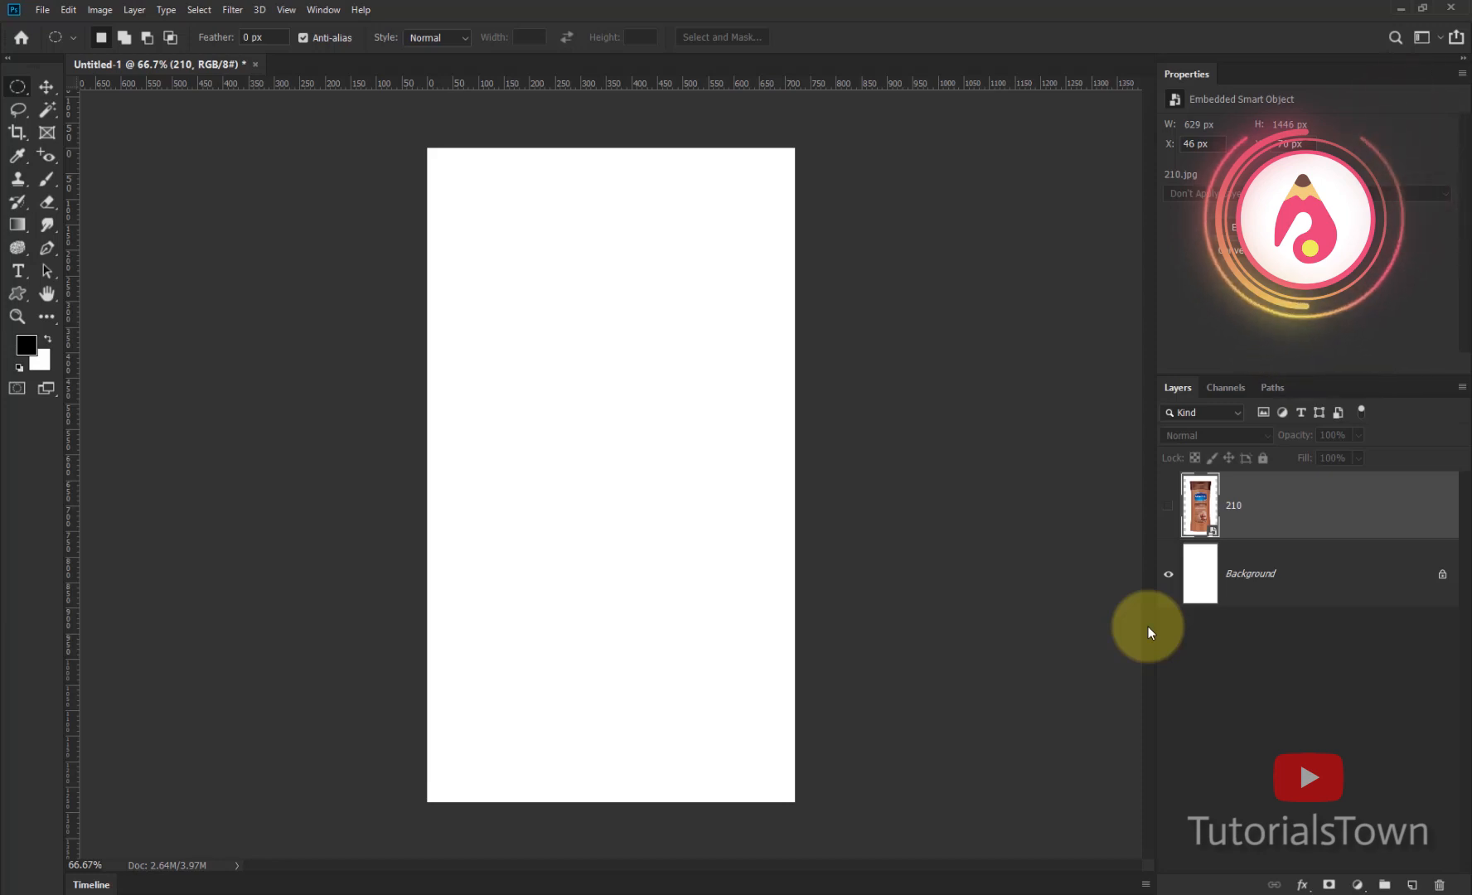
Step: Show the bottle layer 210 and draw a rectangular marquee selection tightly around the bottle
click(1167, 512)
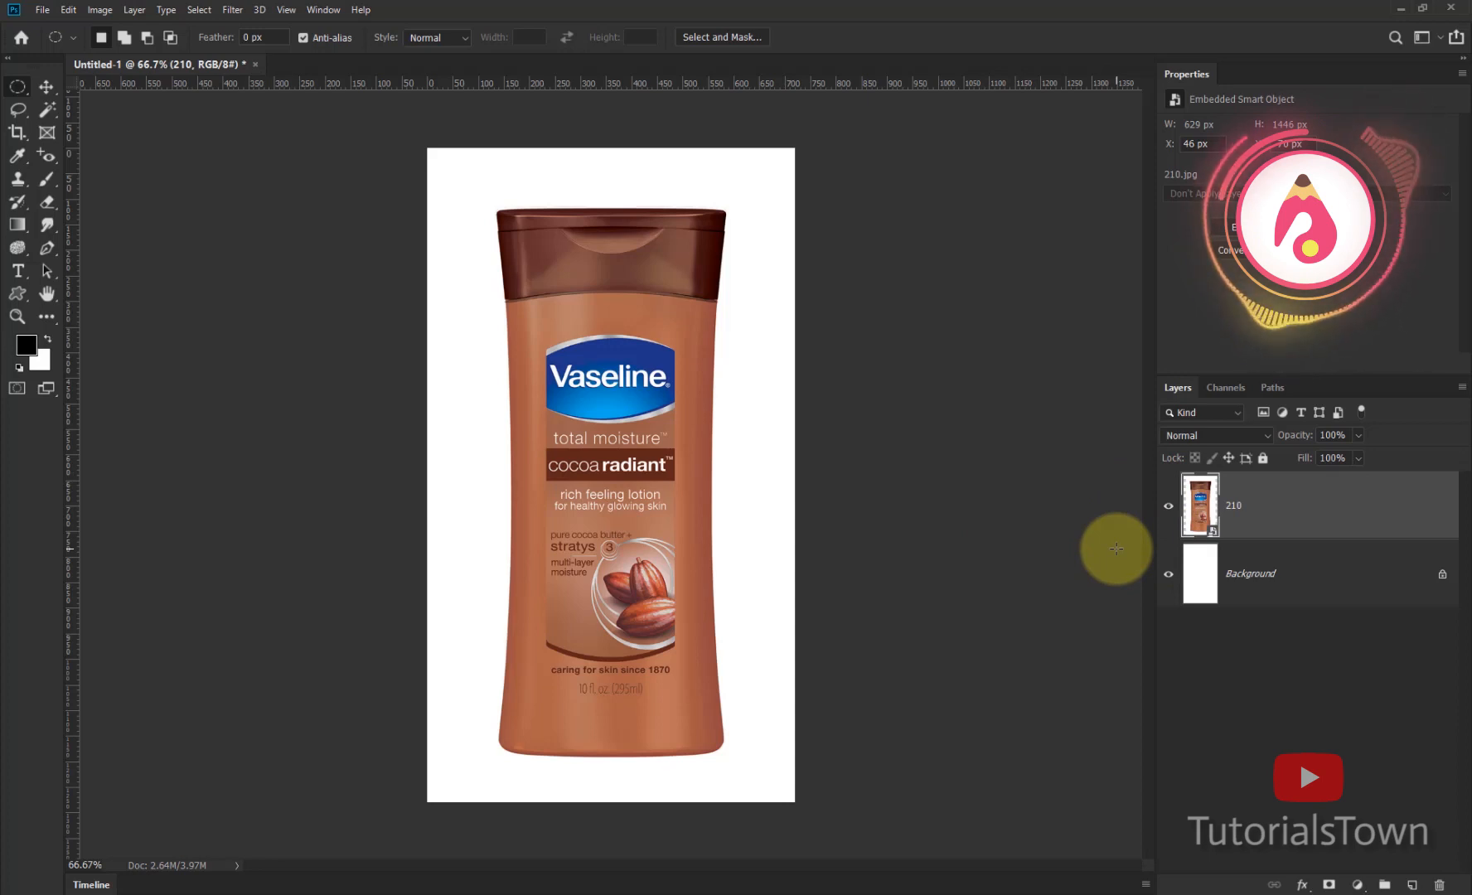
click(1280, 501)
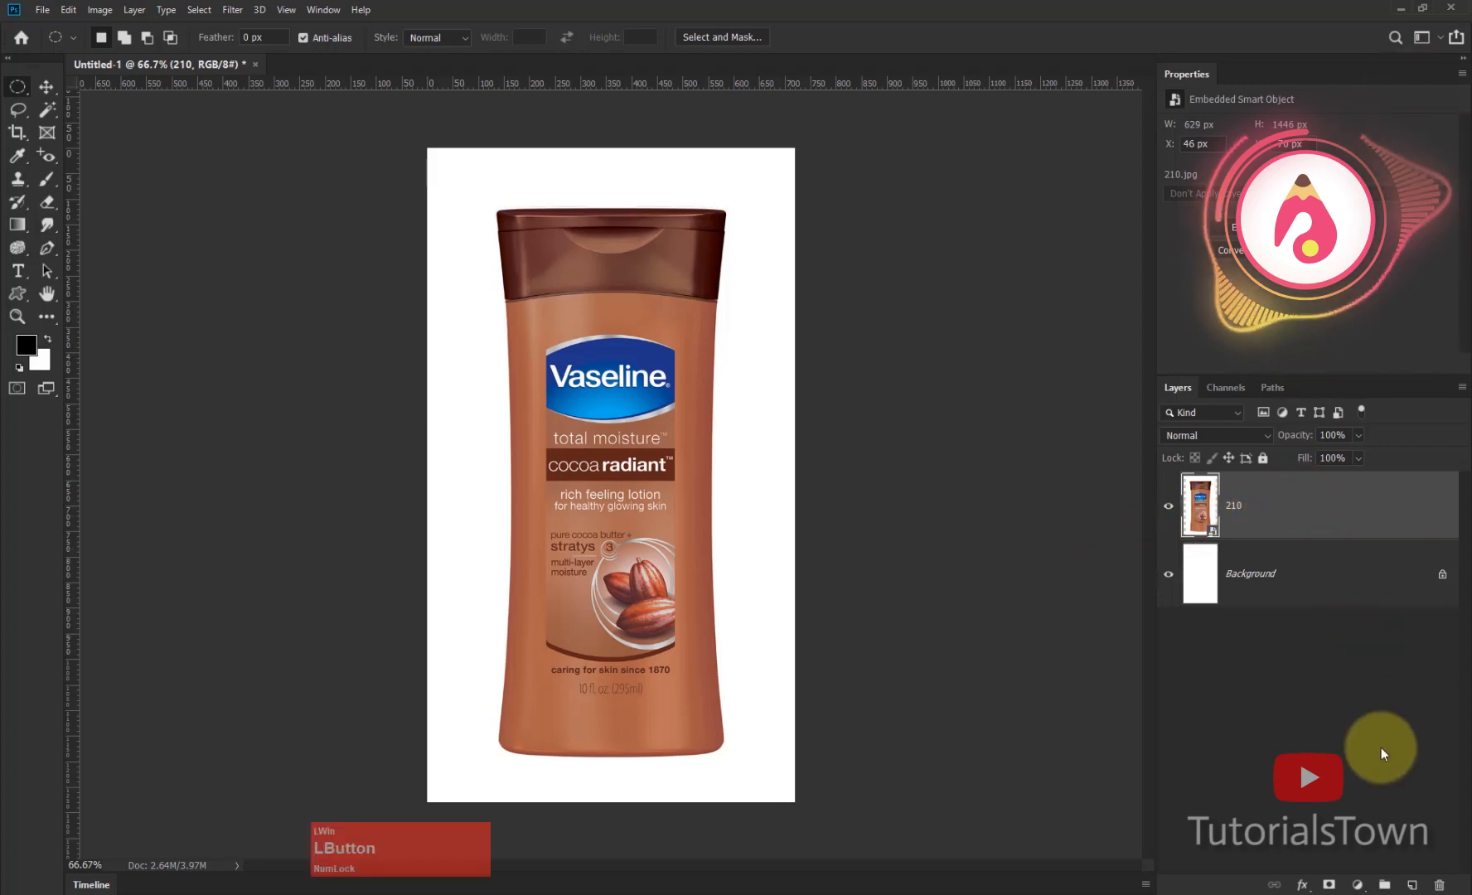
click(17, 90)
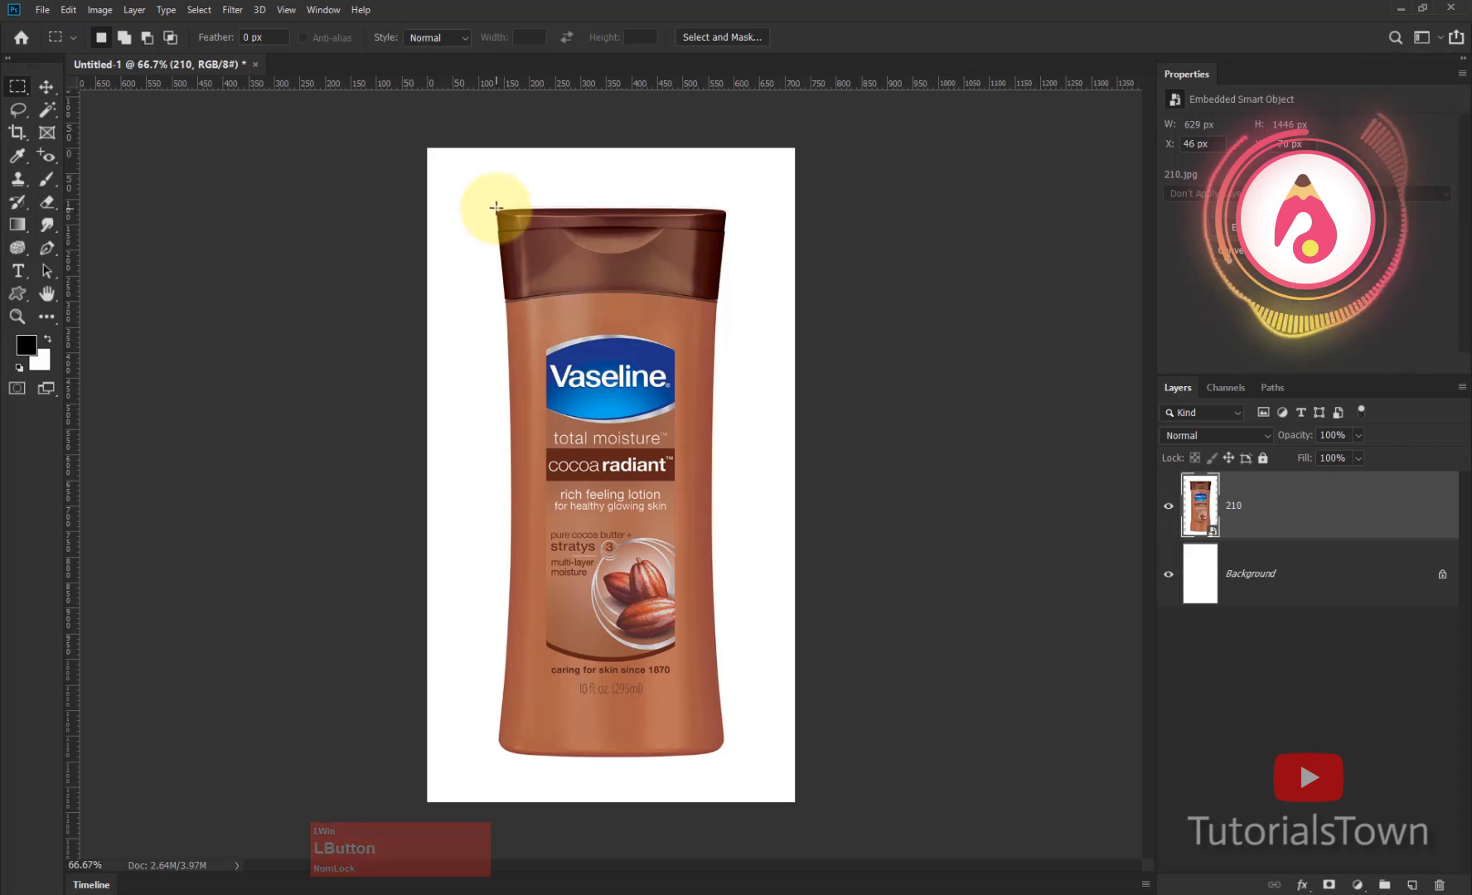
drag(496, 208, 724, 754)
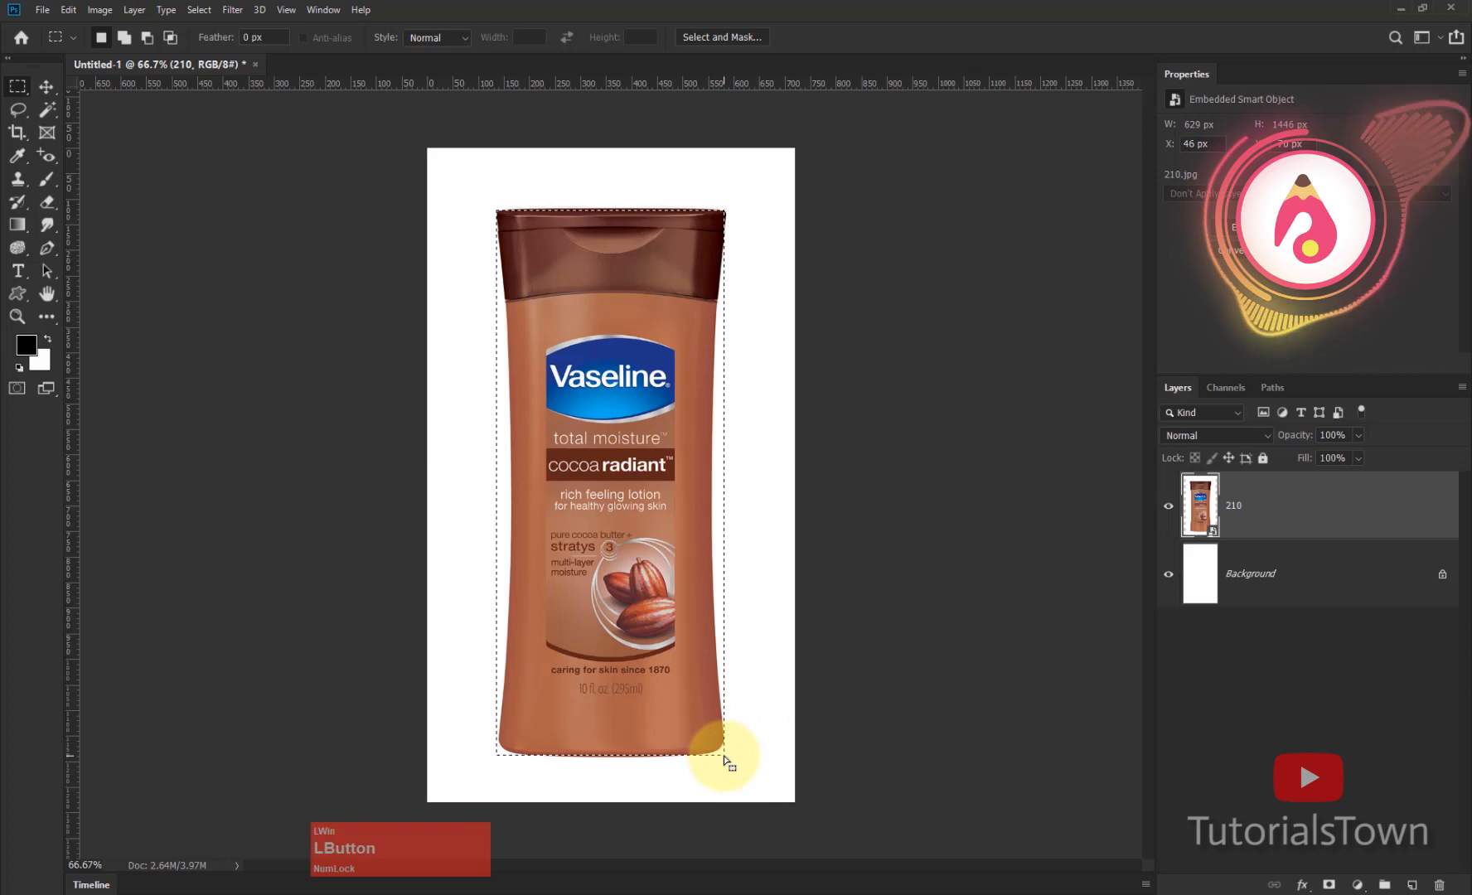
Step: Transform the selection to about 100.67% width and 100.66% height so it reaches the bottle's bottom and right edges
right_click(609, 526)
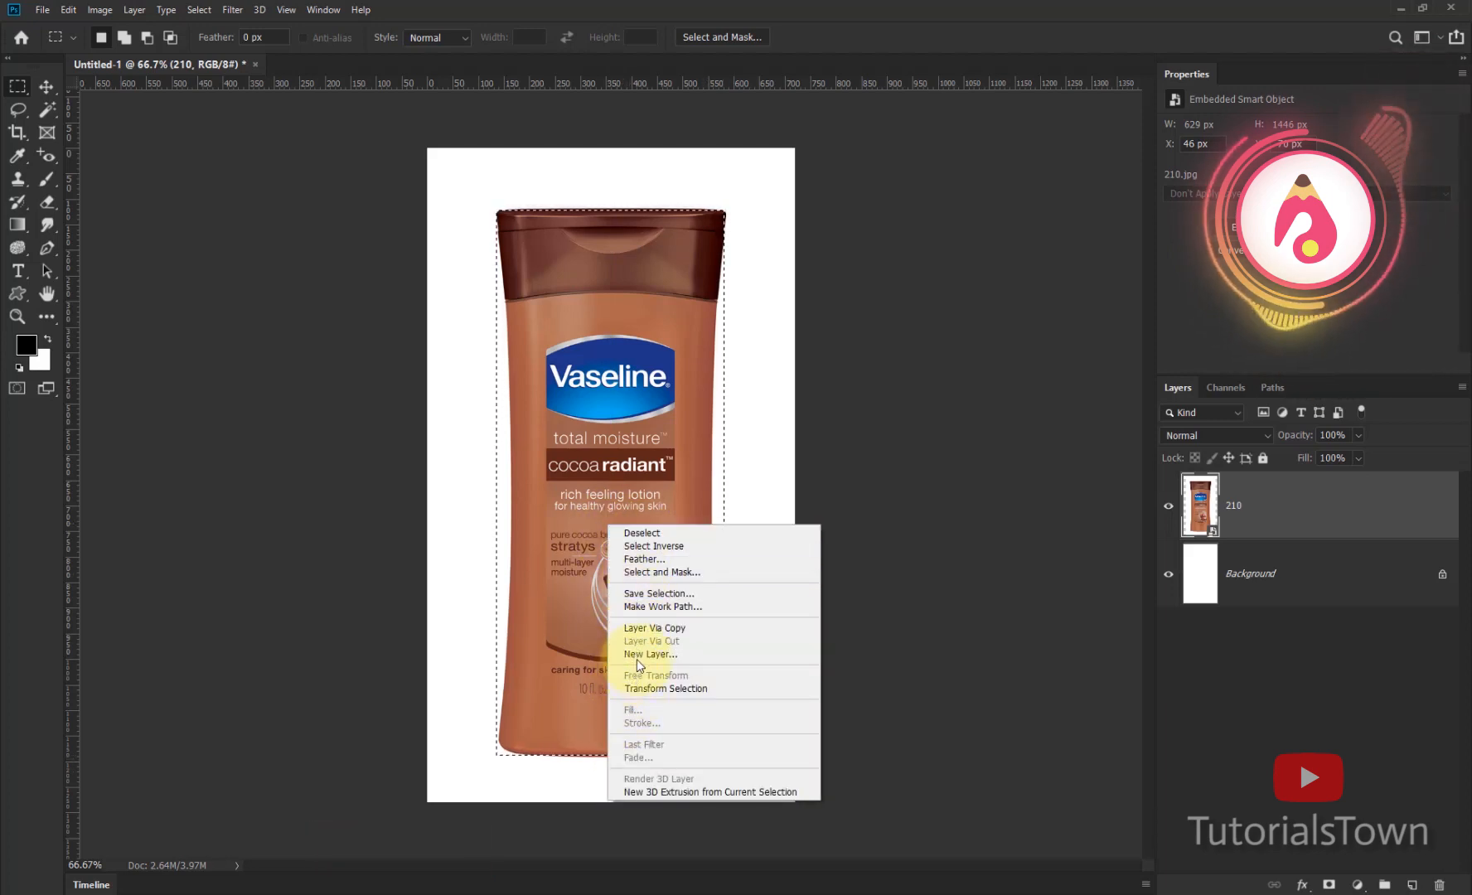
click(654, 688)
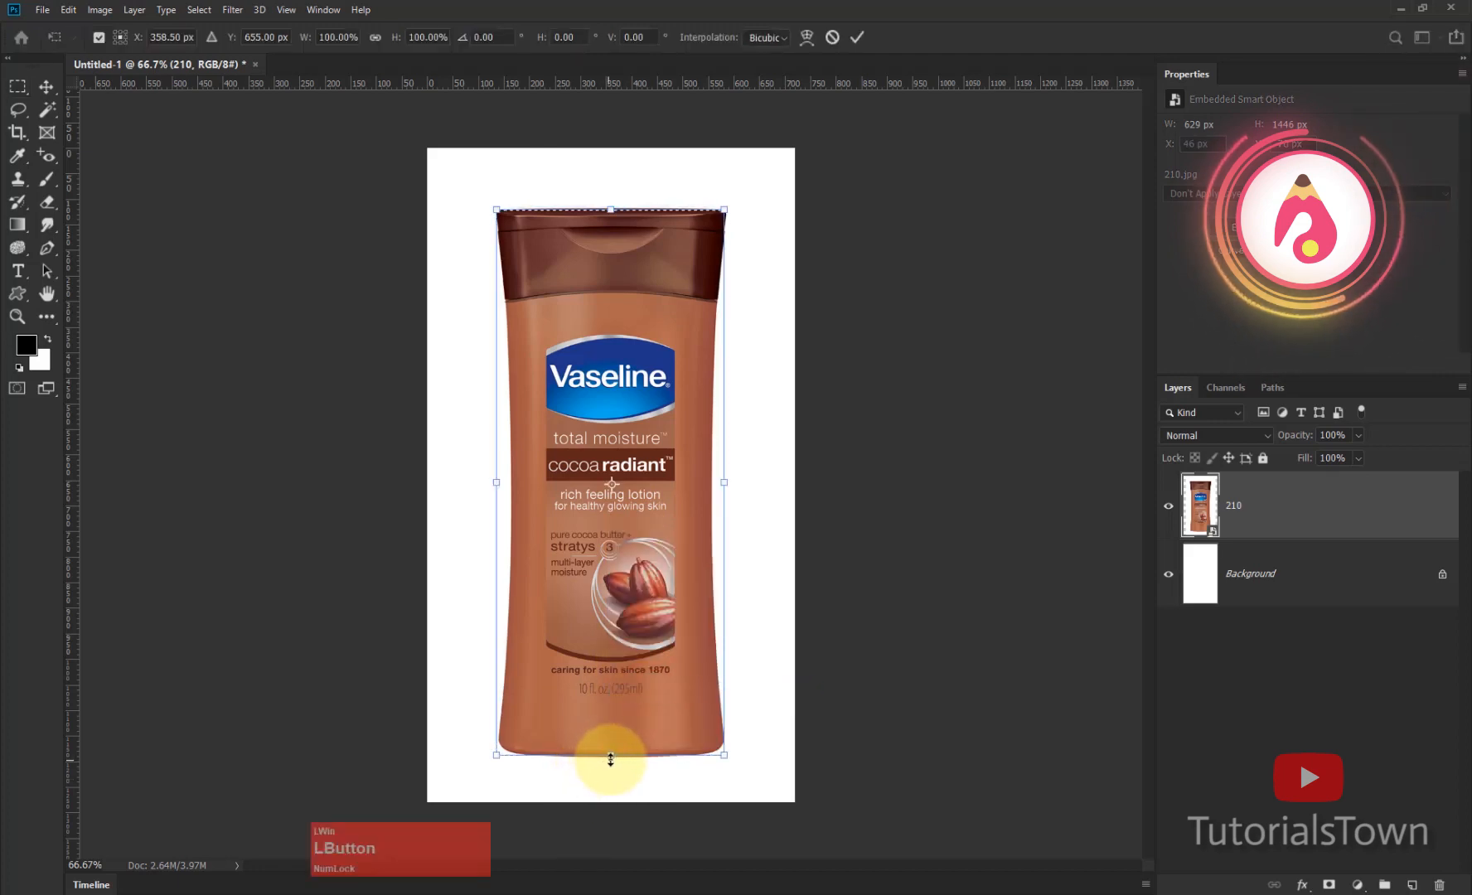
drag(608, 760, 608, 761)
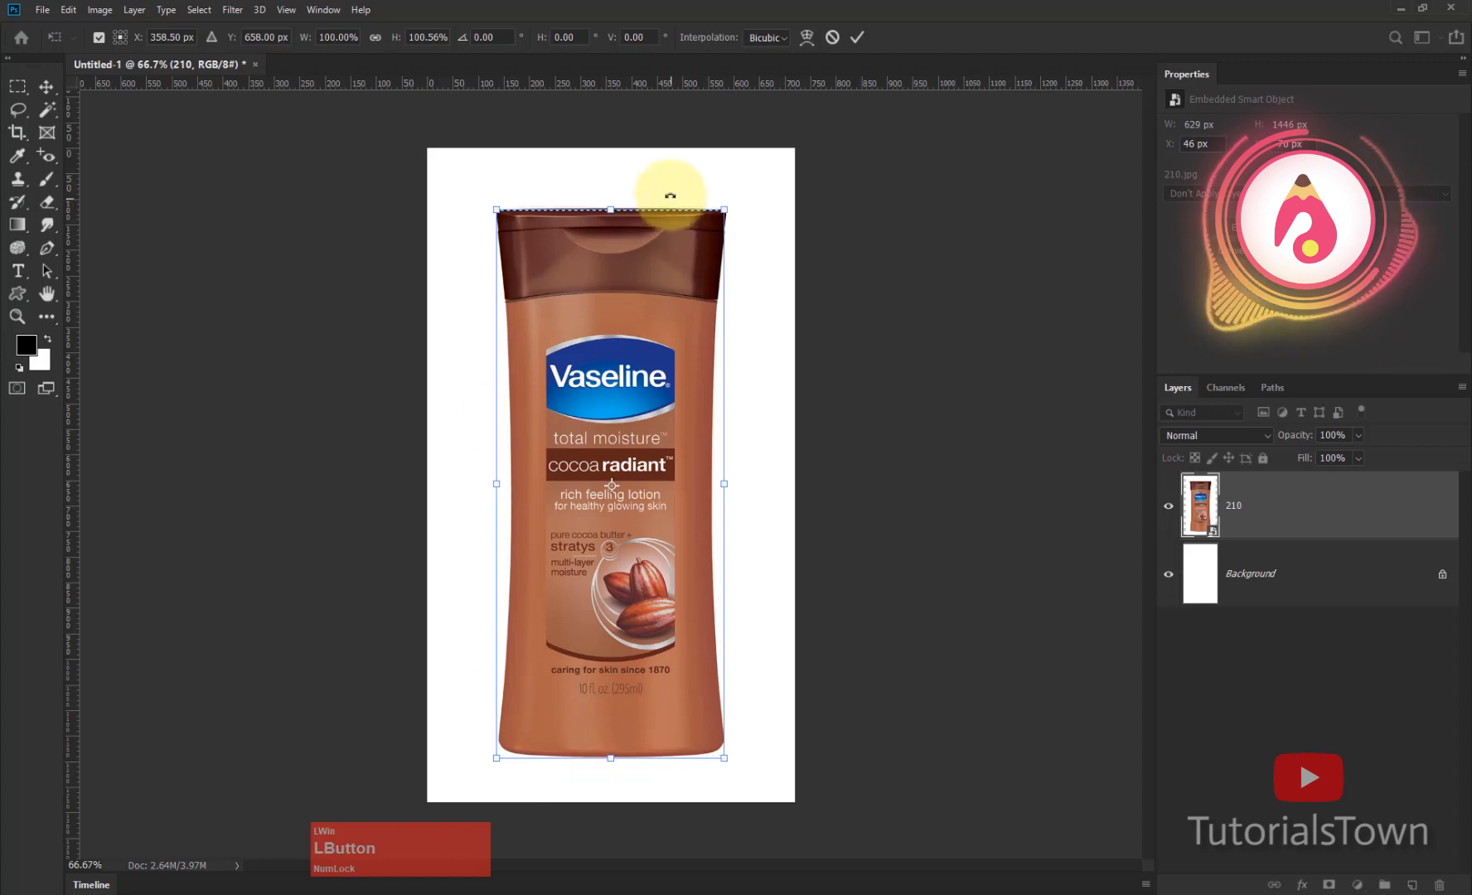
drag(725, 210, 726, 210)
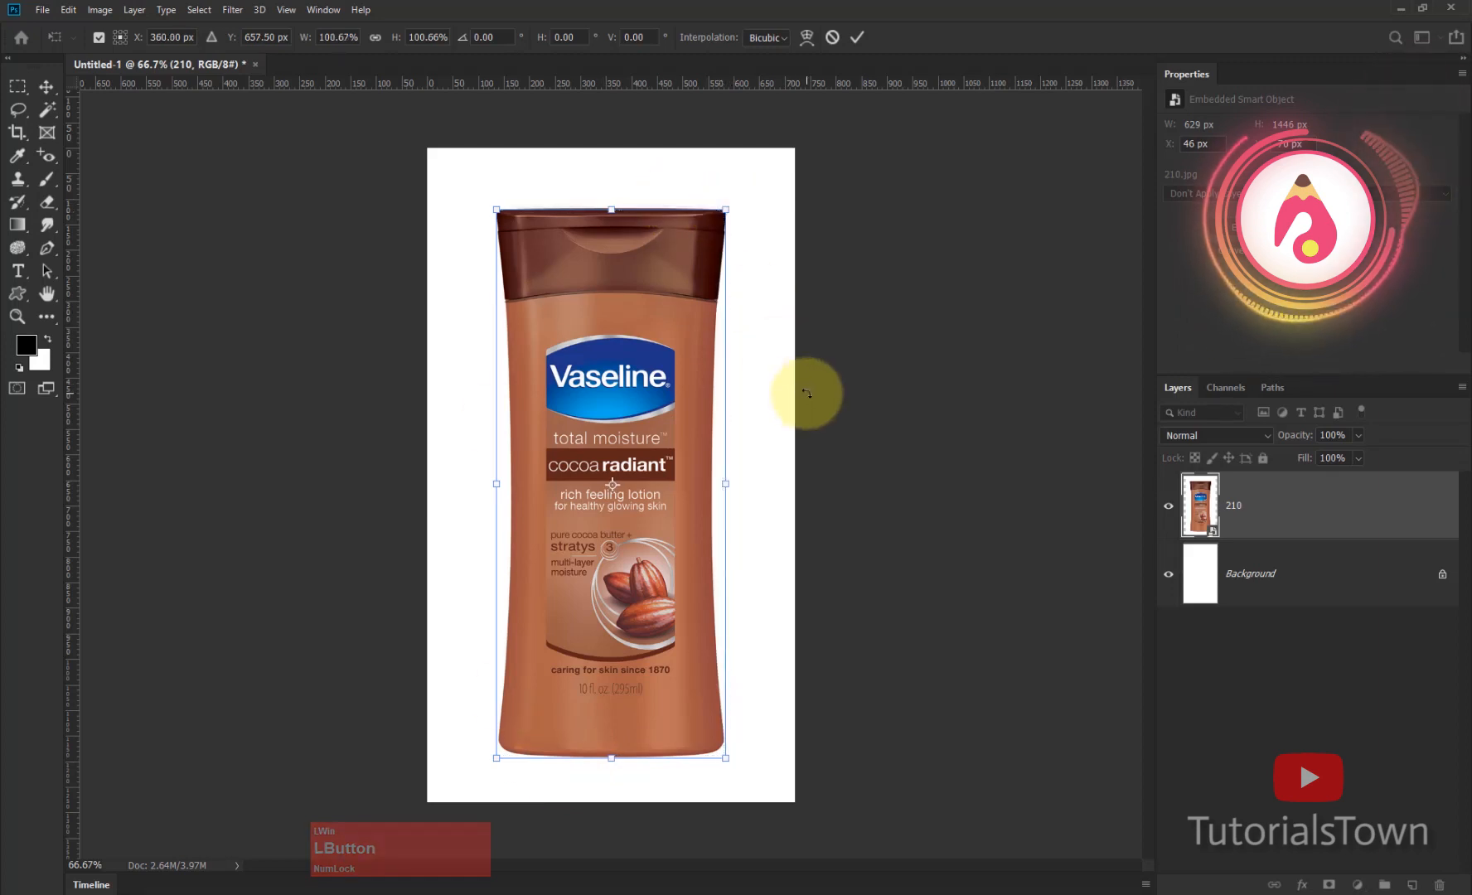
key(KP_Enter)
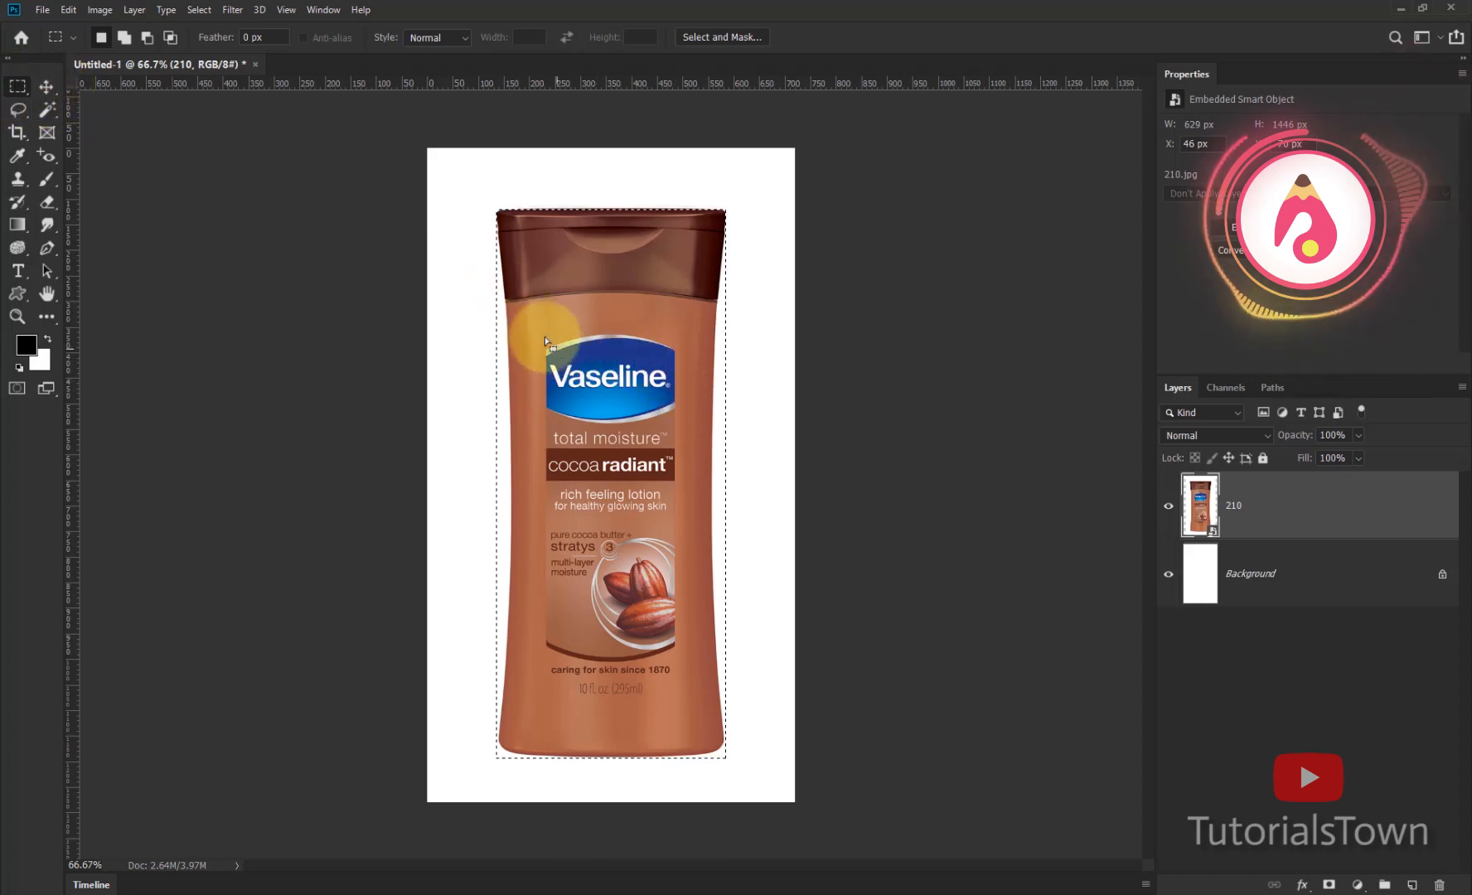
Step: Subtract a tall ellipse of about 153 × 1185 px from the selection's left side to follow the bottle's curved edge
click(21, 86)
key(super)
click(80, 102)
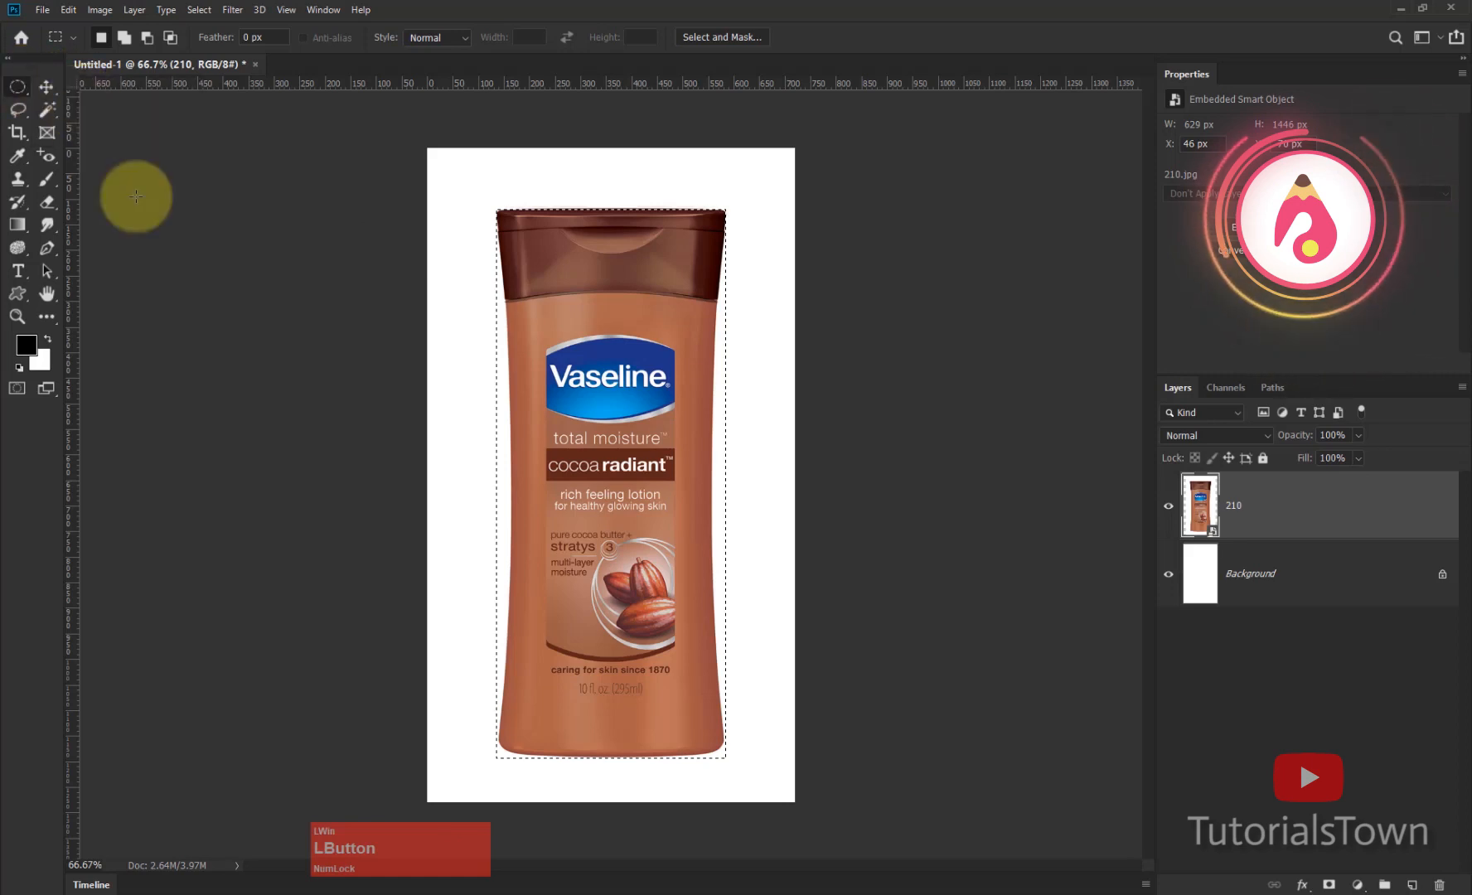
drag(401, 204, 485, 807)
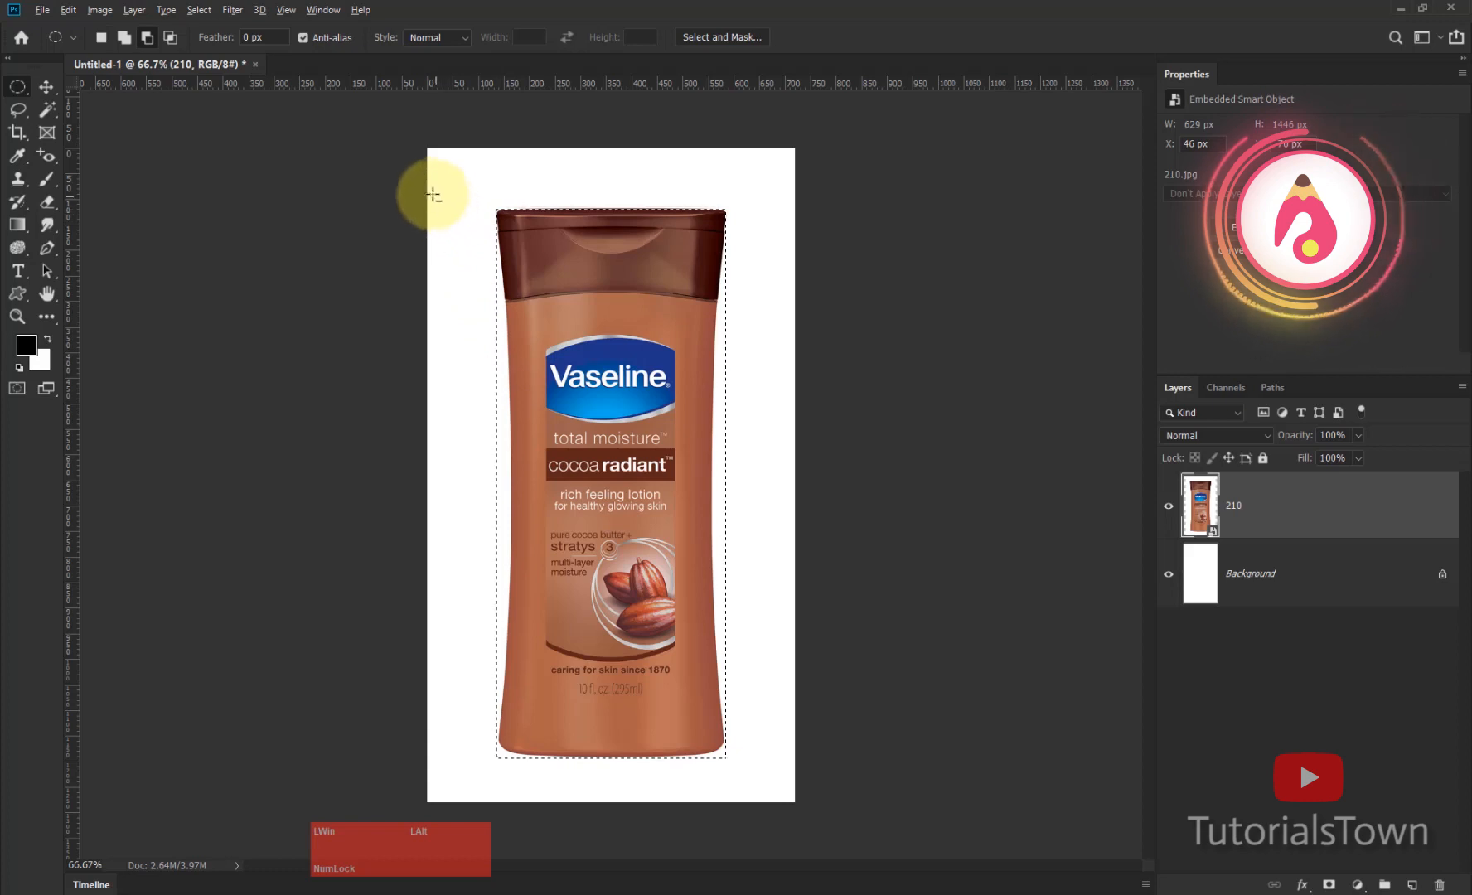
drag(407, 184, 487, 795)
key(space)
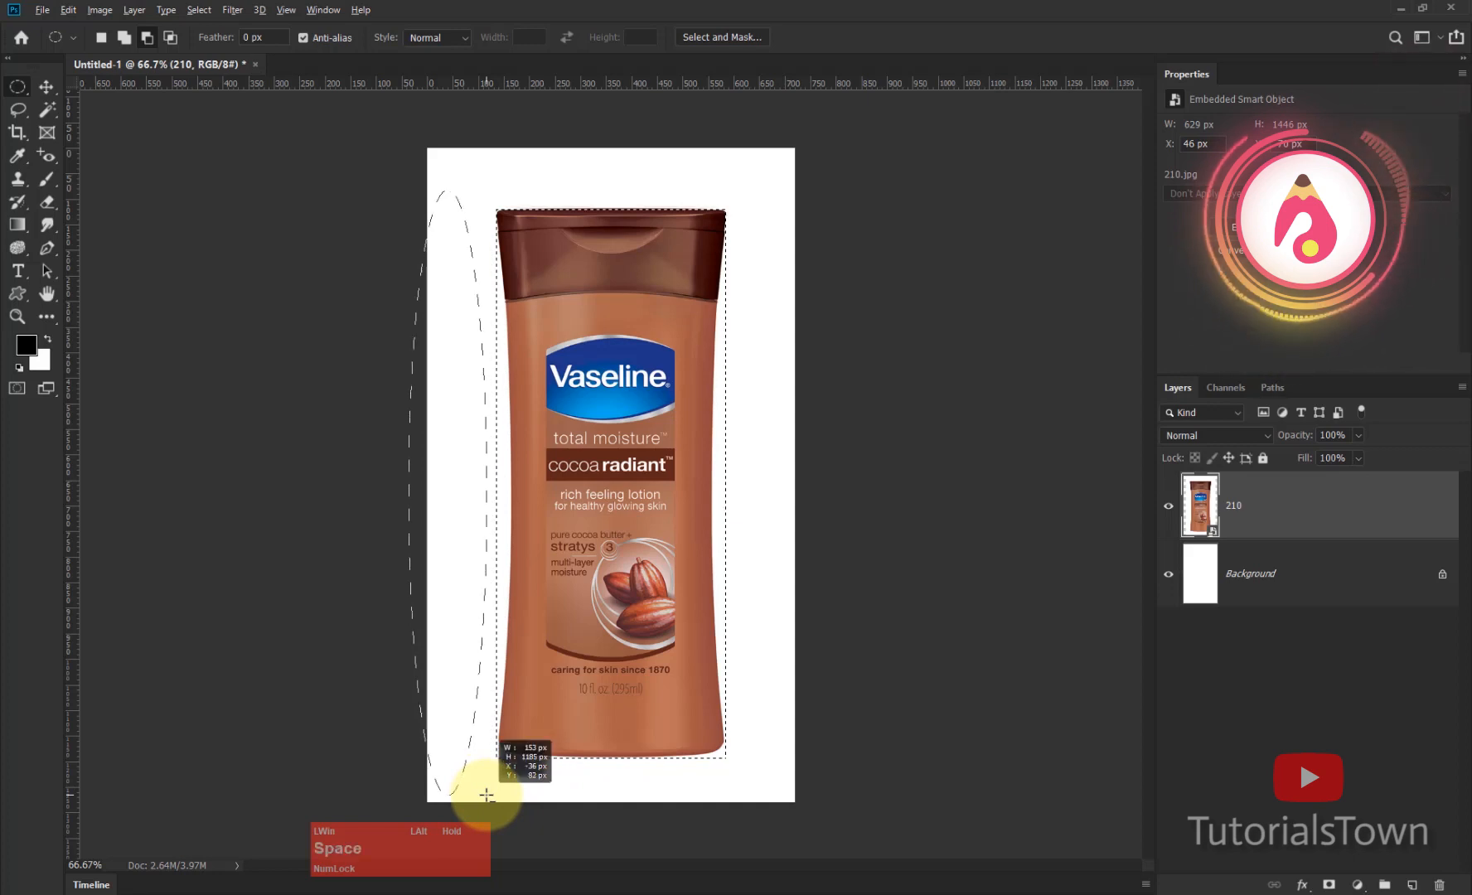
mouse_move(487, 796)
mouse_down()
mouse_move(508, 782)
mouse_move(496, 784)
mouse_move(512, 784)
mouse_move(510, 806)
mouse_up()
key(alt+space)
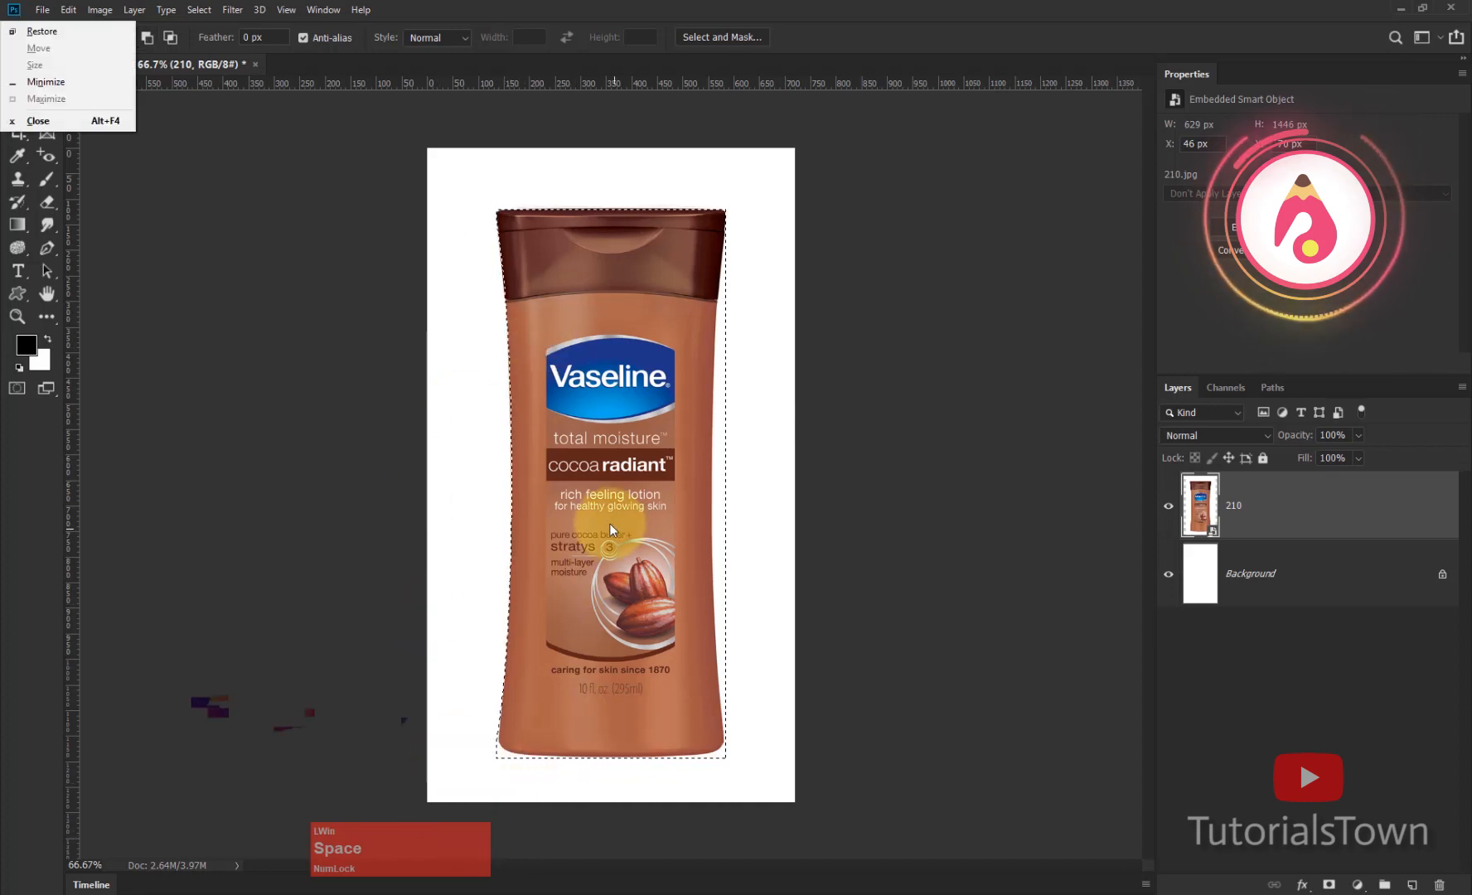
click(750, 196)
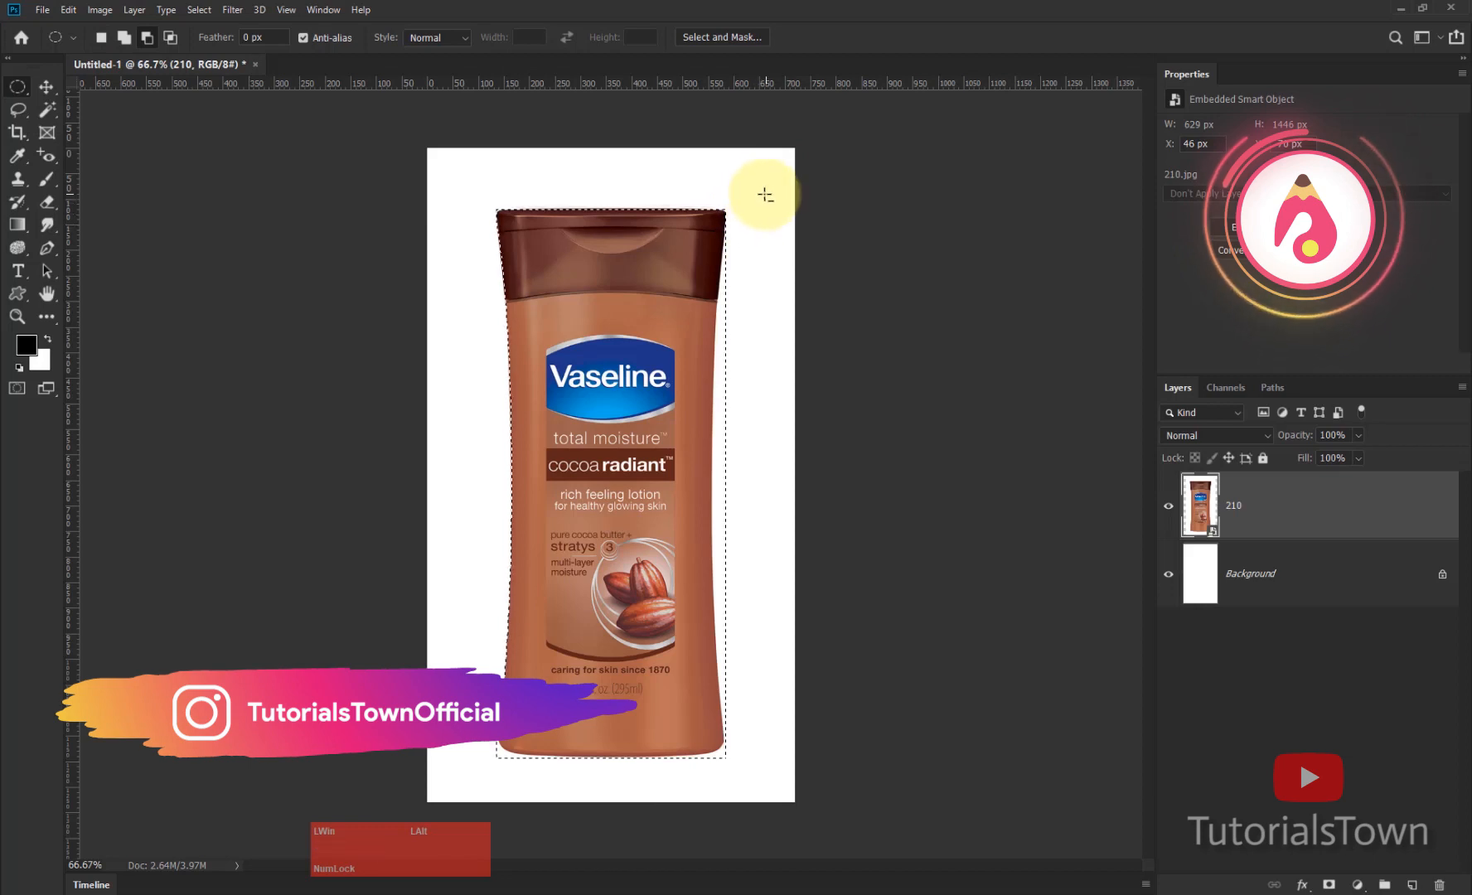
Step: Subtract a tall ellipse from the selection's right side to follow the bottle's curved edge
drag(765, 195, 790, 816)
key(space)
key(alt+space)
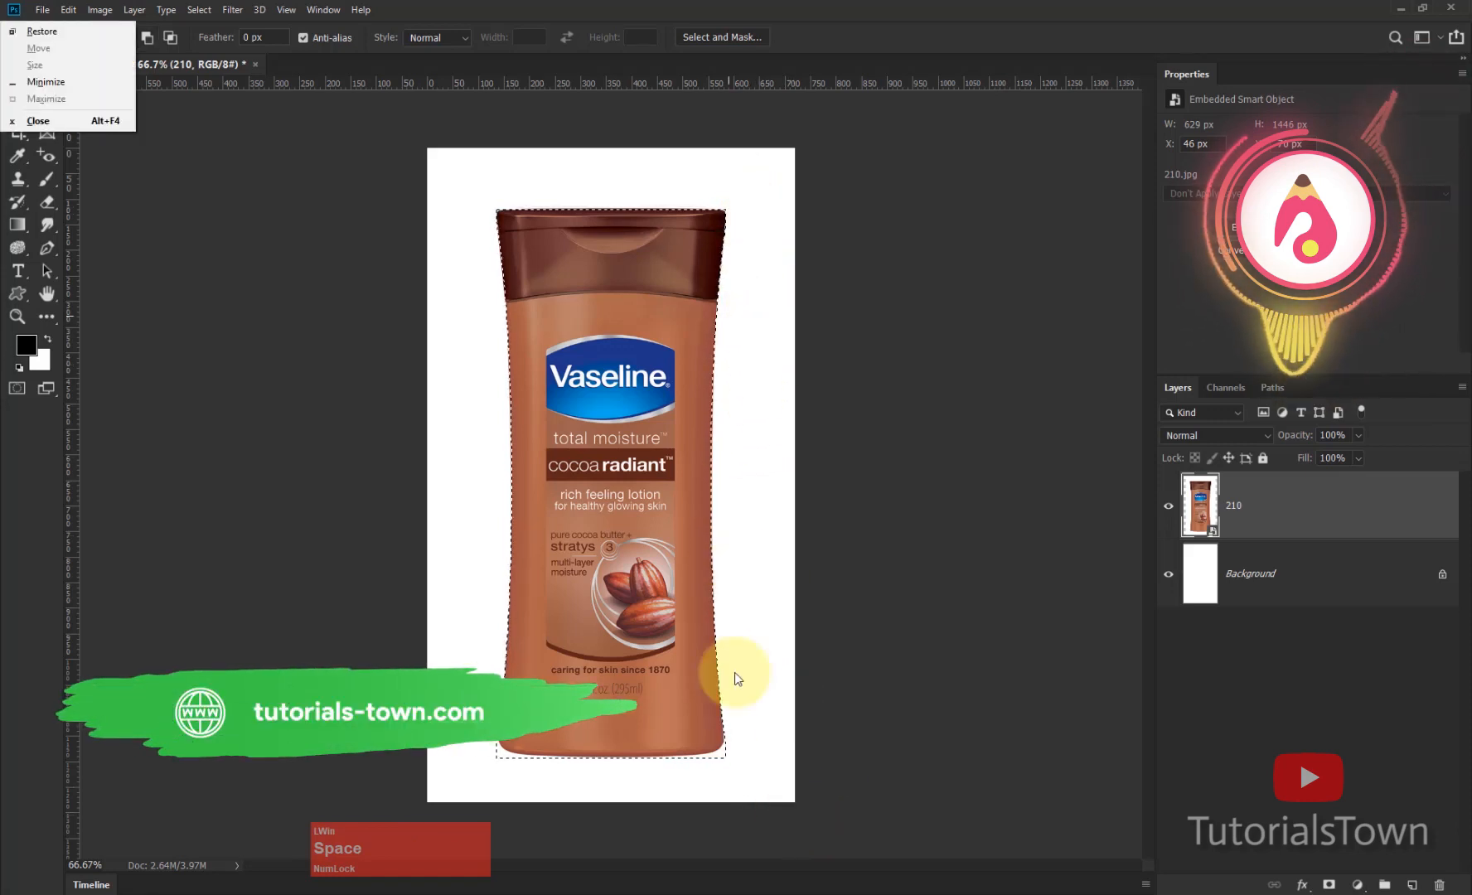
Step: Hide the bottle layer and examine the selection's upper-left corner up close, comparing it with the bottle's corner
click(1174, 509)
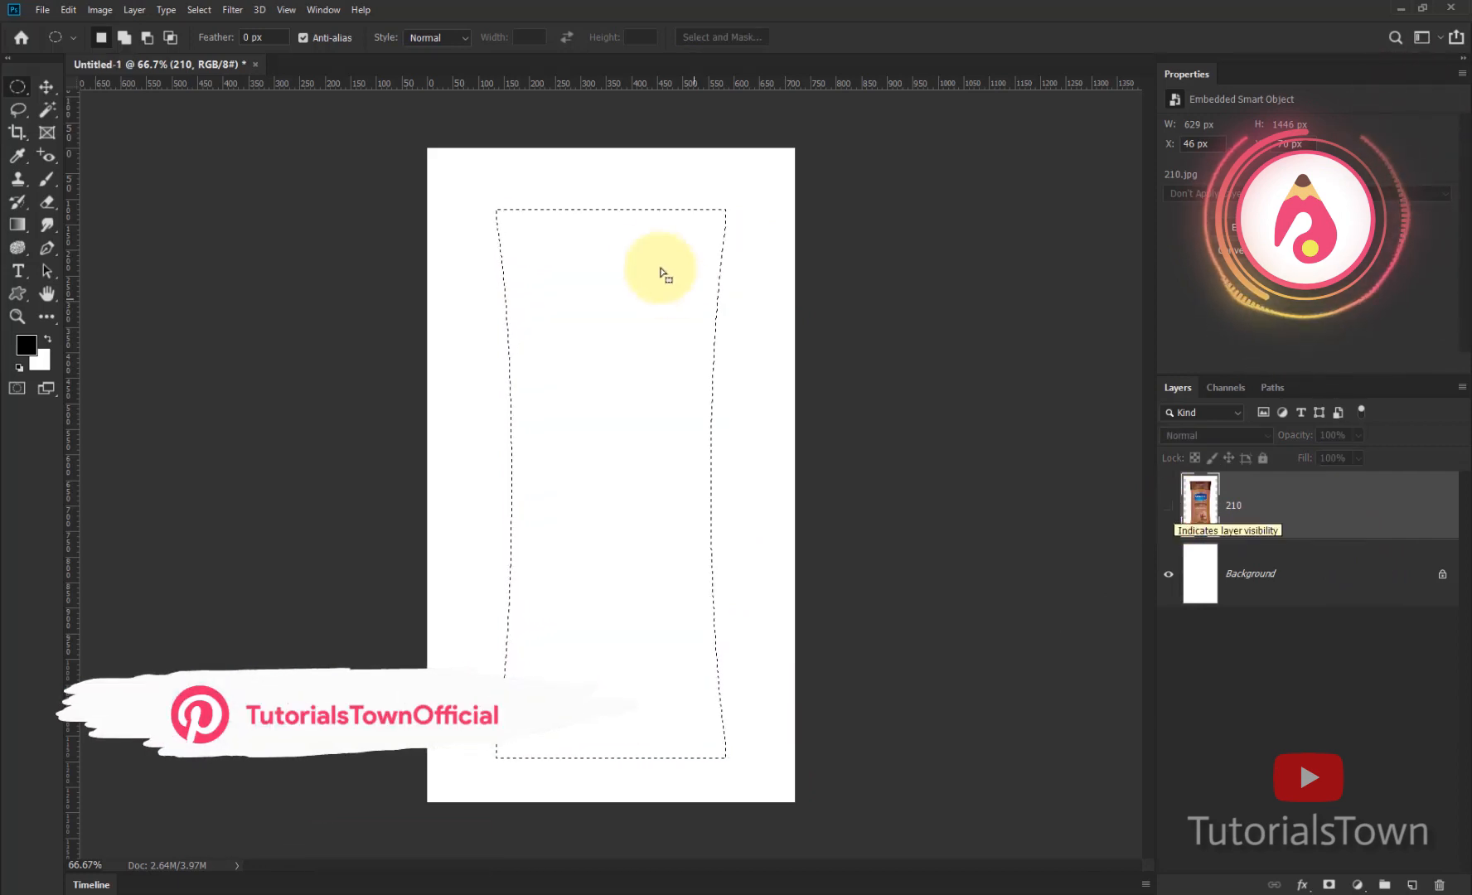
key(ctrl+space)
drag(484, 200, 550, 254)
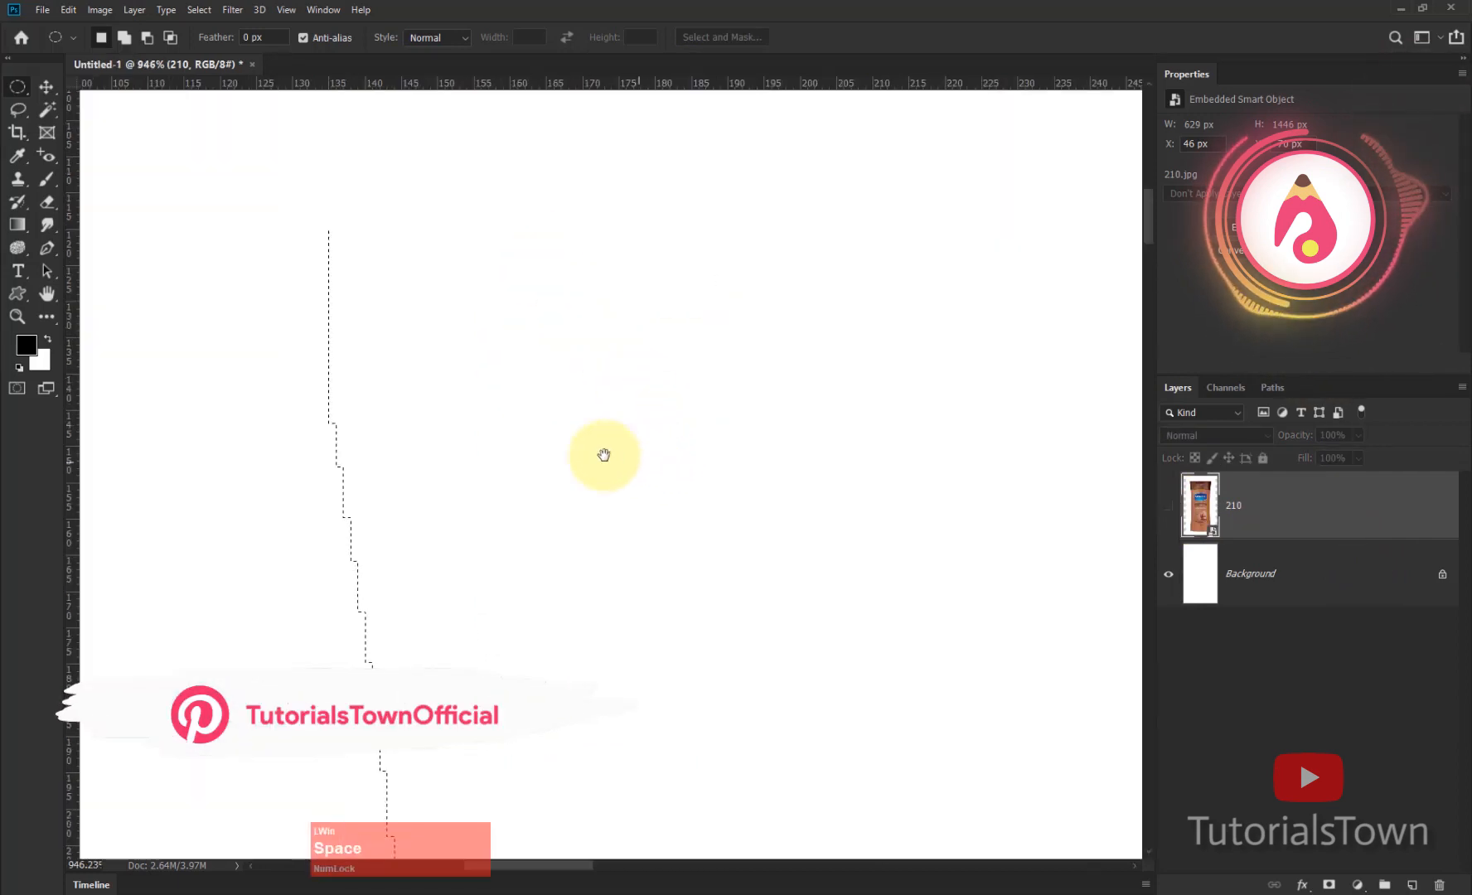
drag(364, 264, 368, 493)
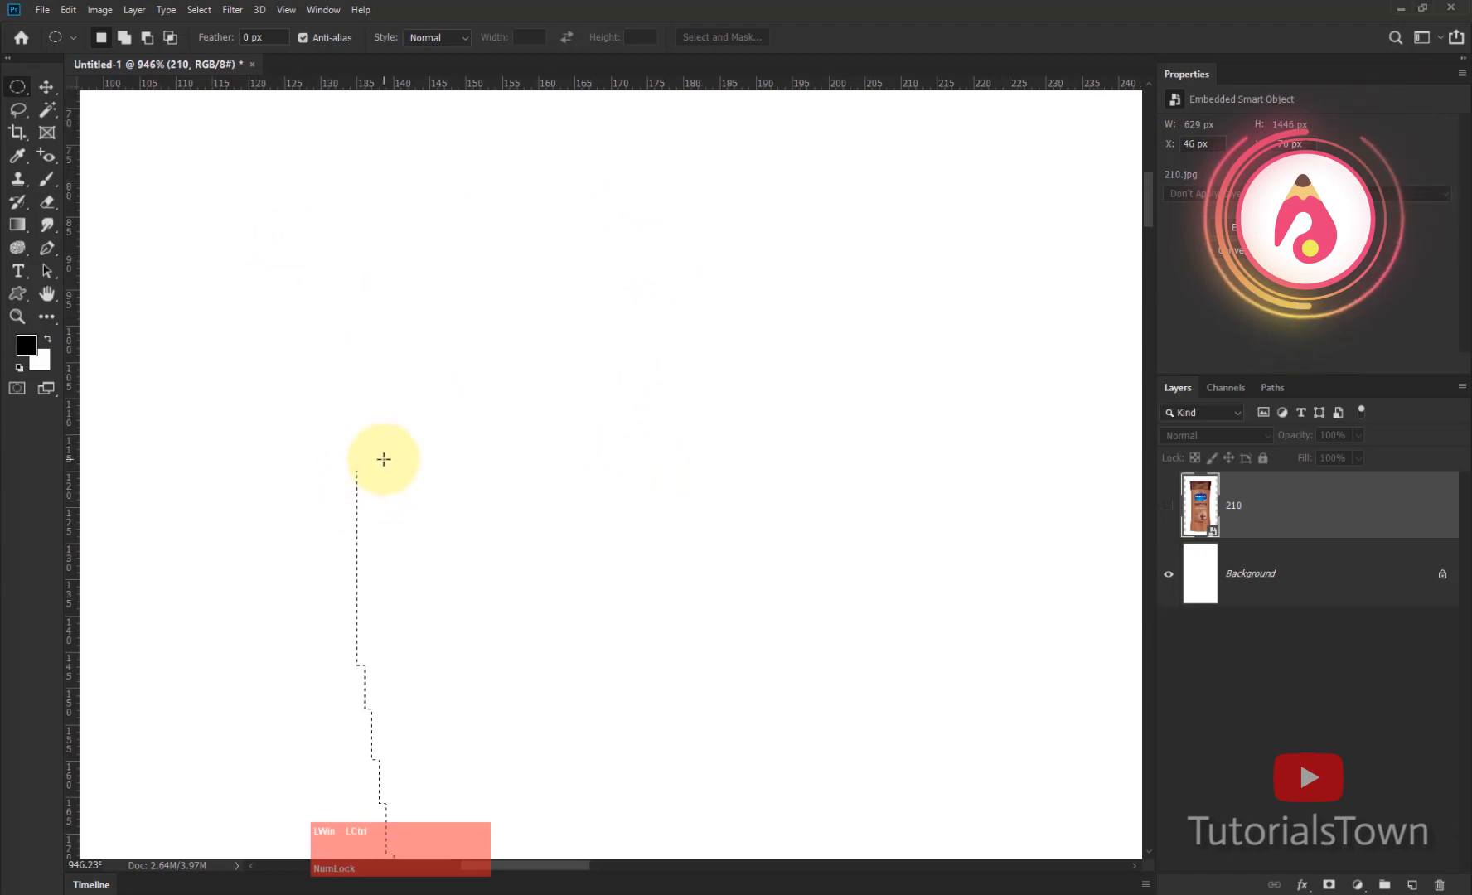
key(ctrl+KP_Subtract)
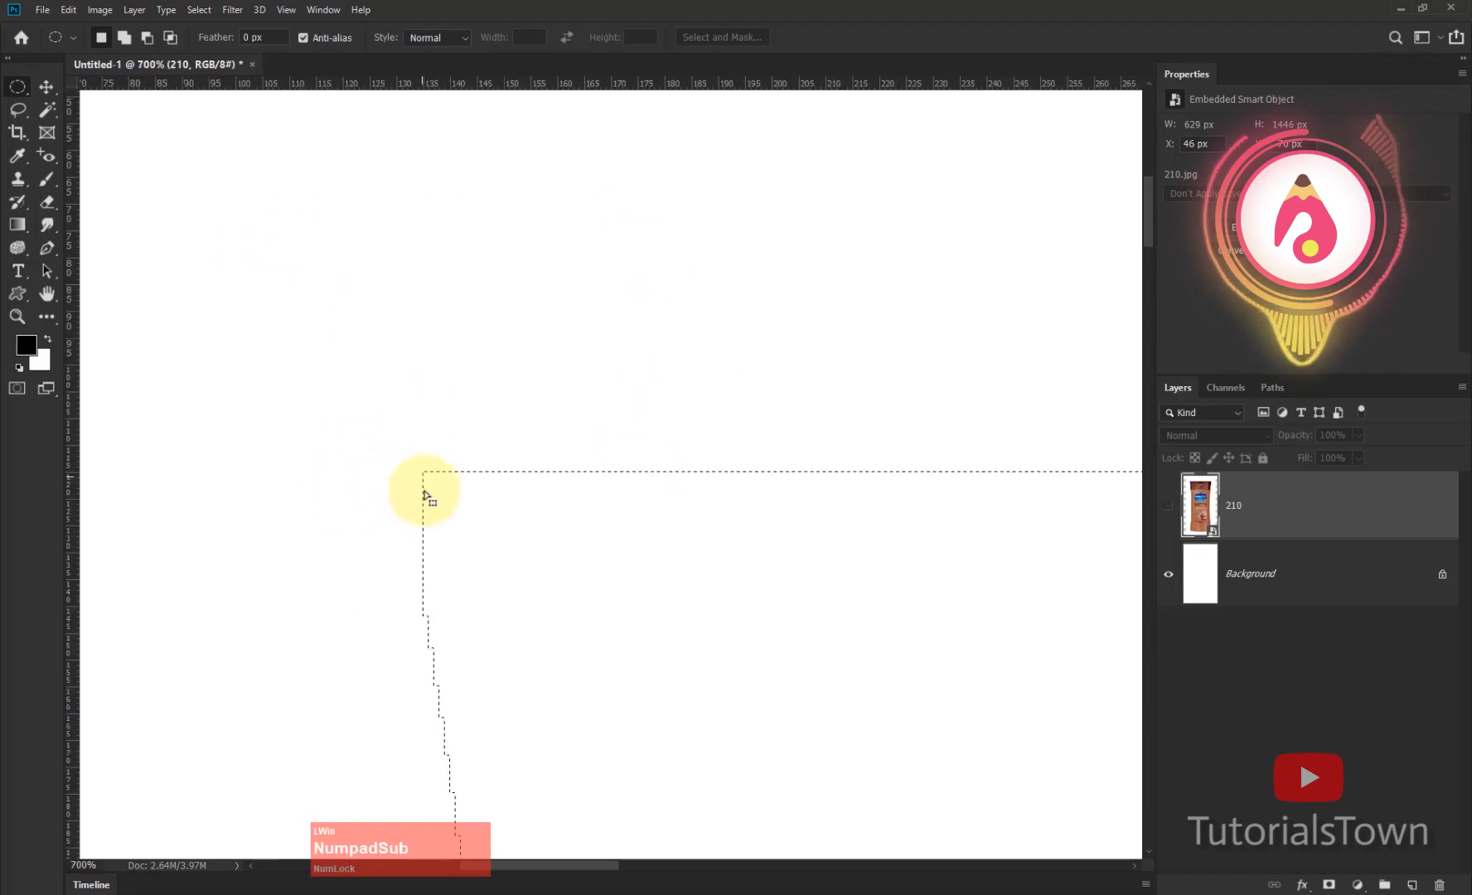
click(1166, 507)
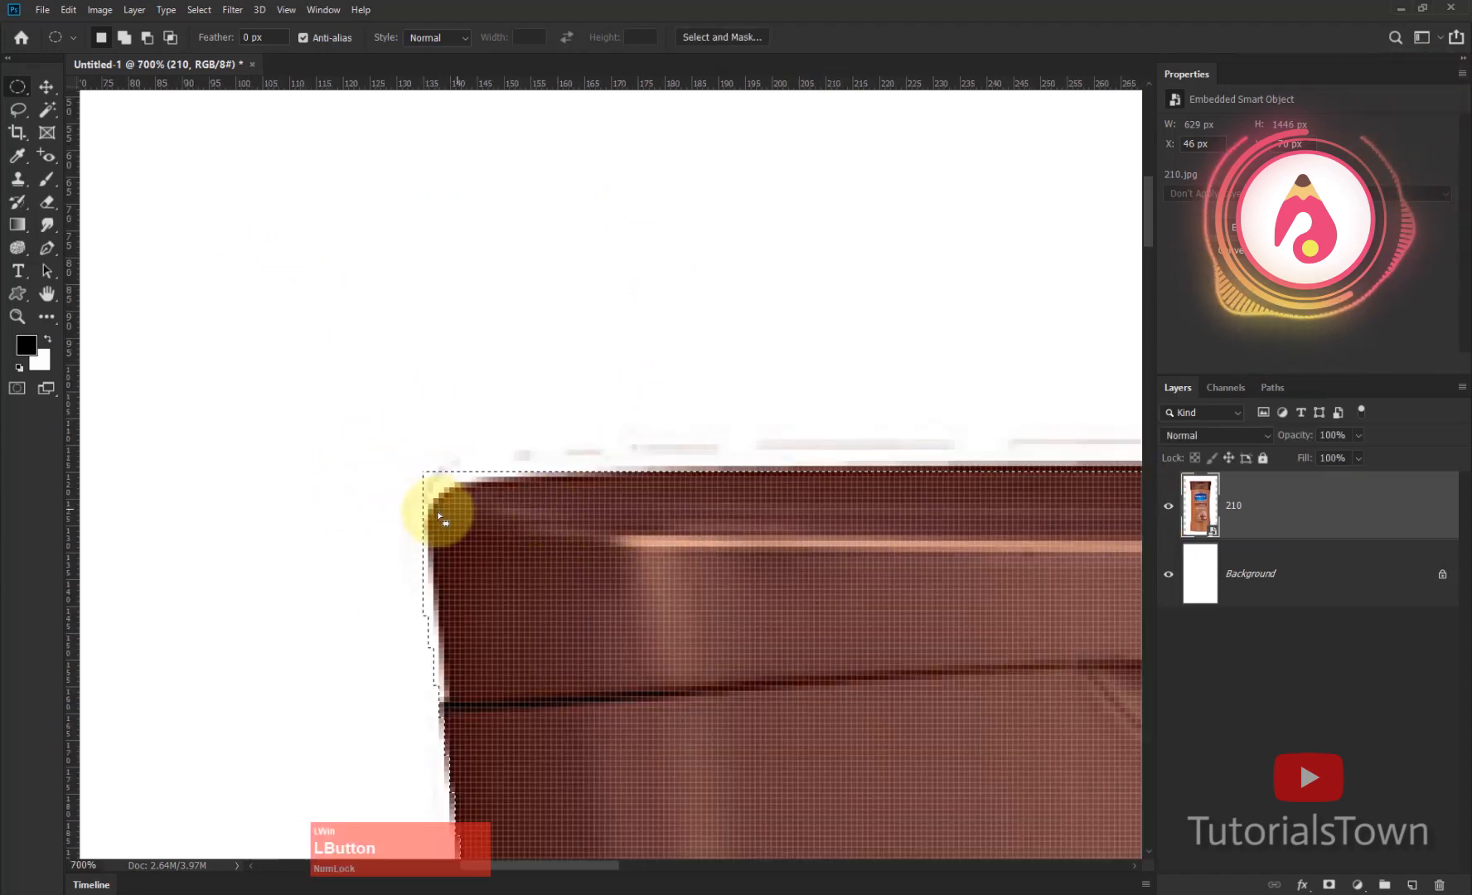
click(1169, 507)
key(ctrl+0)
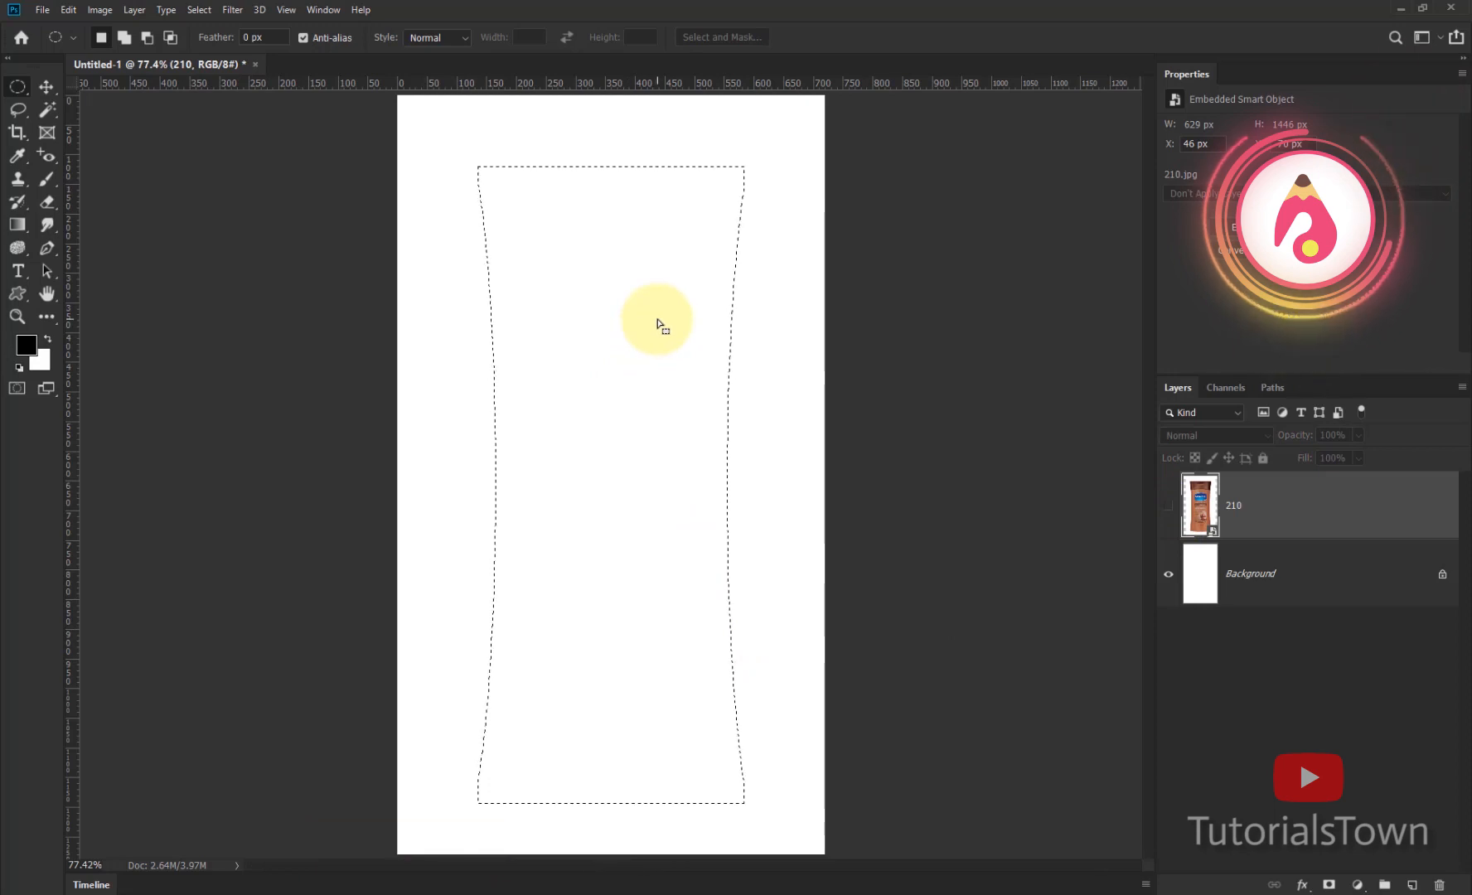
Step: Try smoothing the selection with a sample radius of 20 pixels and undo it
click(200, 10)
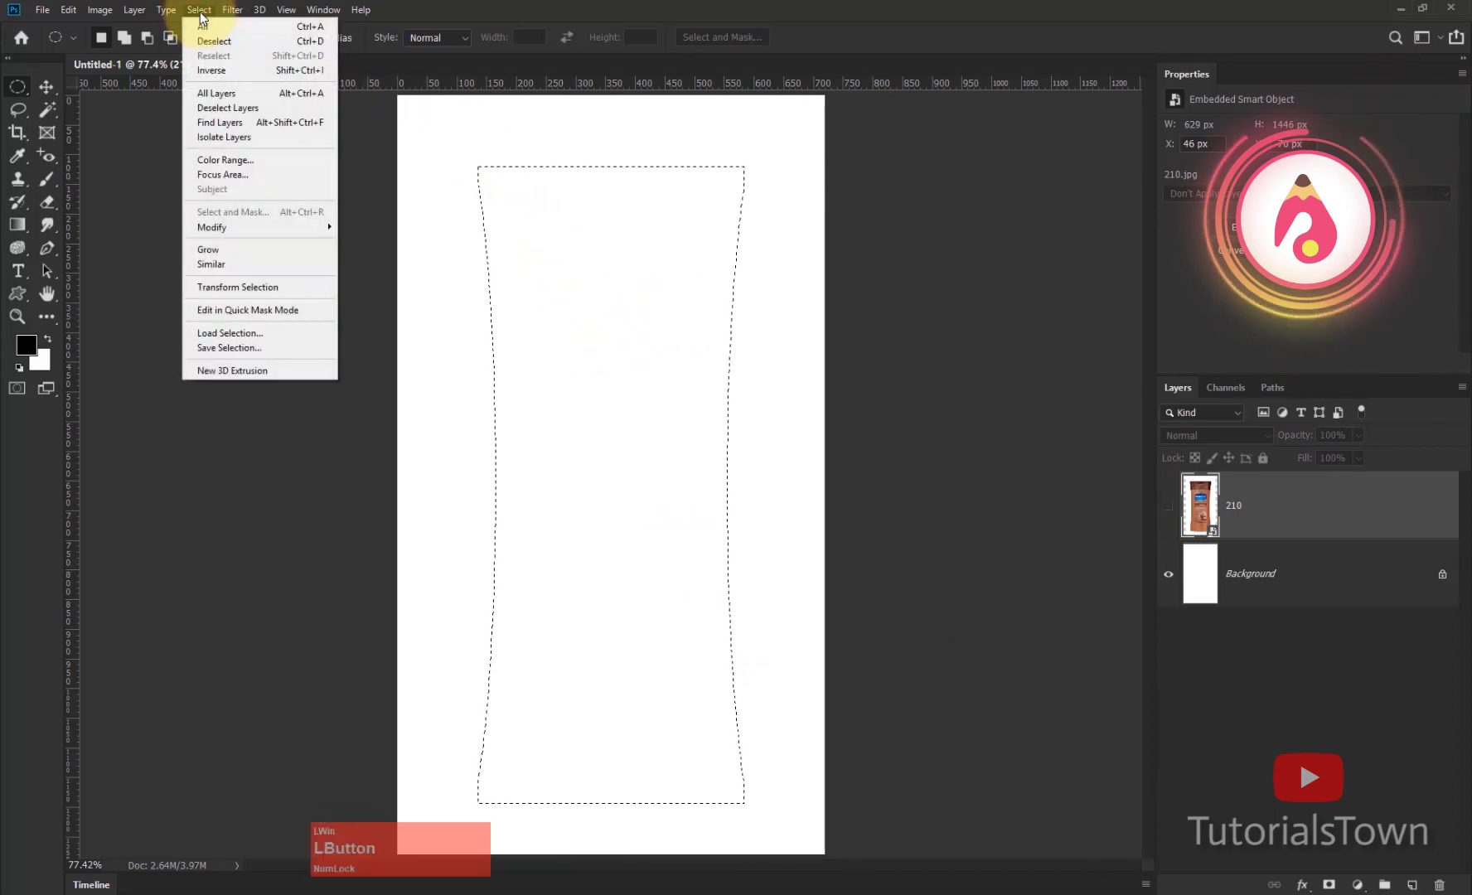
mouse_move(237, 227)
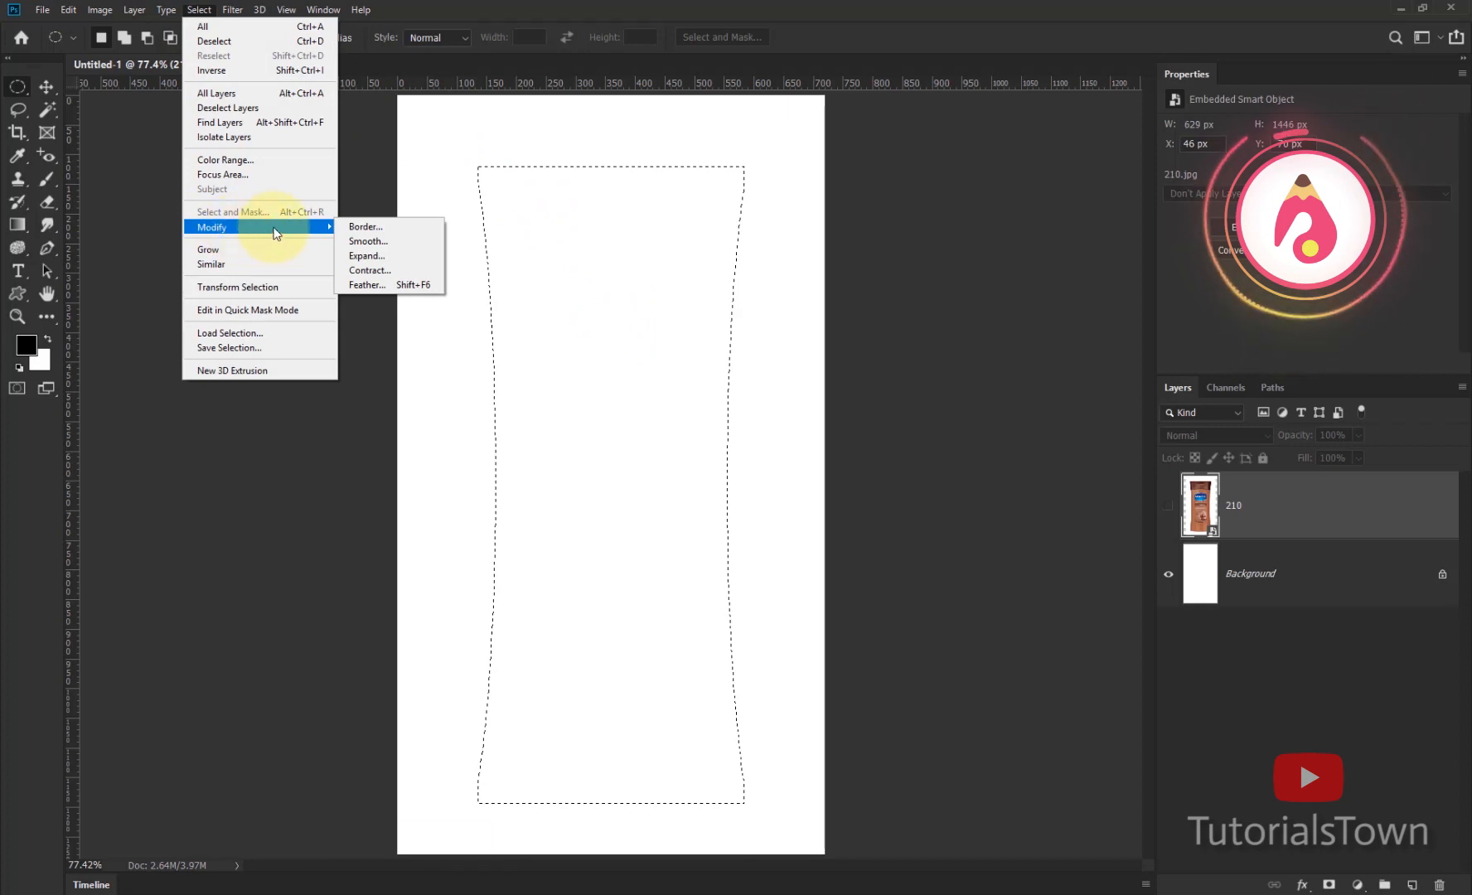
click(356, 242)
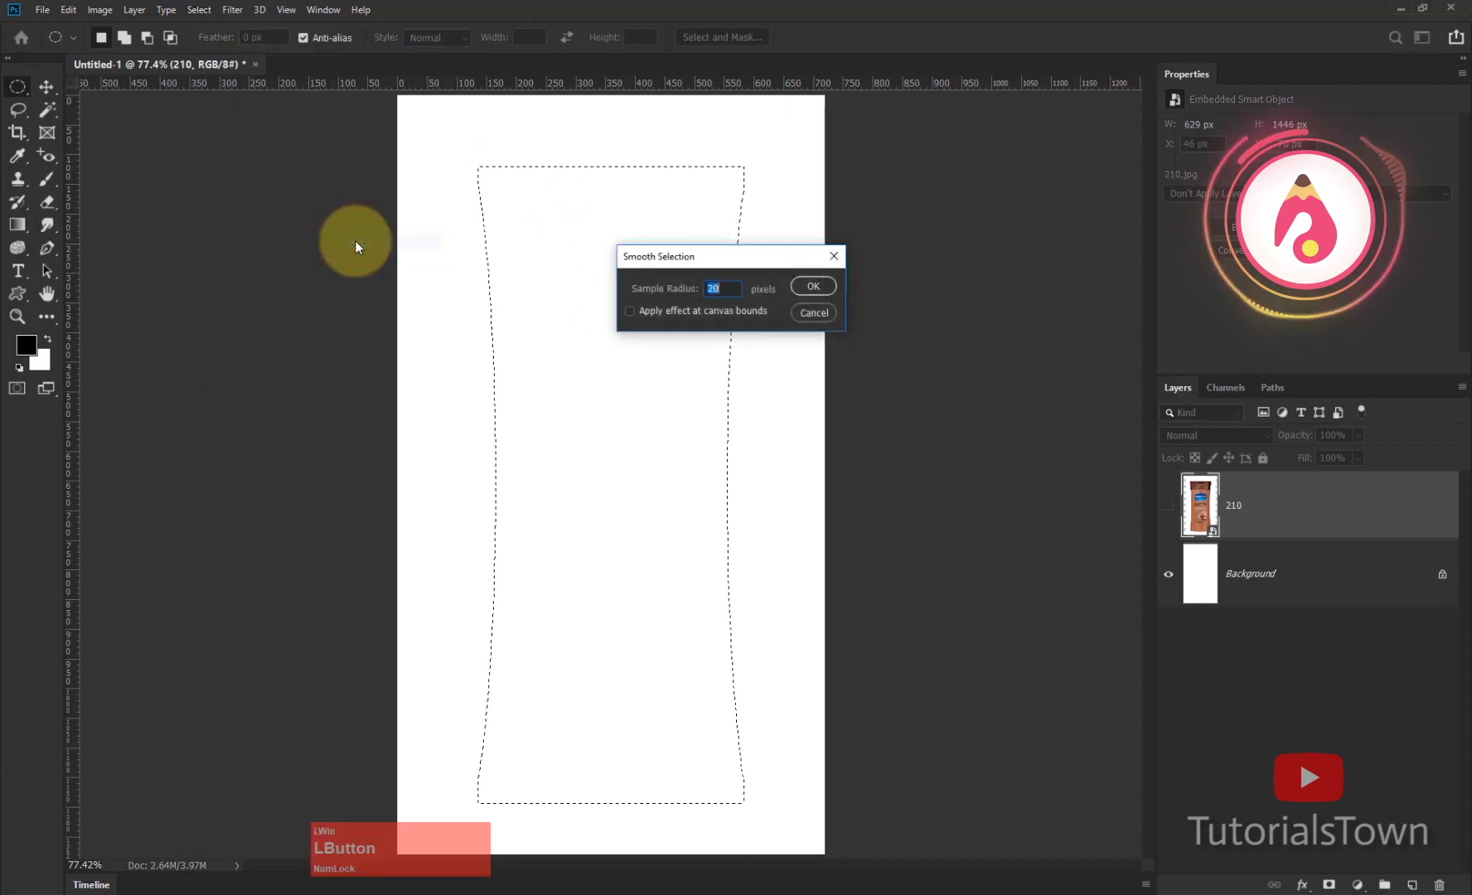
drag(705, 254, 647, 206)
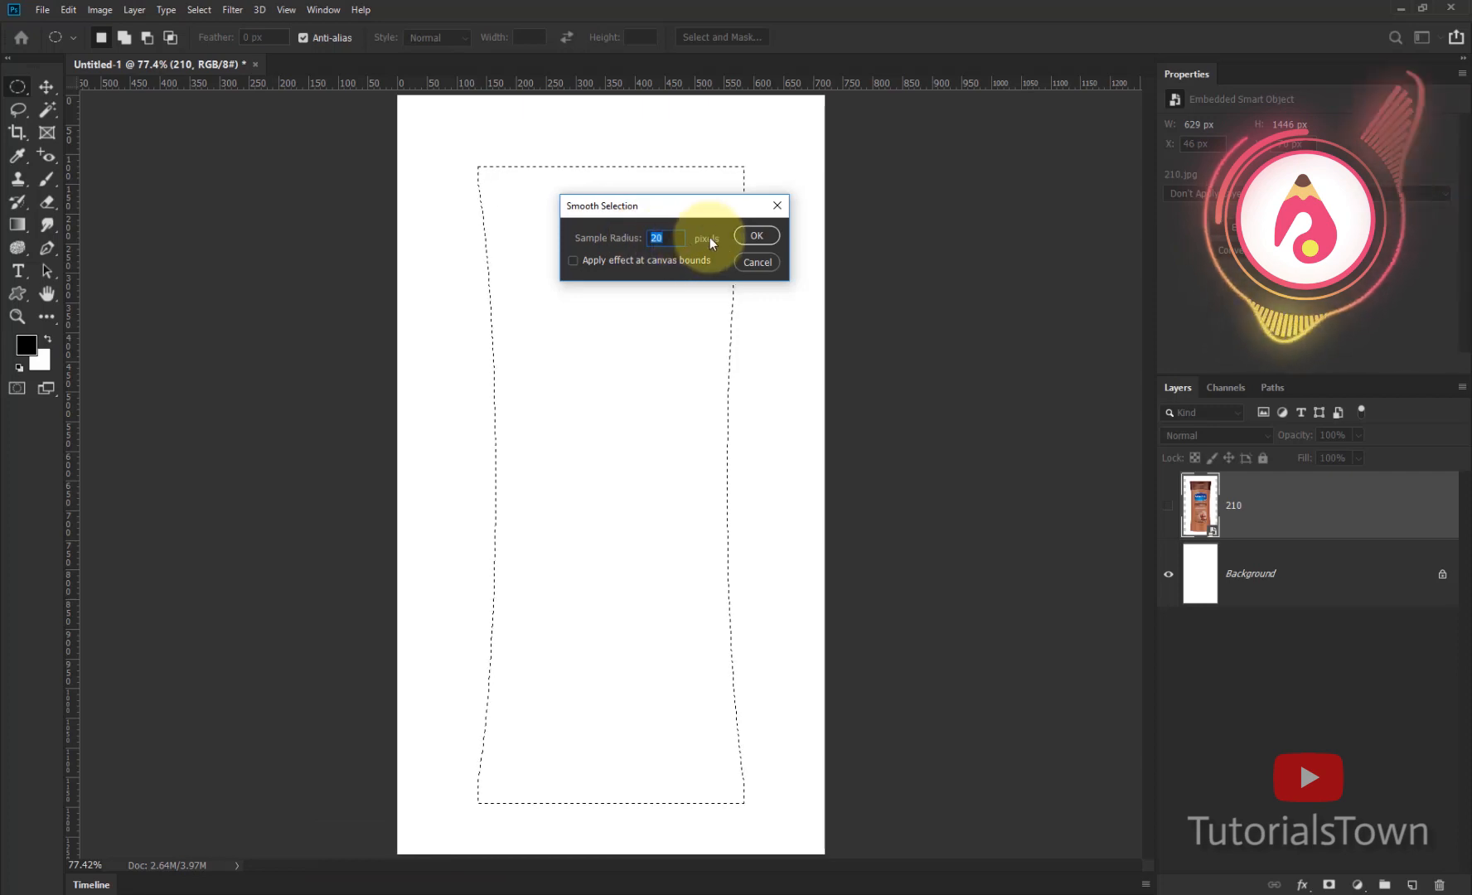
click(753, 238)
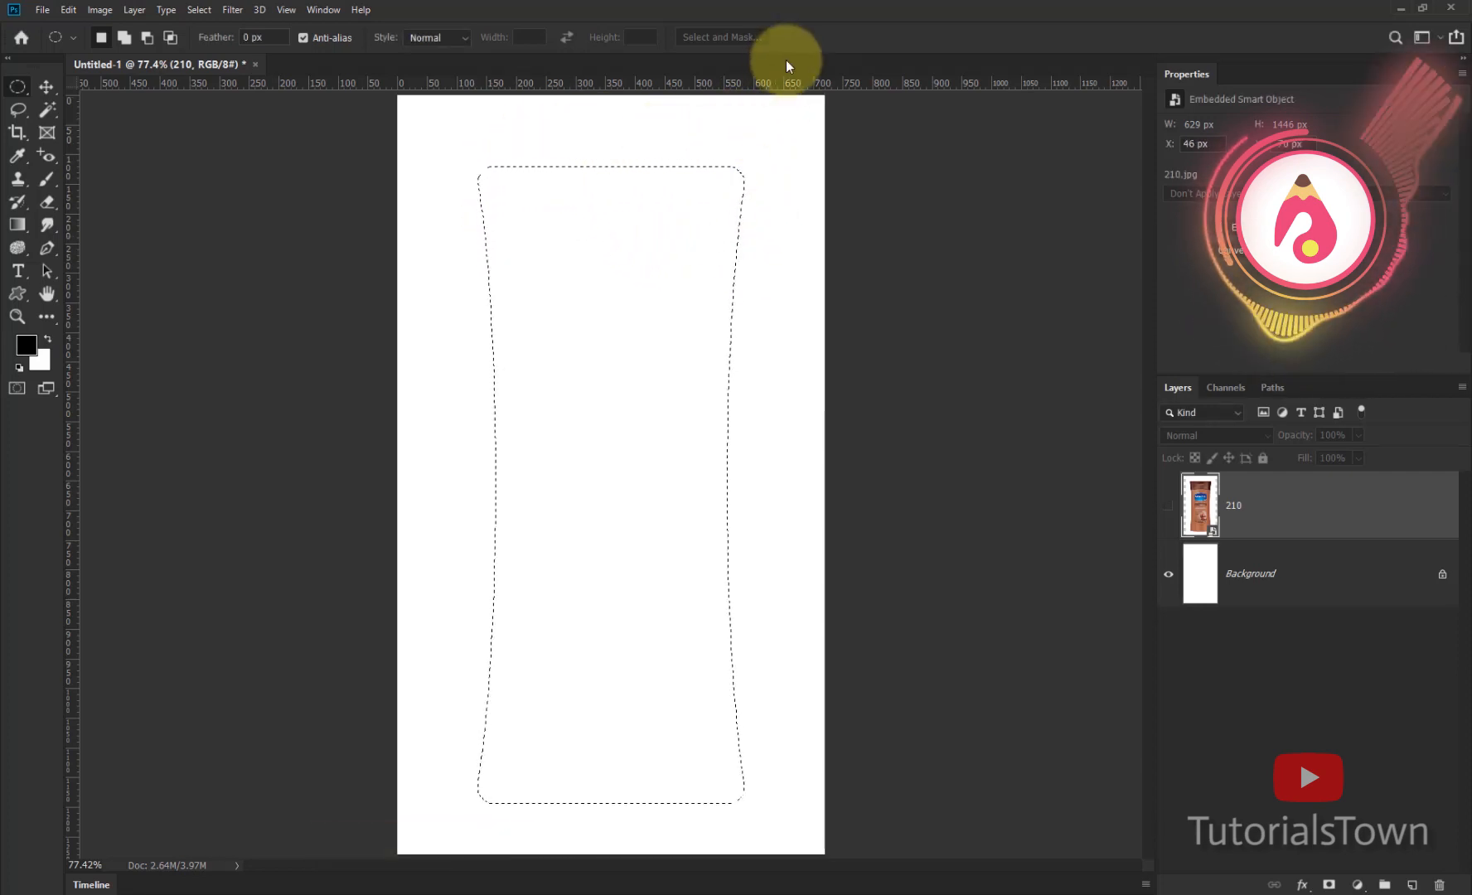
key(ctrl+z)
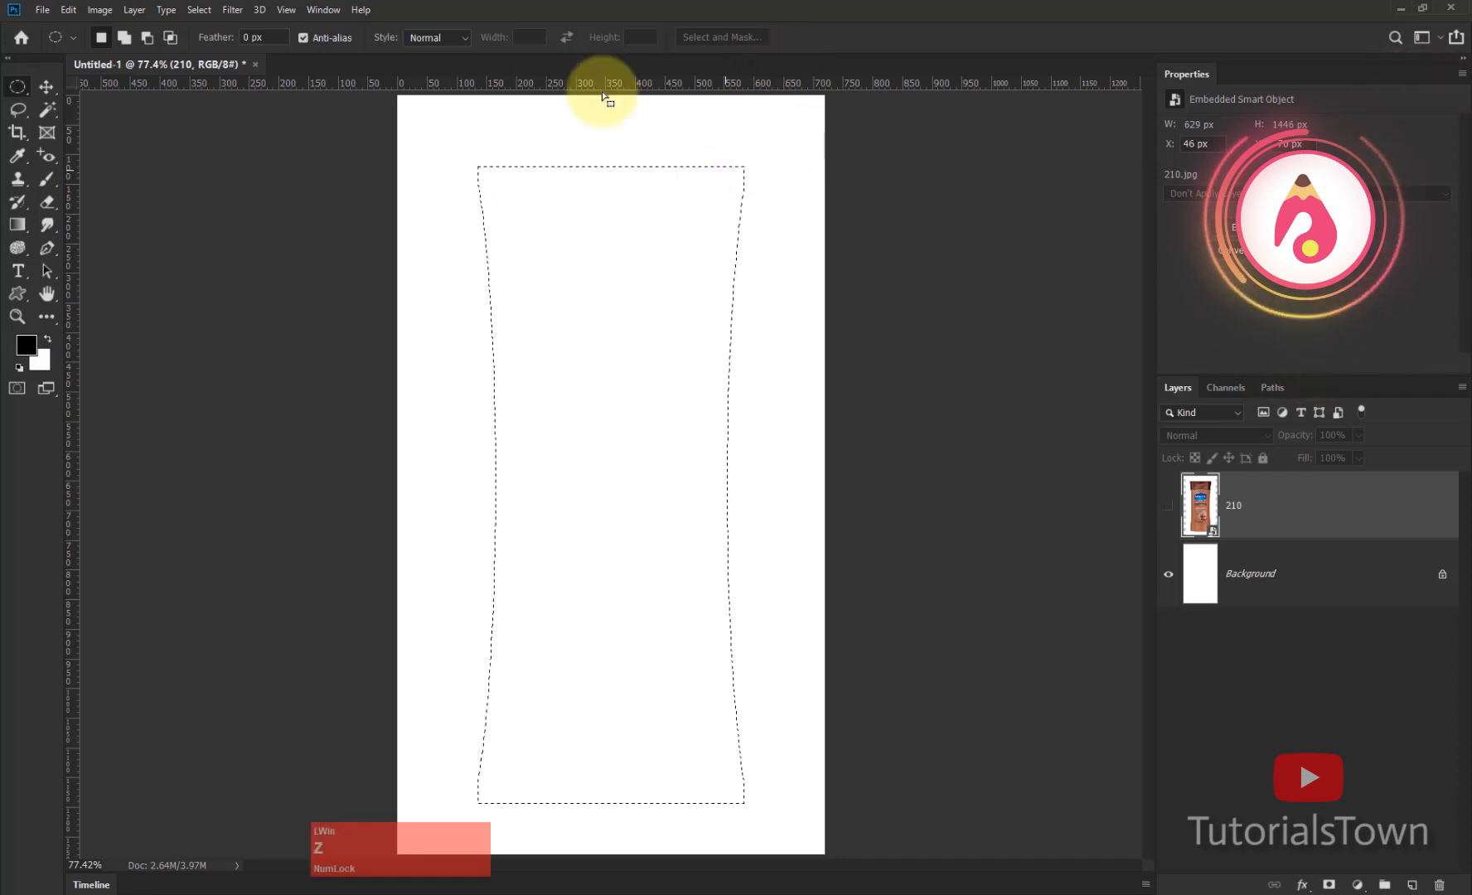
Step: Smooth the bottle-shaped selection twice, using a sample radius of 5 pixels
click(201, 10)
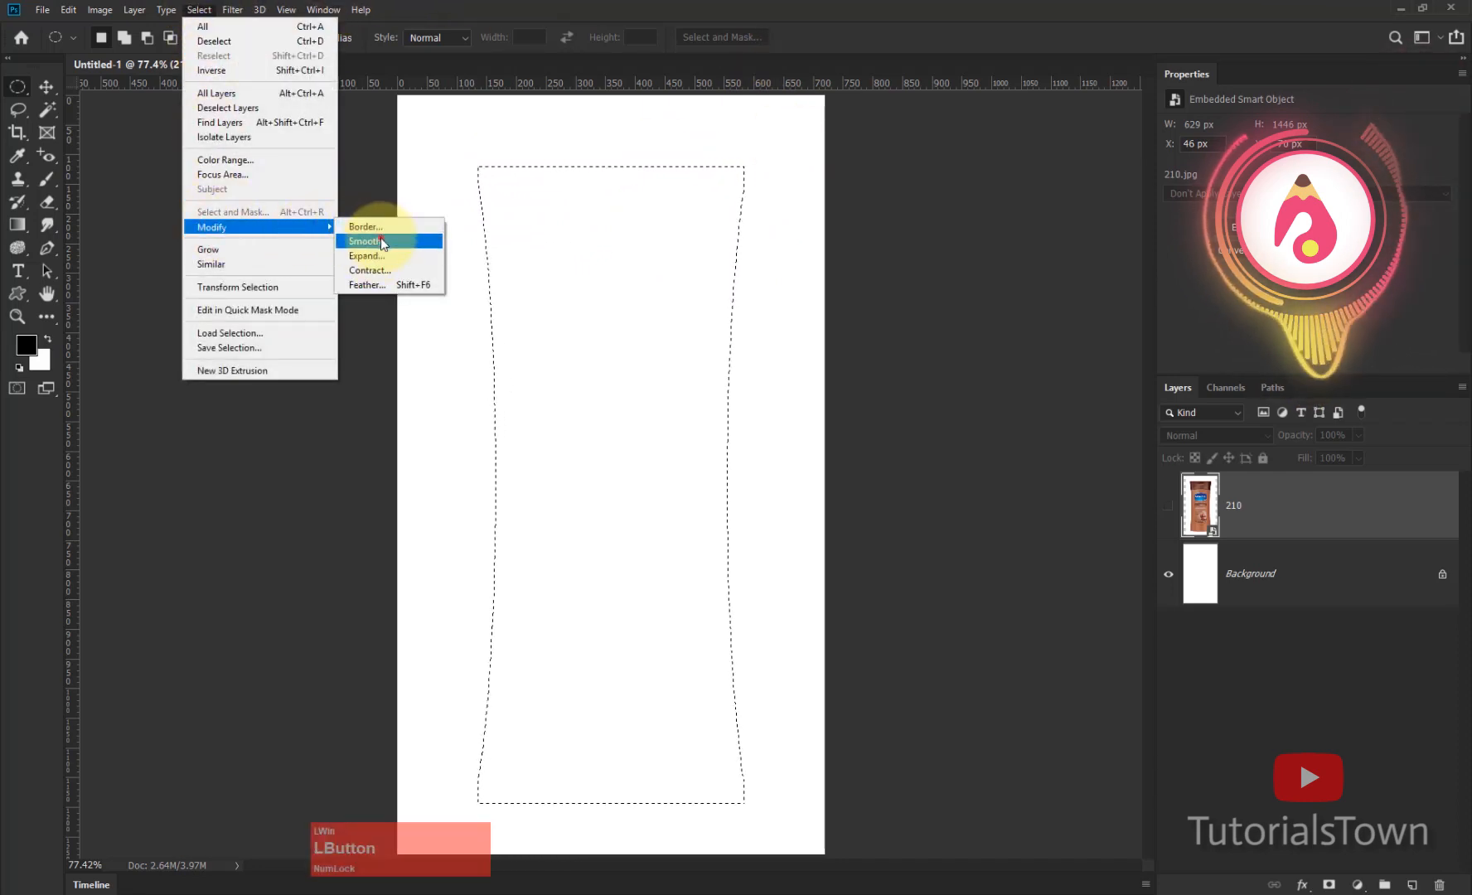
click(383, 241)
text(5)
key(Return)
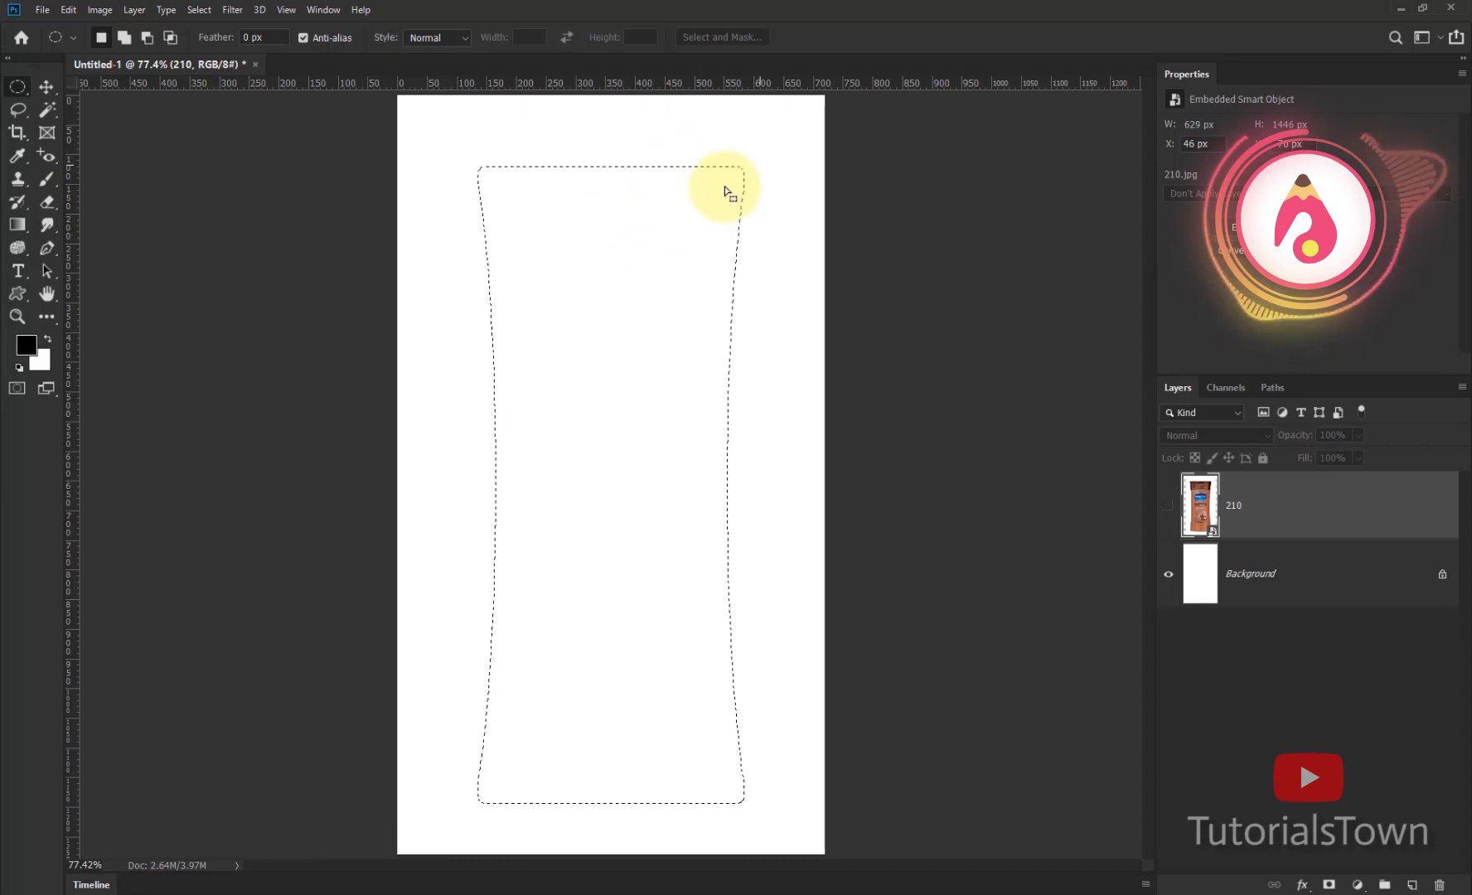
click(199, 10)
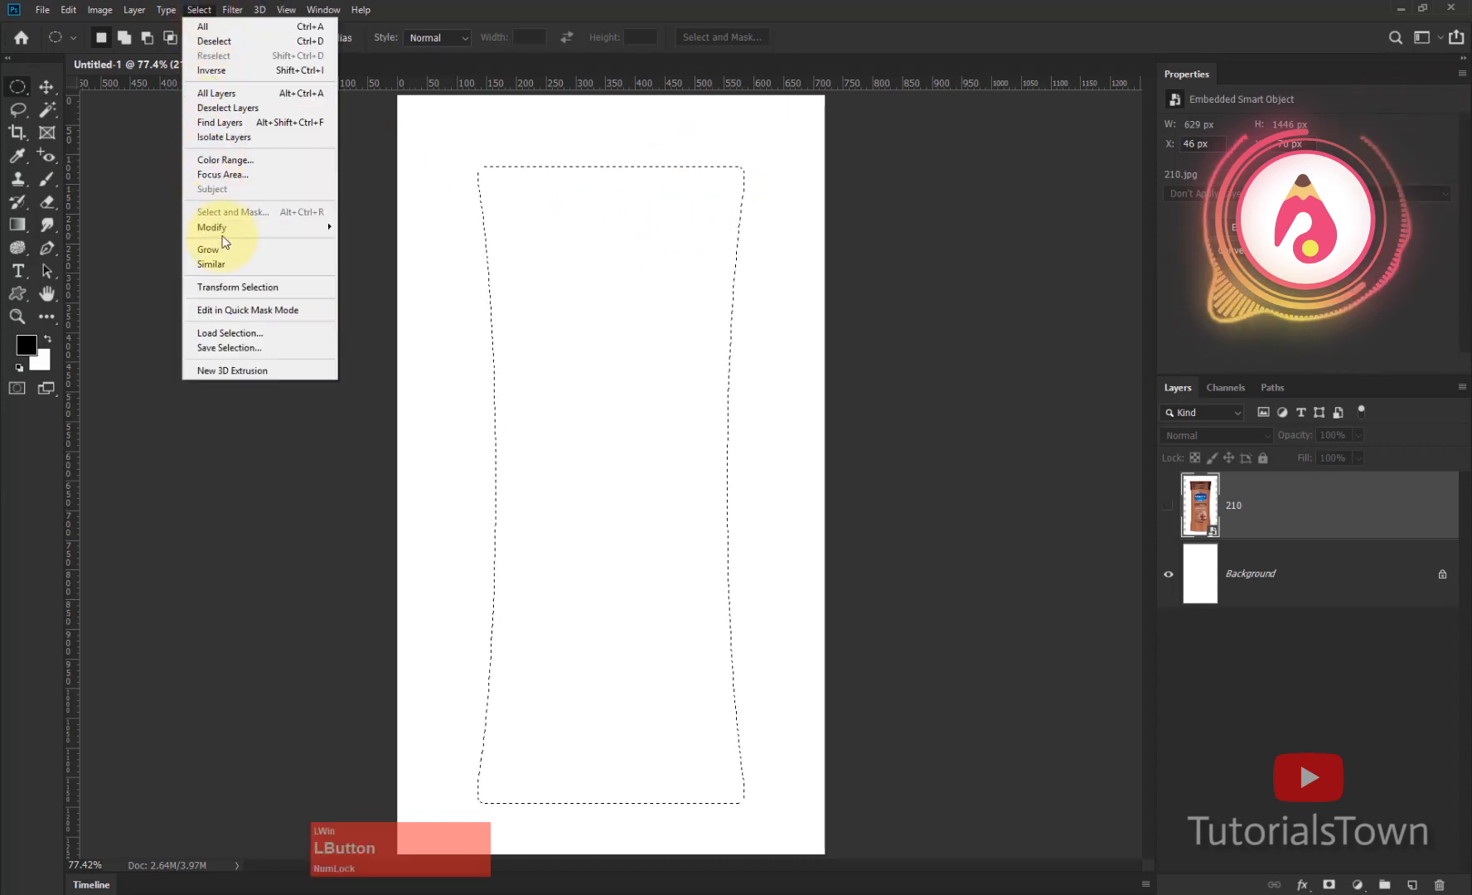
mouse_move(249, 227)
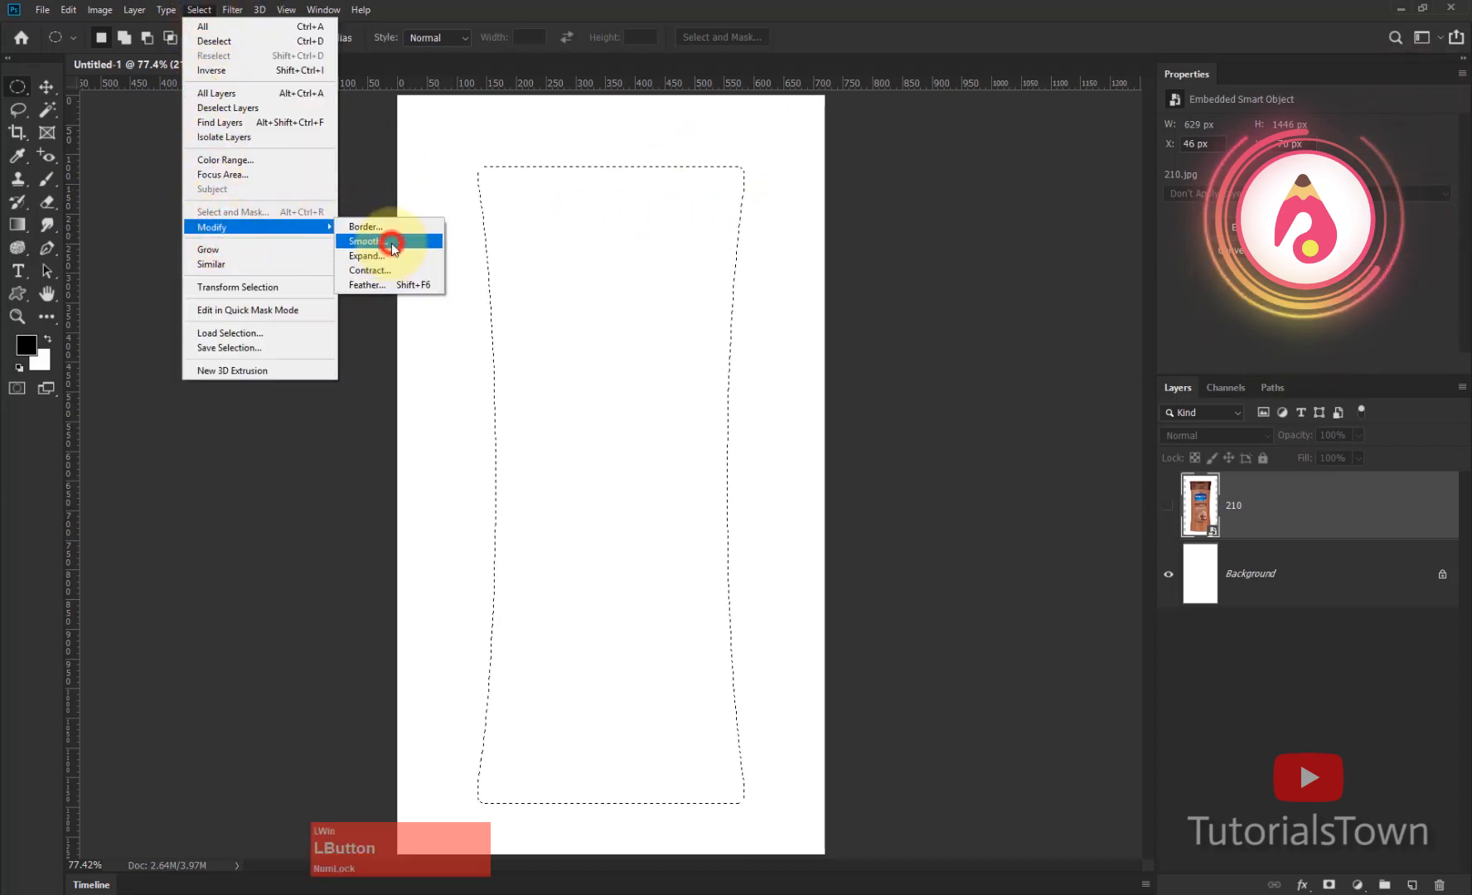
click(393, 249)
click(754, 235)
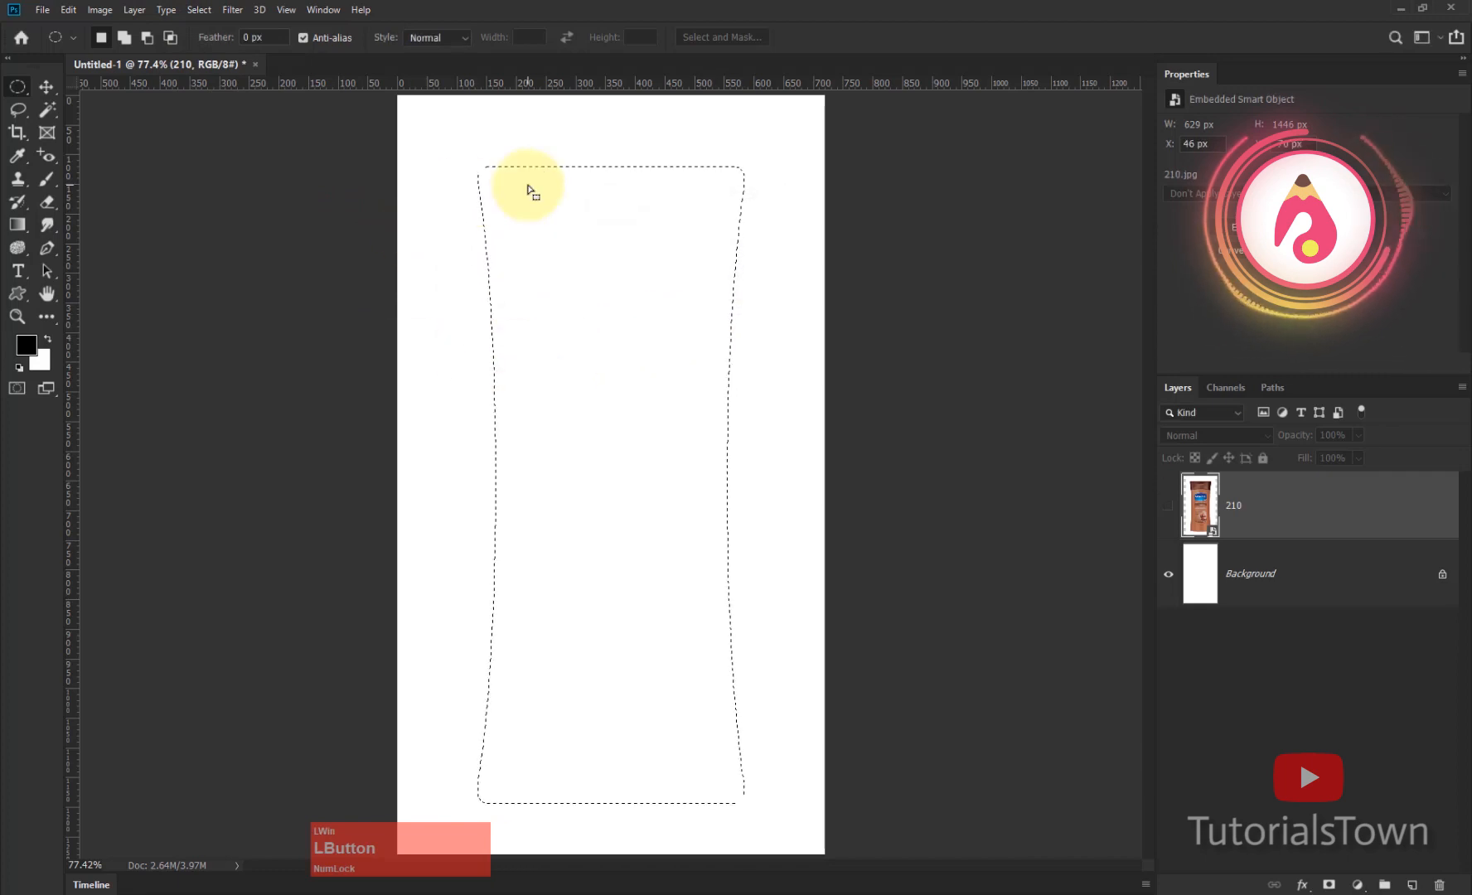
Step: Add a new layer above the redisplayed bottle layer and sample the bottle's reddish brown as foreground color
click(1169, 504)
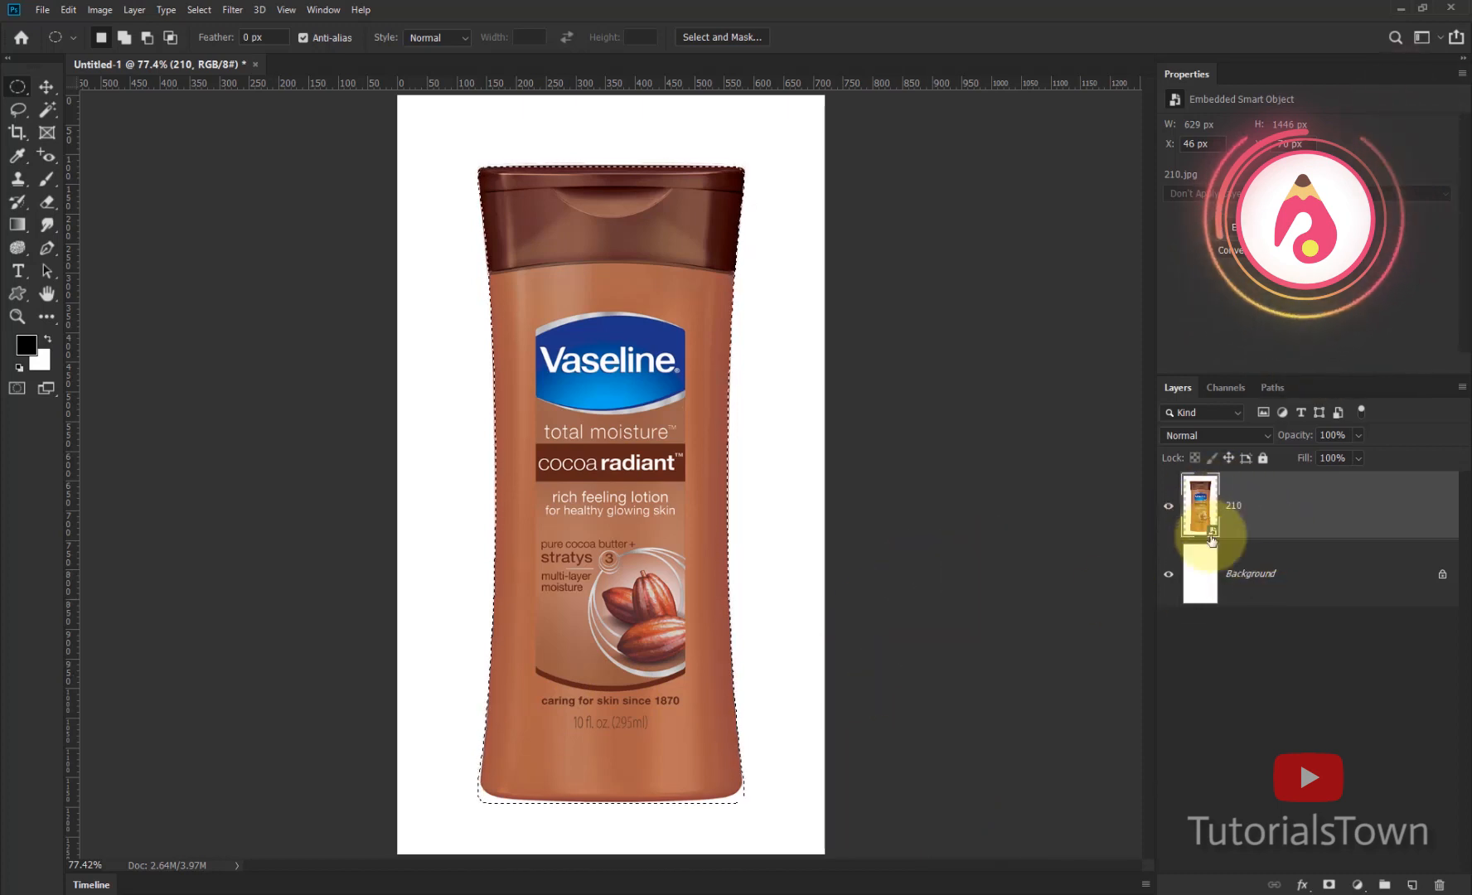
click(1411, 885)
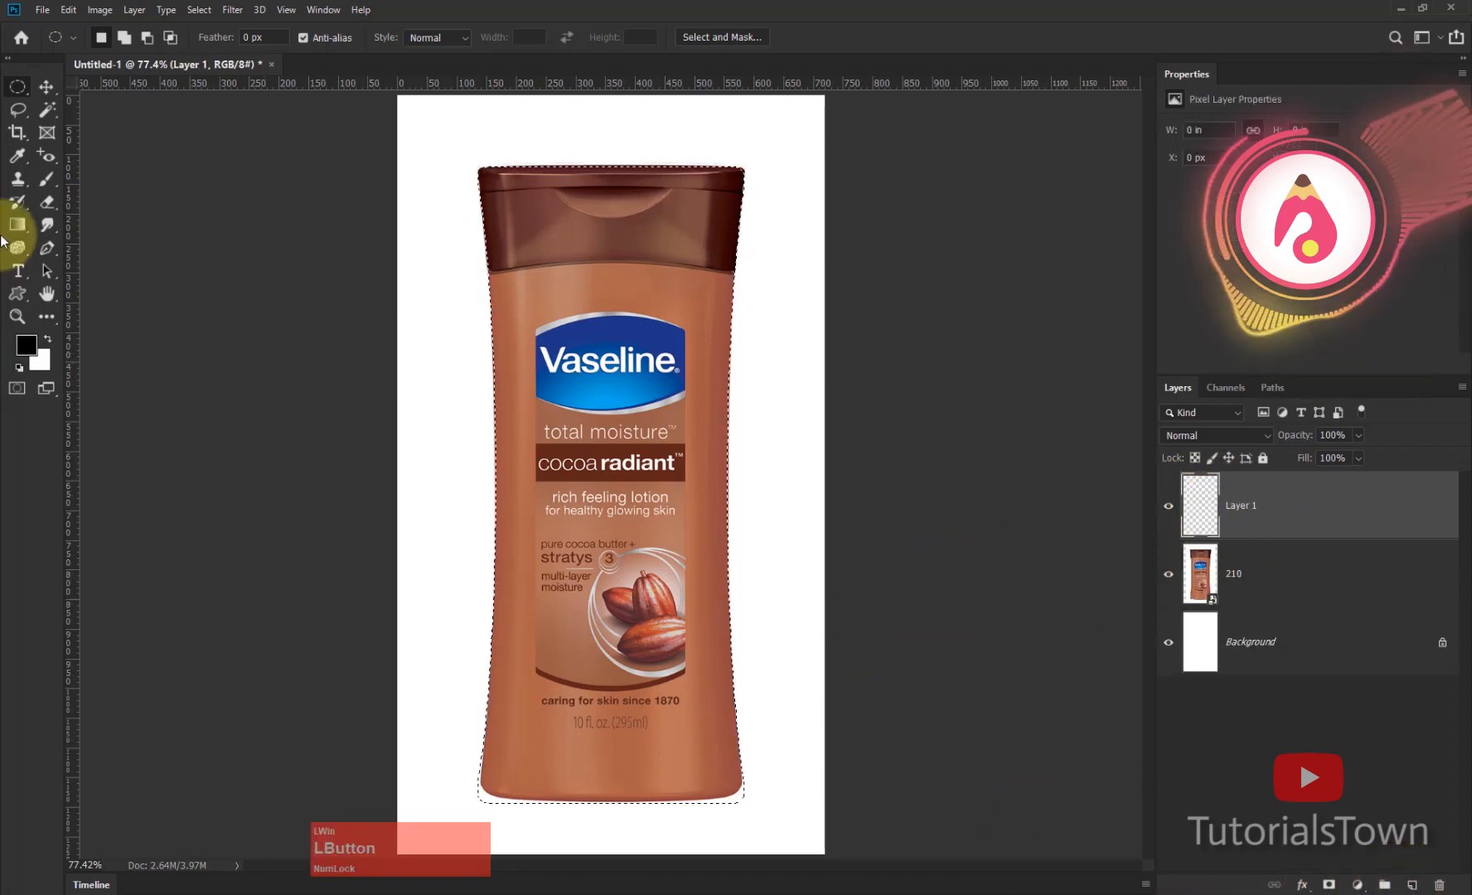
click(15, 159)
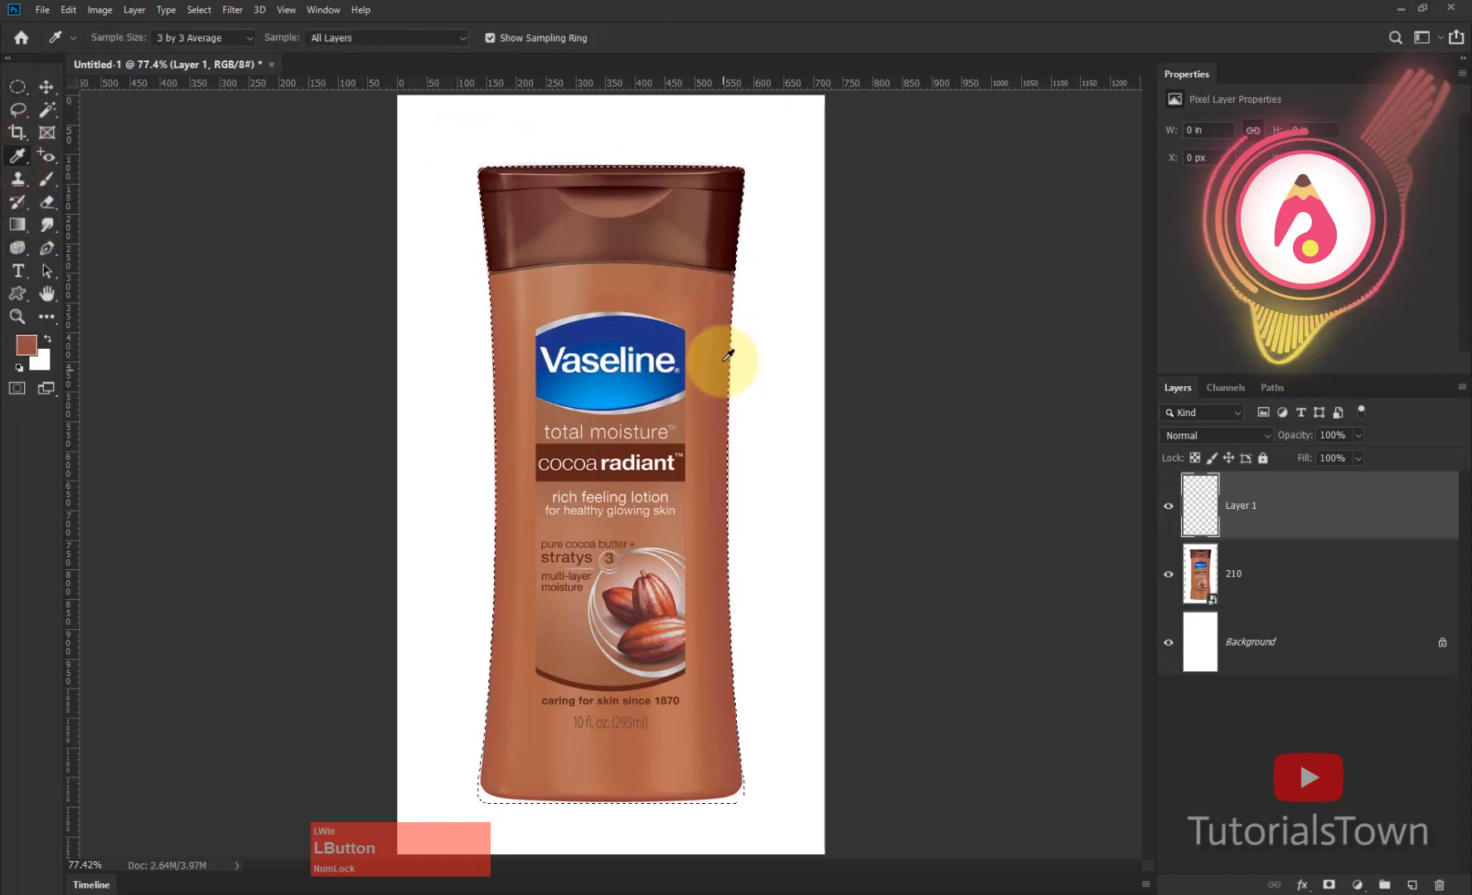
Step: Sample the orange-brown near the bottle's lower edge, fill the bottle-shaped selection on Layer 1 with it, and deselect
click(710, 769)
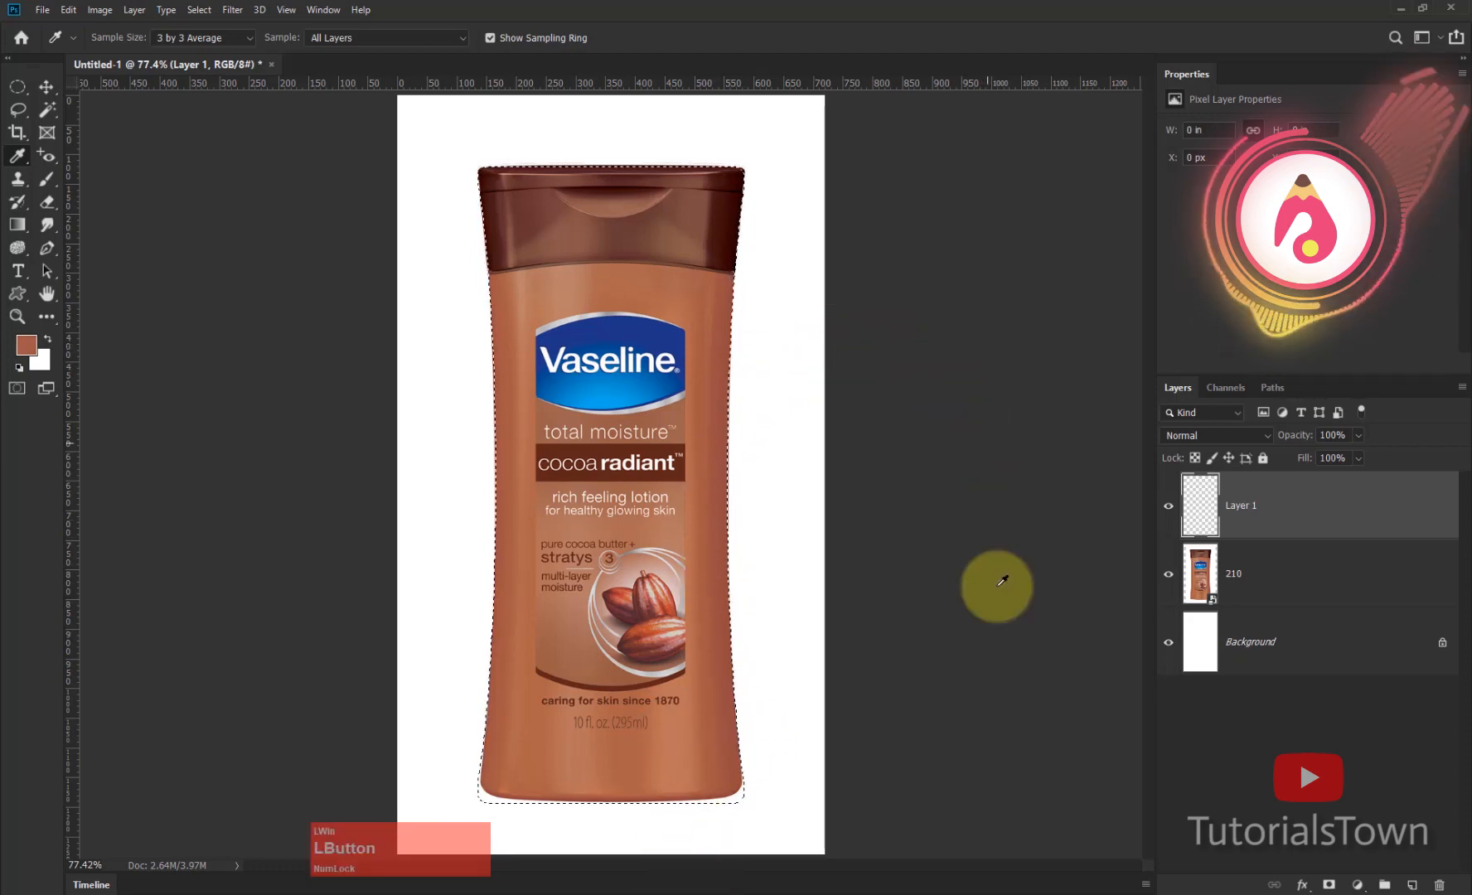
click(1280, 509)
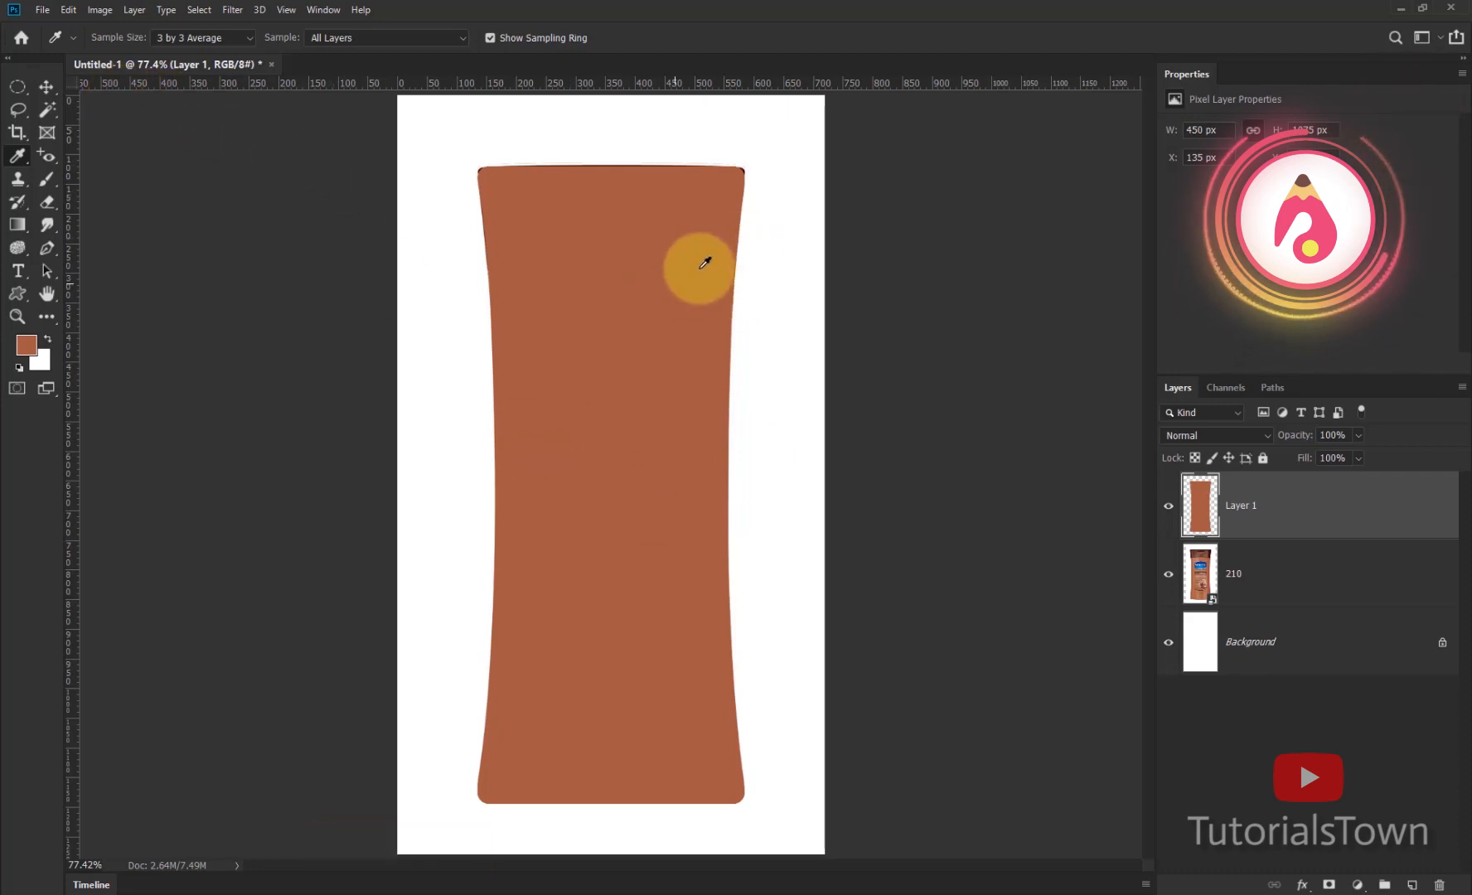
click(199, 10)
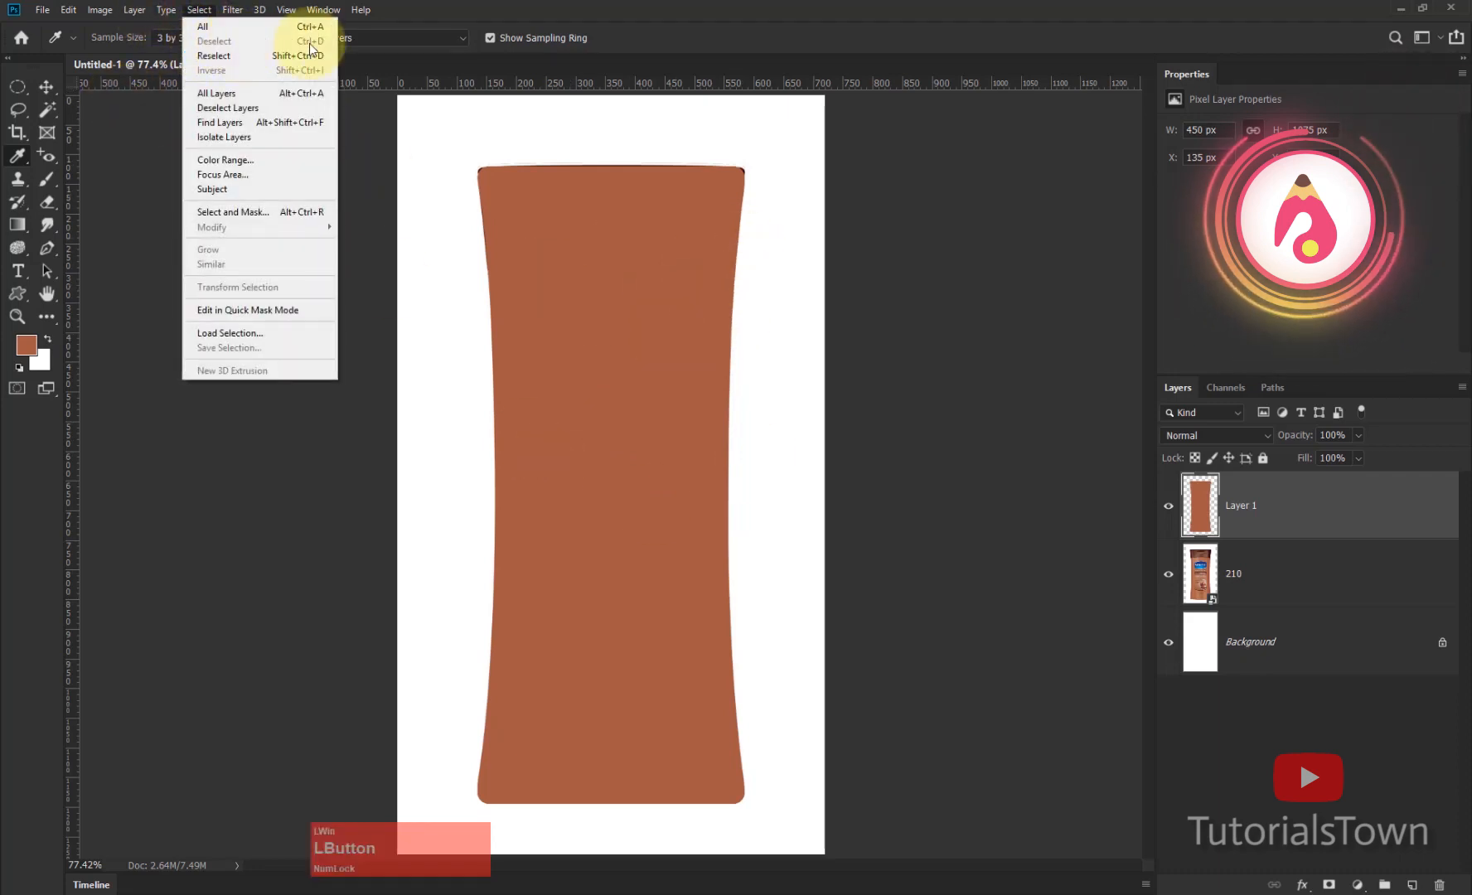
click(567, 6)
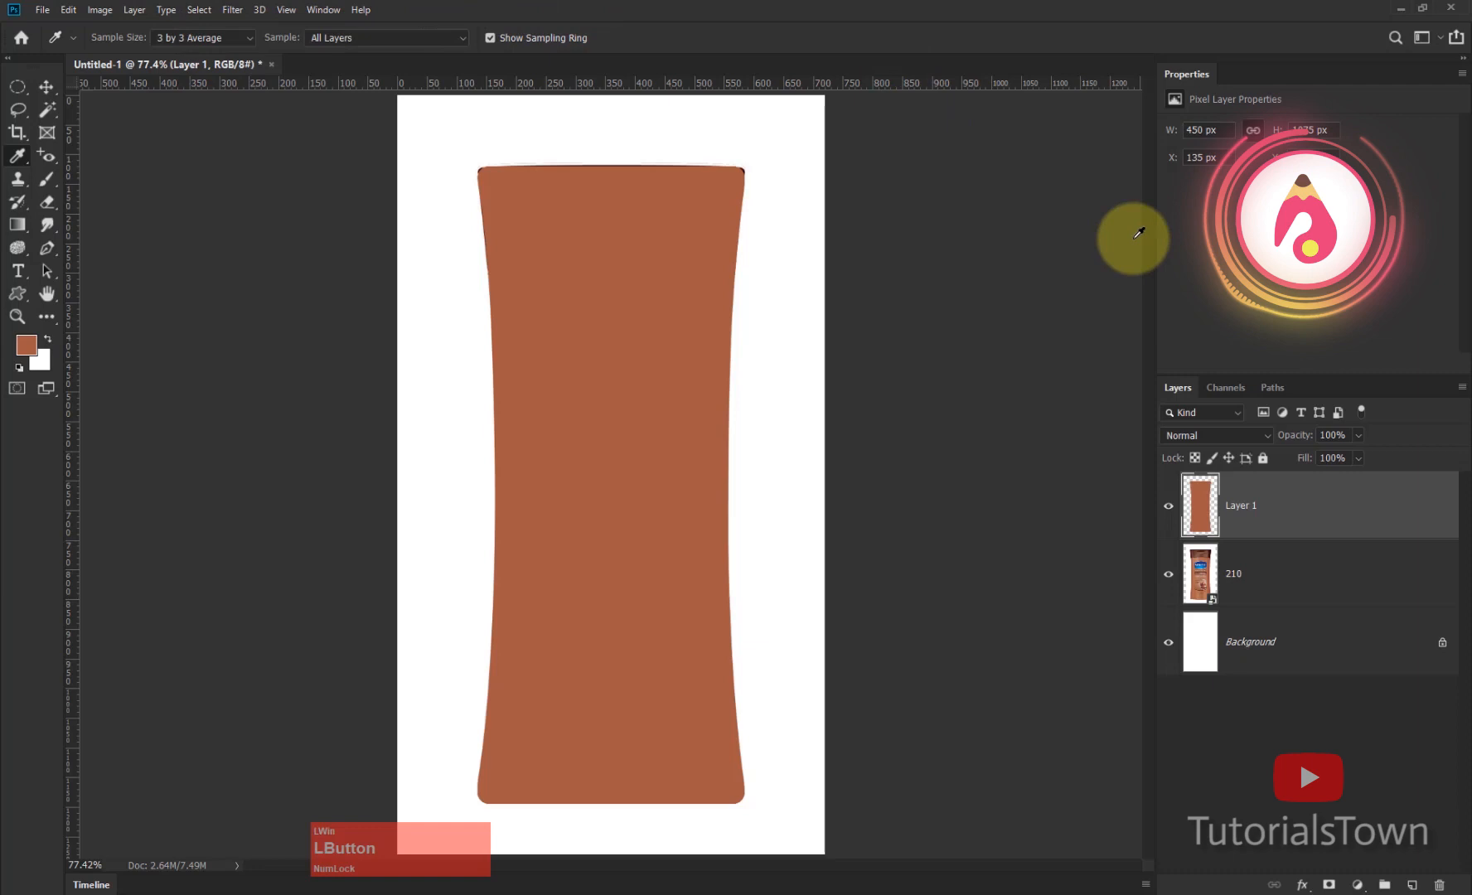
Step: Toggle Layer 1's visibility repeatedly to compare the filled bottle shape with the reference bottle underneath
click(1168, 507)
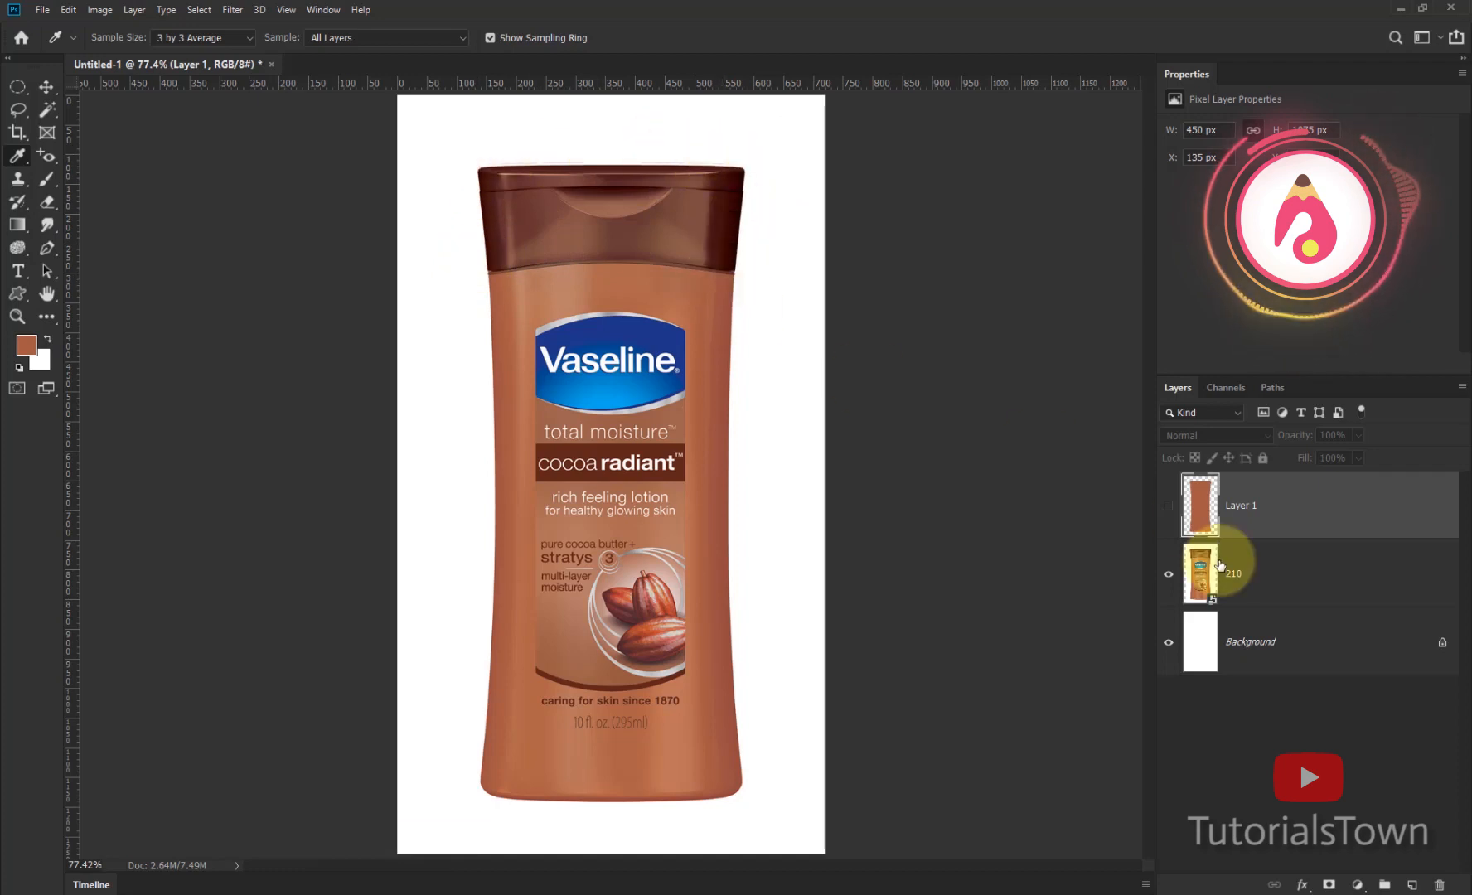
click(1165, 509)
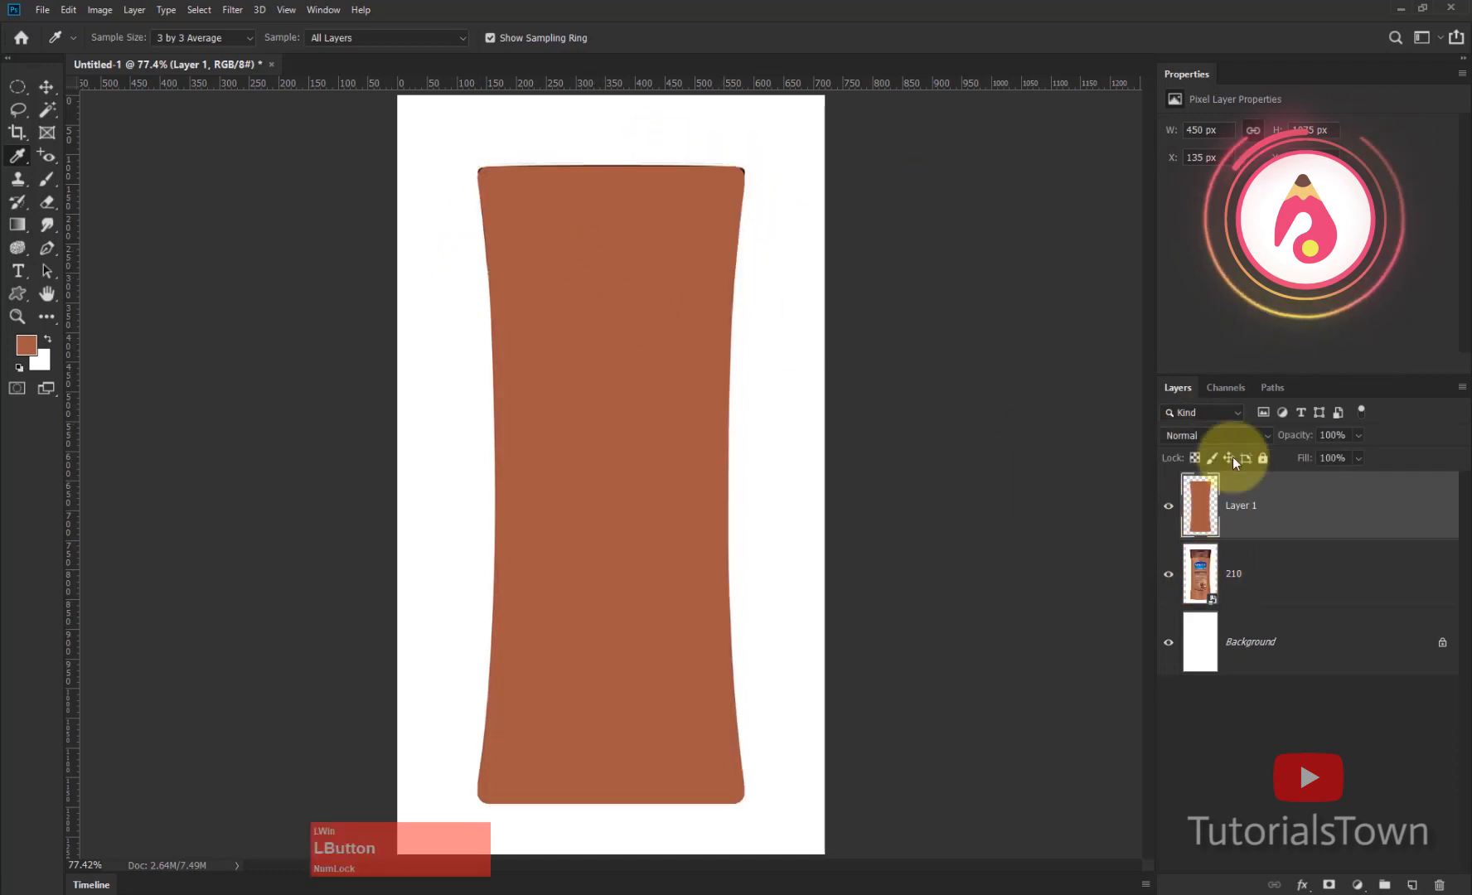
click(1168, 507)
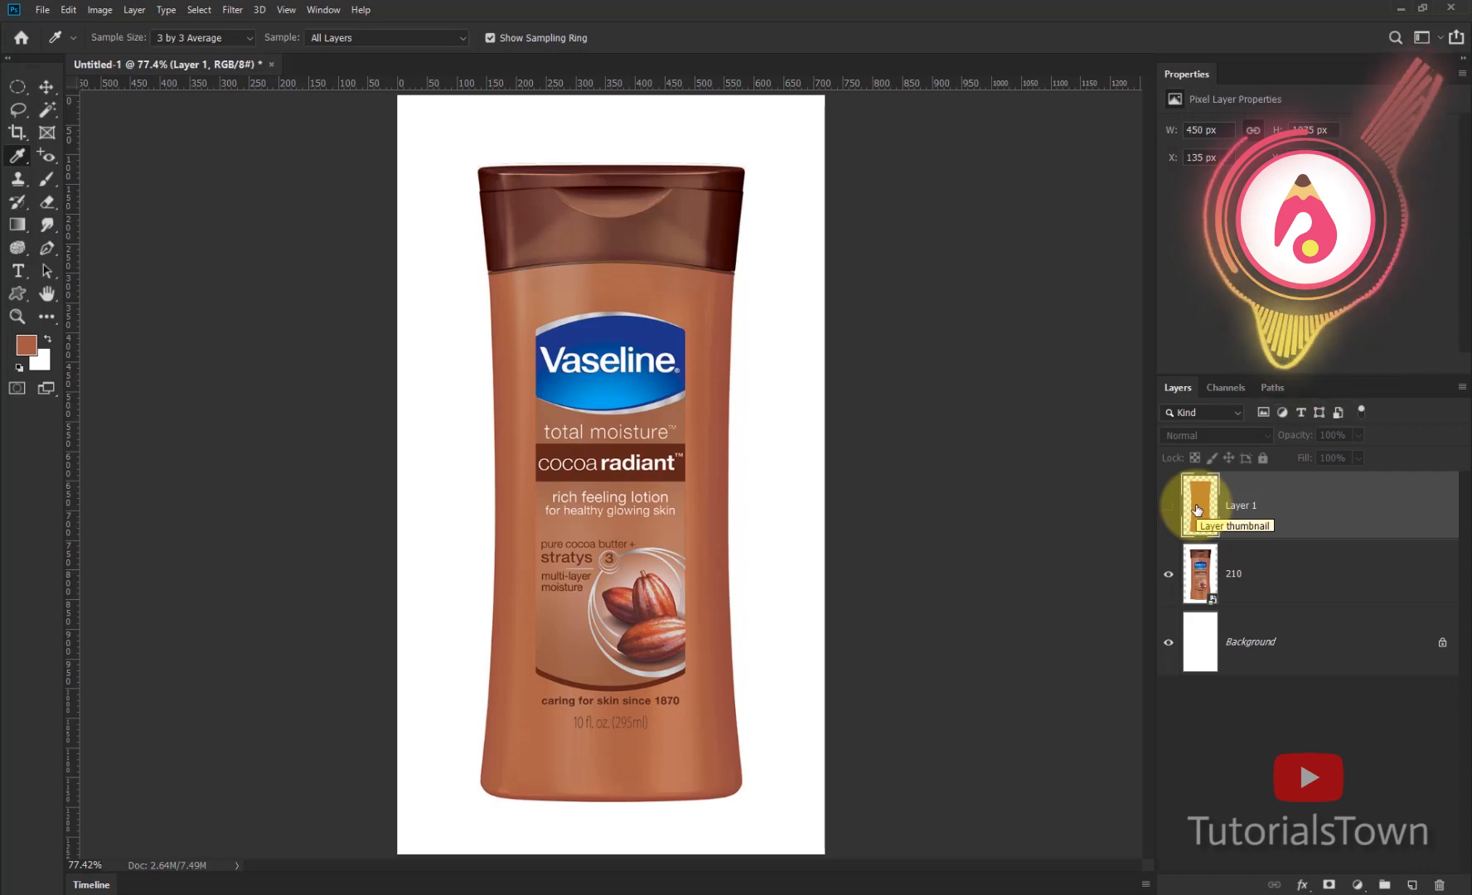
click(1169, 507)
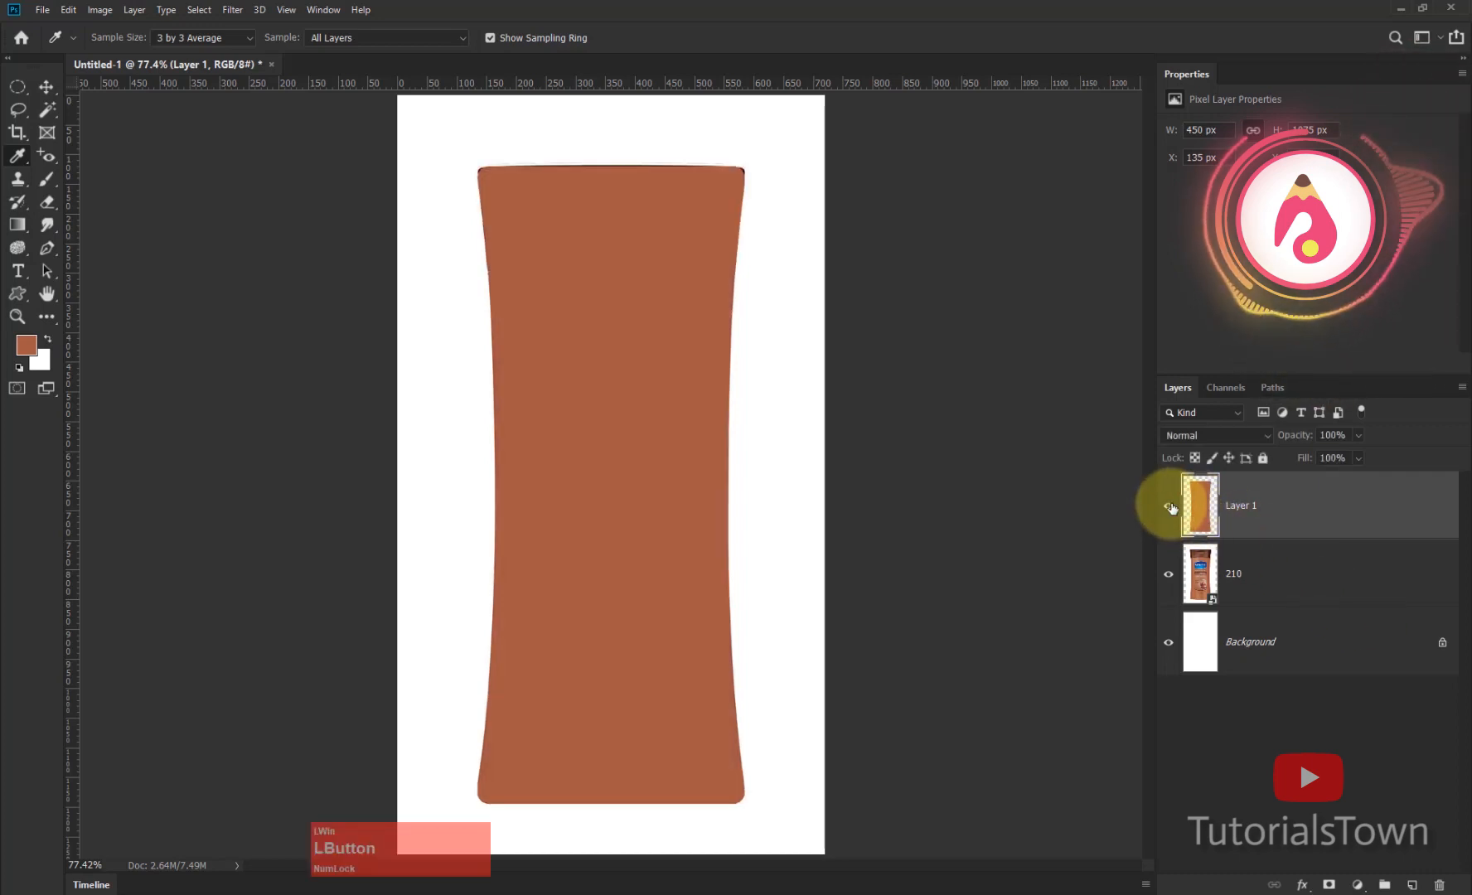
click(1168, 507)
click(1169, 507)
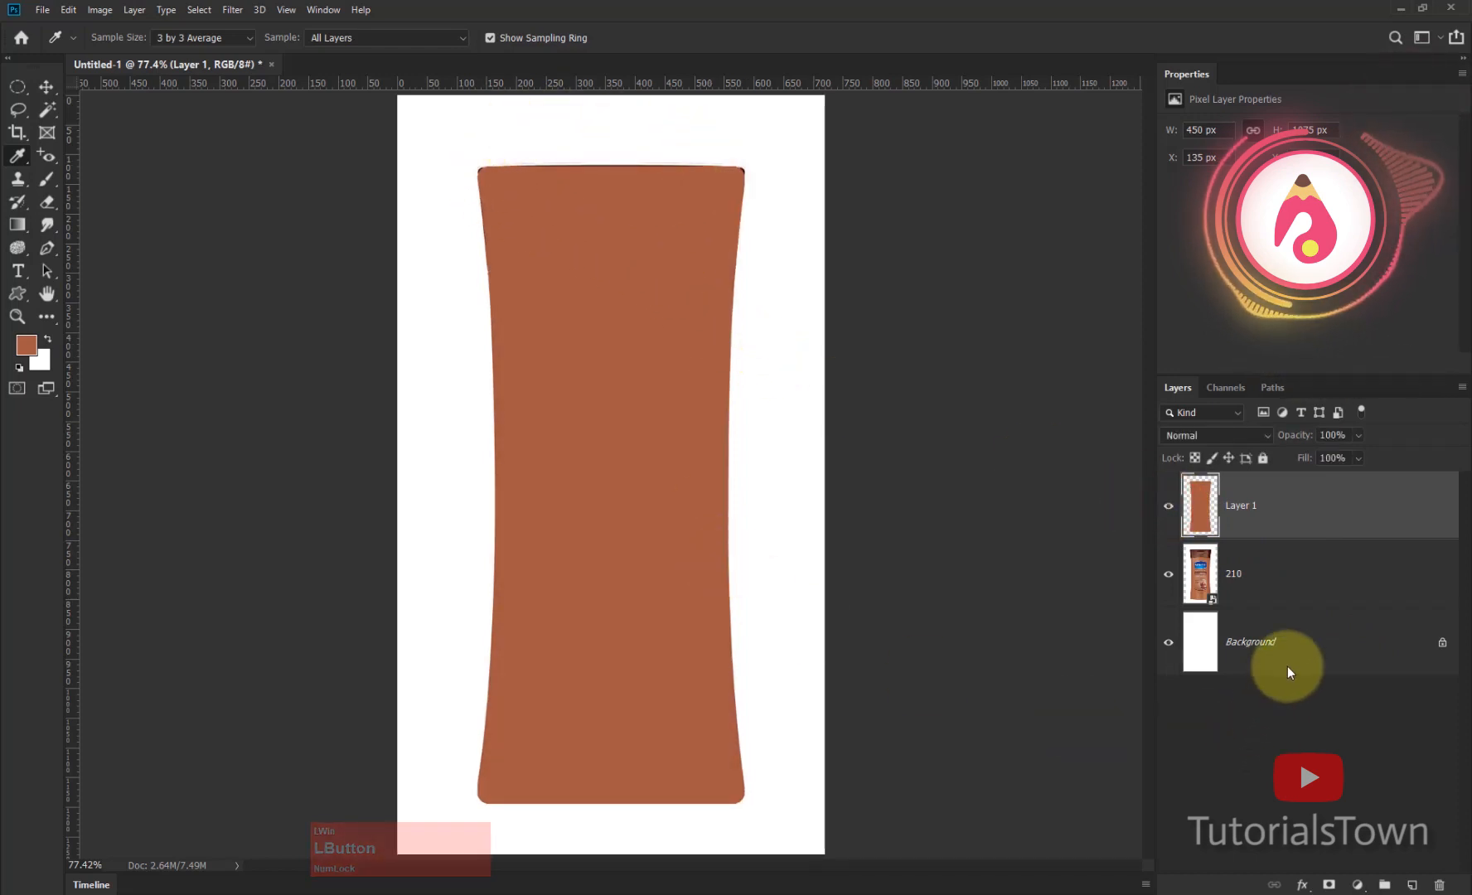
Step: Load Layer 1's pixels as a selection and hide the layer to reveal the reference bottle
right_click(1201, 491)
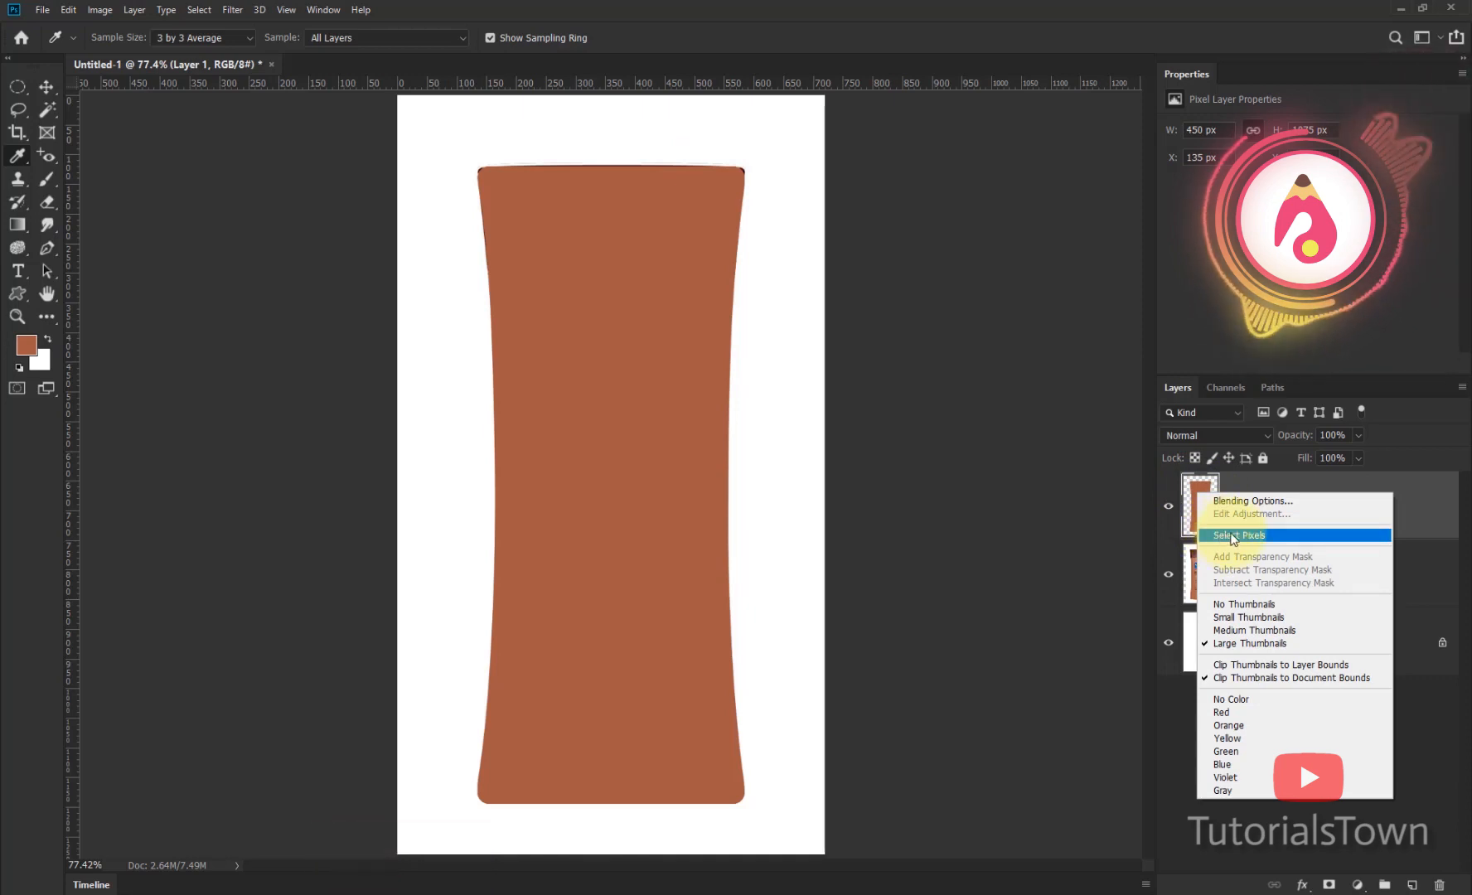
click(1232, 537)
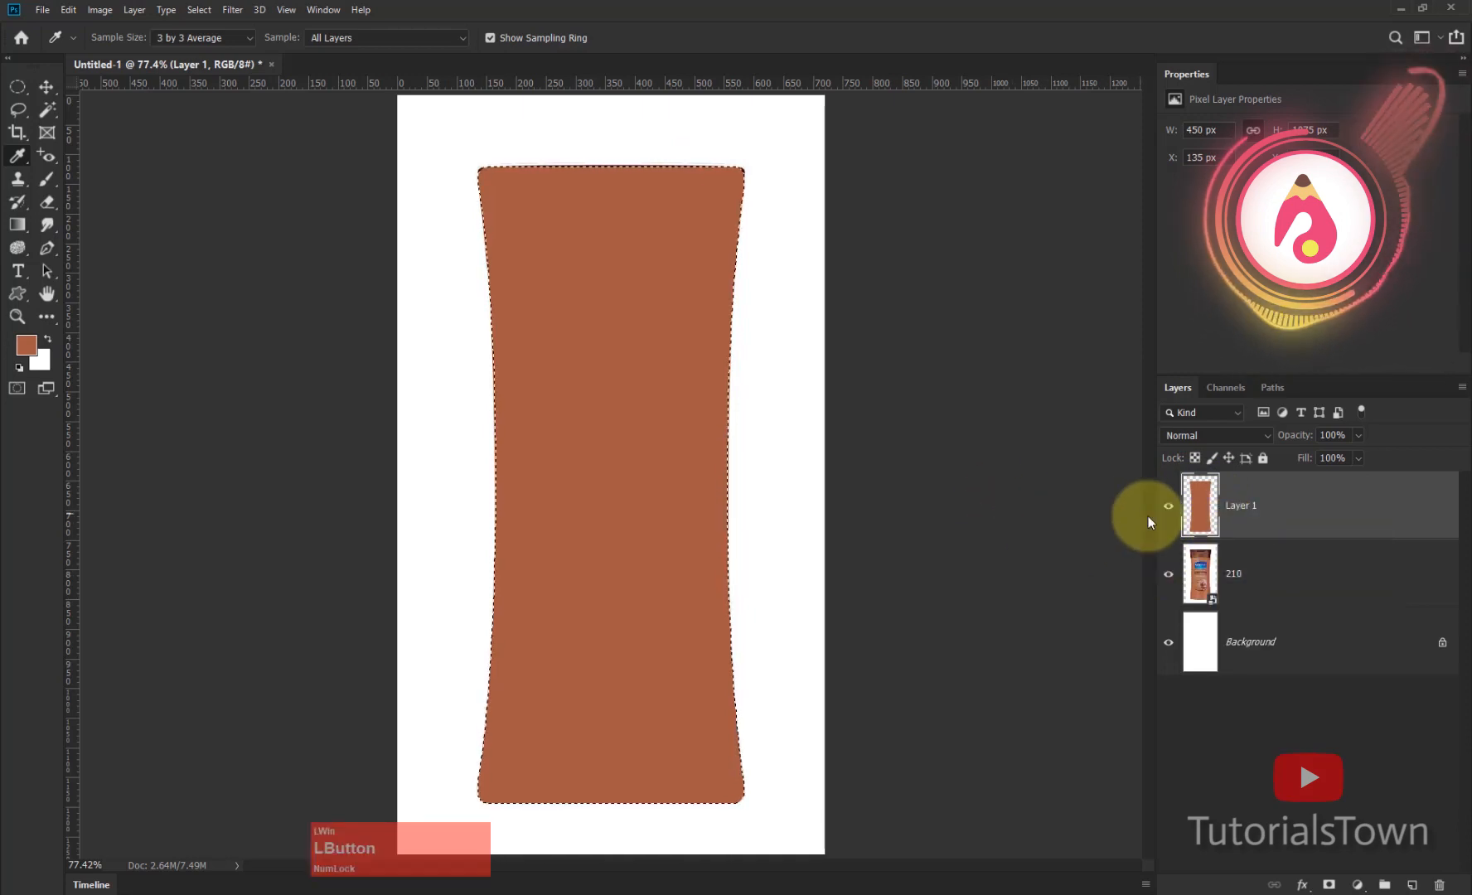
click(1169, 507)
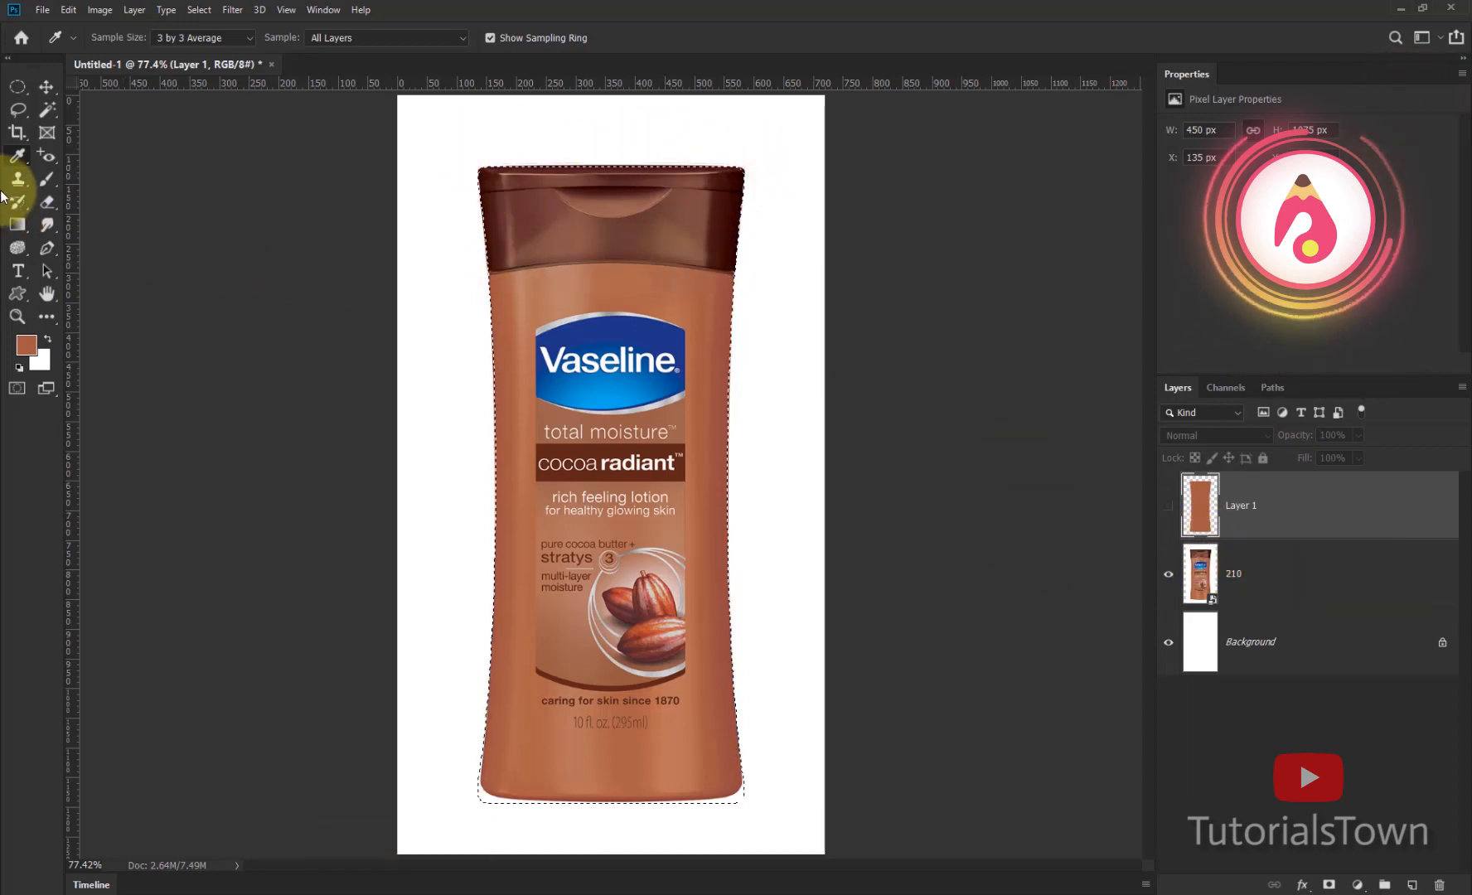
Step: Subtract an ellipse about 653 px wide and 191 px high from the selection, its upper arc following the cap's lower edge
click(16, 86)
click(74, 105)
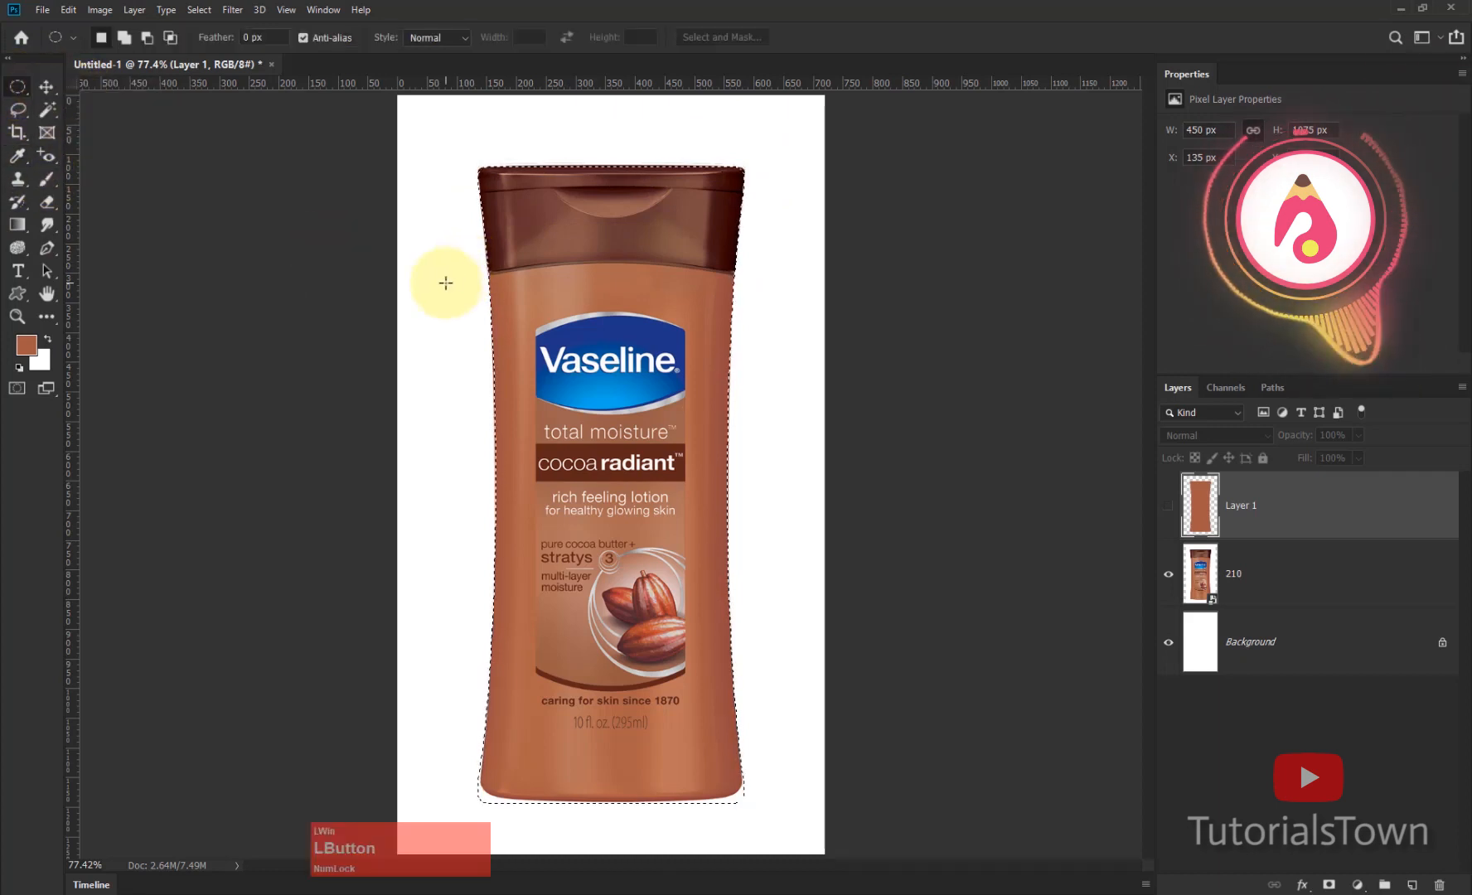
key(alt)
drag(462, 288, 800, 382)
key(space)
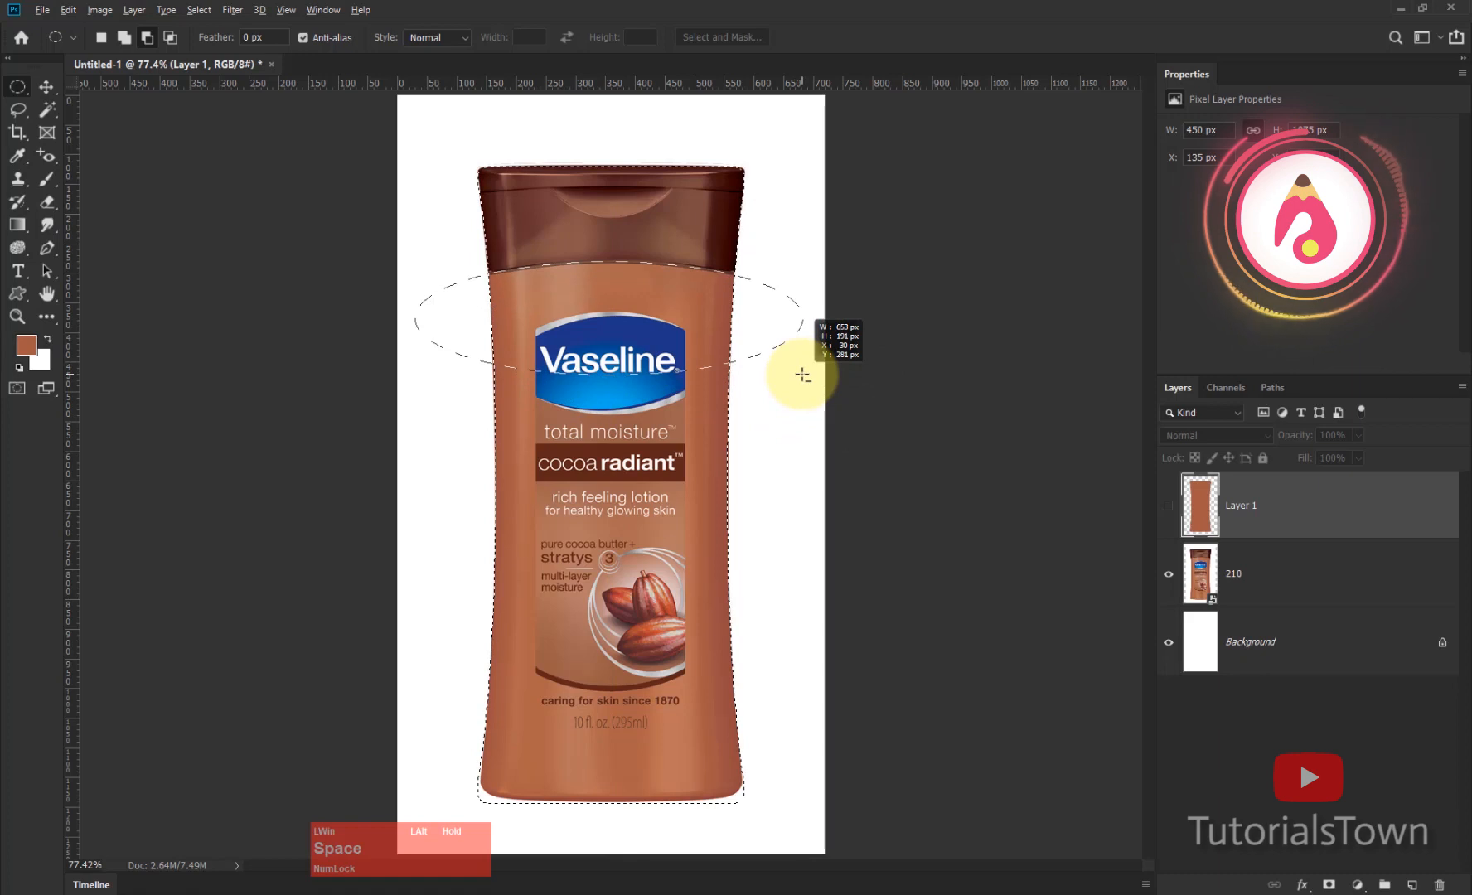
drag(802, 374, 803, 374)
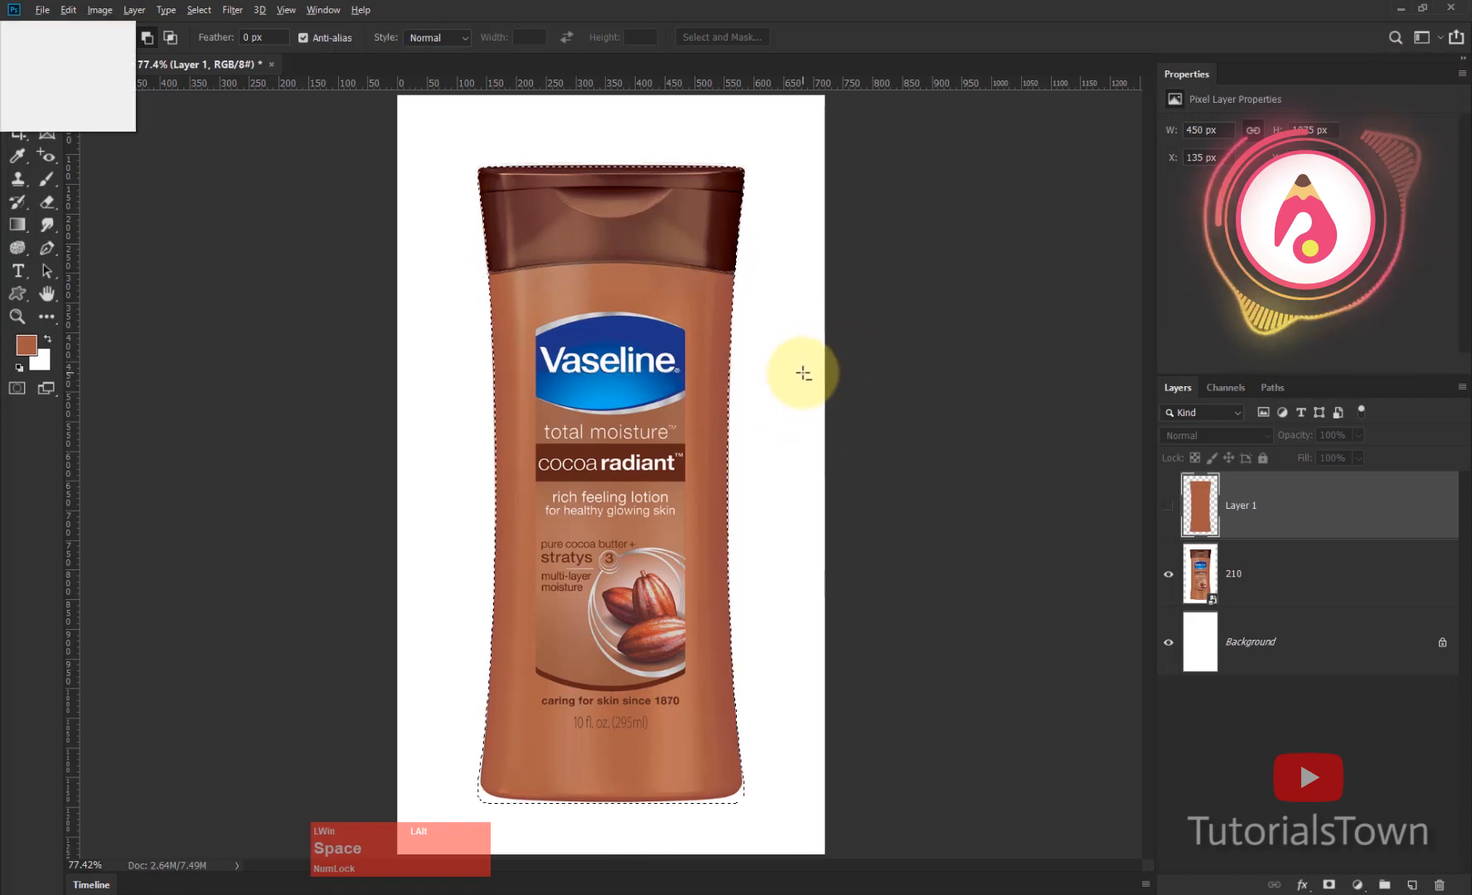
Step: Subtract all remaining parts of the bottle body below the cap from the selection using overlapping ellipses
click(498, 364)
drag(446, 332, 615, 863)
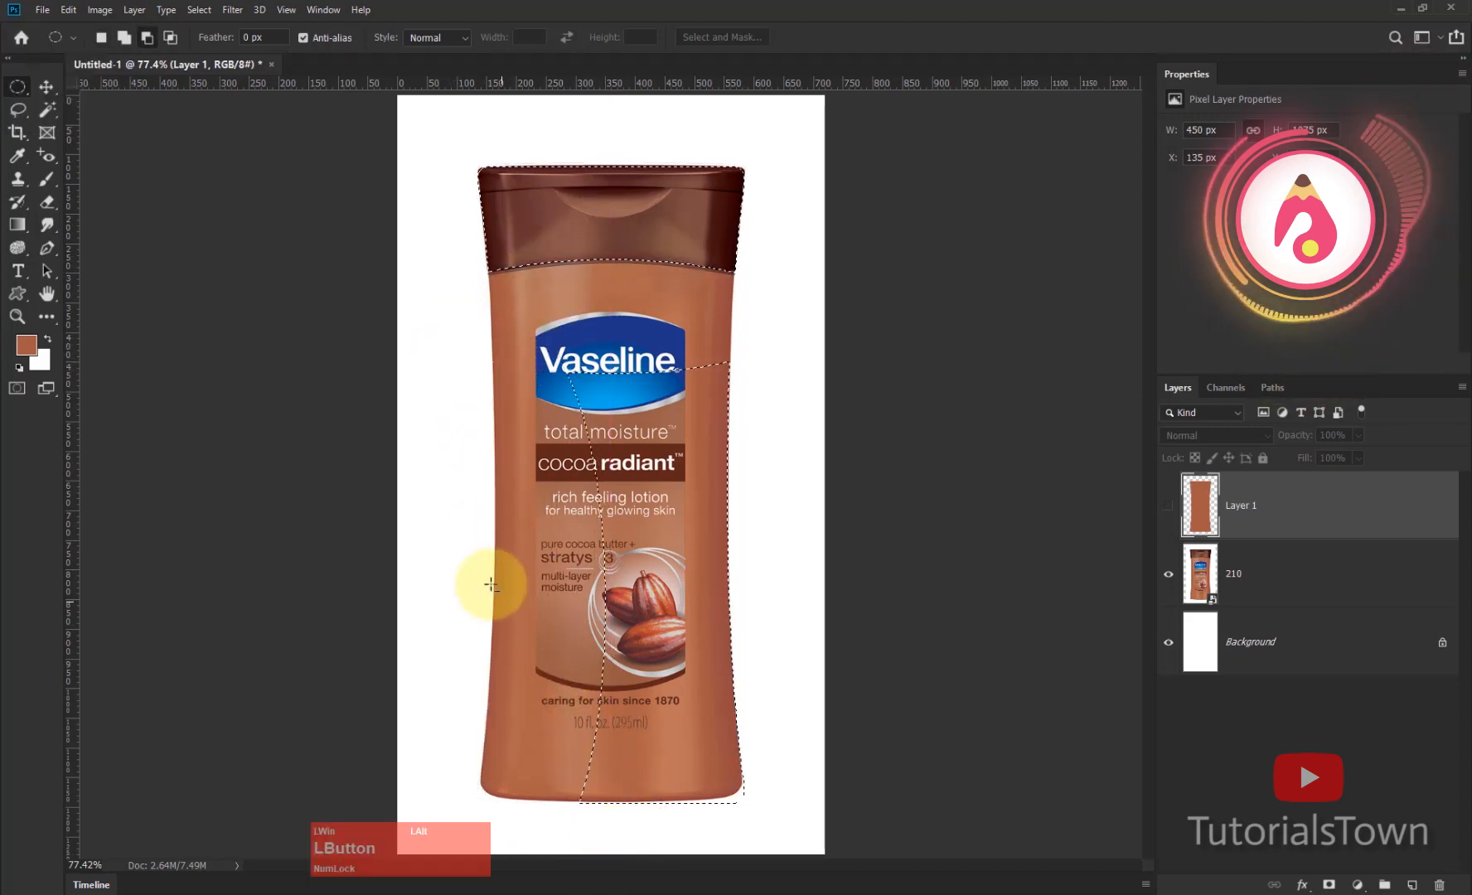
drag(460, 328, 766, 551)
drag(528, 497, 770, 870)
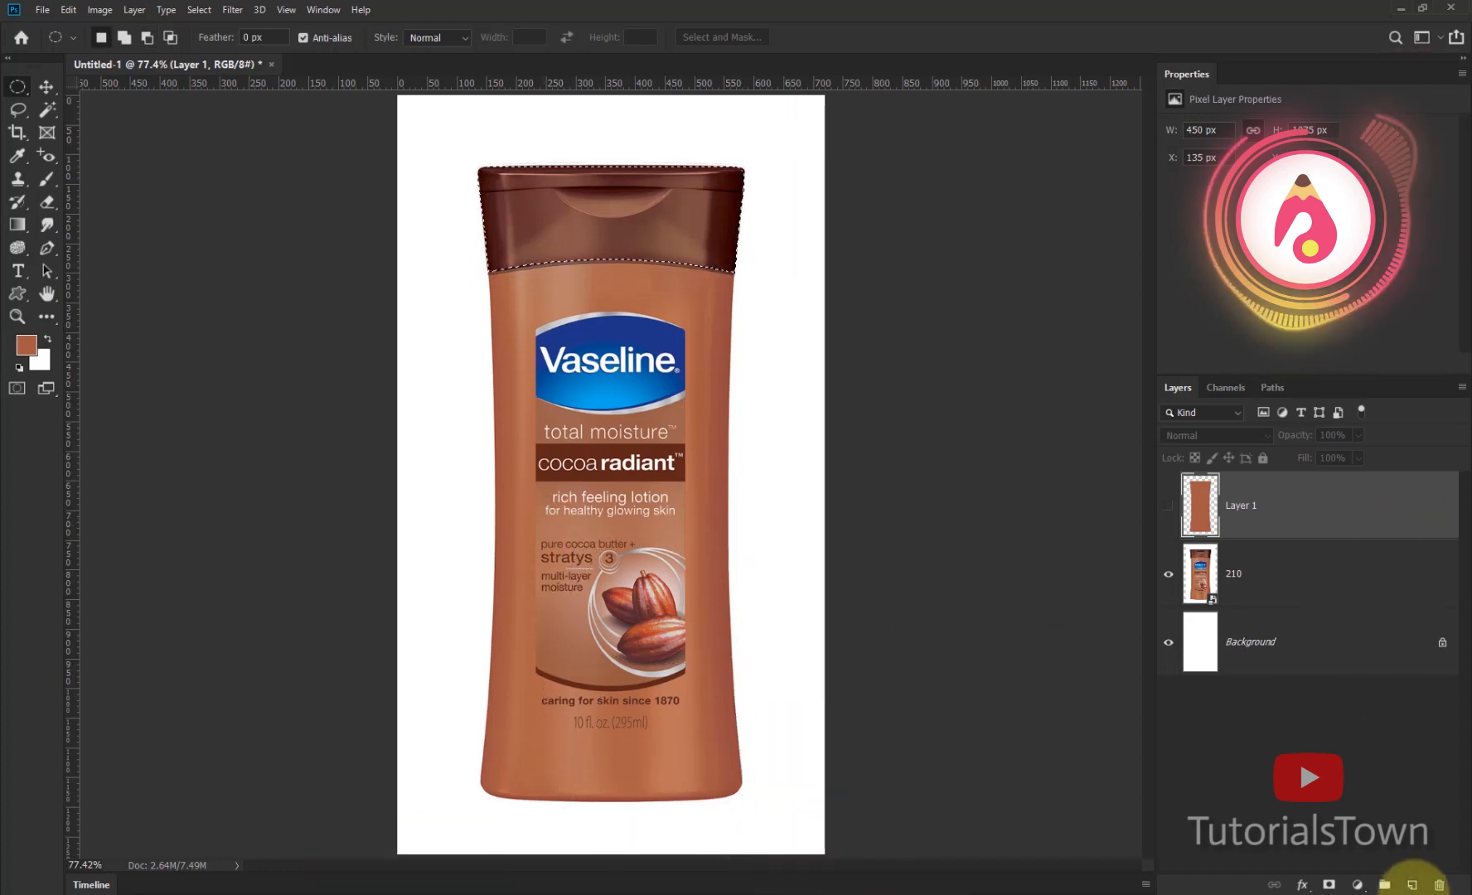
Step: Add a new layer, sample the cap's dark brown, fill the cap-shaped selection with it, and deselect
click(1411, 884)
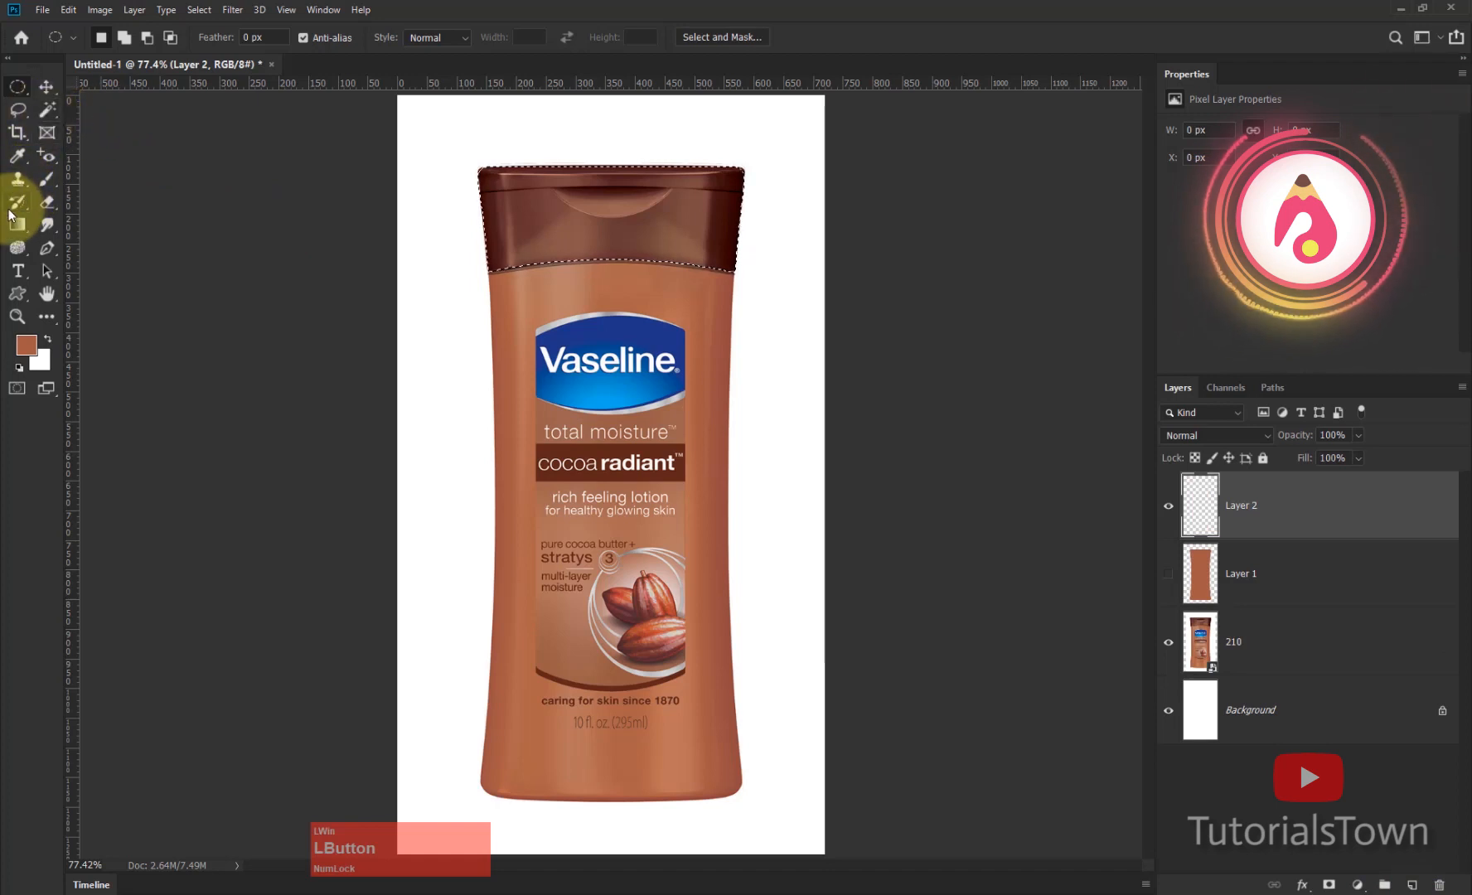
click(16, 155)
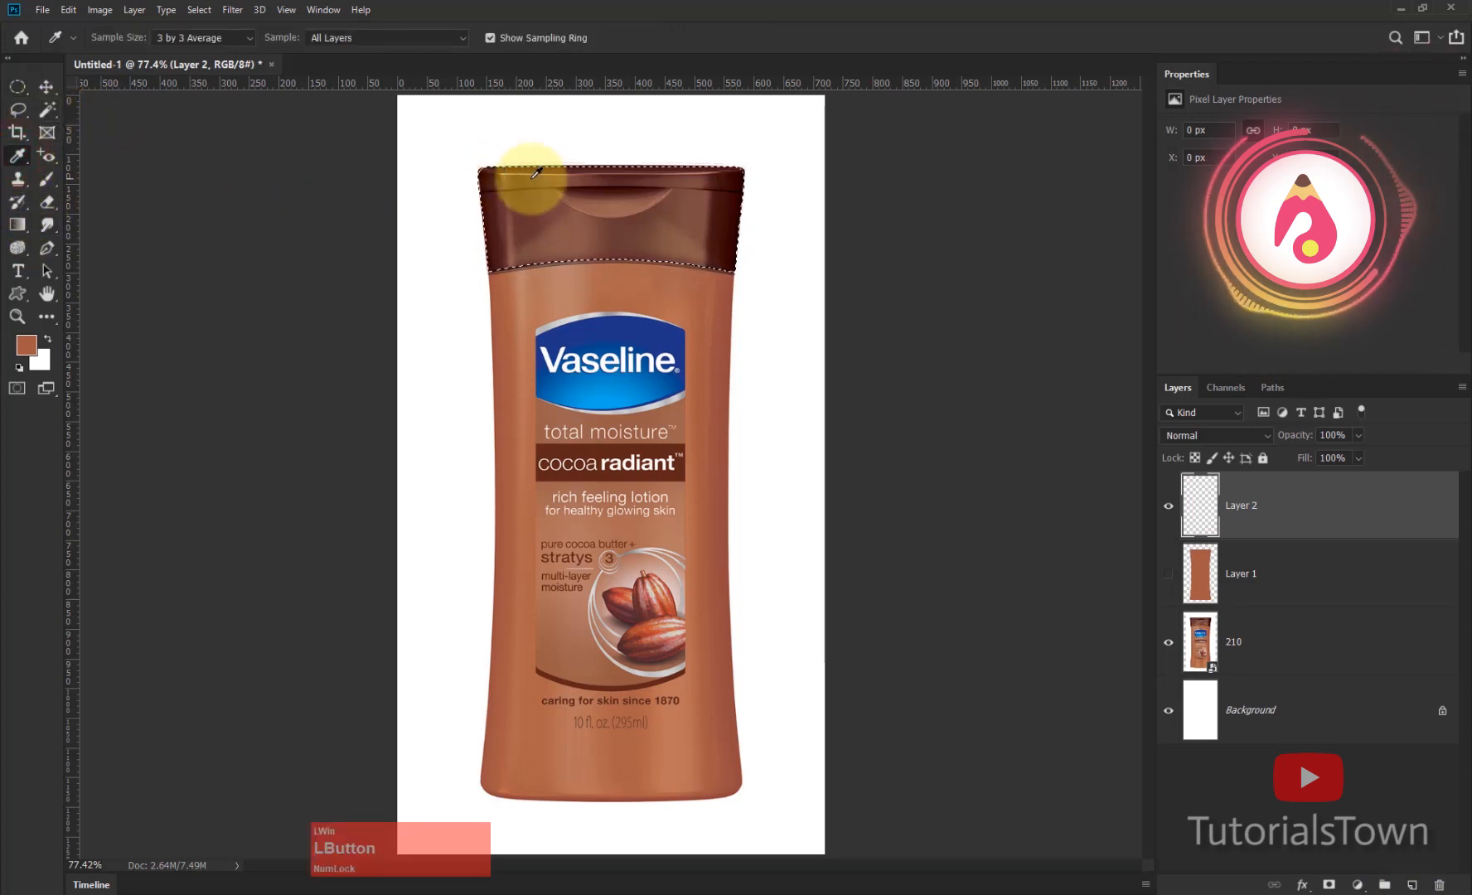
click(717, 203)
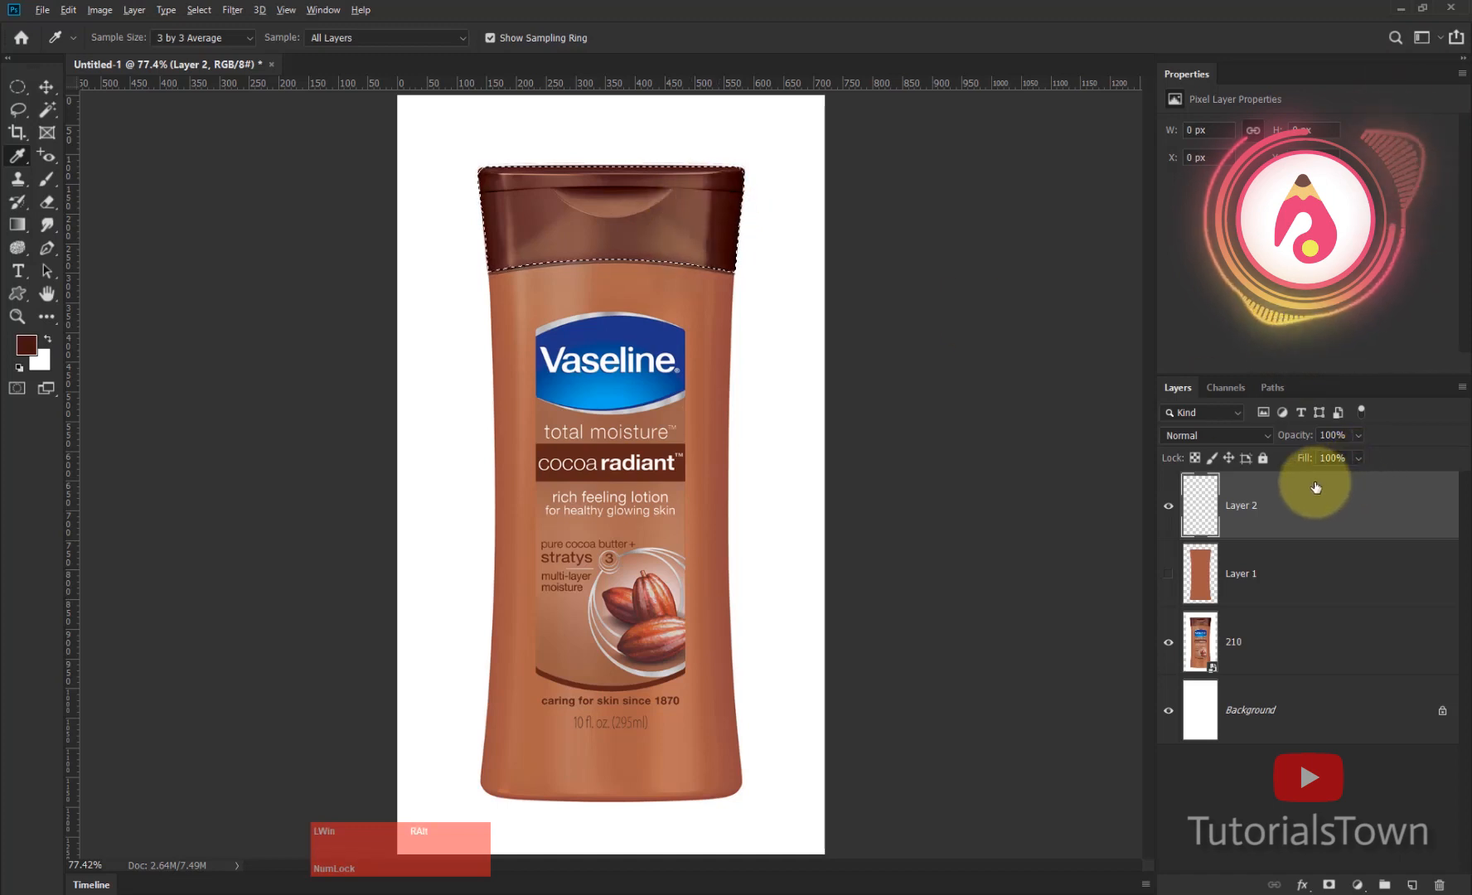
key(alt+BackSpace)
key(ctrl+d)
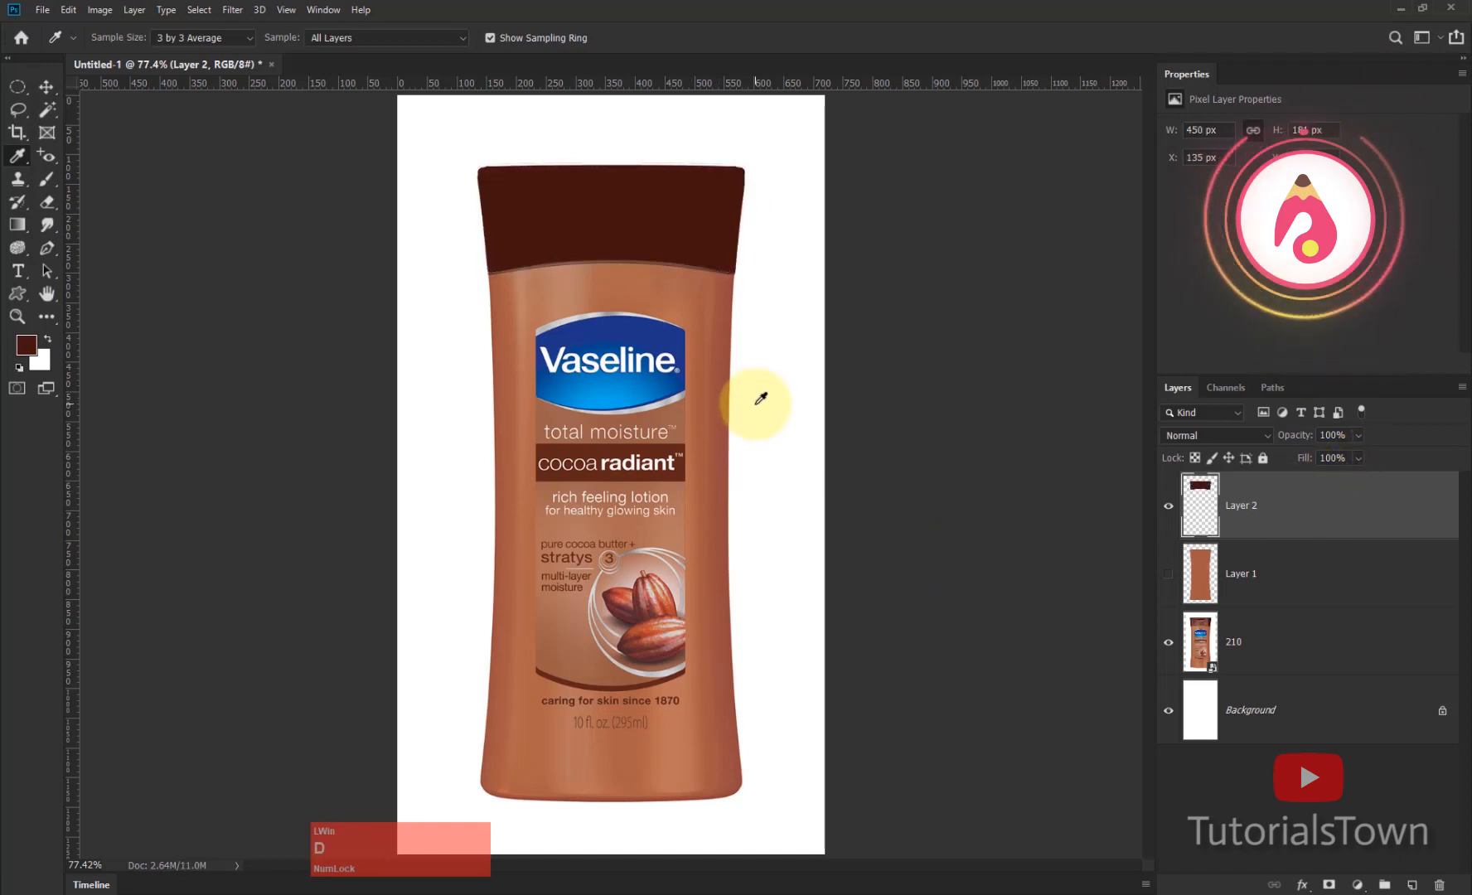
Step: Toggle Layer 2 and Layer 1 to compare the filled cap and body with the reference, leaving both layers hidden
click(1169, 506)
click(1169, 505)
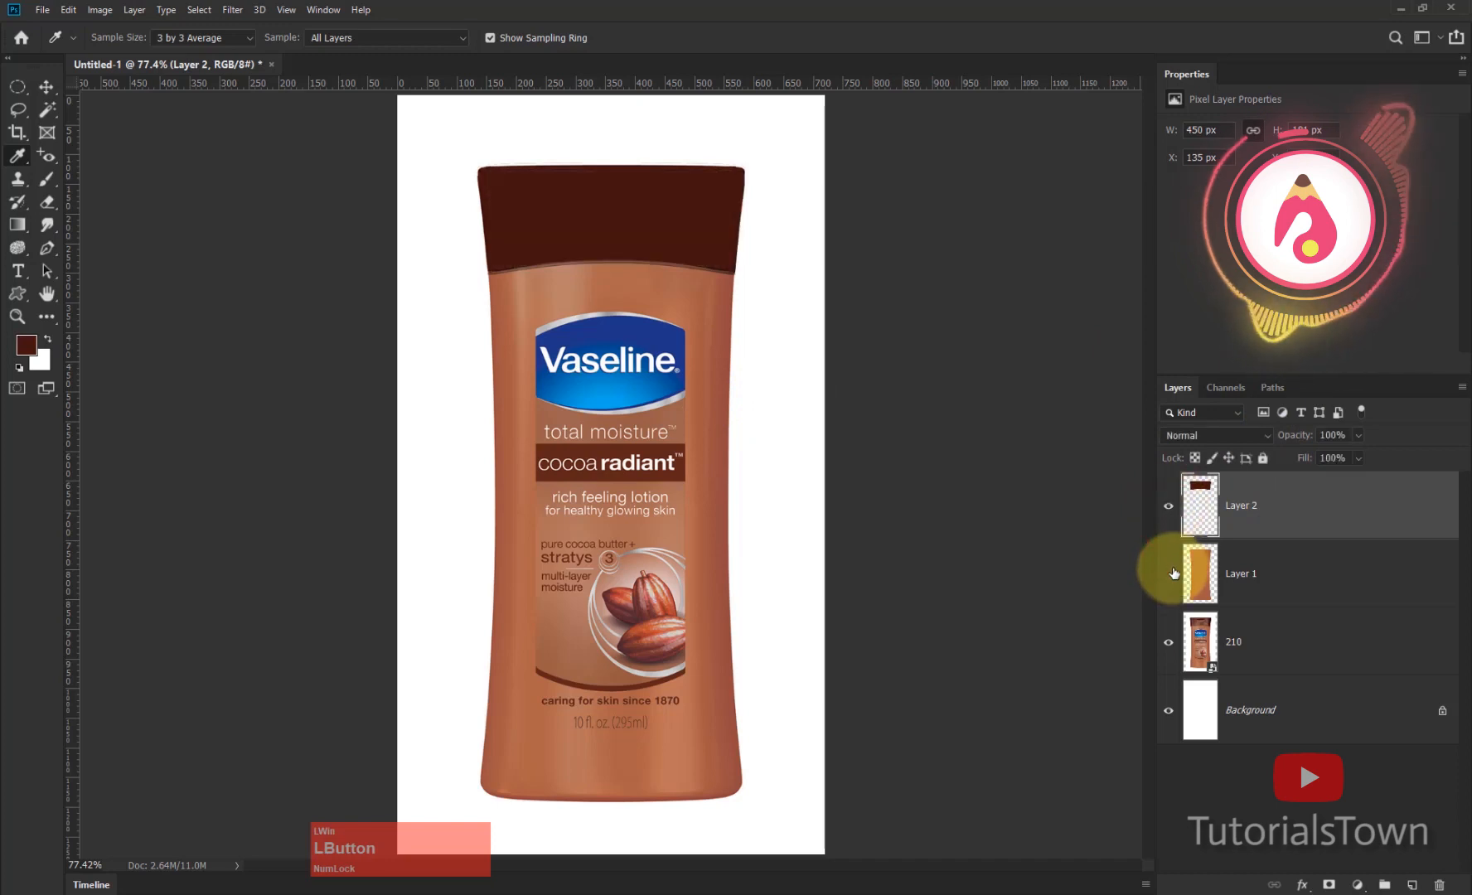
click(1169, 573)
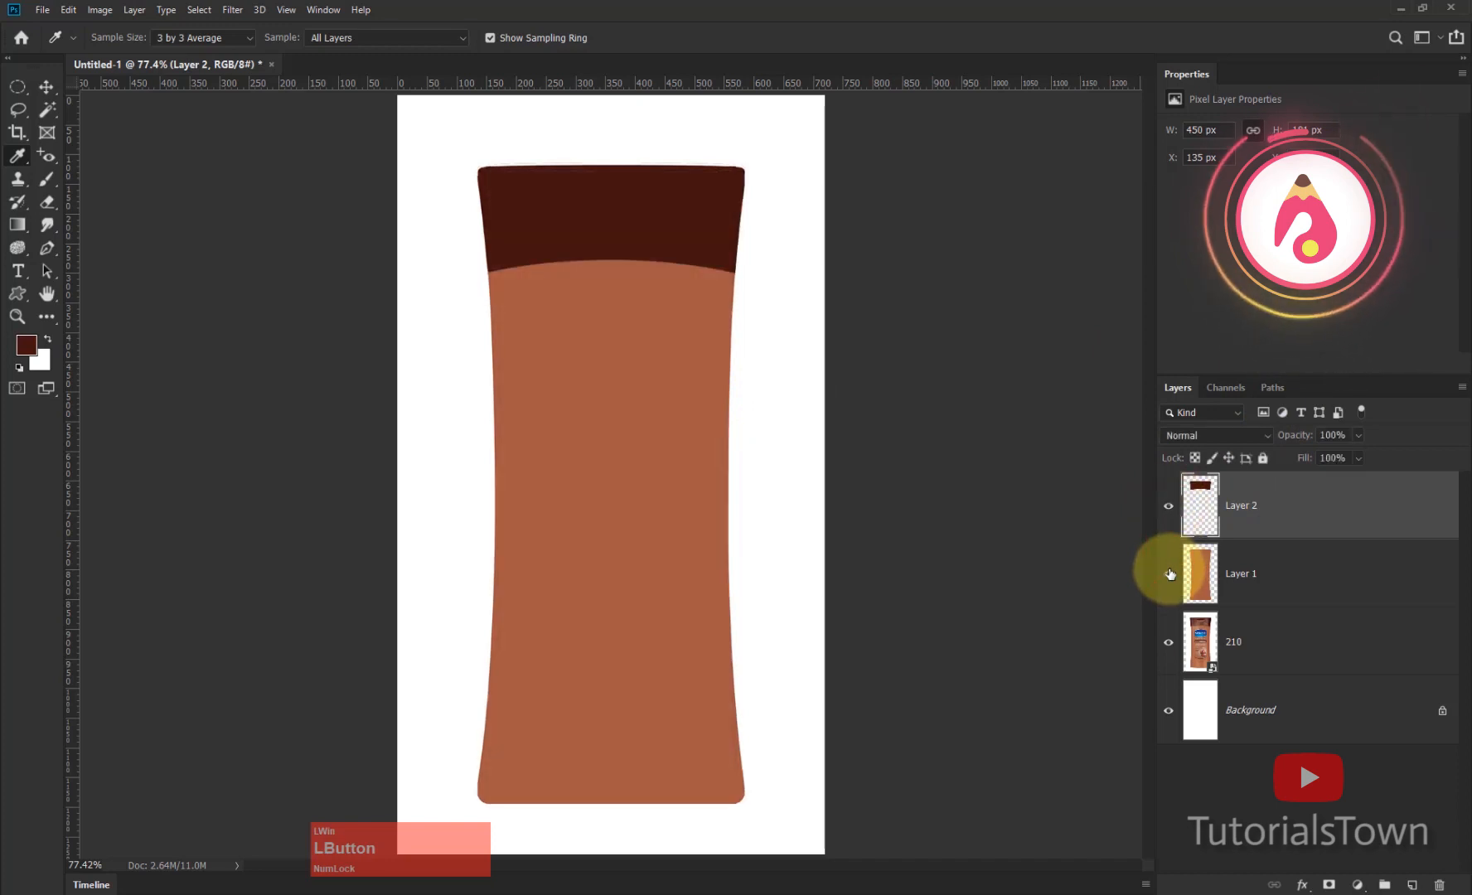
click(1169, 505)
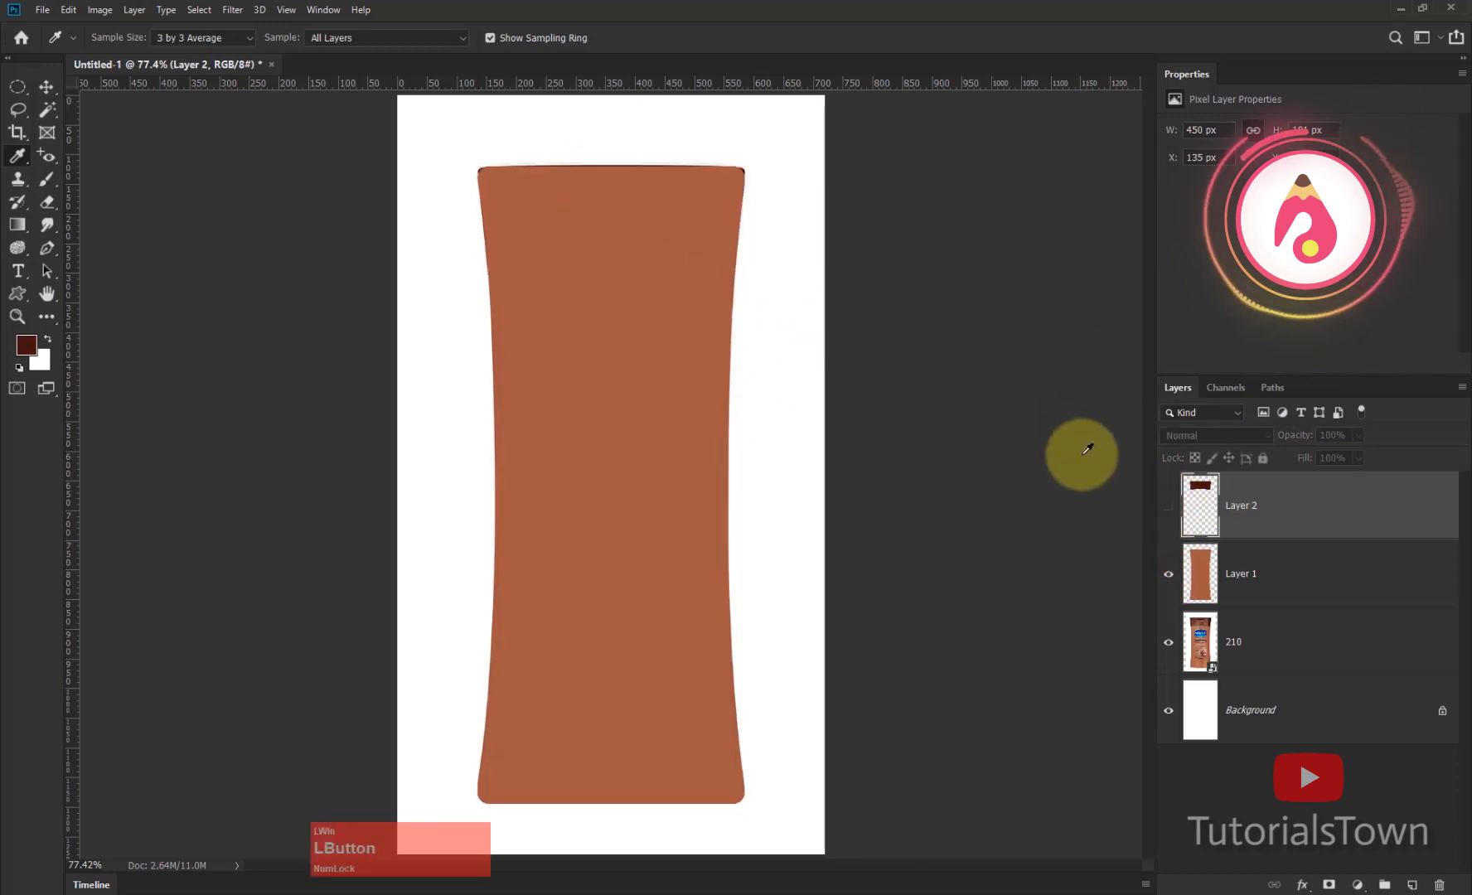
click(1168, 582)
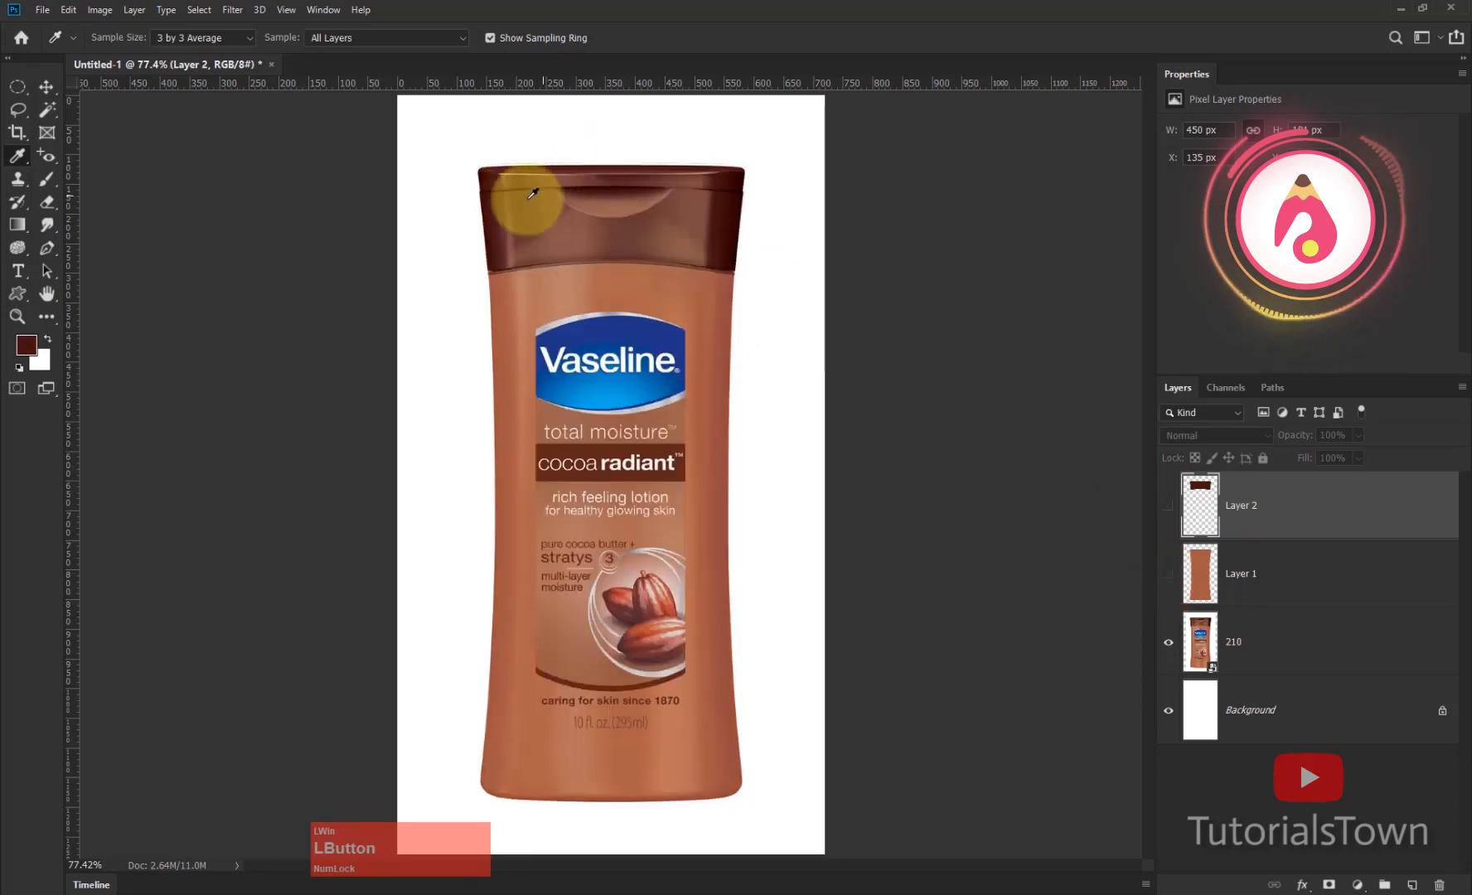
Step: Load the cap fill on Layer 2 as a selection and hide that layer to expose the reference cap
drag(866, 256, 867, 258)
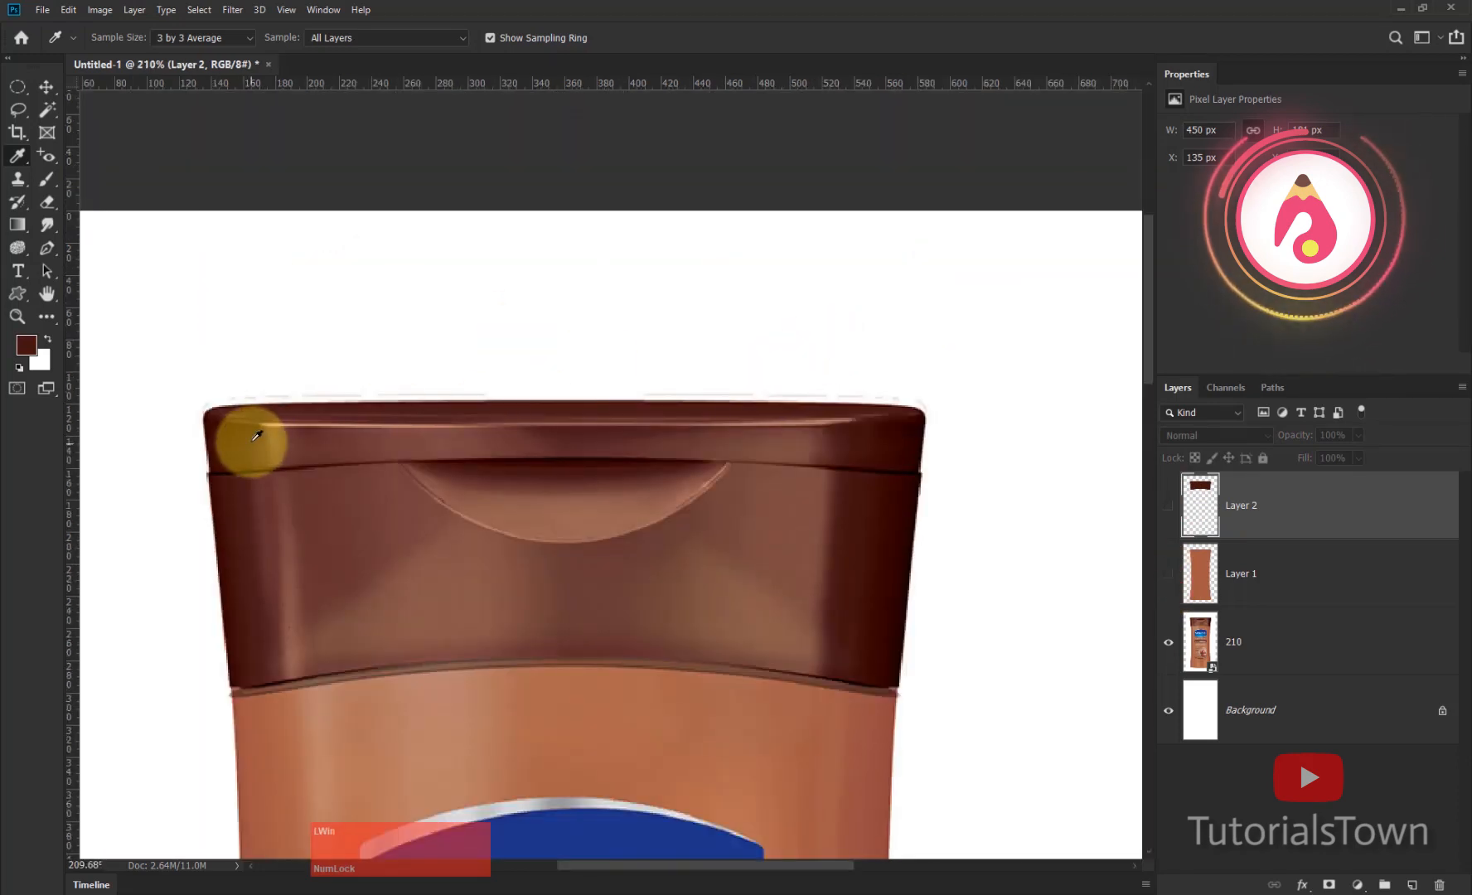
click(1191, 504)
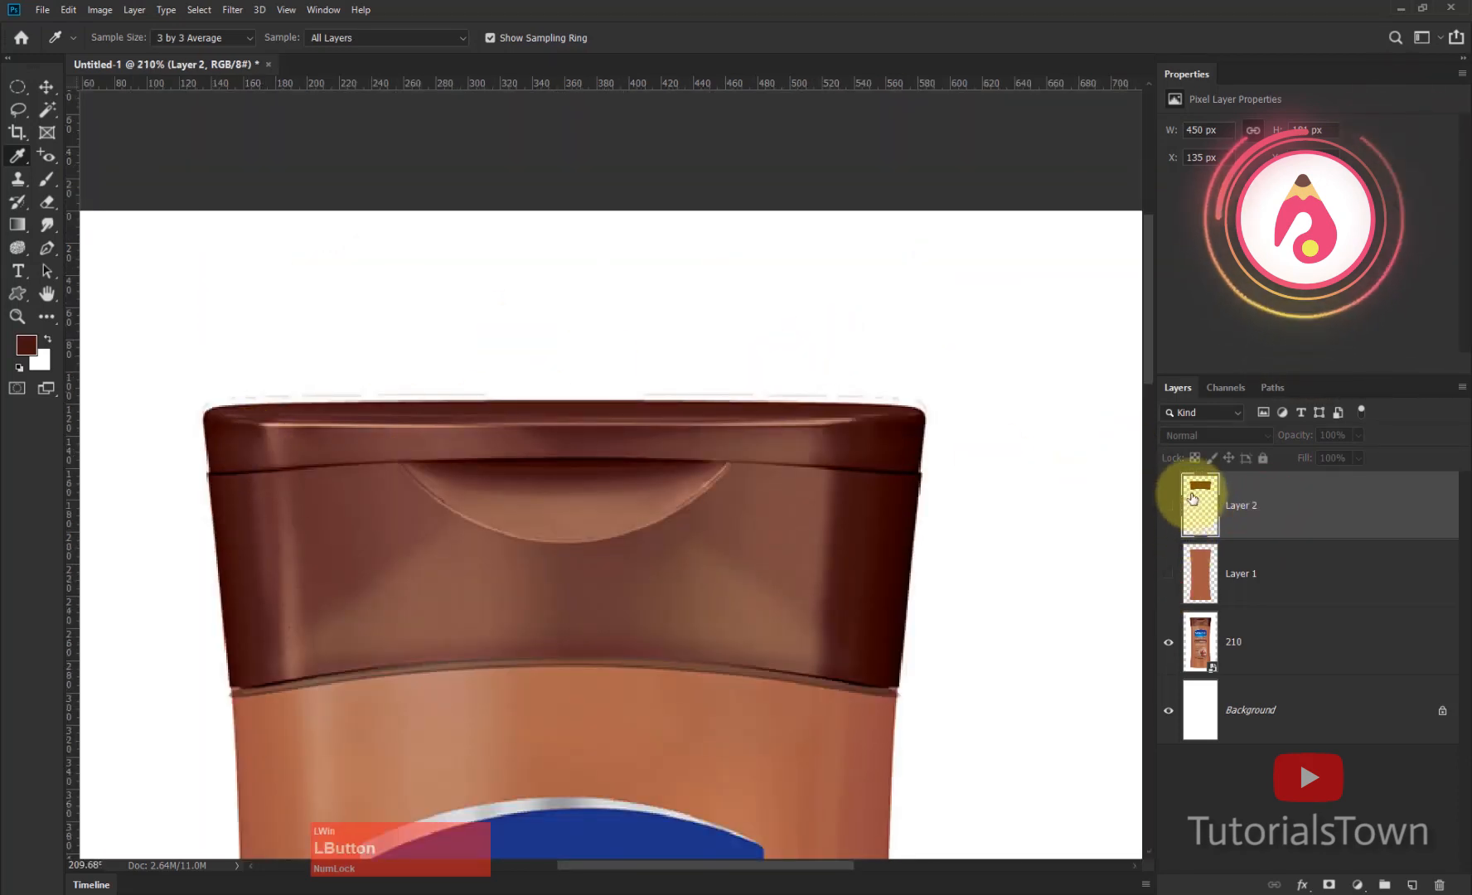
click(1169, 507)
right_click(1200, 490)
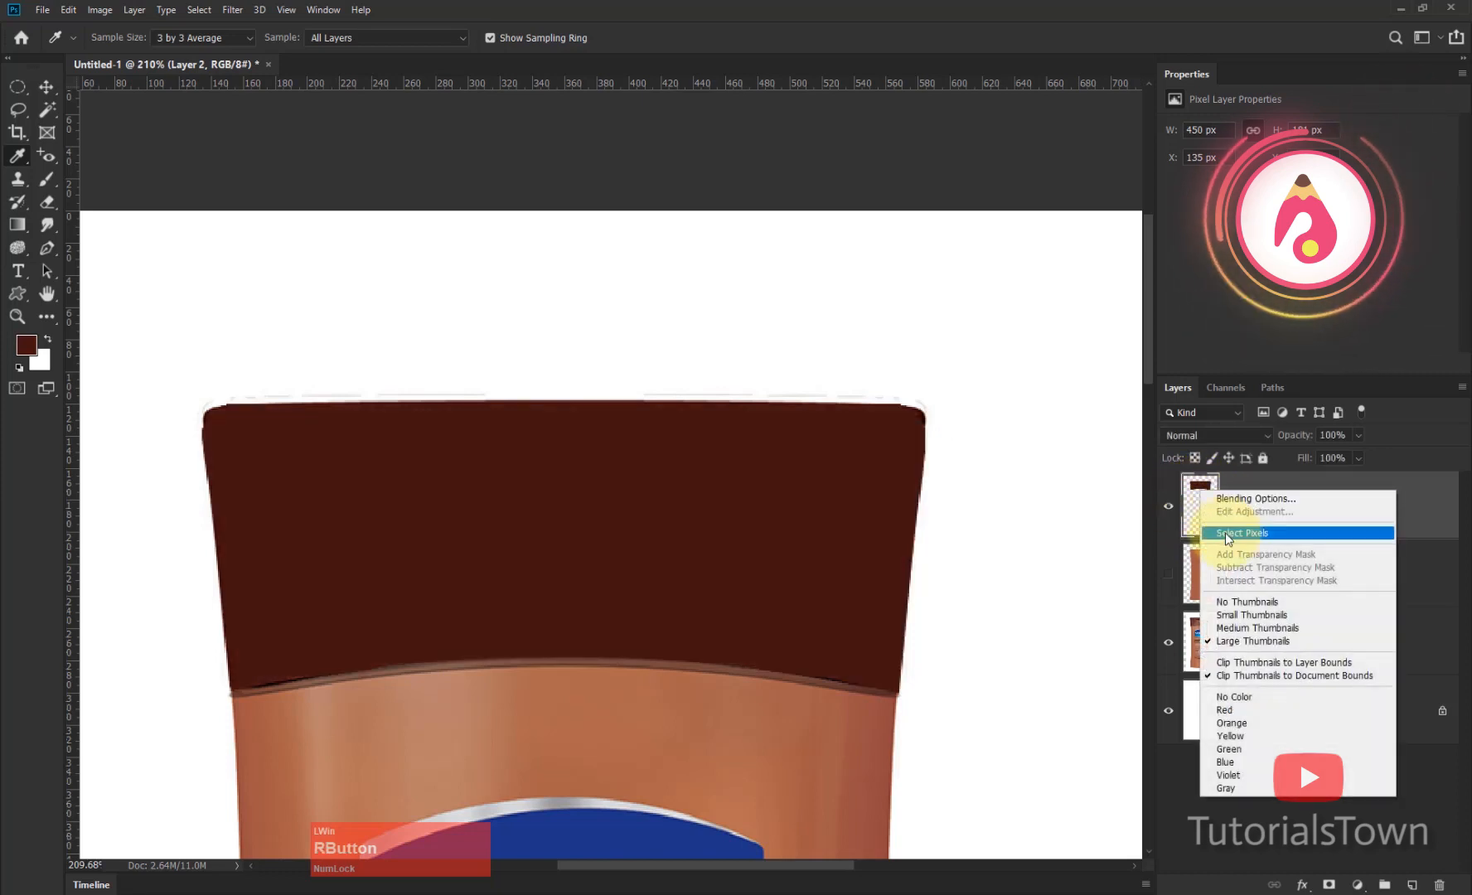
click(1219, 533)
click(1168, 506)
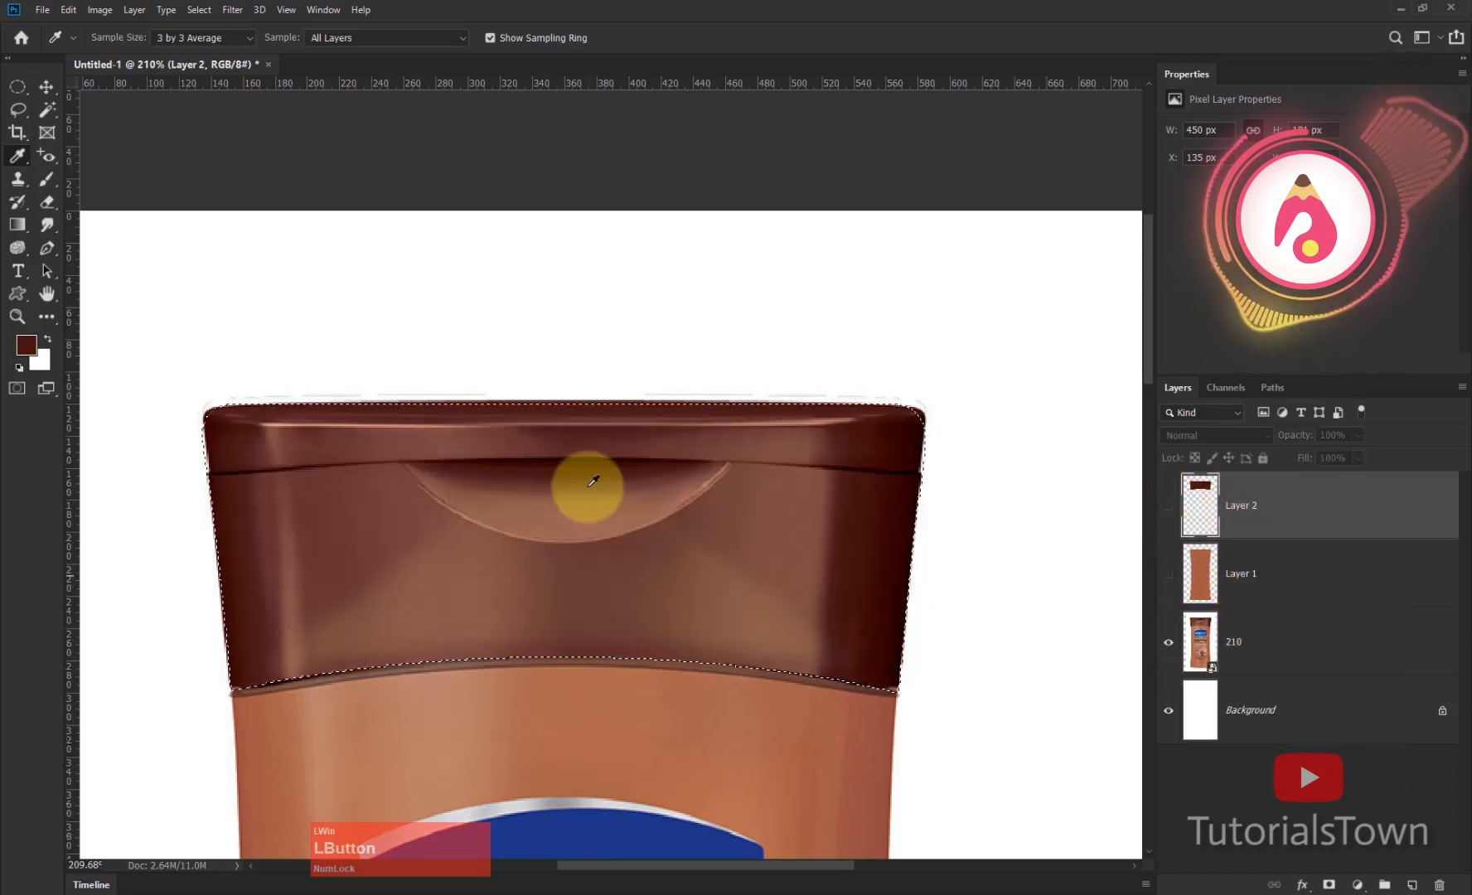
Step: Subtract an ellipse about 600 px wide and 68 px high from the cap selection, its upper arc following the lid's seam
click(17, 91)
key(ctrl+KP_Subtract)
key(ctrl+KP_Subtract)
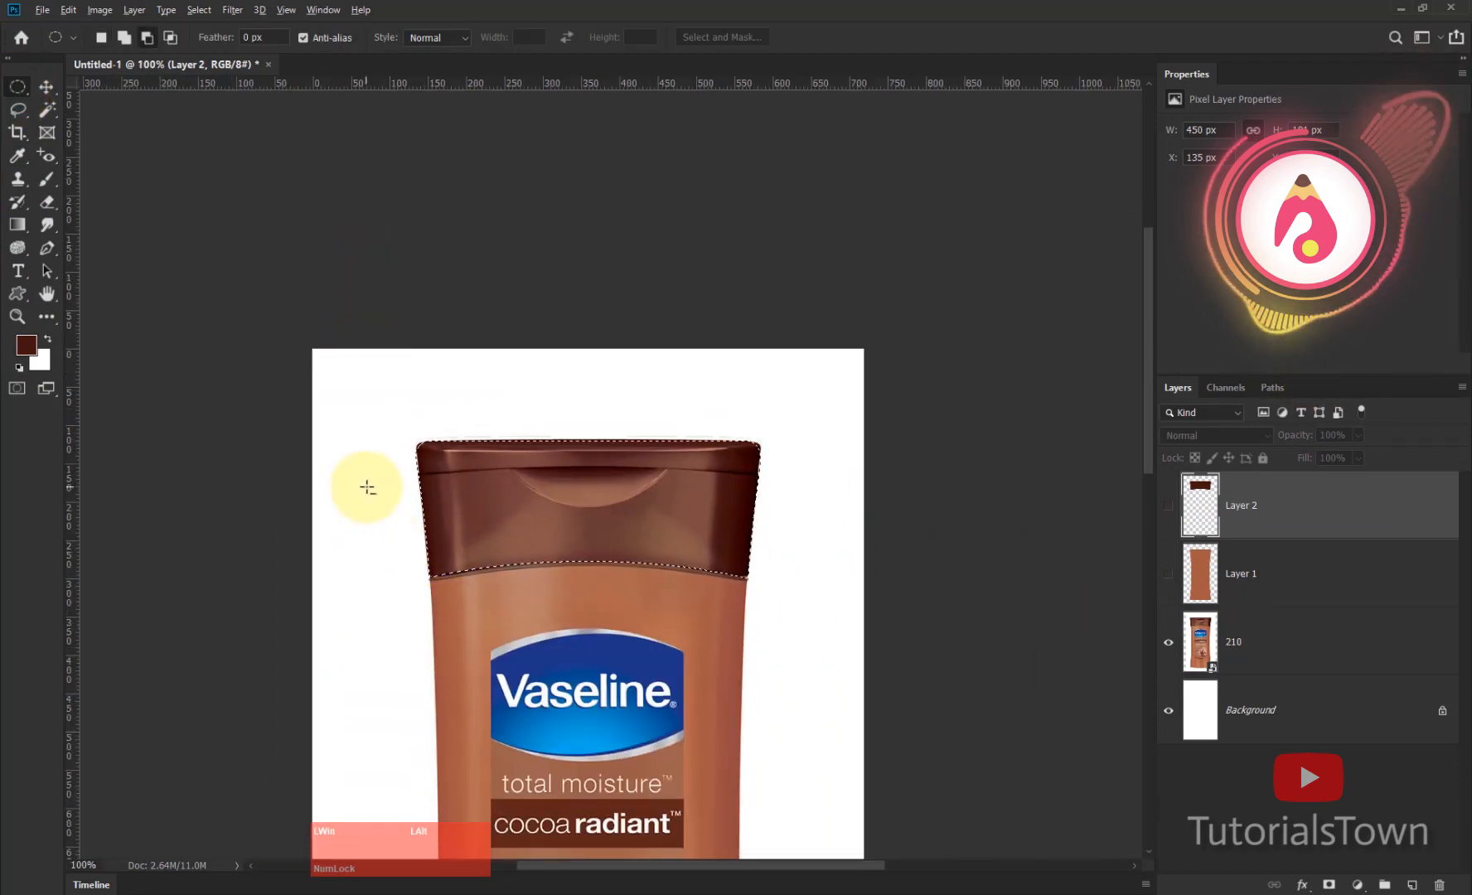
drag(367, 487, 821, 518)
key(space)
key(space)
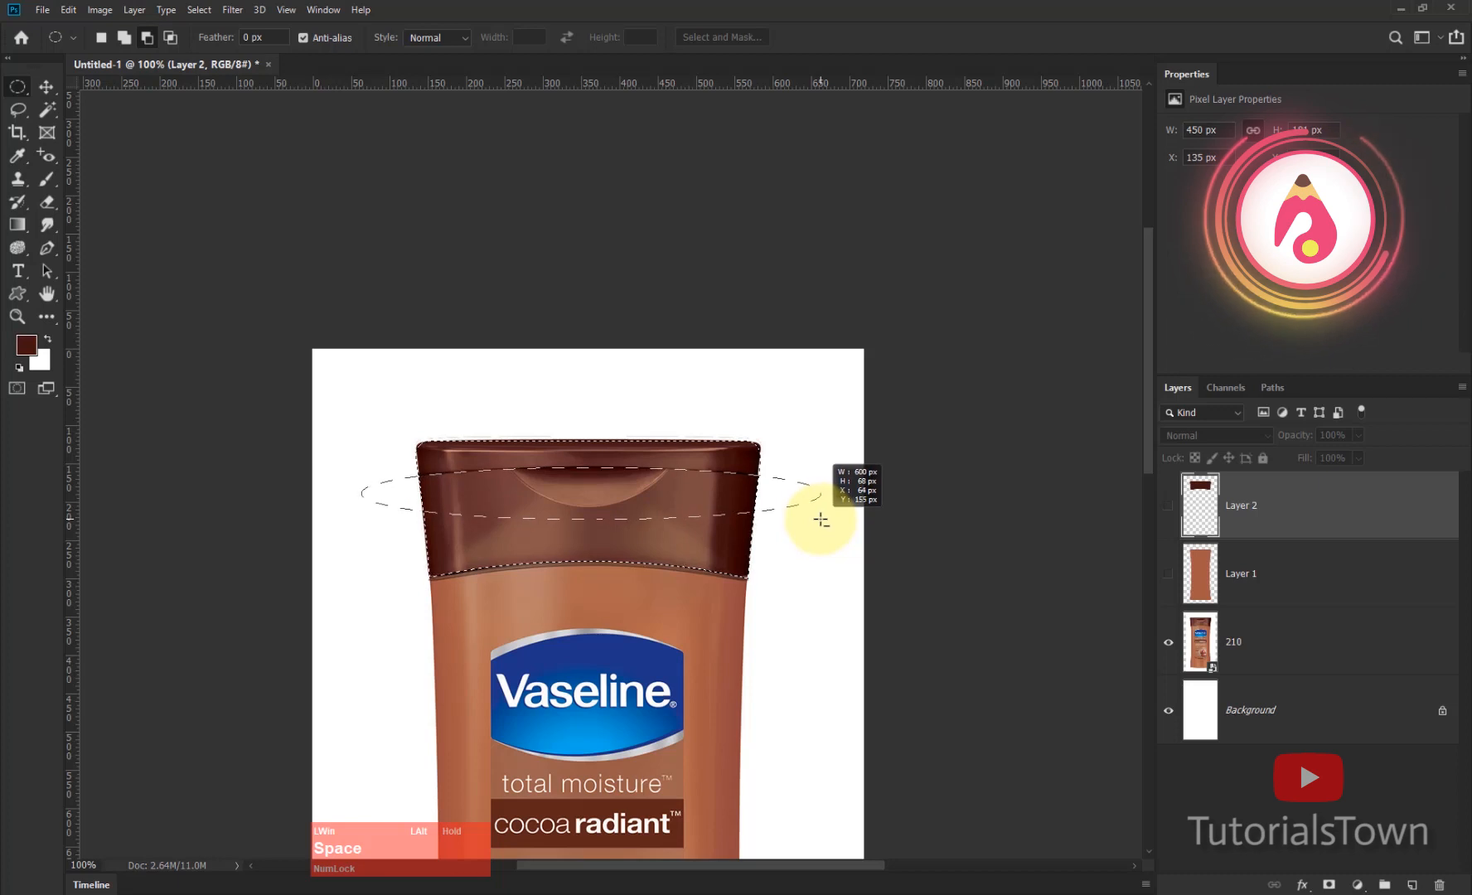
drag(820, 520, 821, 520)
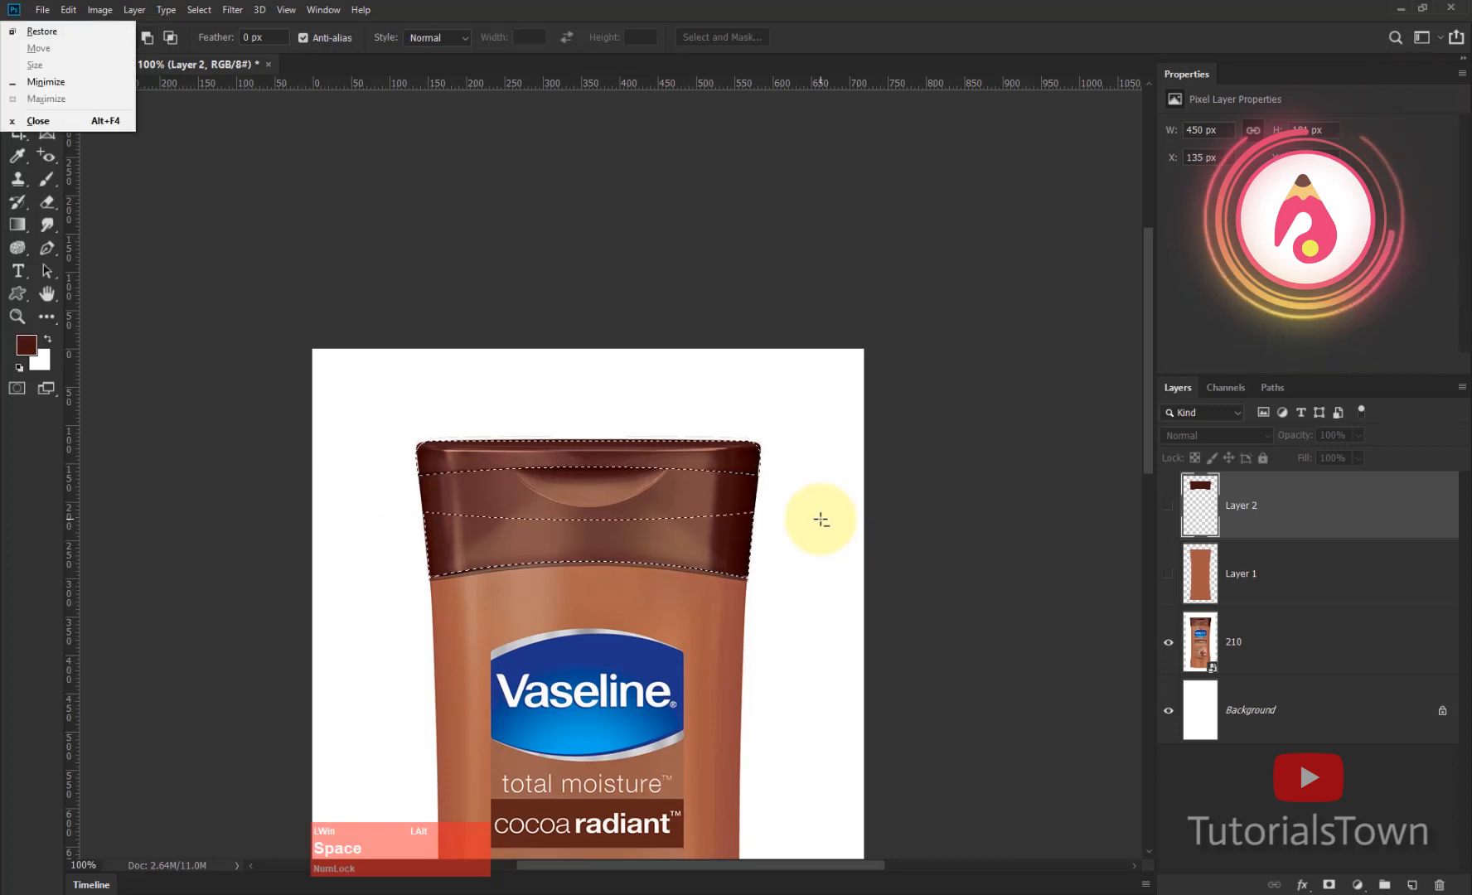
Step: Subtract the rest of the cap below the lid's seam from the selection with an ellipse and a freehand Lasso outline
click(394, 516)
drag(397, 502, 663, 580)
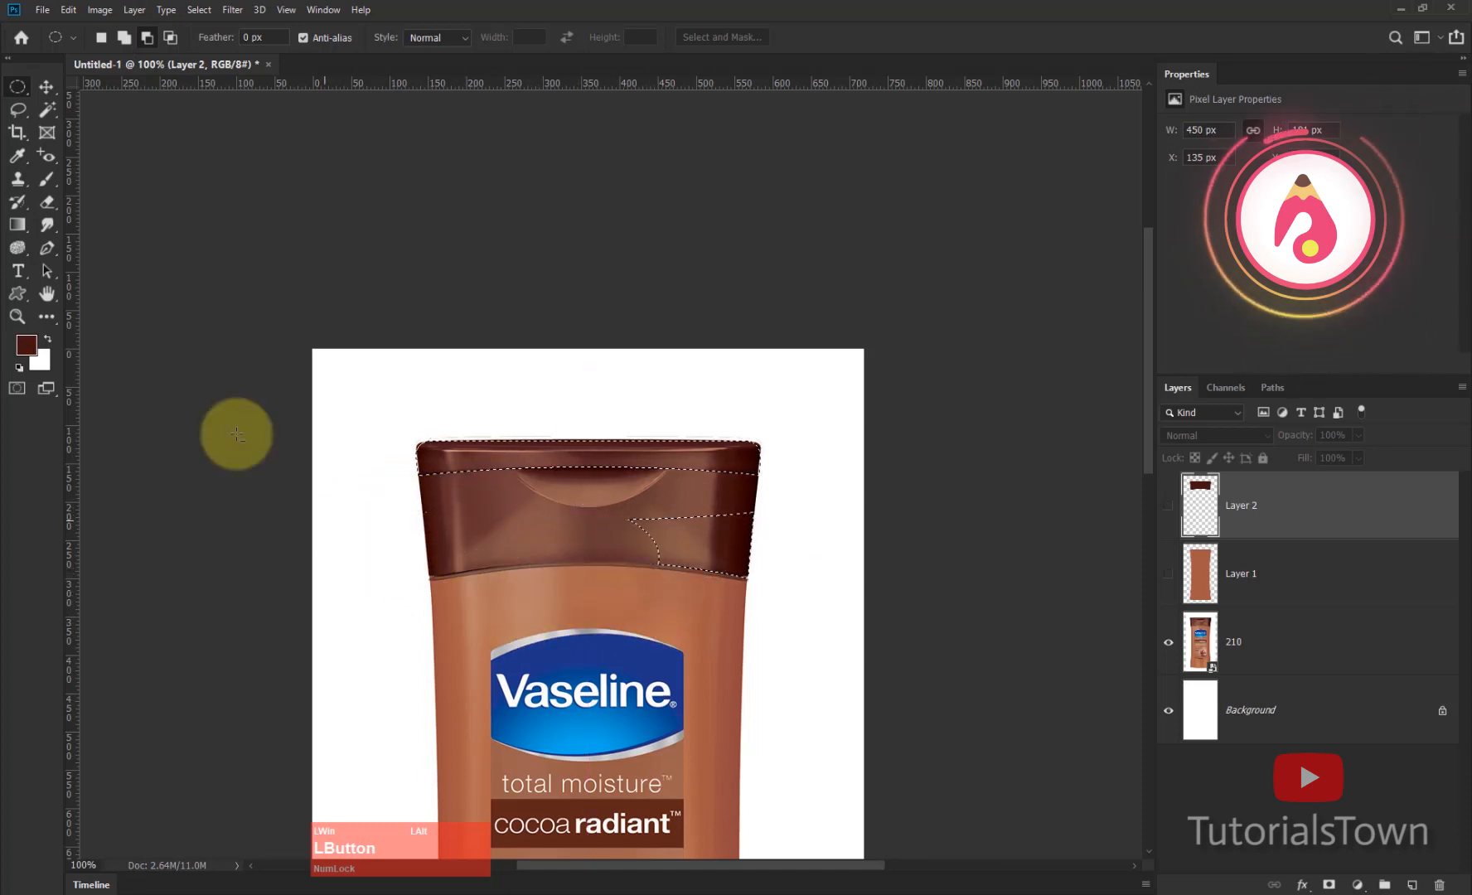
click(15, 109)
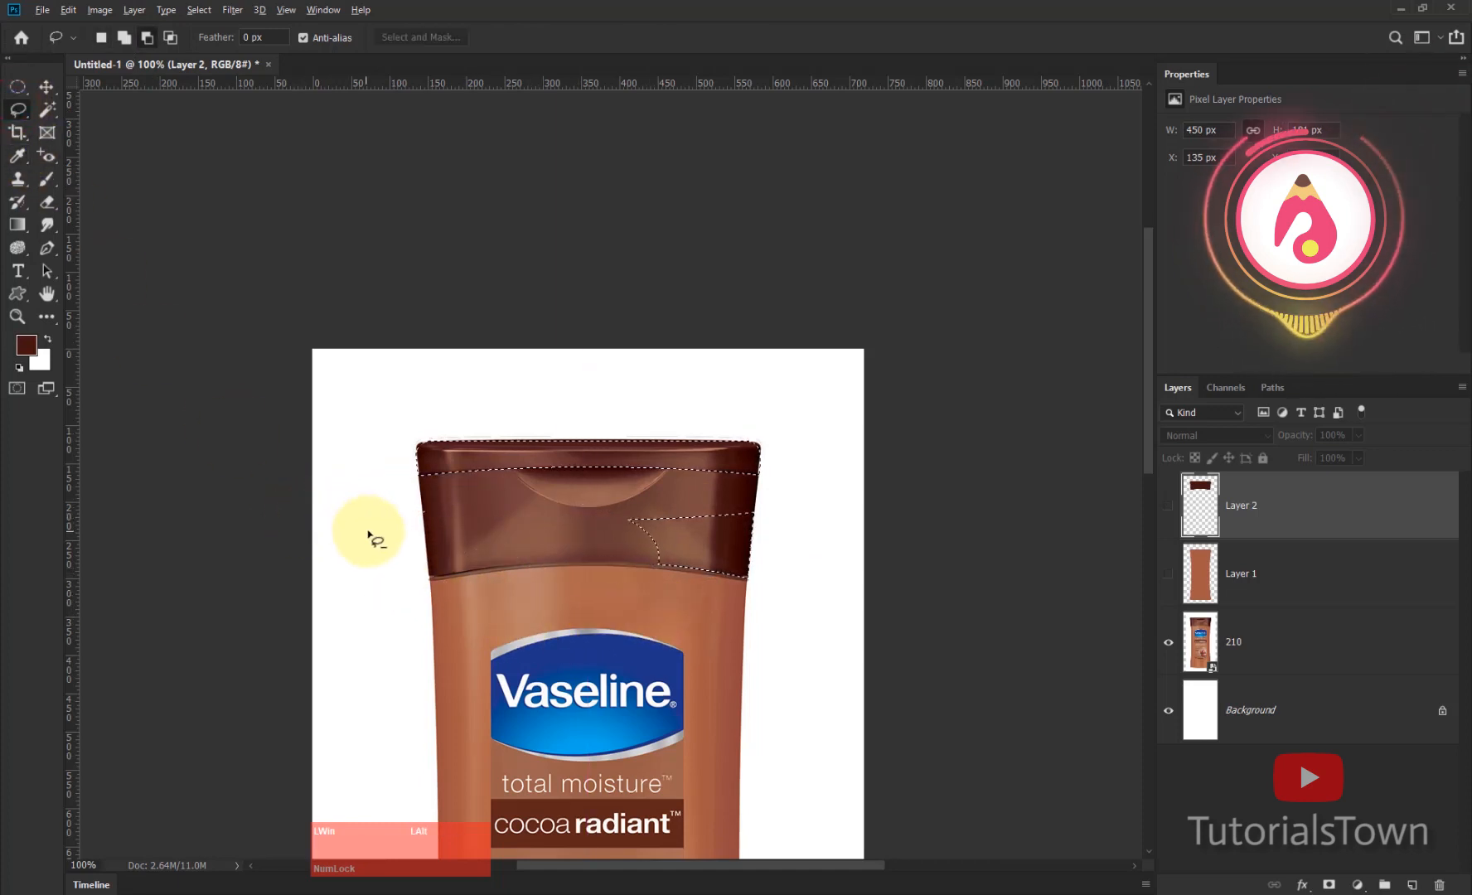
mouse_move(781, 496)
mouse_down()
mouse_move(624, 615)
mouse_move(378, 675)
mouse_up()
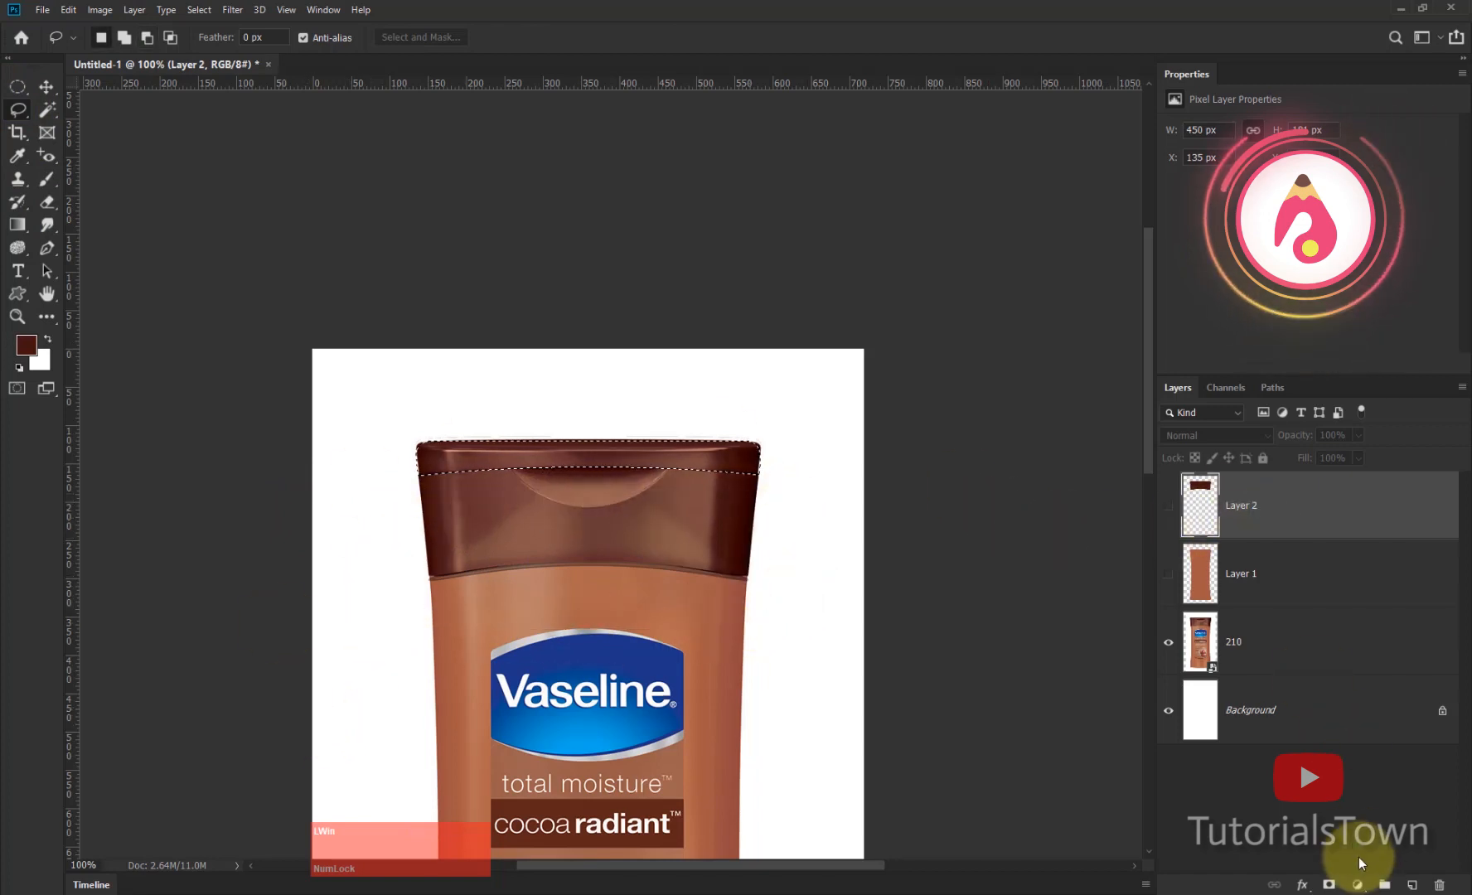
Step: Fill the lid selection on a new layer with the dark brown sampled from the reference lid, and deselect
click(1412, 885)
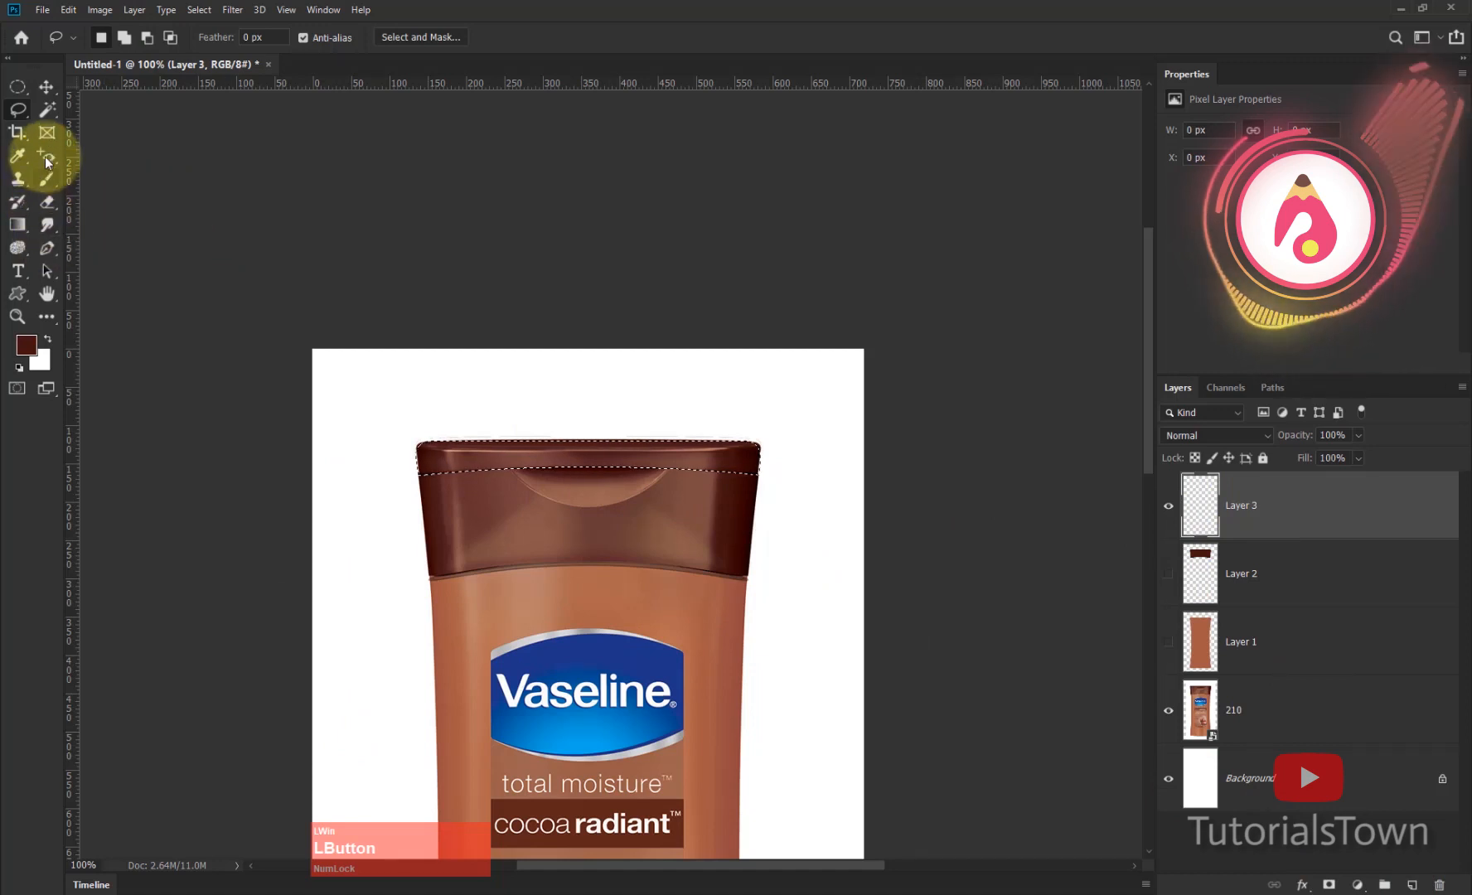
key(i)
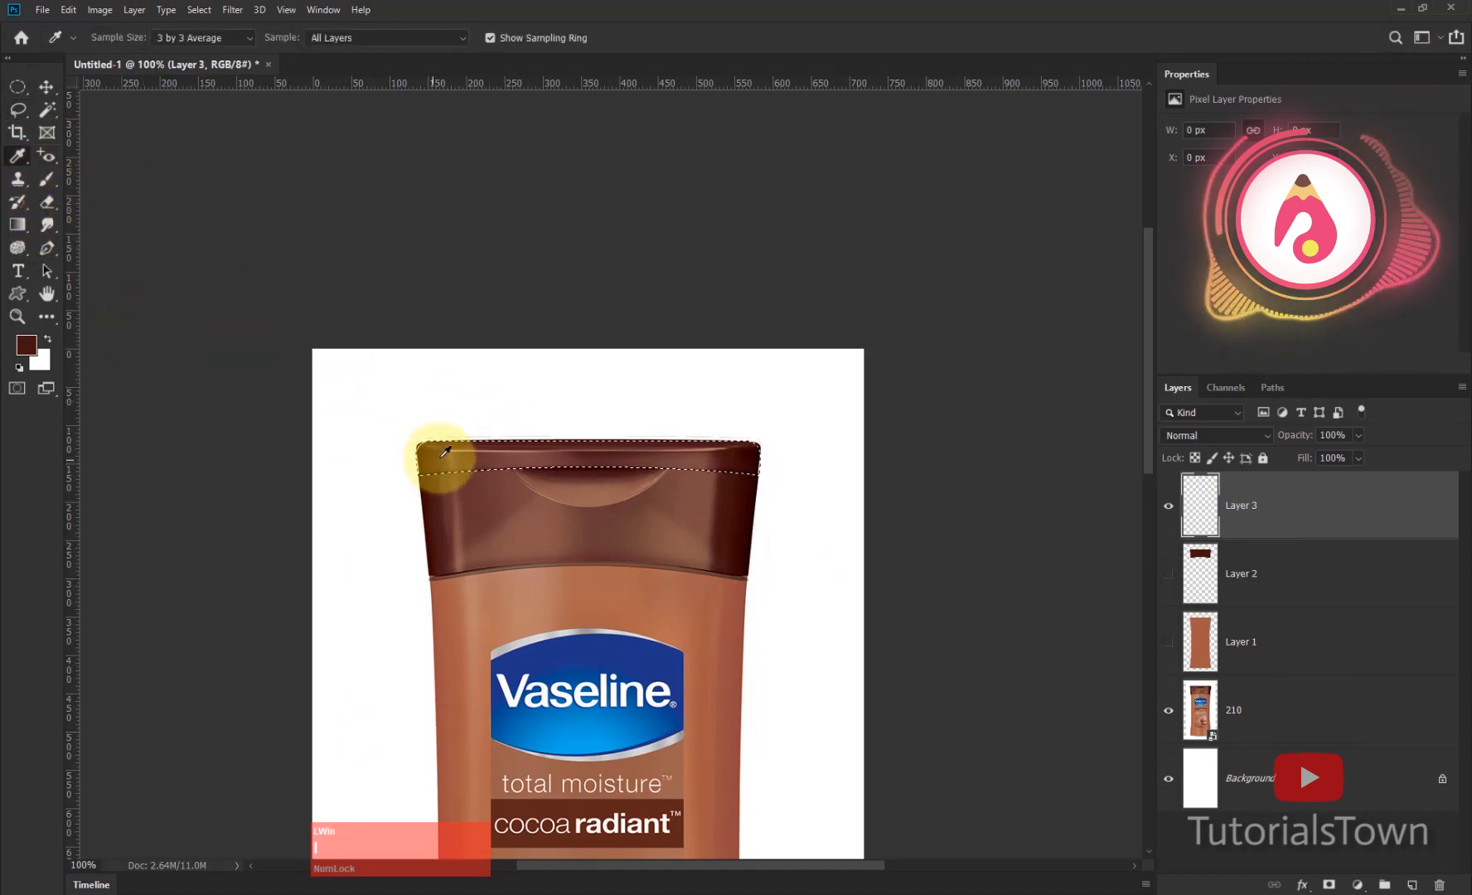
key(alt+BackSpace)
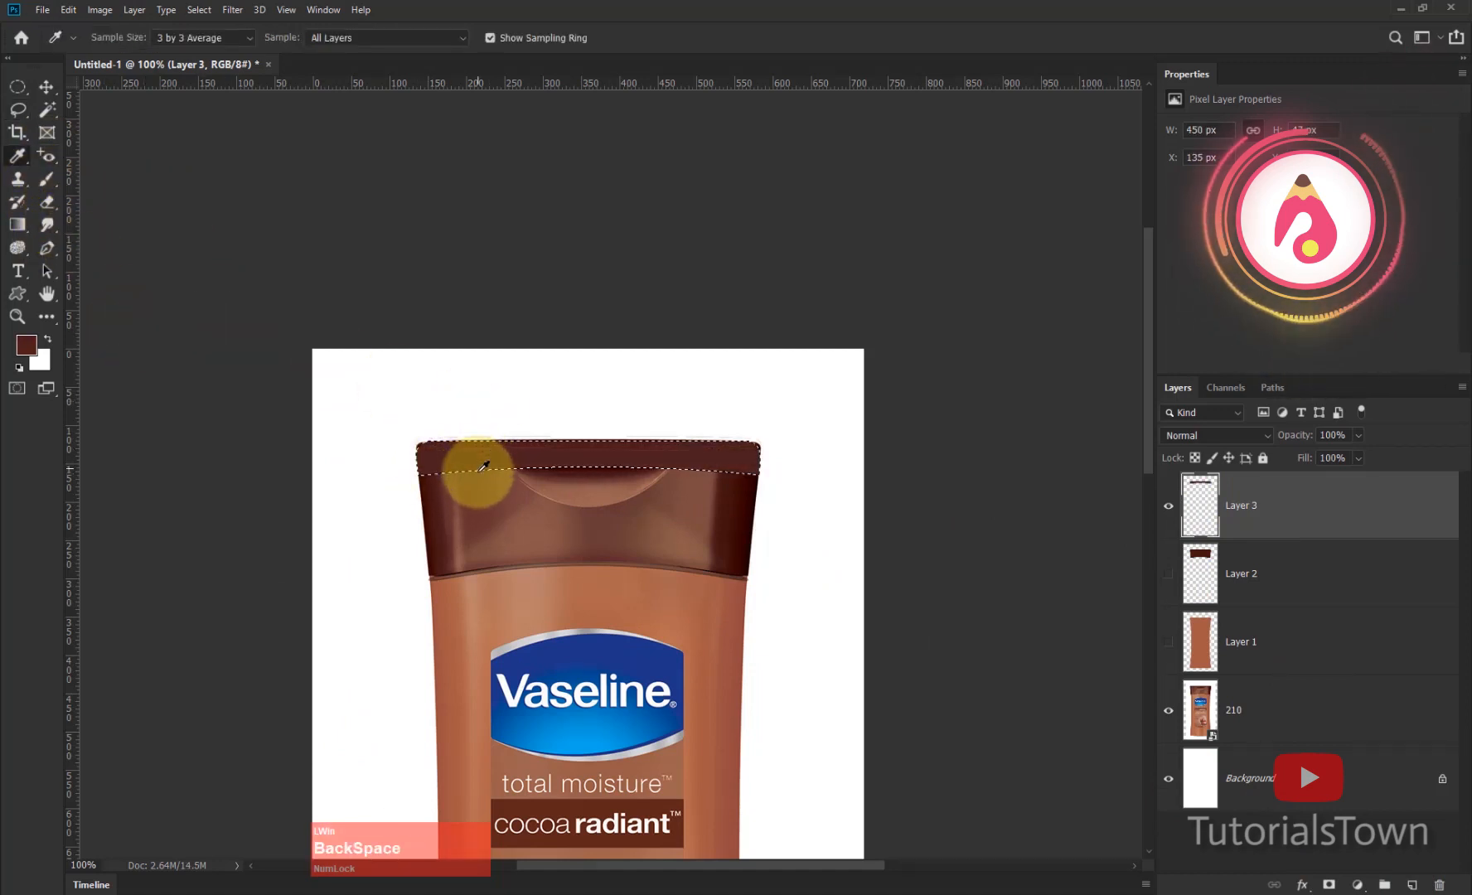
key(ctrl+d)
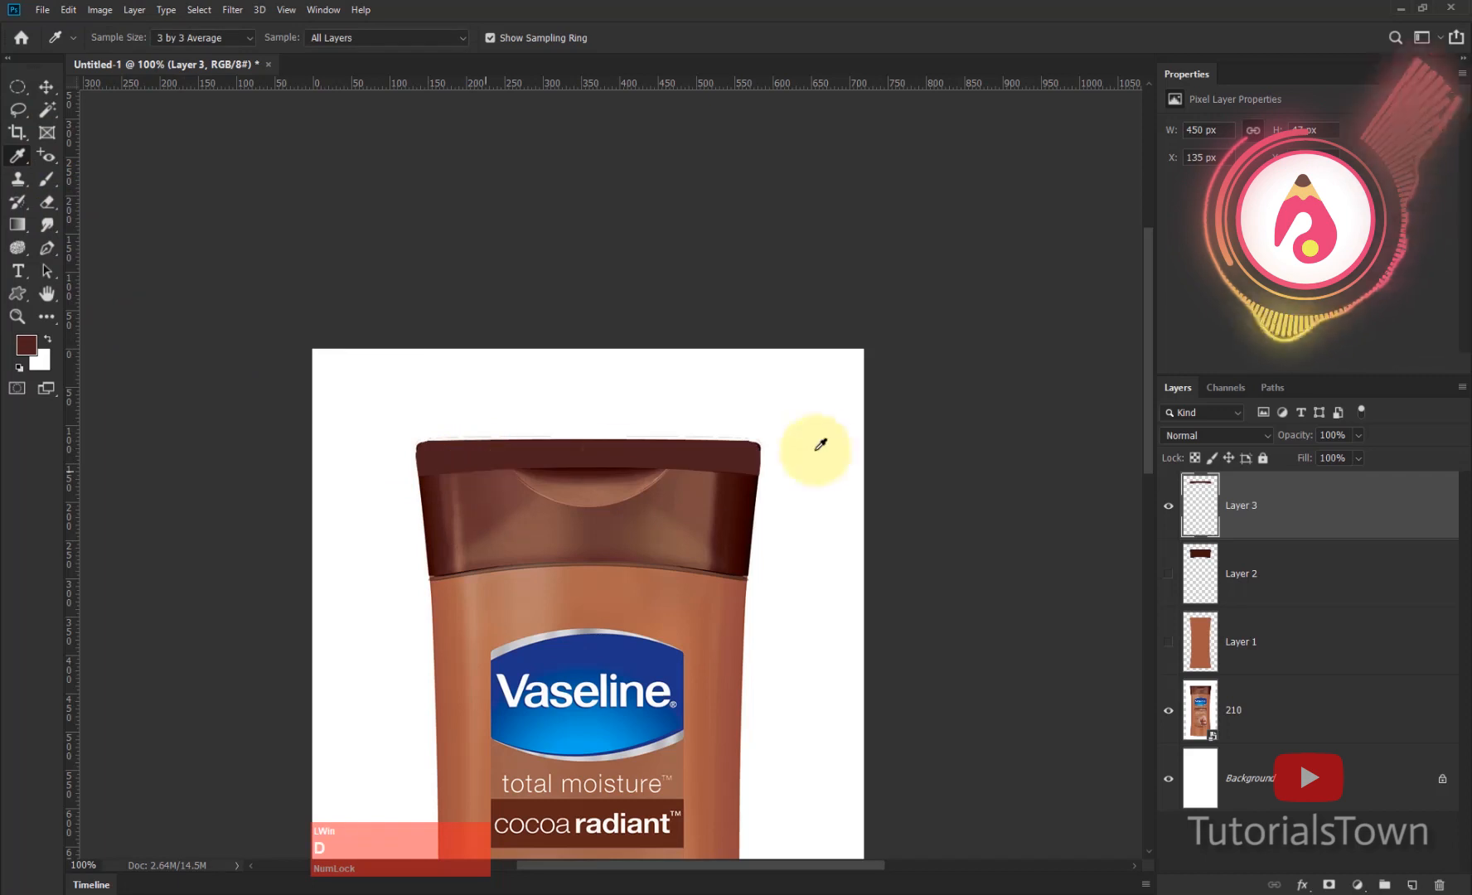
Step: Show Layers 1 and 2 to check the filled bottle shapes together, and hide Layers 1 to 3 to expose the reference
click(1166, 573)
click(1168, 643)
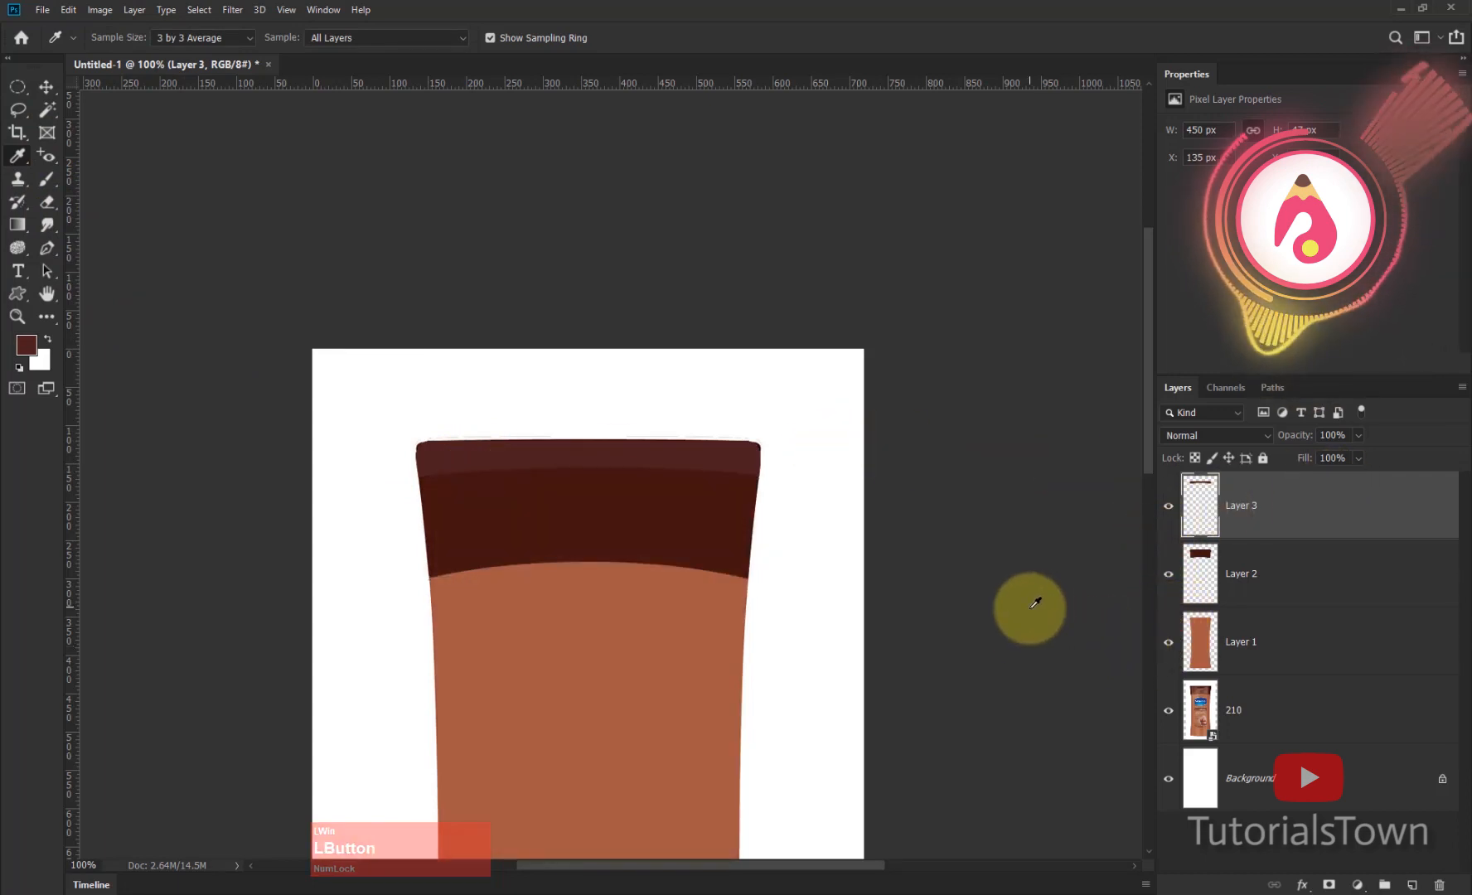
drag(1170, 502, 1168, 643)
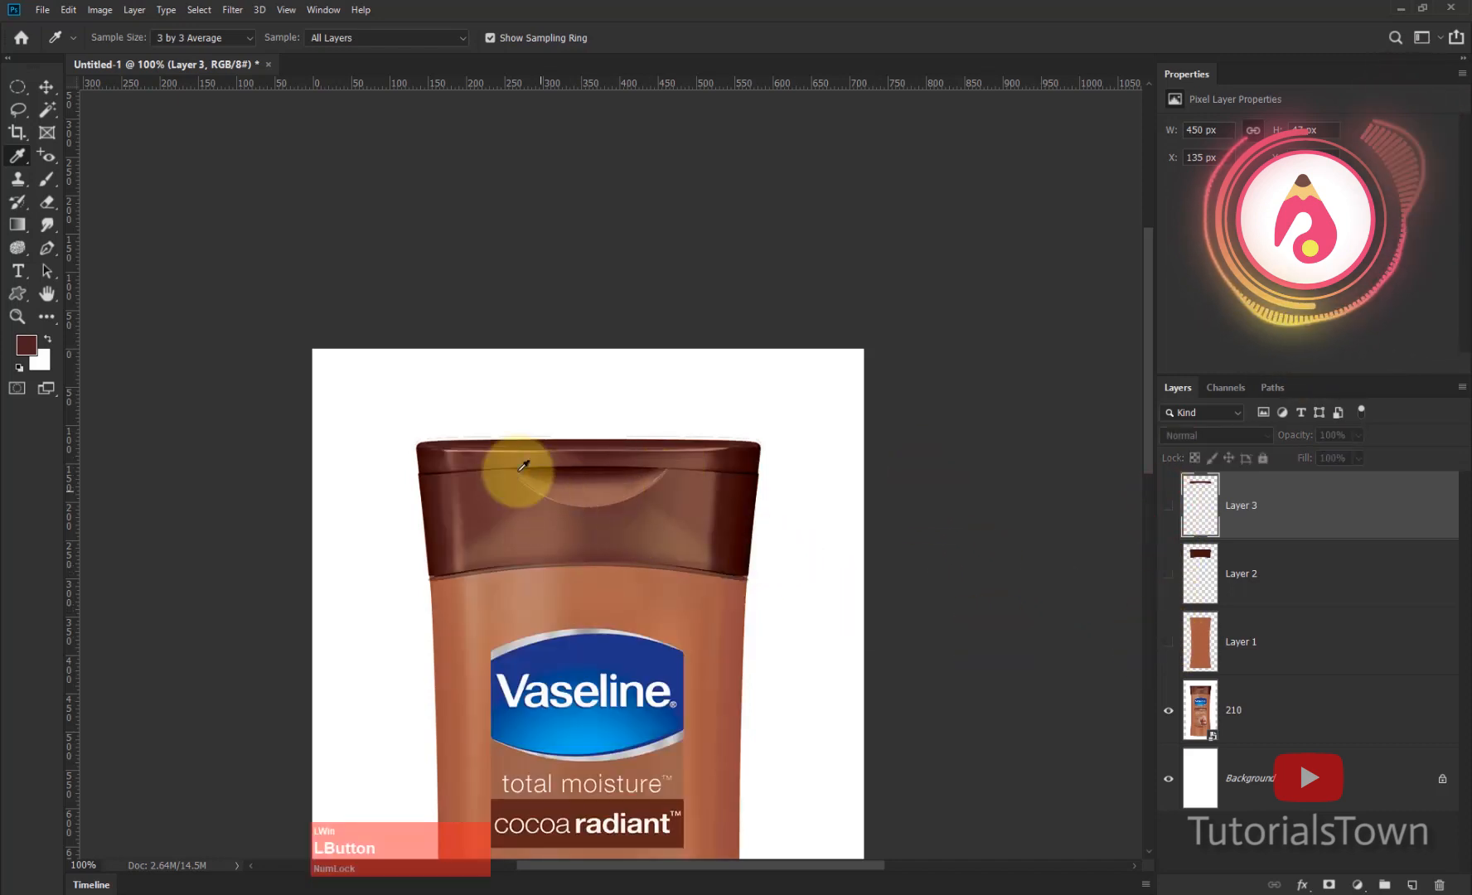
Step: Select an ellipse about 220 px wide and 150 px high, its lower arc following the thumb recess on the reference cap
drag(378, 312, 779, 574)
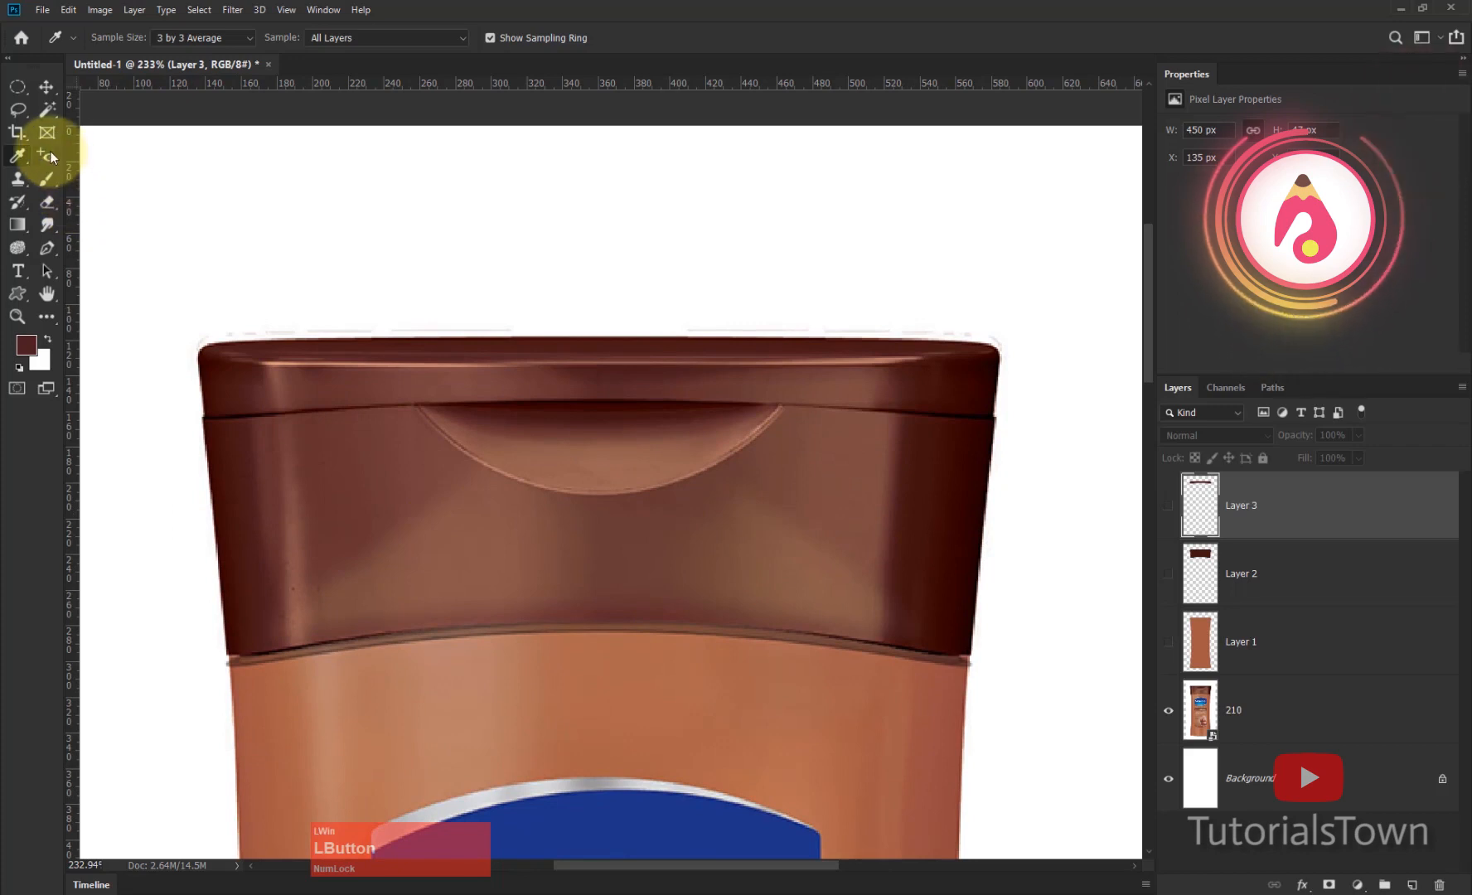
drag(16, 98, 81, 88)
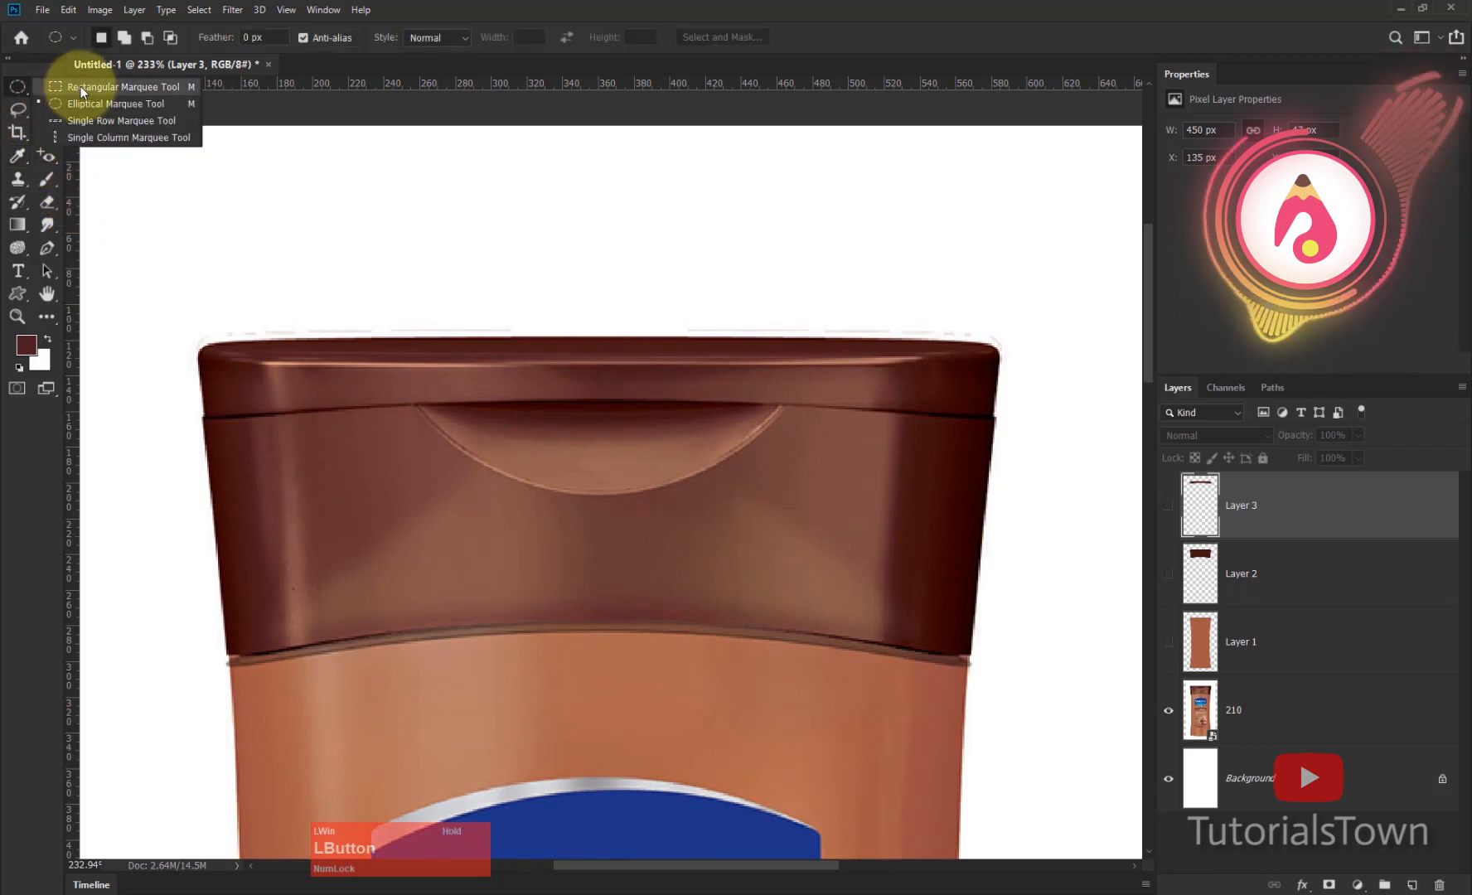
drag(399, 253, 795, 490)
key(space)
key(space)
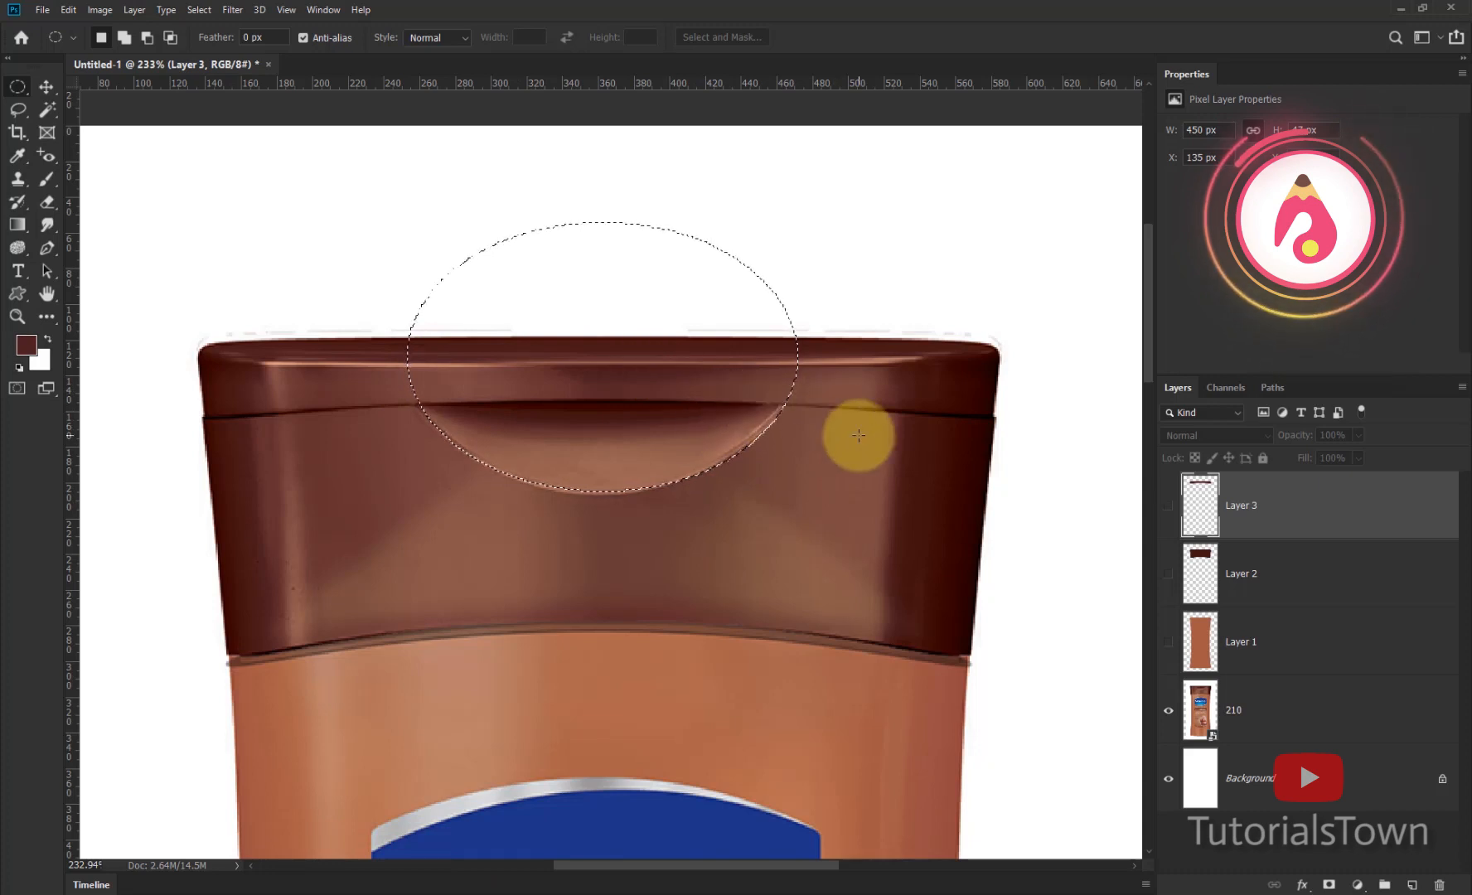
Step: Show the filled lid on Layer 3 against the ellipse and hide the 210 reference layer
click(1169, 506)
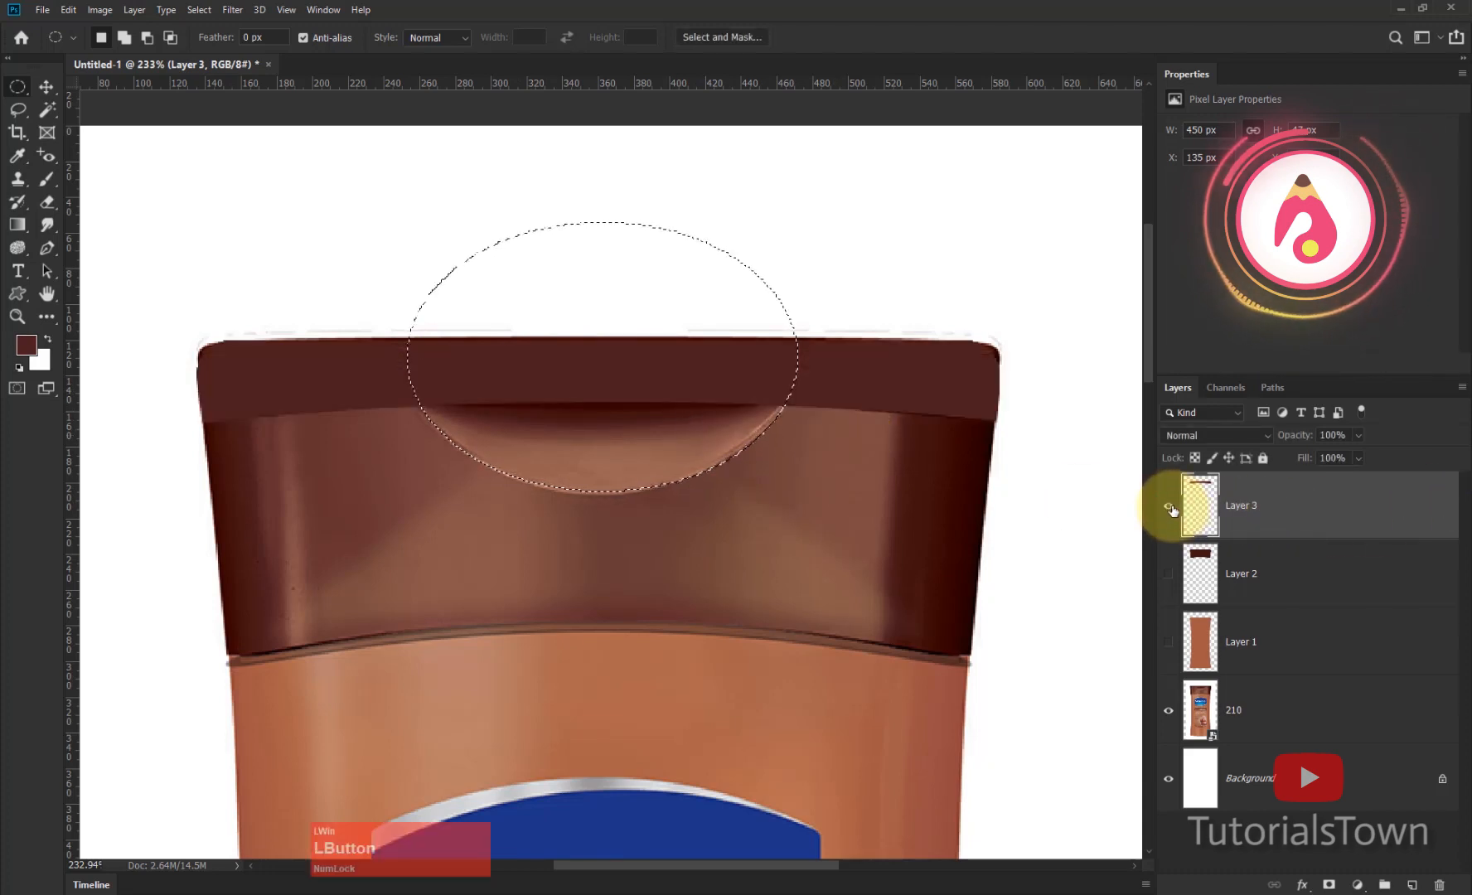
click(1170, 506)
click(1169, 506)
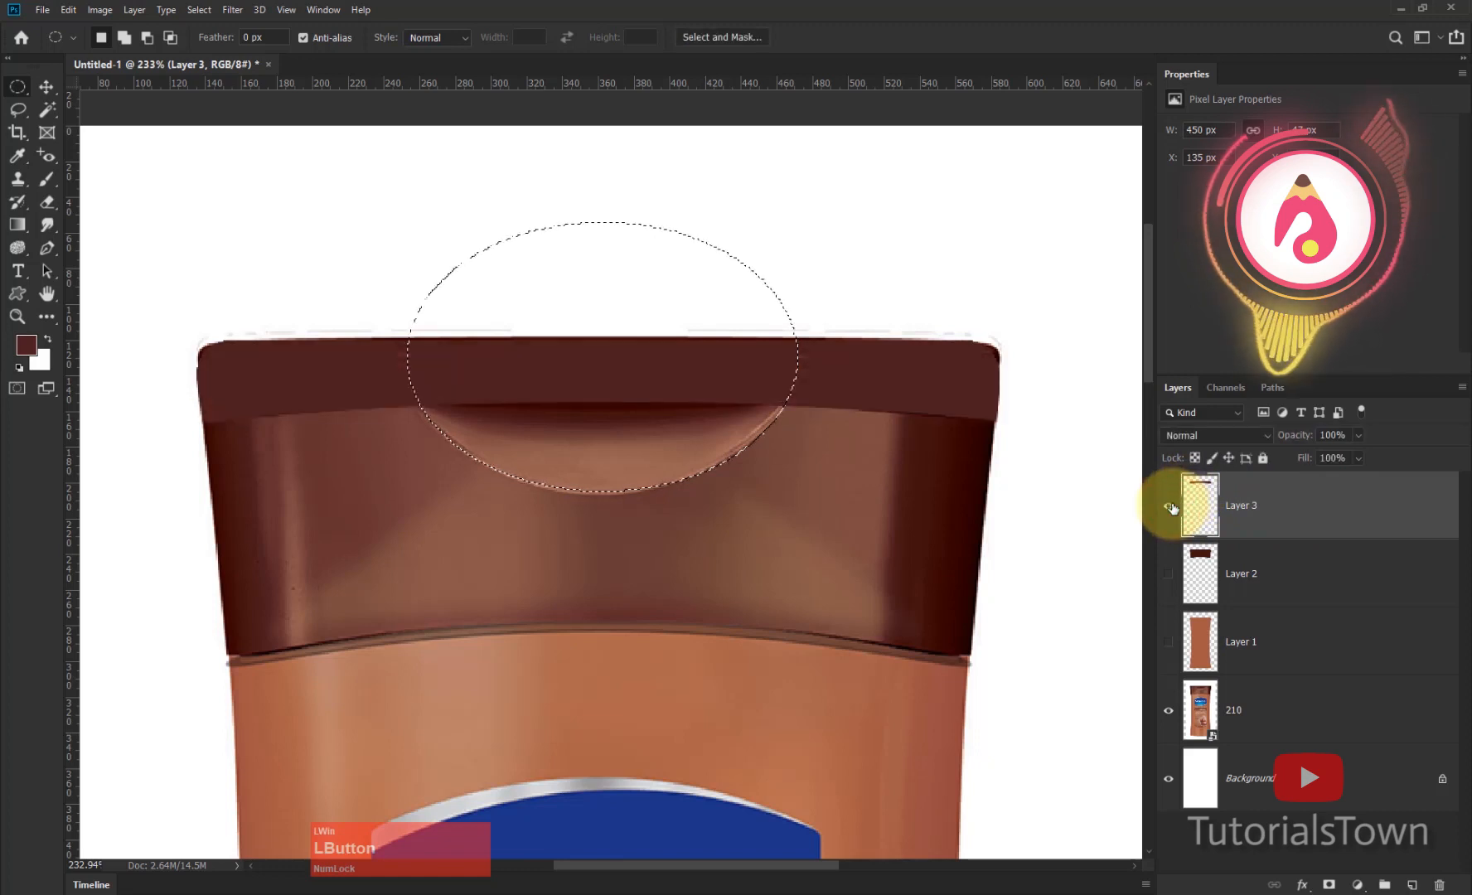
click(1168, 711)
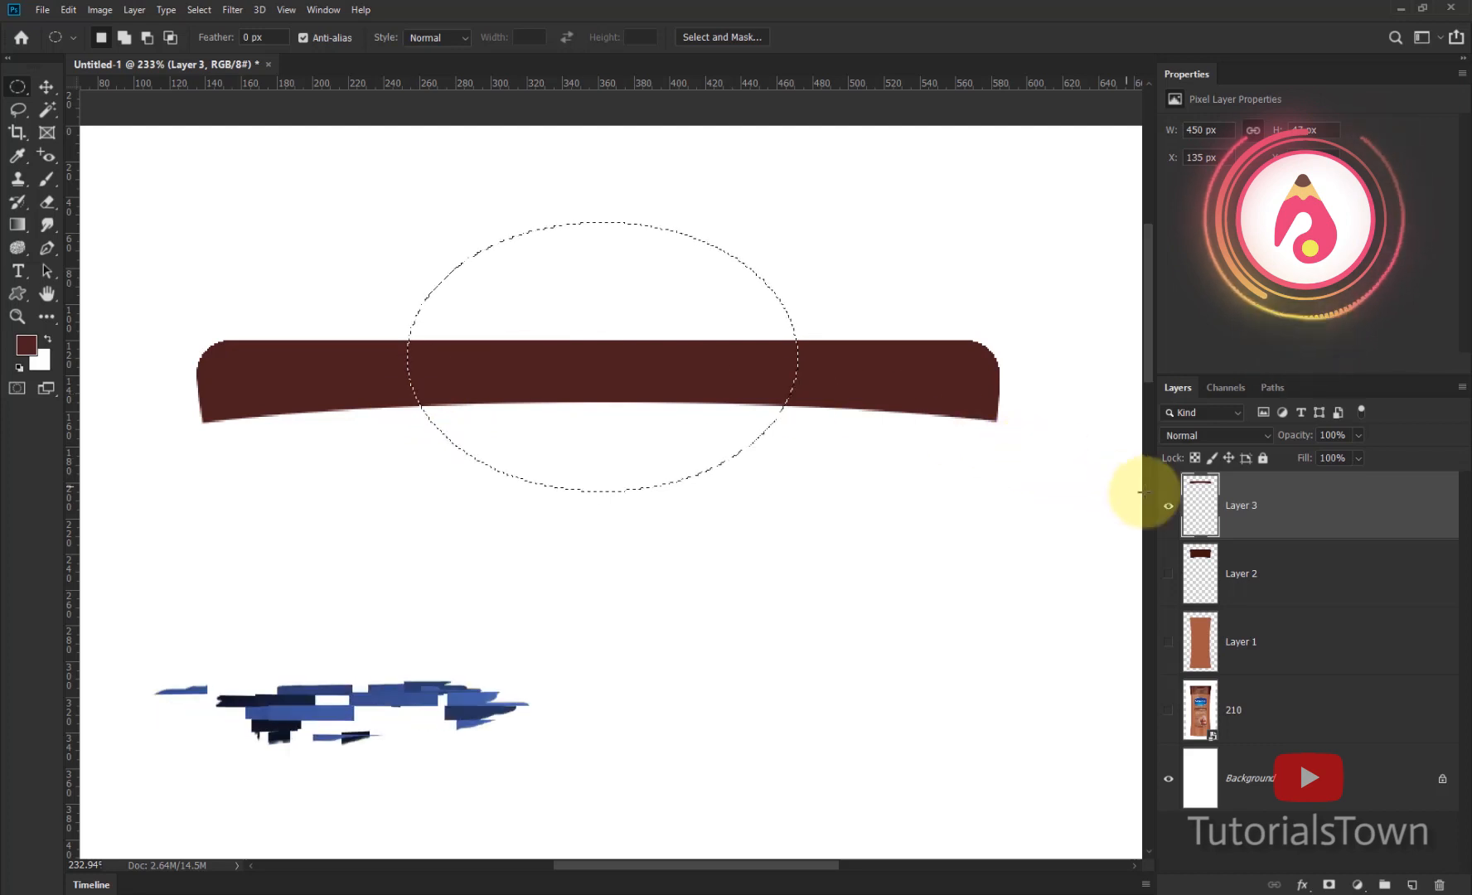
click(1166, 505)
click(1166, 506)
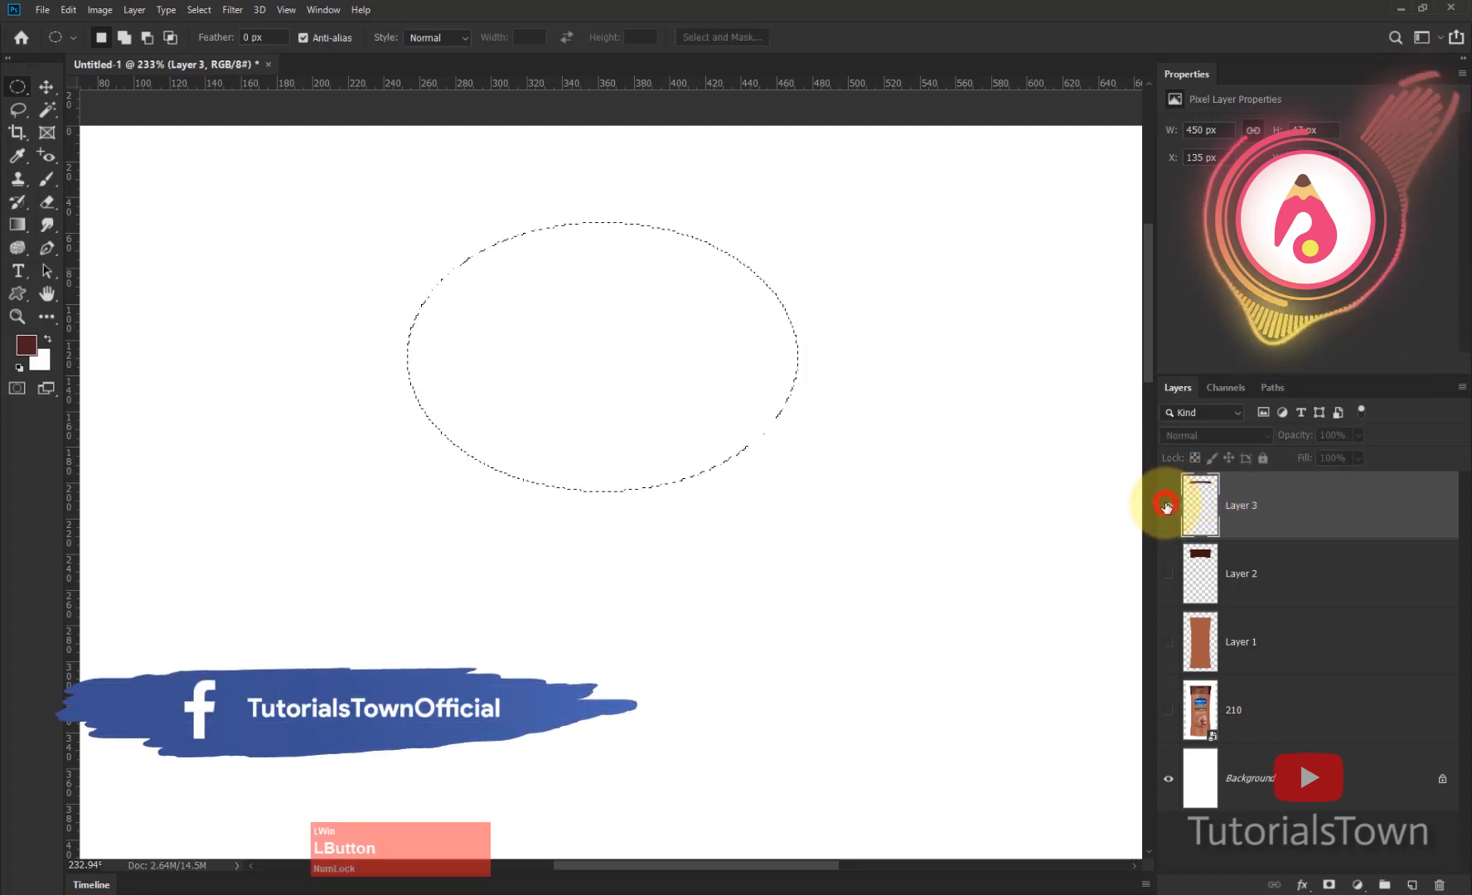
click(1166, 505)
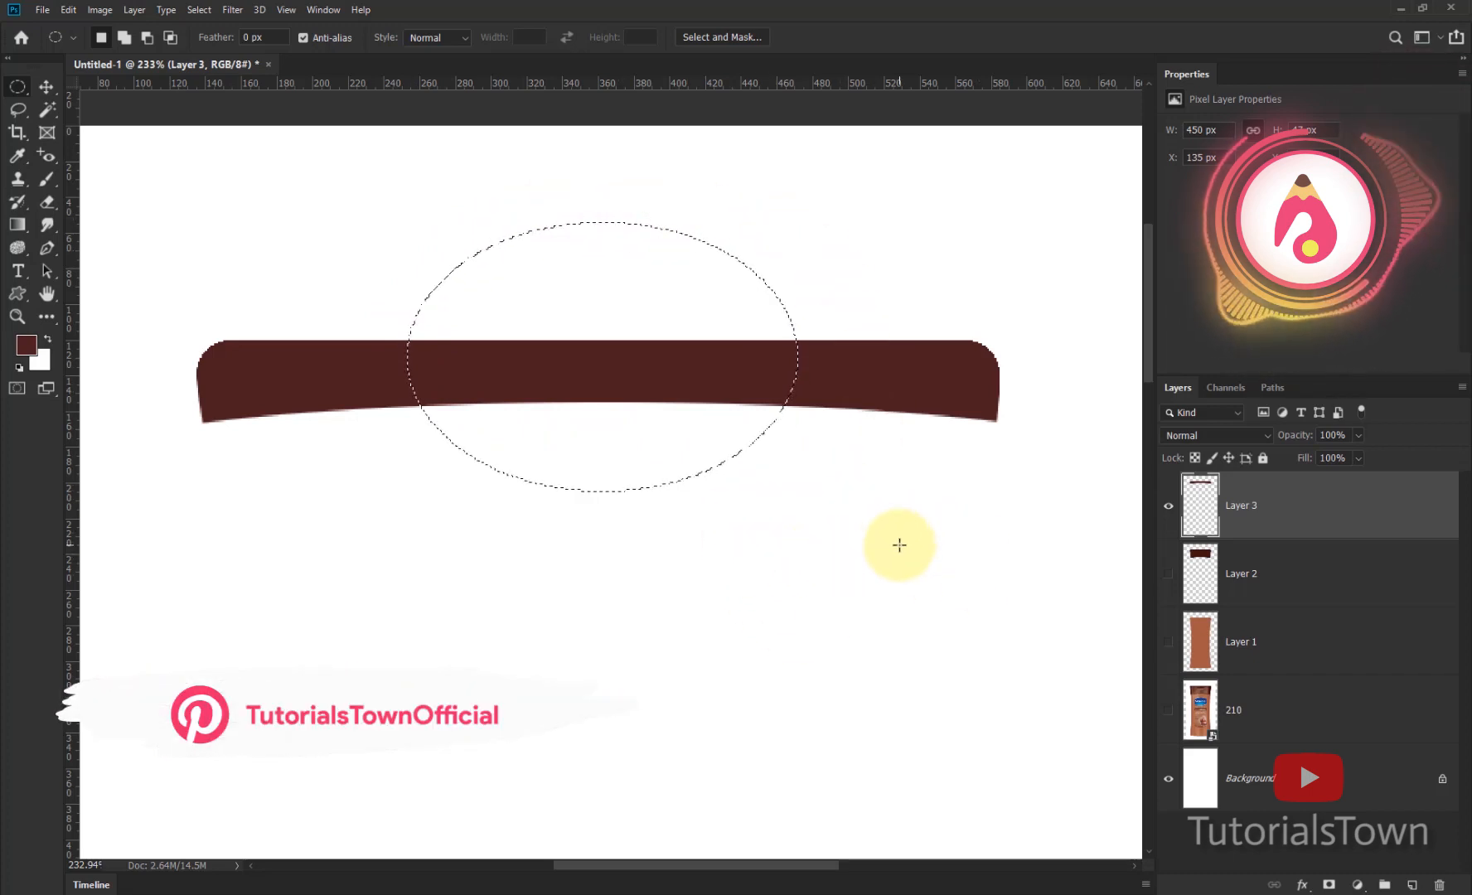
Step: Try to load the lid on Layer 3 as a selection in place of the ellipse, and undo it
key(super+alt)
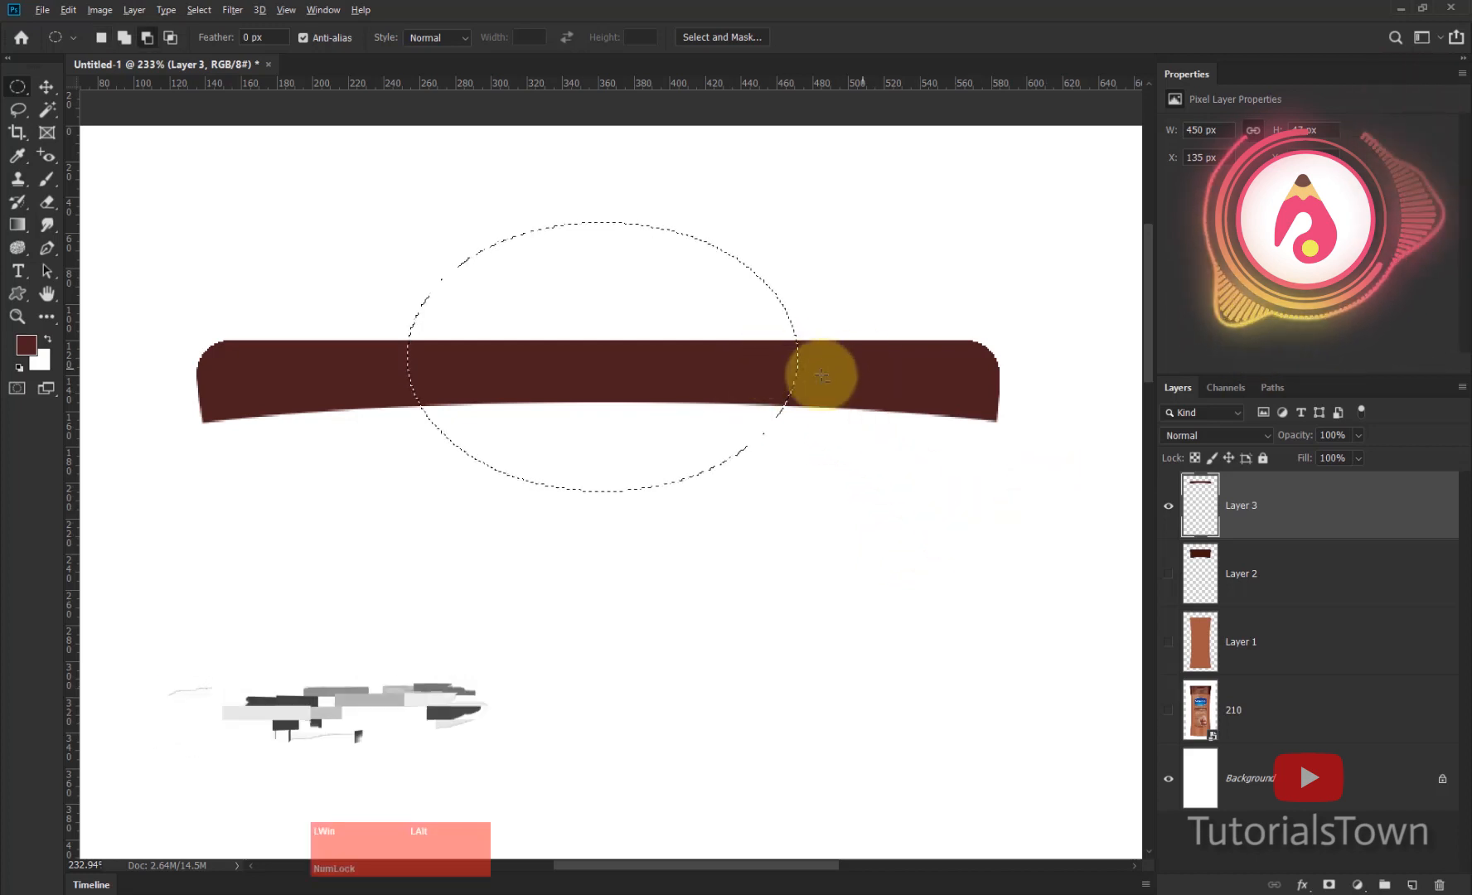
right_click(1200, 503)
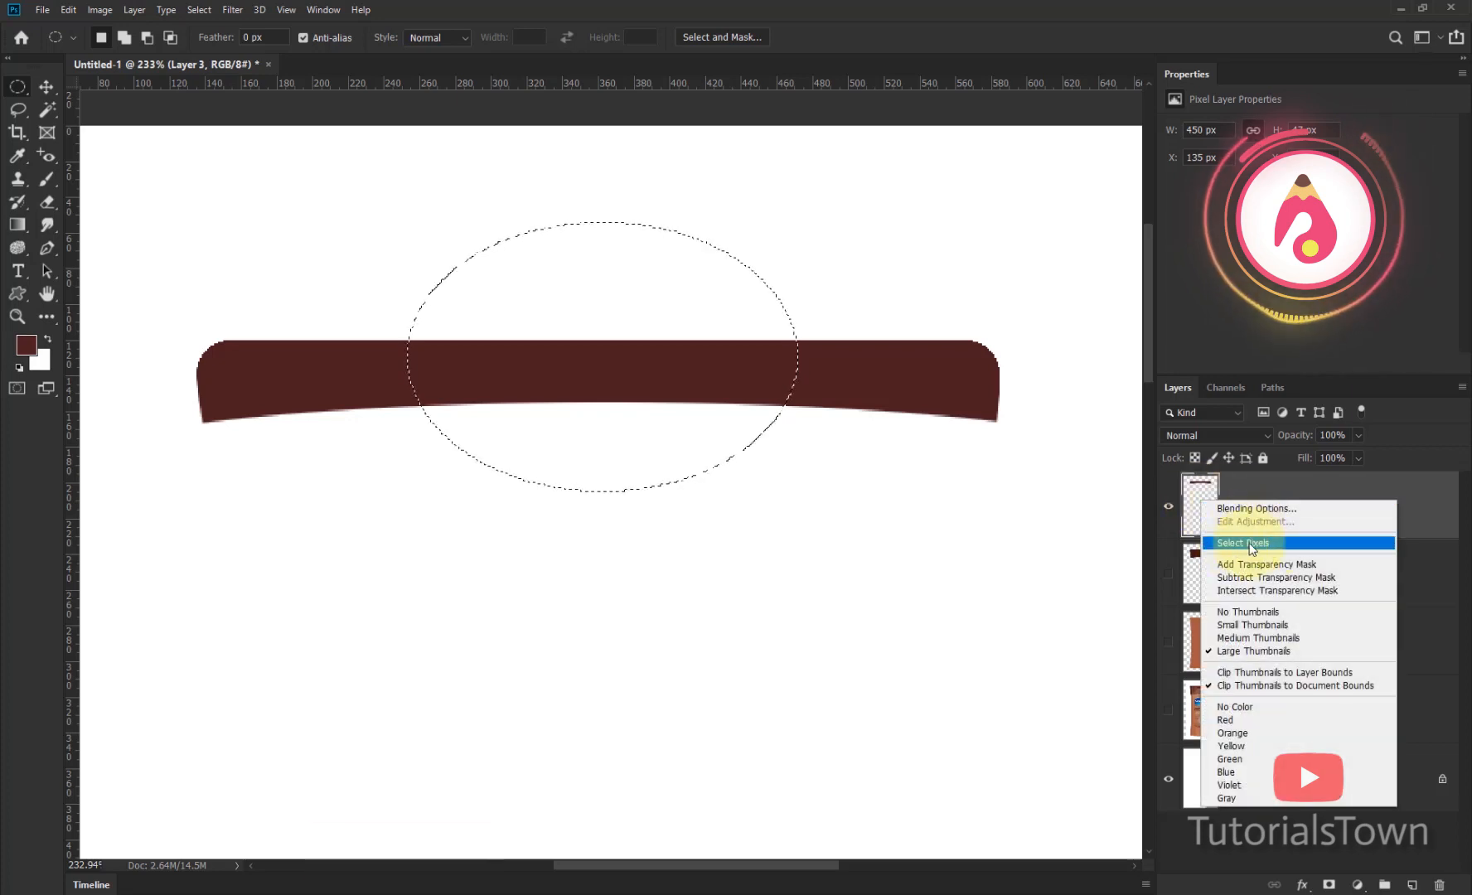
click(1404, 455)
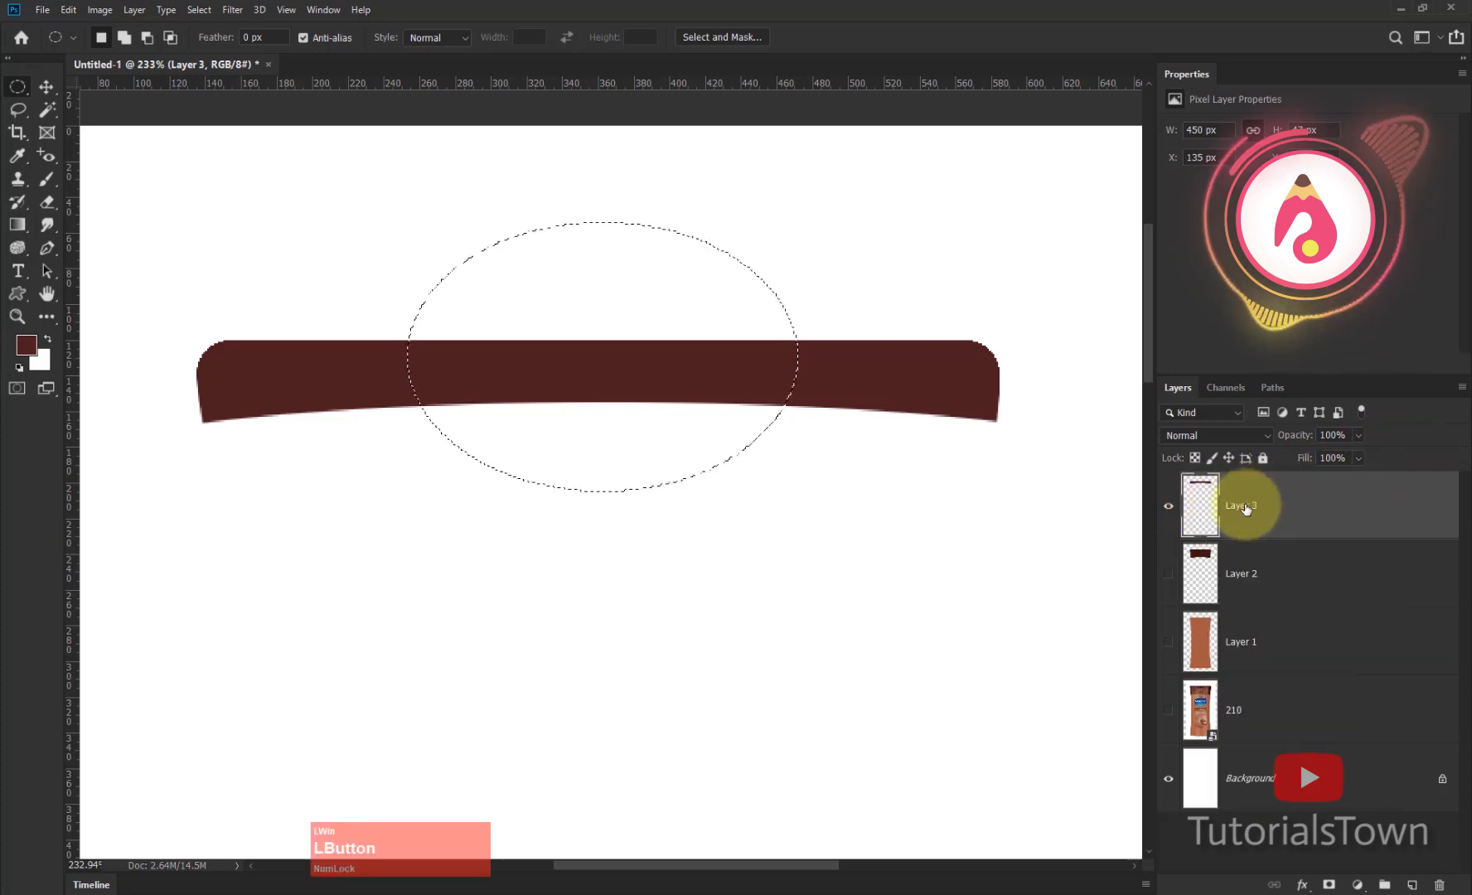
ctrl+click(1199, 503)
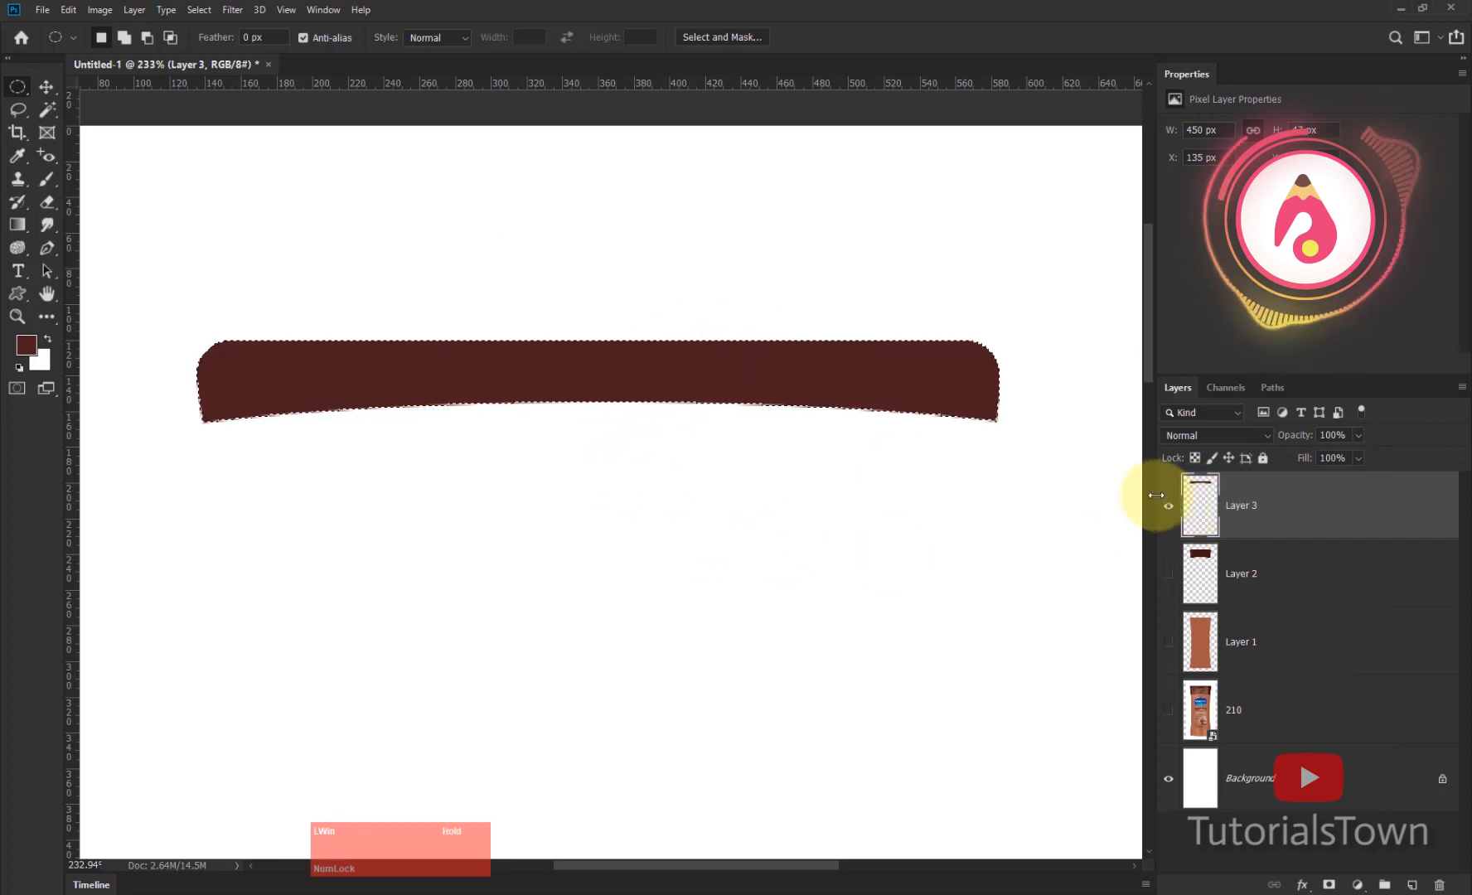
key(BackSpace)
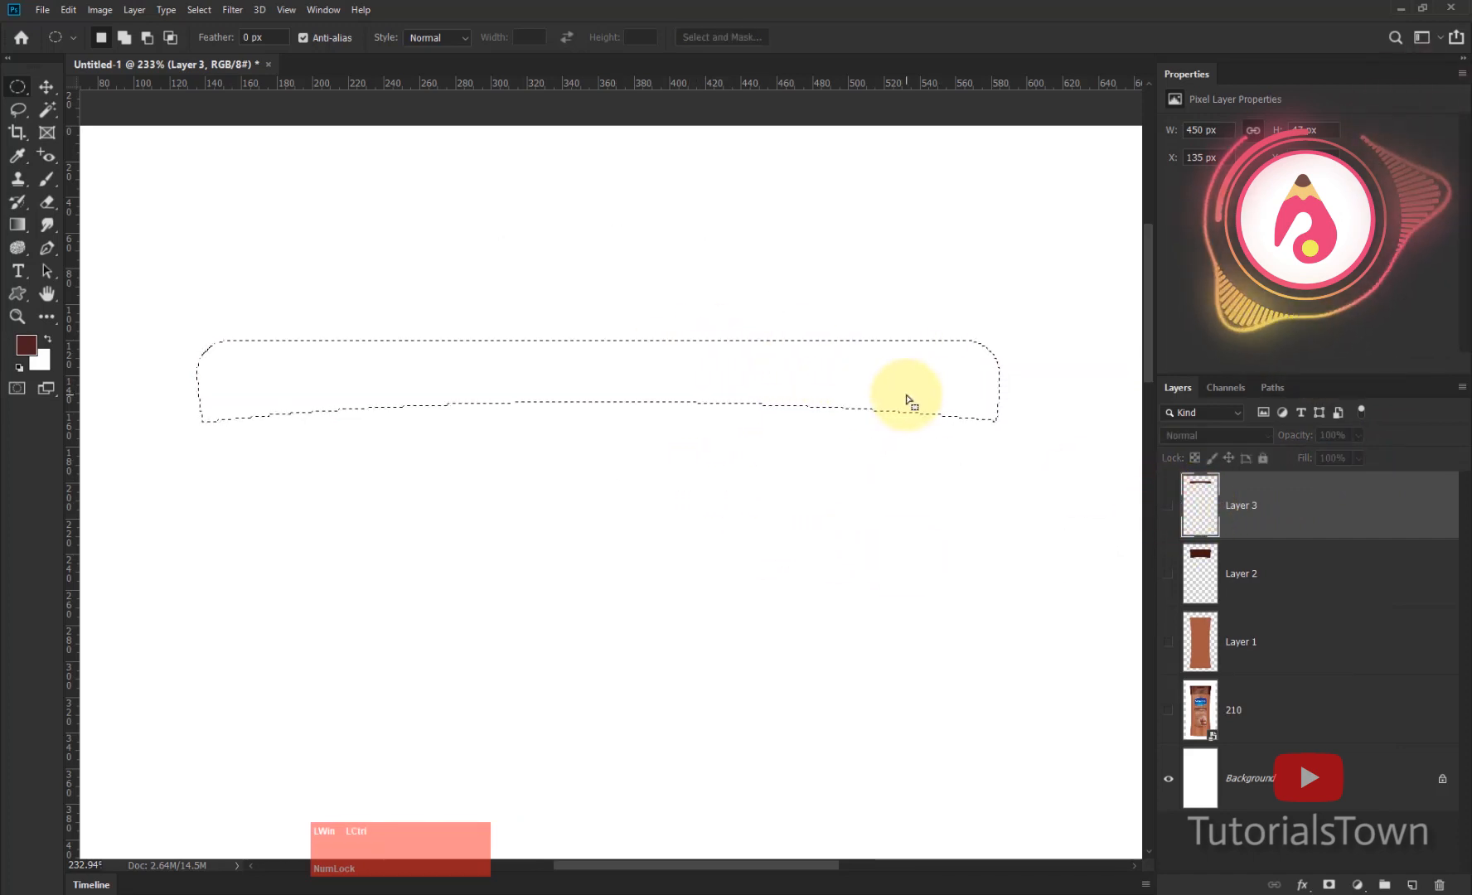
key(ctrl+z)
key(ctrl+z)
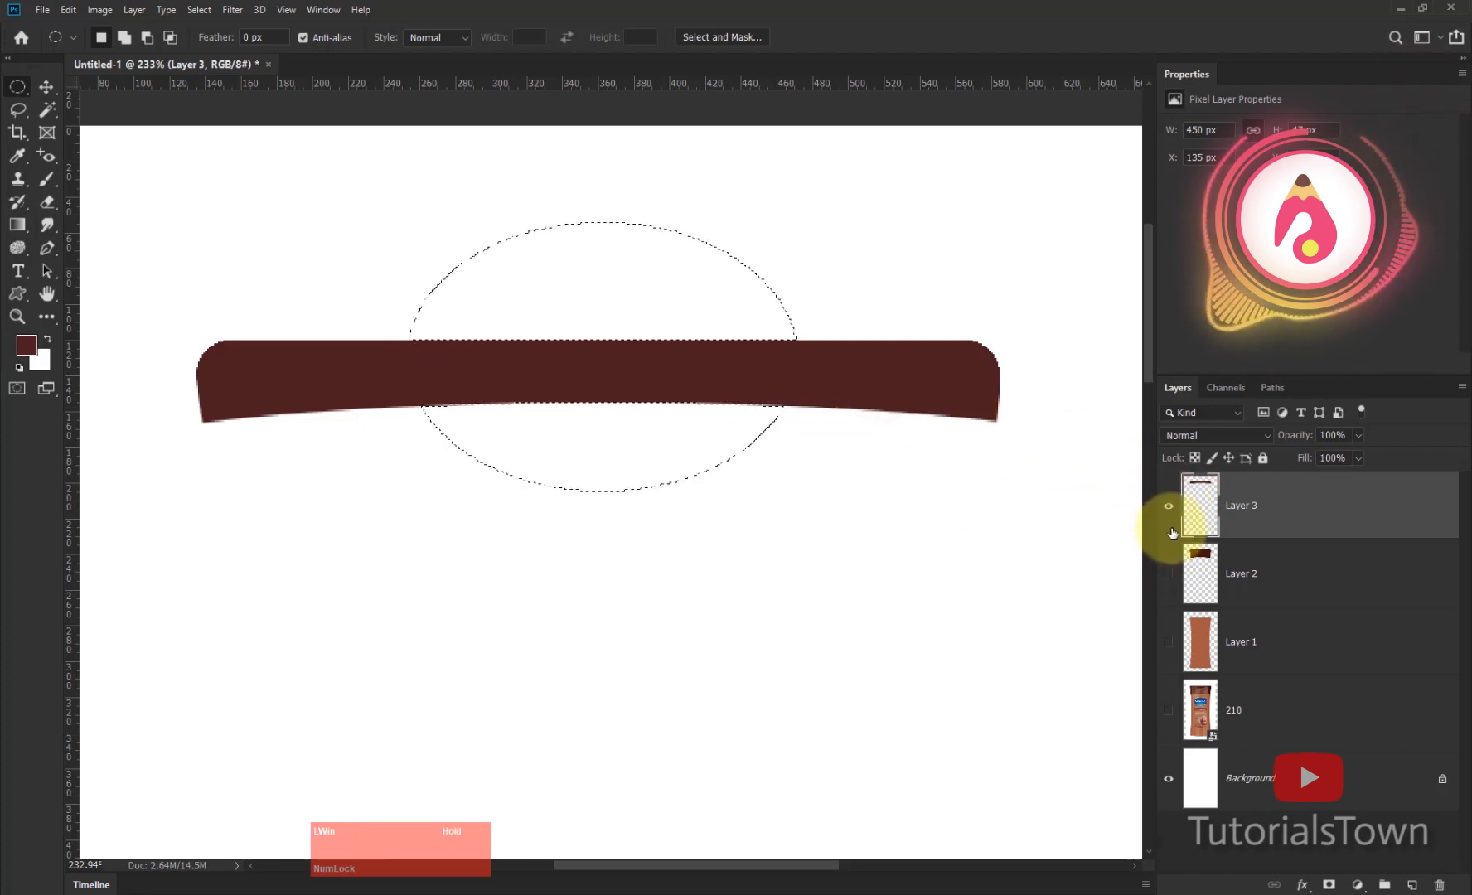
Step: Subtract the lid on hidden Layer 3 and the ellipse segment above it from the selection, using a rectangular marquee for the segment
click(1168, 506)
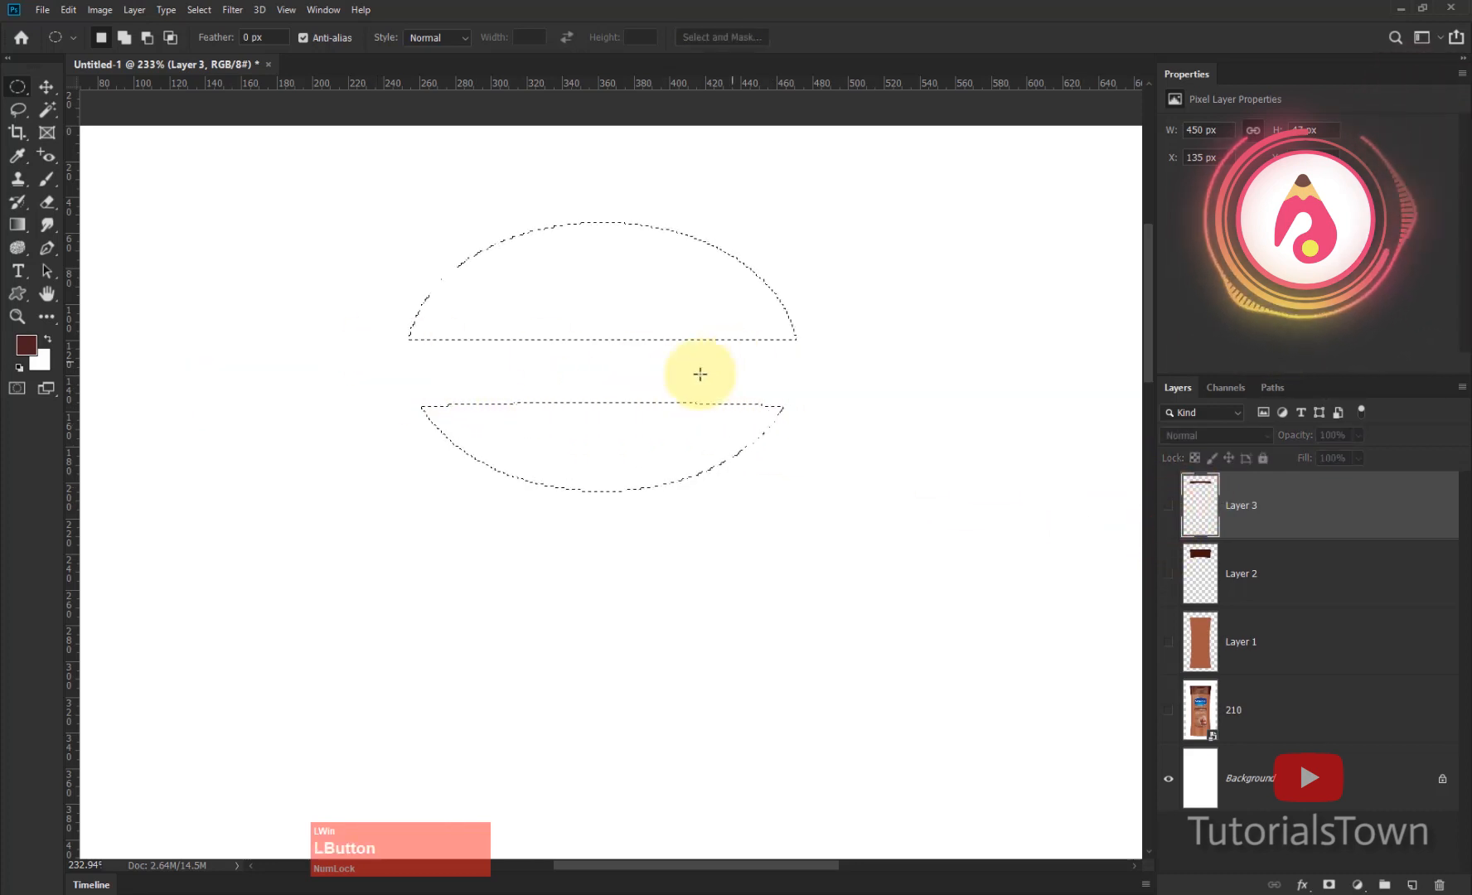
click(20, 87)
click(75, 87)
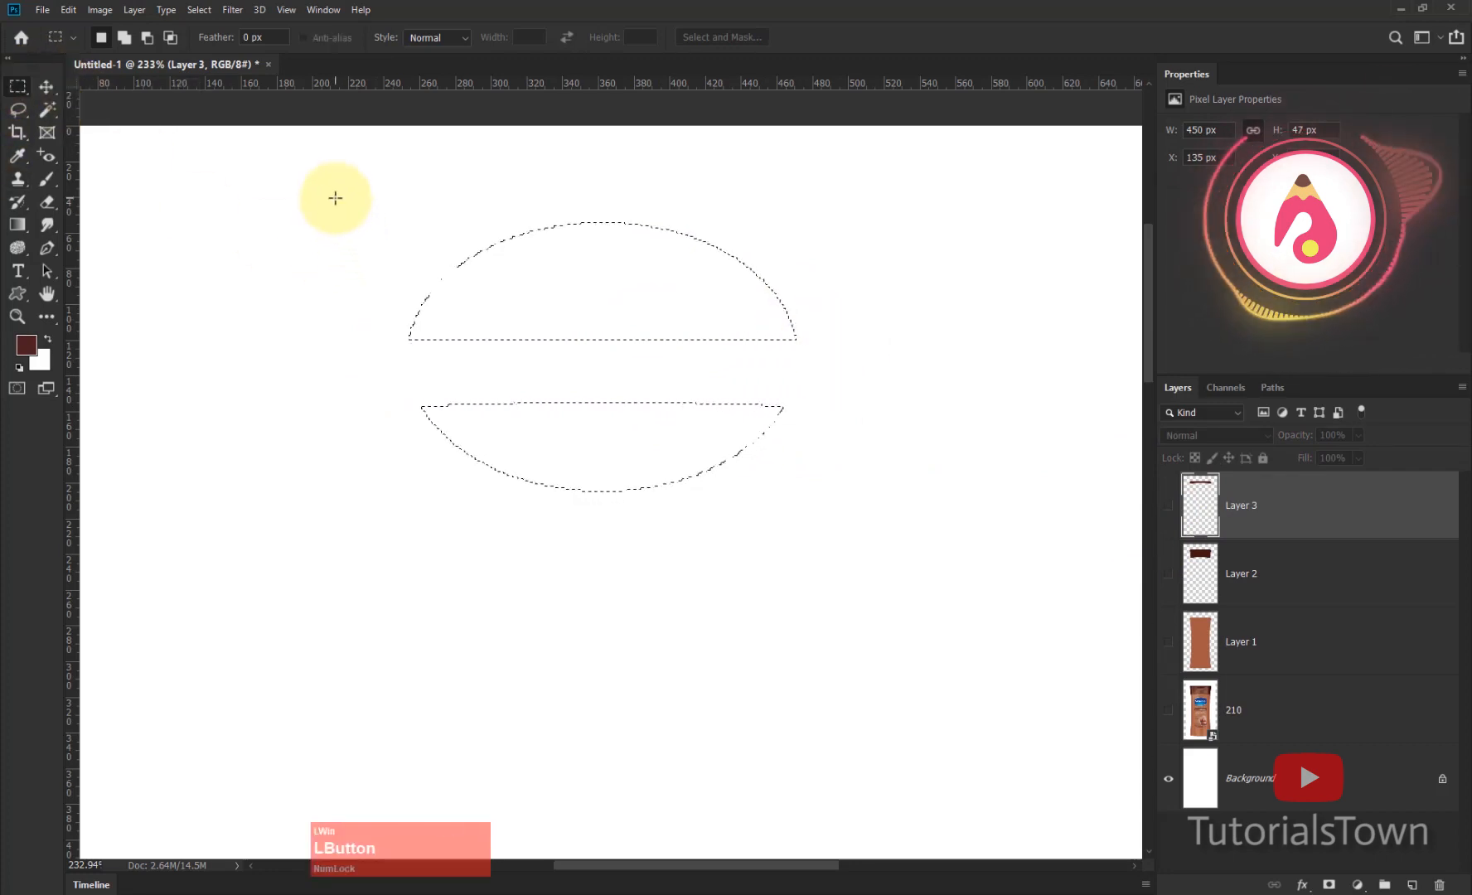
drag(336, 188, 691, 311)
drag(843, 372, 849, 376)
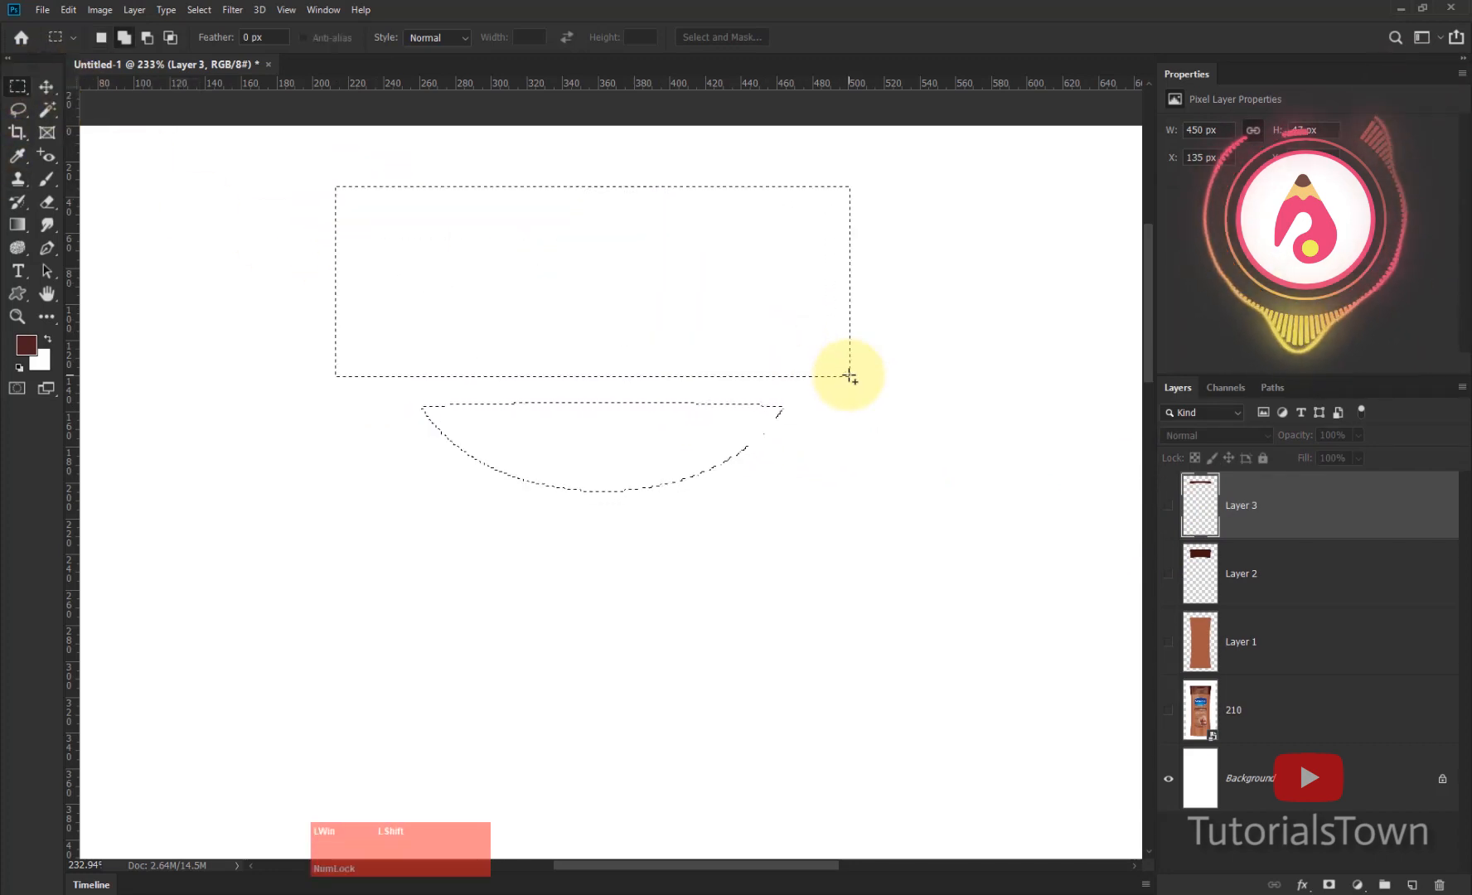
key(ctrl+z)
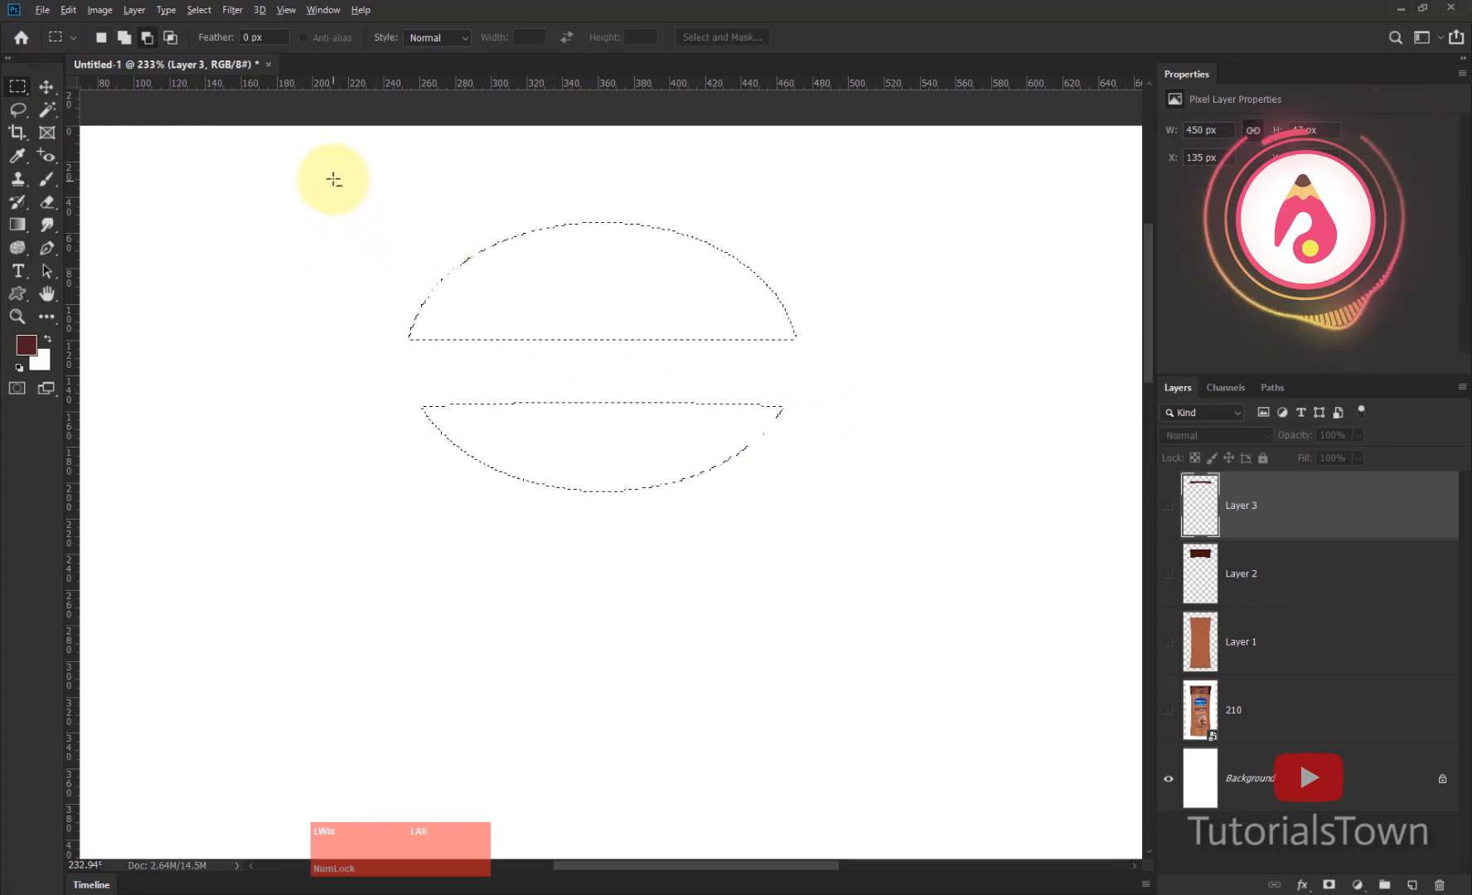
drag(334, 180, 829, 342)
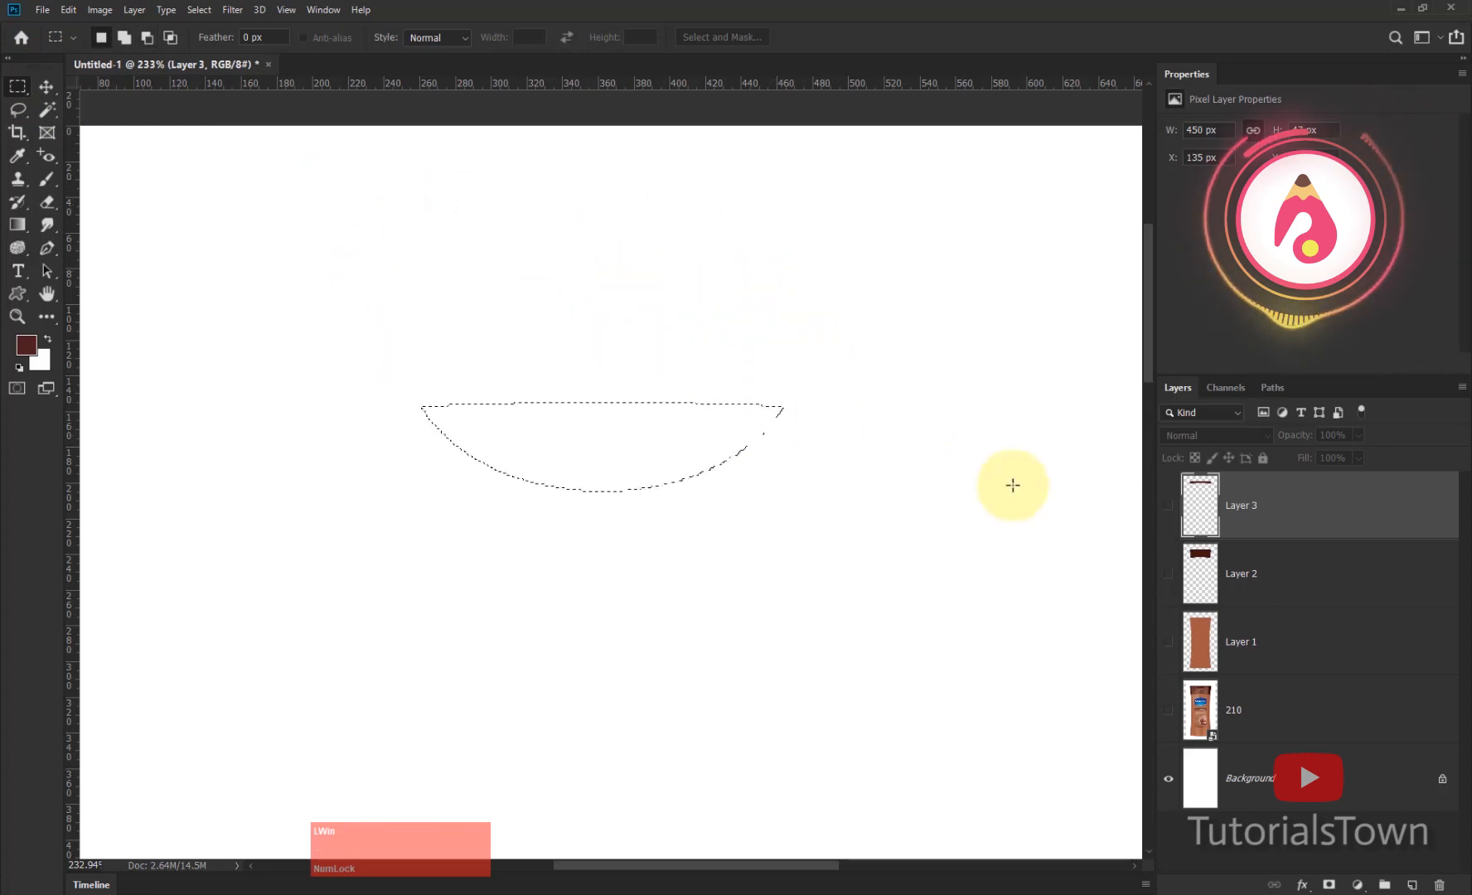
Step: With all layers shown, add a new layer on top and switch the layer thumbnails to small
drag(1169, 505, 1166, 689)
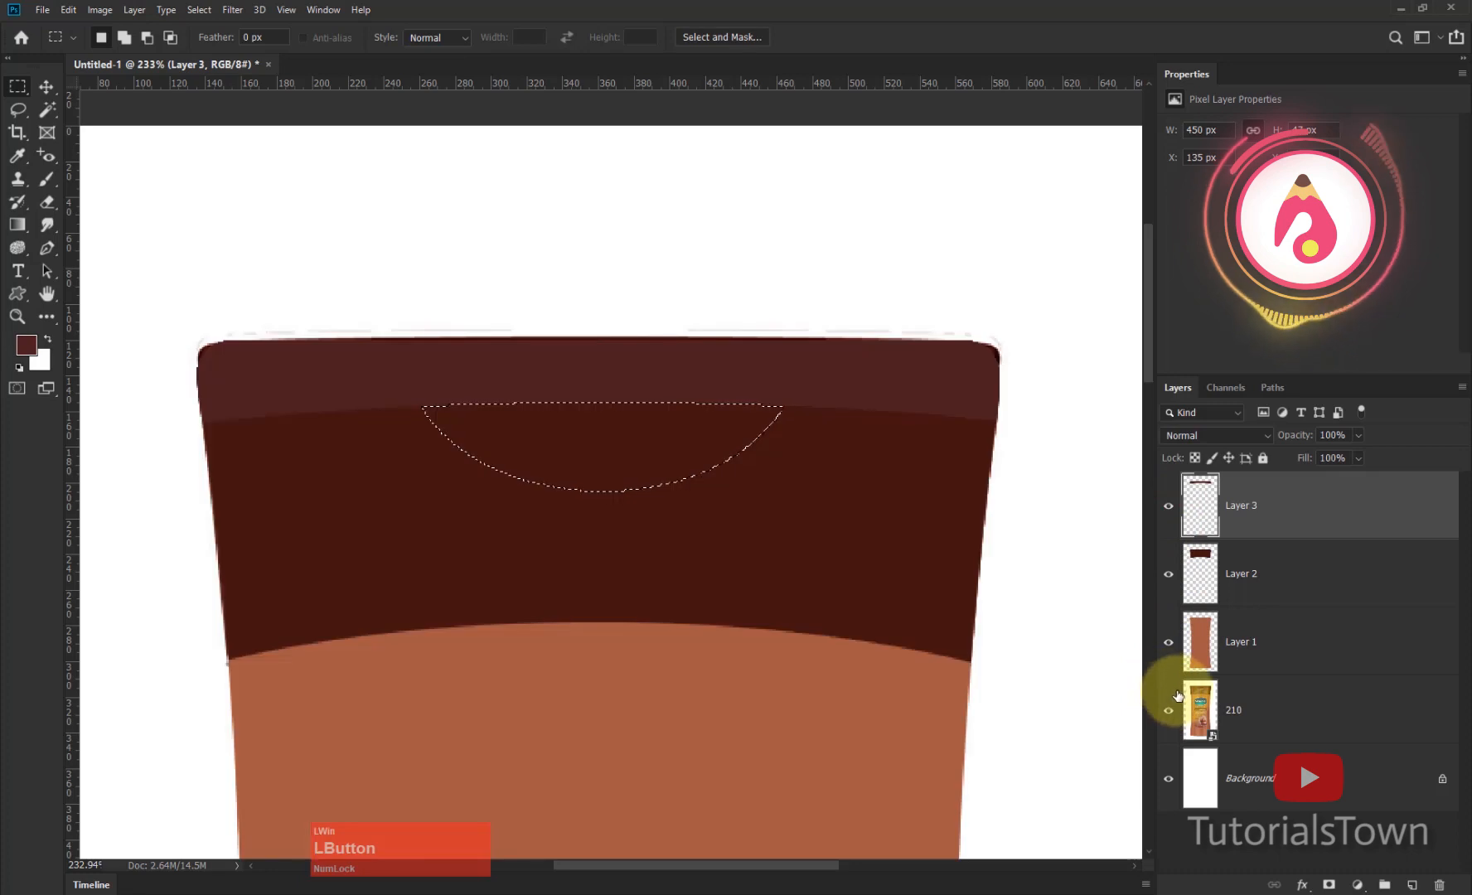
click(1413, 885)
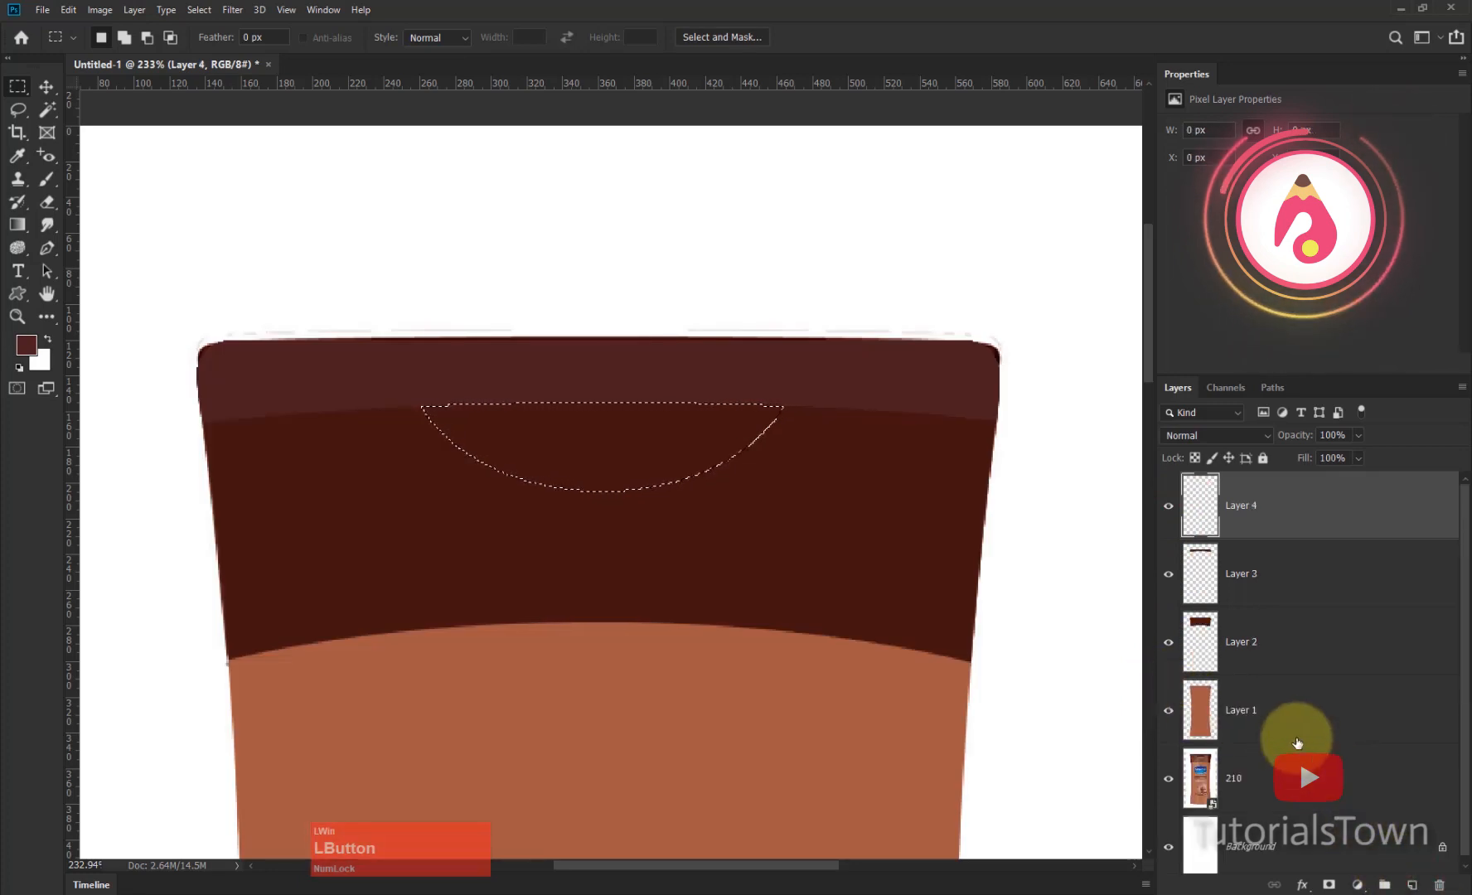
right_click(1206, 647)
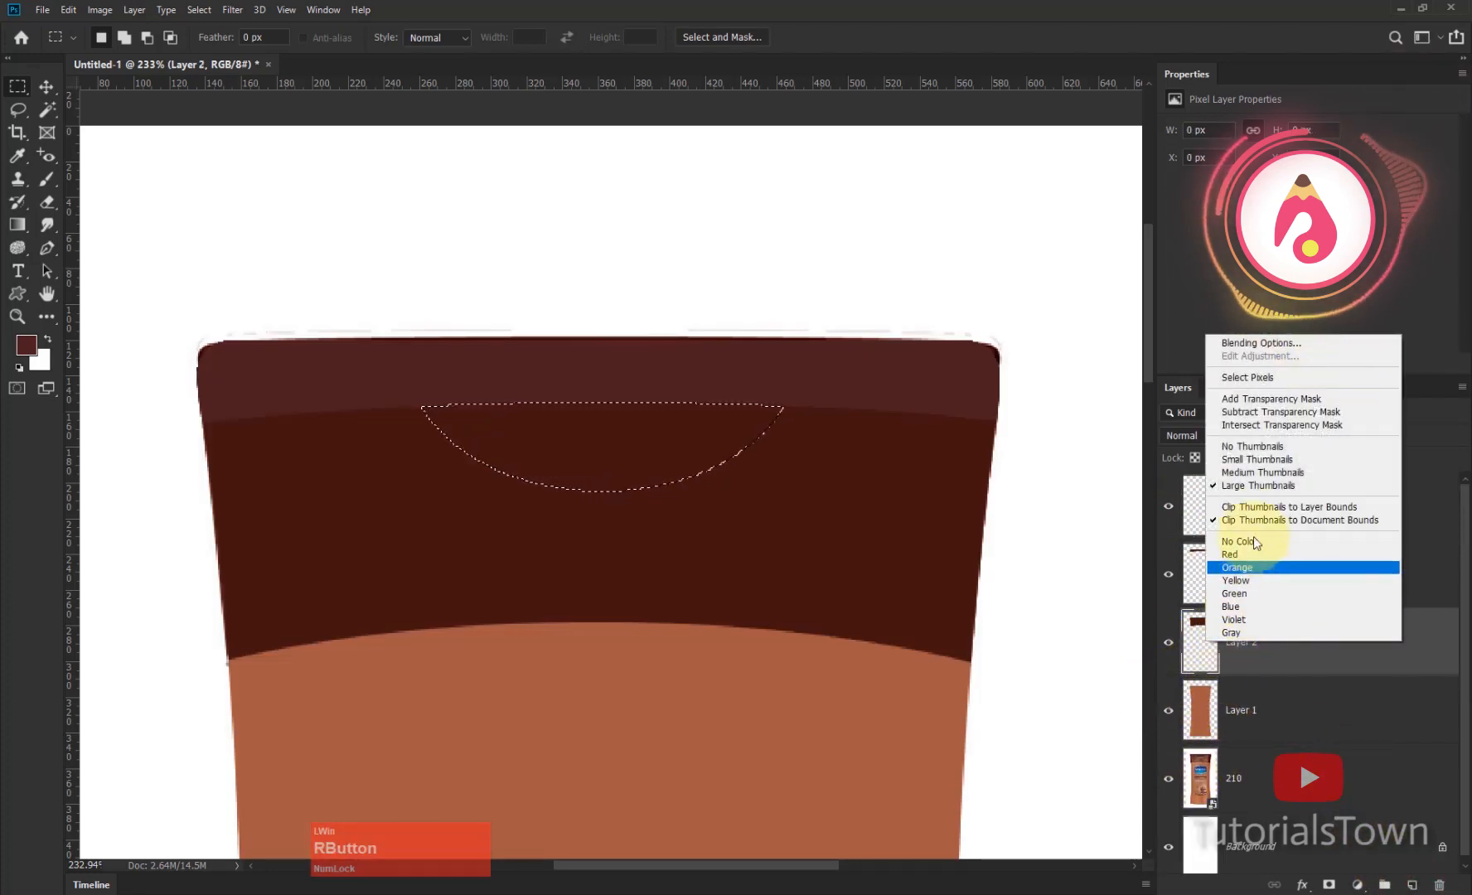
click(1254, 461)
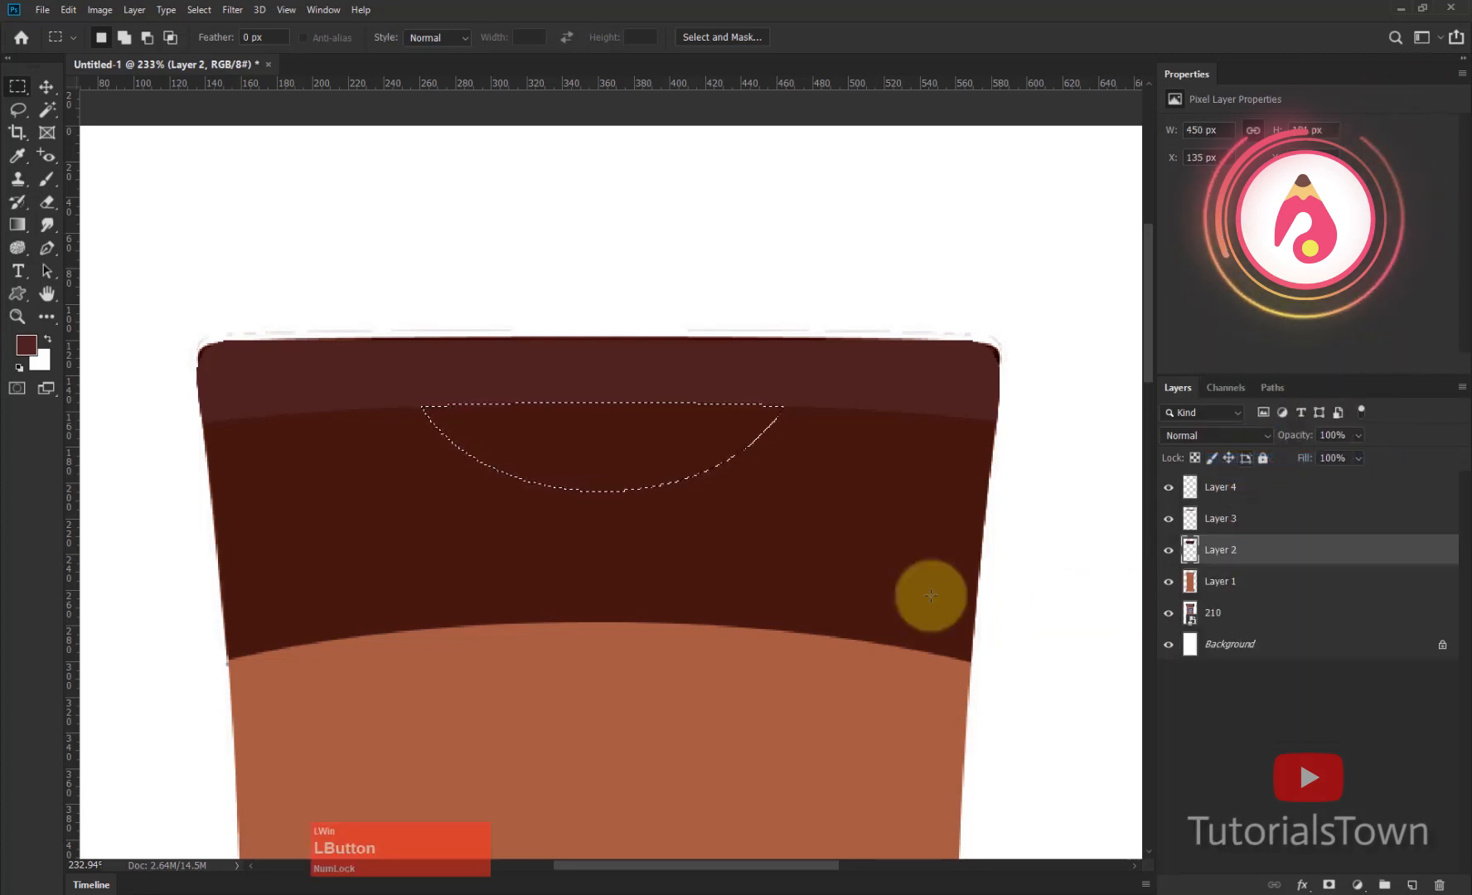
Step: Hide Layers 1 to 3 and fill the thumb recess selection on Layer 4 with the brown sampled from the reference recess
click(1175, 494)
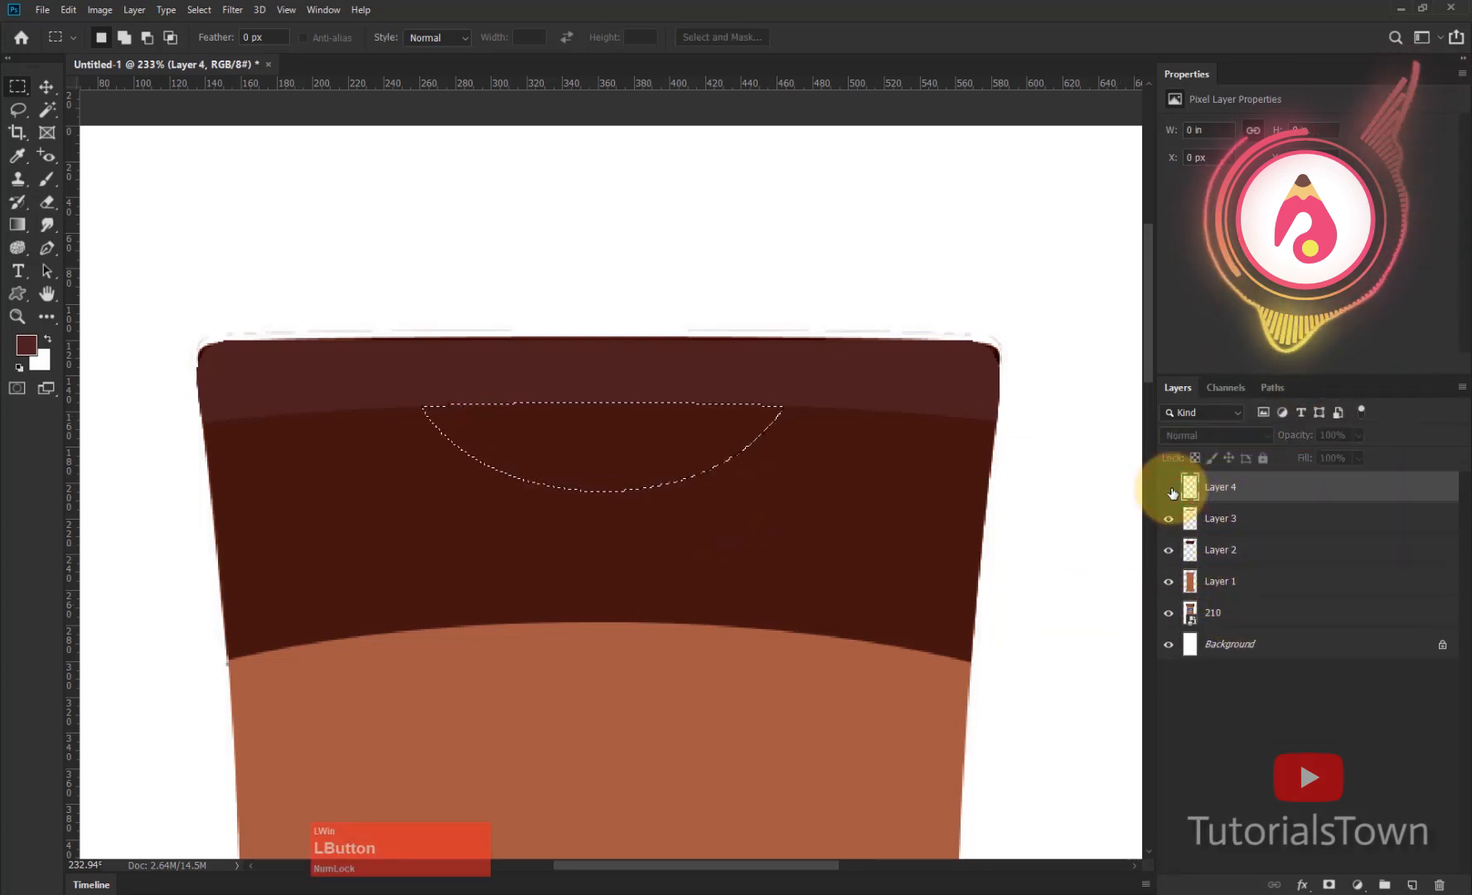
click(1169, 581)
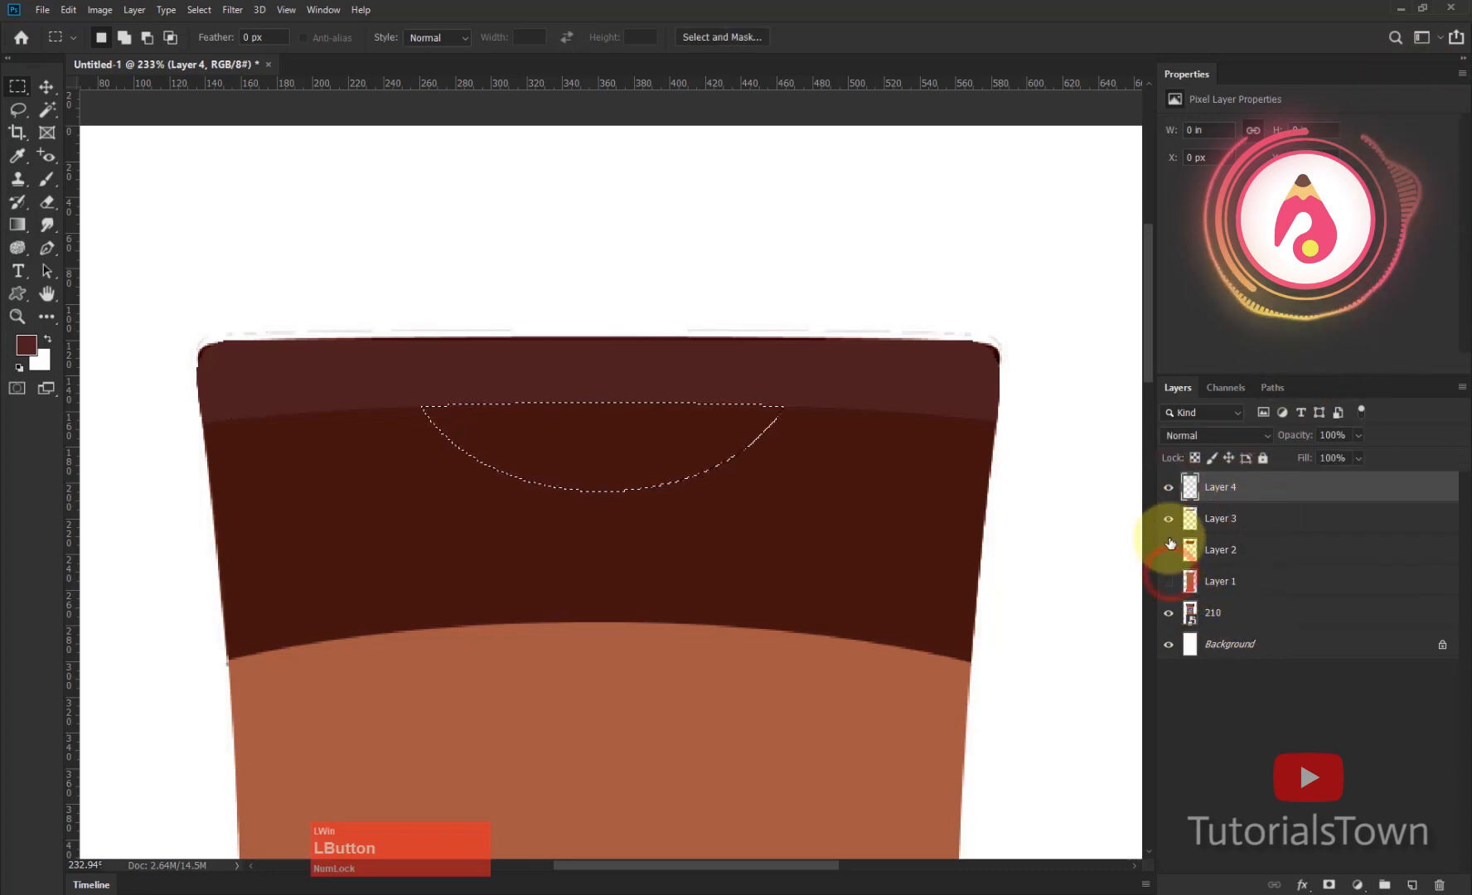
drag(1170, 542, 1168, 519)
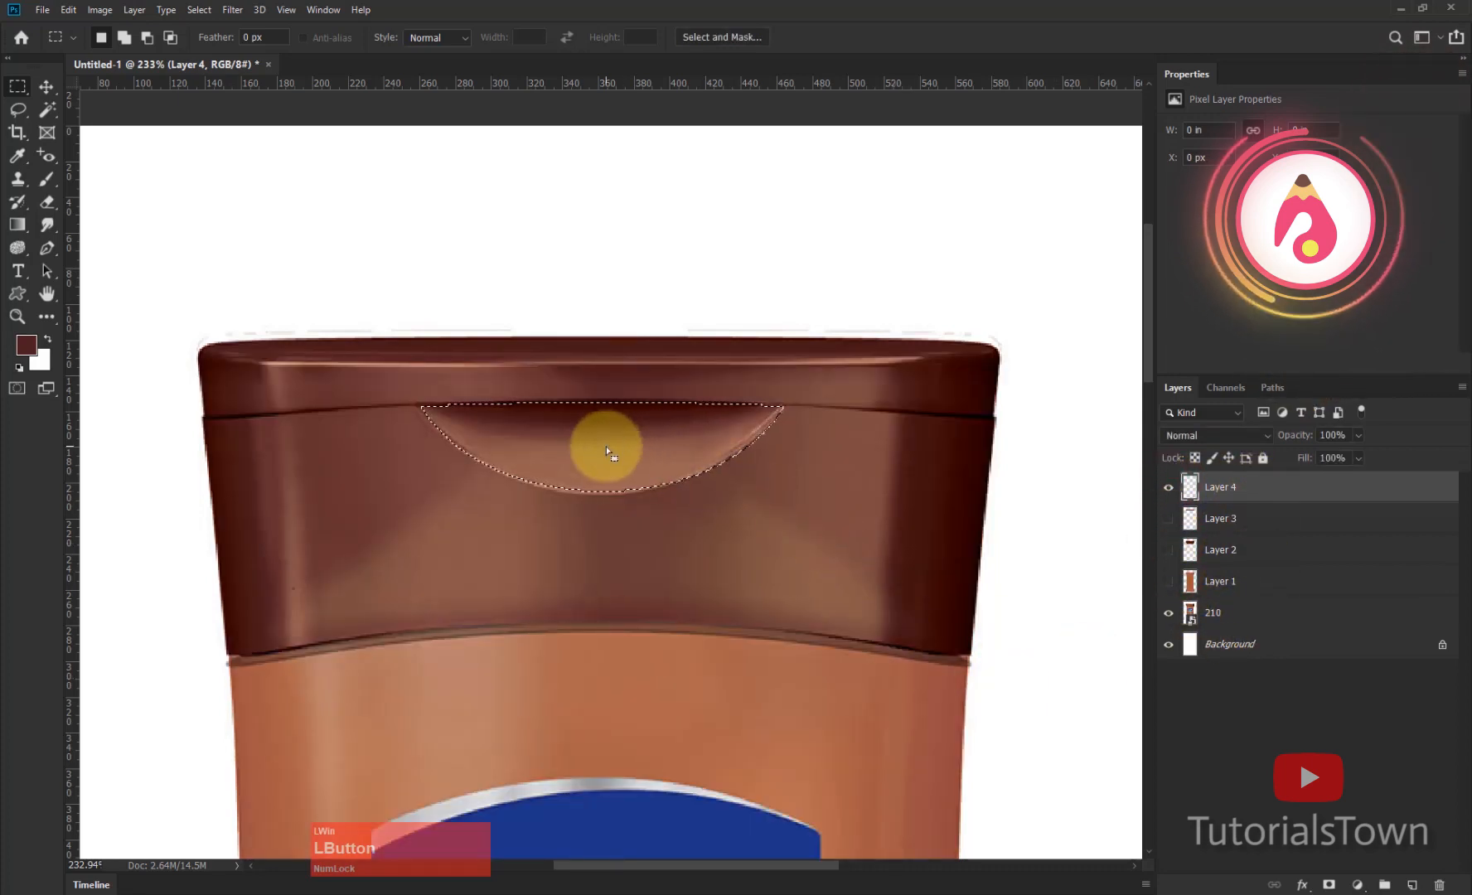
key(i)
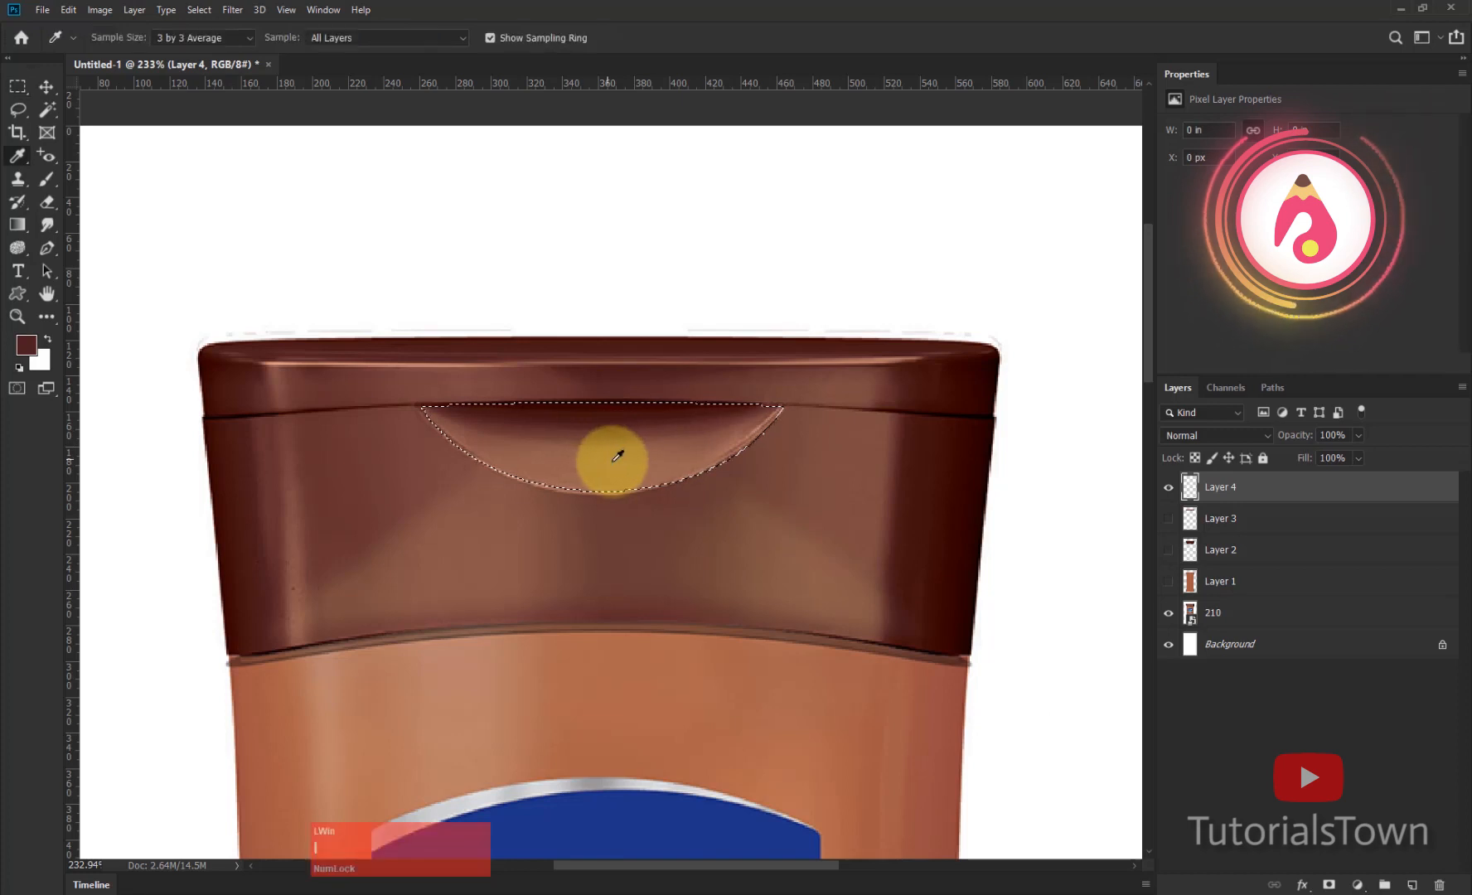
click(610, 448)
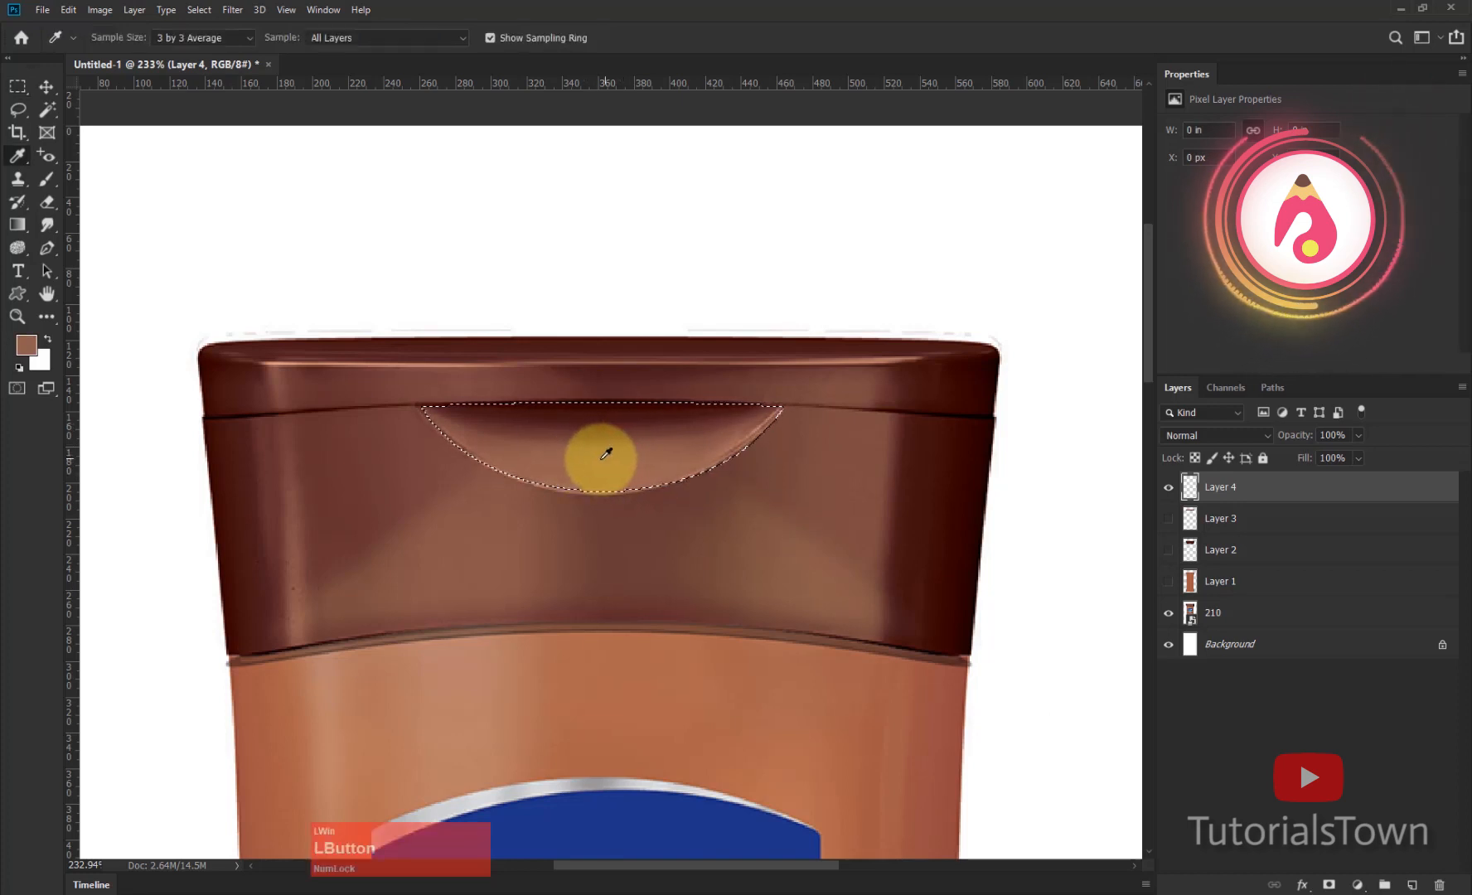
key(alt+BackSpace)
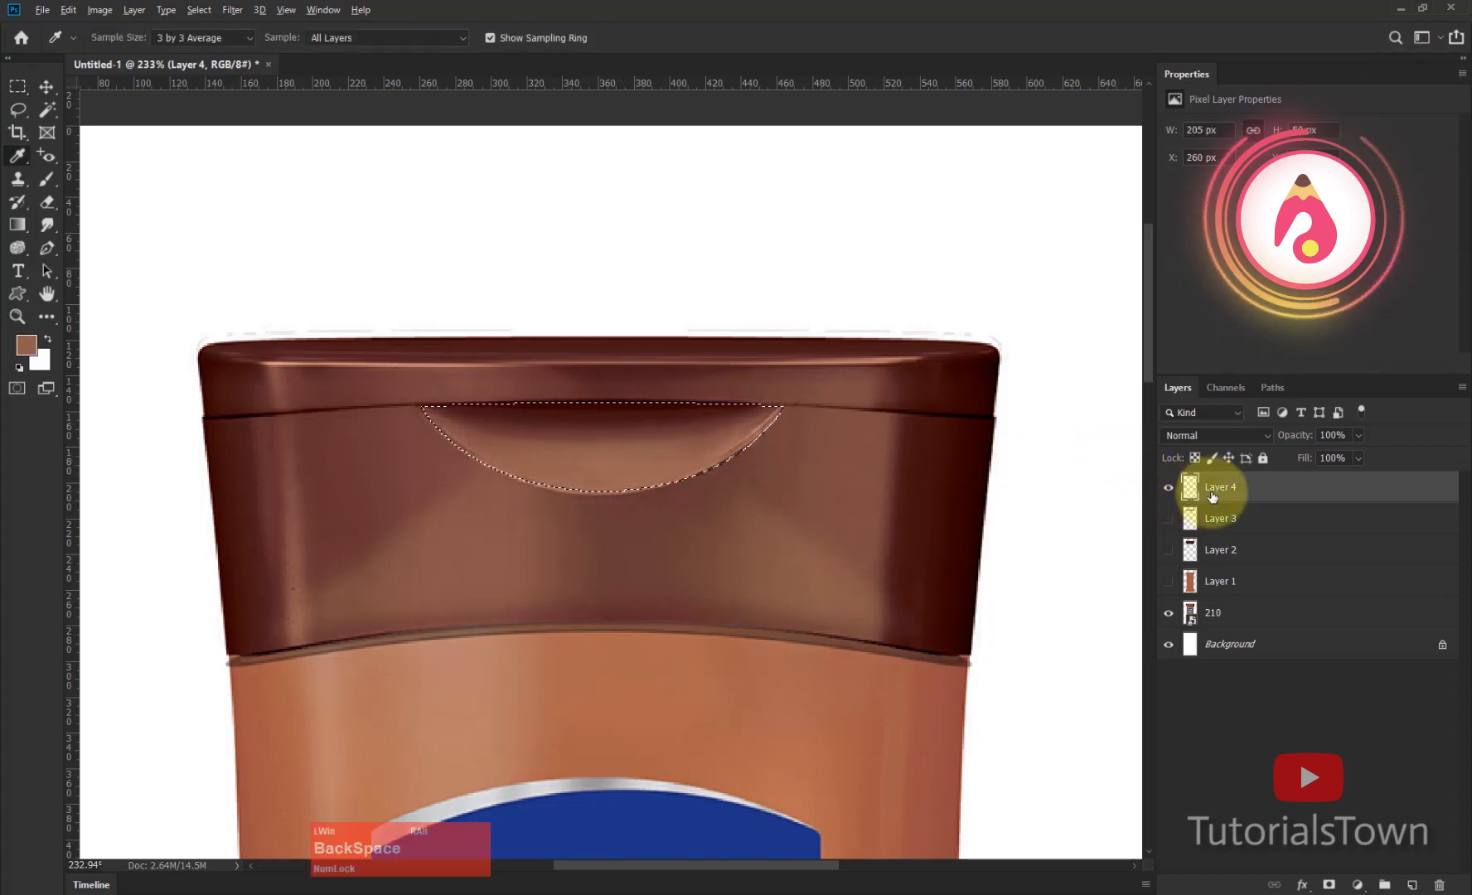
Step: Deselect the filled thumb recess and show Layers 1 to 3, checking the full traced bottle with the reference toggled
key(ctrl+d)
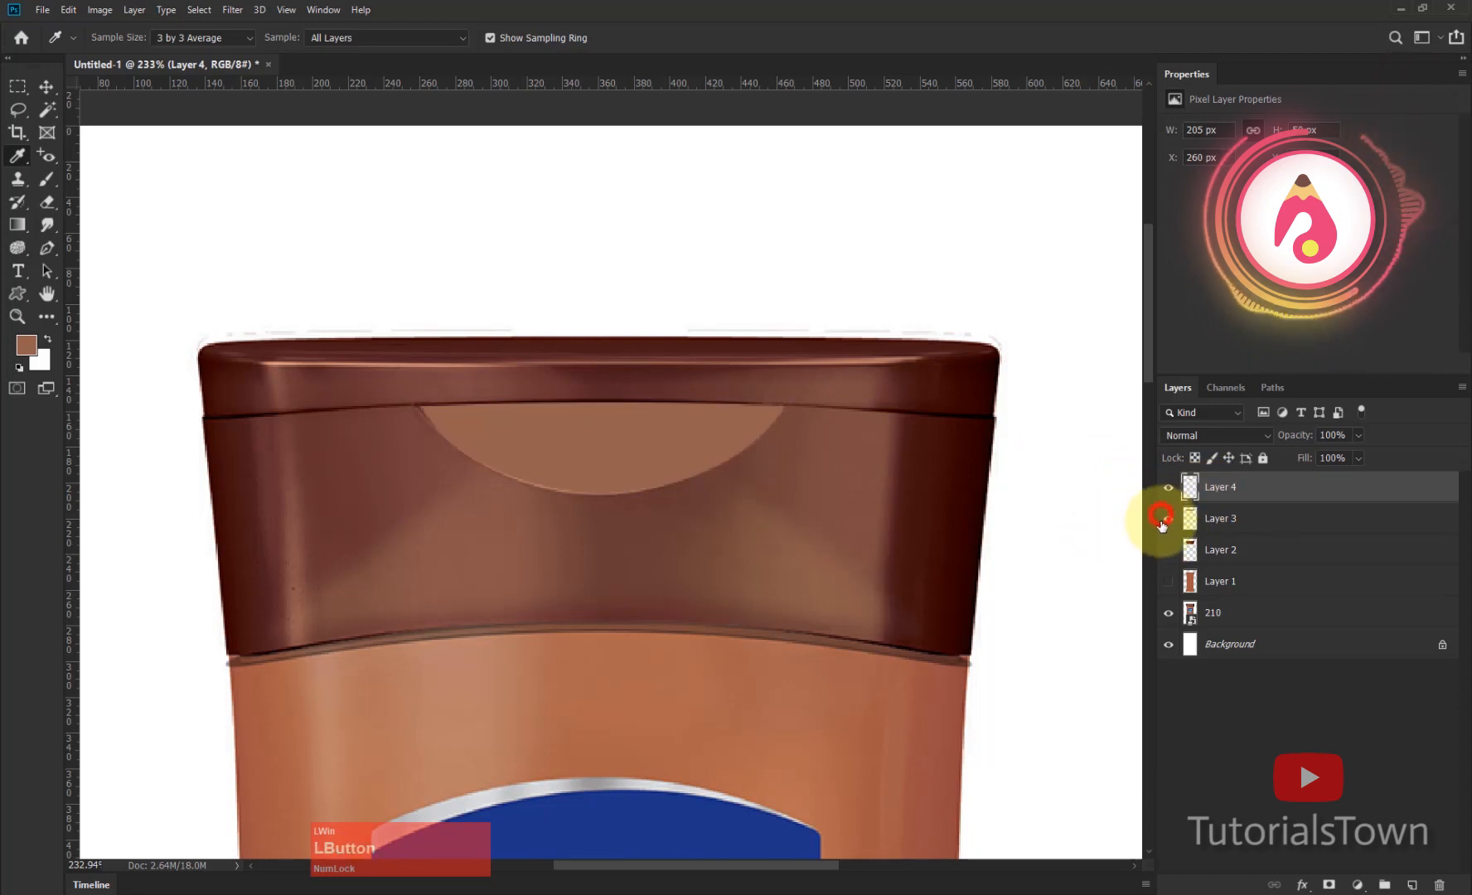
drag(1161, 522, 1167, 580)
key(ctrl+0)
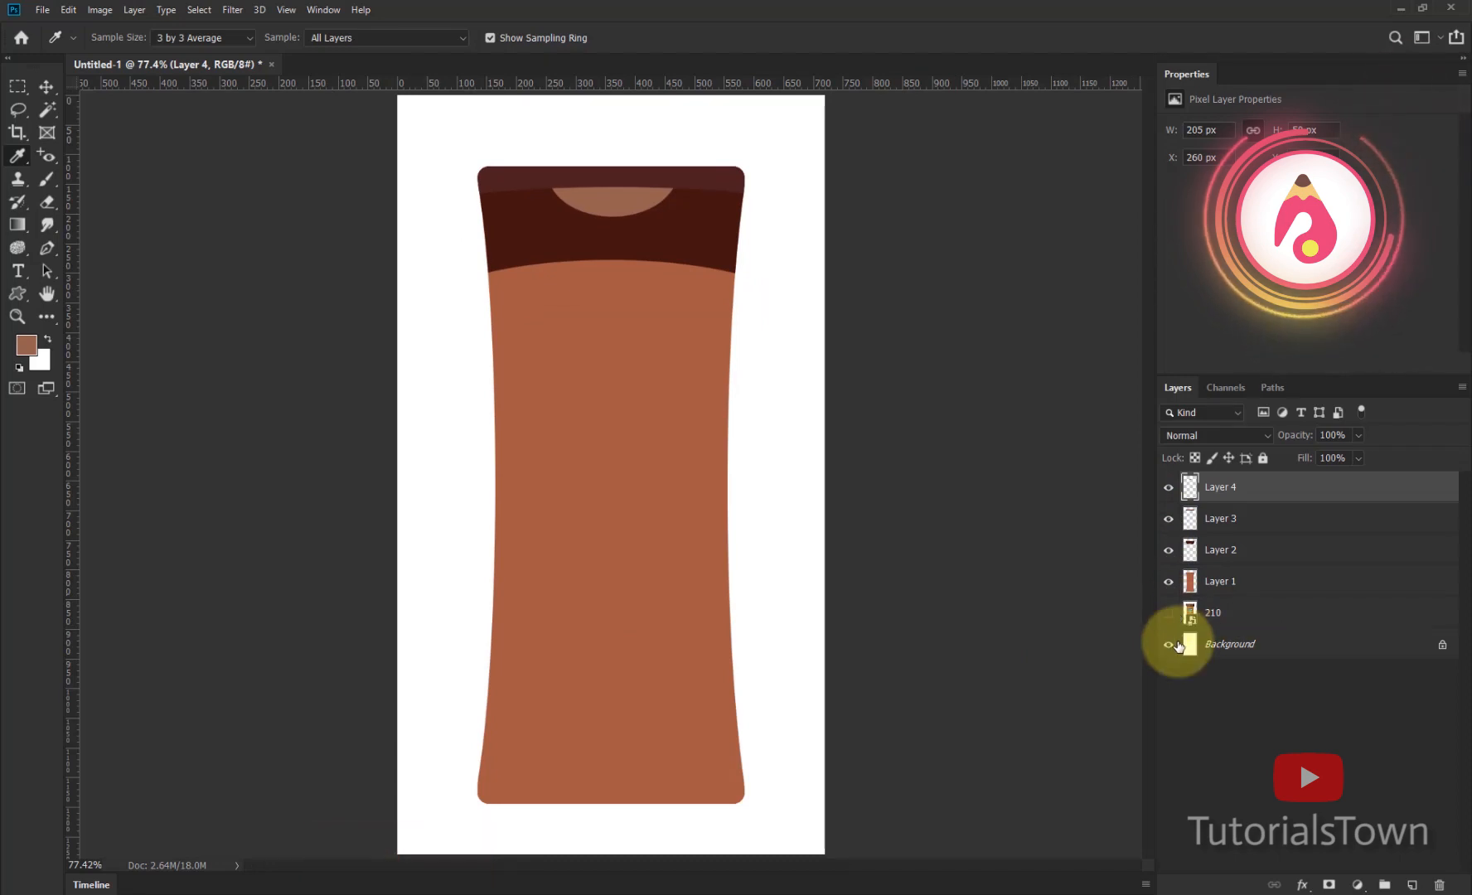
click(1168, 615)
mouse_move(1168, 582)
mouse_down()
mouse_move(1165, 487)
mouse_move(1173, 591)
mouse_up()
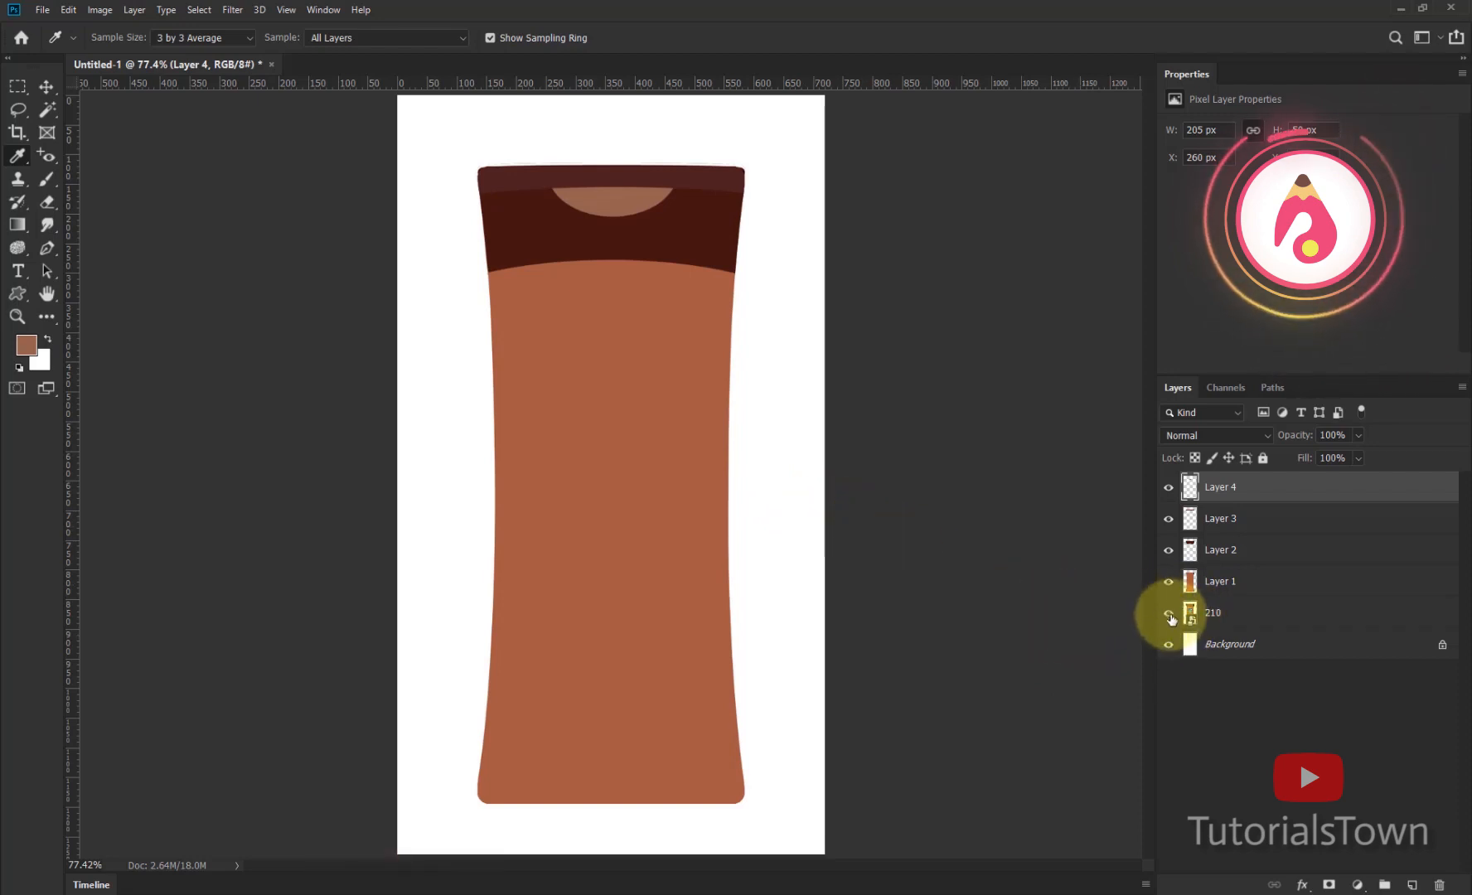
Step: Isolate the reference layer 210, compare it with the traced bottle, and examine the shading of its thumb recess and cap
key(alt)
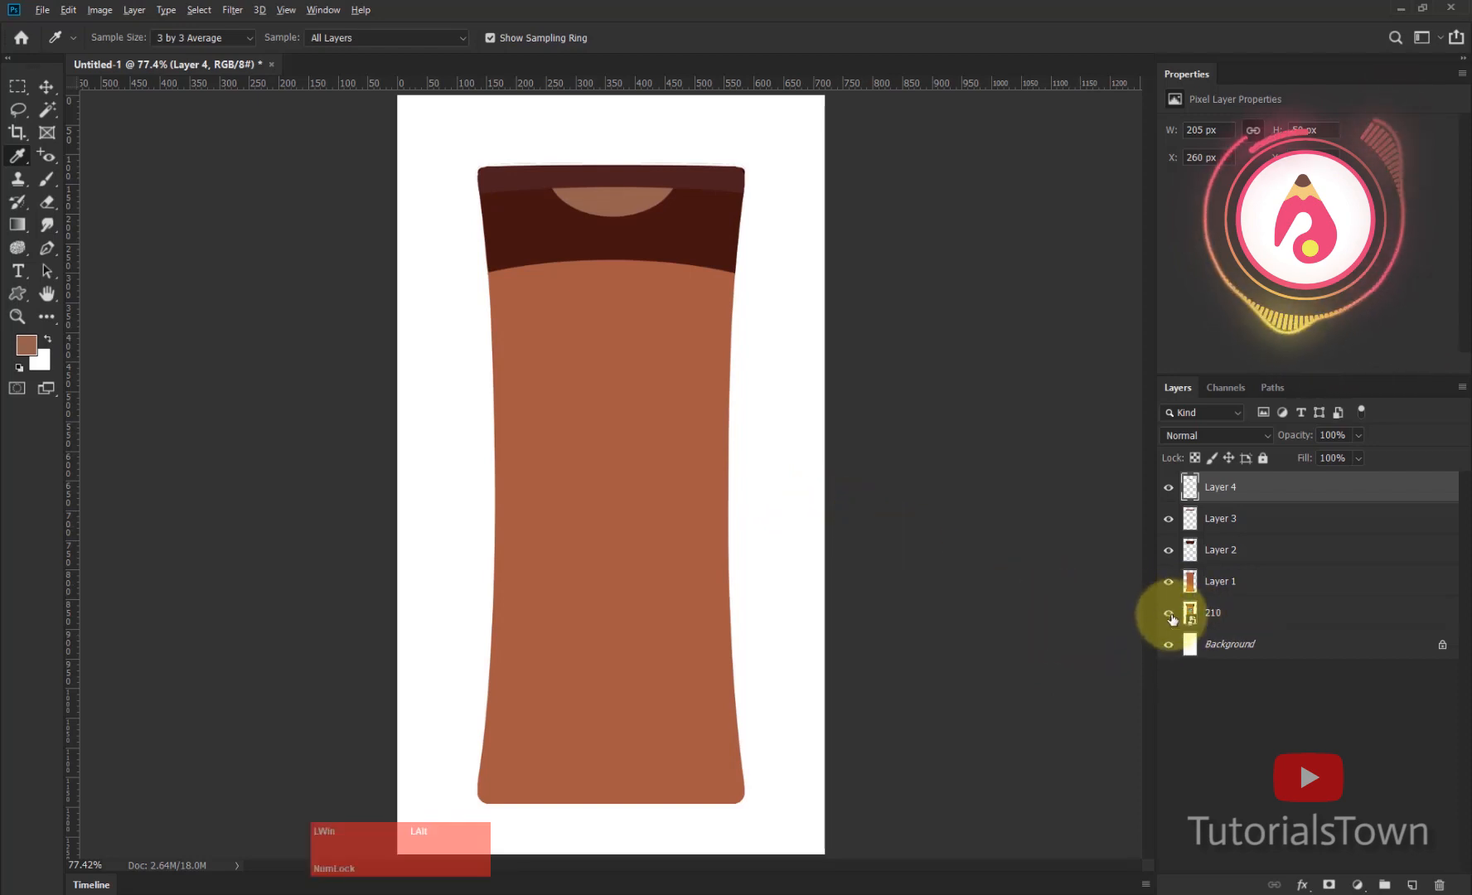
alt+click(1169, 614)
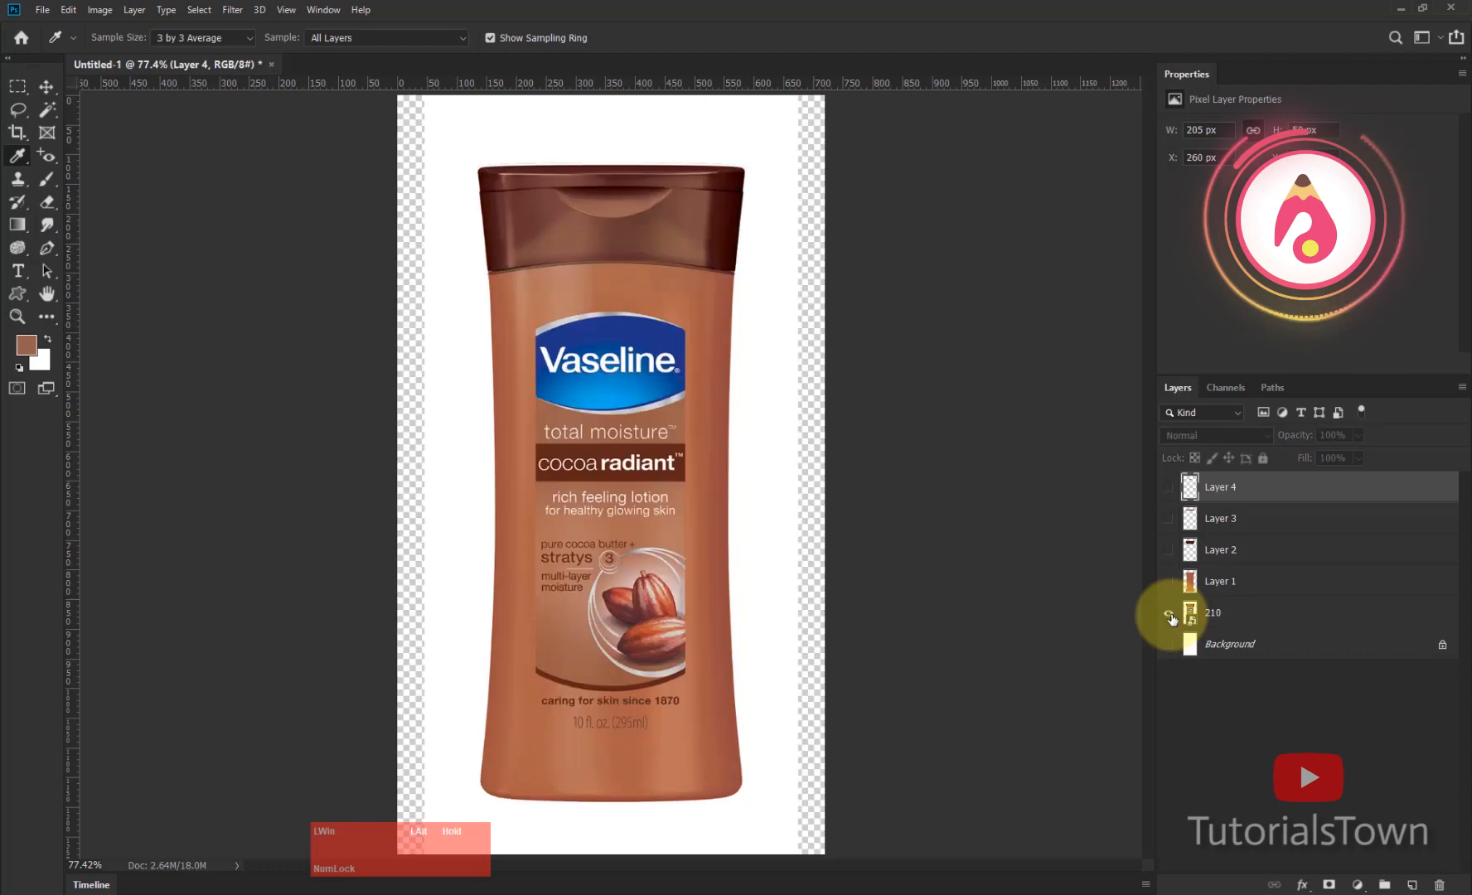
alt+click(1169, 614)
alt+click(1169, 614)
alt+click(1170, 614)
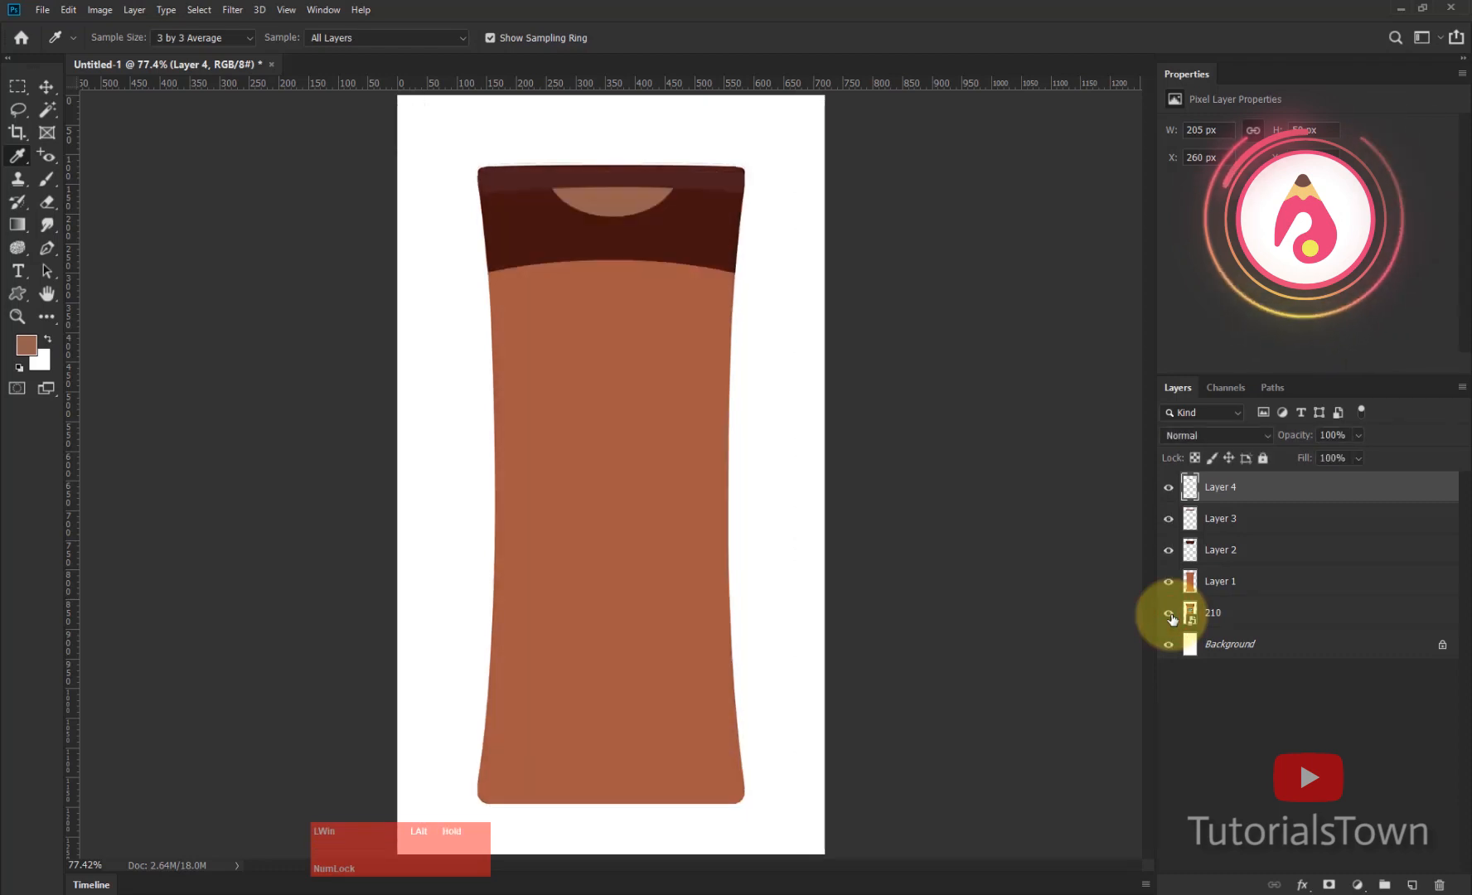
alt+click(1169, 614)
drag(531, 161, 732, 271)
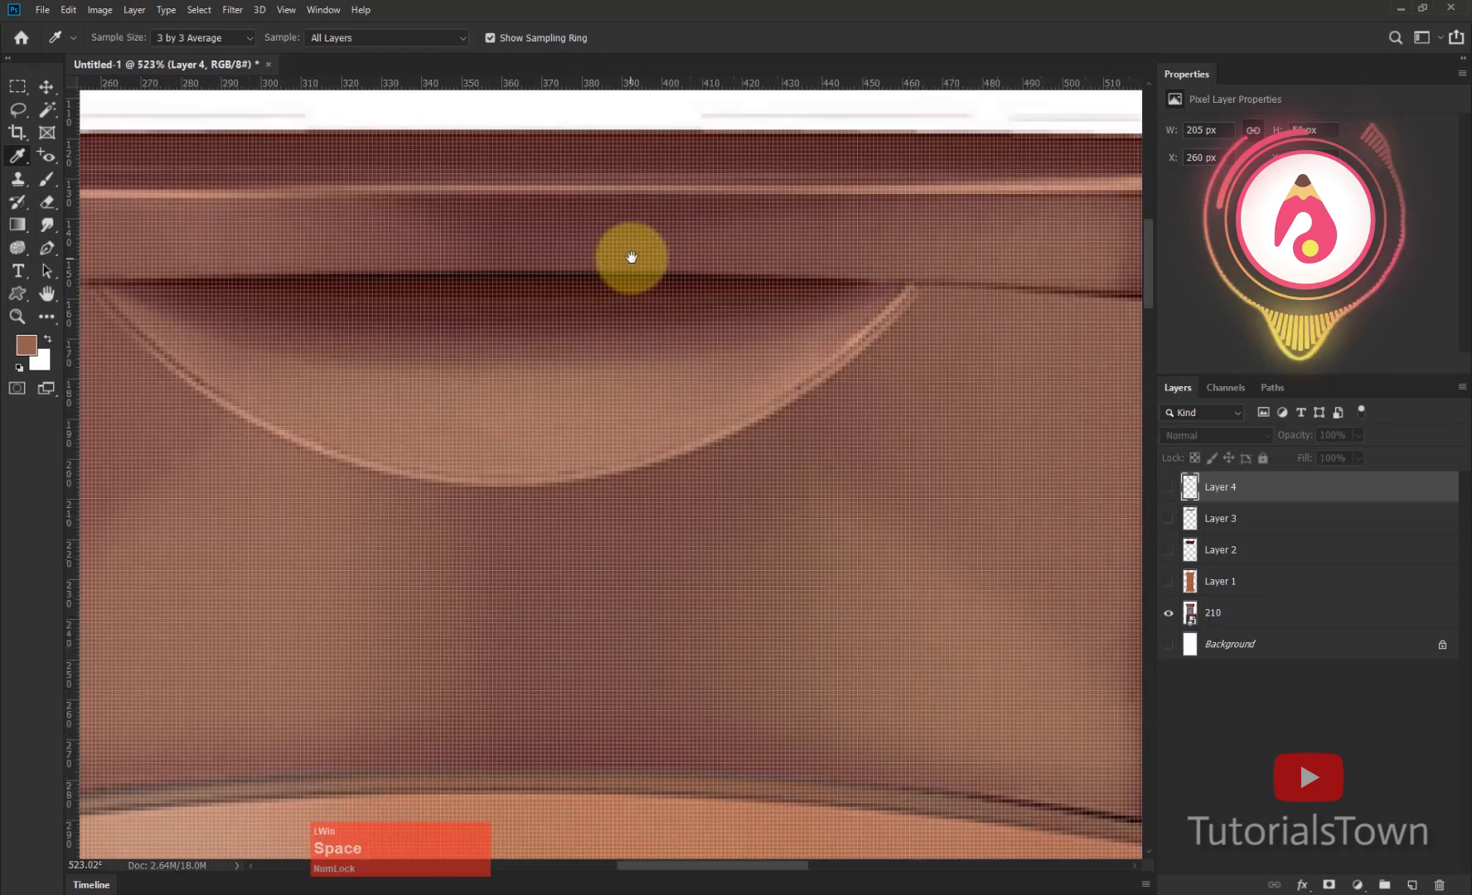
drag(443, 385, 556, 464)
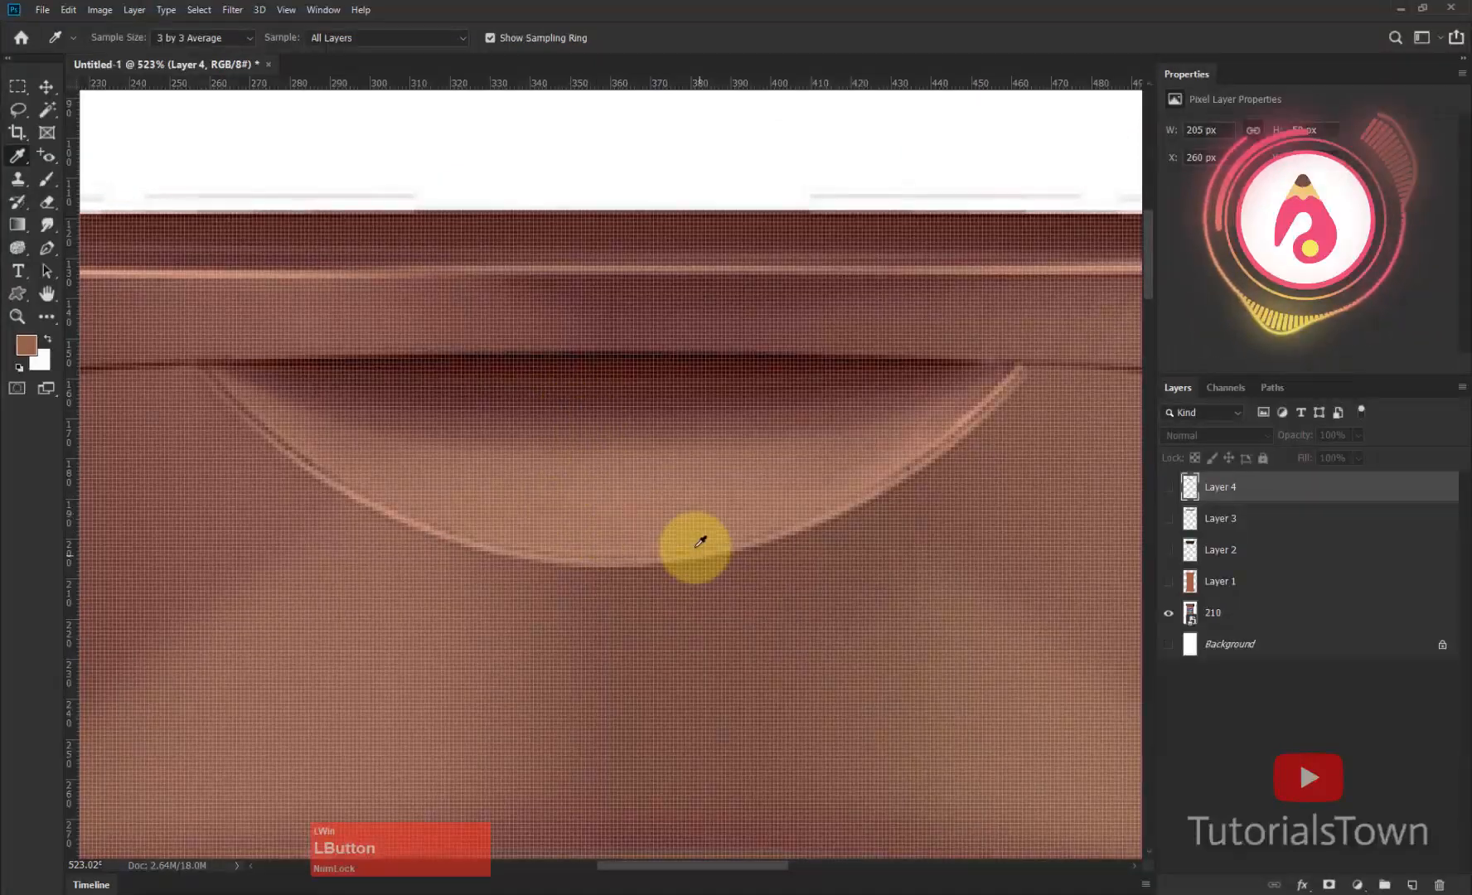
key(ctrl+0)
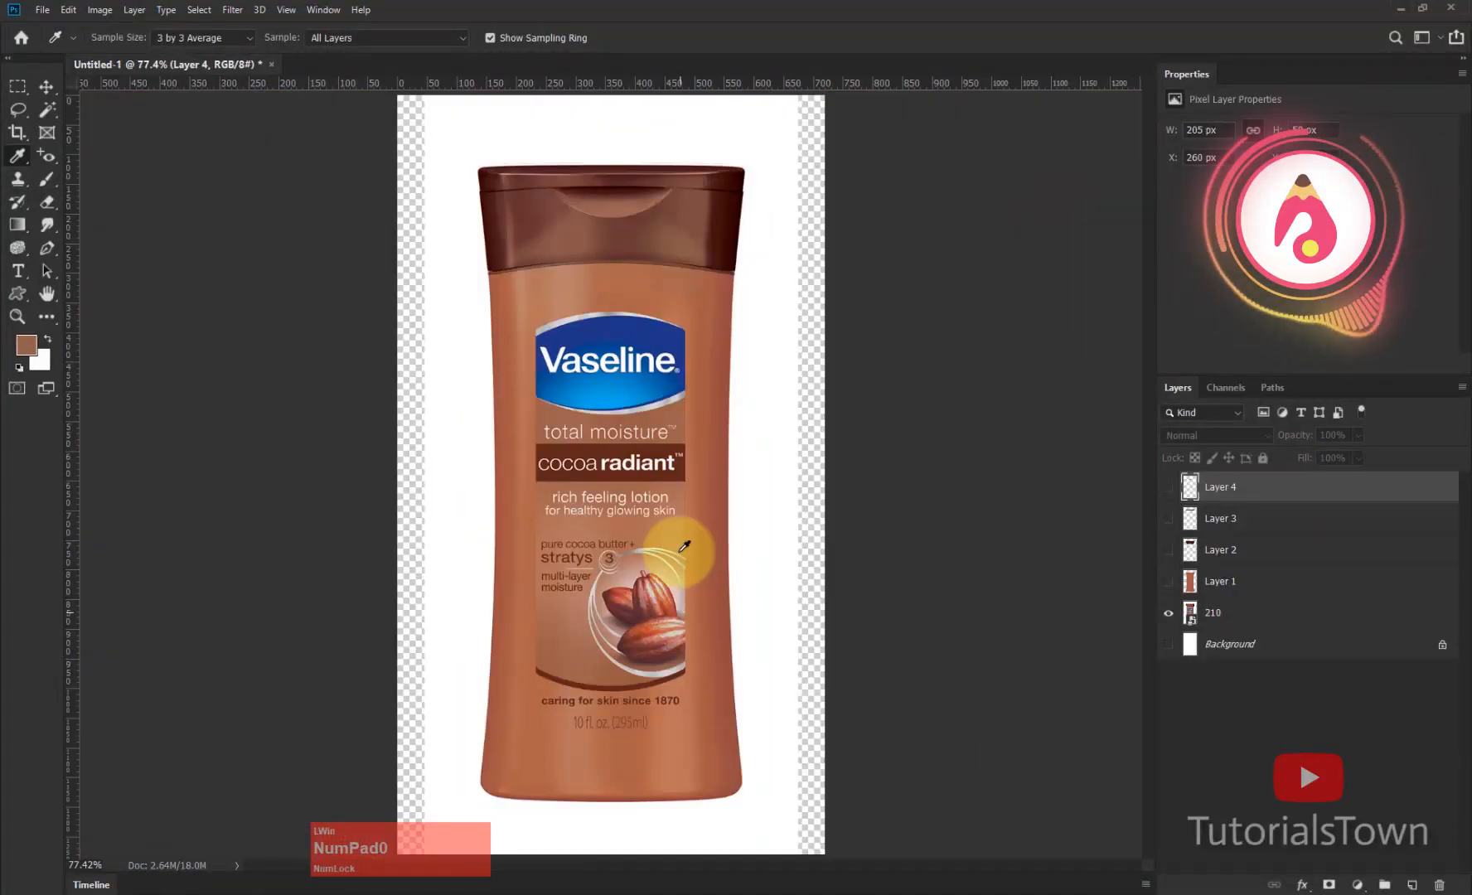
drag(497, 150, 770, 285)
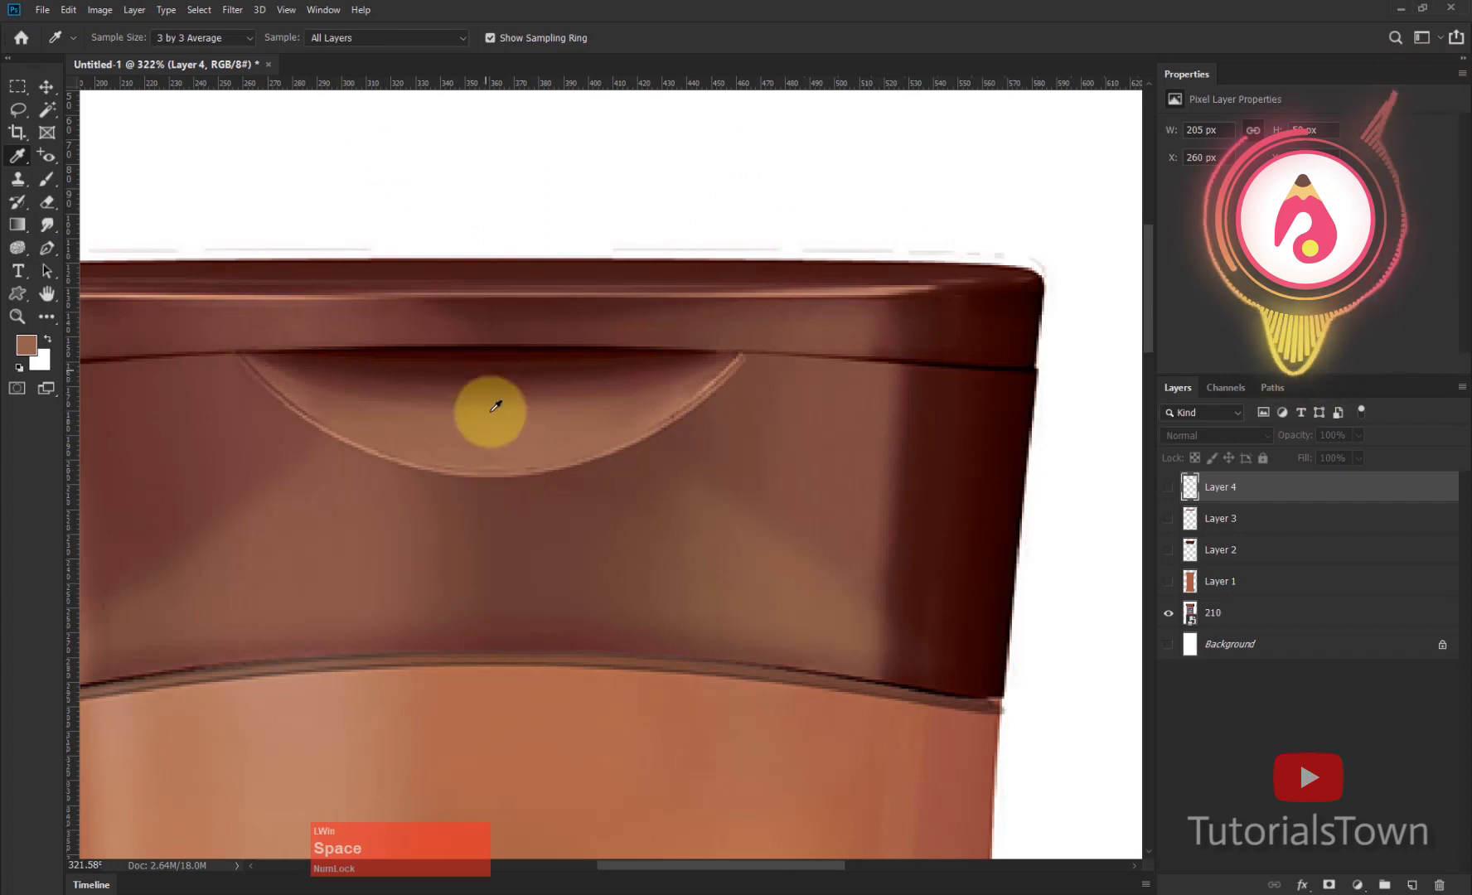
Step: Show Layer 4 over the reference and compare its flat recess fill with the shading of the reference recess
click(1168, 489)
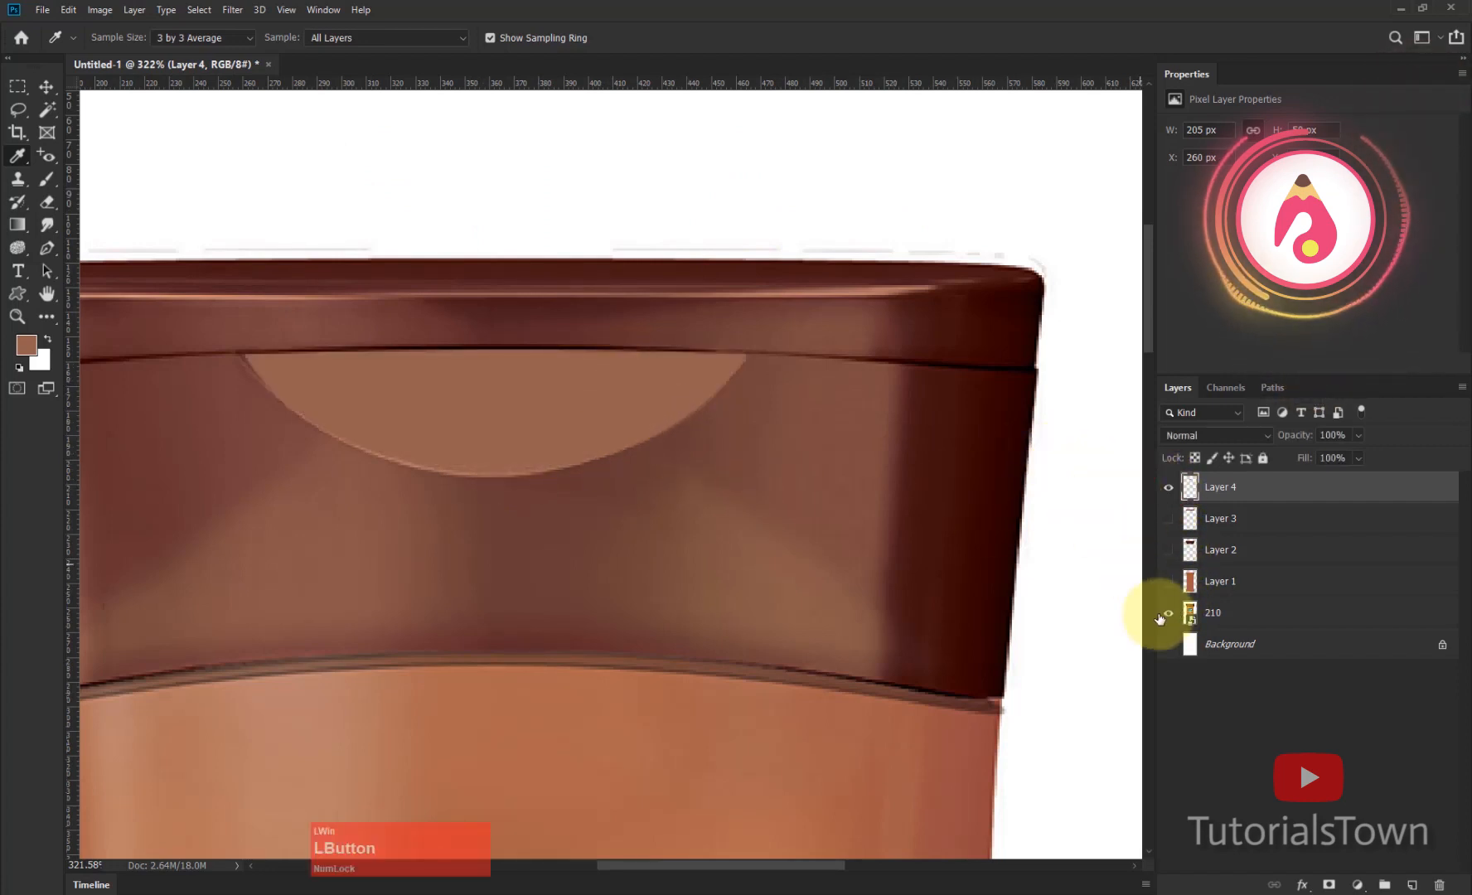
click(1167, 614)
click(1166, 614)
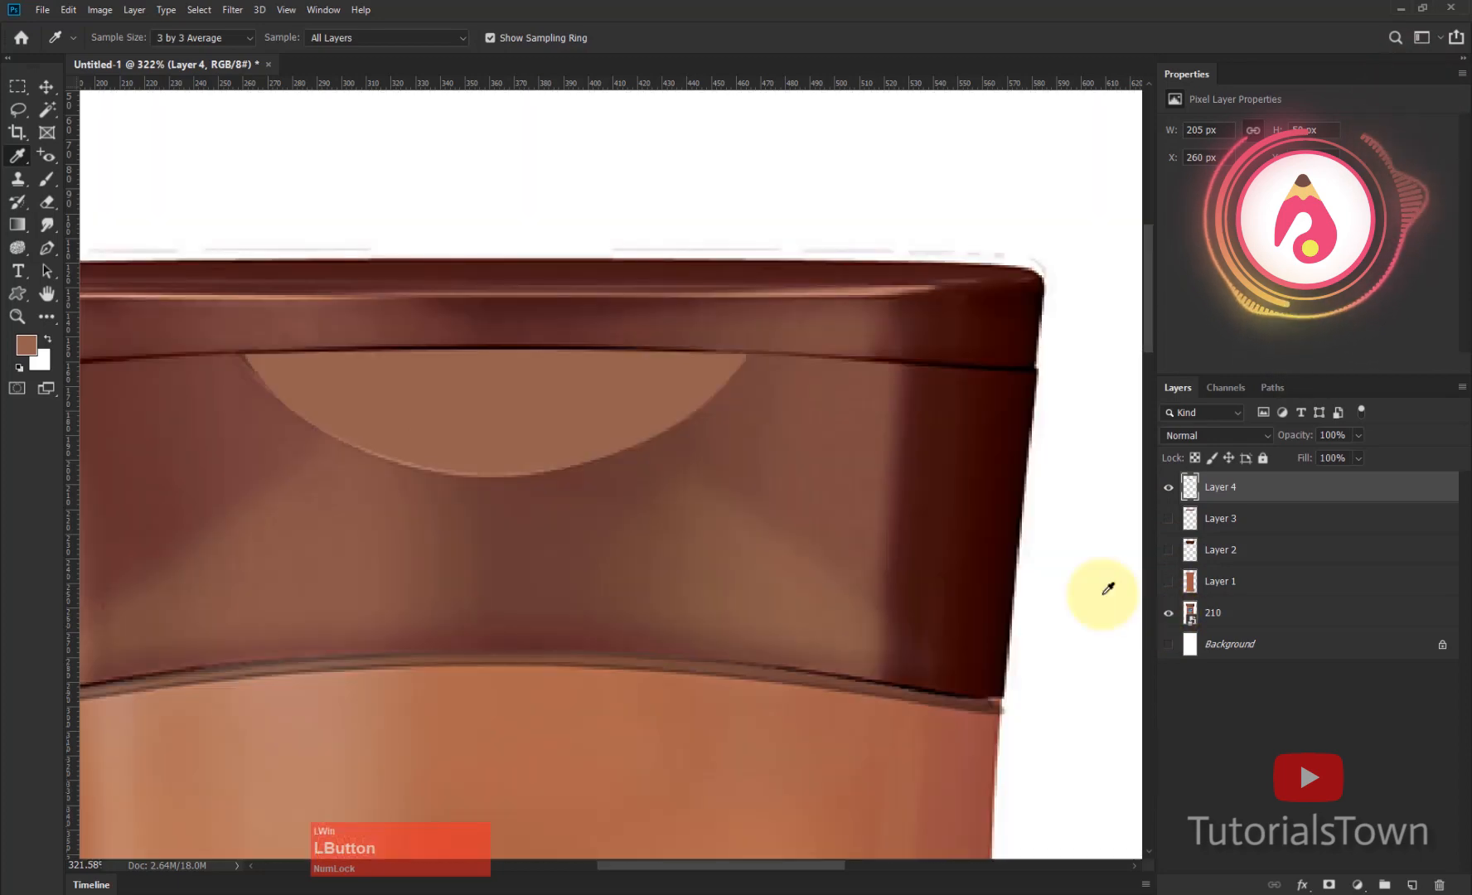
key(space)
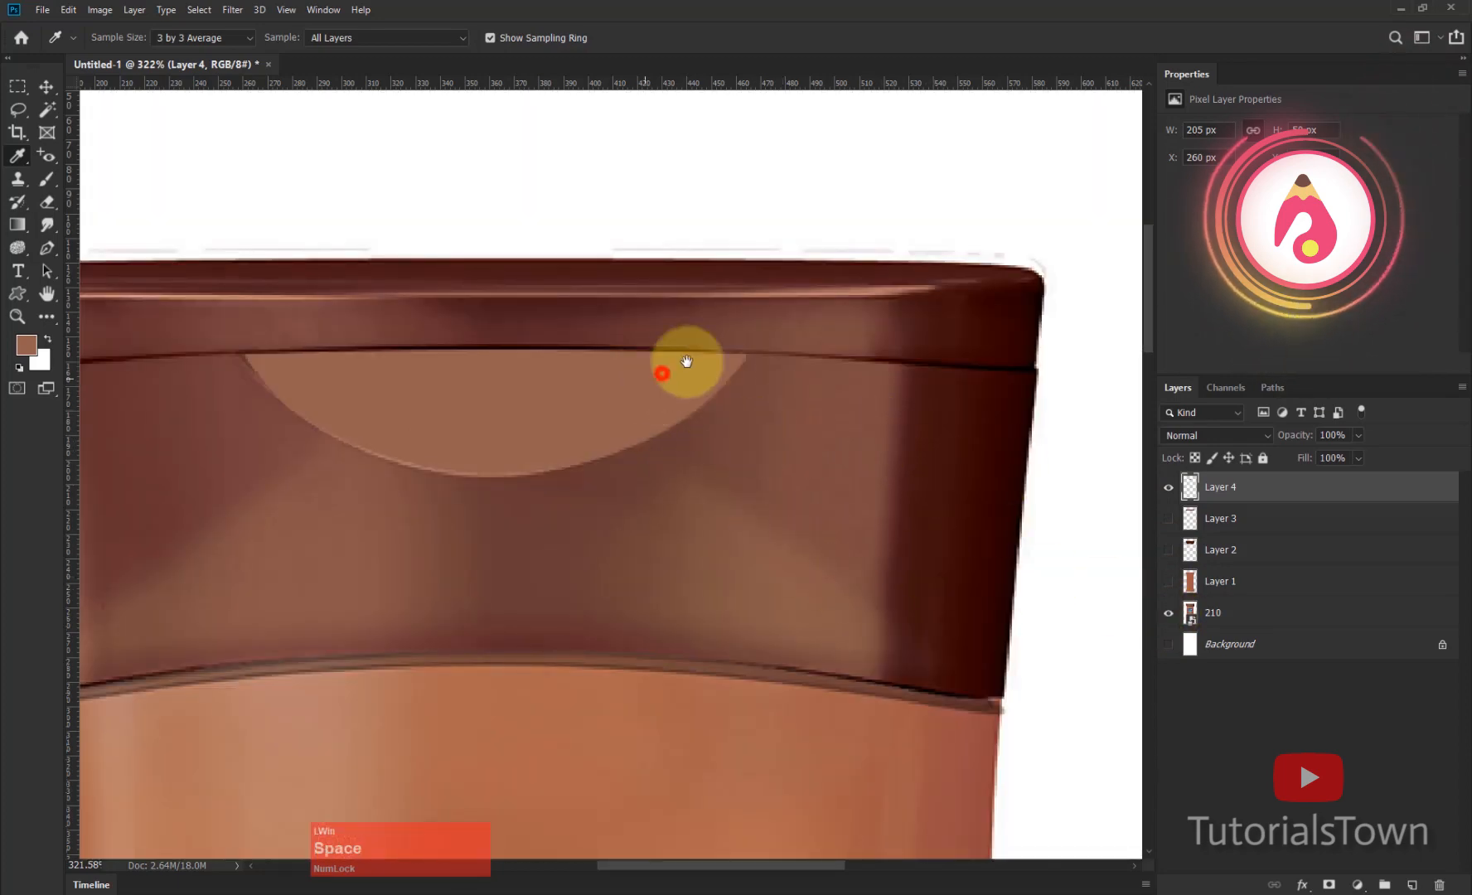
drag(683, 361, 877, 319)
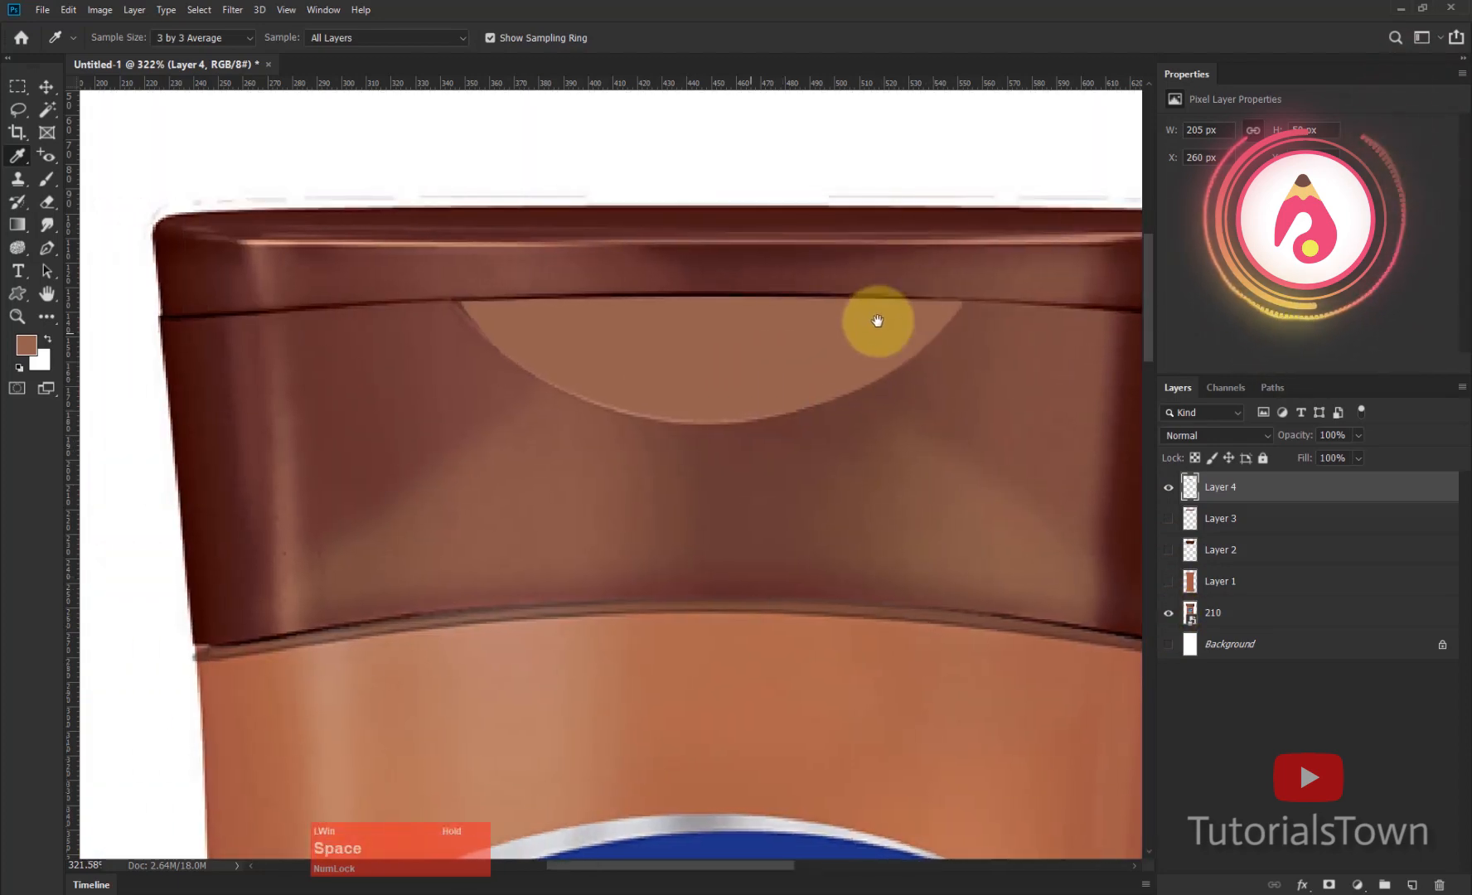
click(1171, 491)
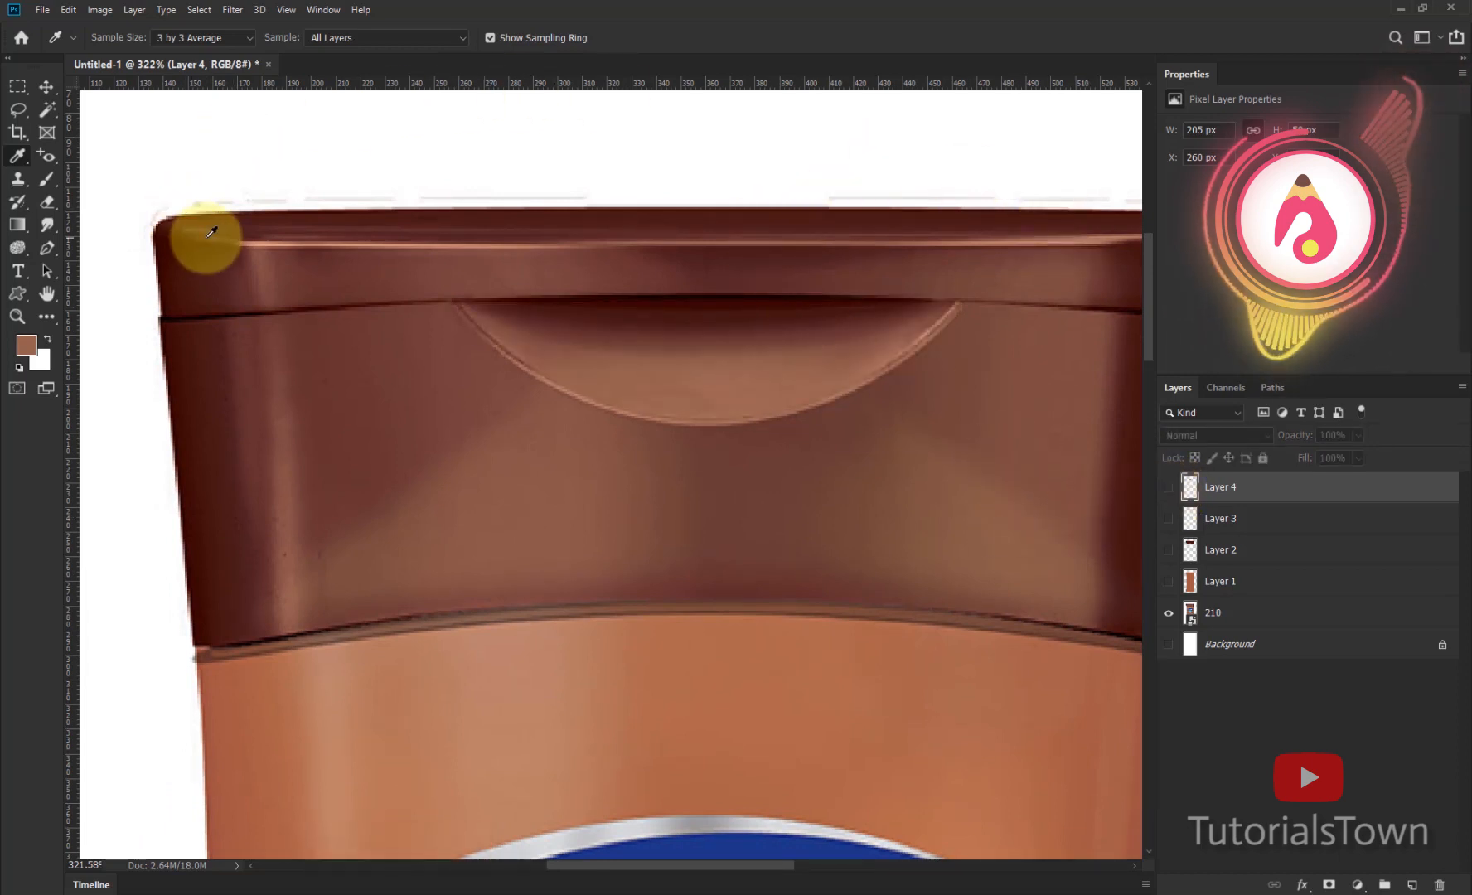
click(1169, 487)
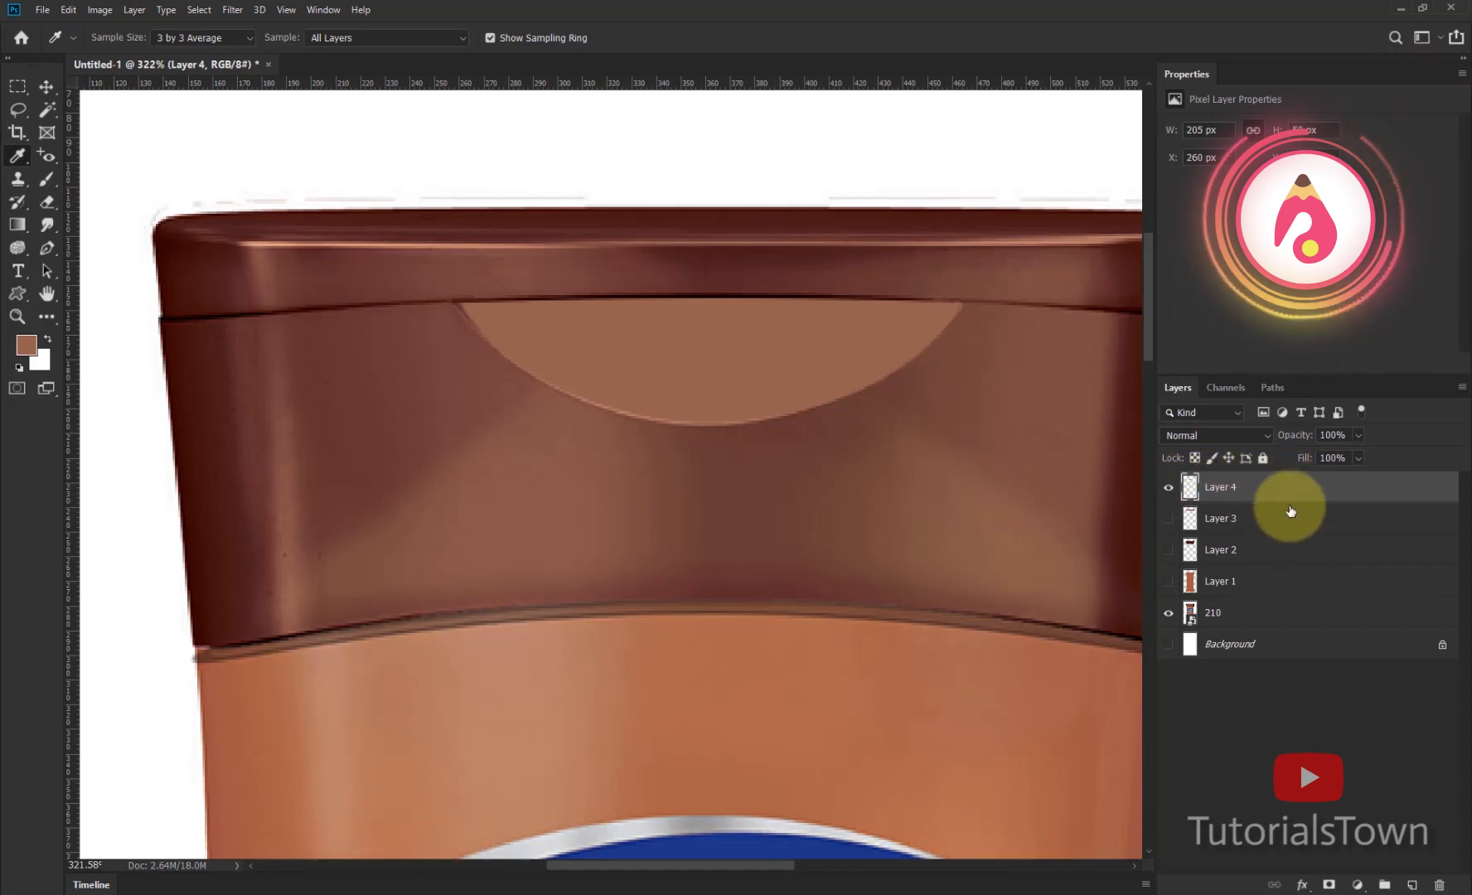
click(1170, 487)
click(1169, 488)
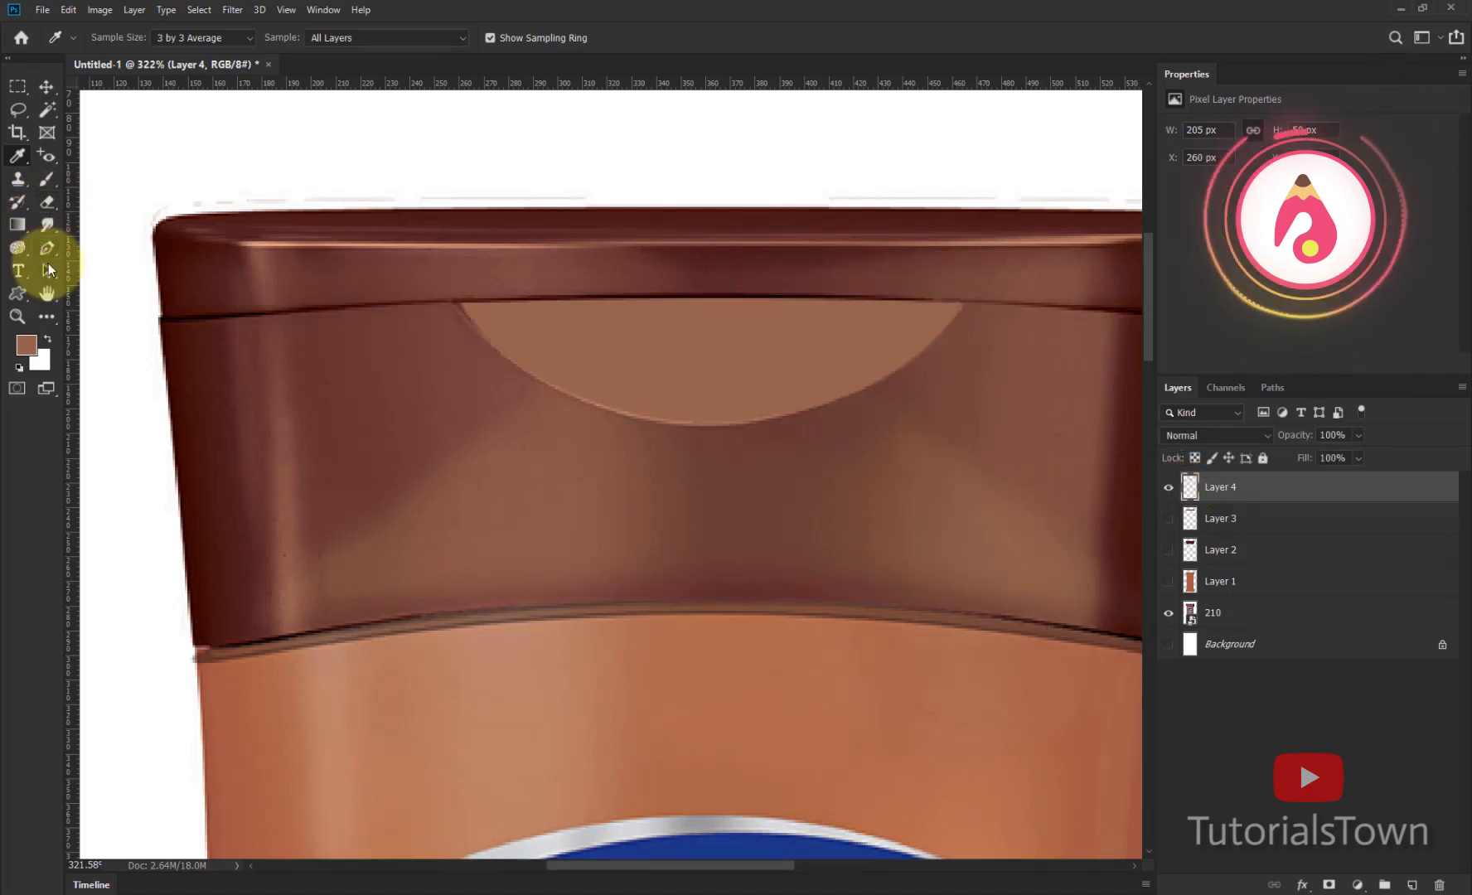
Step: Set up a radial gradient from the foreground brown to a dark brown sampled from the reference cap
click(16, 222)
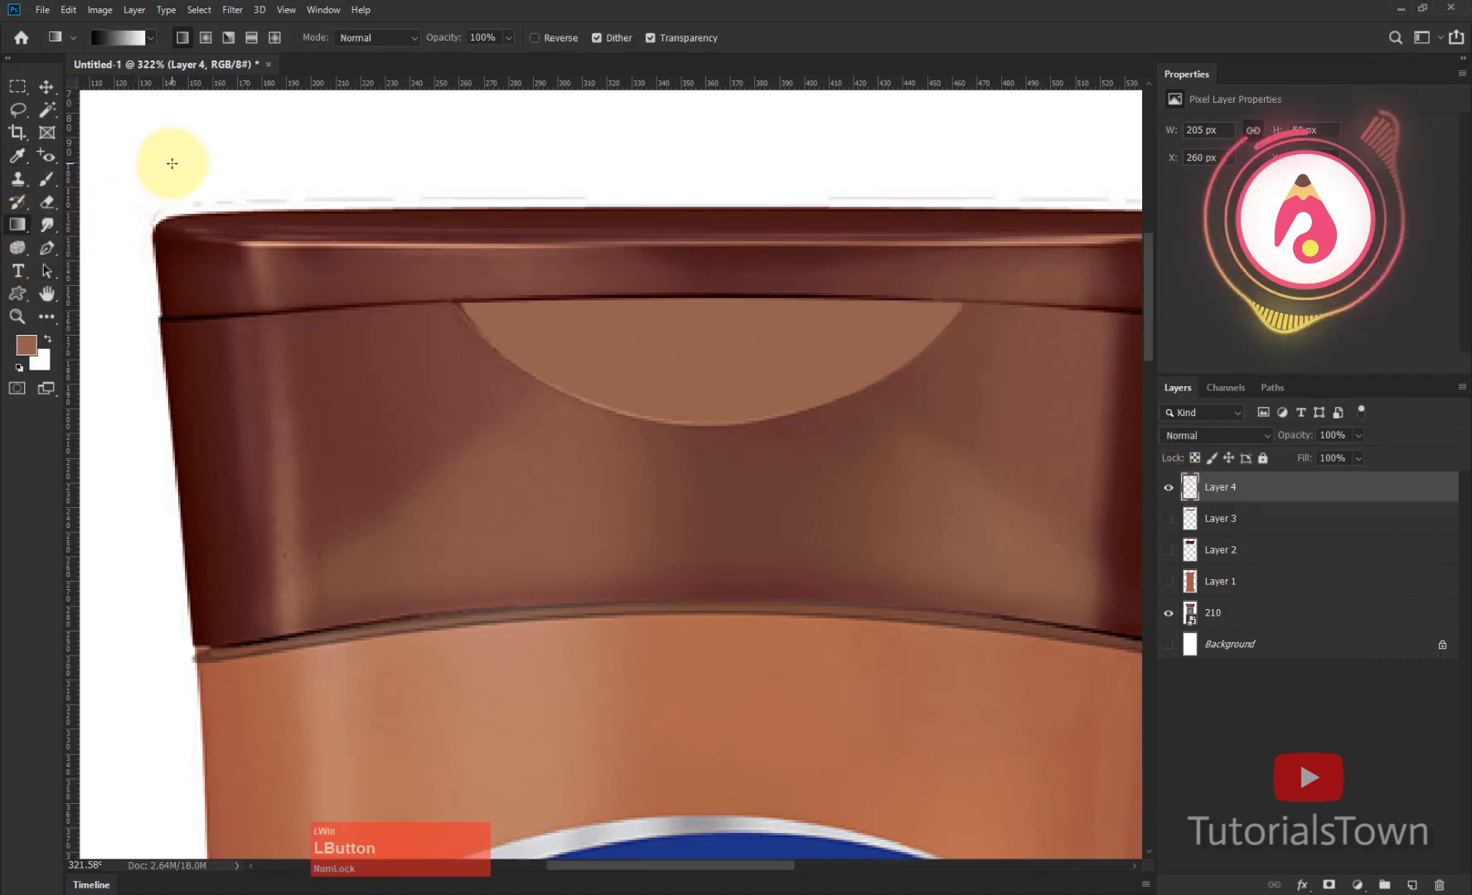
click(113, 40)
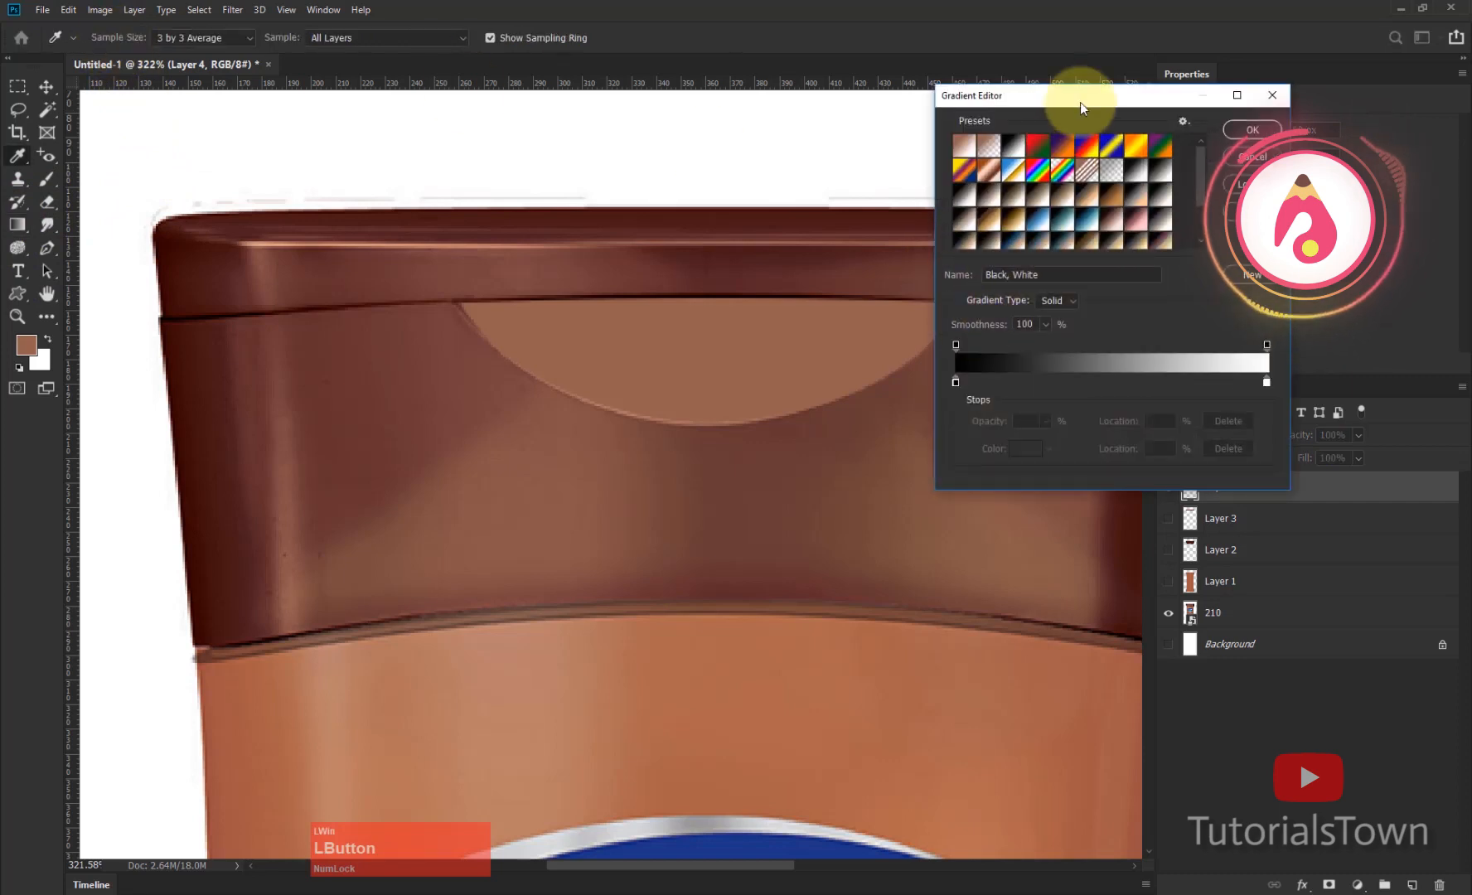
drag(1080, 101, 700, 132)
click(575, 412)
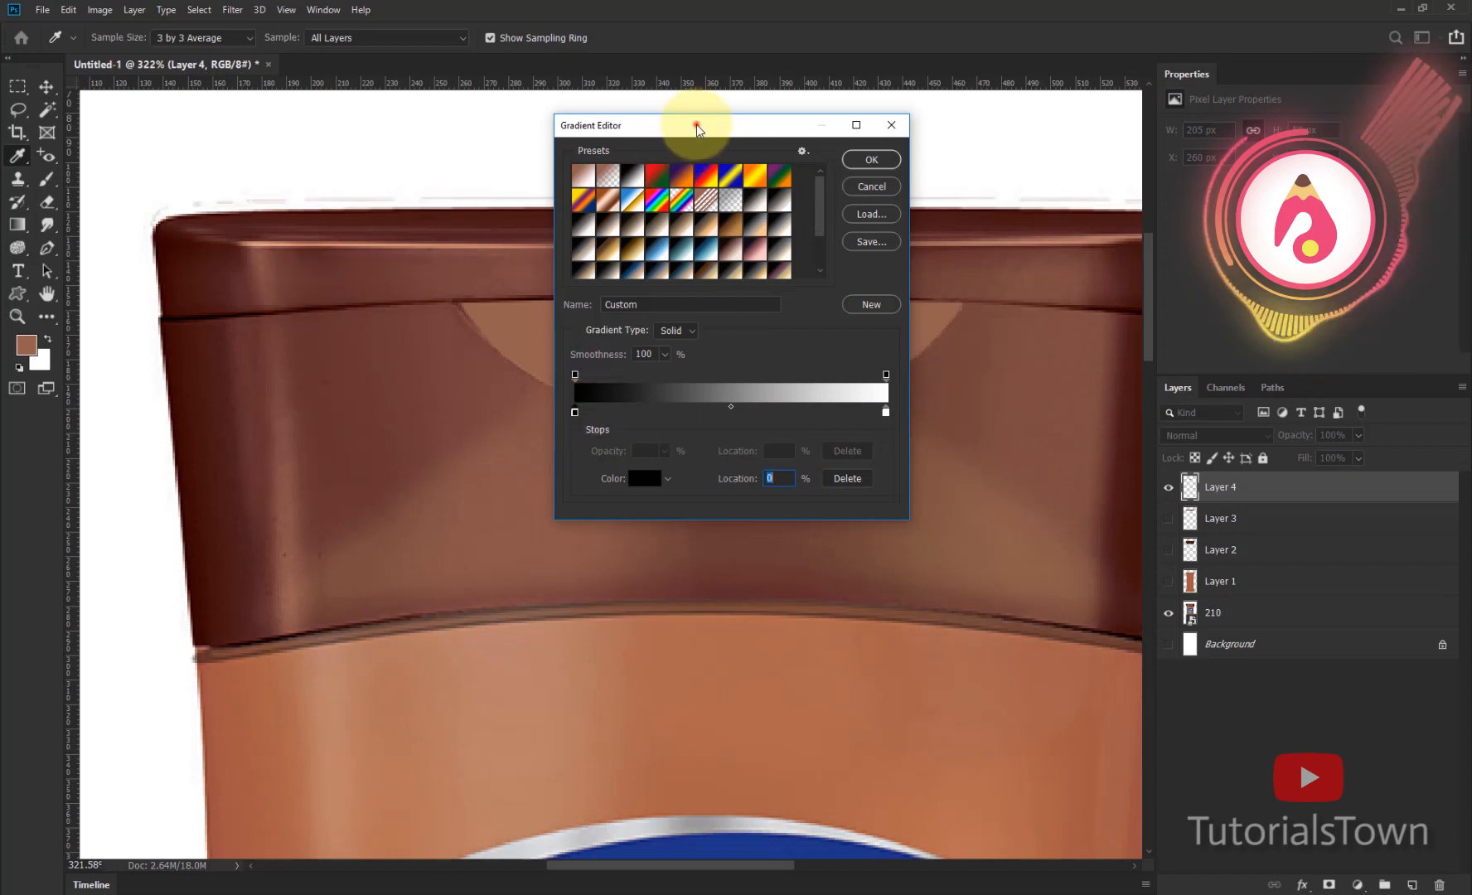
drag(695, 124, 903, 114)
click(790, 165)
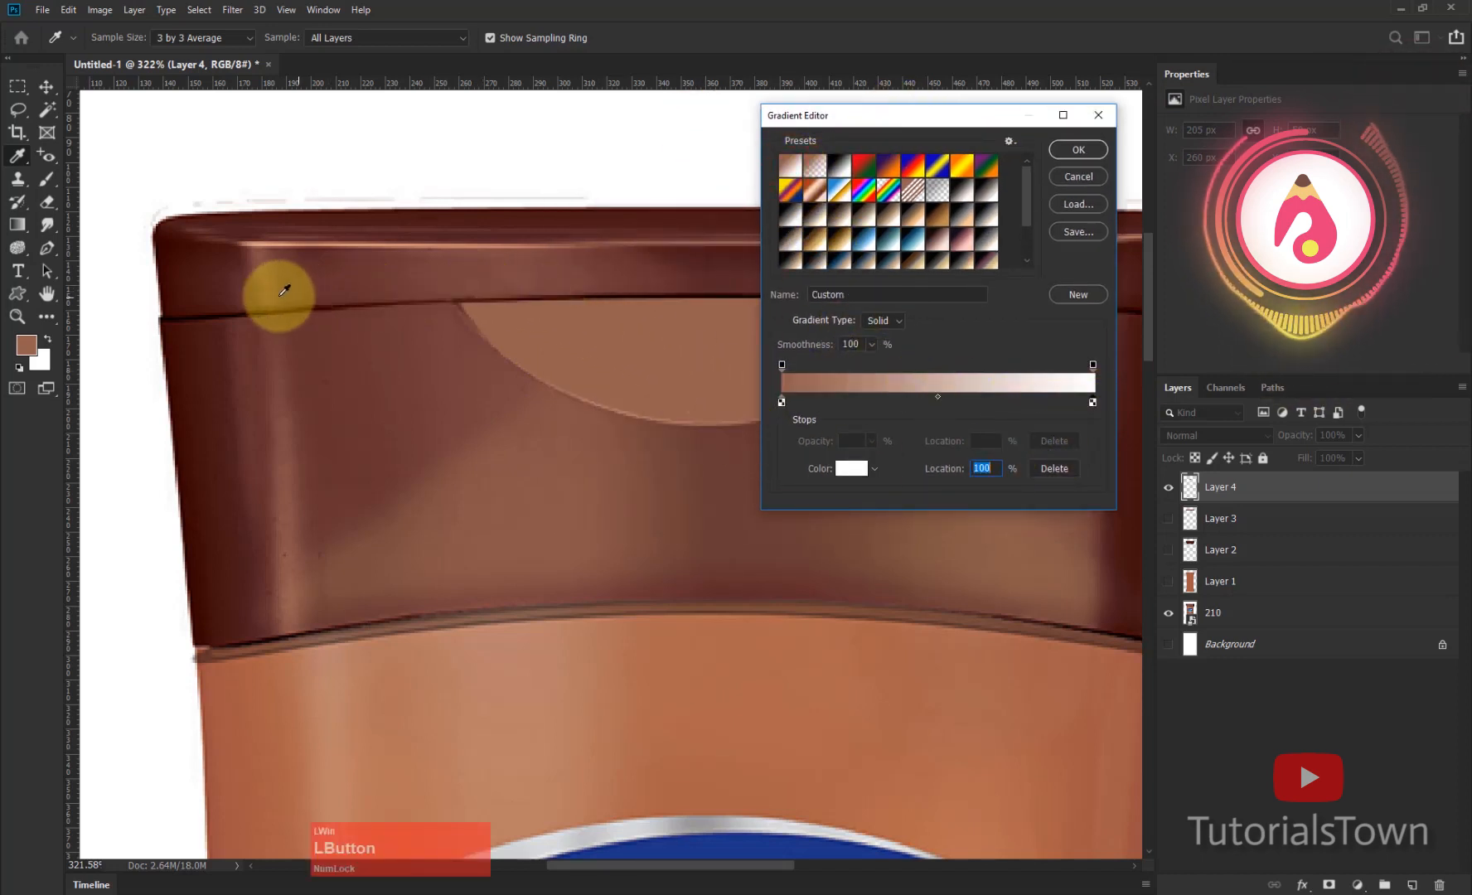
click(232, 305)
click(1078, 149)
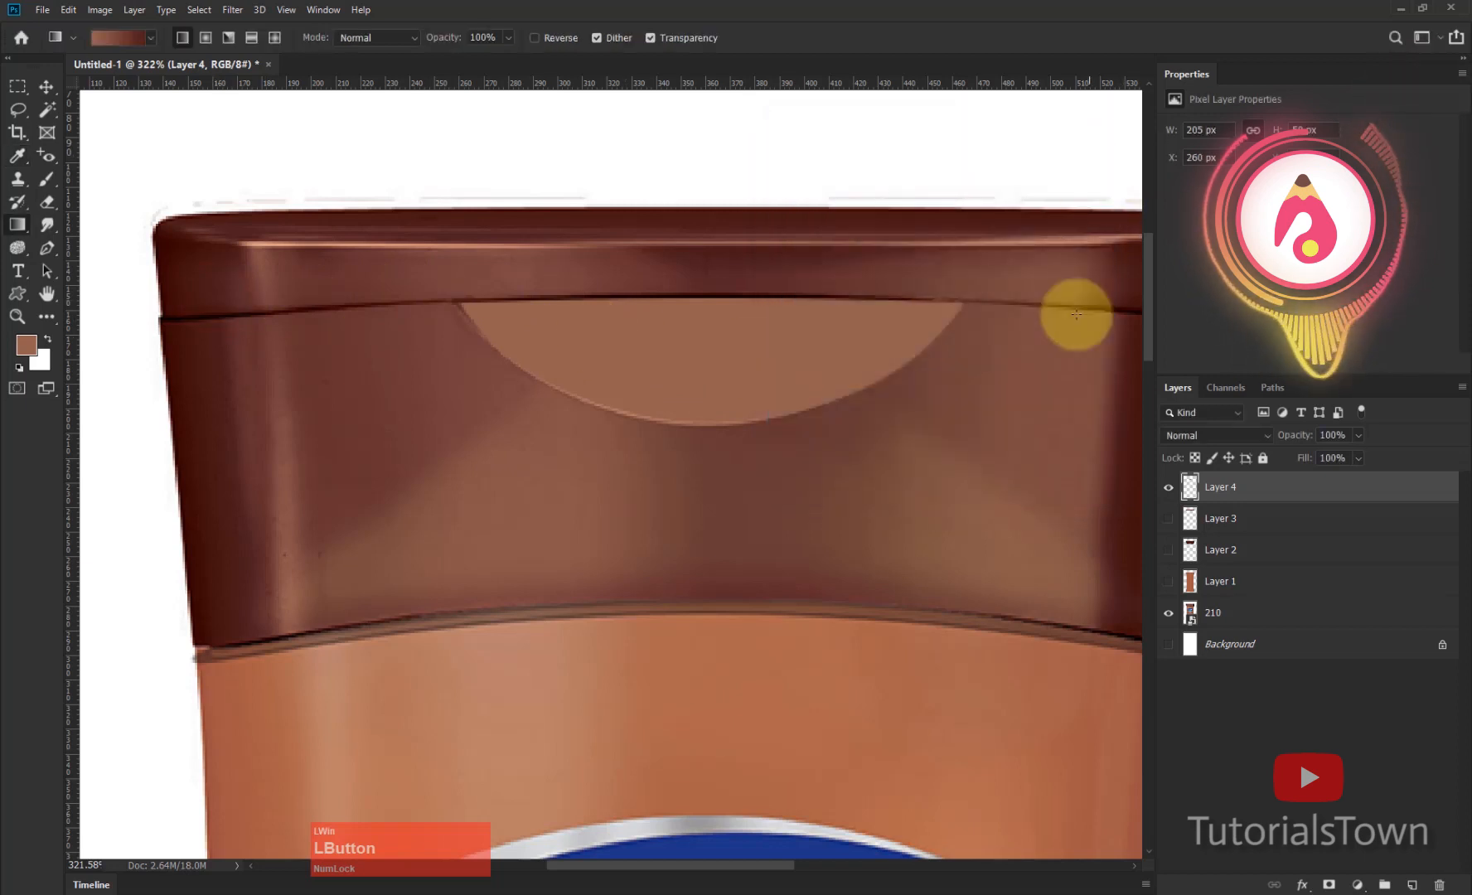
click(204, 38)
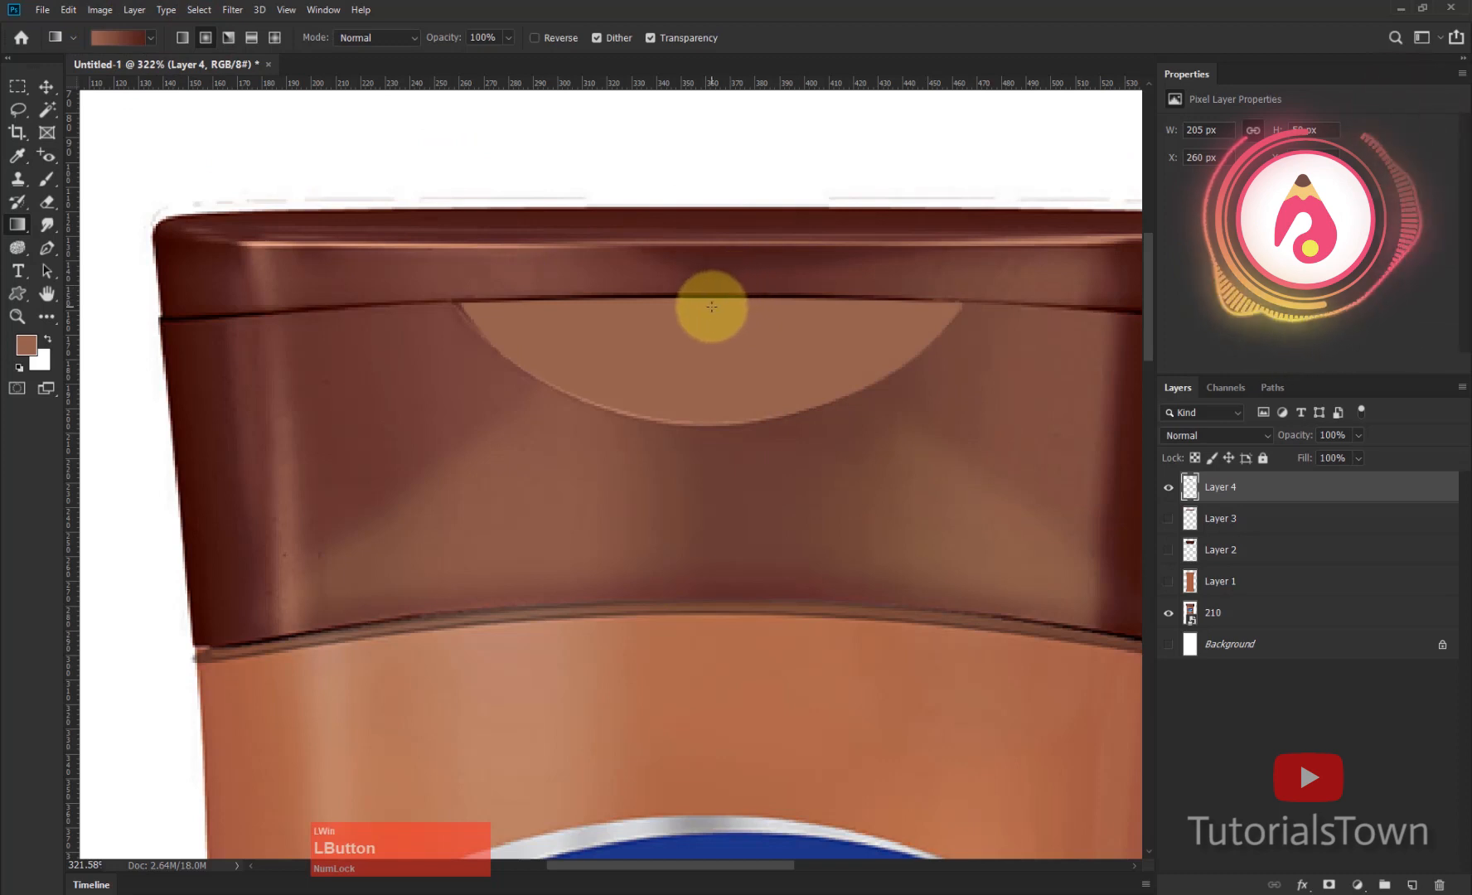
Step: Try to shade the thumb recess on Layer 4 with the radial gradient, and undo it
drag(709, 298, 694, 380)
key(ctrl+z)
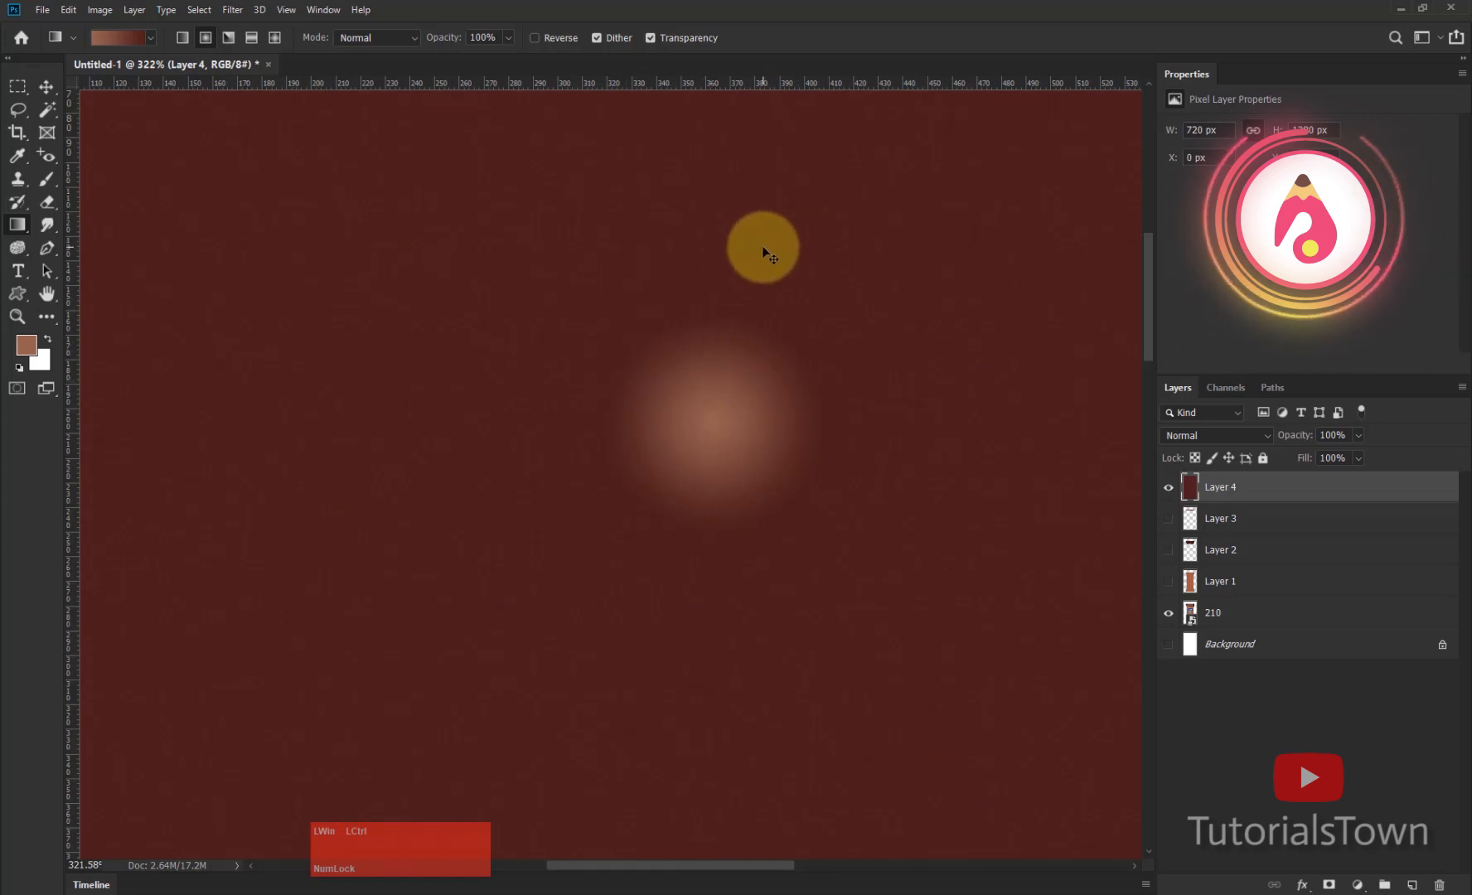
key(ctrl+z)
Step: Reverse the gradient, undo its trial fill on Layer 4, and lock the layer's transparent pixels
click(552, 38)
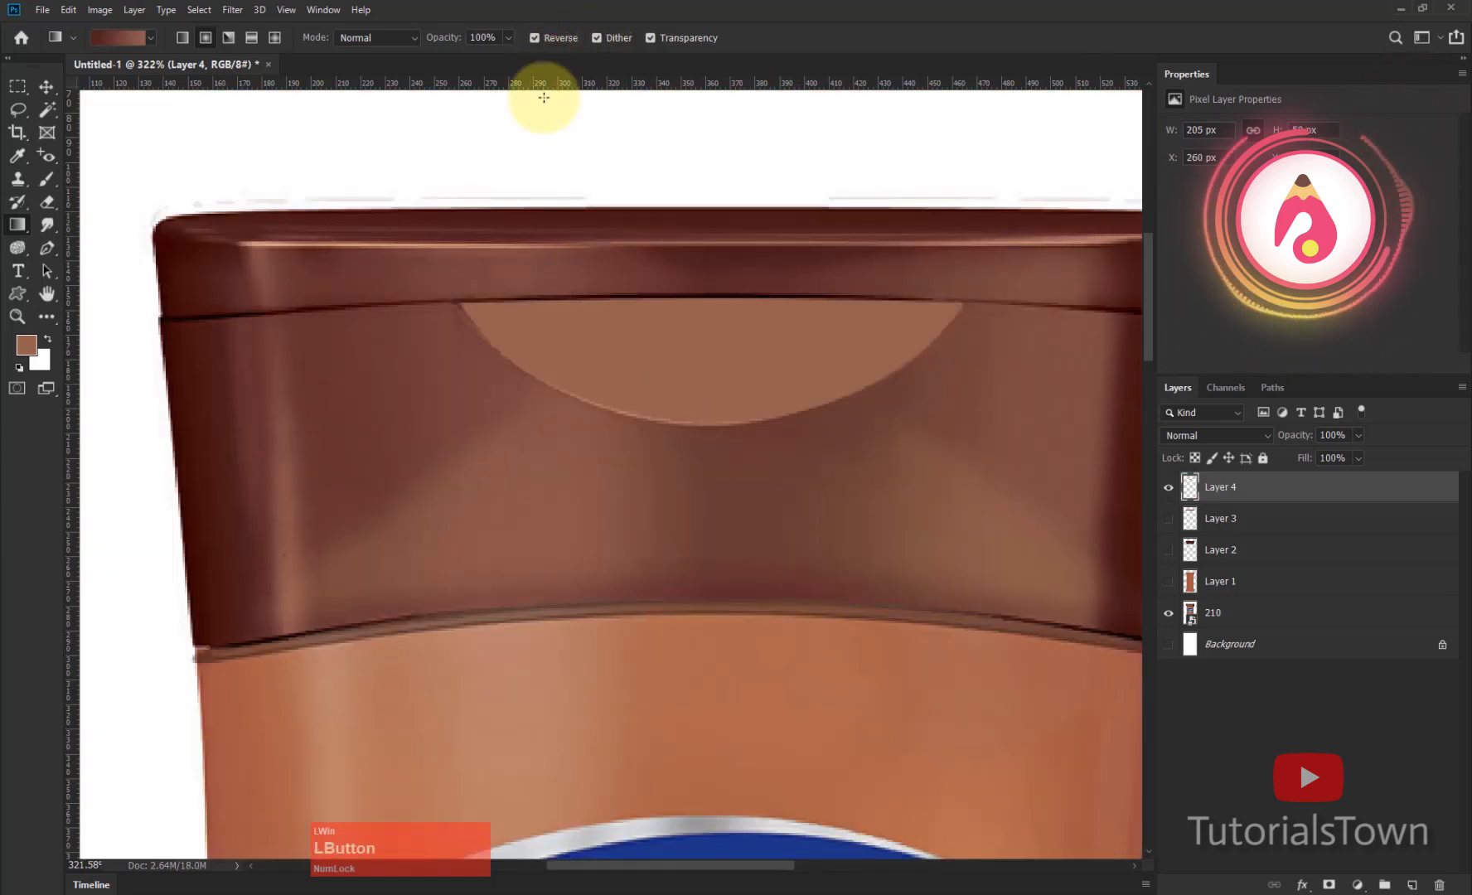
drag(690, 319, 673, 327)
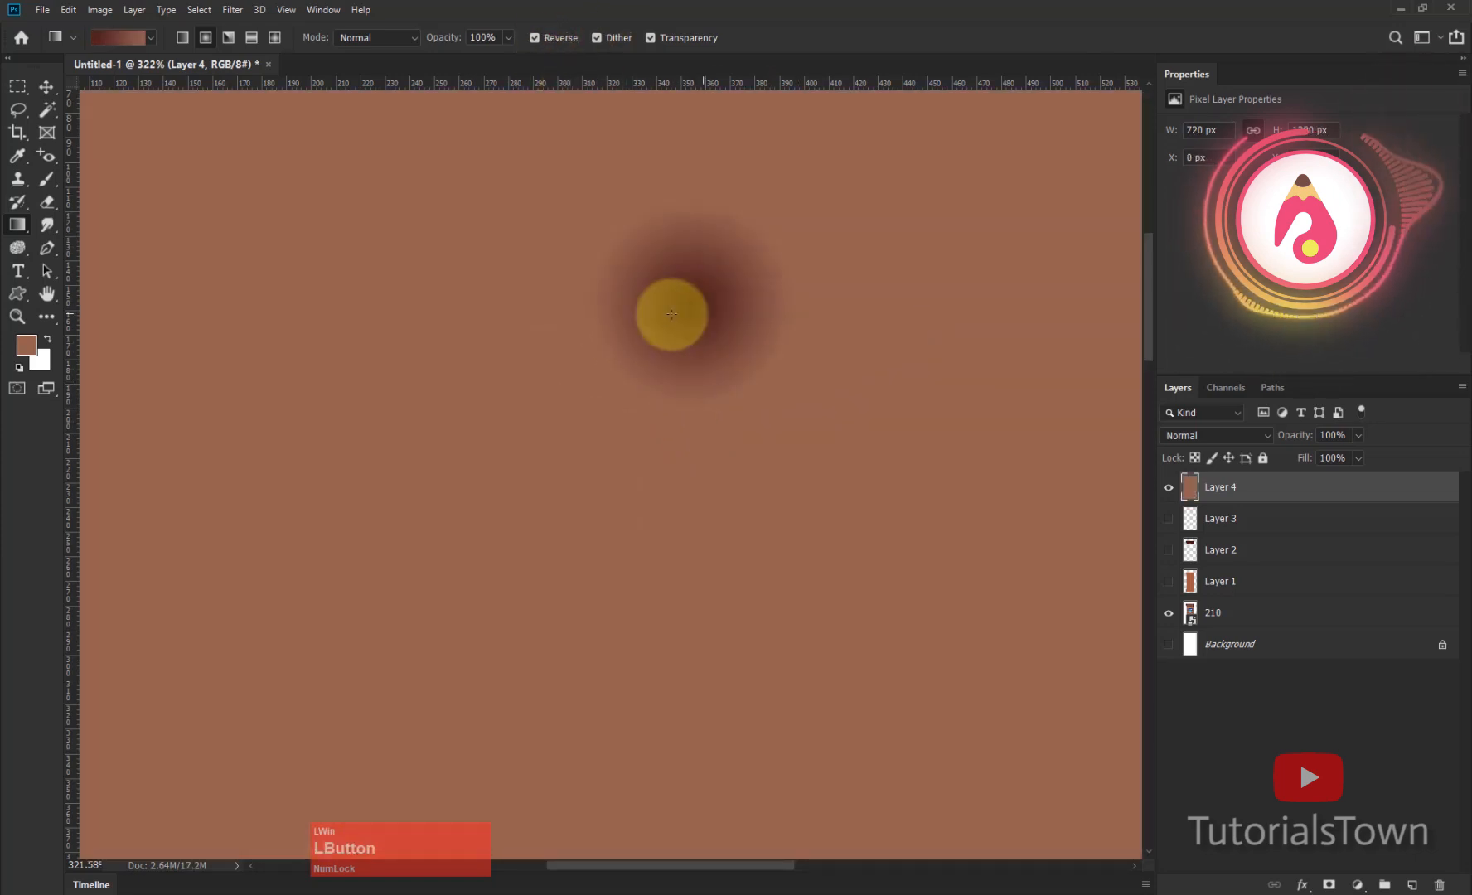
key(ctrl+z)
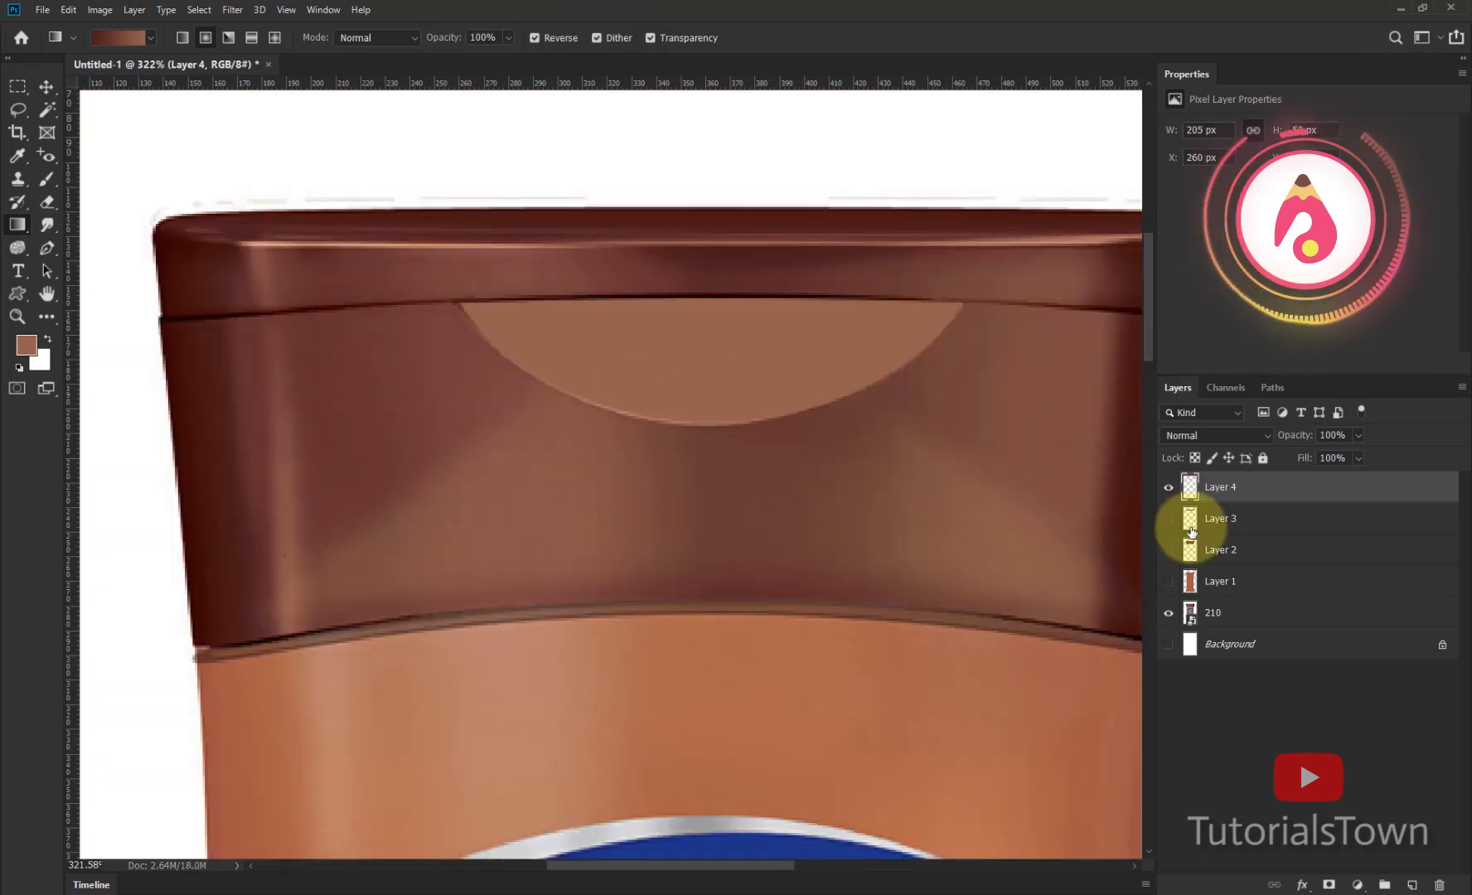
click(1194, 458)
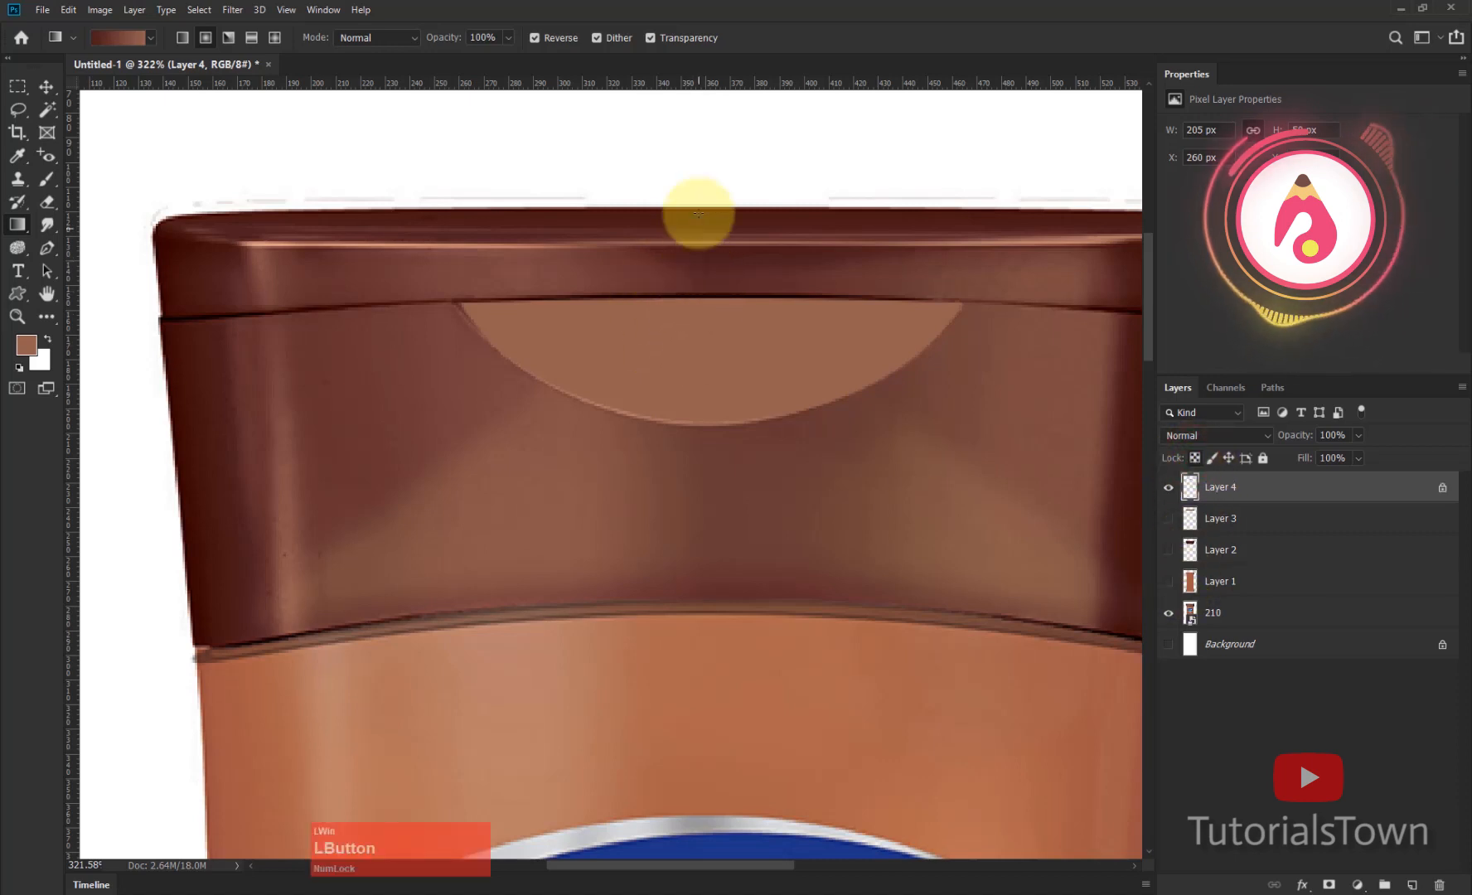
Step: Shade the thumb recess on Layer 4 with the reversed radial gradient, darkening its upper middle towards lighter brown at the rim
drag(699, 148, 711, 383)
drag(673, 125, 684, 381)
drag(709, 181, 711, 383)
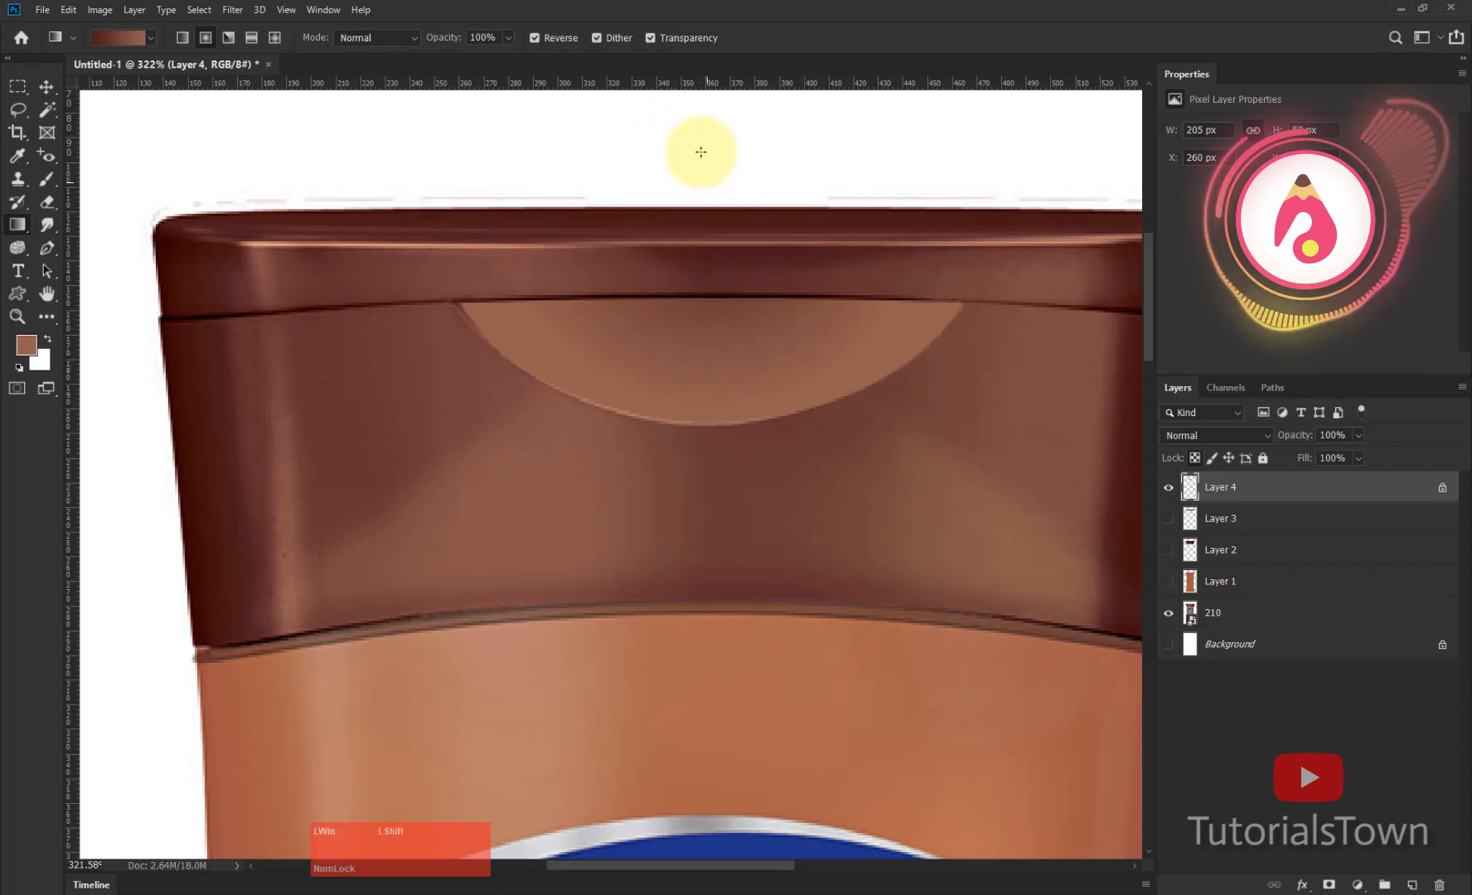
mouse_move(696, 141)
mouse_down()
mouse_move(716, 515)
mouse_move(692, 306)
mouse_up()
drag(683, 135, 679, 564)
drag(709, 317, 719, 610)
drag(757, 296, 764, 704)
drag(709, 391, 712, 667)
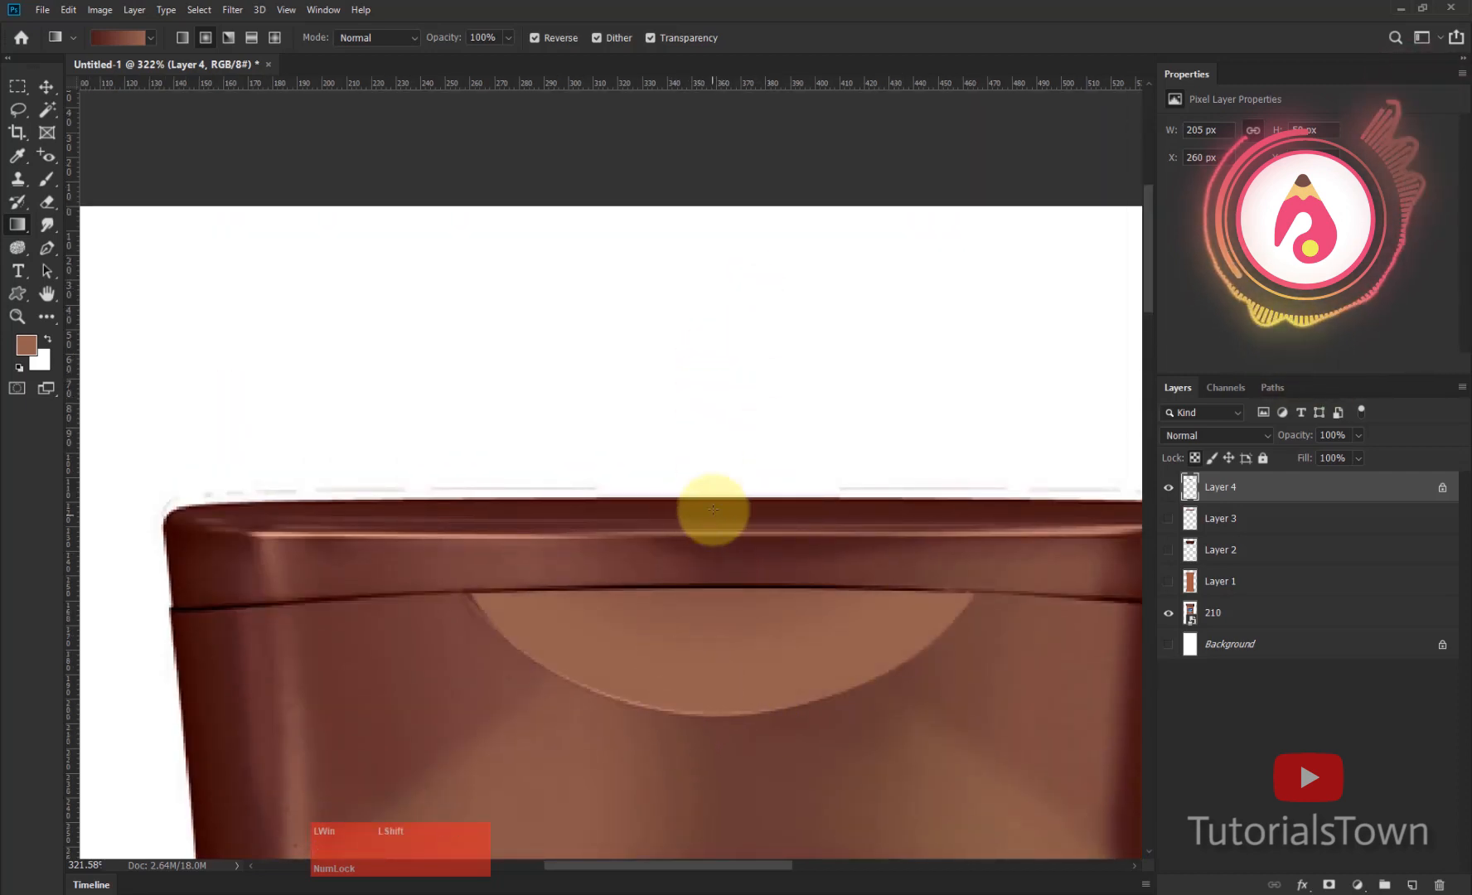
drag(712, 509, 709, 766)
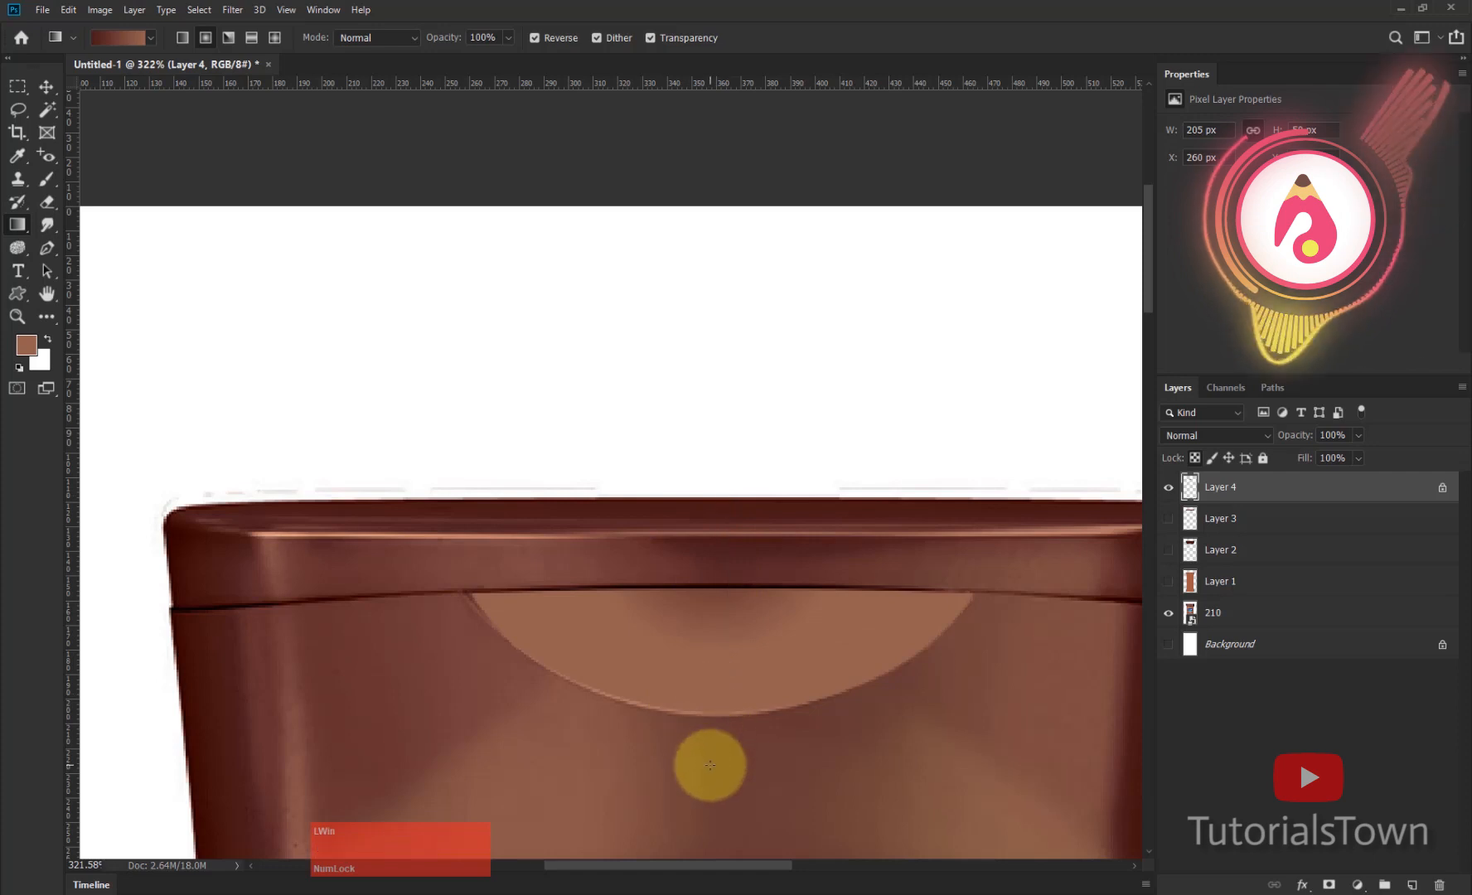
Step: Show Layers 1 to 3 and check the shaded thumb recess against the cap and lid
key(ctrl+0)
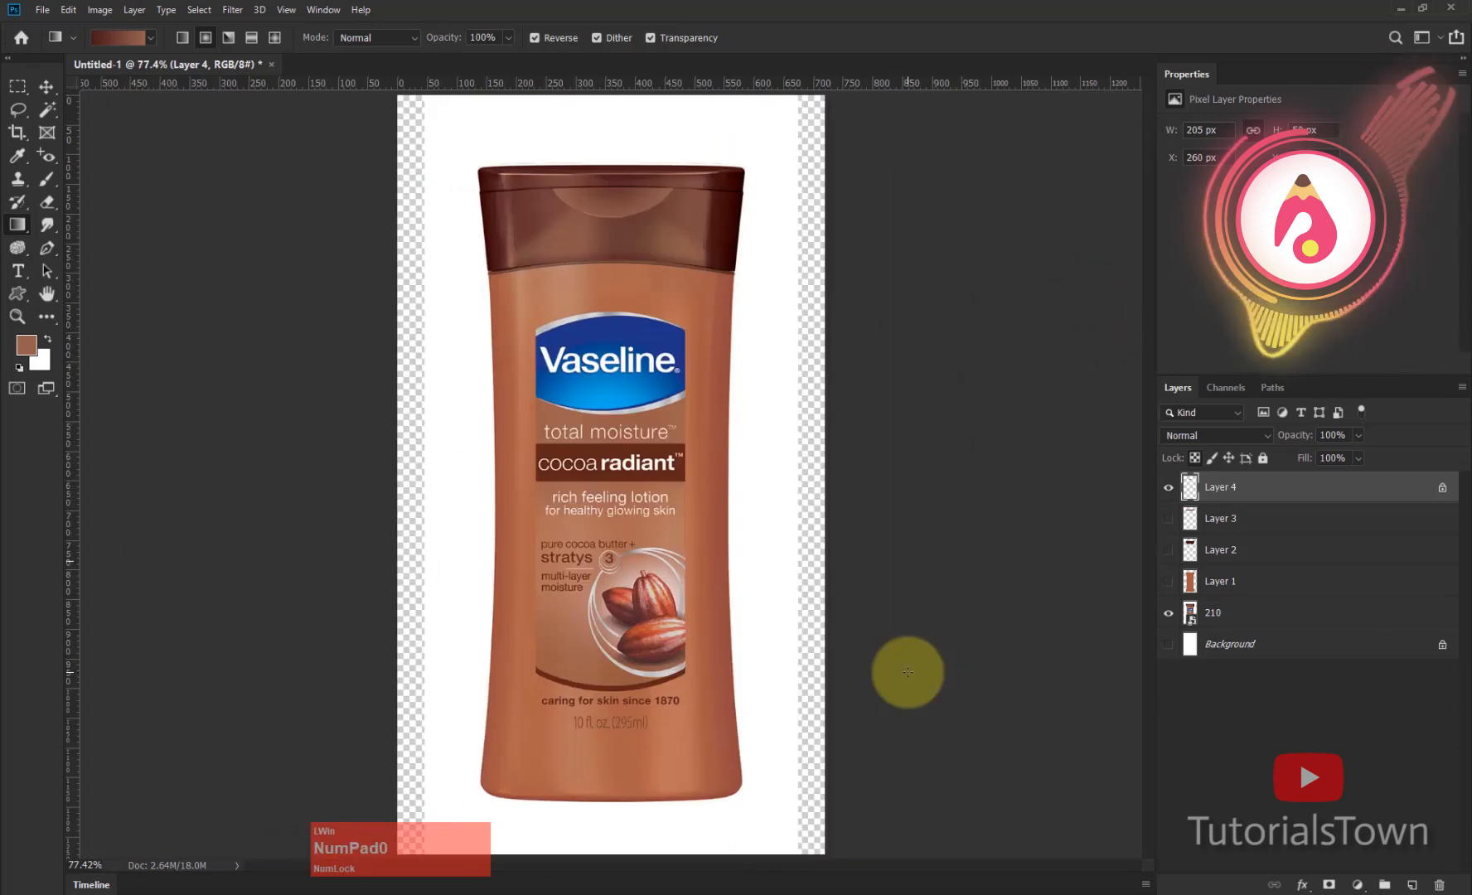
drag(1166, 522, 1169, 575)
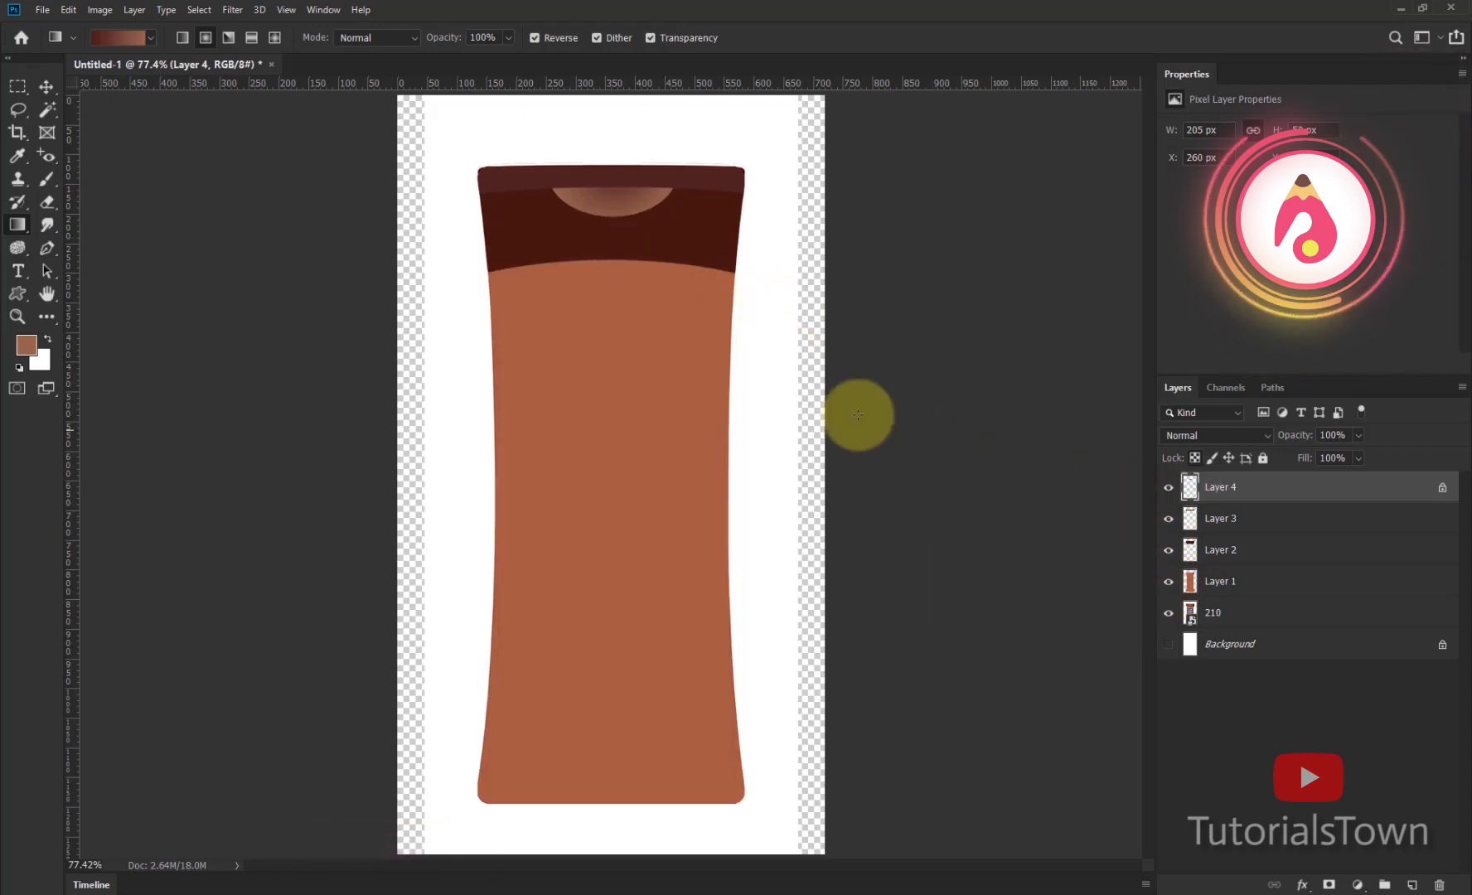
drag(447, 83, 879, 312)
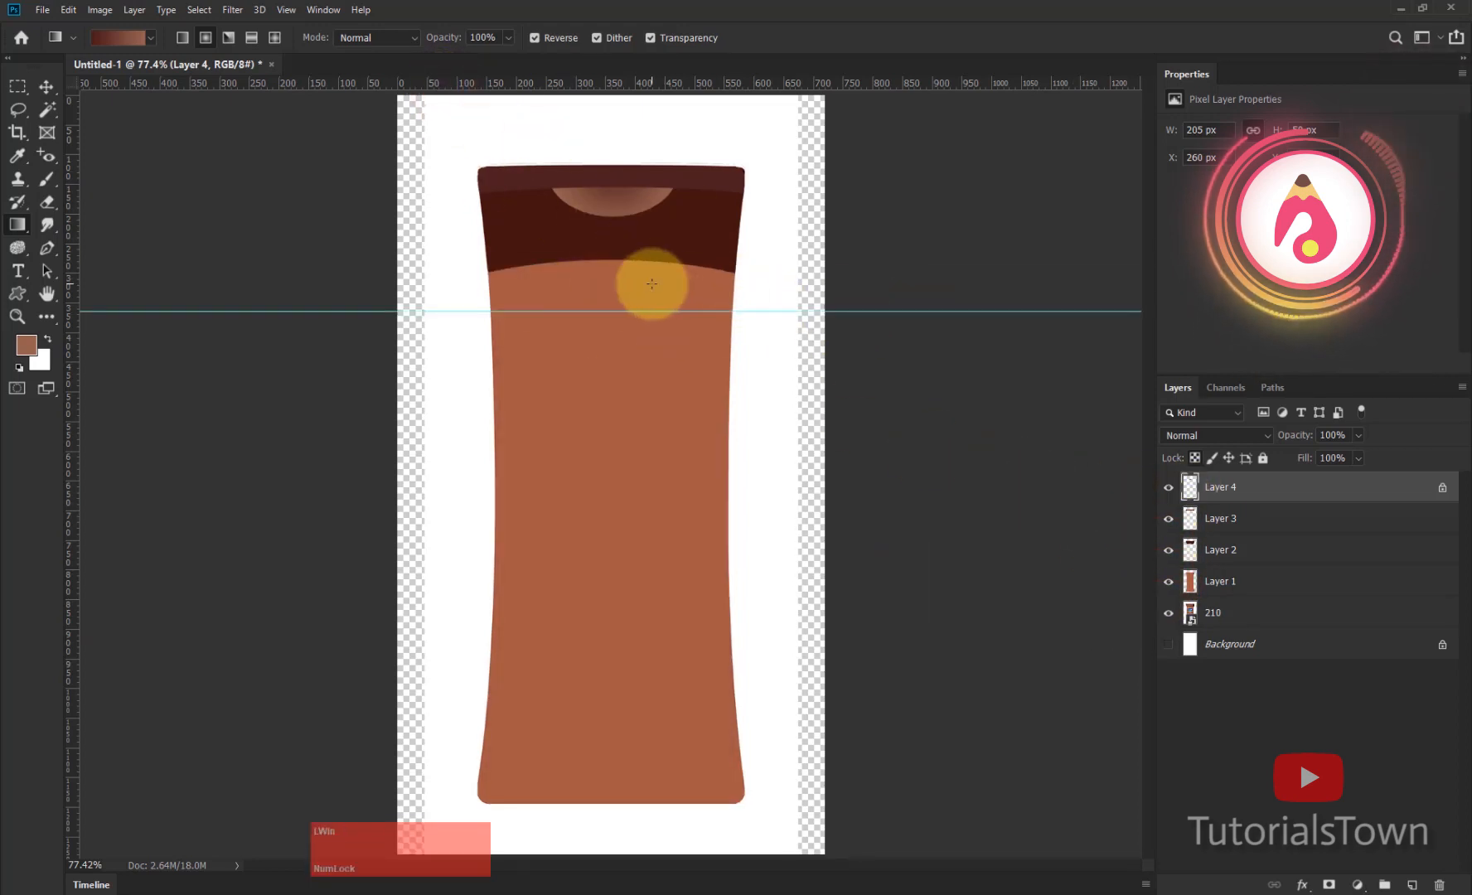
drag(480, 135, 582, 351)
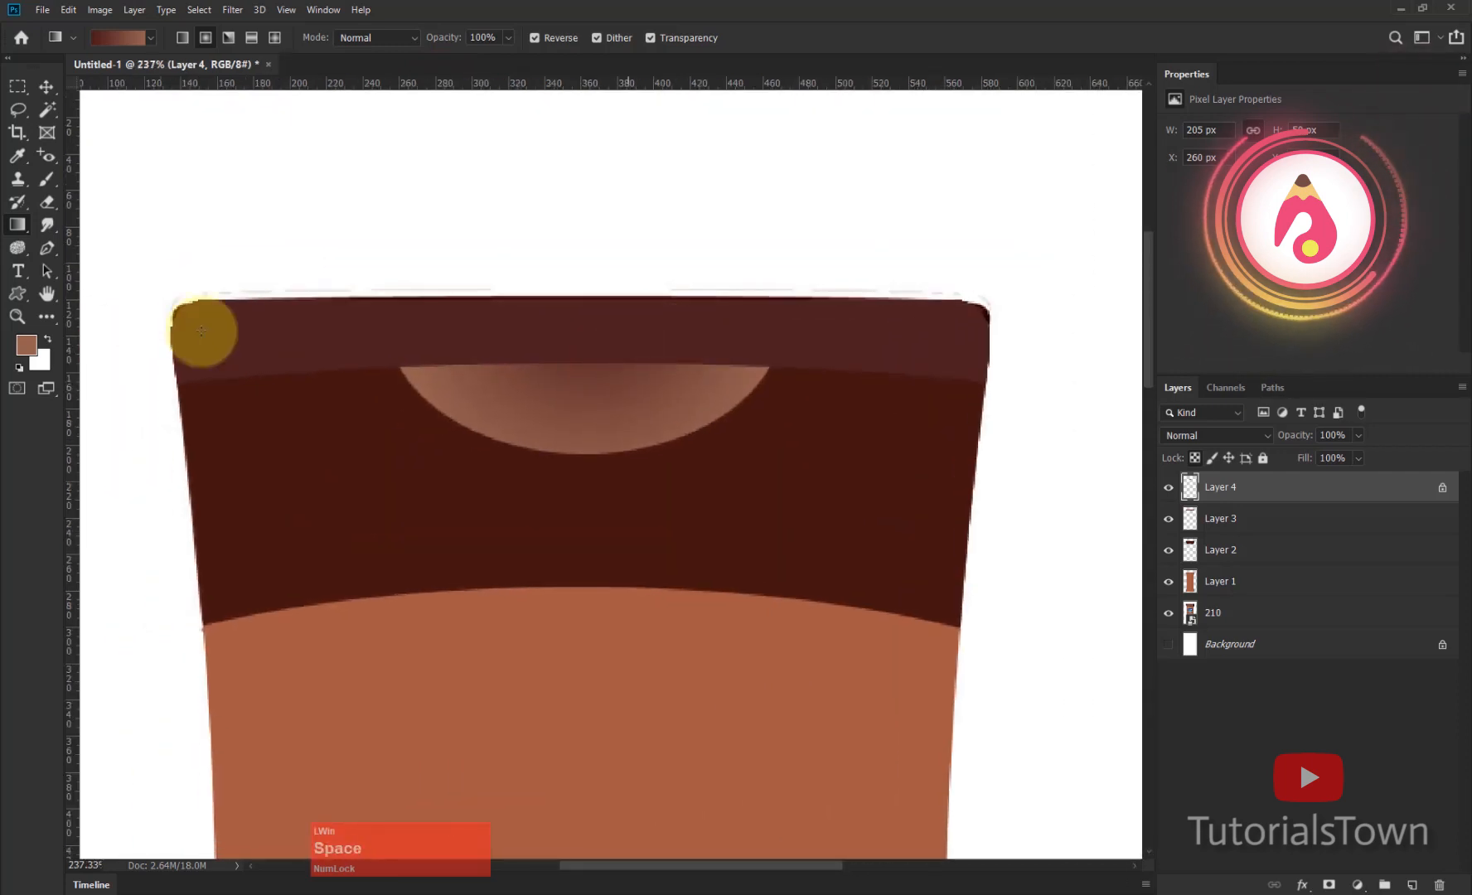
Step: Deepen the upper middle of the thumb recess on Layer 4 with a soft 175 px brush in the cap's sampled dark brown
click(46, 179)
alt+click(341, 504)
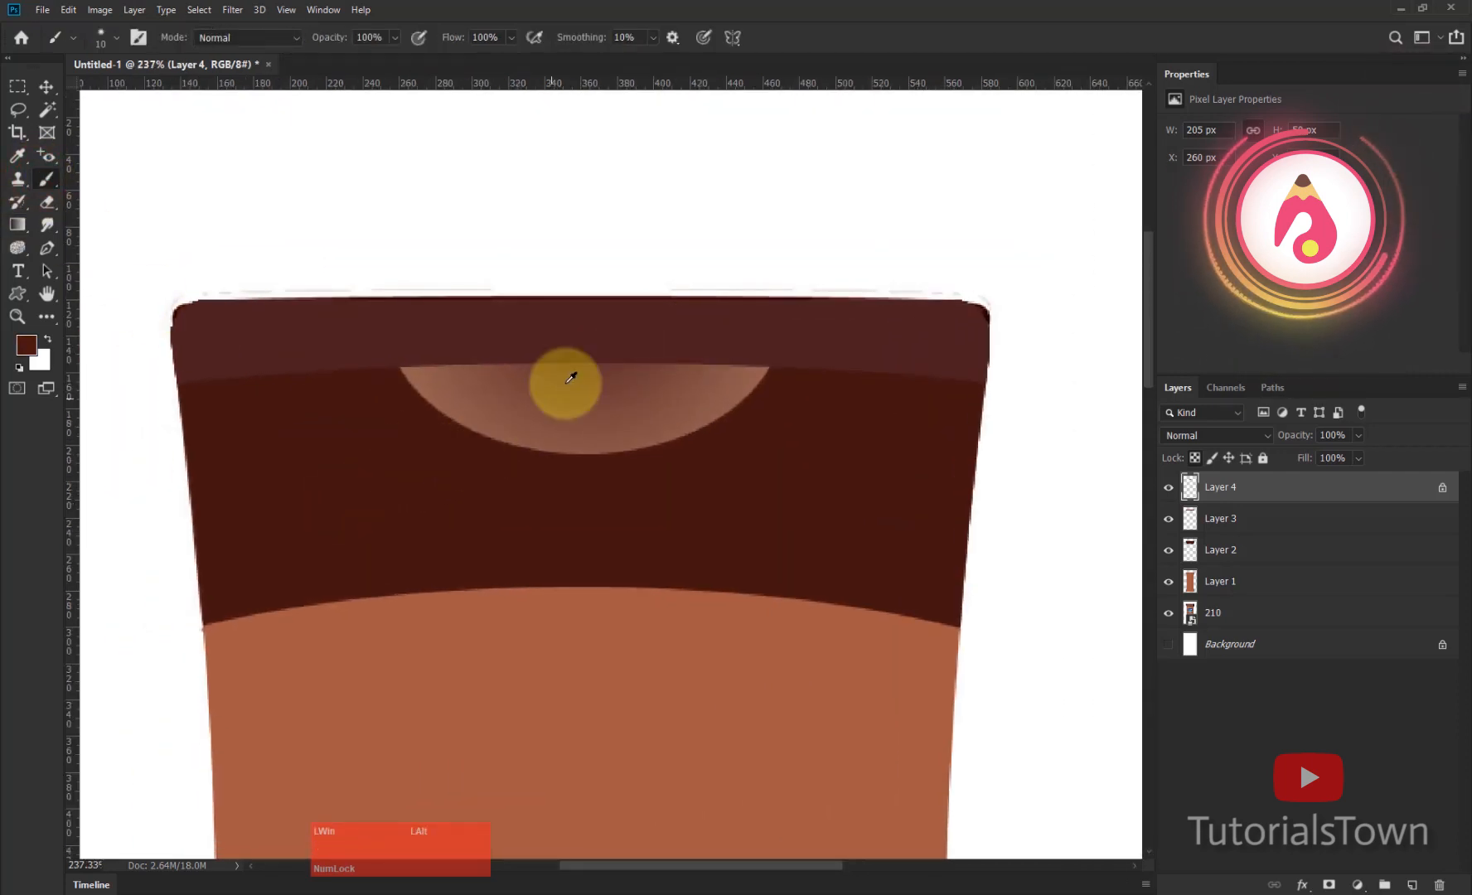
mouse_move(565, 383)
mouse_down()
mouse_move(683, 361)
mouse_move(700, 336)
mouse_up()
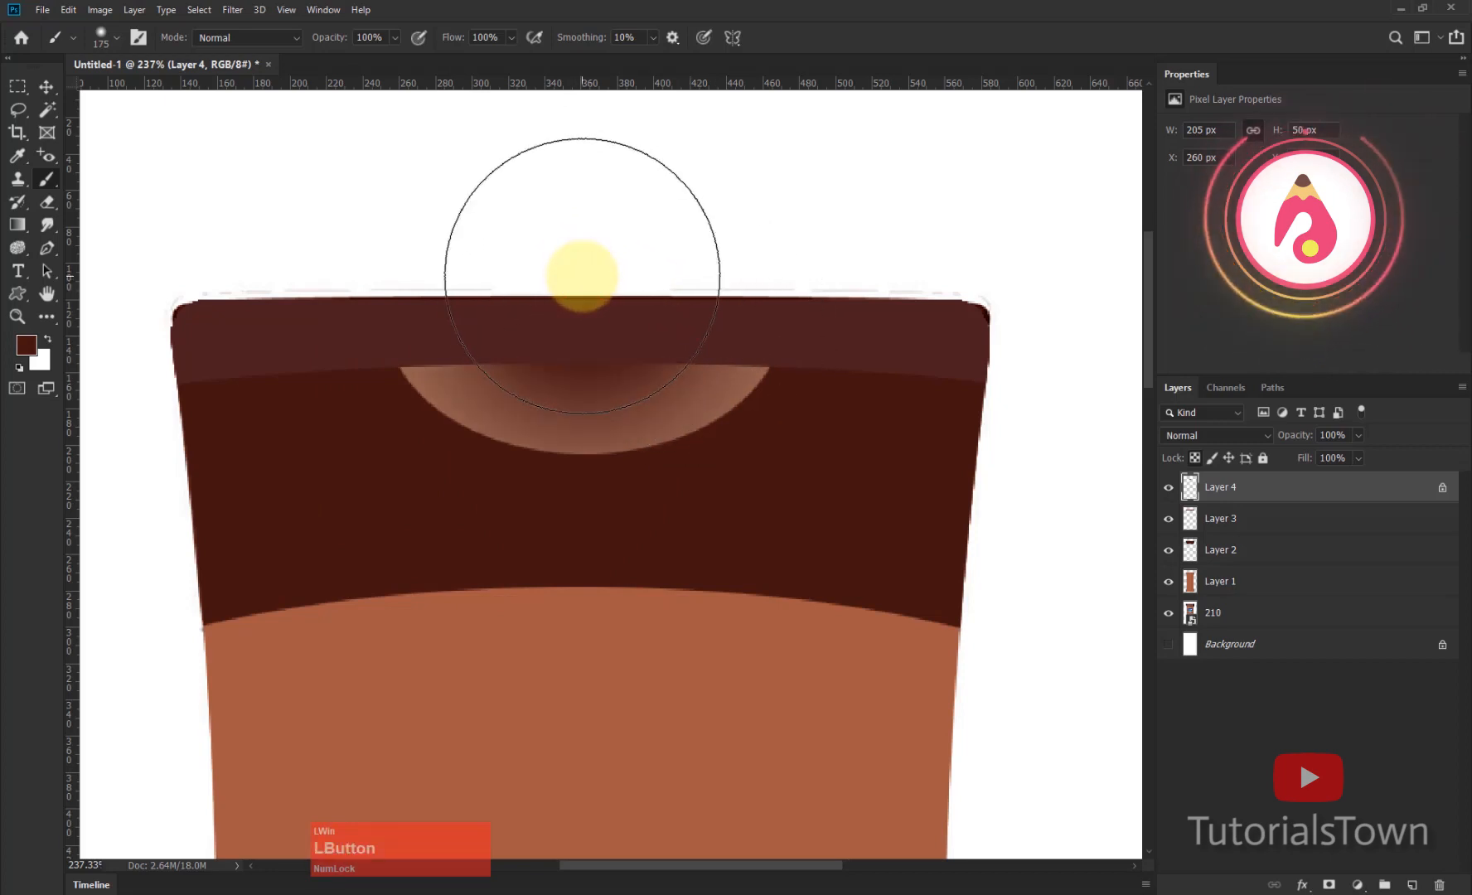
key(alt)
mouse_move(521, 263)
mouse_down()
mouse_move(483, 253)
mouse_move(681, 256)
mouse_move(483, 276)
mouse_move(464, 247)
mouse_move(664, 262)
mouse_move(696, 249)
mouse_move(670, 371)
mouse_move(351, 394)
mouse_move(541, 380)
mouse_up()
key(ctrl+0)
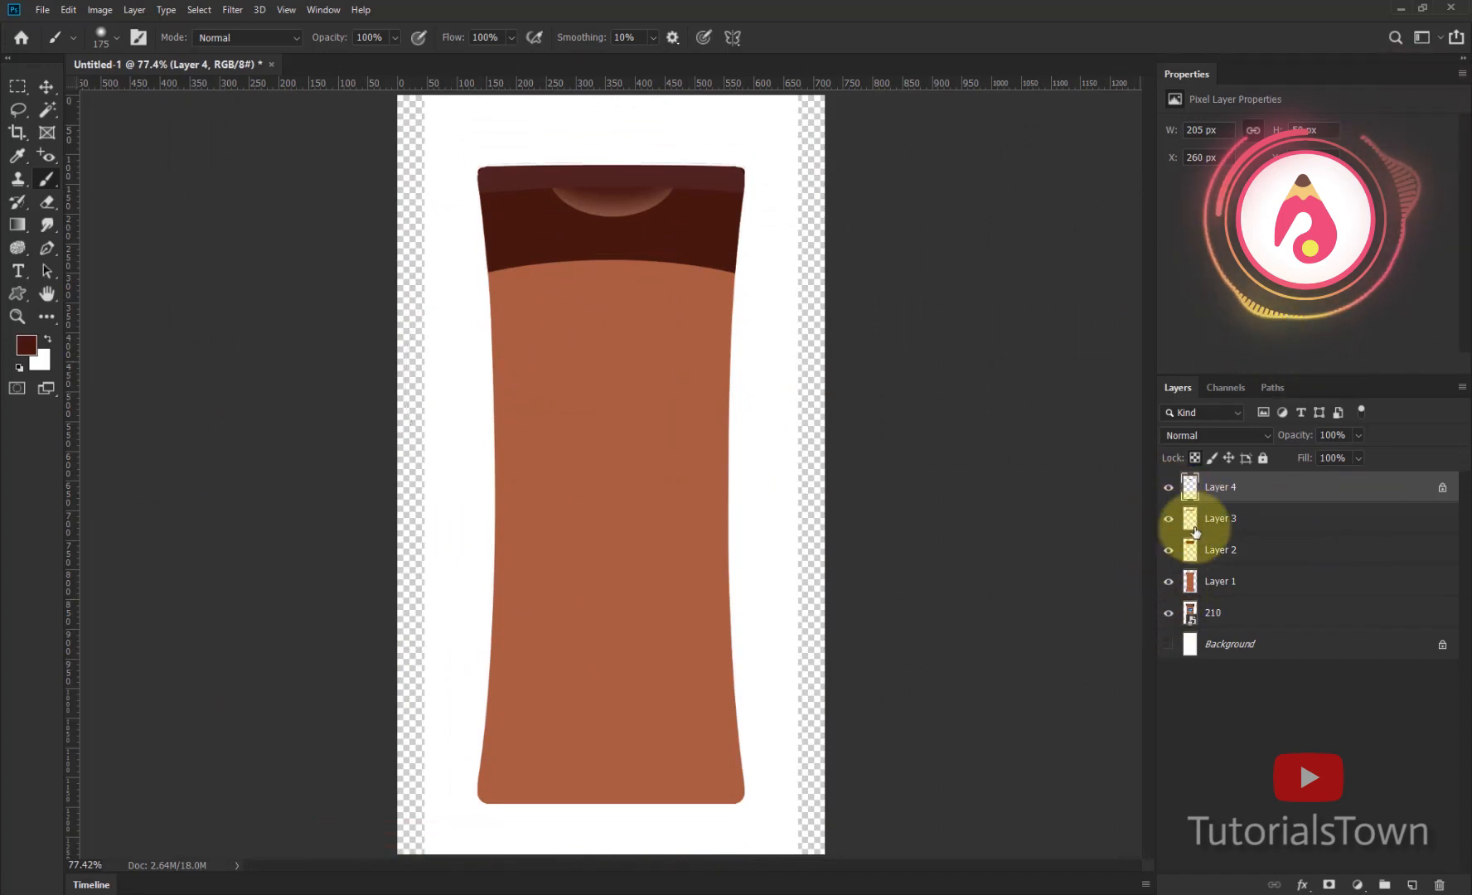
Step: Hide Layers 1, 3 and 4, leaving Layer 2 over the reference photo, and compare the cap's lower edge with the photo
drag(1168, 487, 1175, 588)
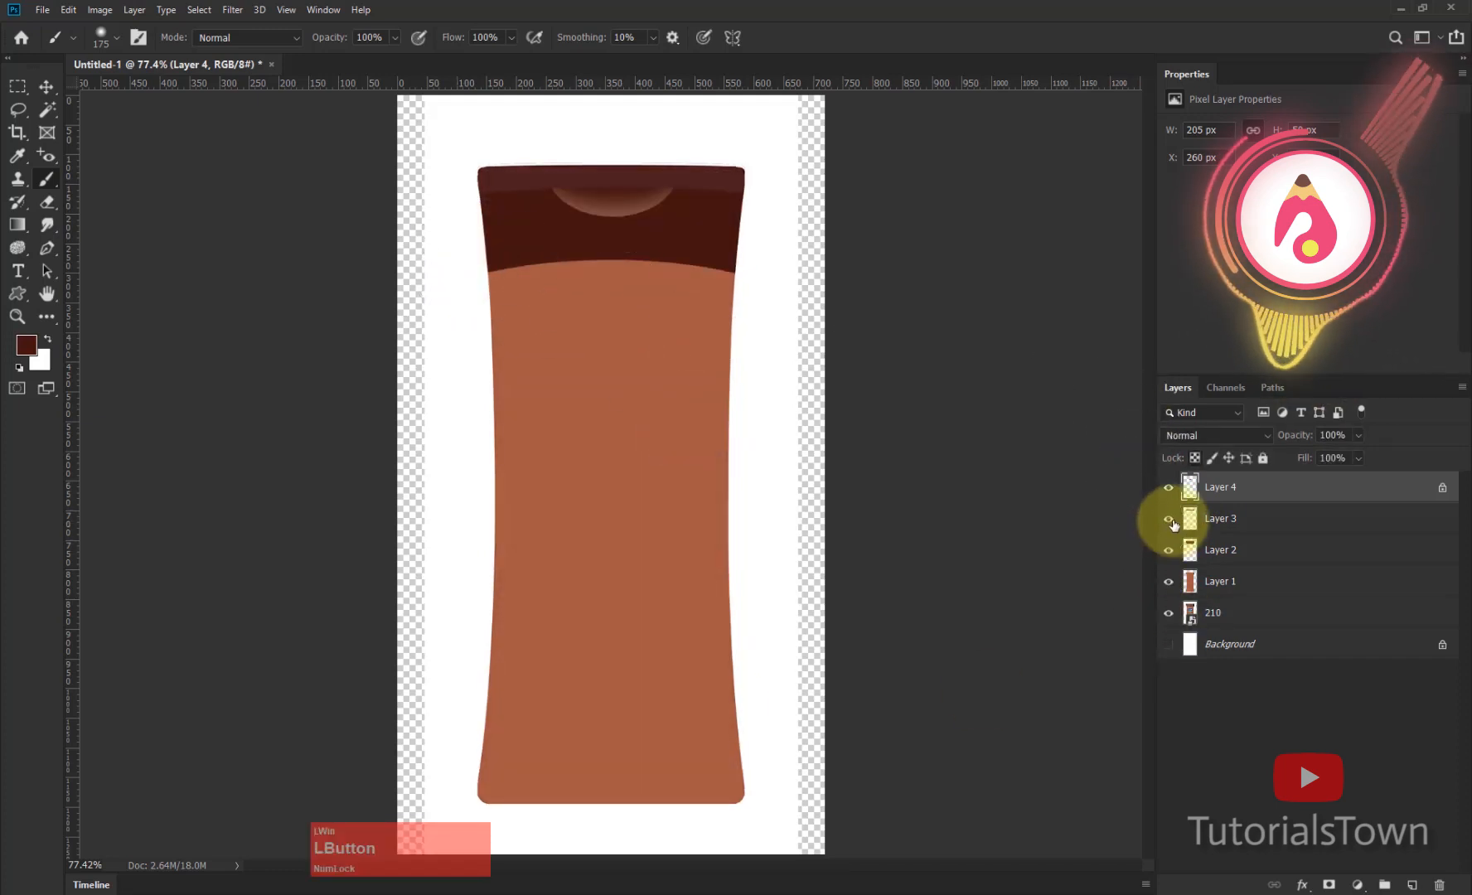
drag(1174, 524, 1176, 591)
drag(642, 296, 673, 364)
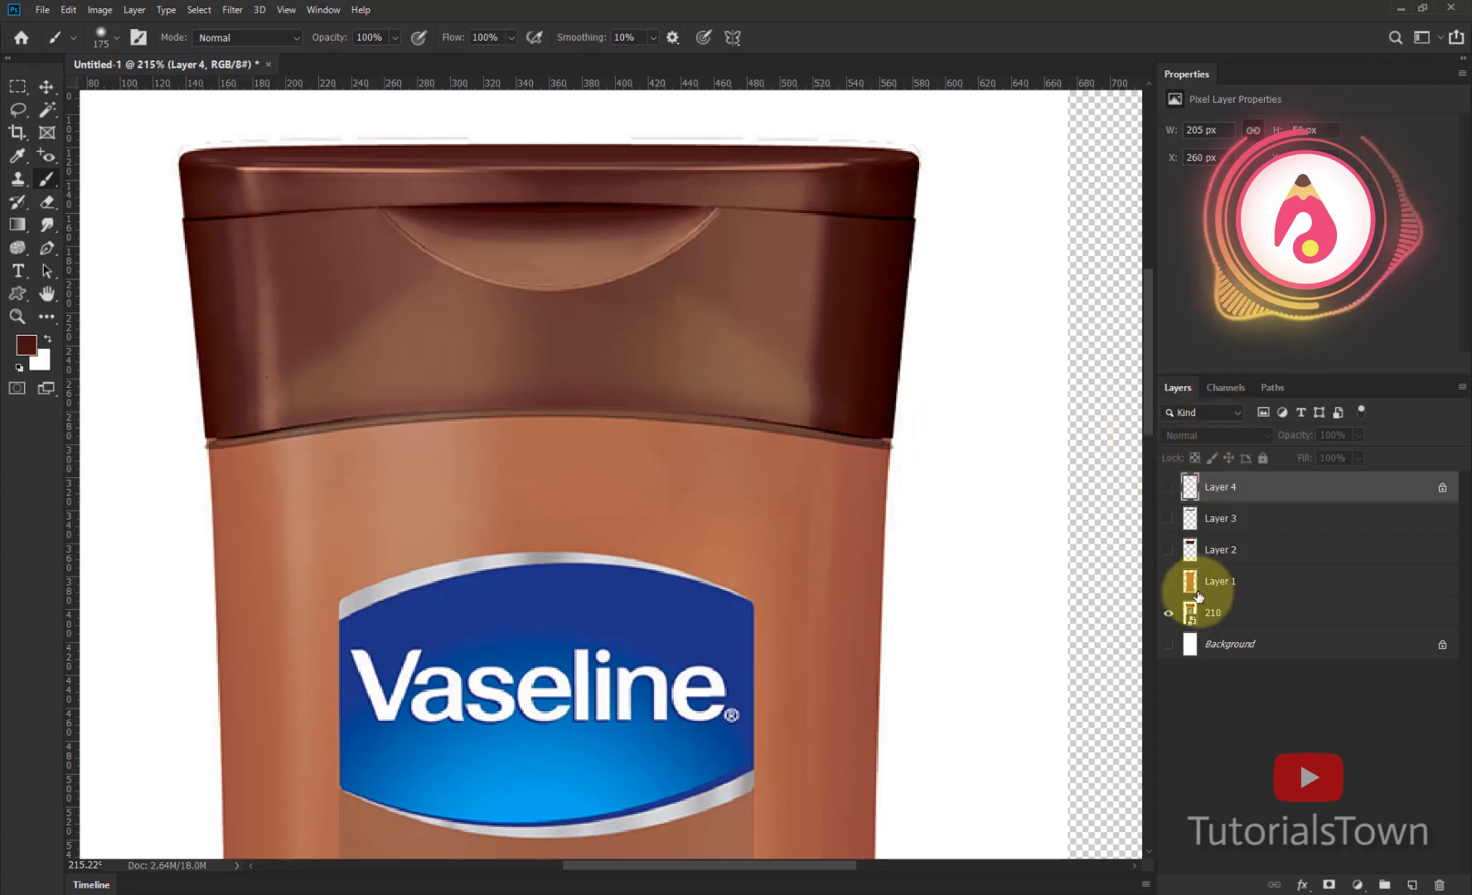
click(1169, 550)
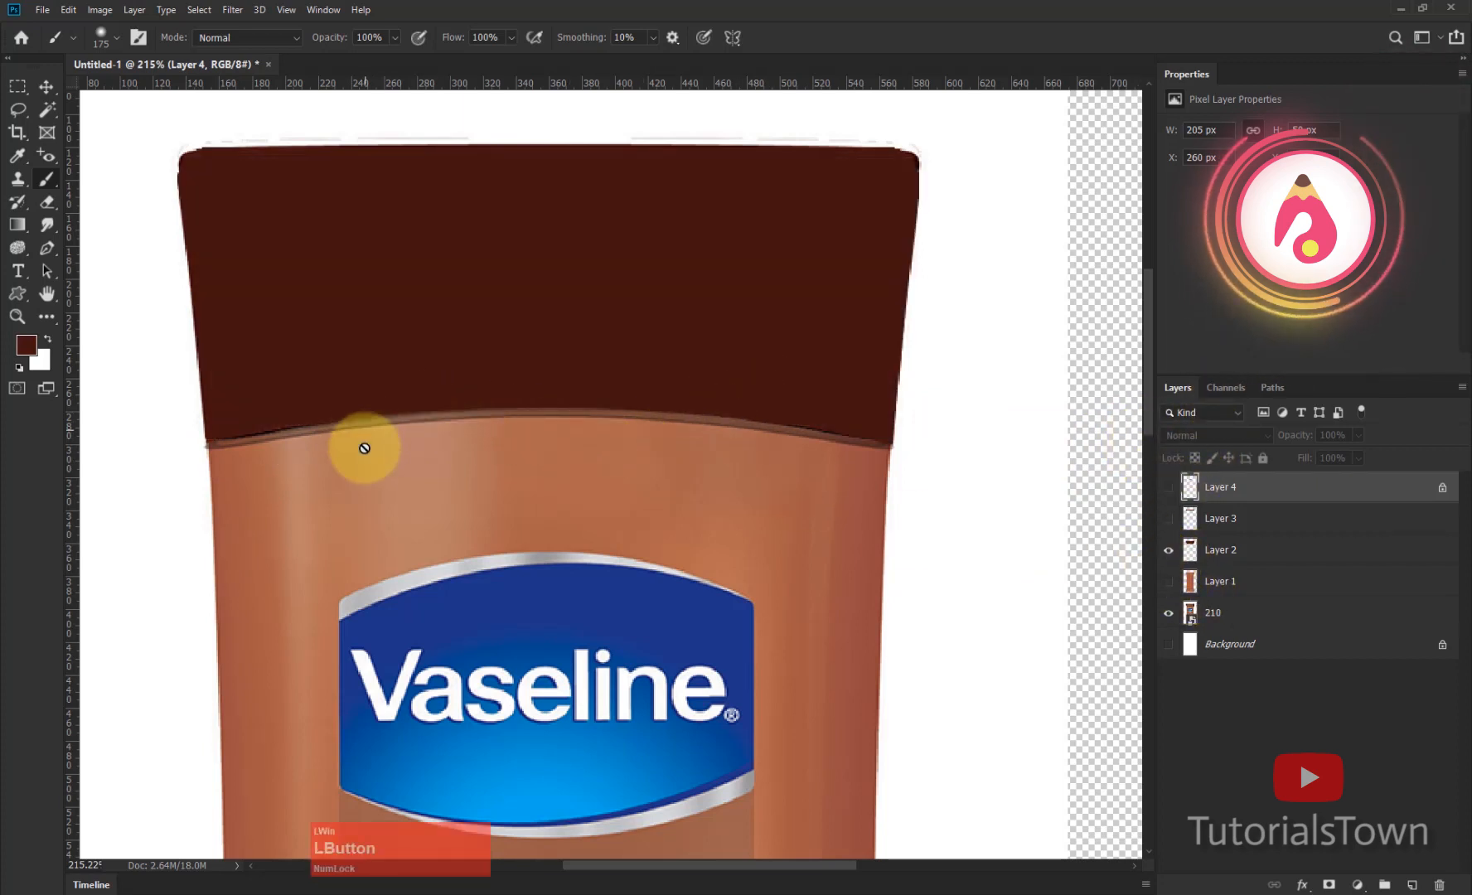
click(1169, 613)
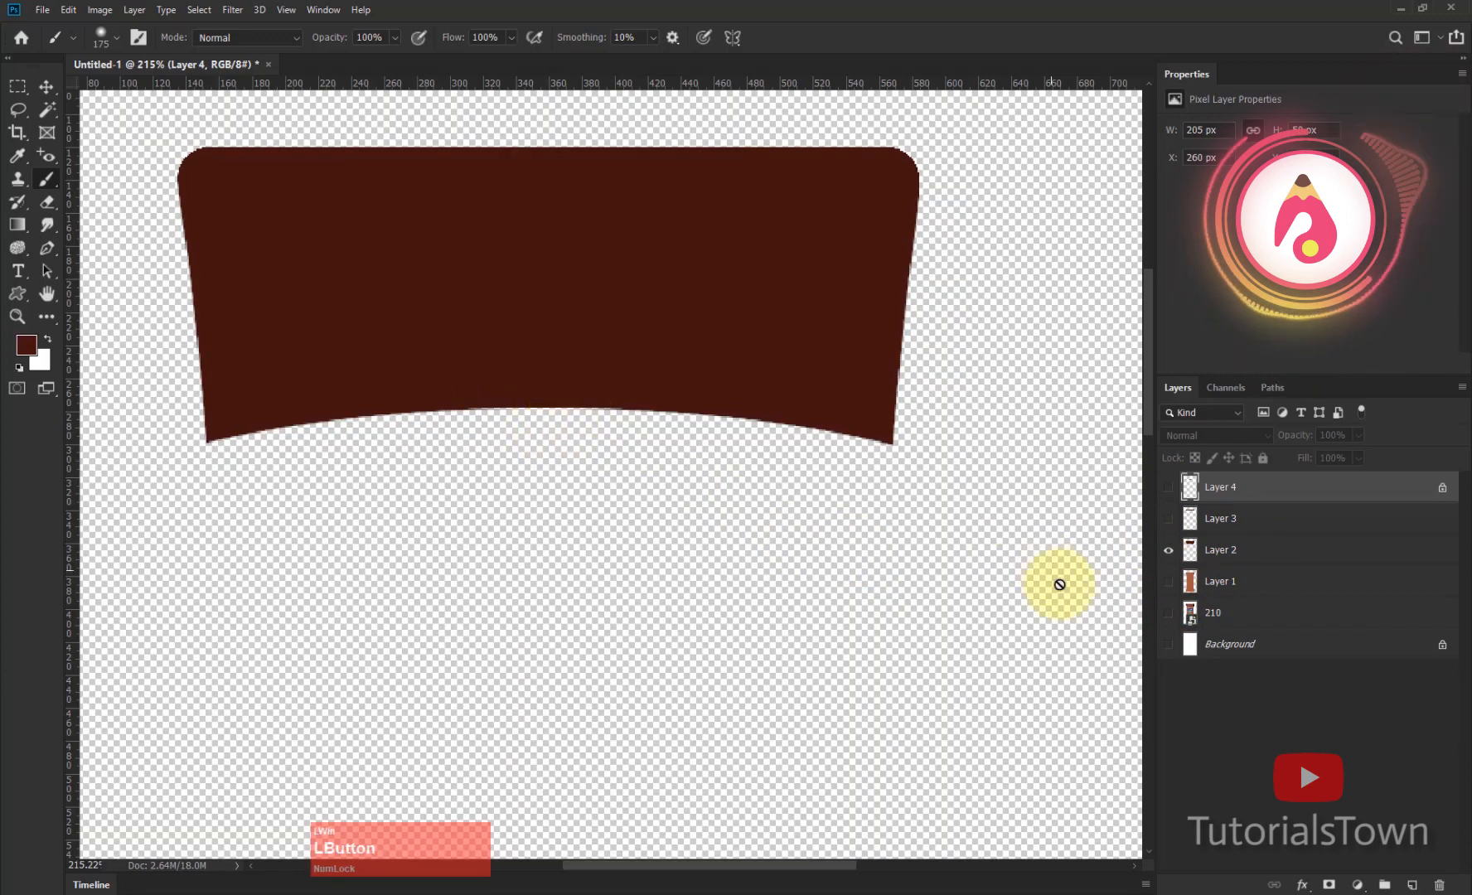
click(1168, 613)
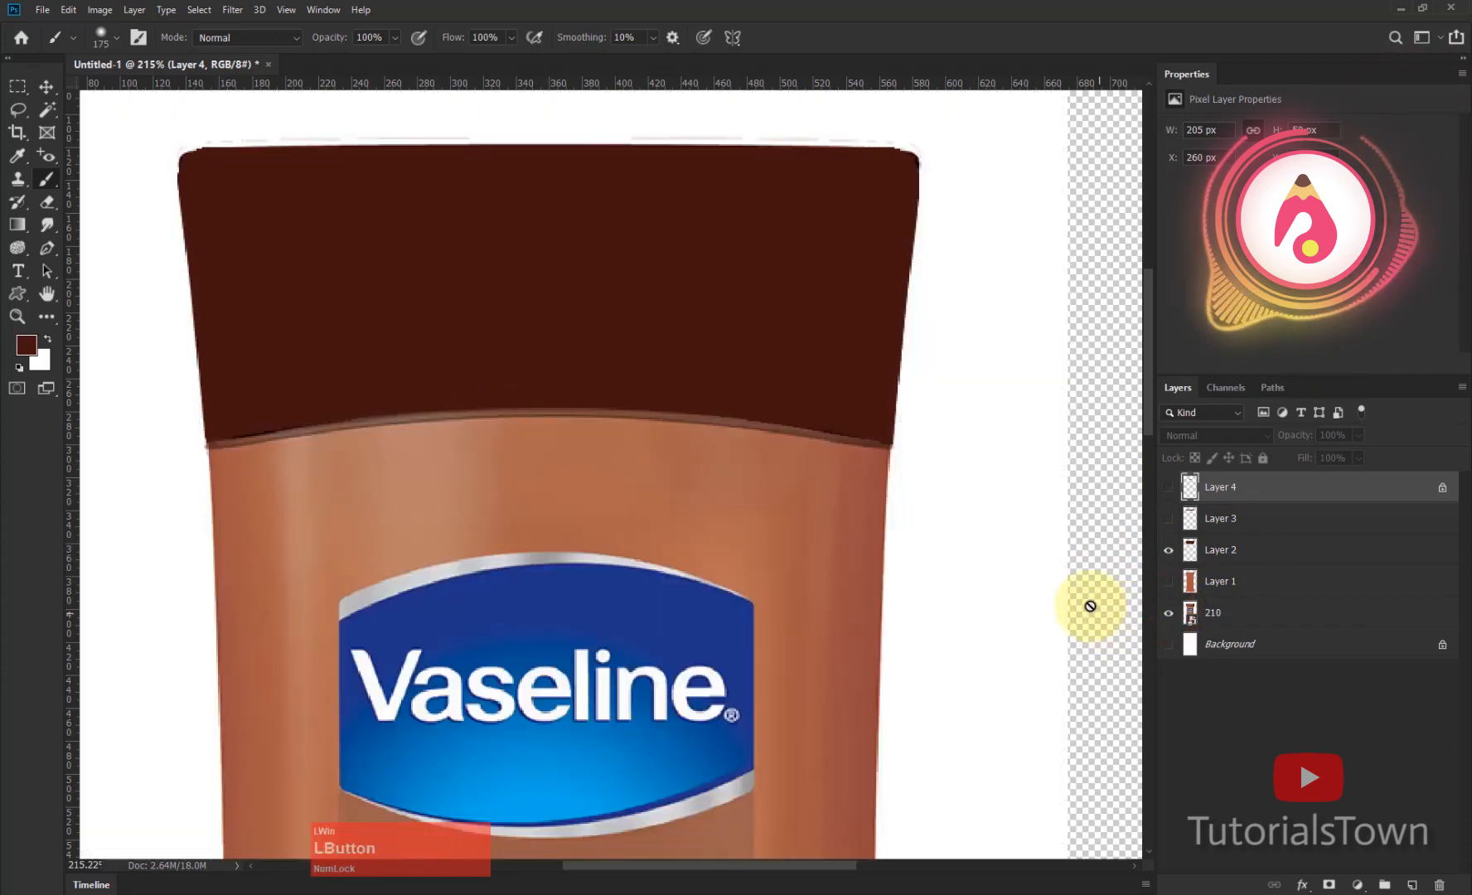
Step: Load Layer 2's cap shape as a selection and add a new layer above Layer 2
right_click(1190, 553)
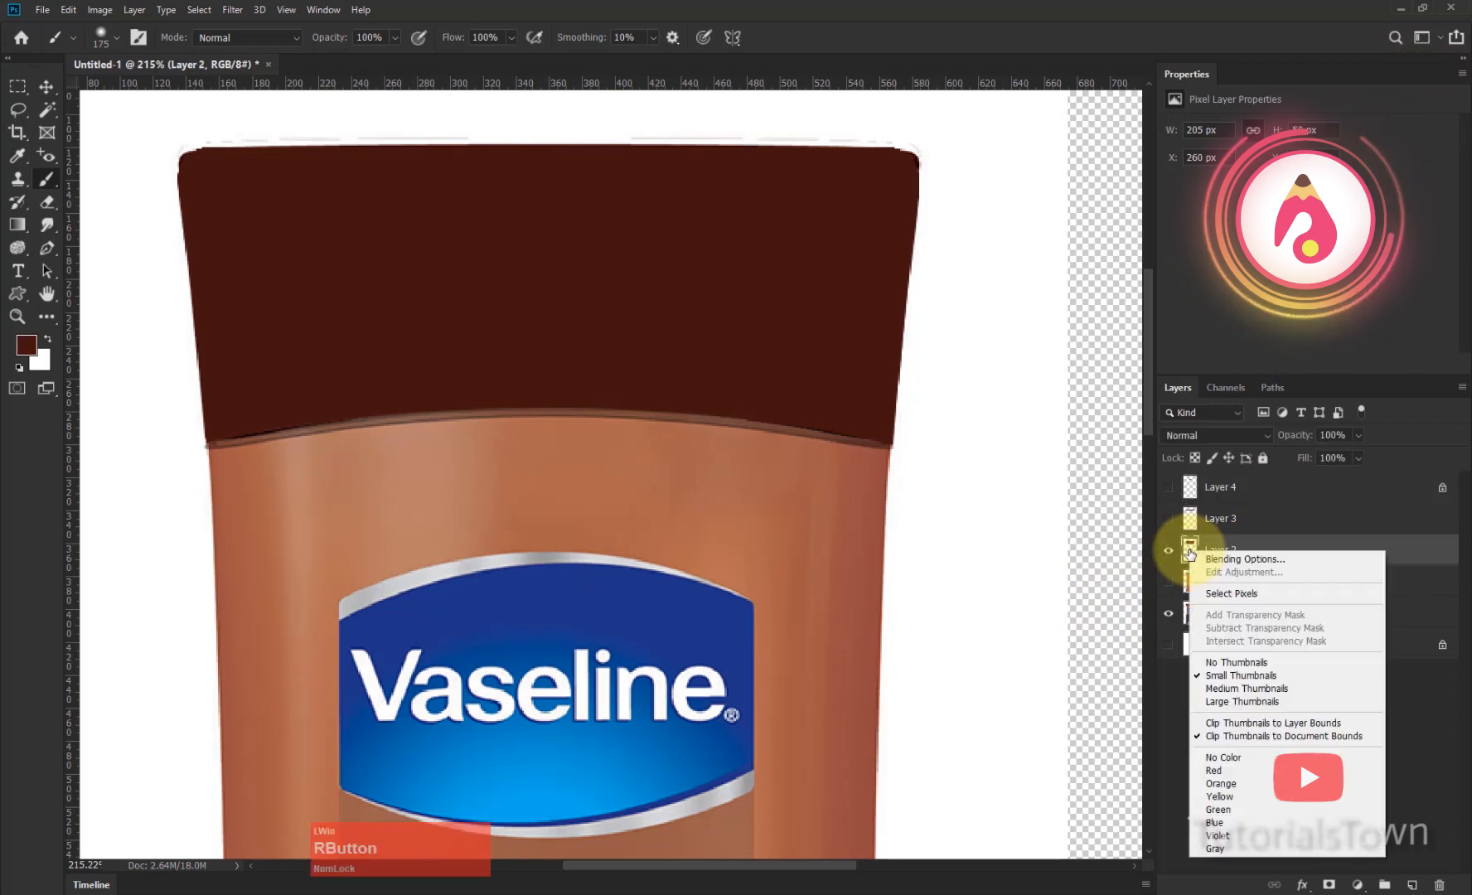
right_click(1189, 544)
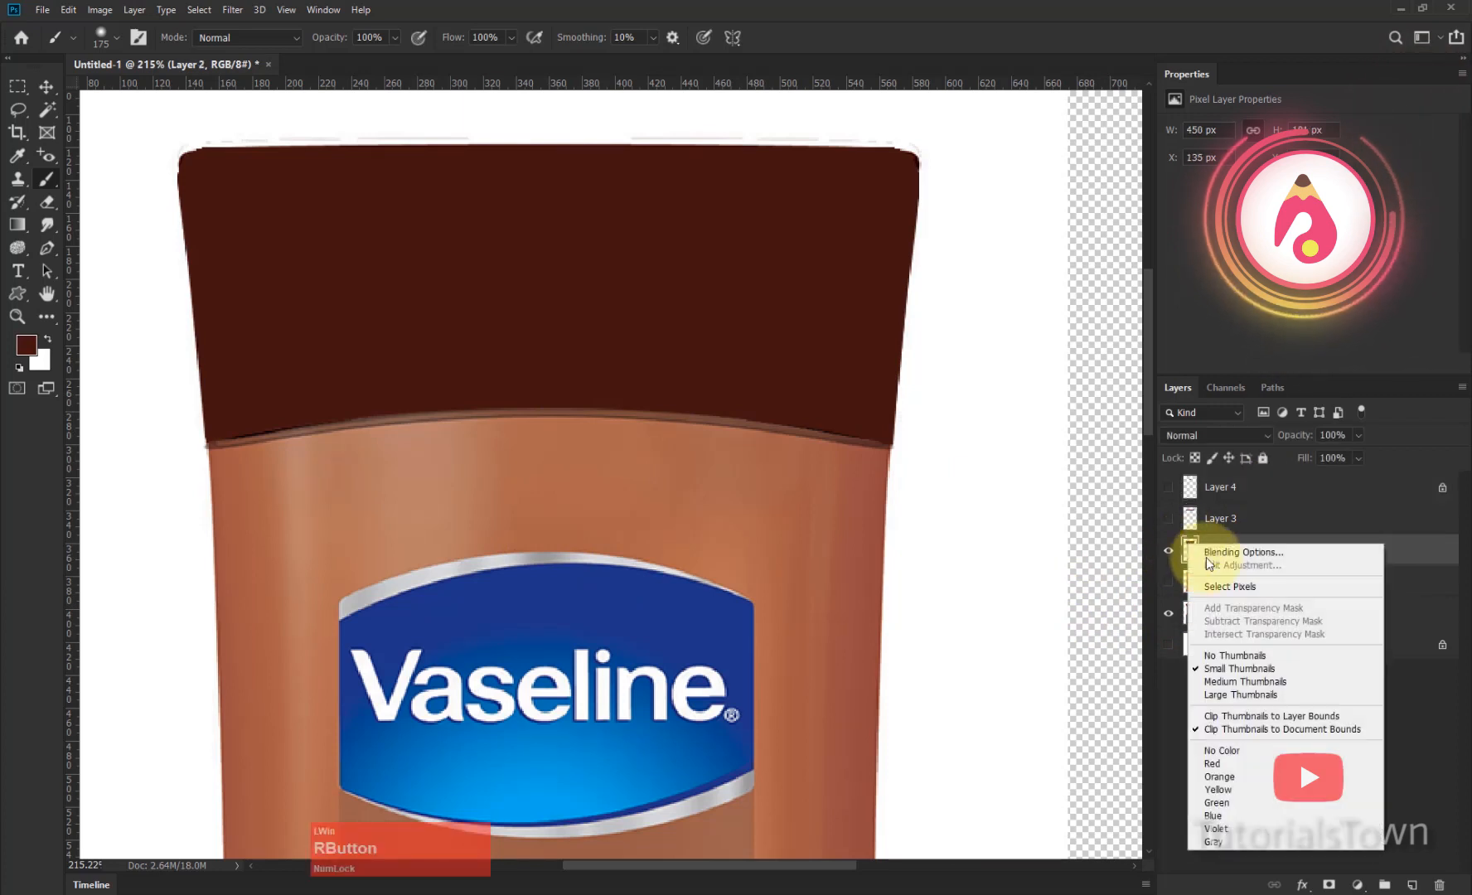
click(1224, 587)
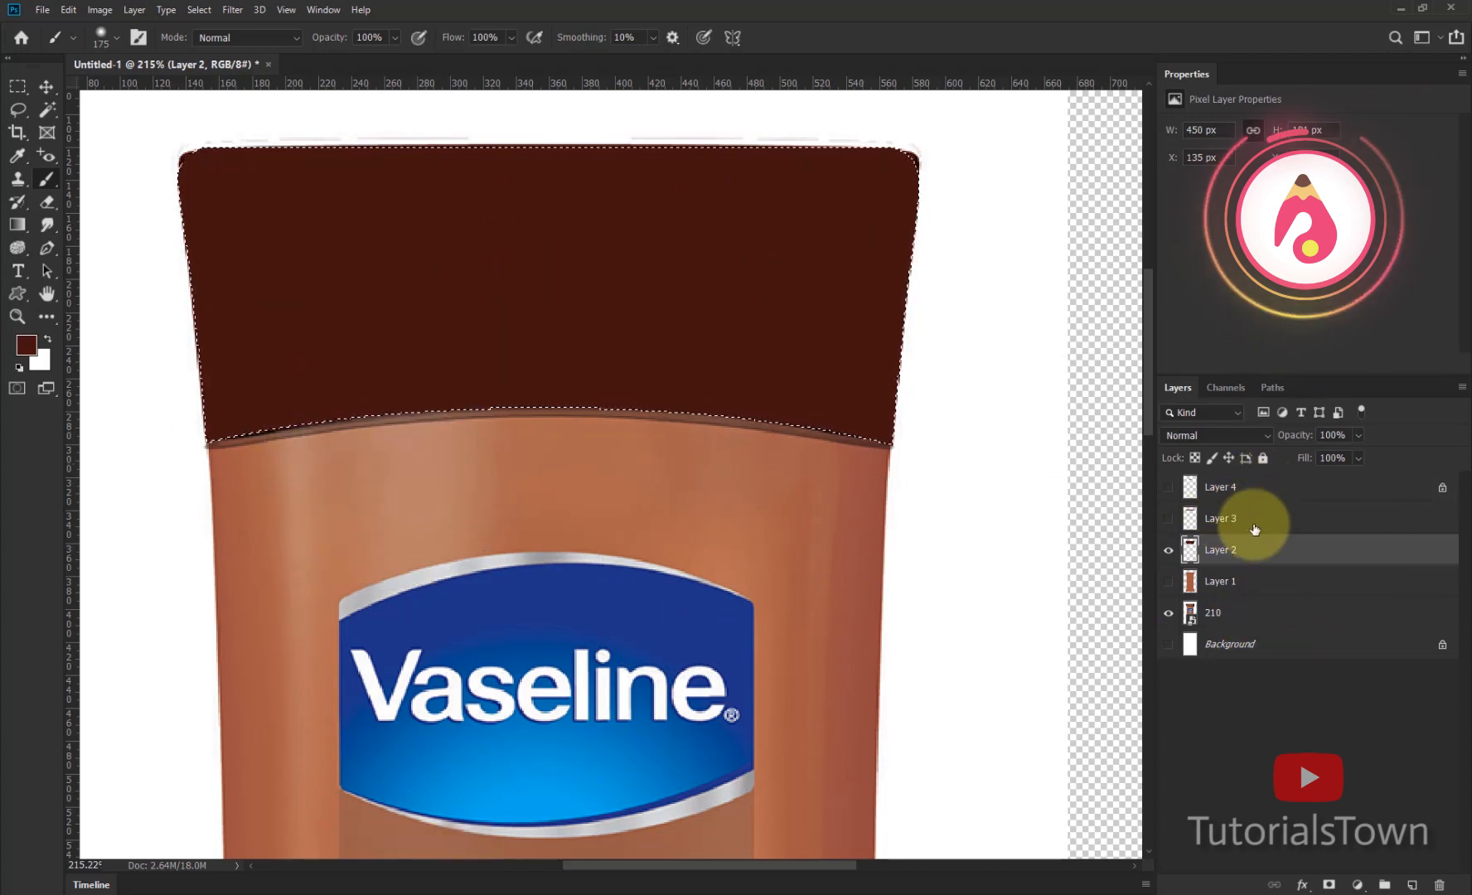
click(1409, 887)
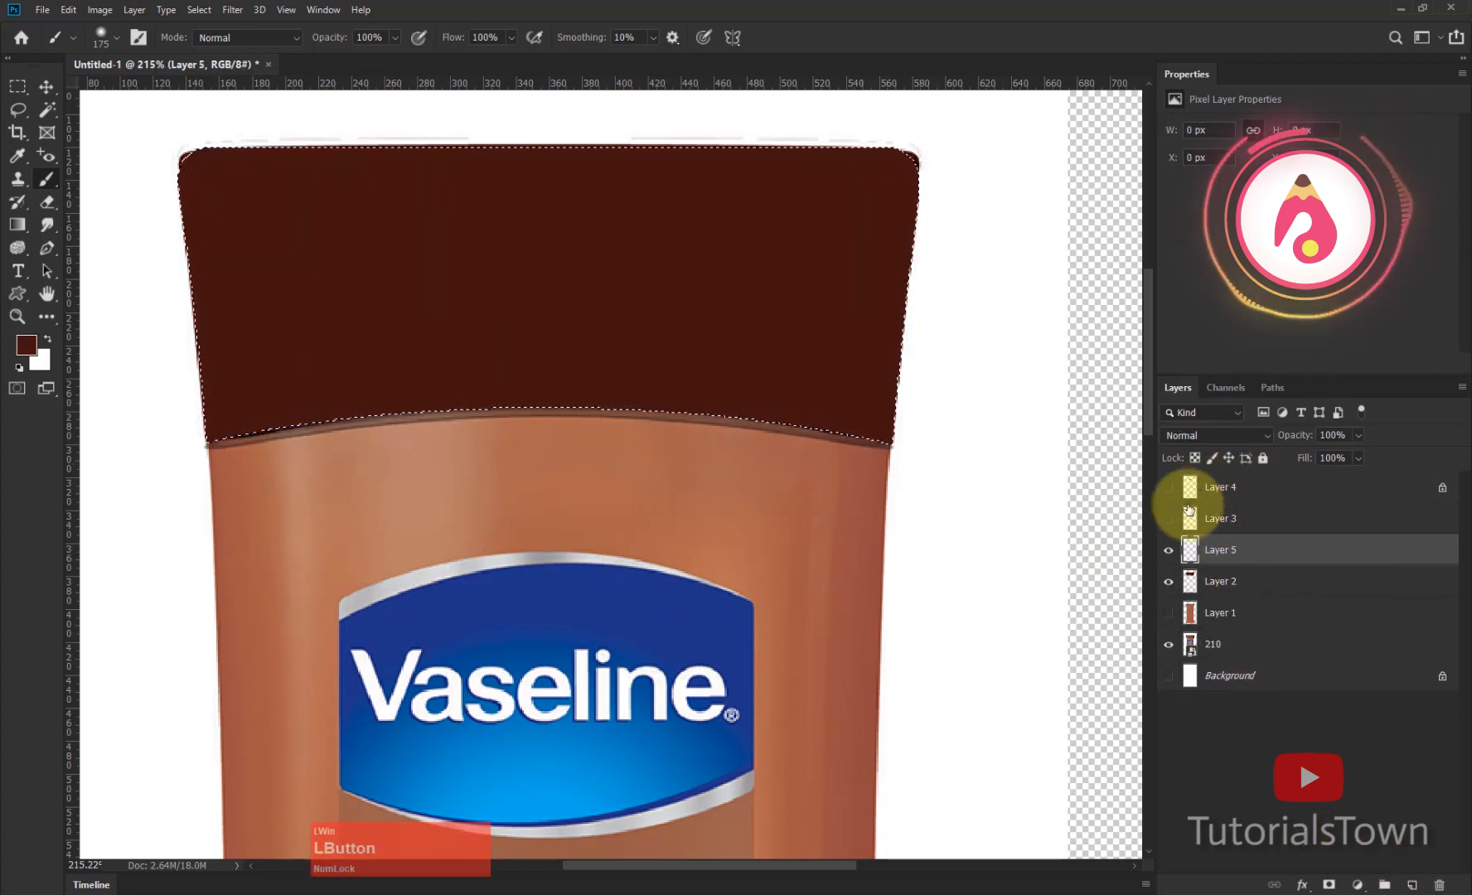
Step: Stroke the cap selection on Layer 5 with a 5 px outside line in brown #6d4333, sampled from the reference seam
click(66, 10)
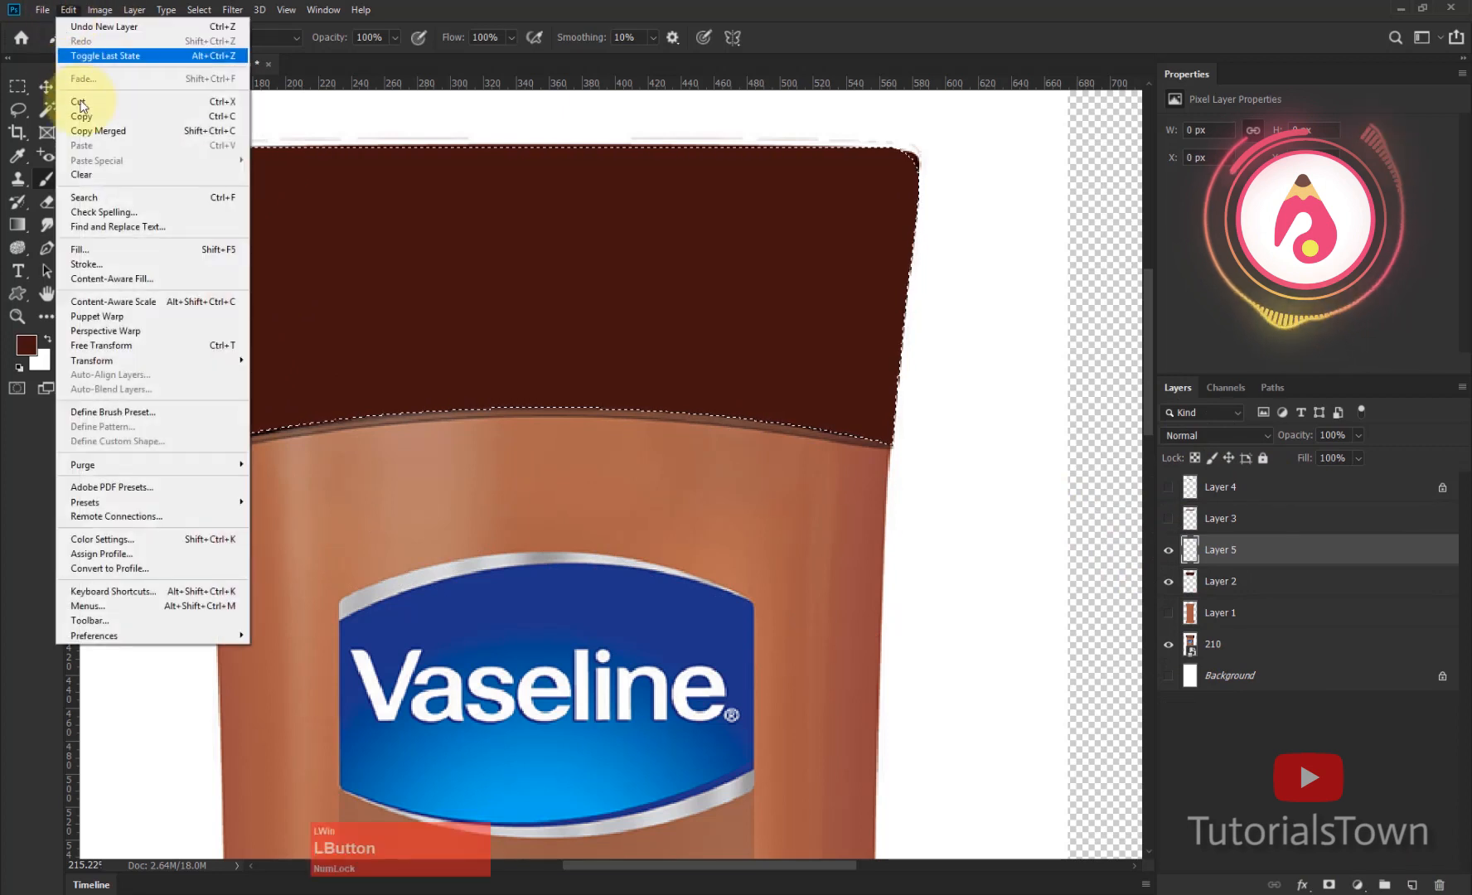
click(86, 265)
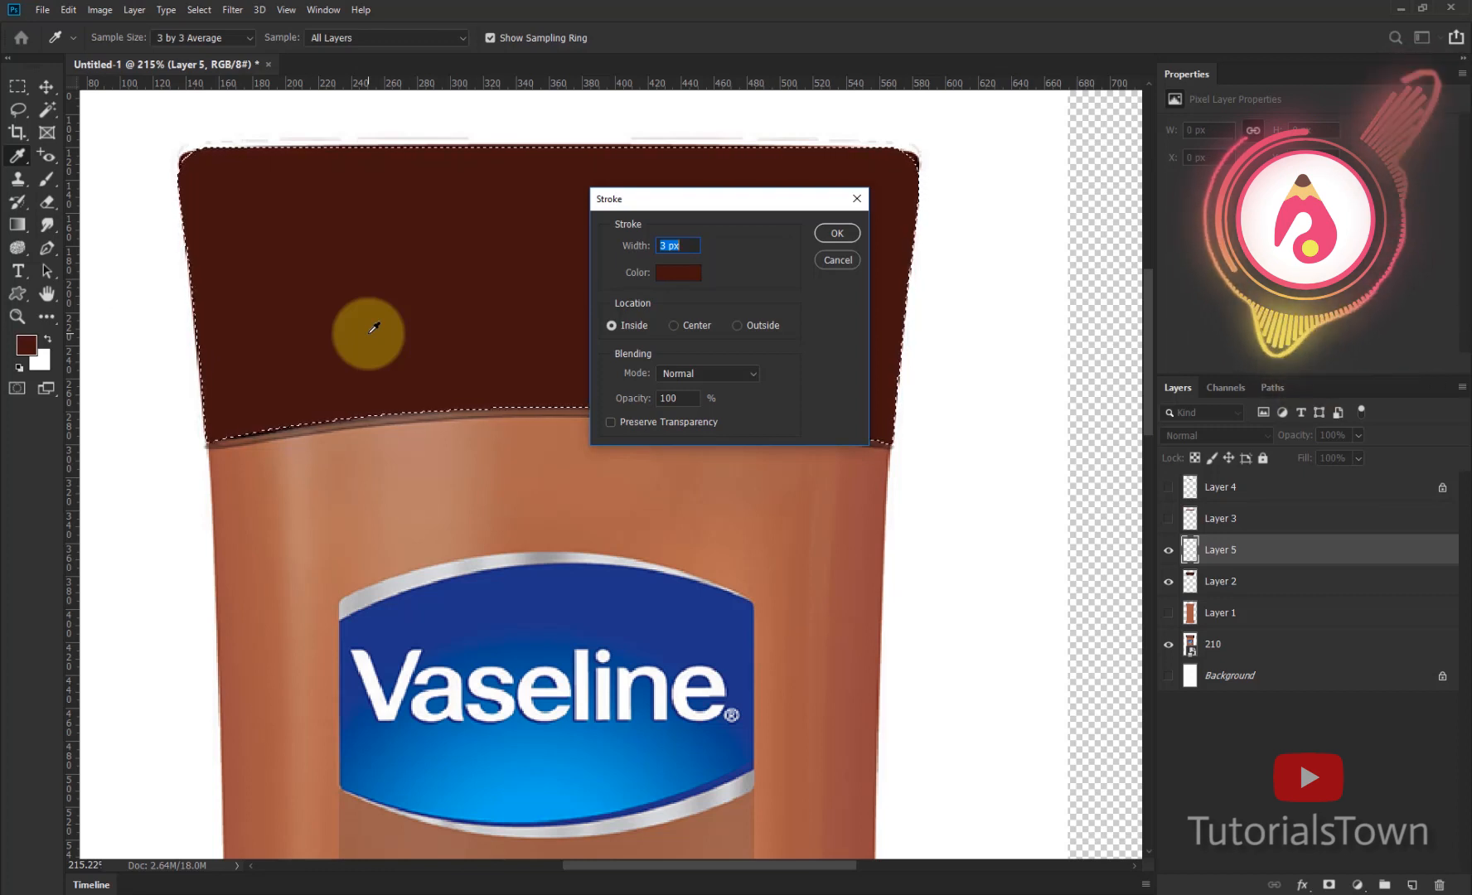
mouse_move(699, 206)
mouse_down()
mouse_move(769, 171)
mouse_move(683, 181)
mouse_up()
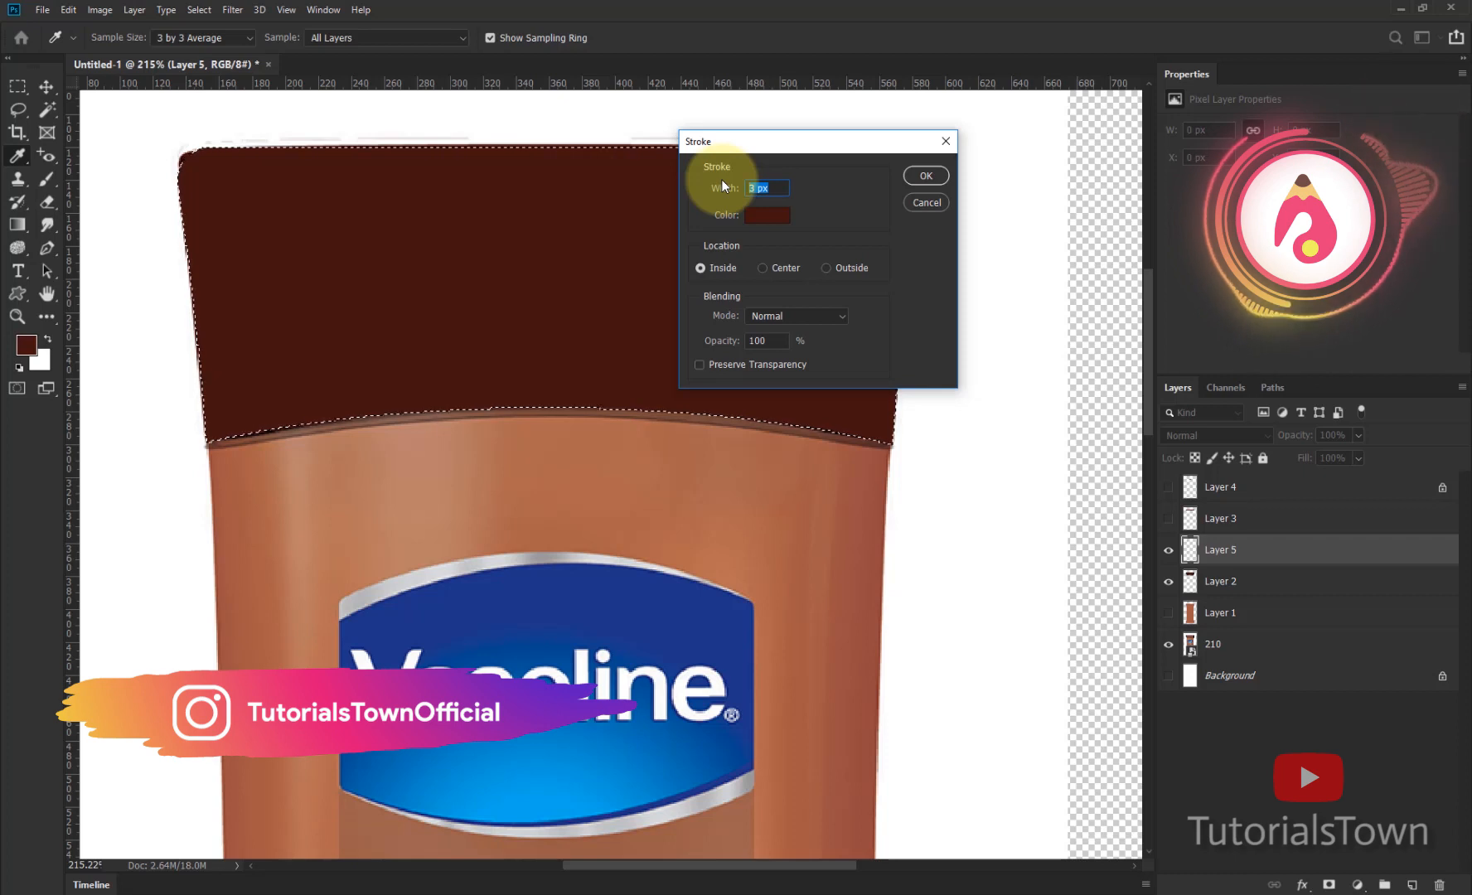
text(5)
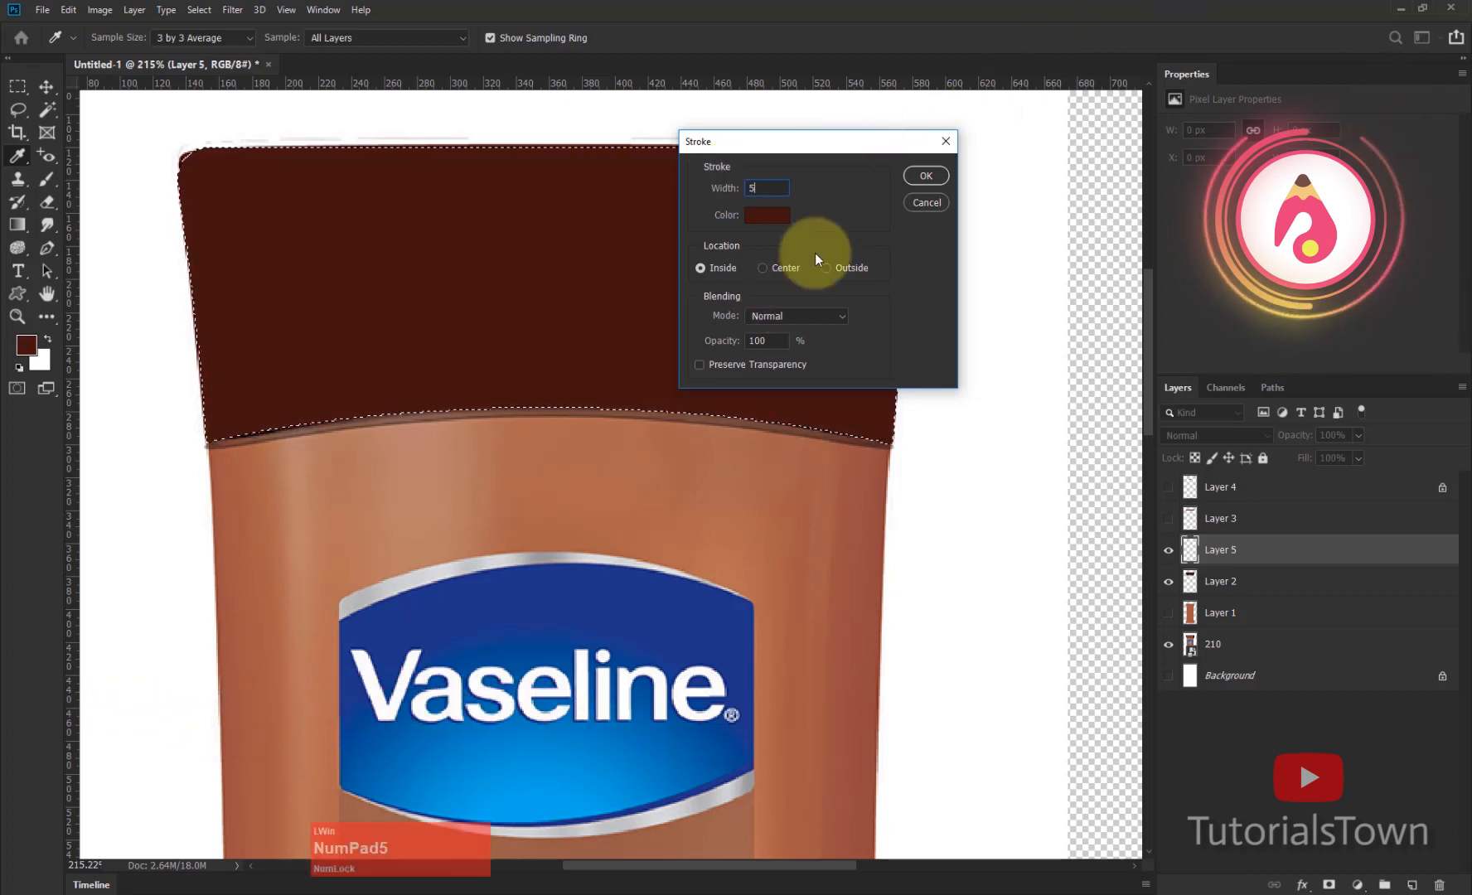
click(775, 217)
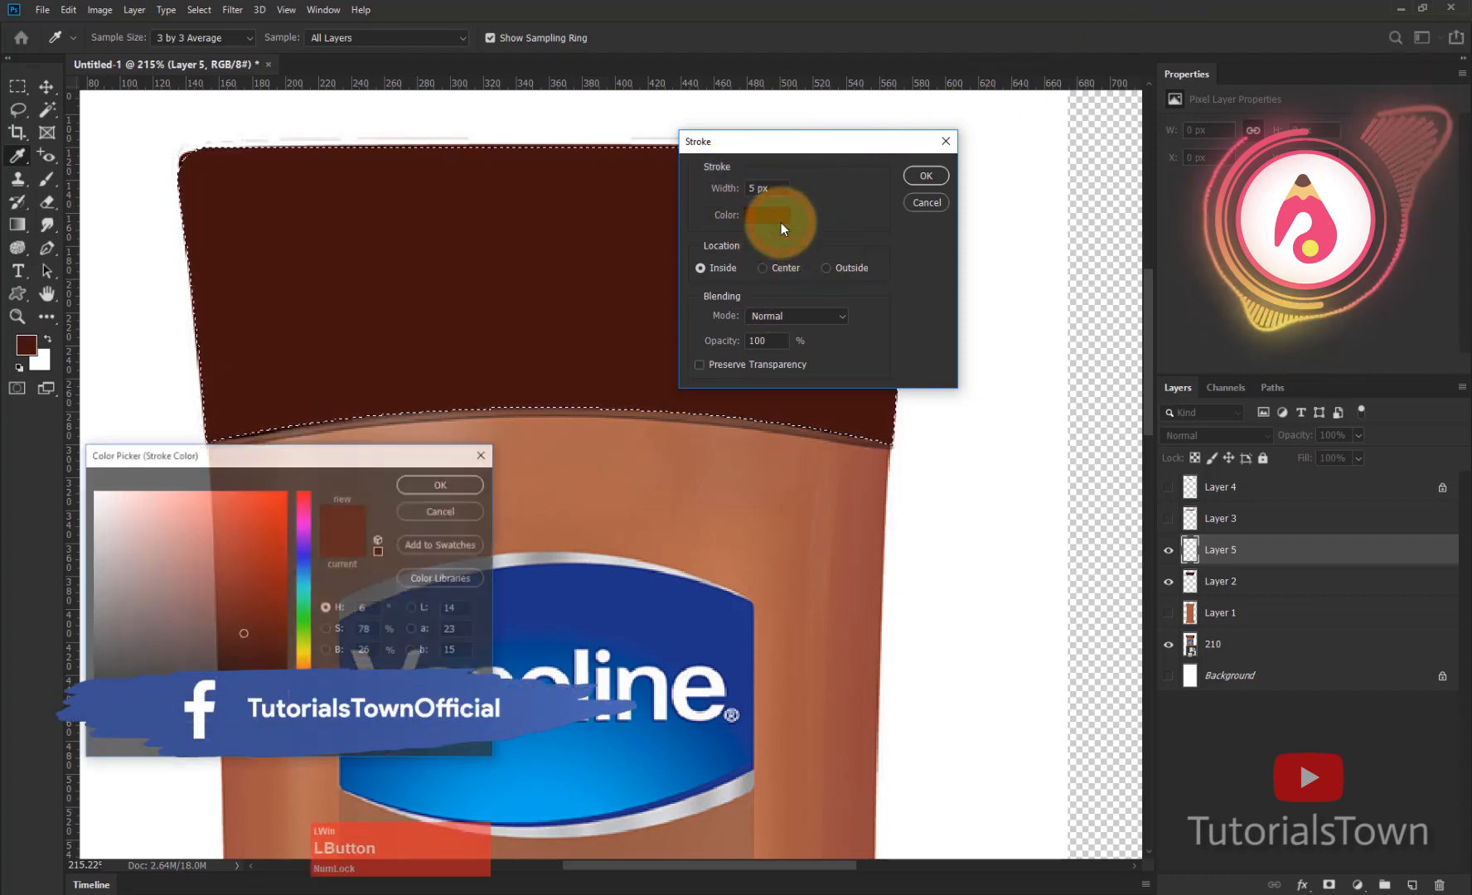
click(548, 413)
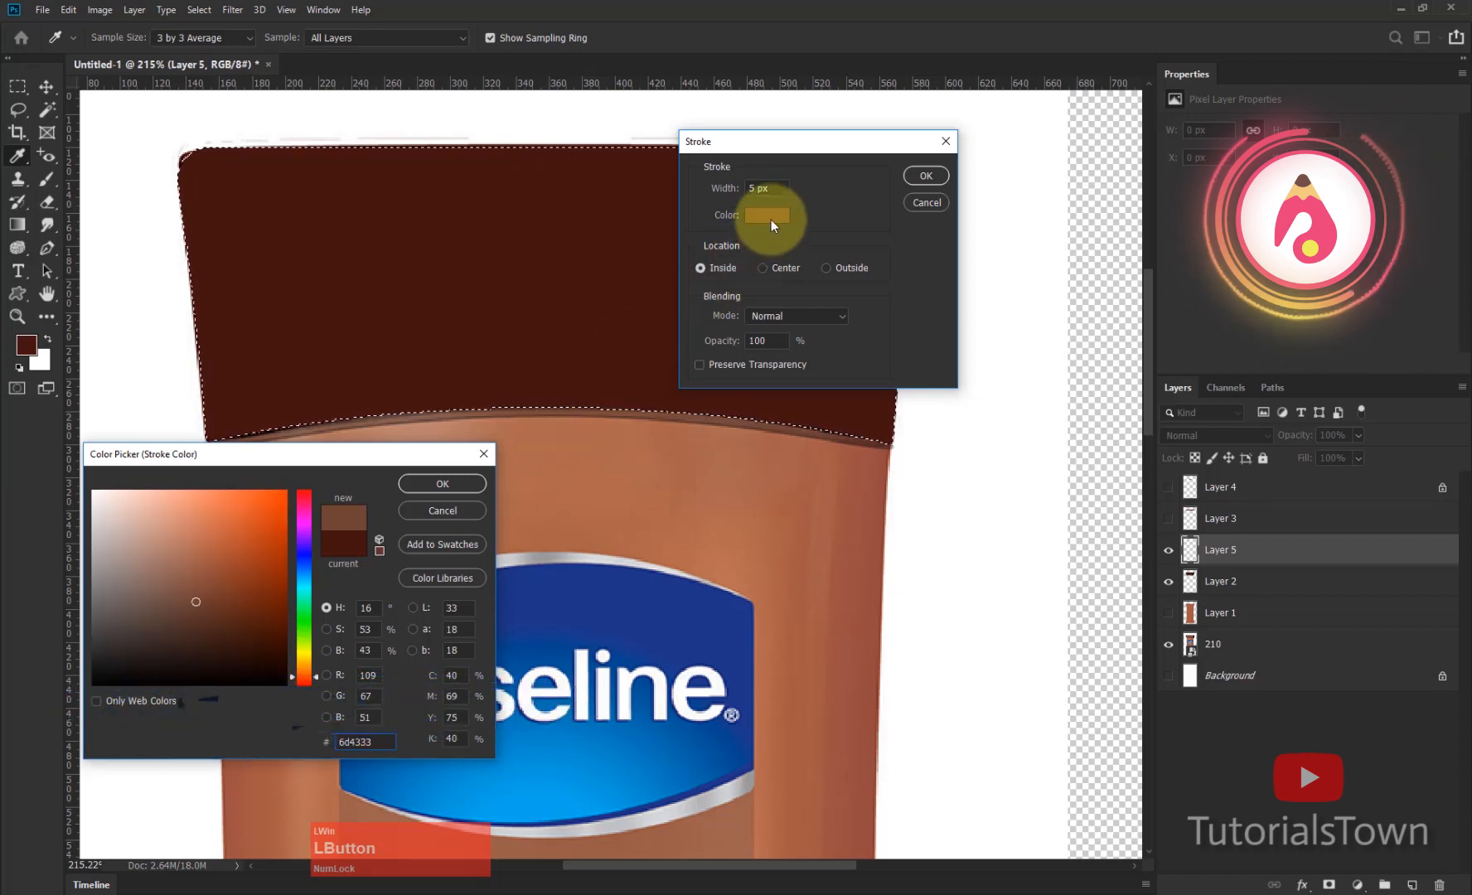
click(432, 484)
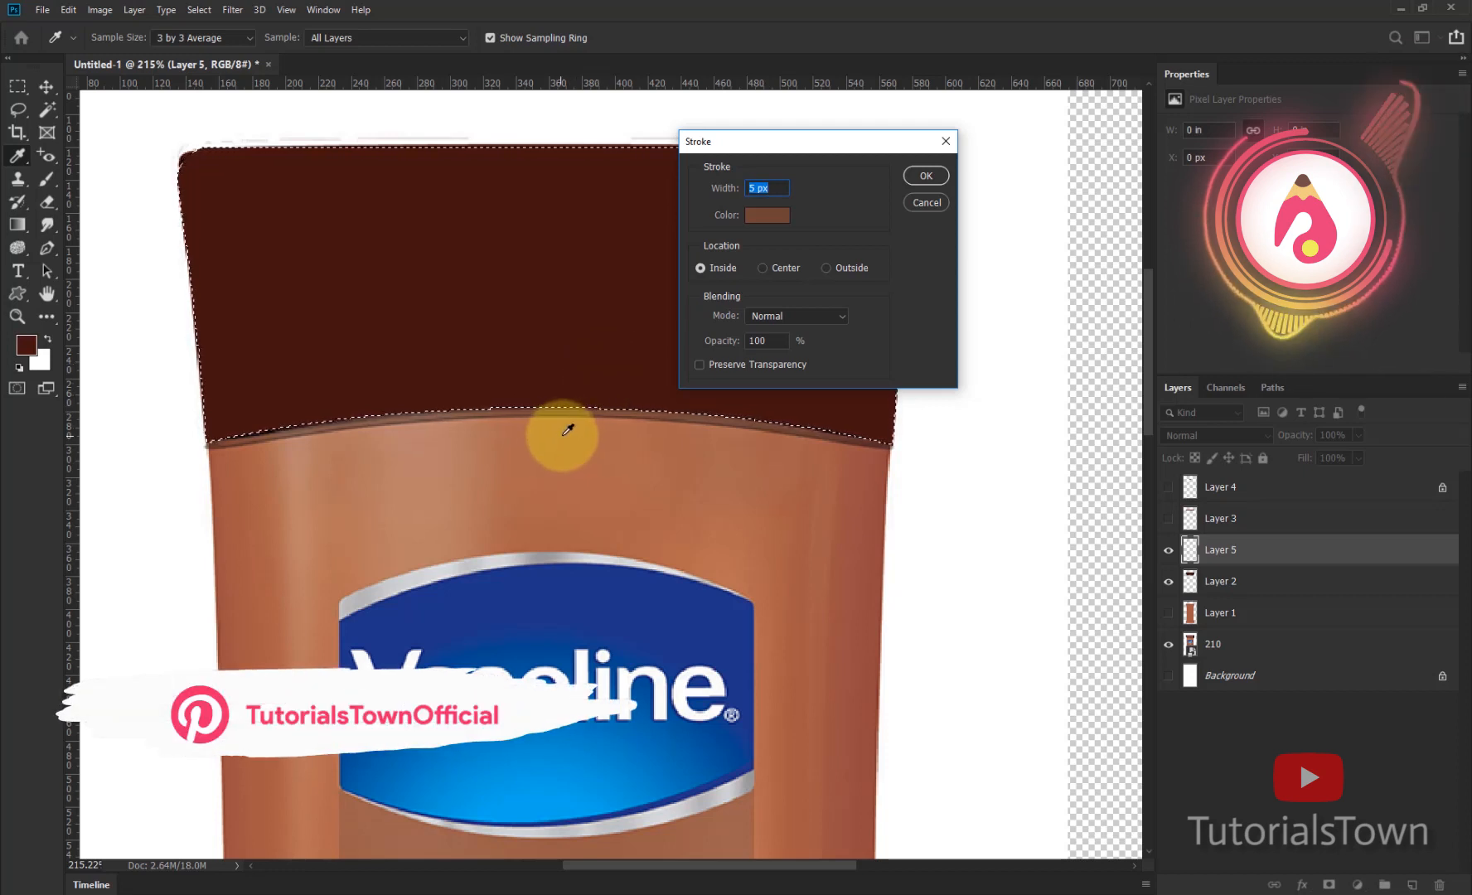
click(840, 269)
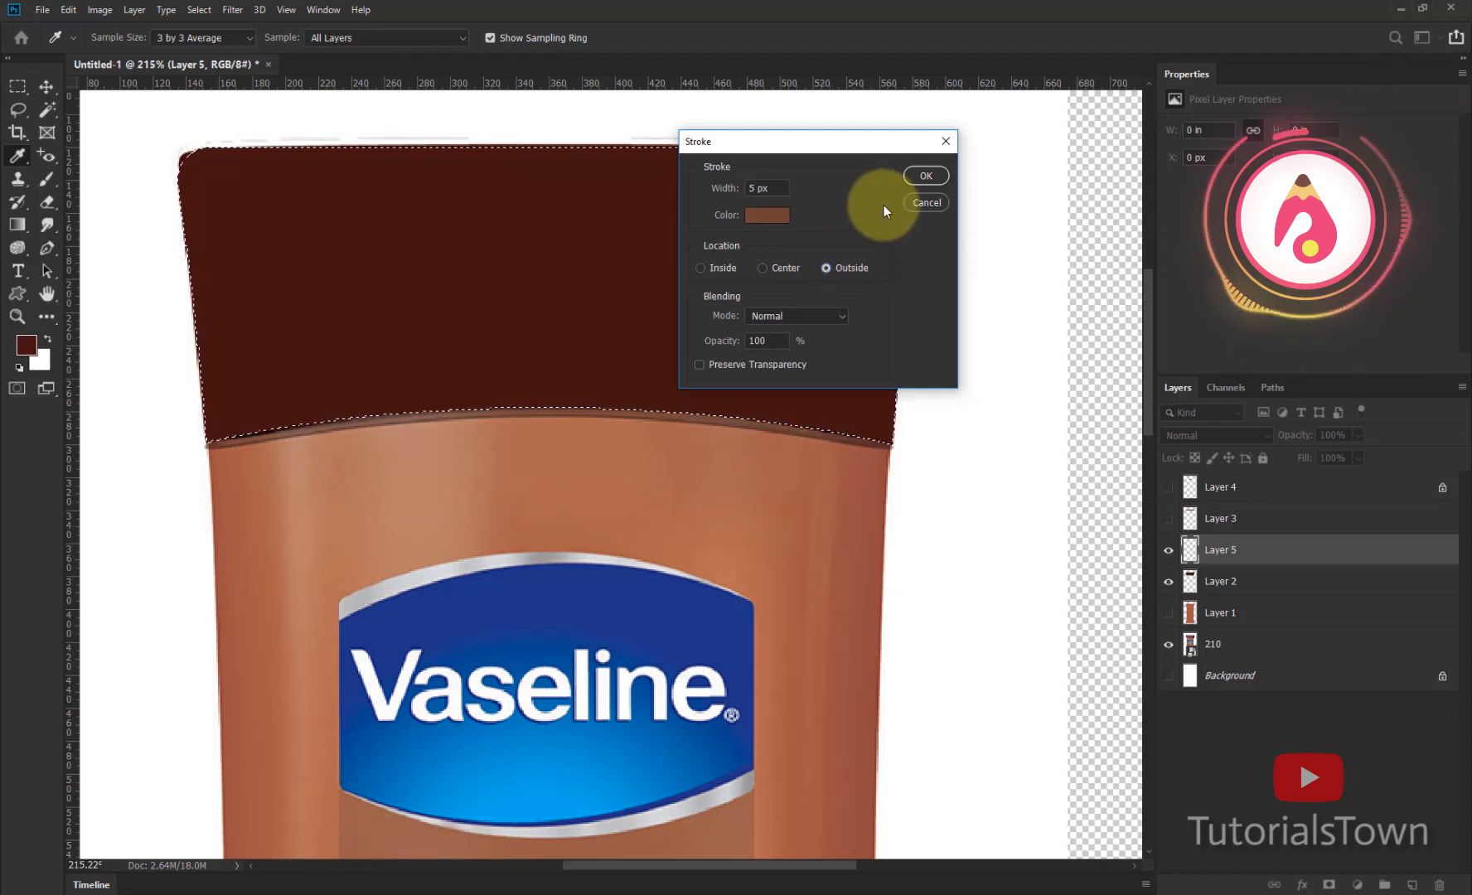
click(925, 177)
key(b)
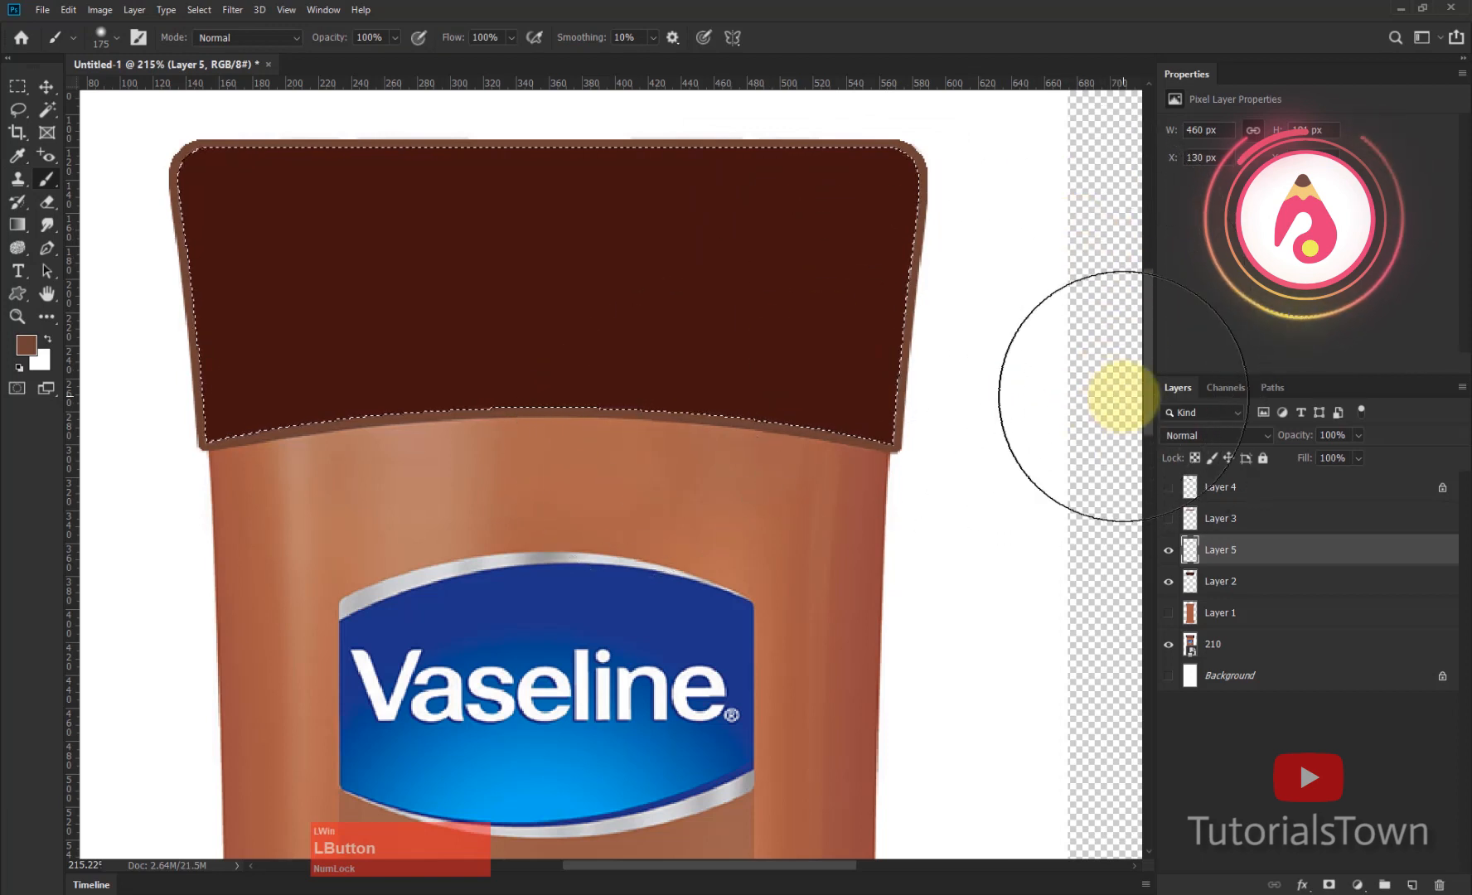
Step: Show Layers 1, 3 and 4 again, clear the selection, and check the outline around the cap
drag(1168, 614, 1169, 489)
key(ctrl+0)
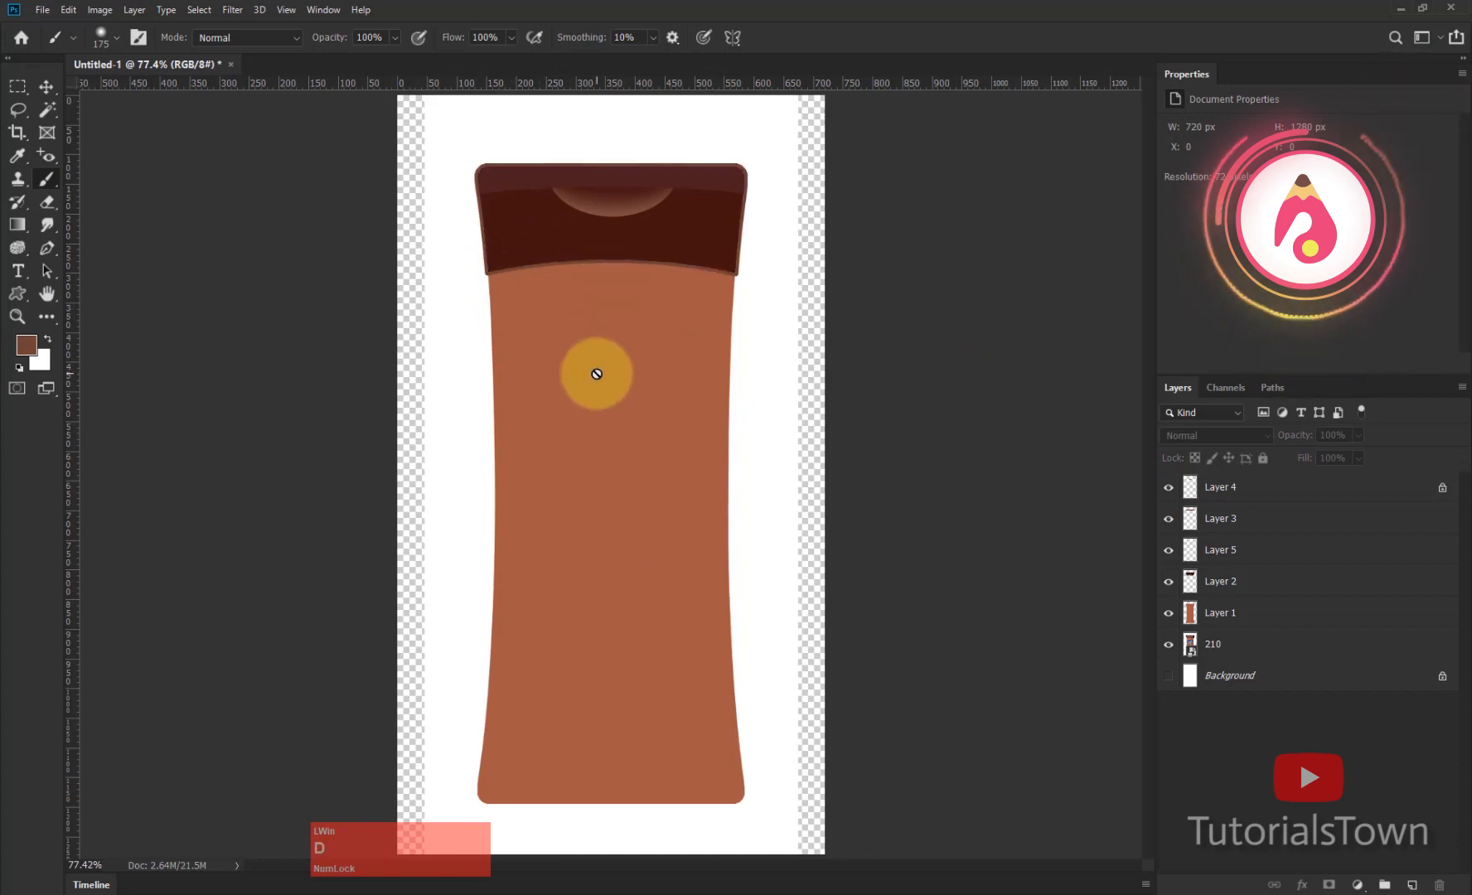
drag(445, 139, 823, 323)
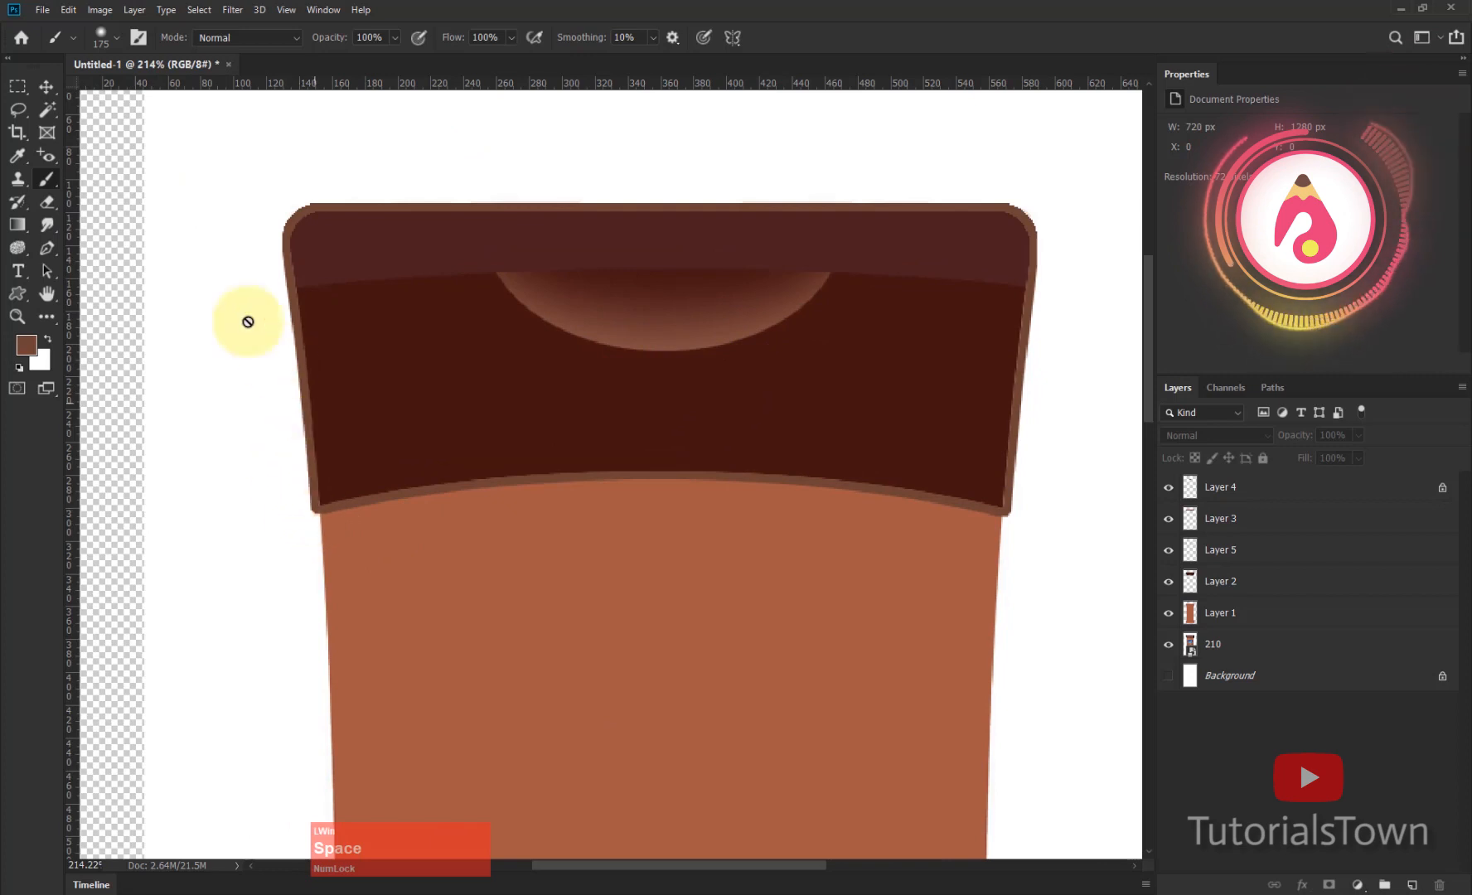
key(ctrl+KP_Subtract)
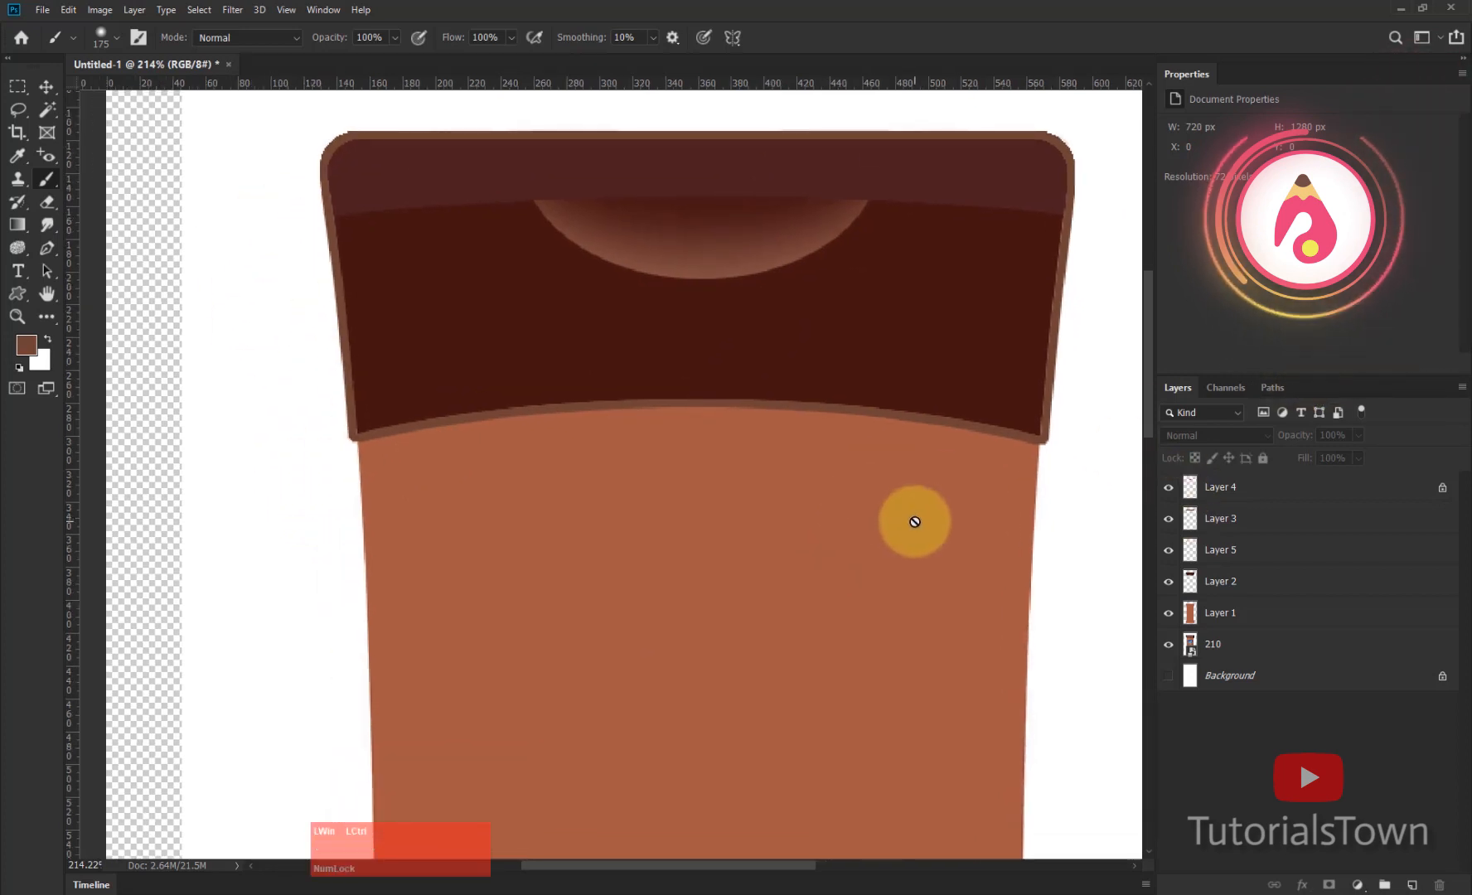
key(ctrl+KP_Subtract)
click(657, 531)
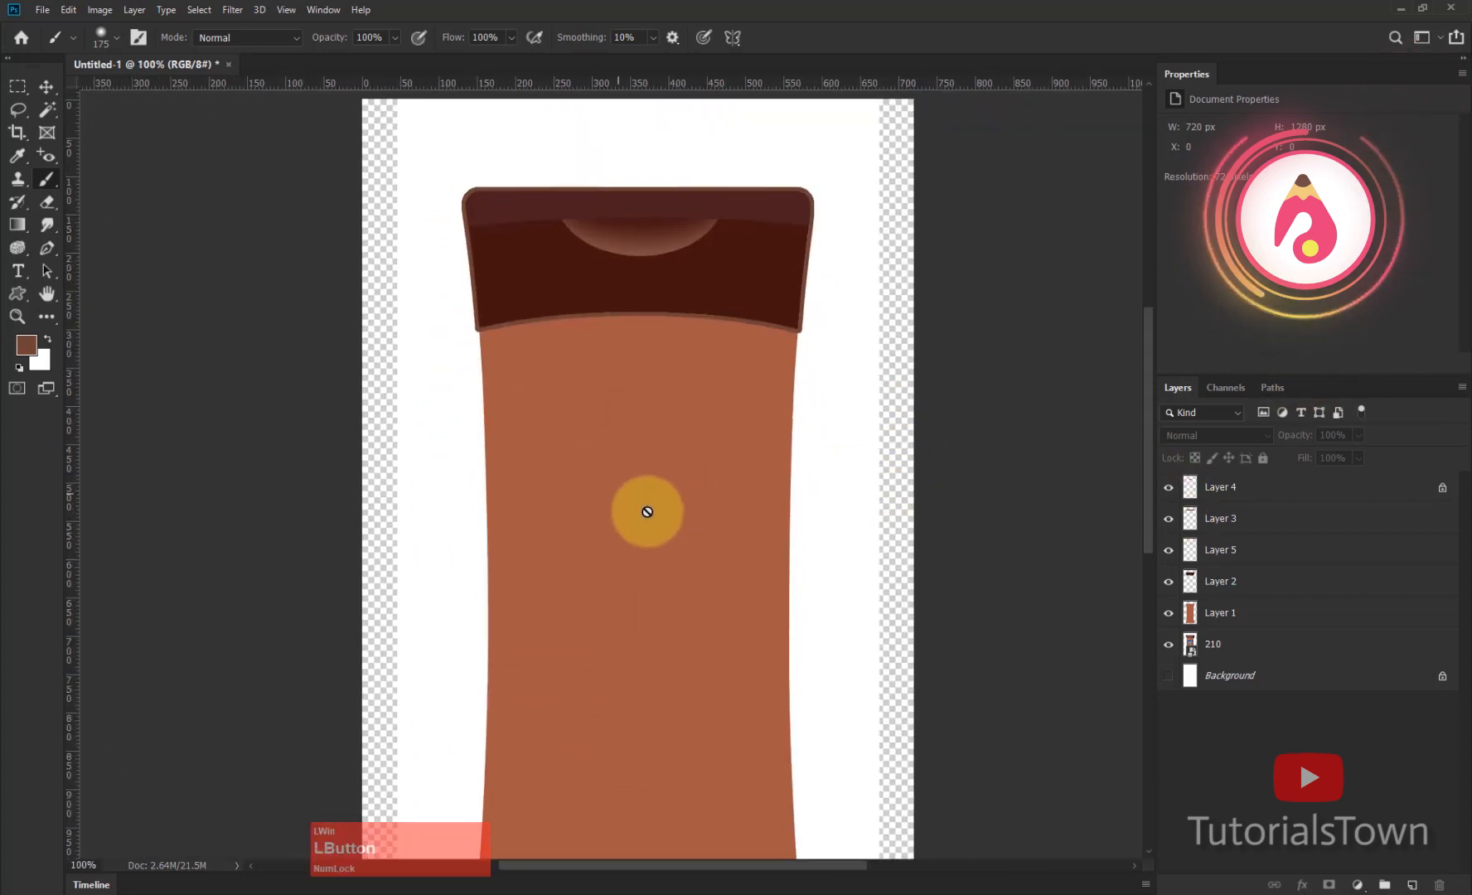
click(47, 86)
click(656, 506)
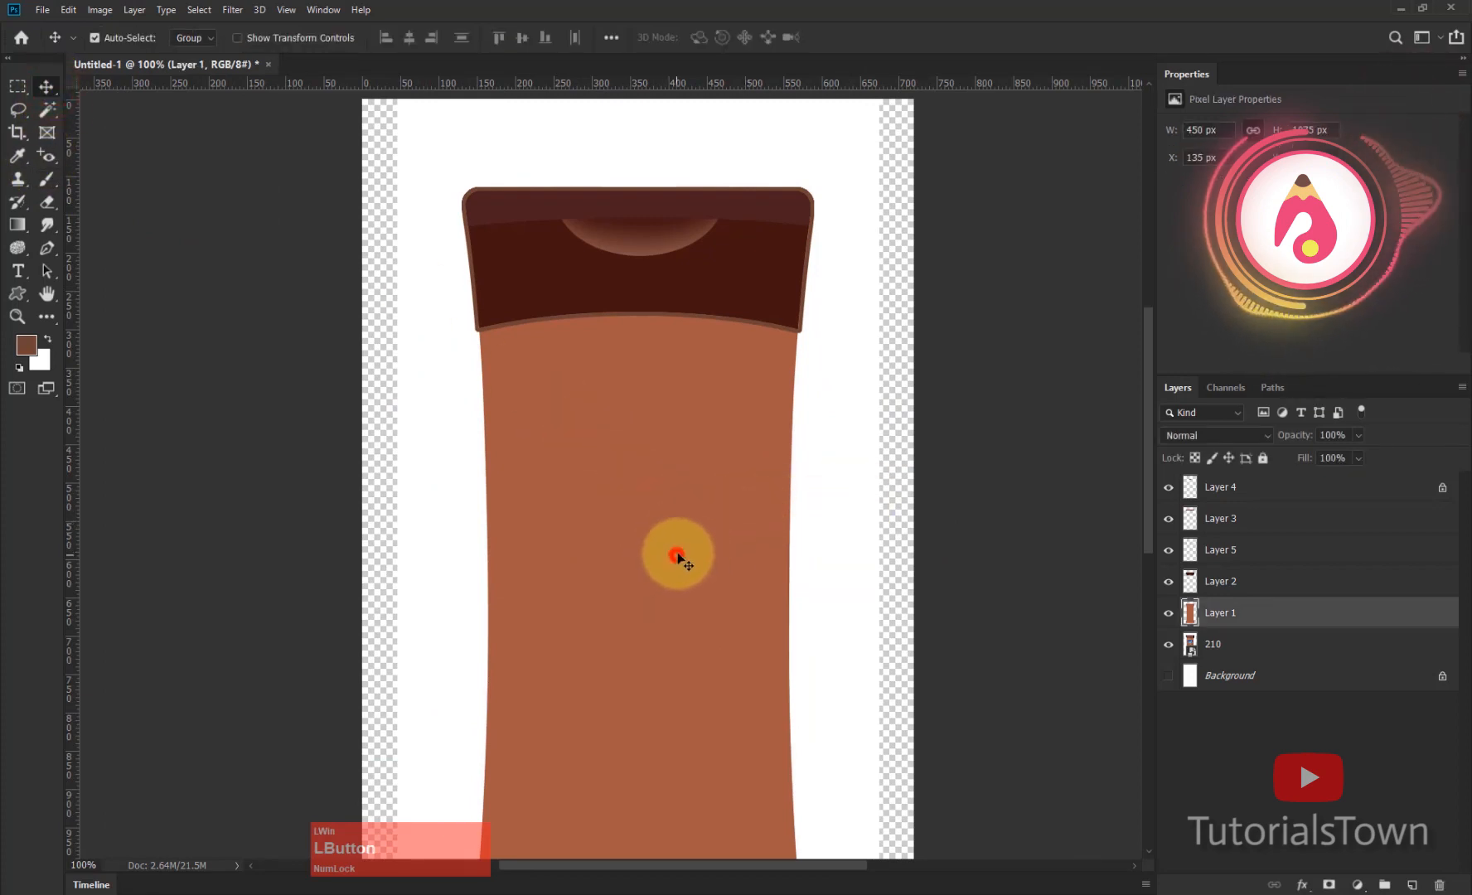
drag(682, 558, 802, 509)
key(ctrl+t)
key(ctrl+z)
key(Escape)
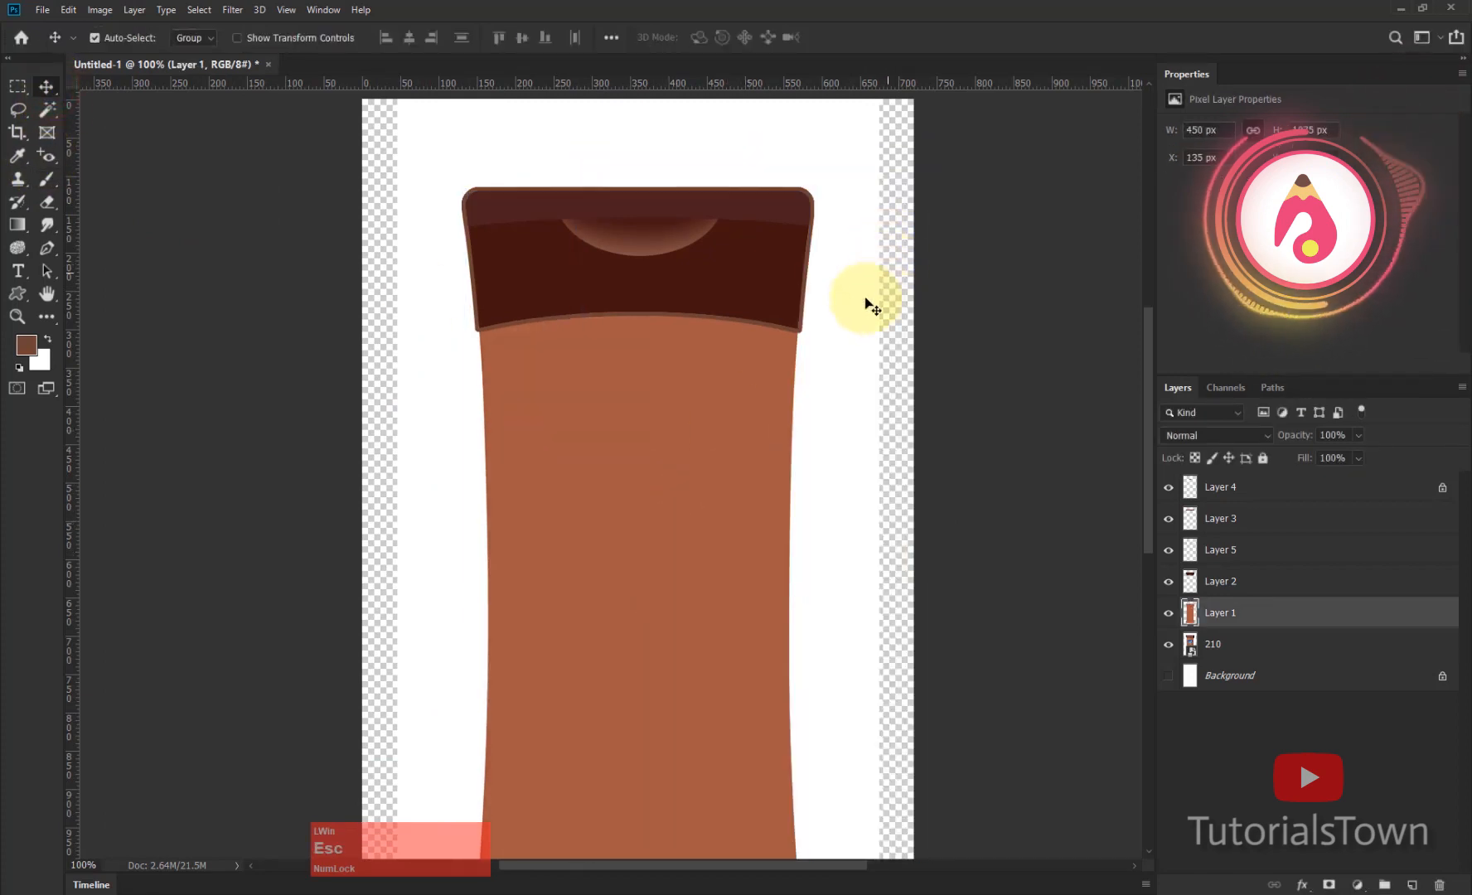
Step: Load the bottle body's shape on Layer 1 as a selection and invert it
click(743, 388)
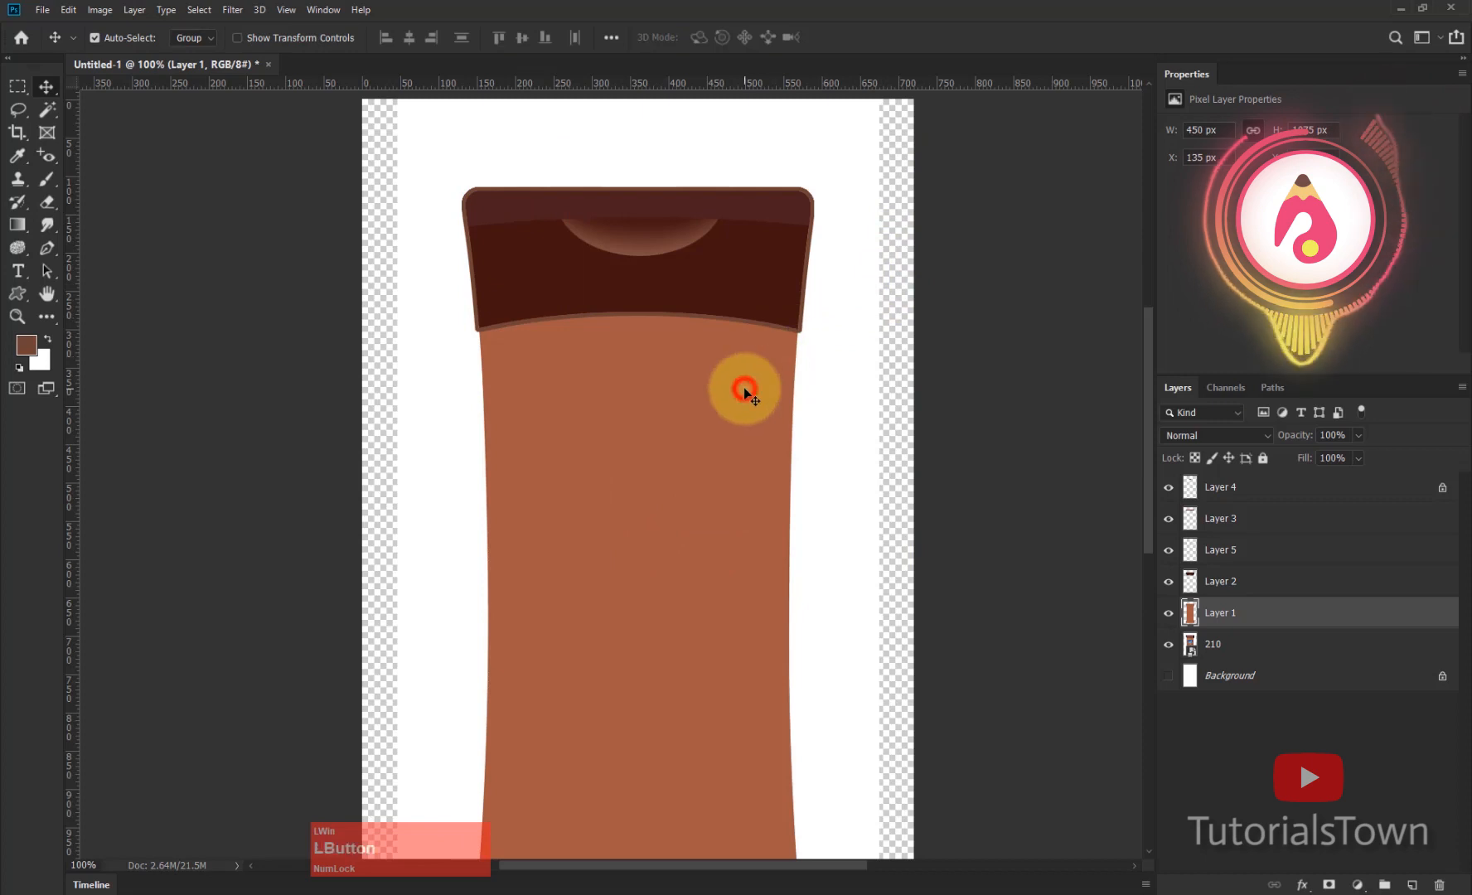
right_click(1189, 619)
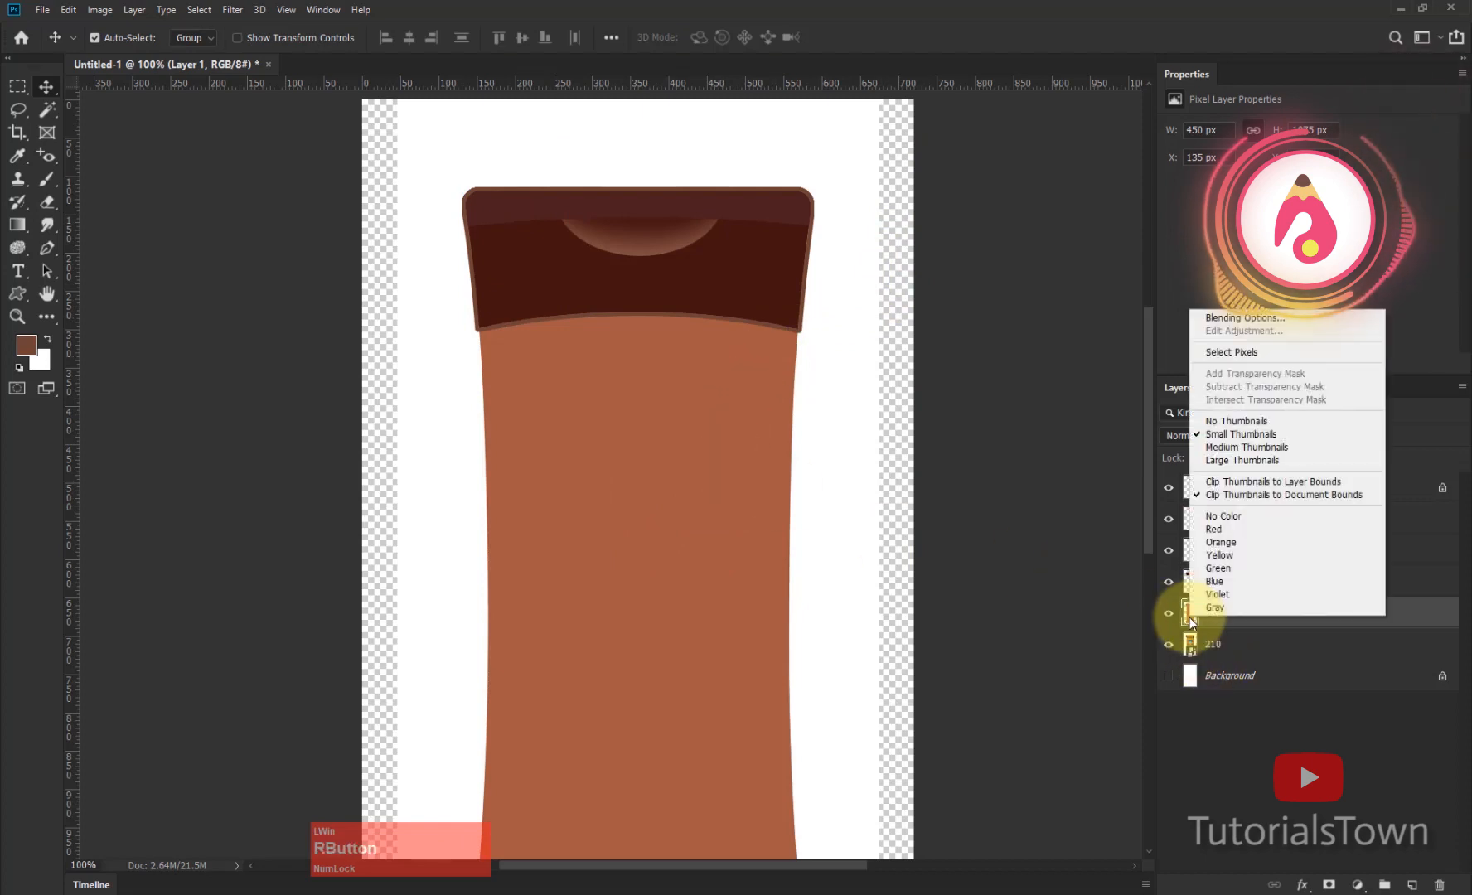
click(1232, 354)
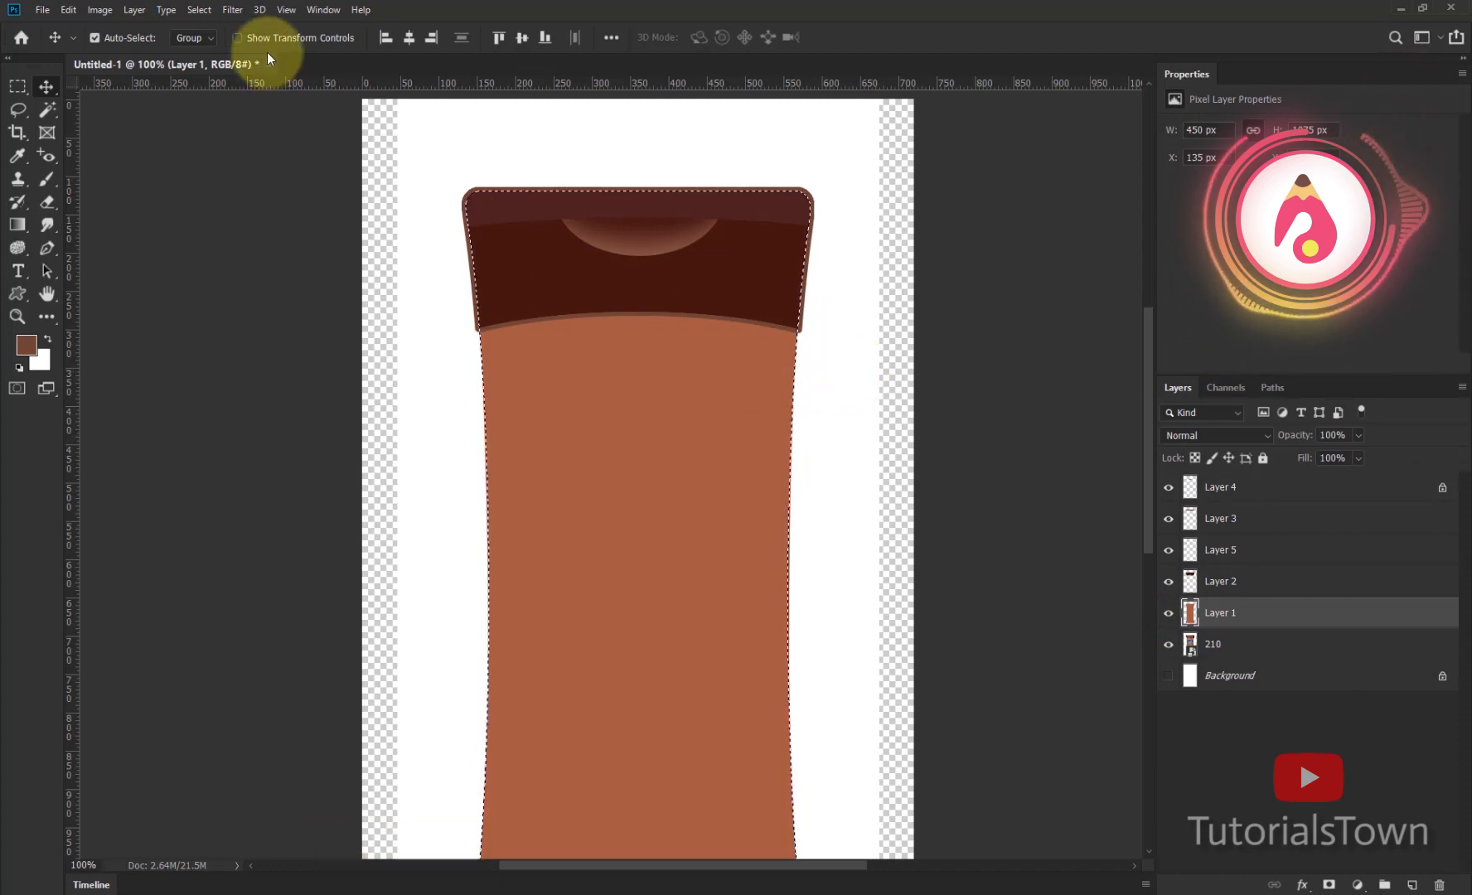
click(199, 10)
click(211, 69)
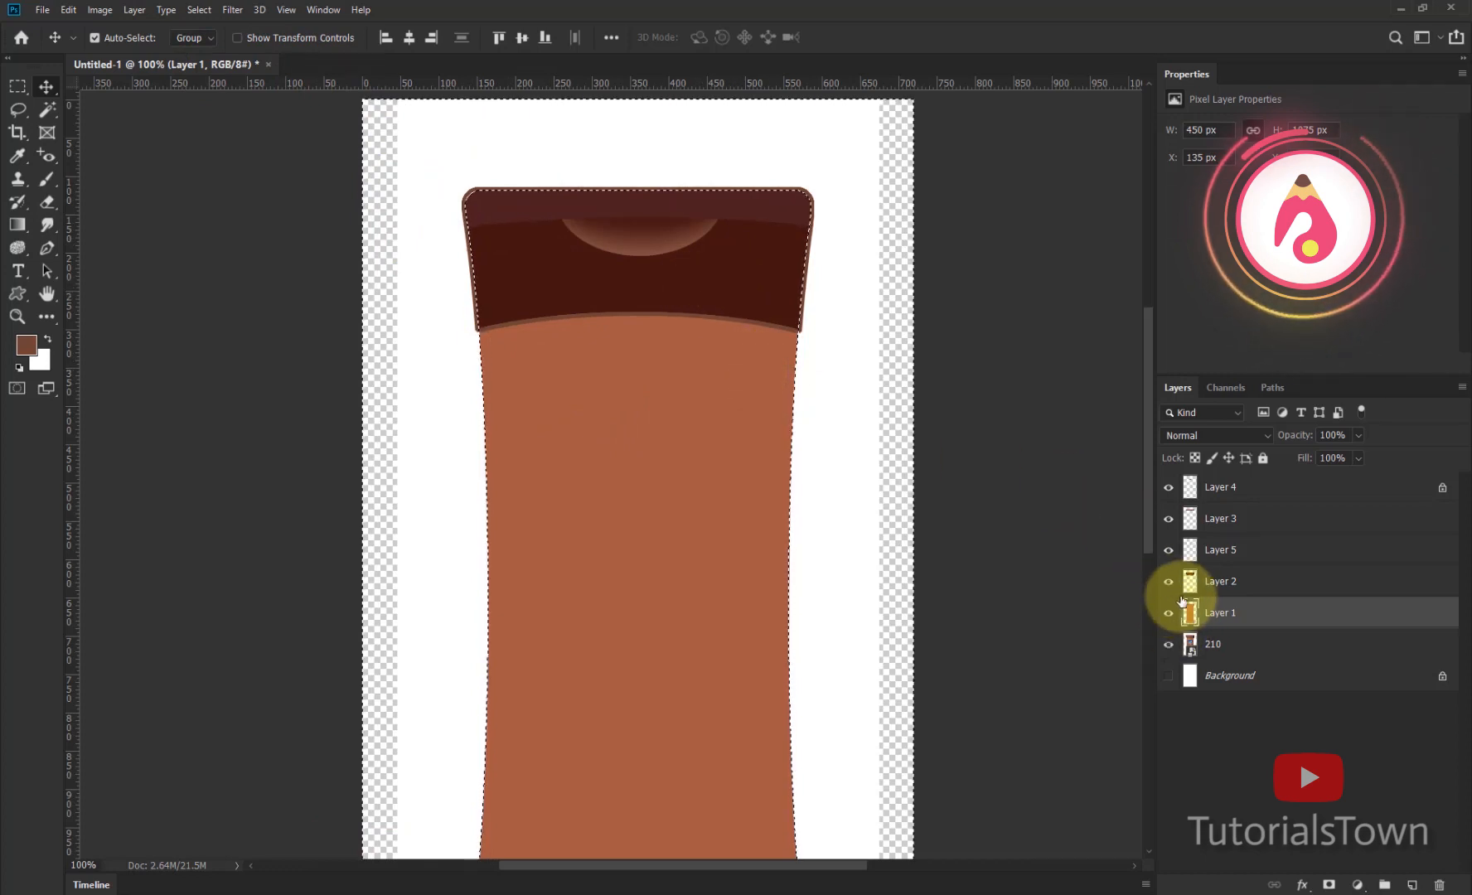
Step: Delete the part of Layer 5's brown outline that lies outside the bottle shape and clear the selection
click(1168, 551)
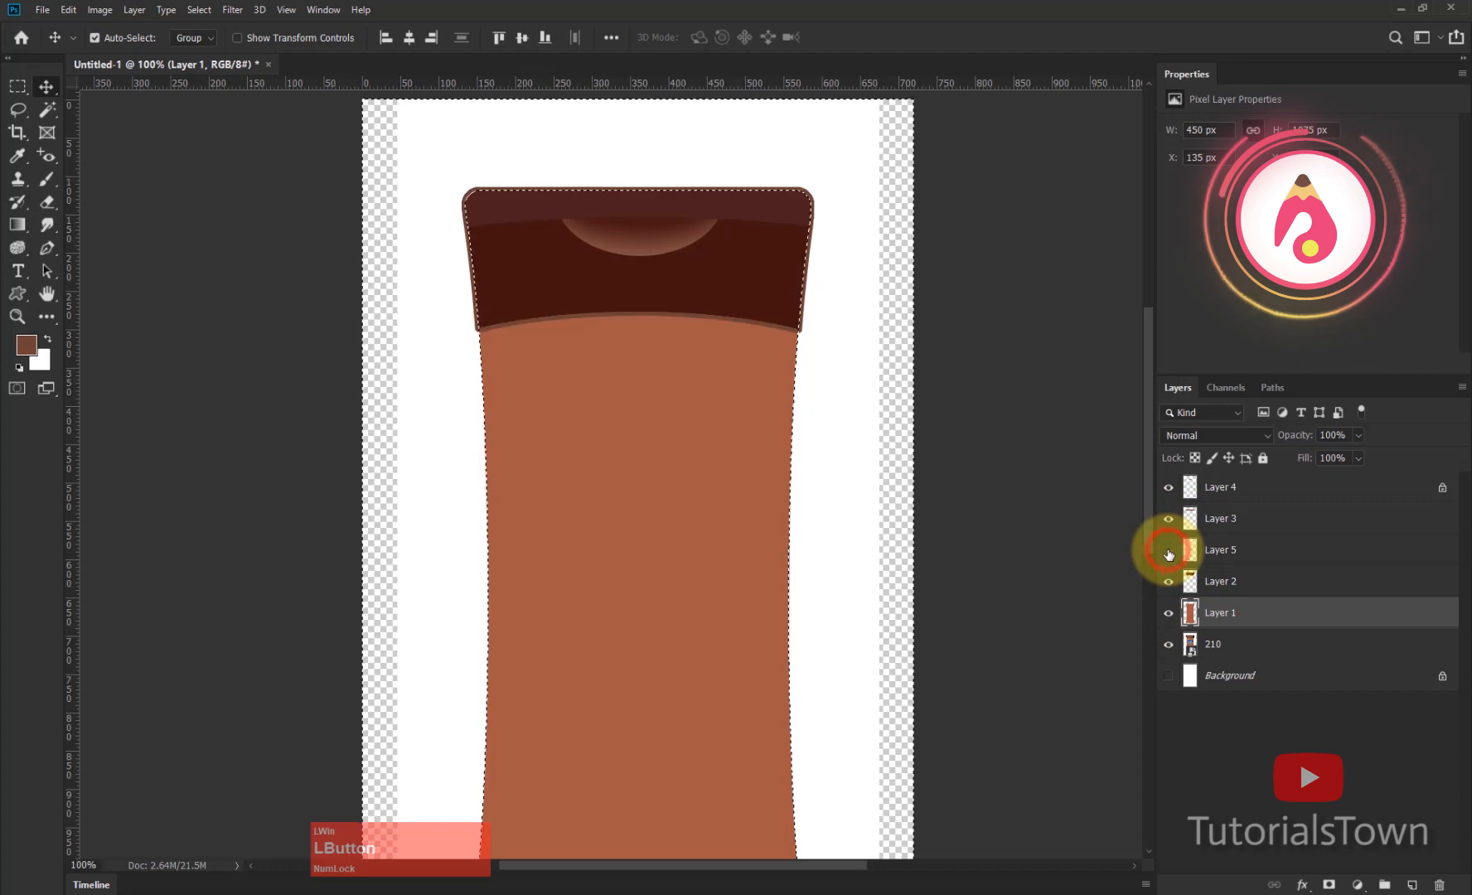
click(1168, 552)
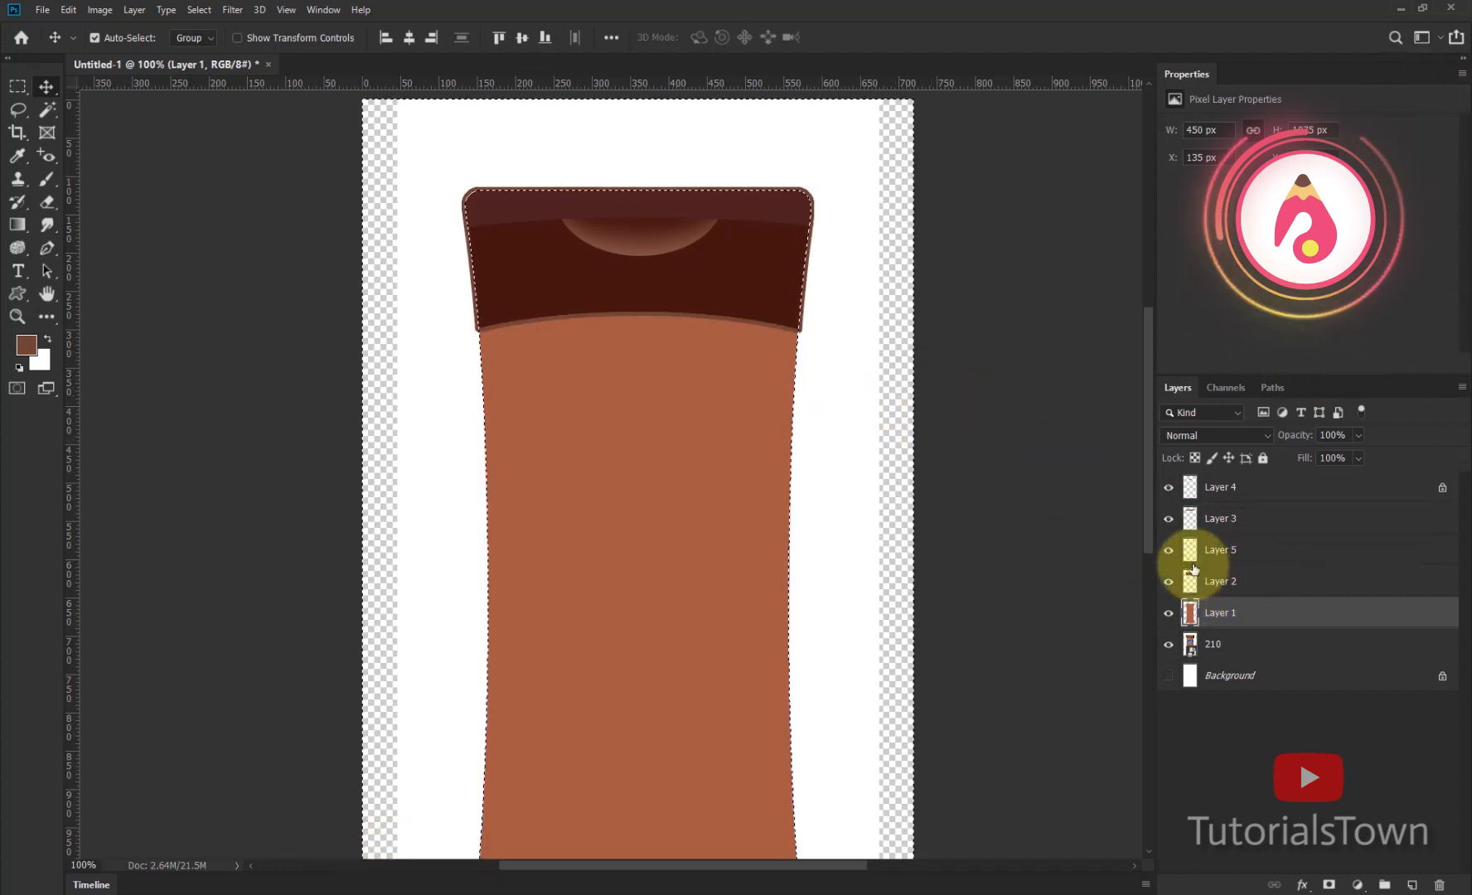
click(1168, 550)
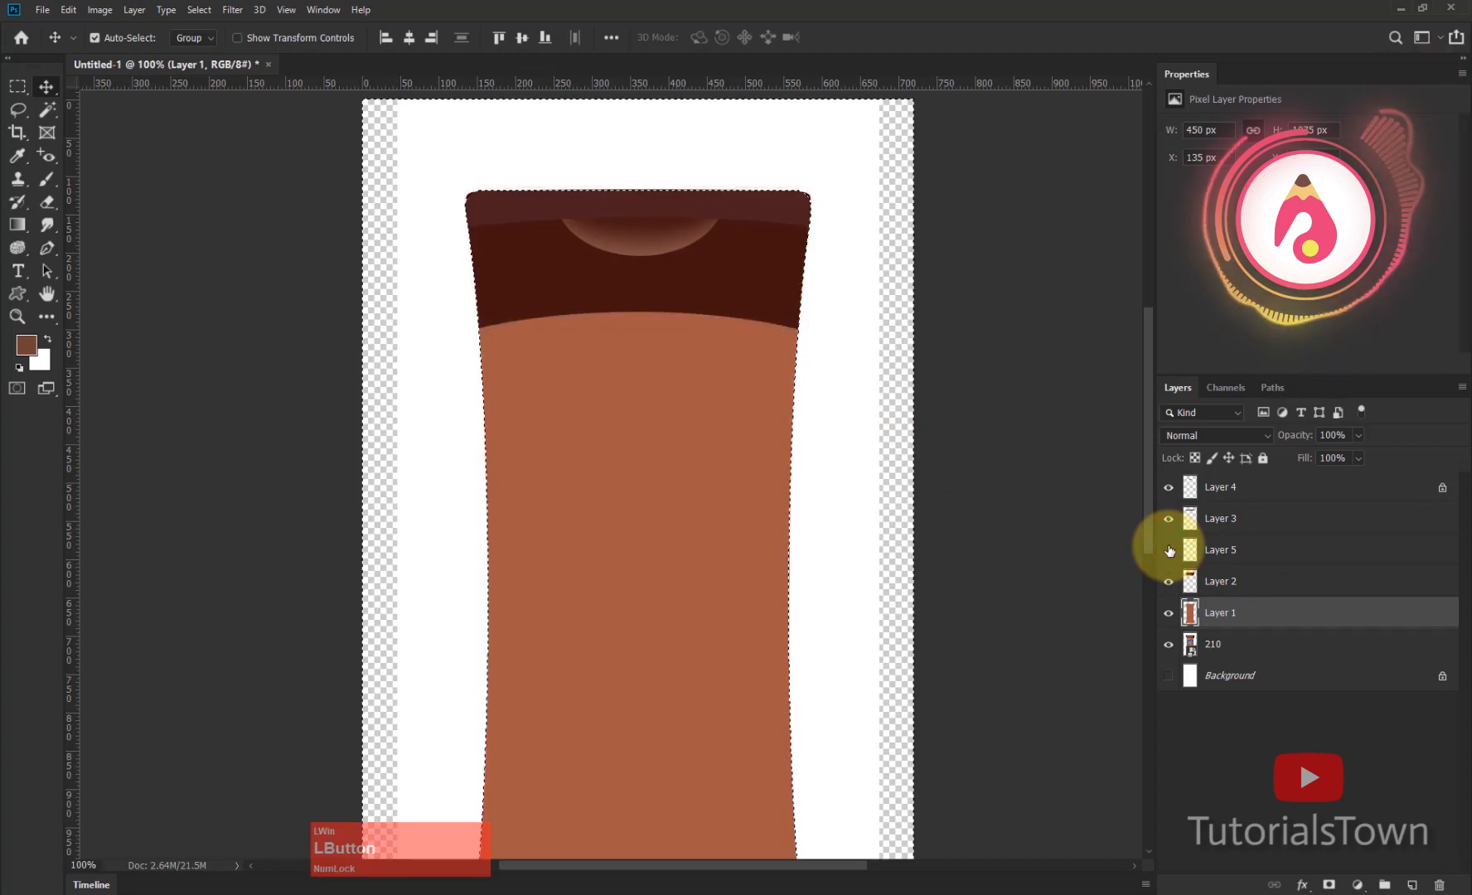
click(1263, 548)
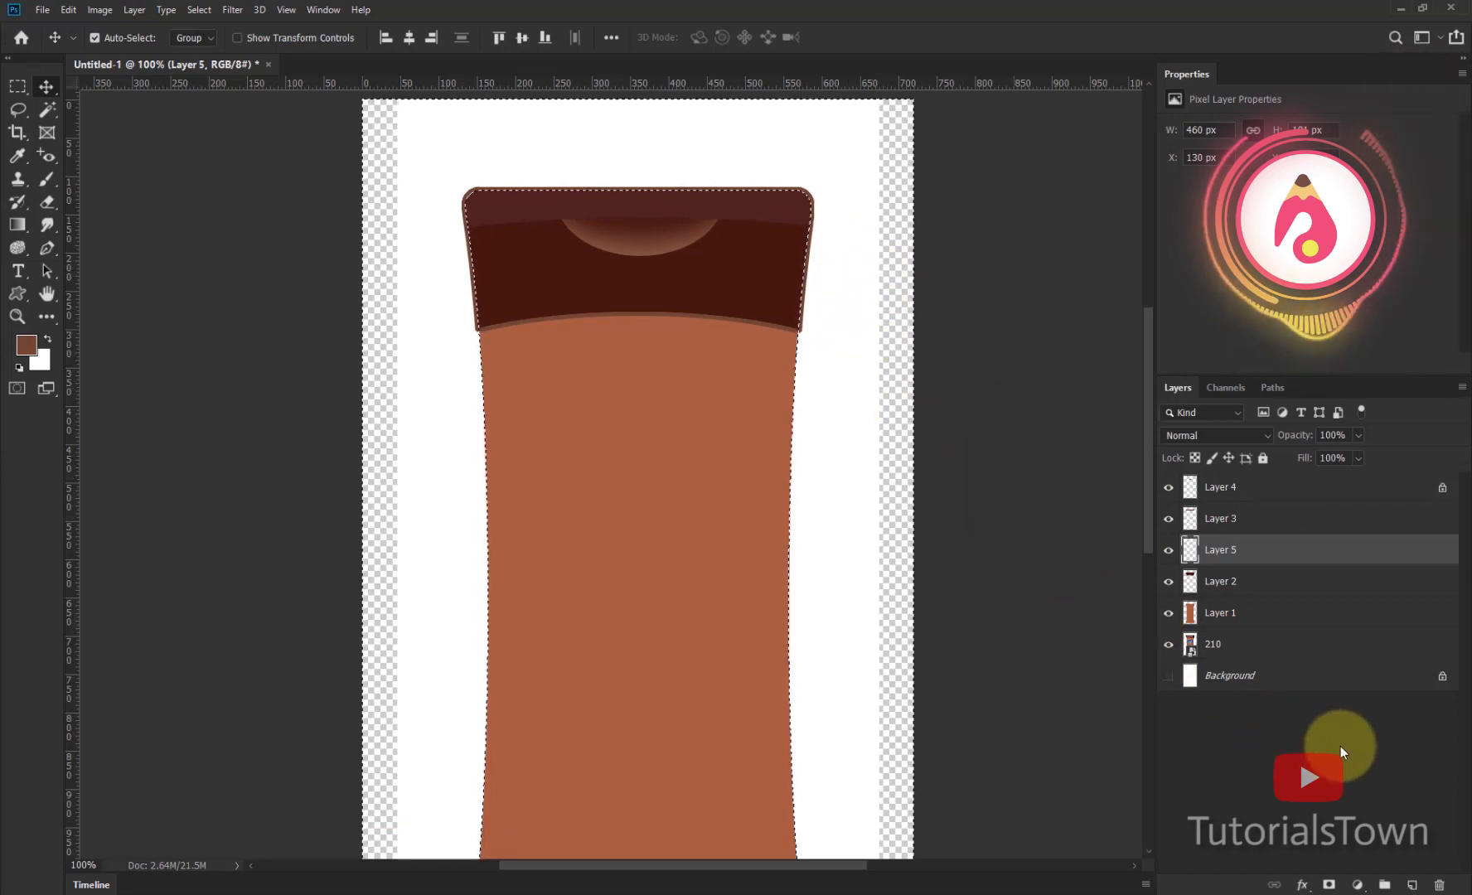
key(alt+BackSpace)
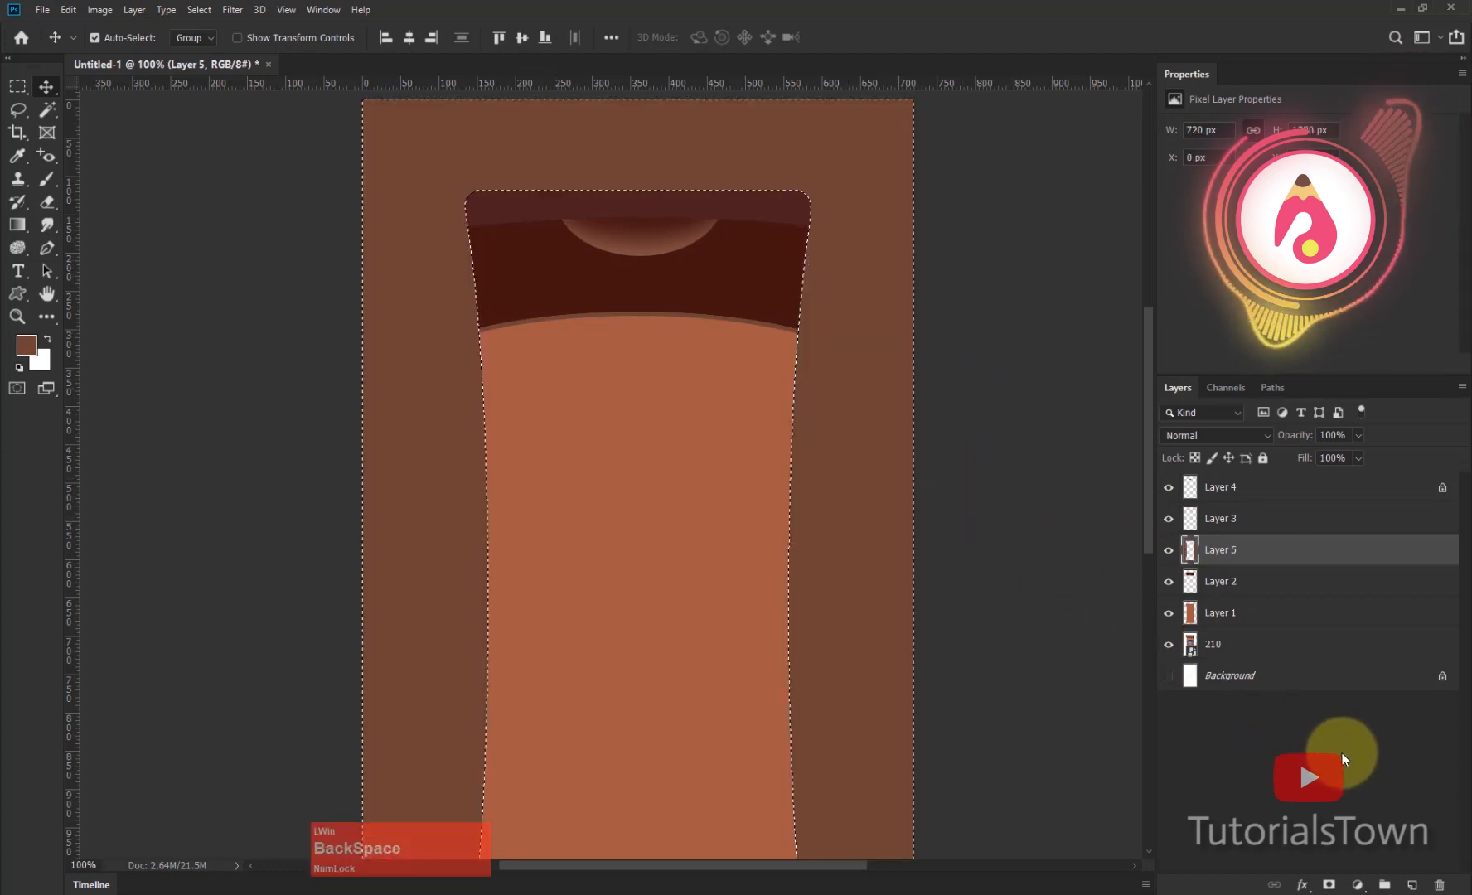
key(ctrl+z)
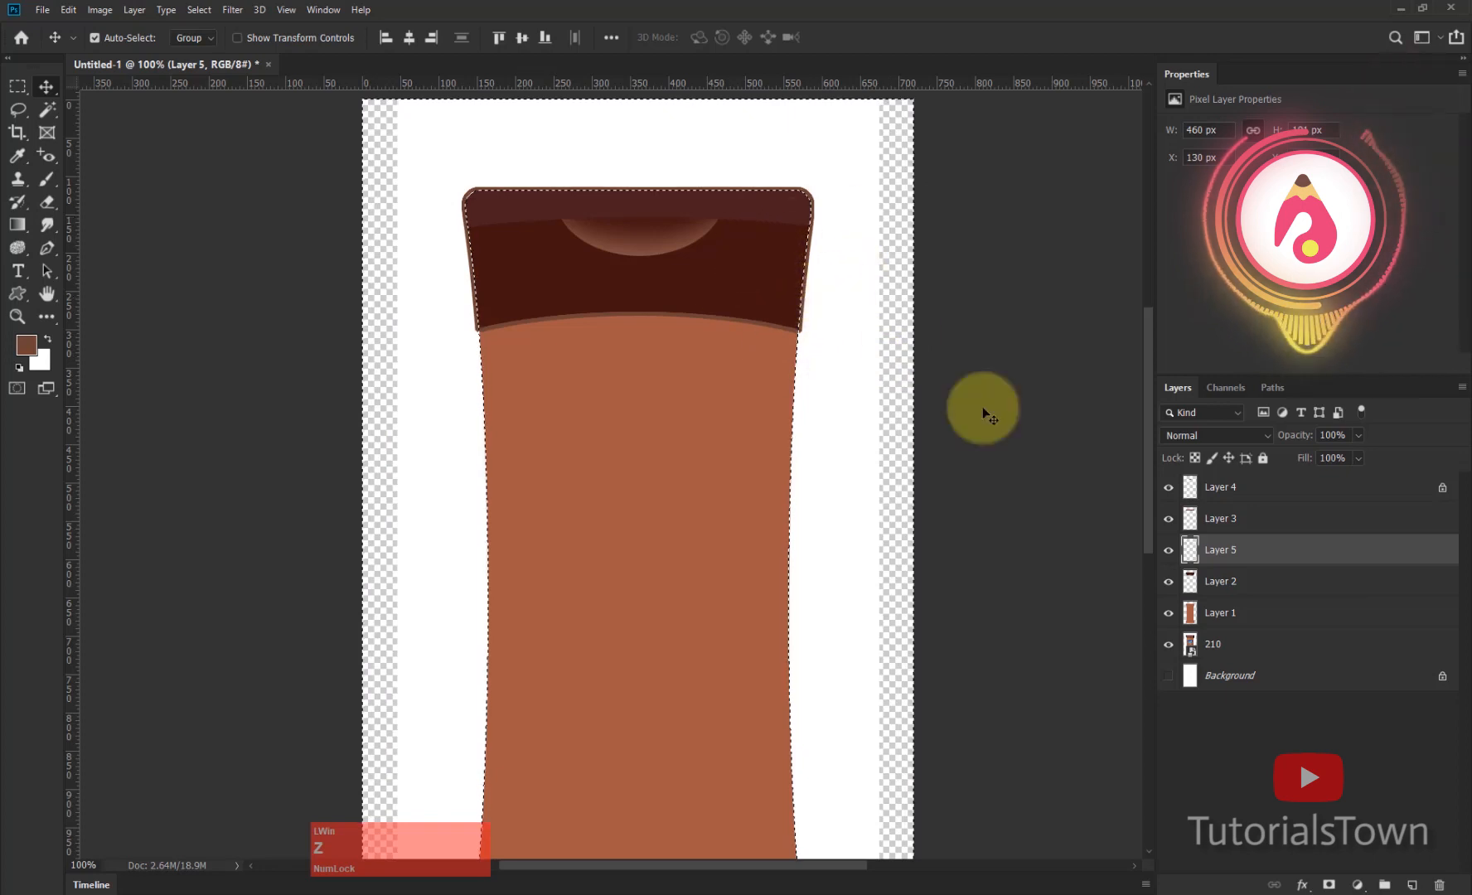
click(1319, 564)
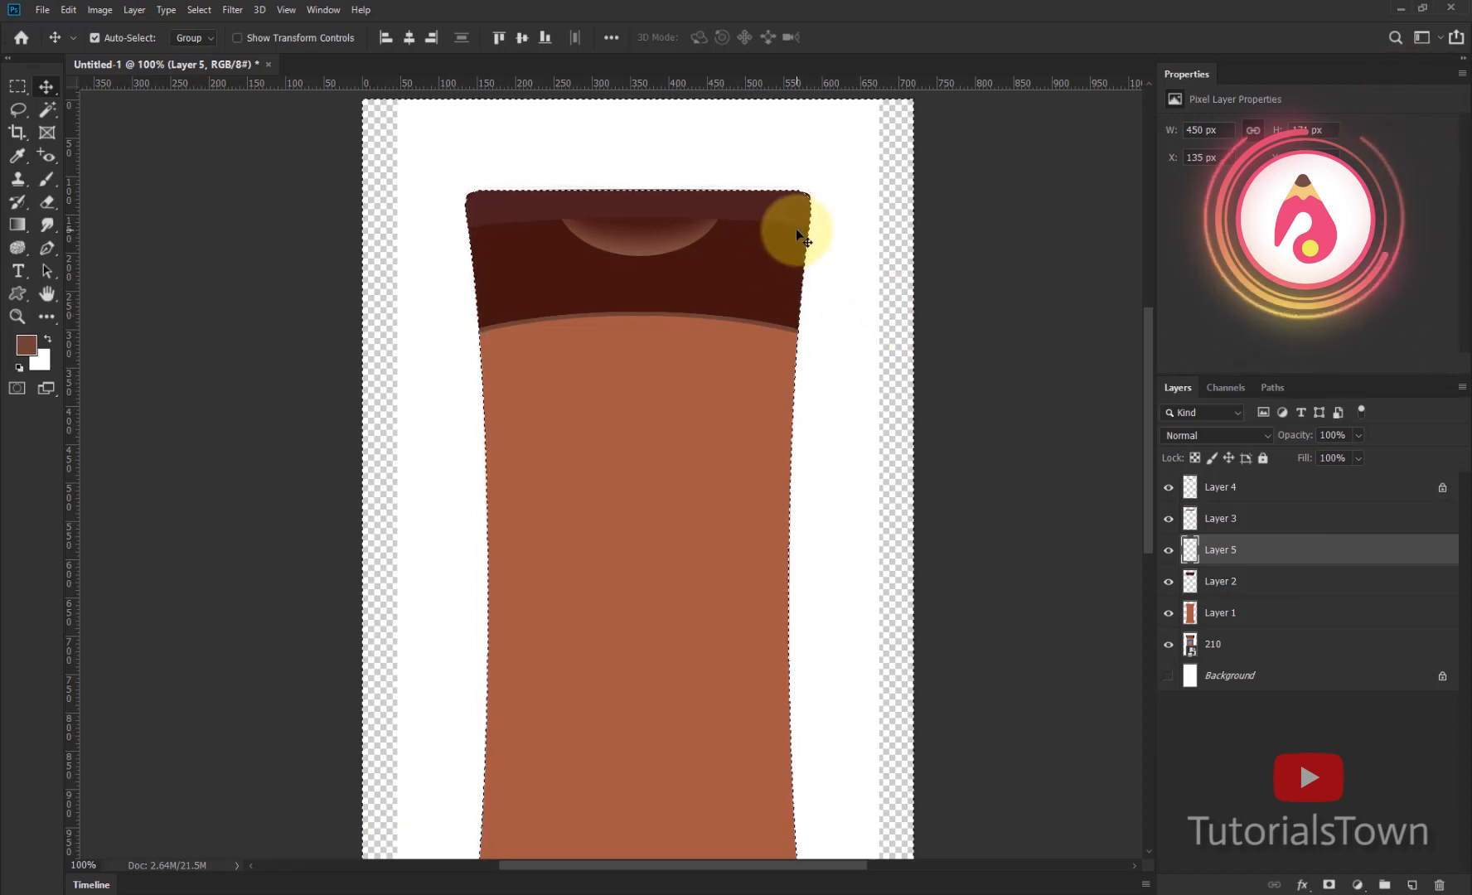
key(ctrl+d)
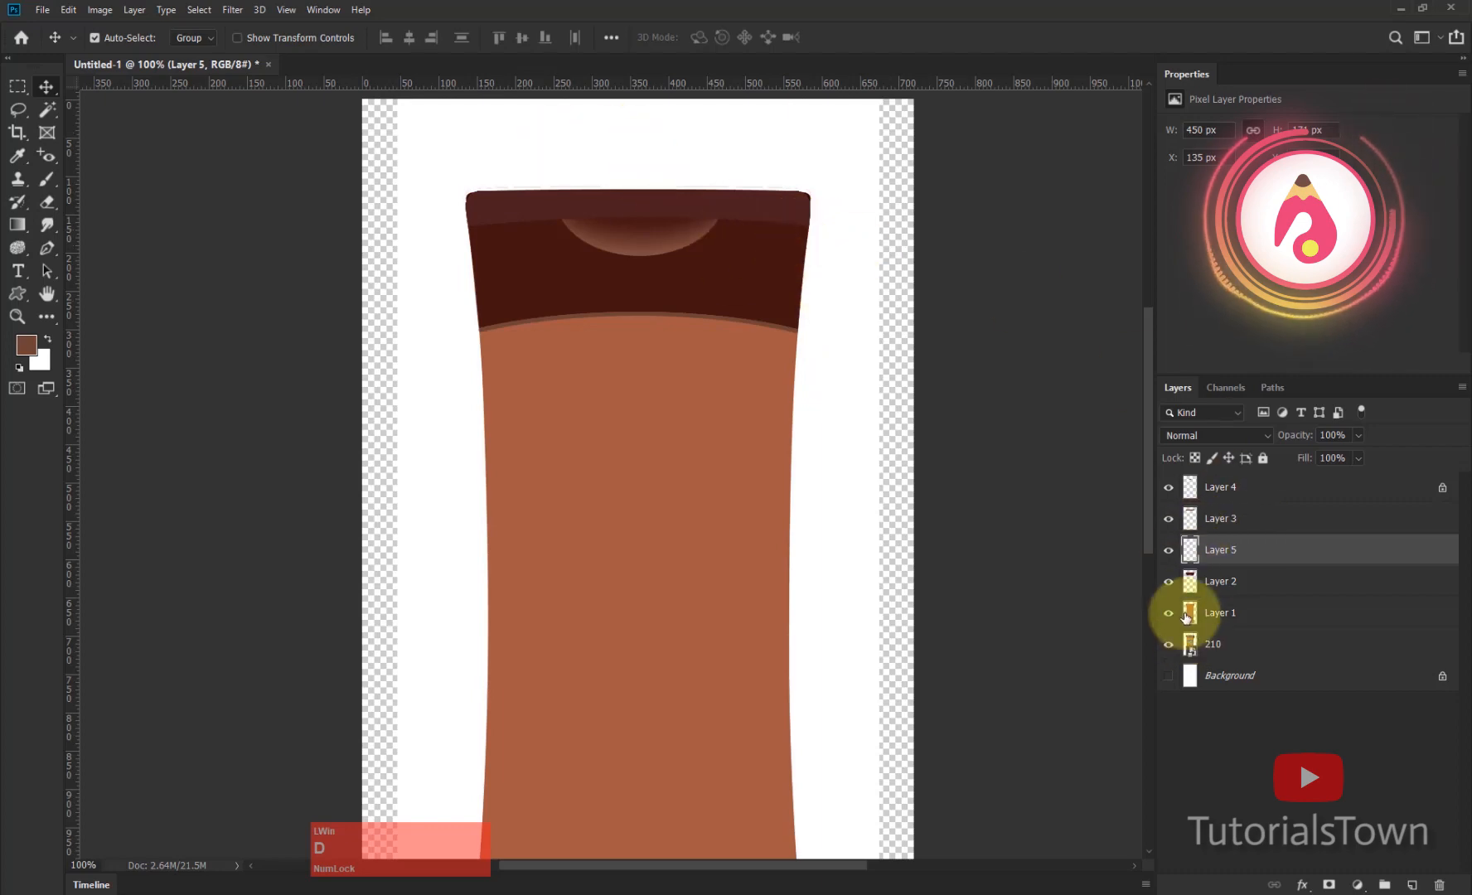
Step: Show only the reference layer 210 and Layer 3, load Layer 3's lid shape as a selection and add a new layer above it
alt+click(1168, 644)
drag(473, 158, 654, 252)
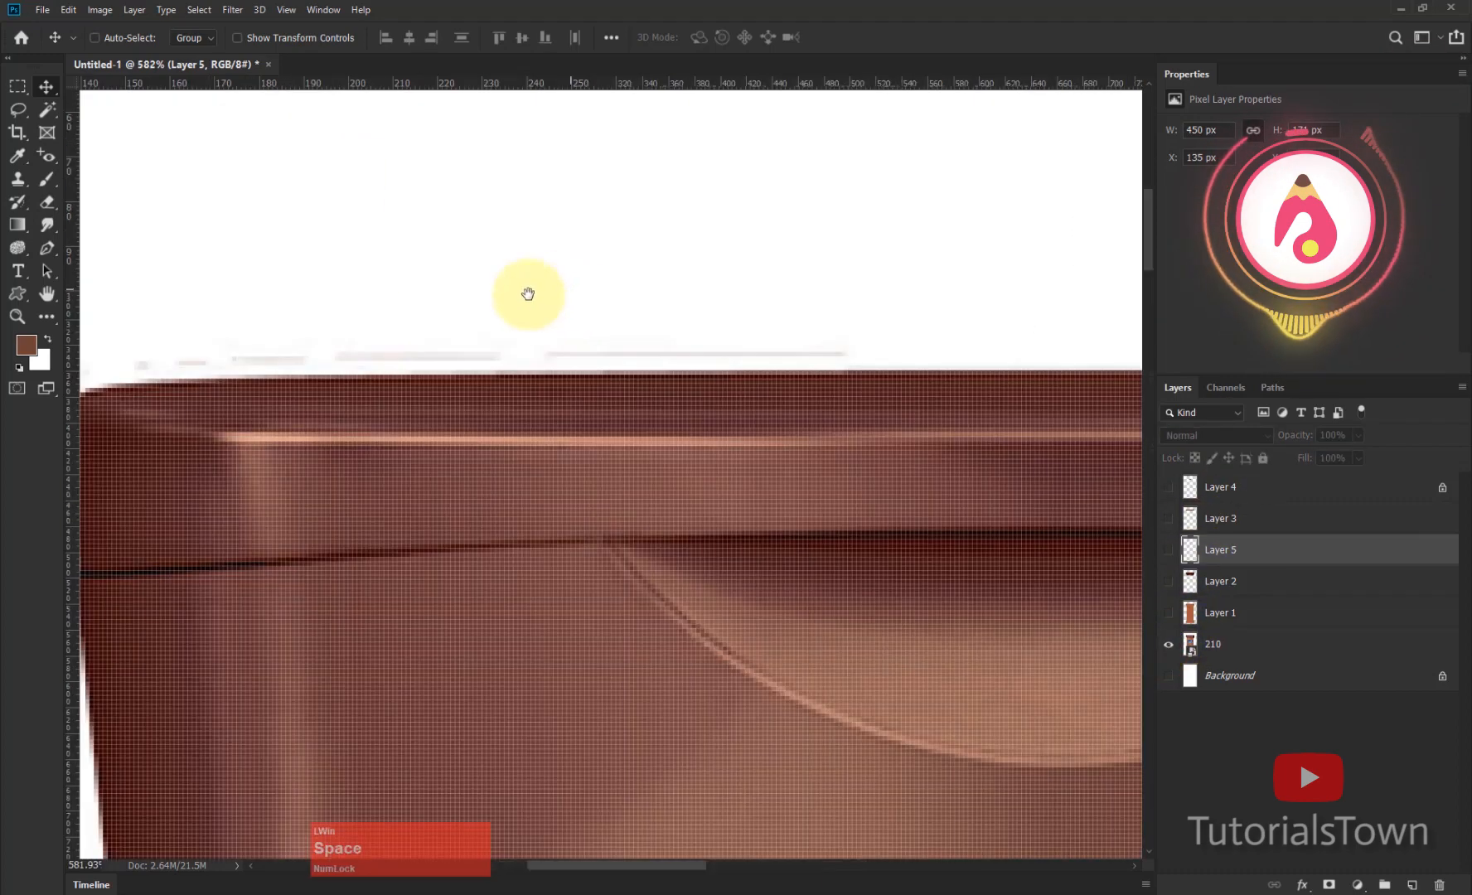
drag(528, 293, 953, 108)
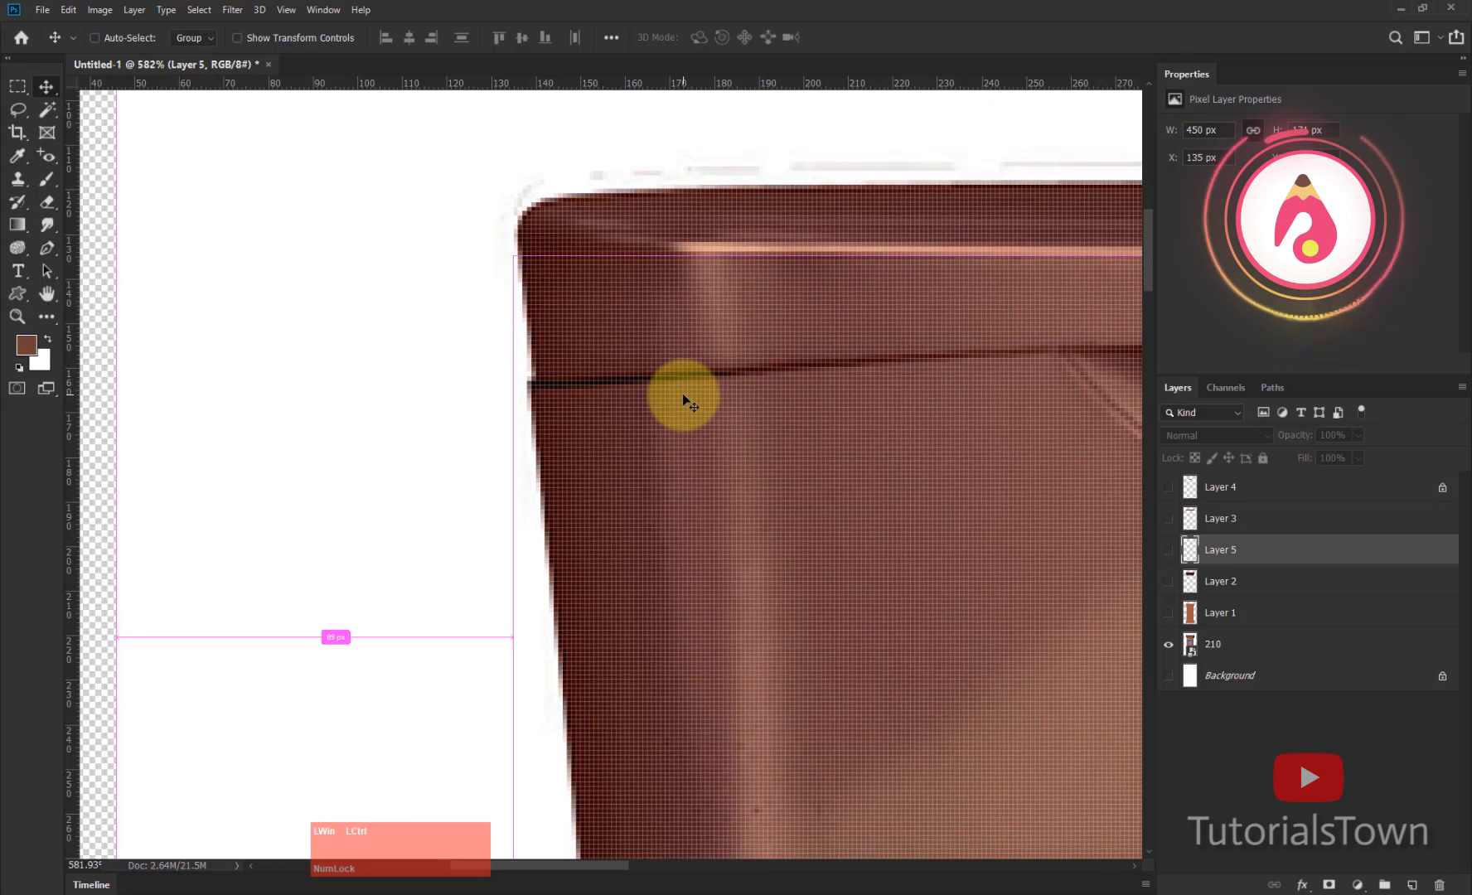
key(ctrl+0)
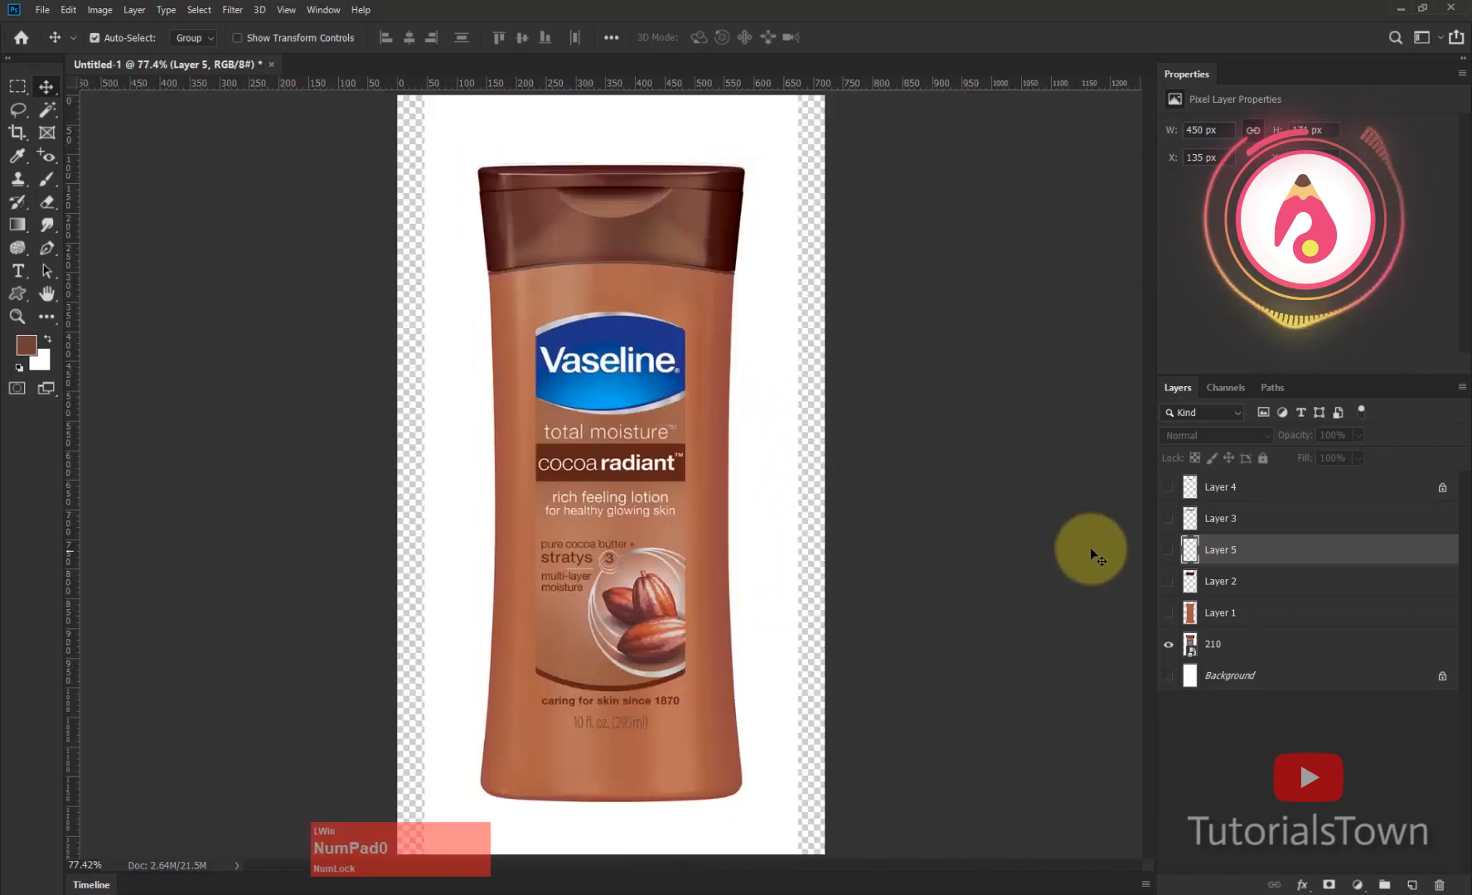
click(1168, 520)
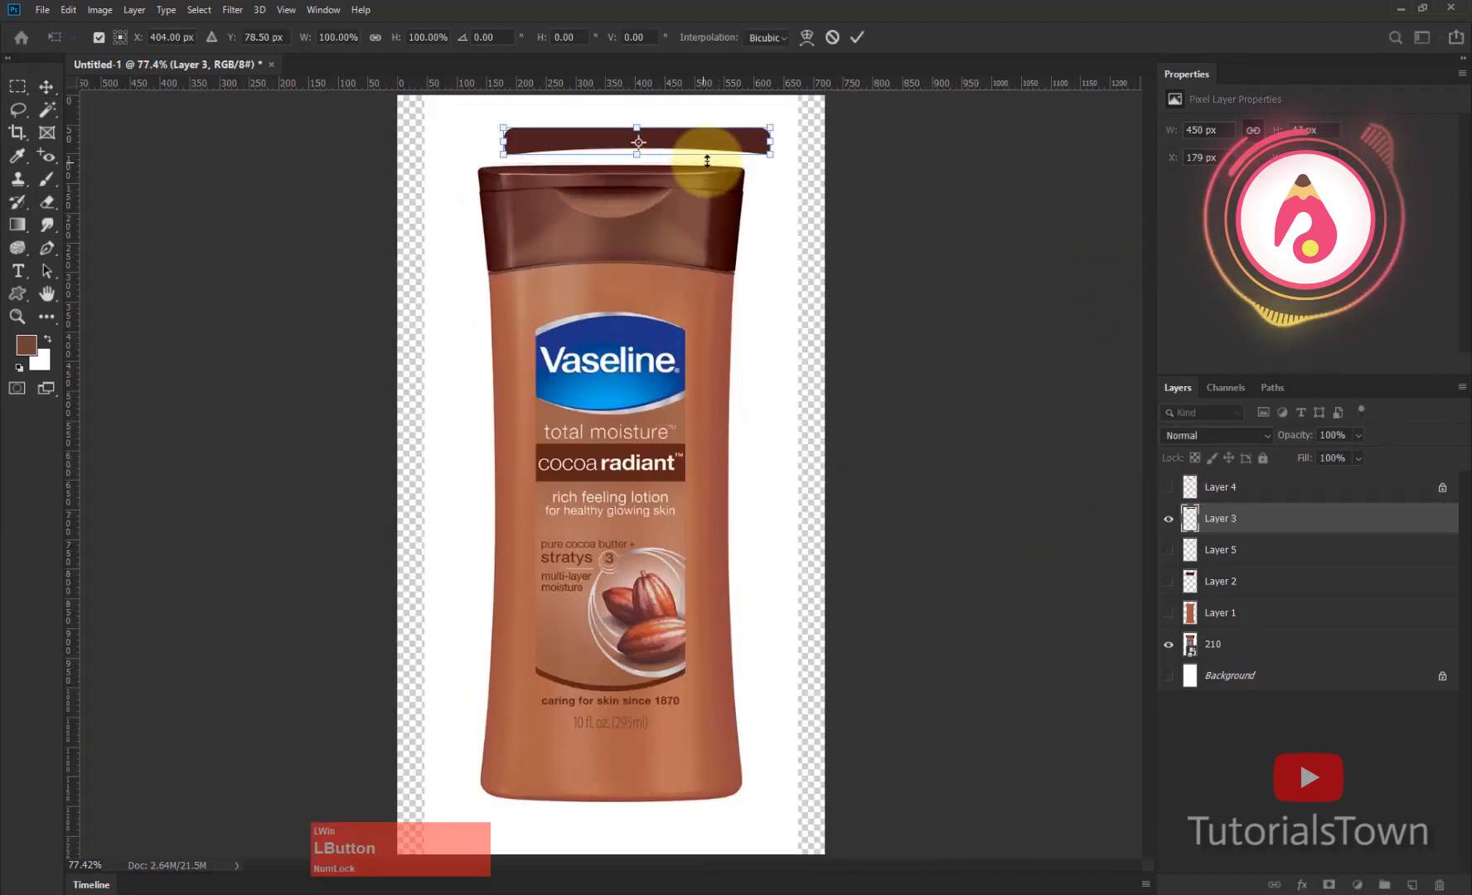
key(ctrl+z)
key(Escape)
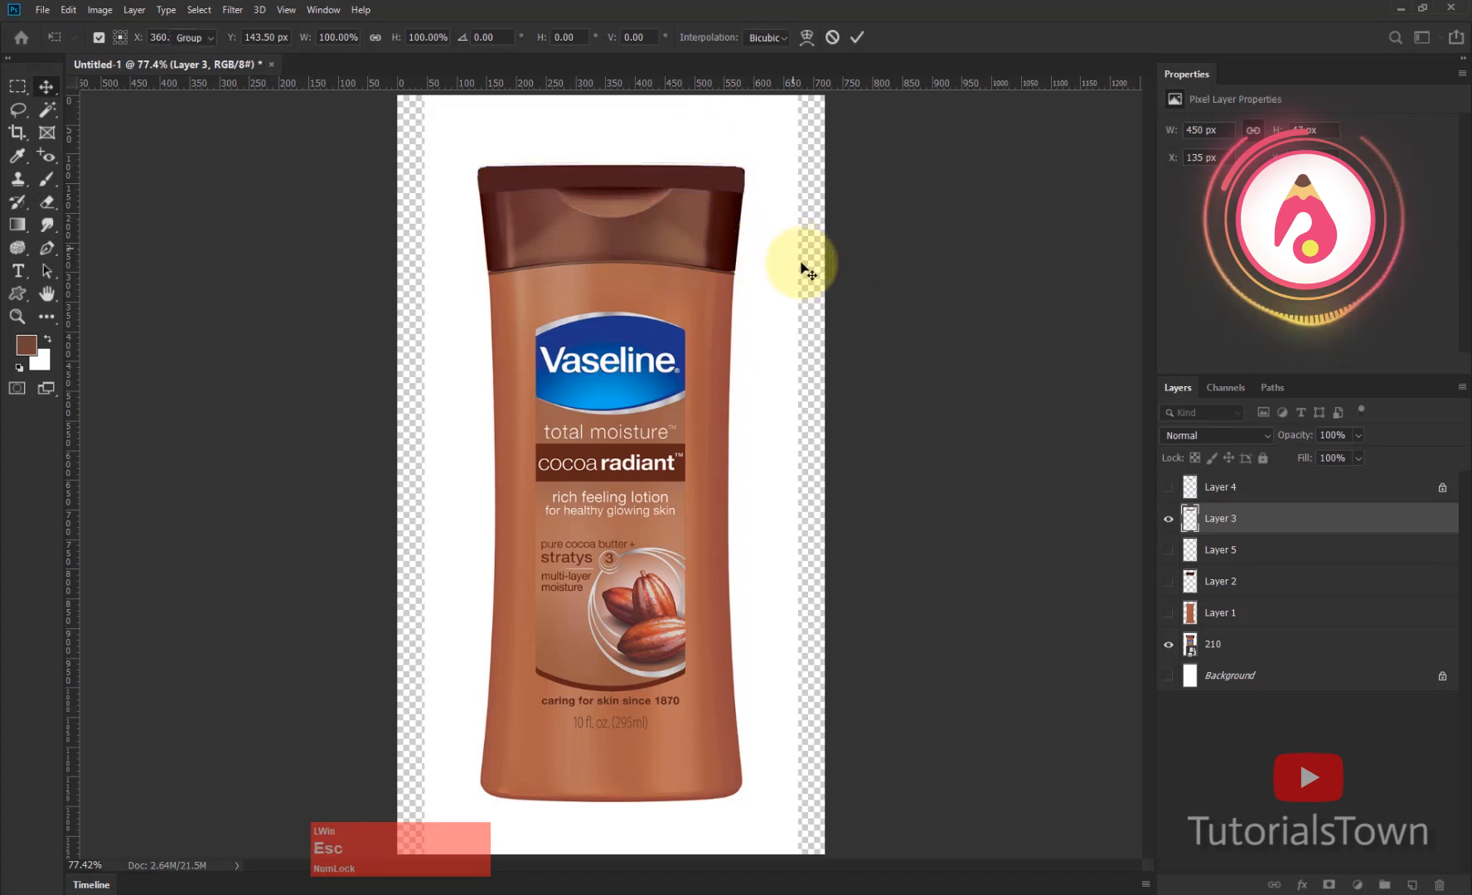
right_click(1190, 519)
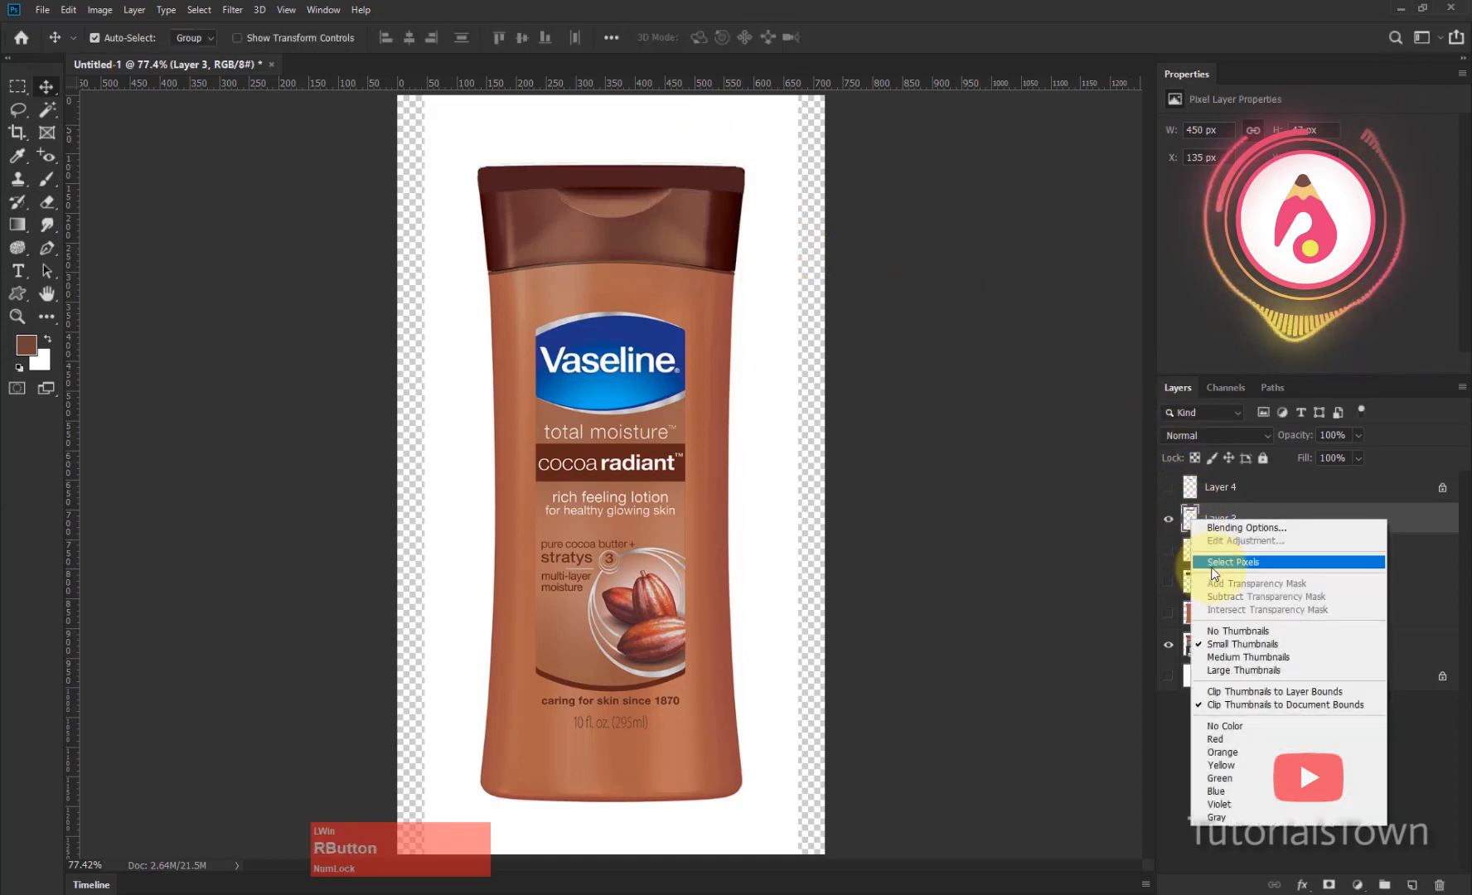
click(1212, 570)
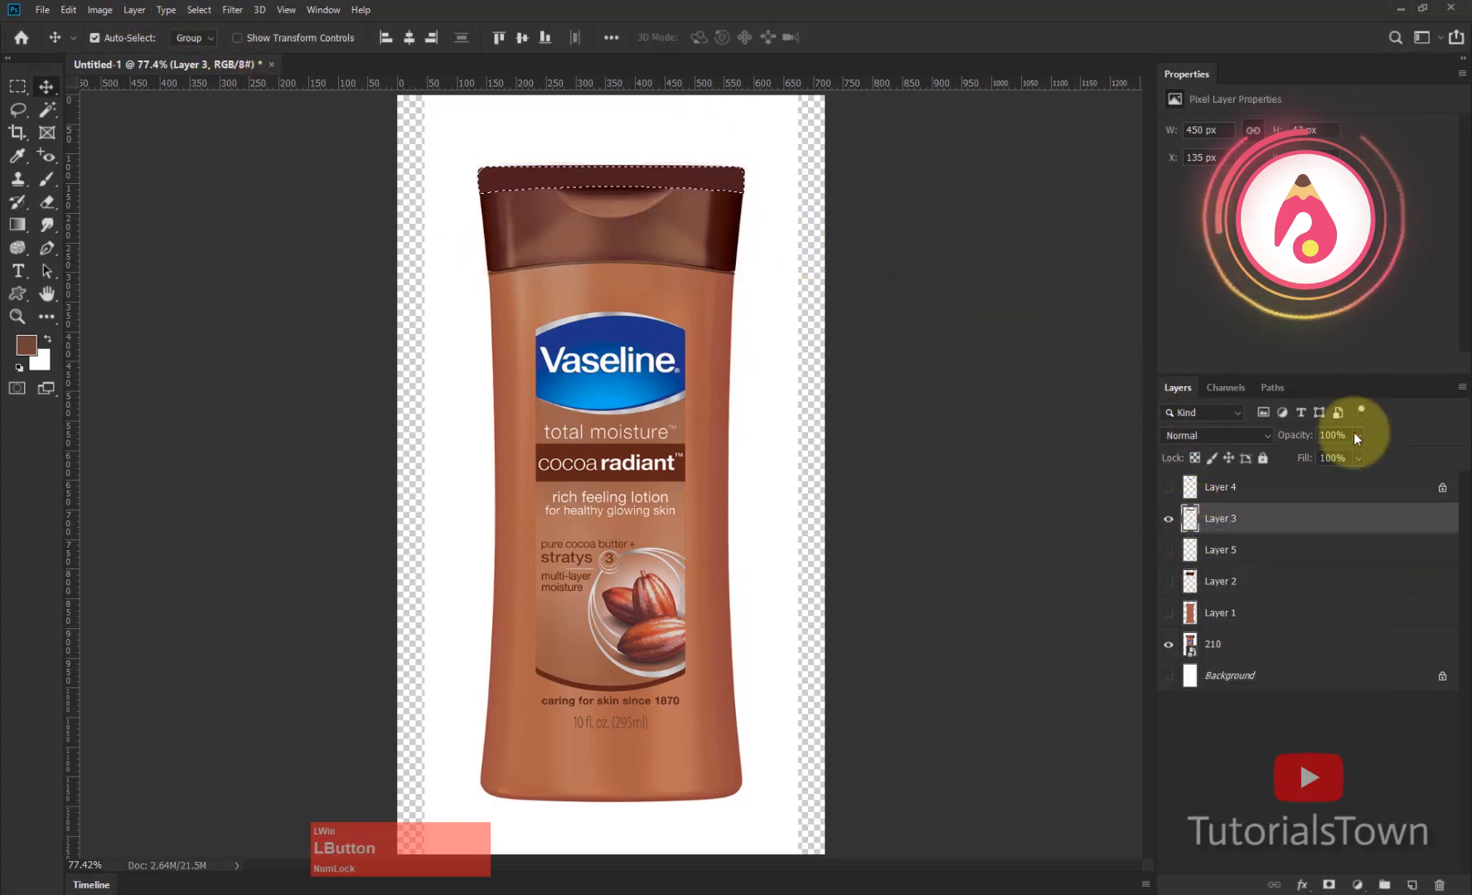
click(1411, 885)
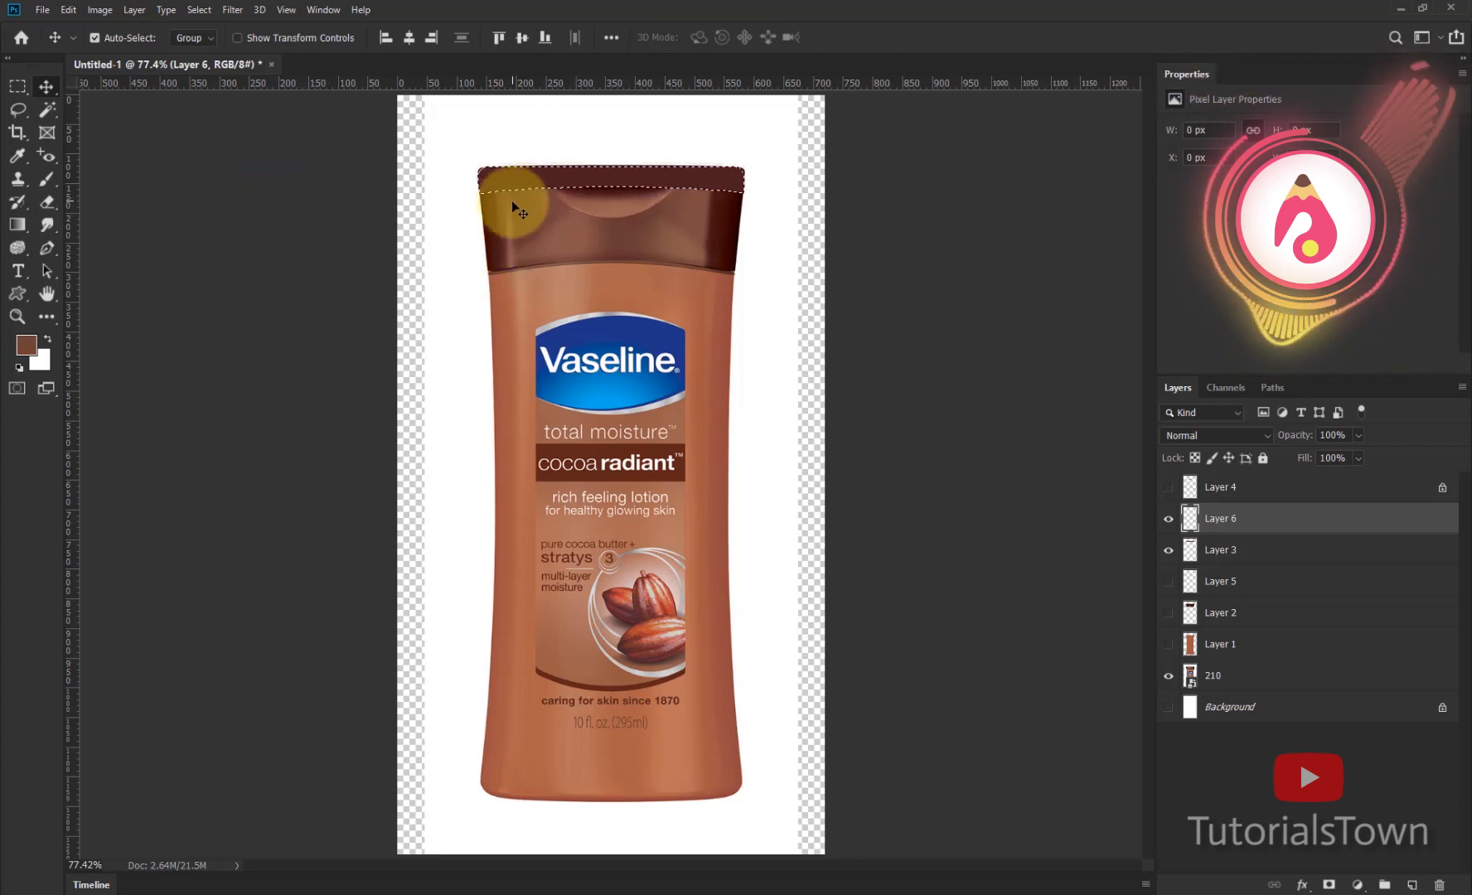
Step: Stroke the lid selection on Layer 6 with a 2 px outside line in dark brown #260503, sampled from the reference seam
click(99, 10)
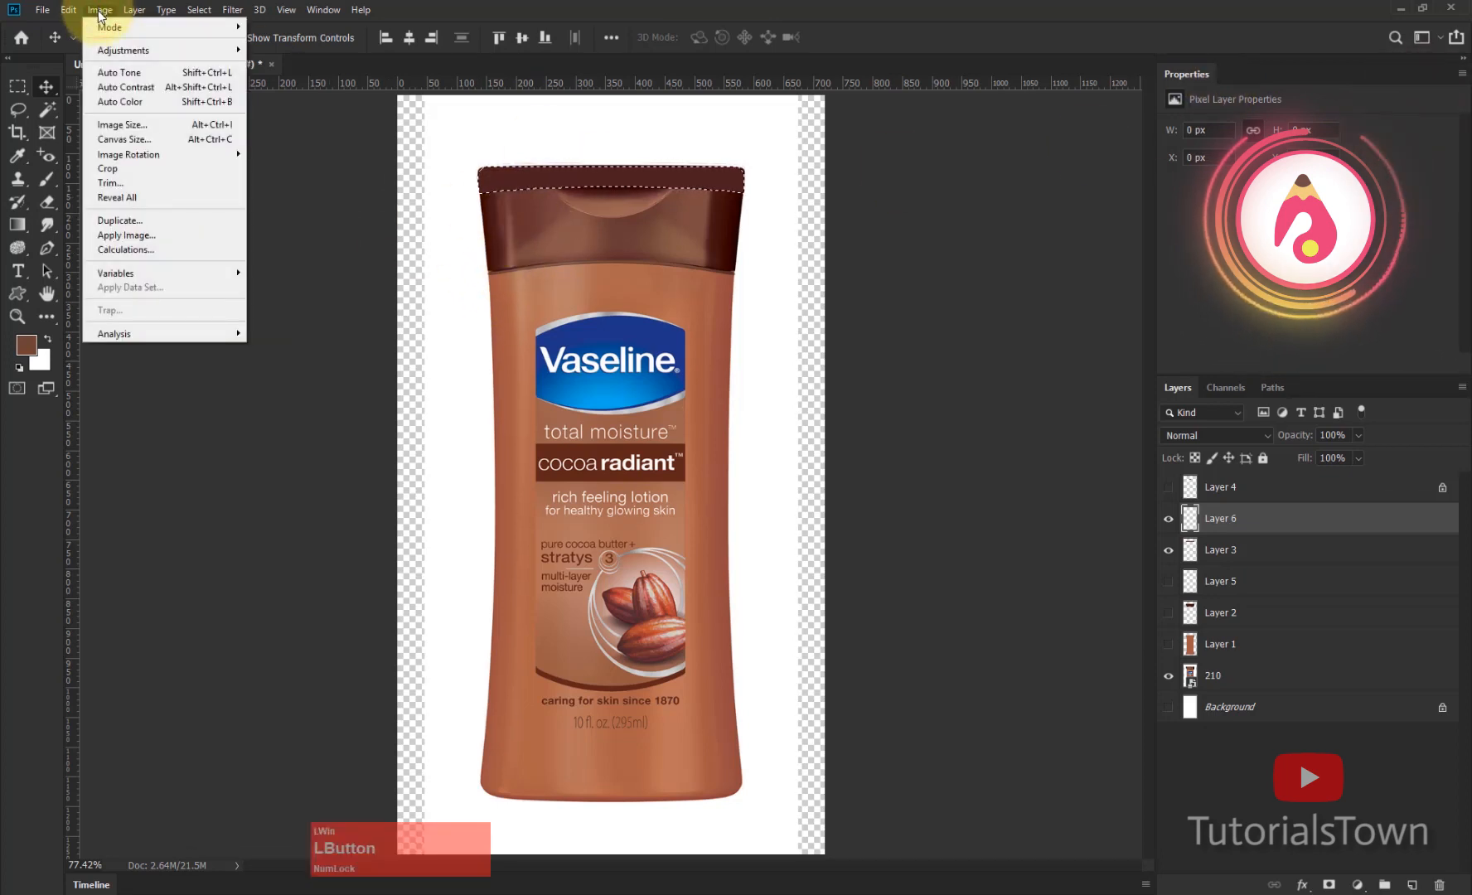
mouse_move(68, 10)
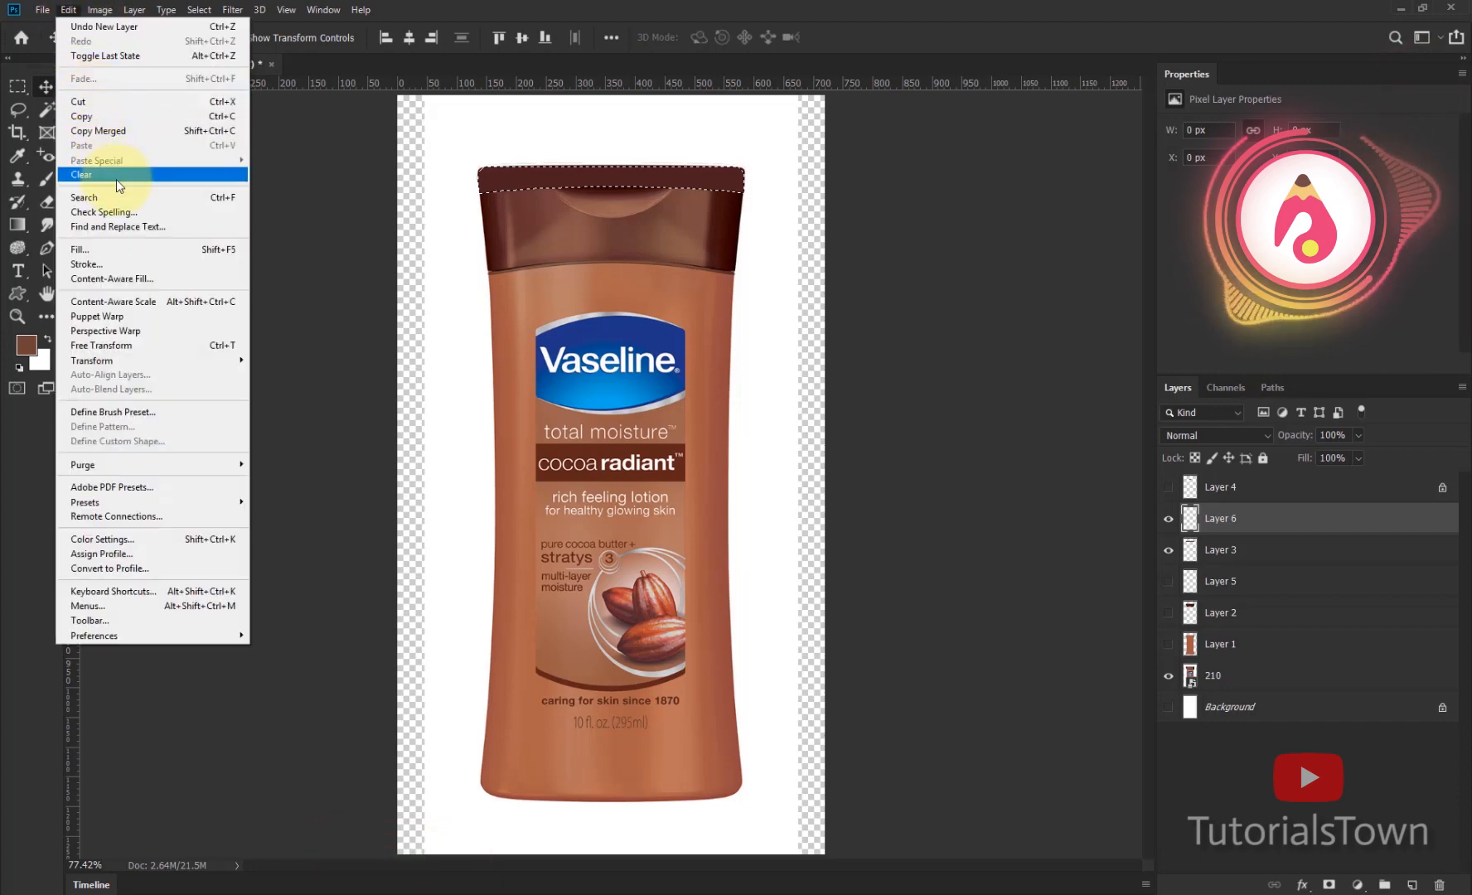
click(98, 264)
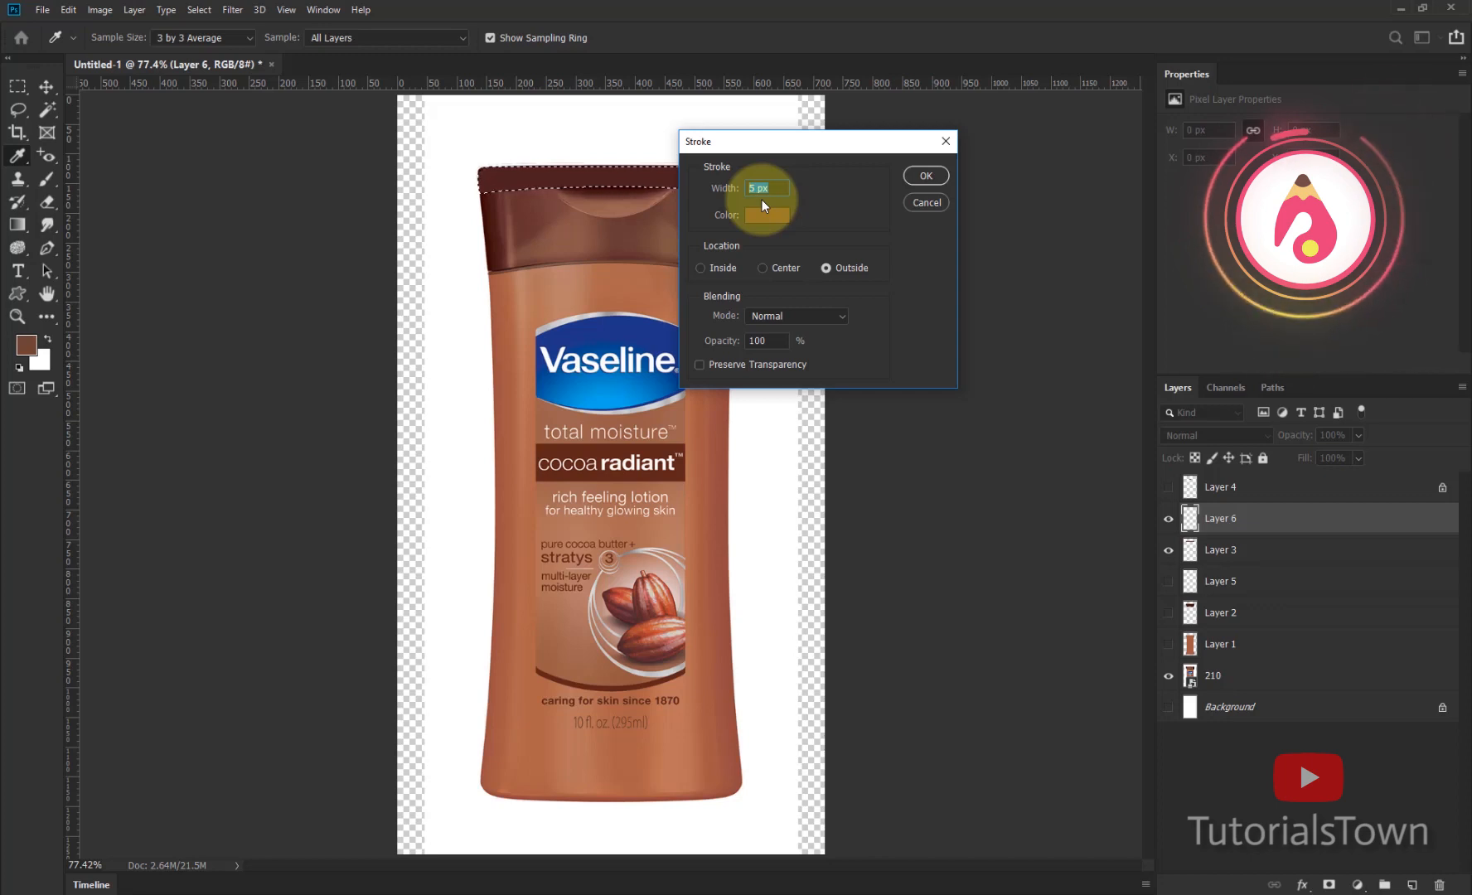
text(2)
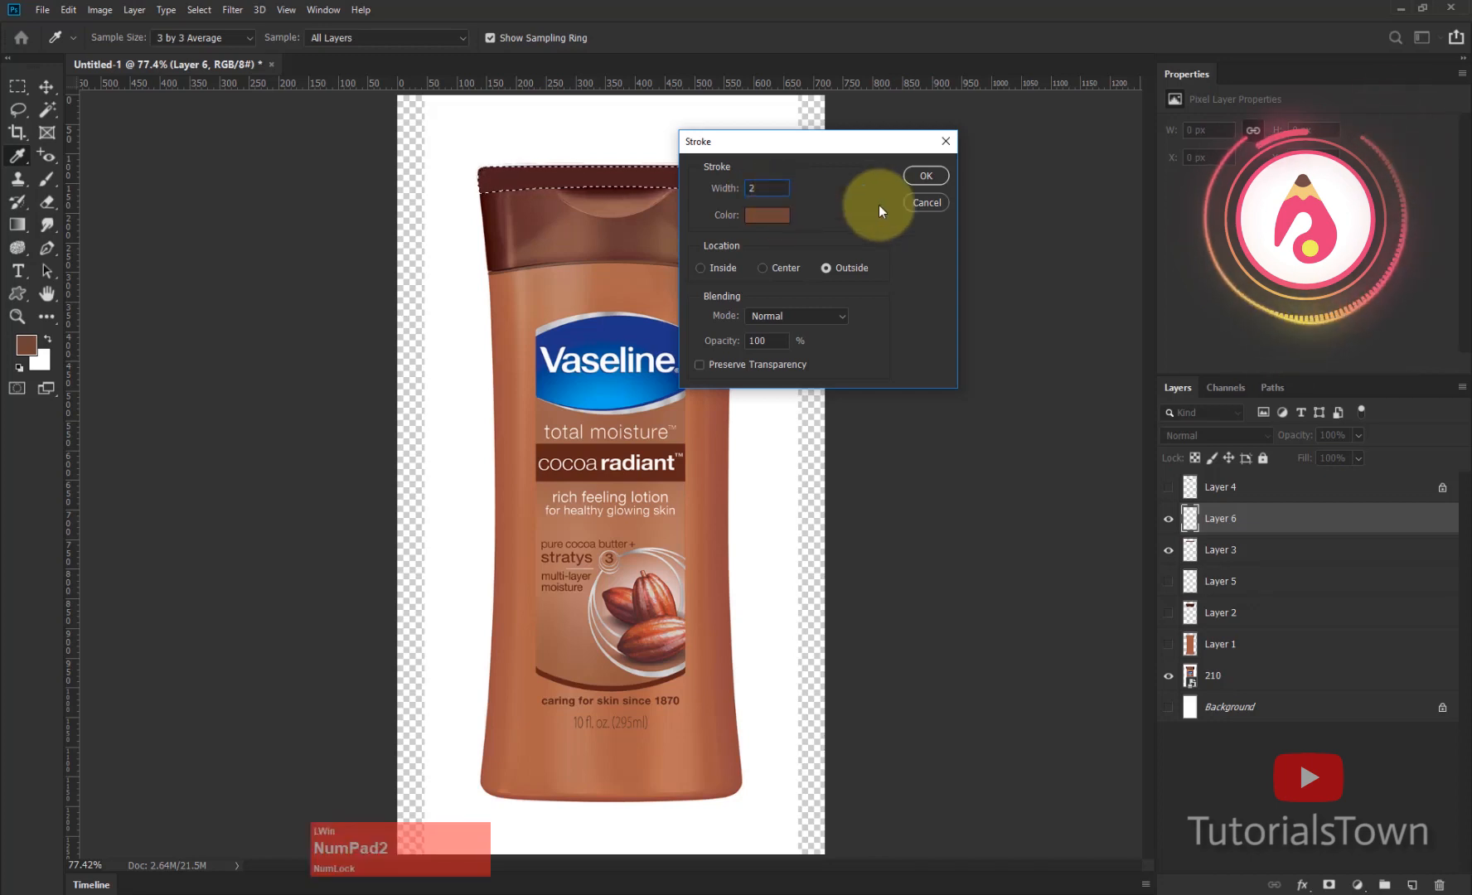
click(779, 214)
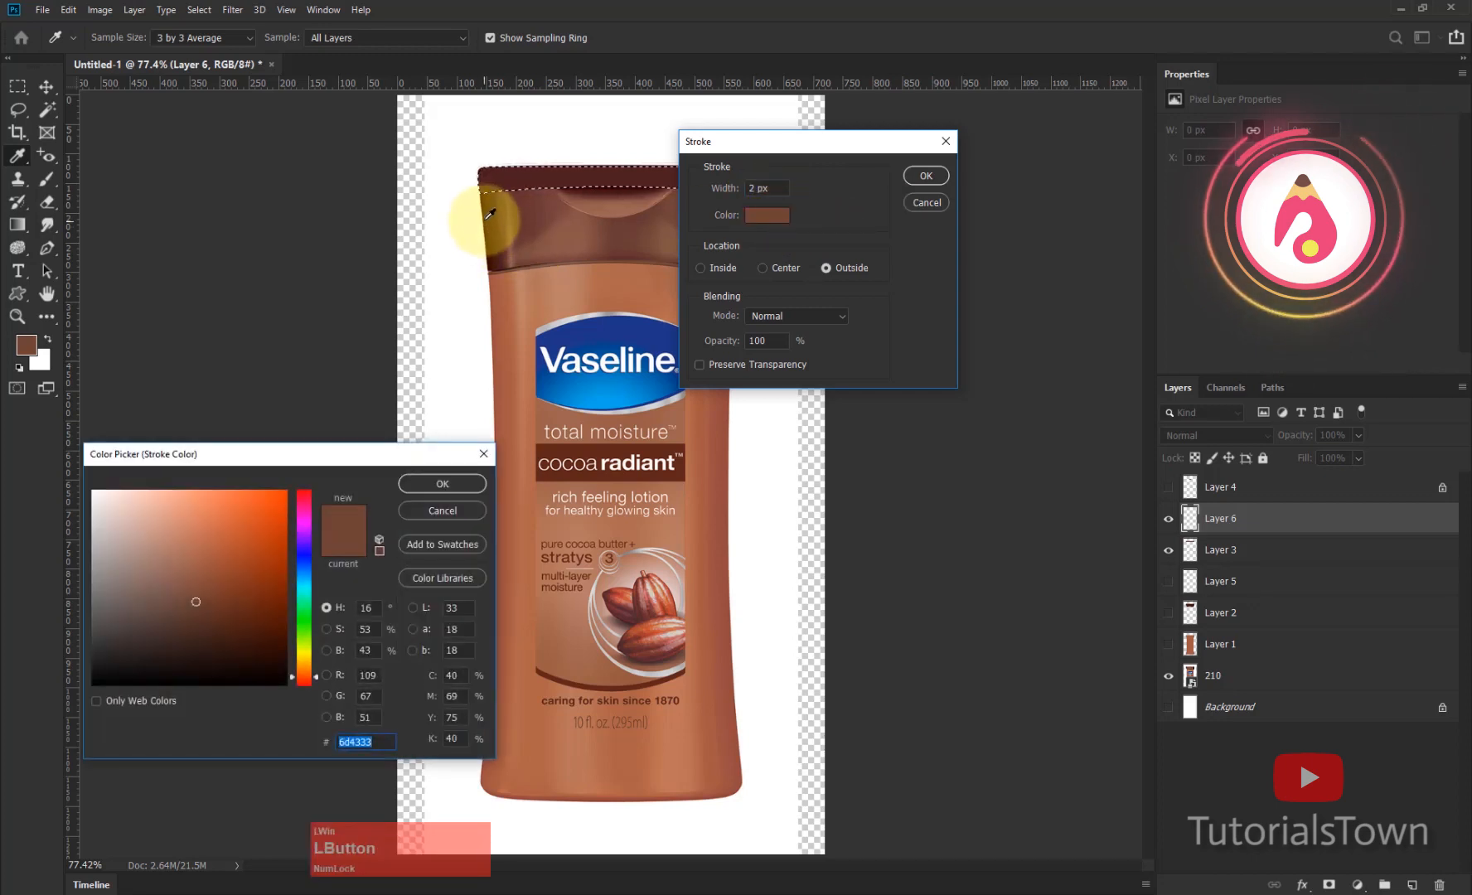
click(484, 189)
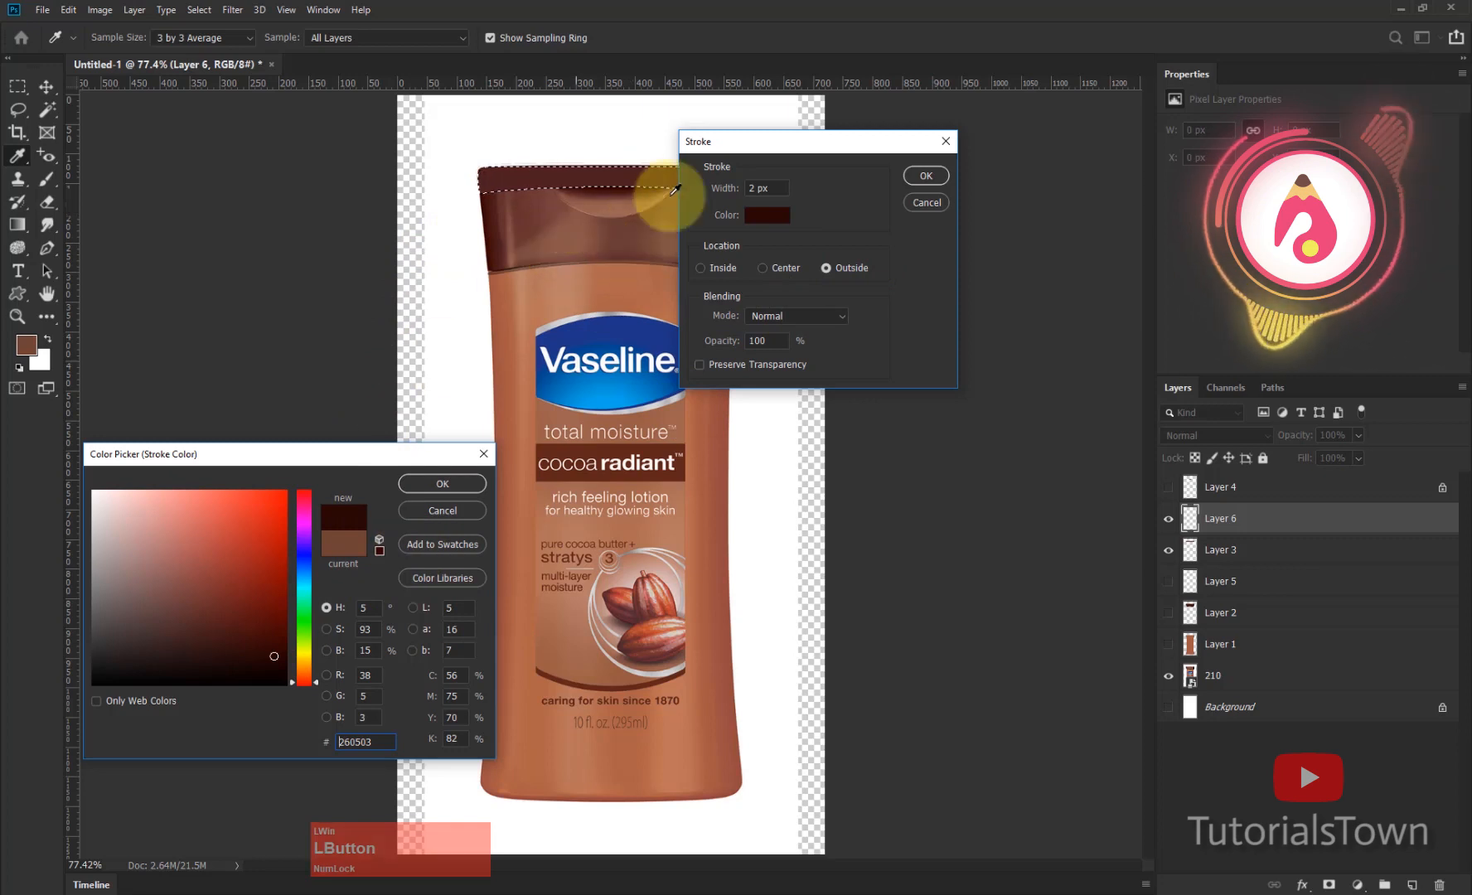
click(919, 175)
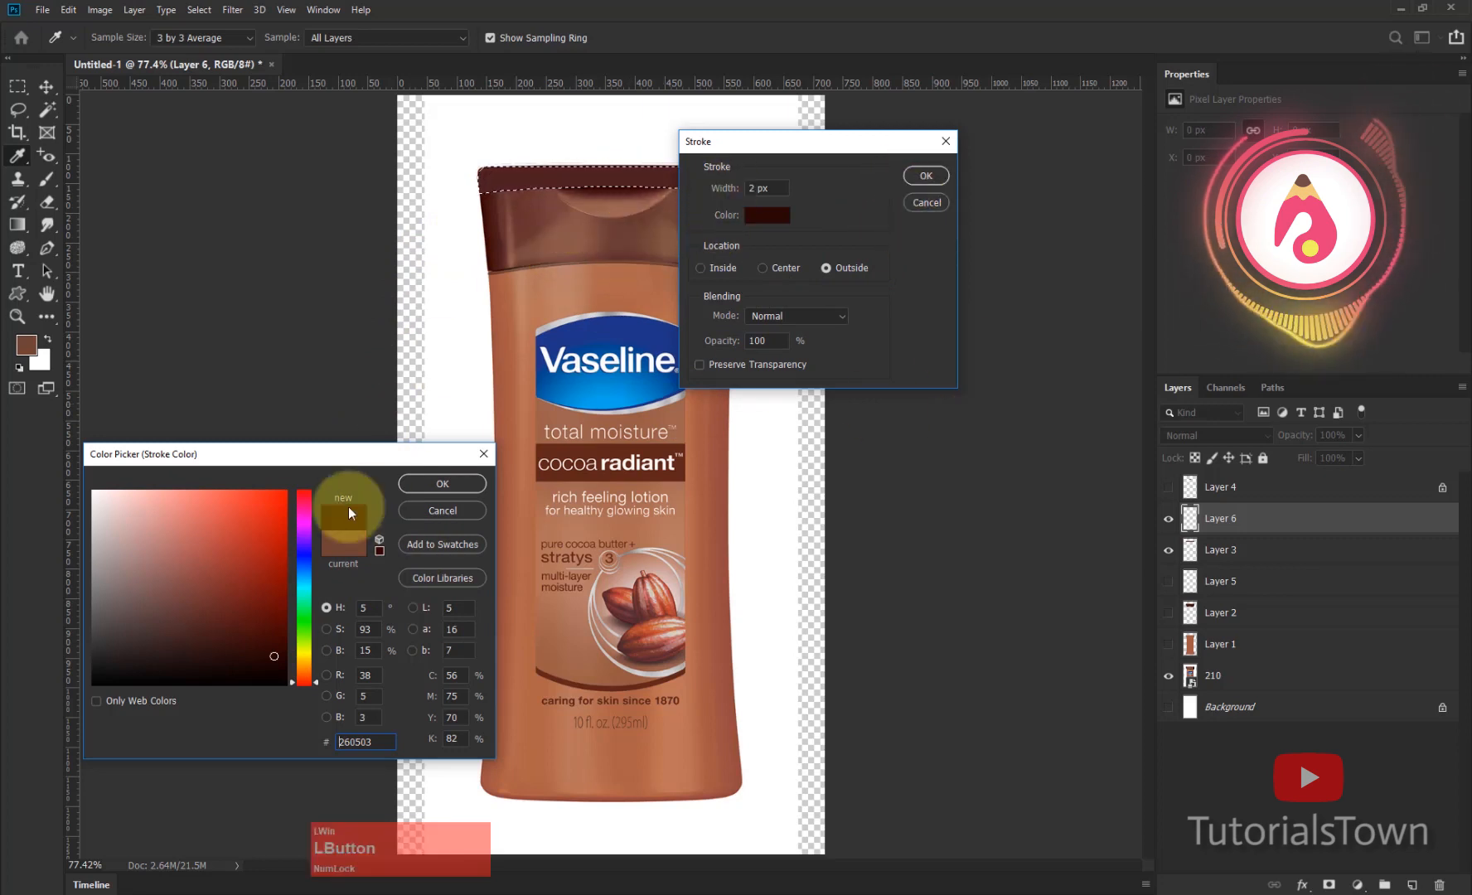
click(442, 483)
click(926, 176)
key(v)
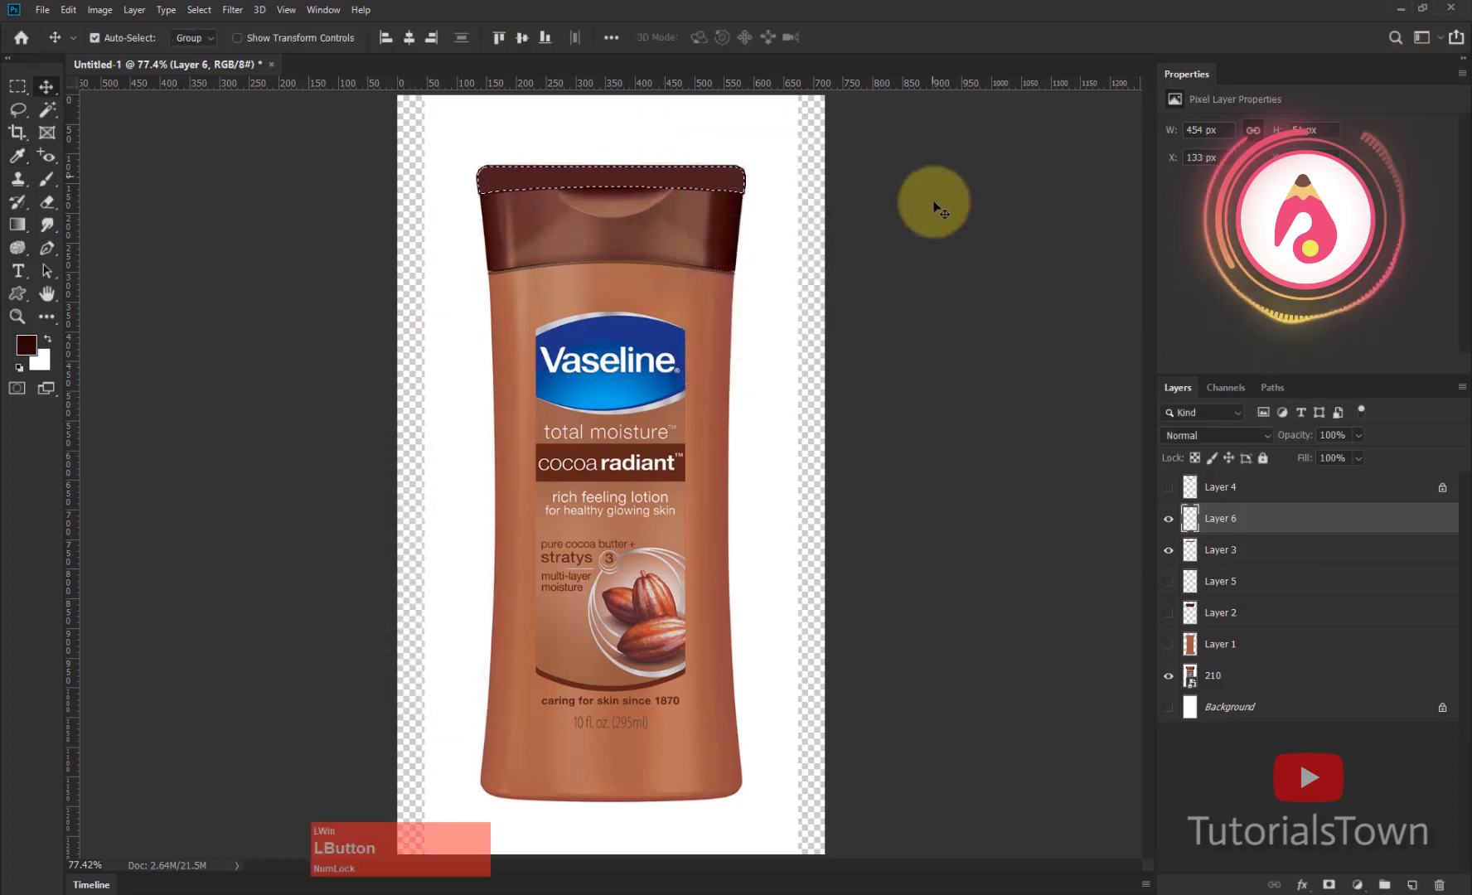
Step: Check the new outline closely at the lid's rounded corner and lower edge, and clear the selection
key(ctrl+space)
drag(441, 139, 644, 224)
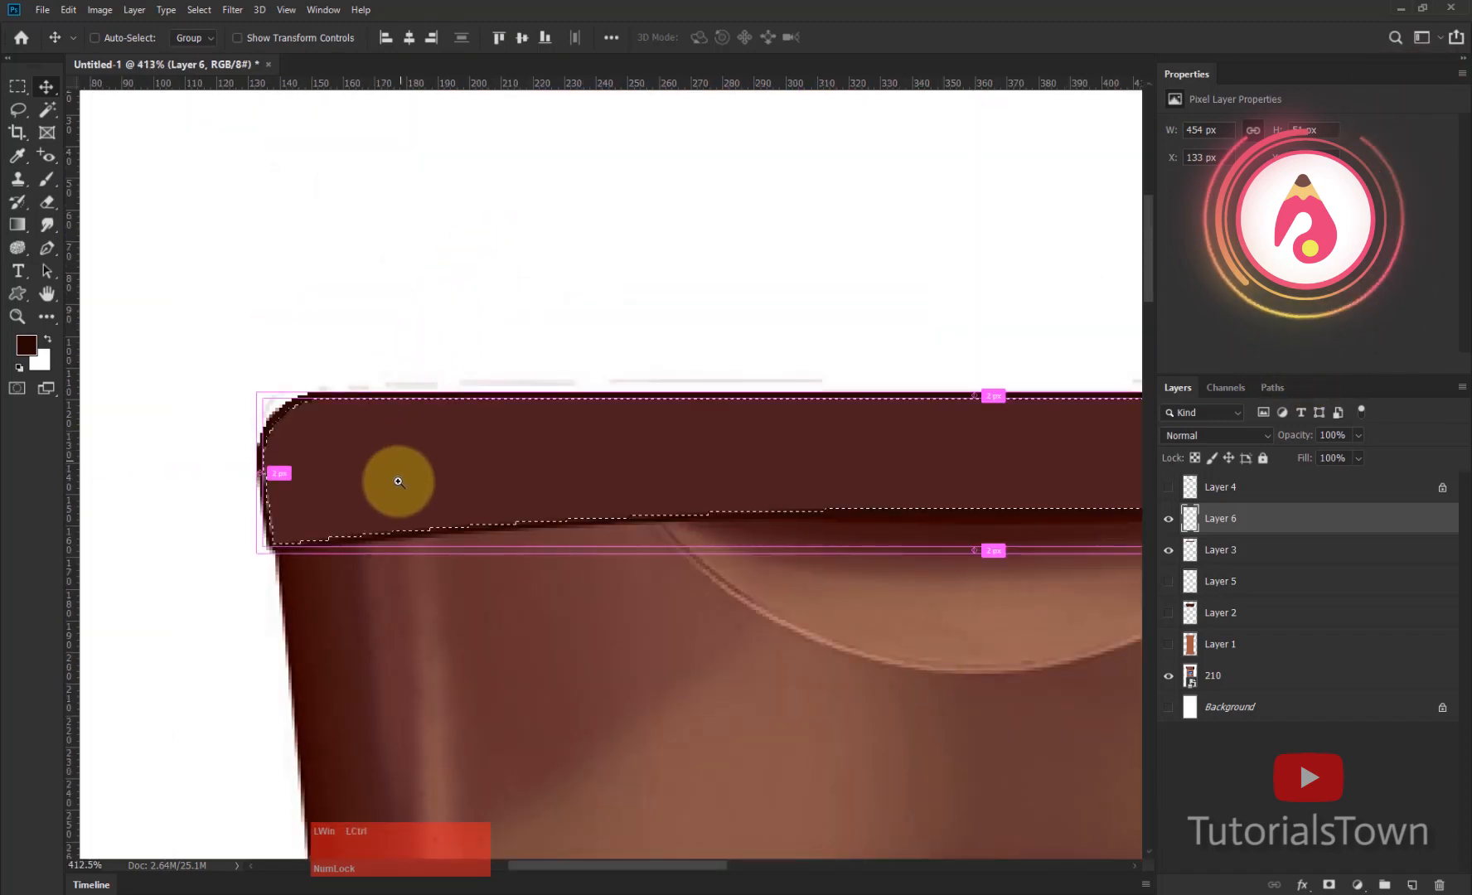
drag(348, 542, 464, 434)
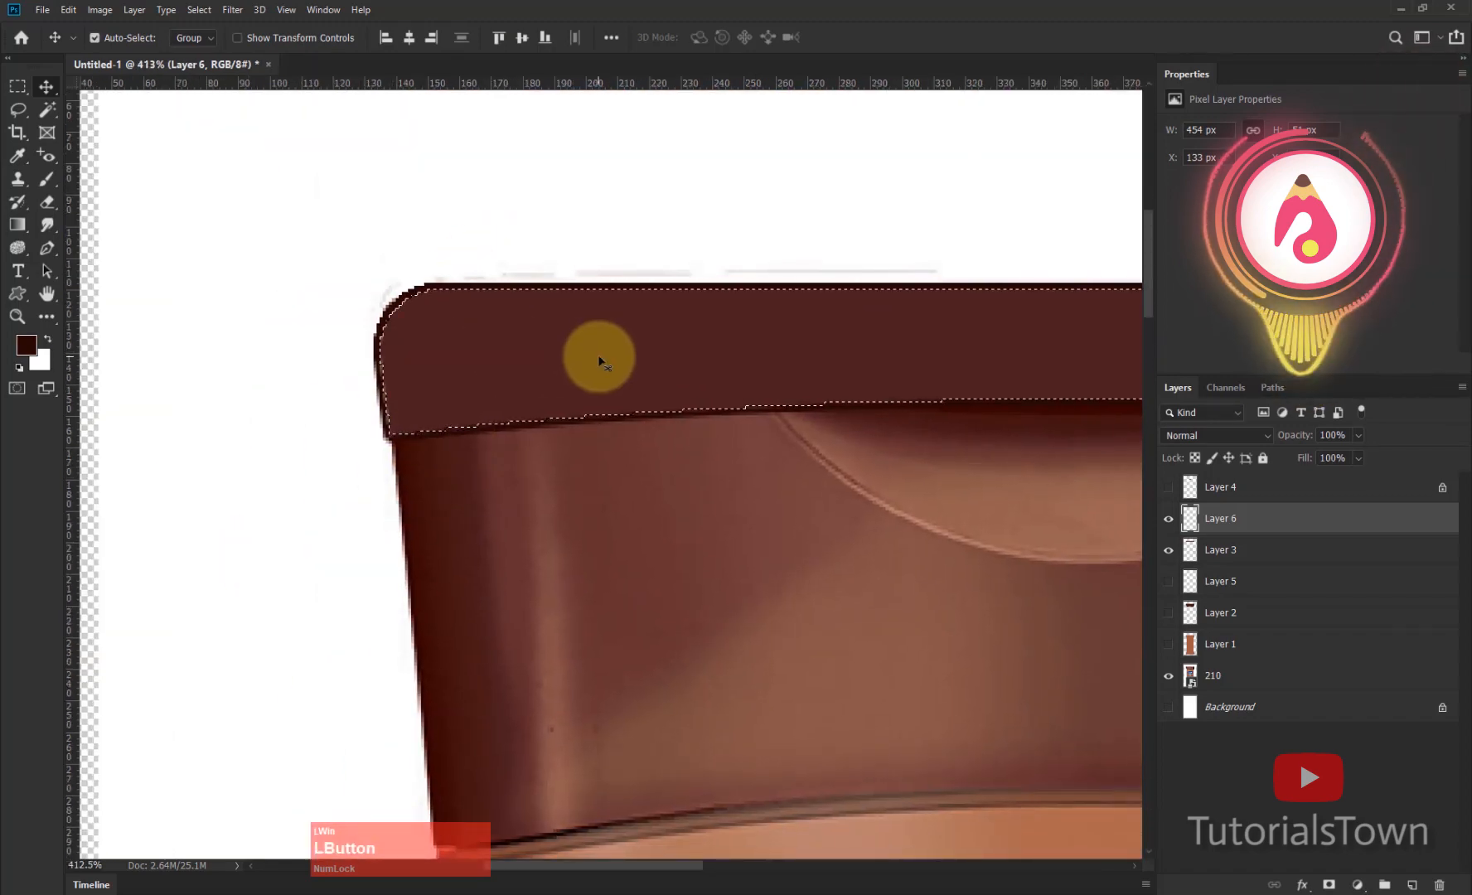
key(ctrl+0)
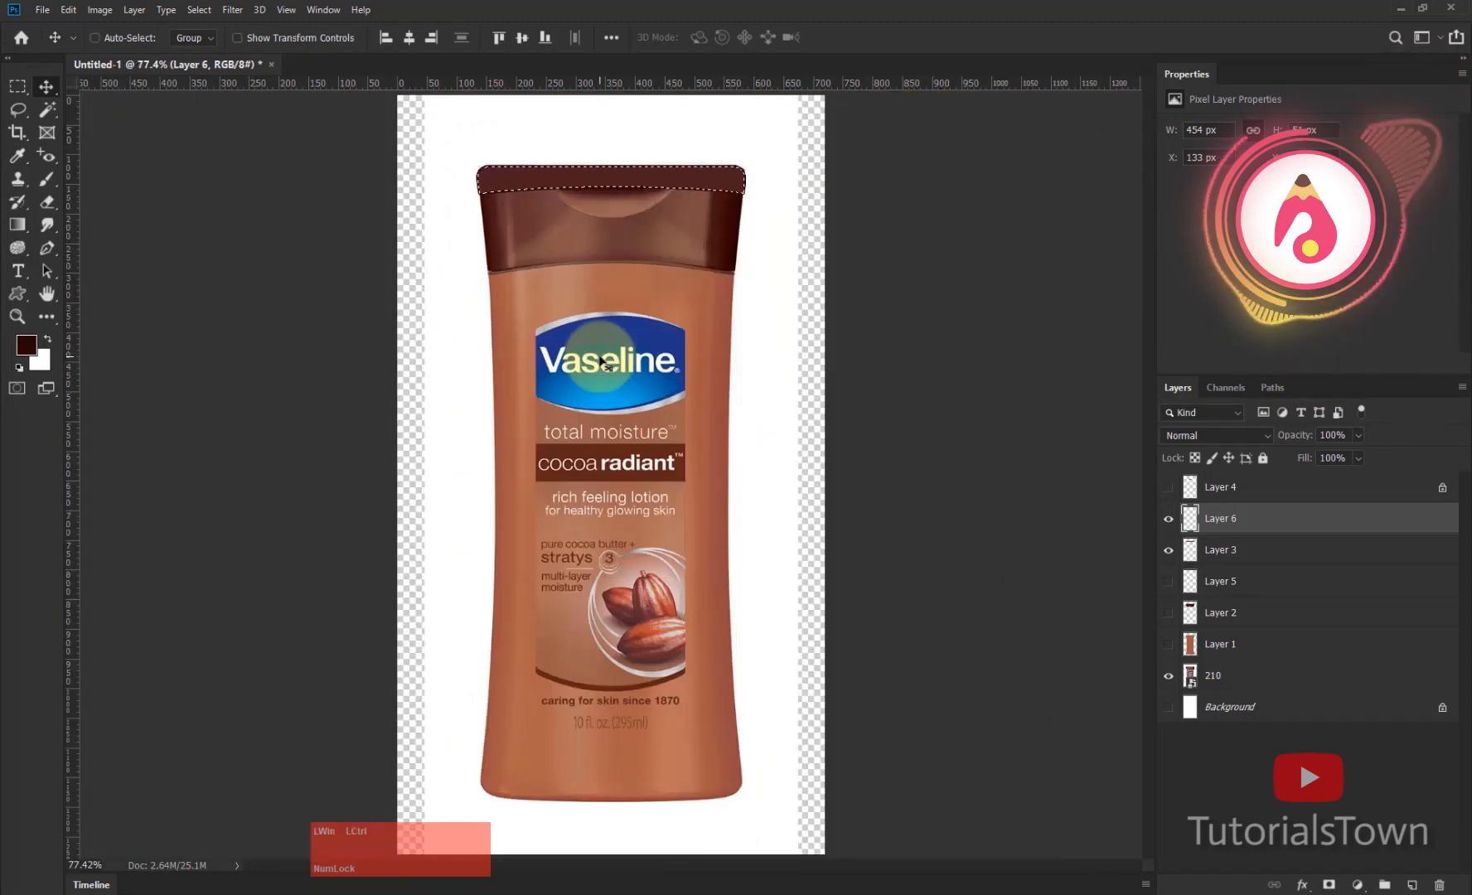
key(ctrl+d)
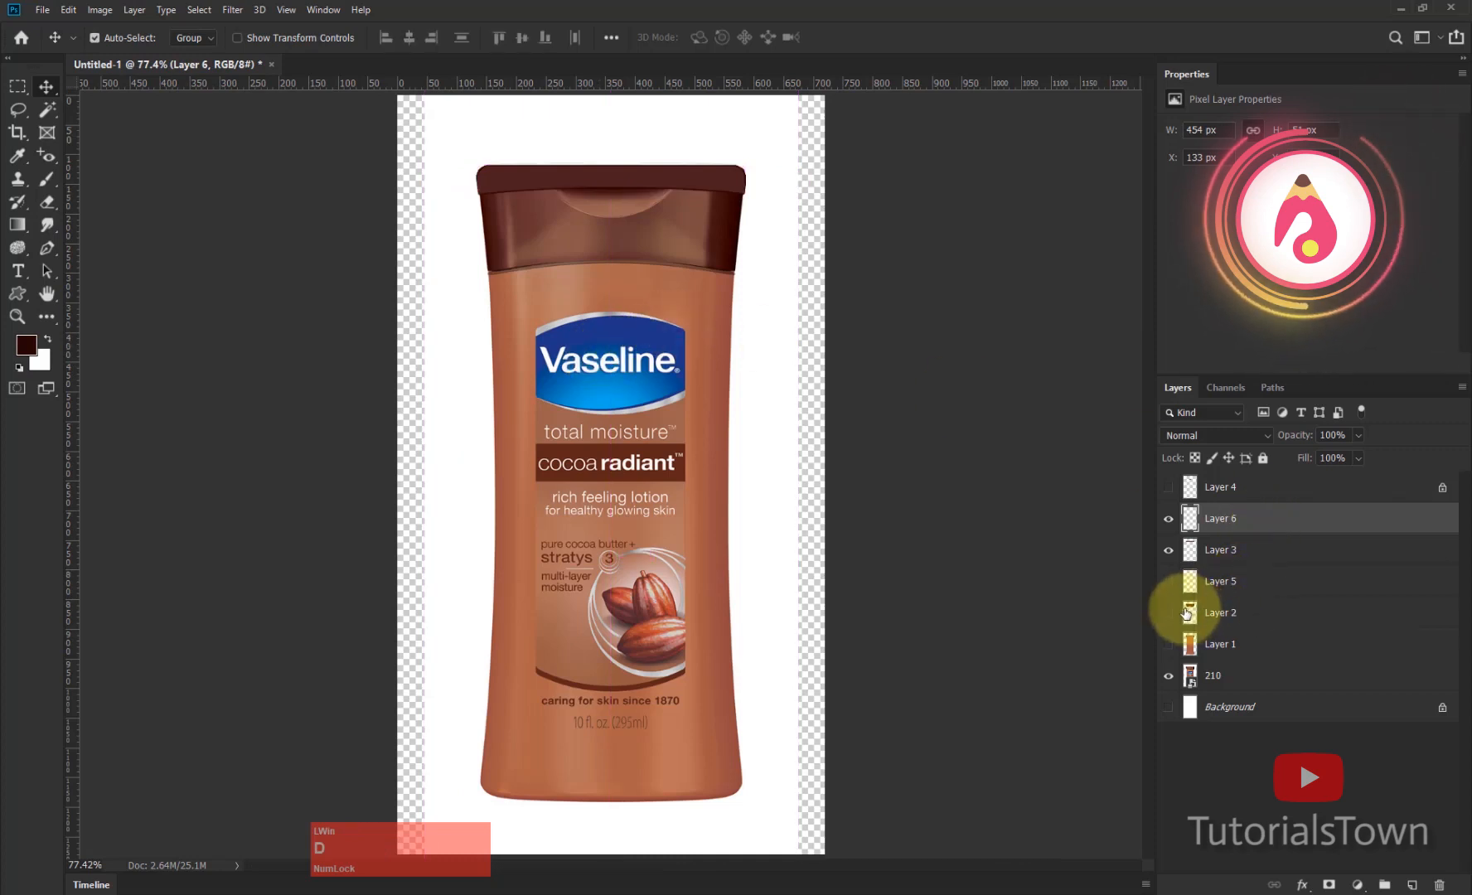
Step: Load the full bottle shape from Layer 1 as a selection and invert it to cover everything outside
right_click(1189, 644)
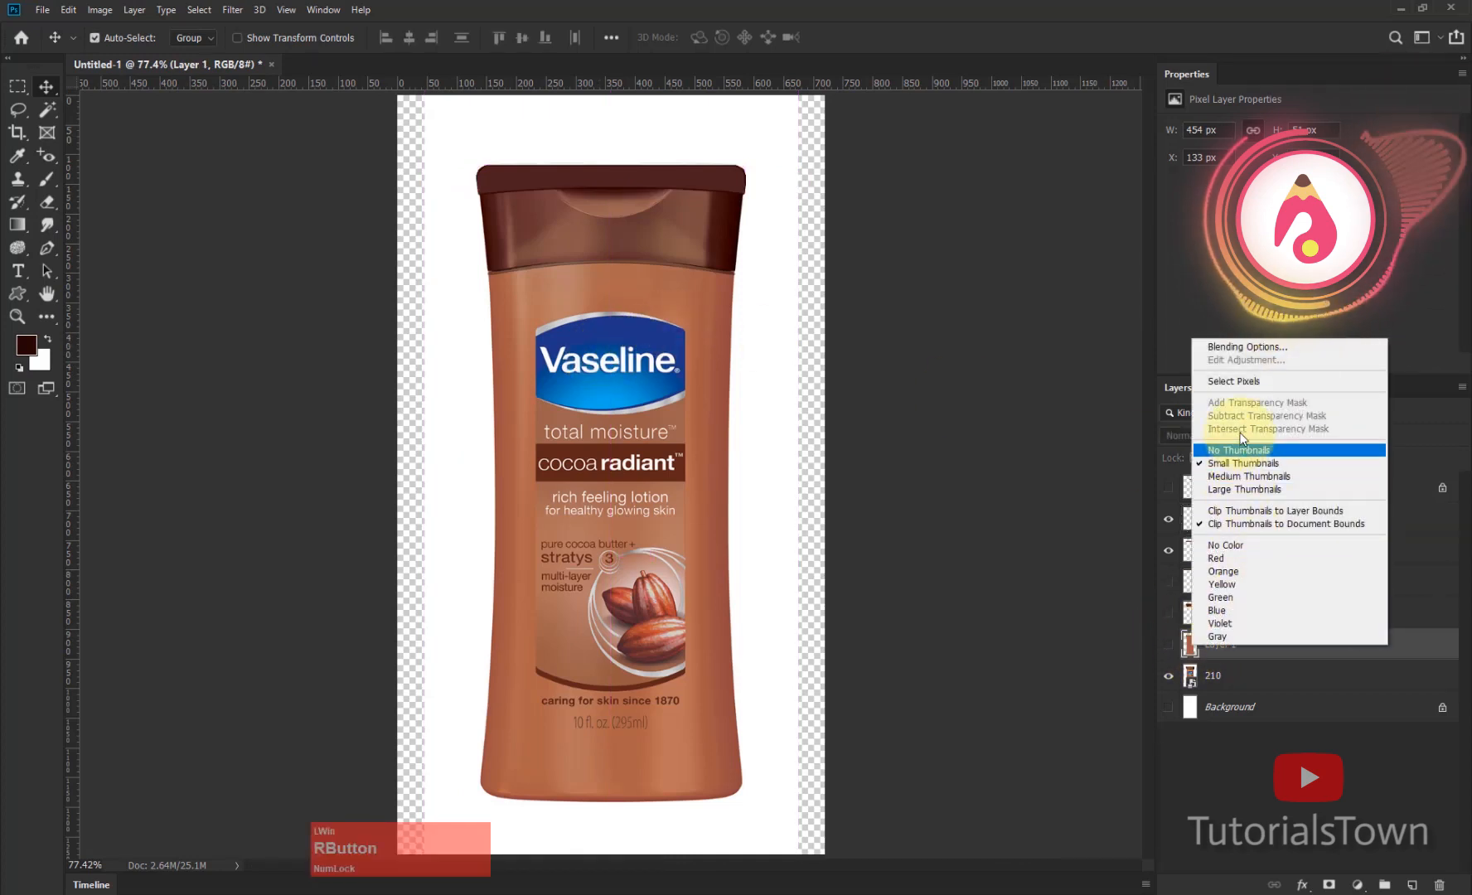
click(1238, 381)
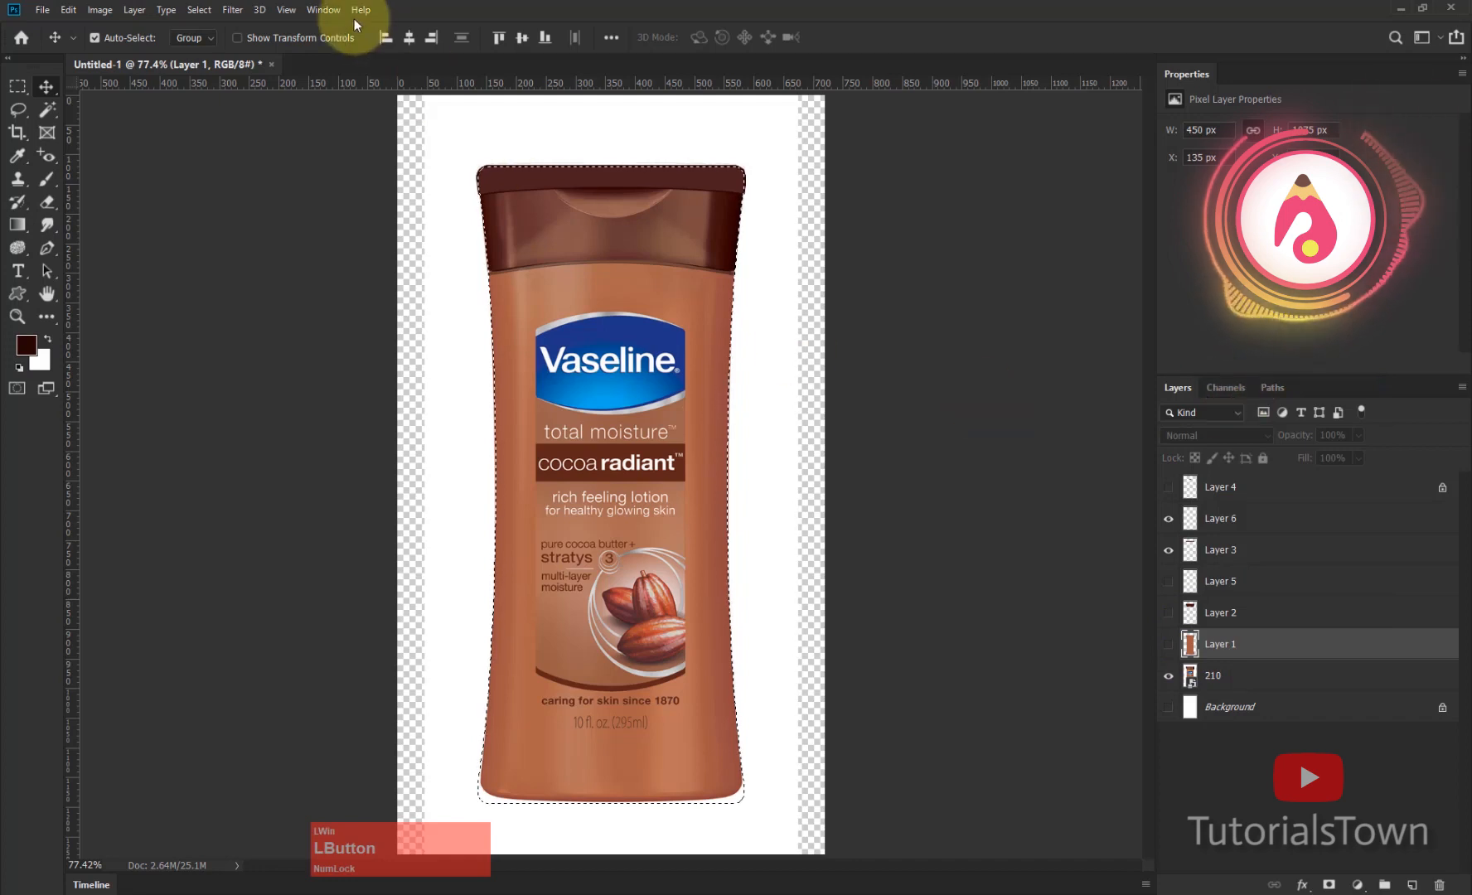
click(199, 10)
click(207, 71)
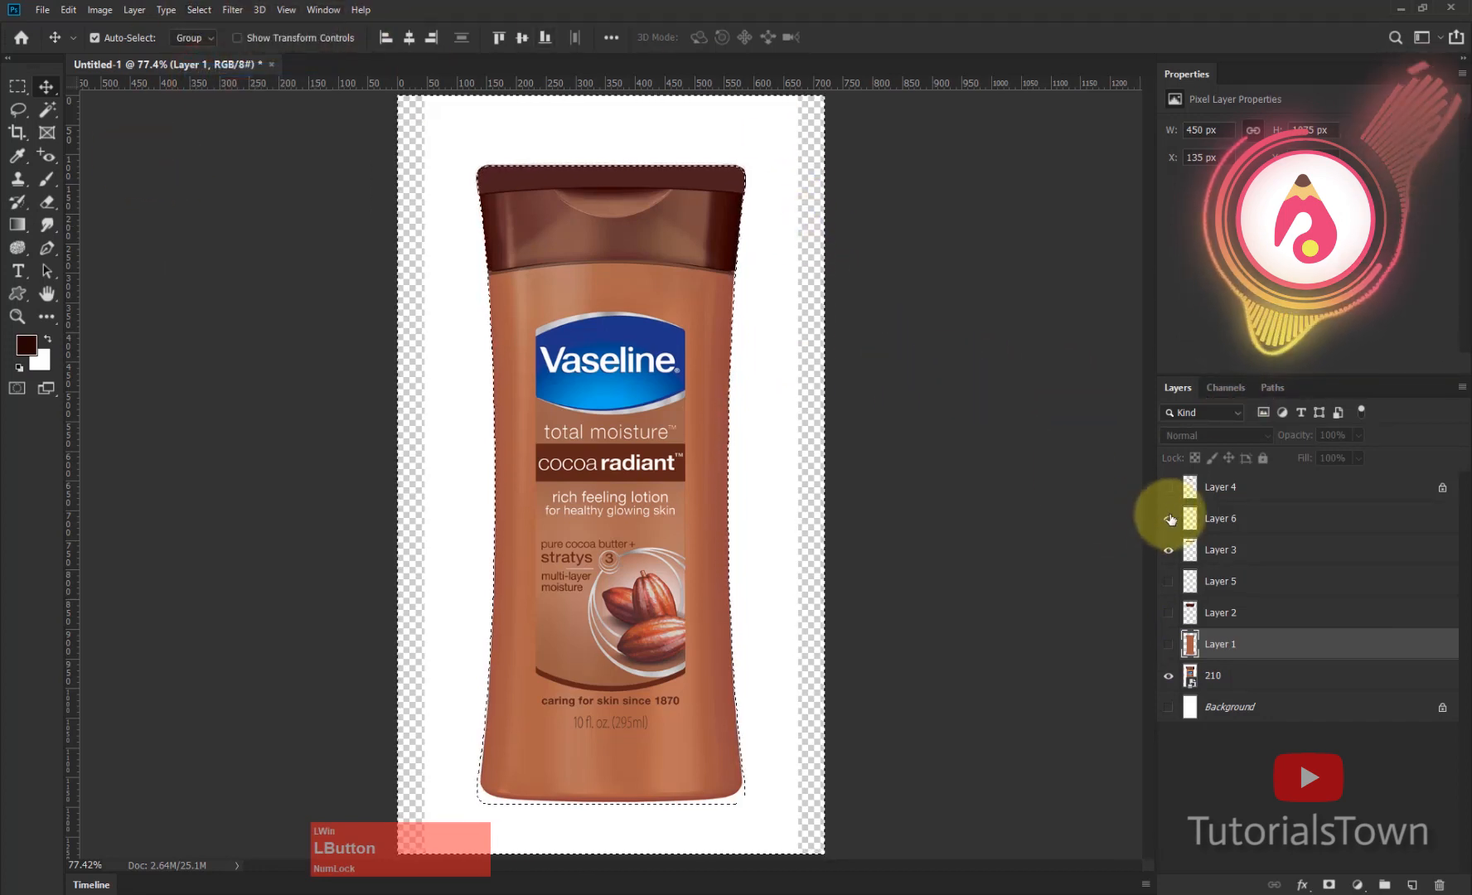
Step: Hide Layer 3 and the reference layer 210 to isolate the lid outline, and make Layer 6 the active layer
click(1168, 549)
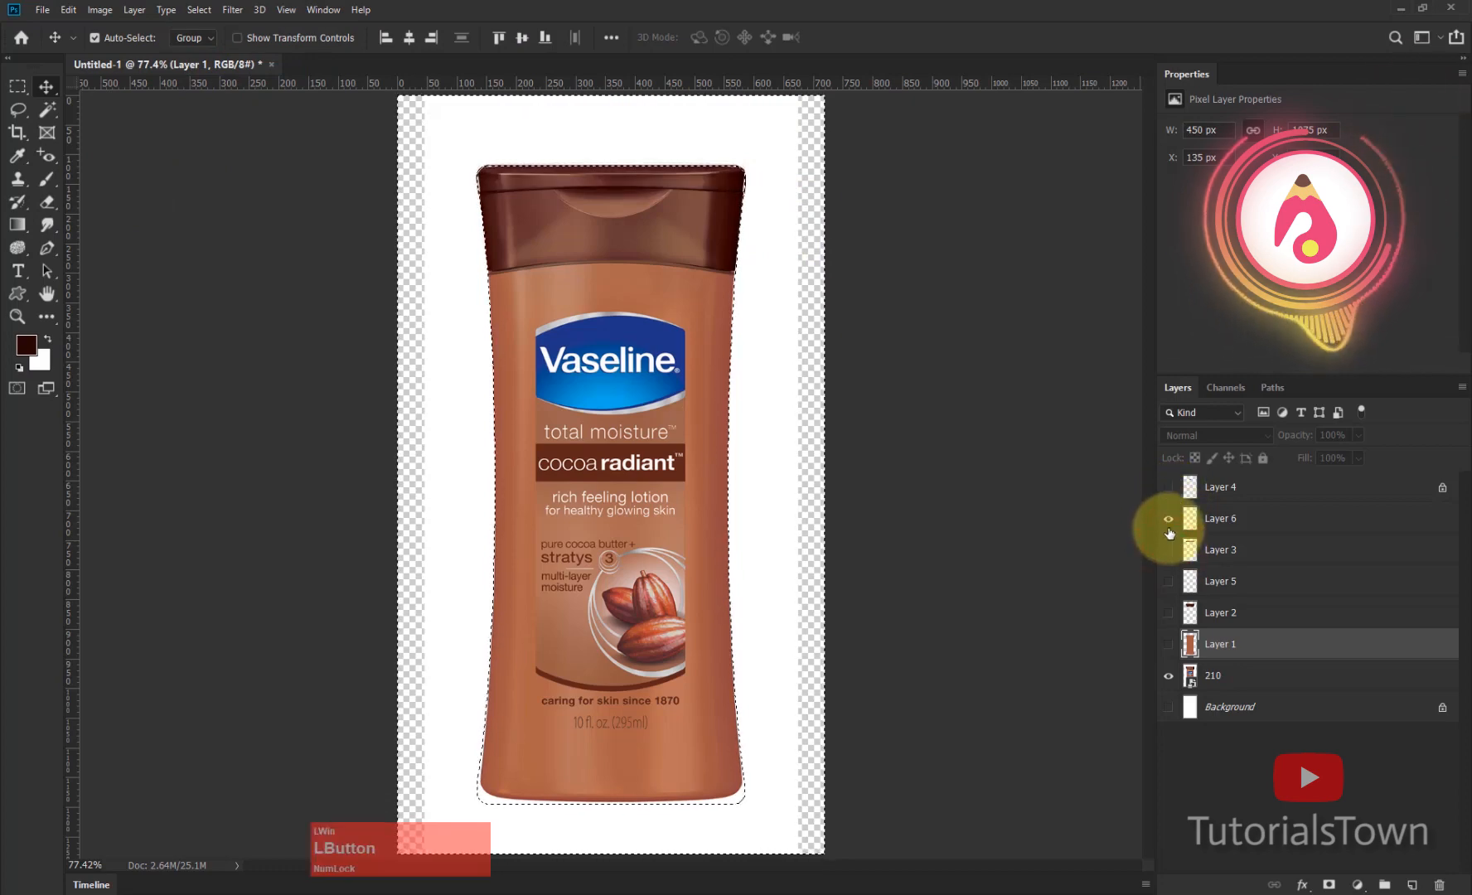
click(1168, 675)
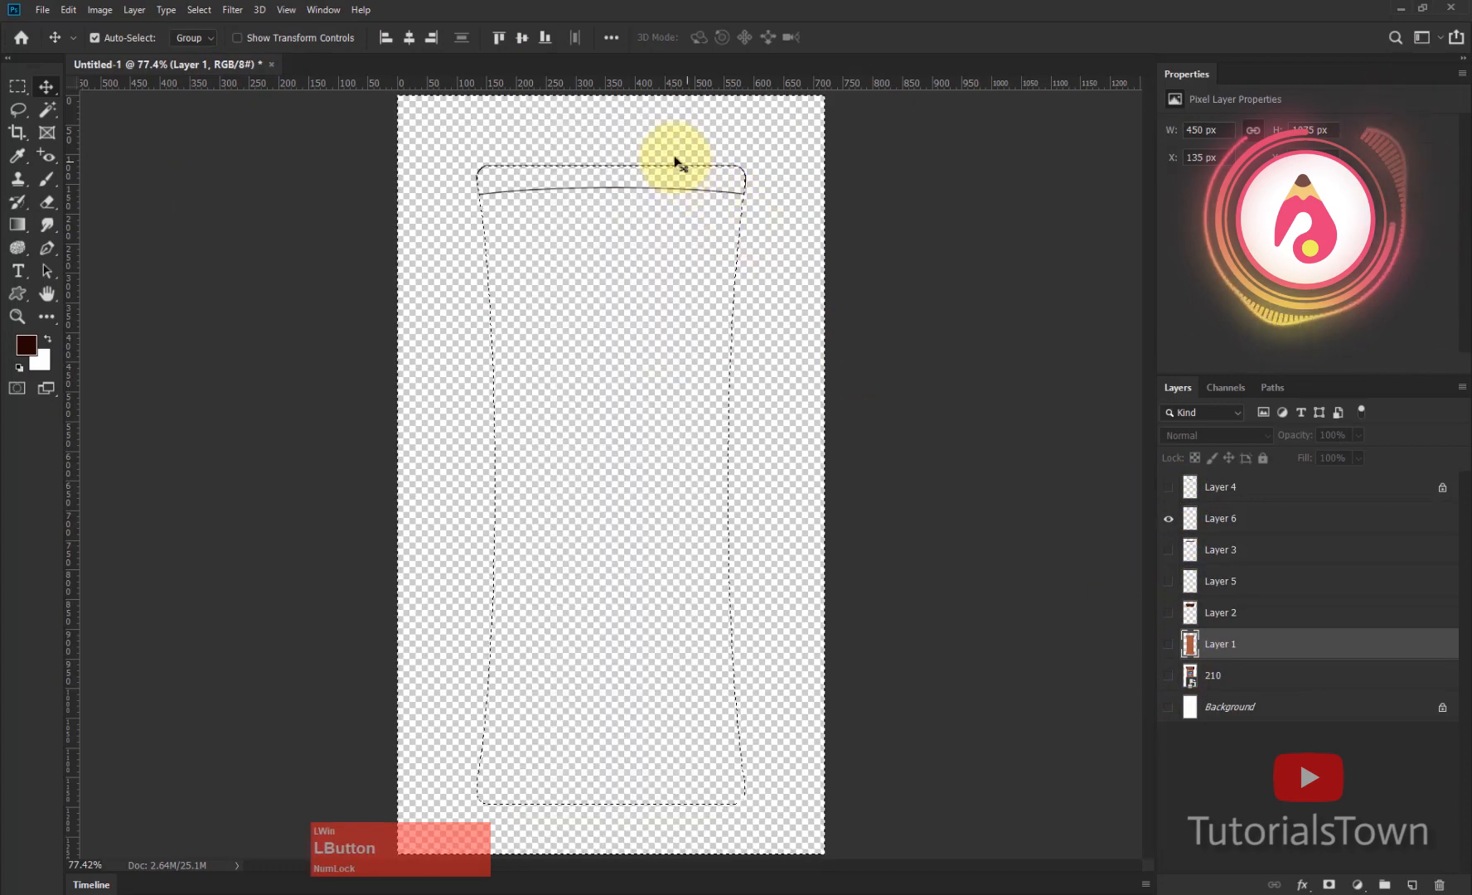
drag(454, 131, 866, 270)
drag(700, 272, 699, 385)
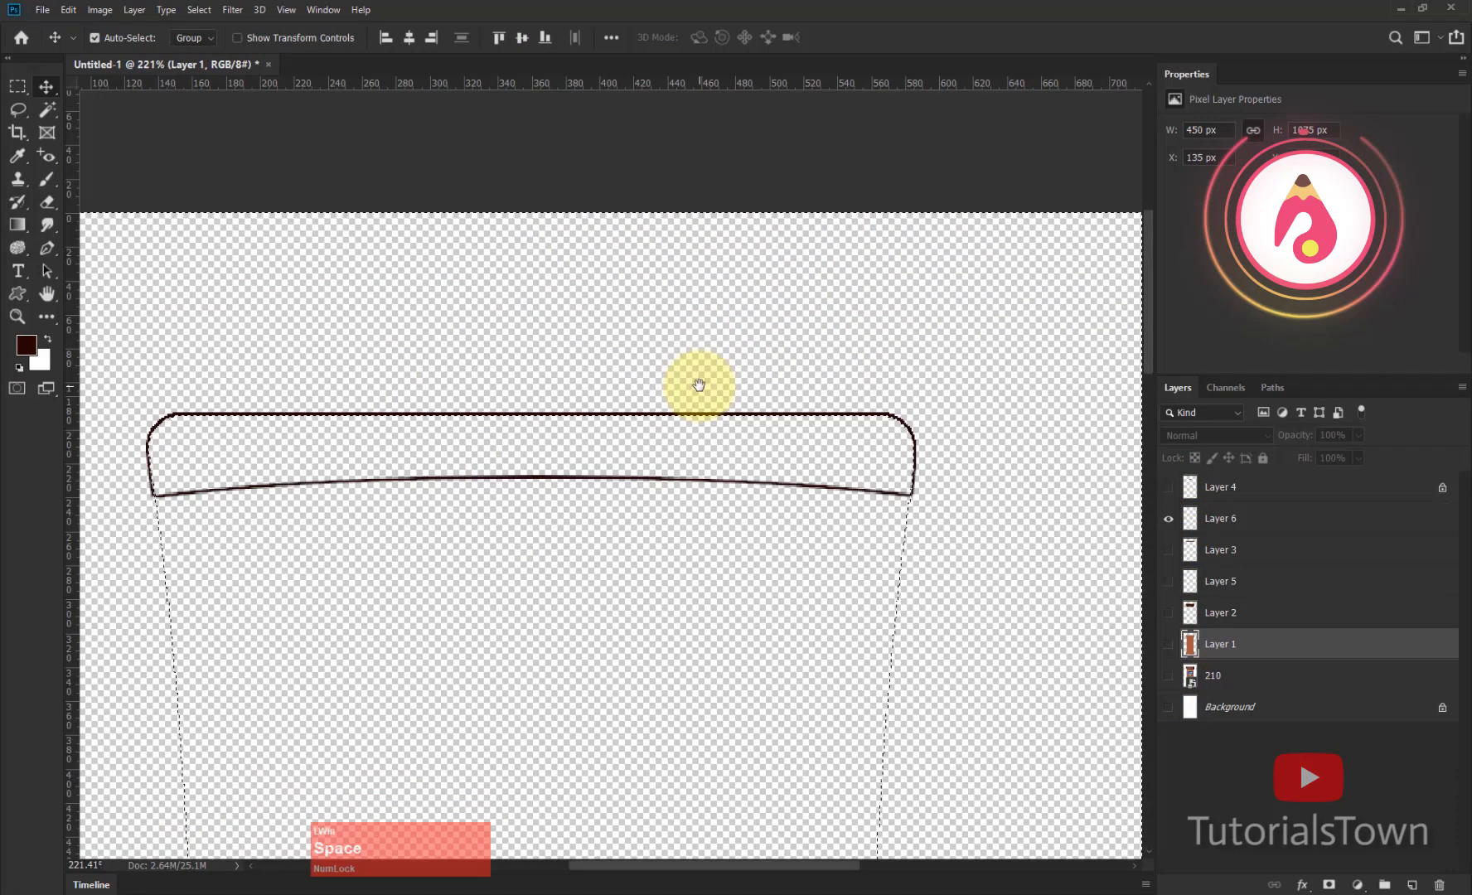
click(1185, 519)
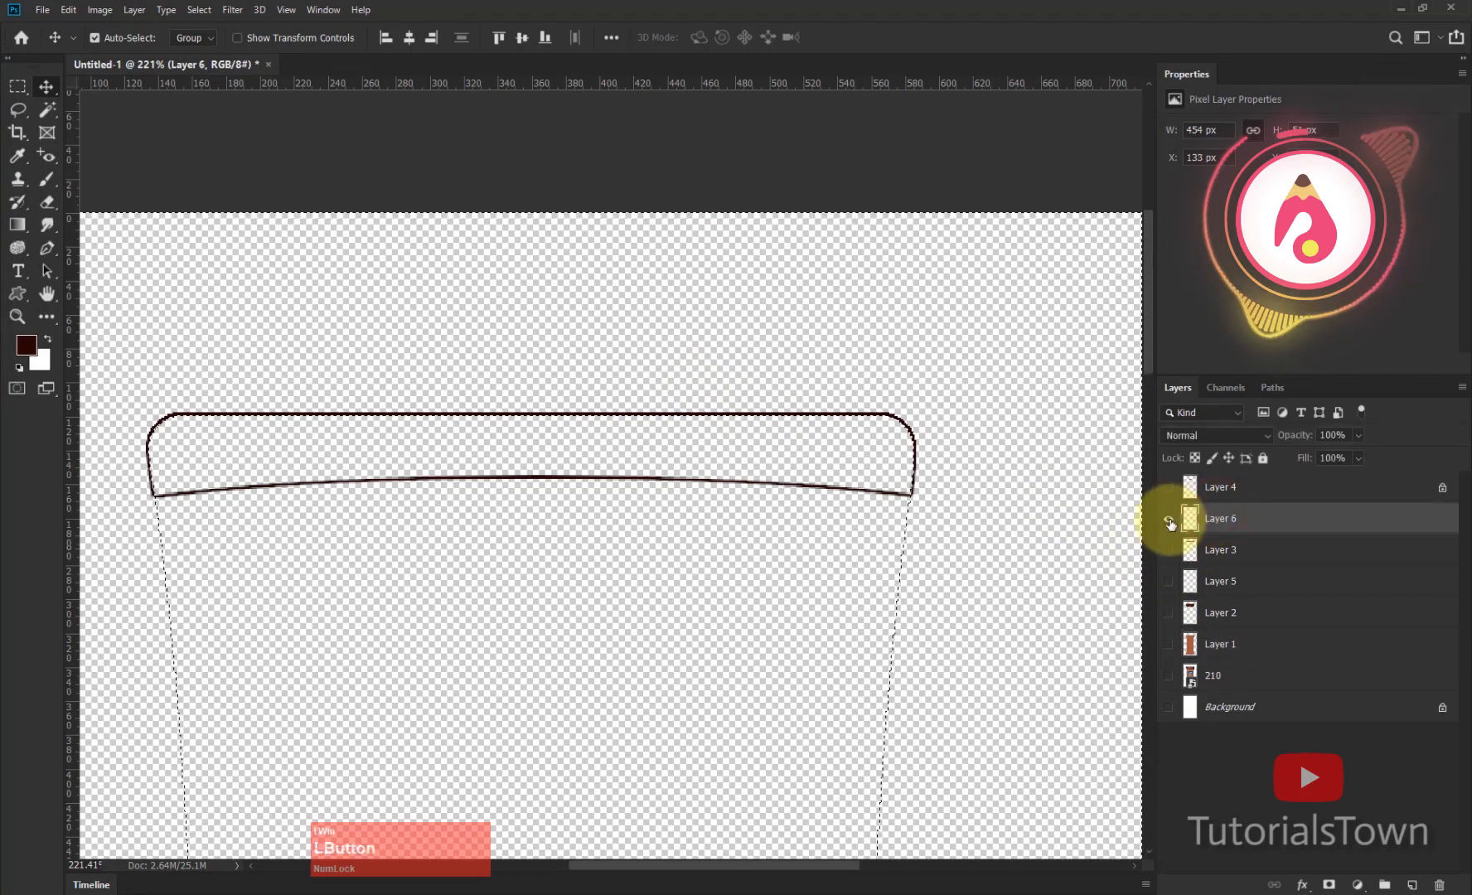
Step: Delete the parts of the Layer 6 lid outline that fall outside the bottle shape, and clear the selection
click(1169, 520)
click(1168, 520)
click(1170, 642)
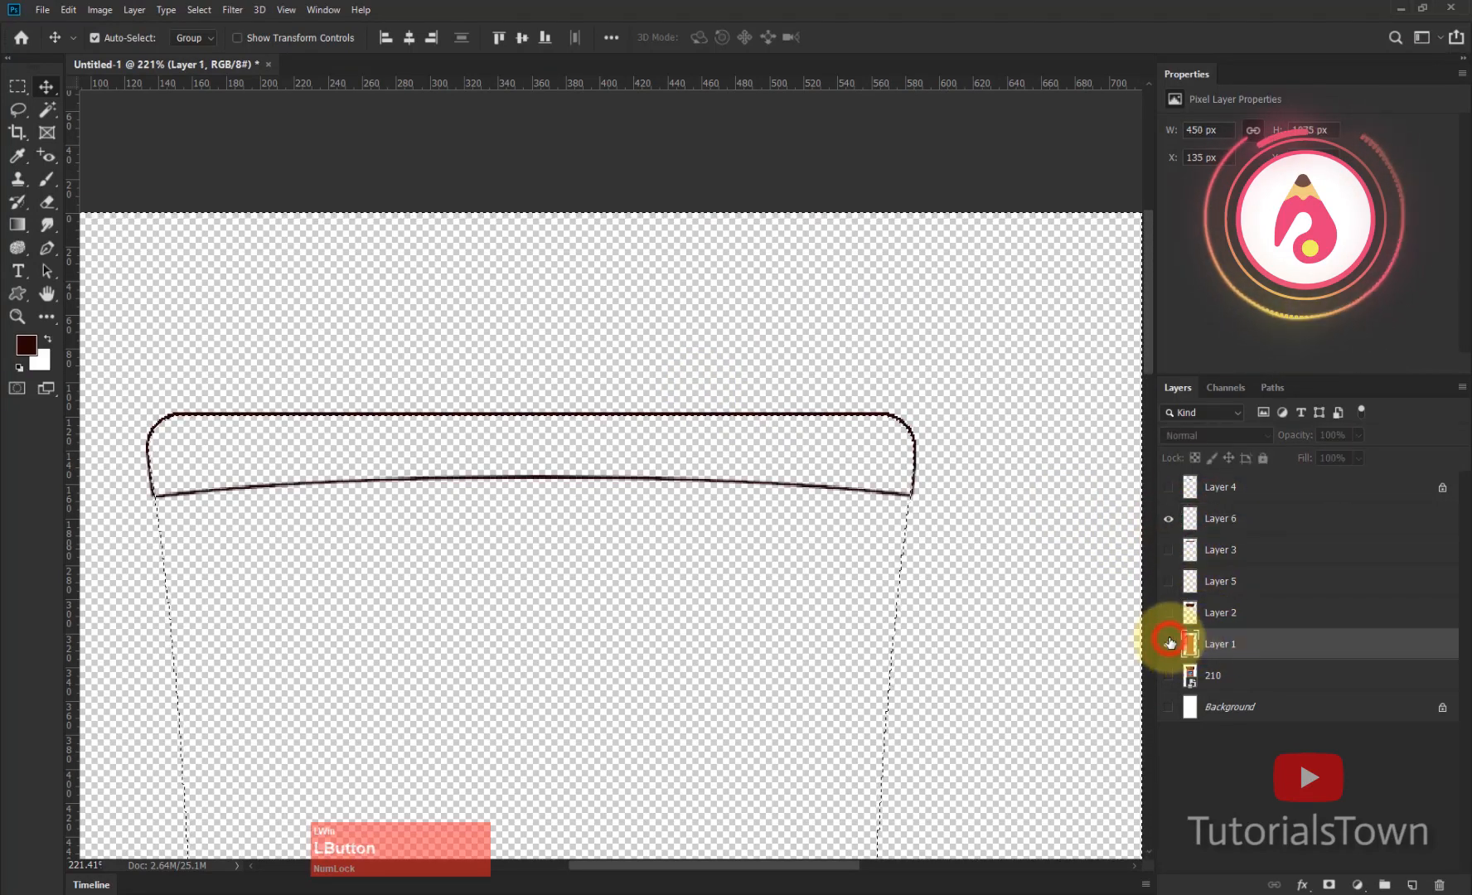
click(1170, 642)
click(1169, 642)
click(1229, 519)
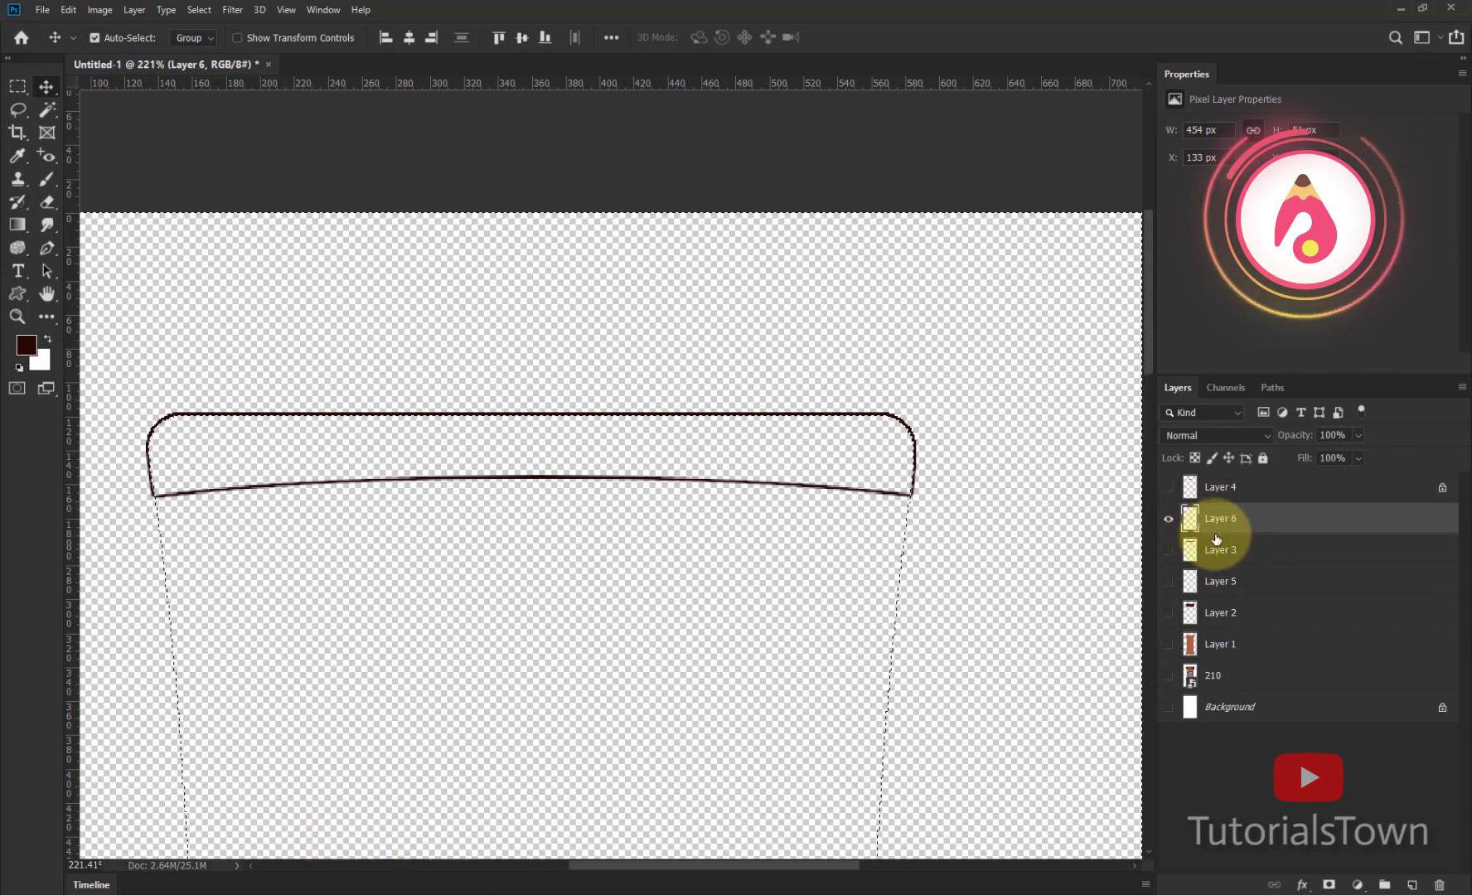
key(Delete)
key(ctrl+d)
click(984, 440)
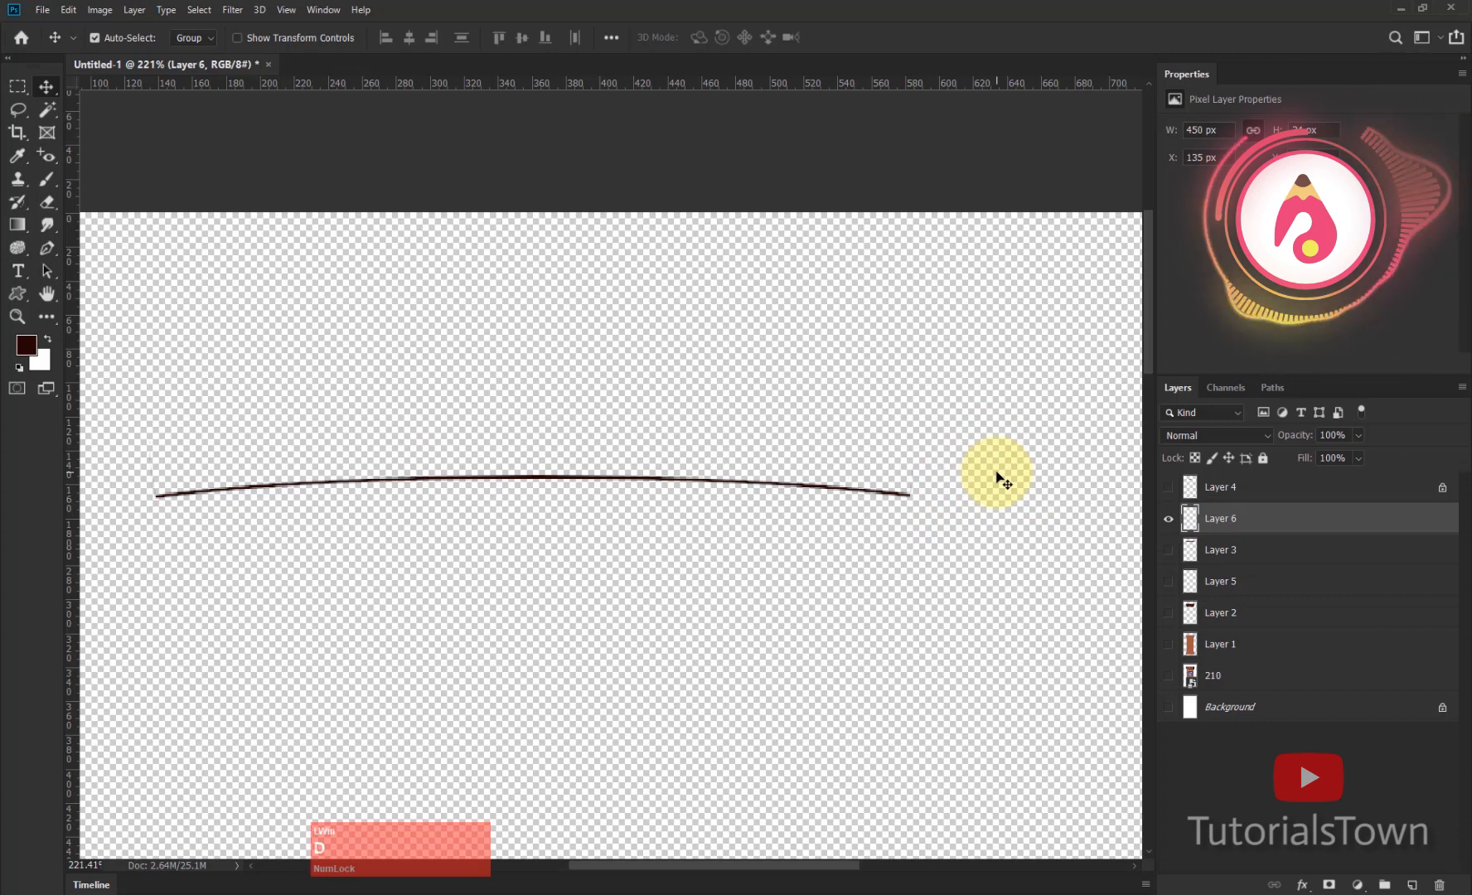
Step: Show all the traced bottle layers again and move Layer 4 below Layer 6 in the stacking order
drag(1169, 487, 1170, 680)
key(ctrl+0)
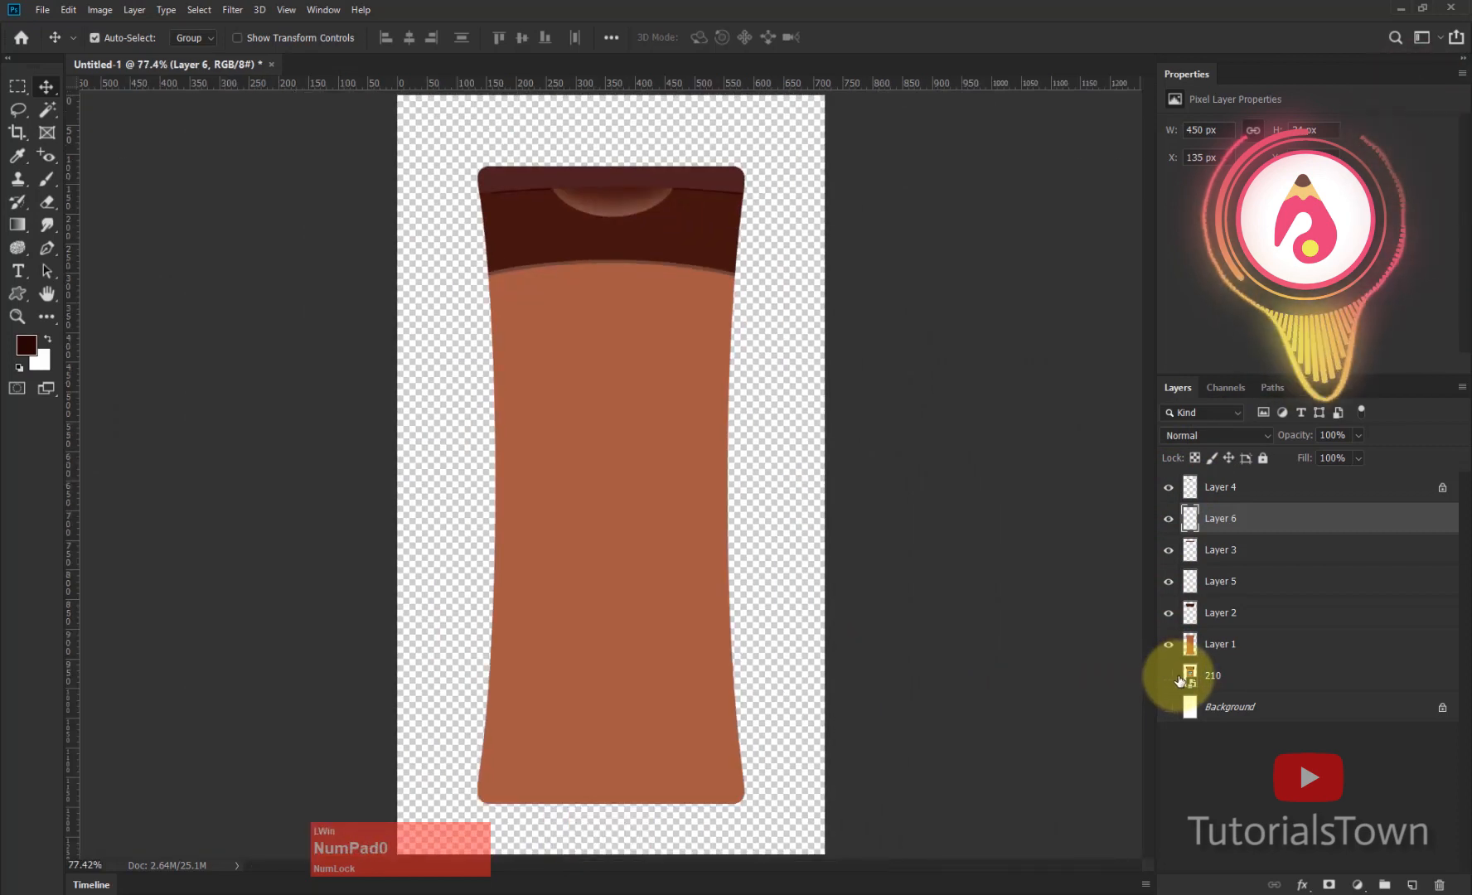
mouse_move(1222, 488)
mouse_down()
mouse_move(1248, 487)
mouse_move(1258, 515)
mouse_move(1201, 509)
mouse_up()
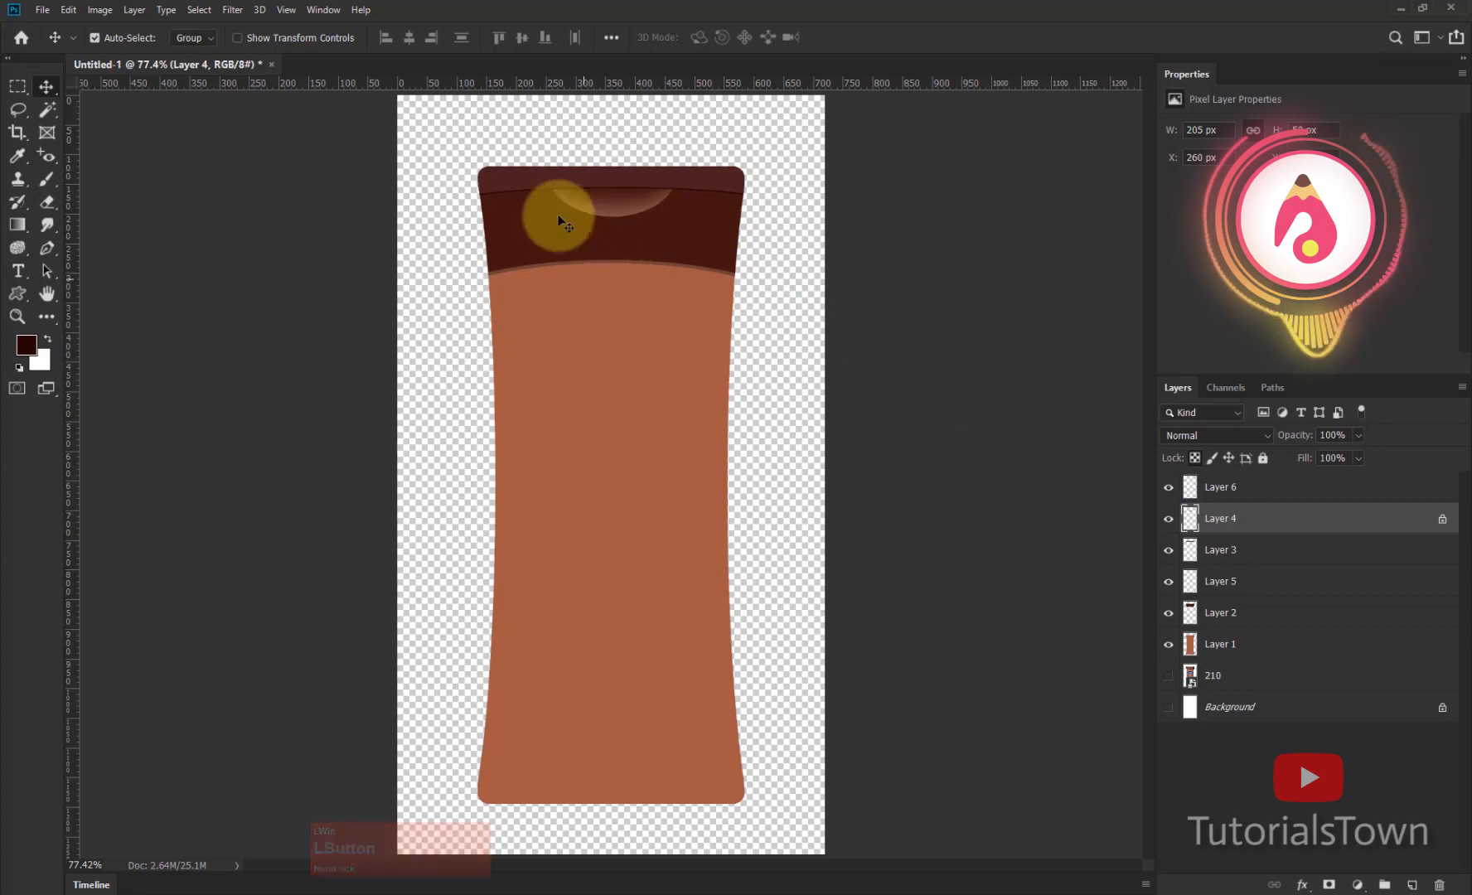
click(881, 425)
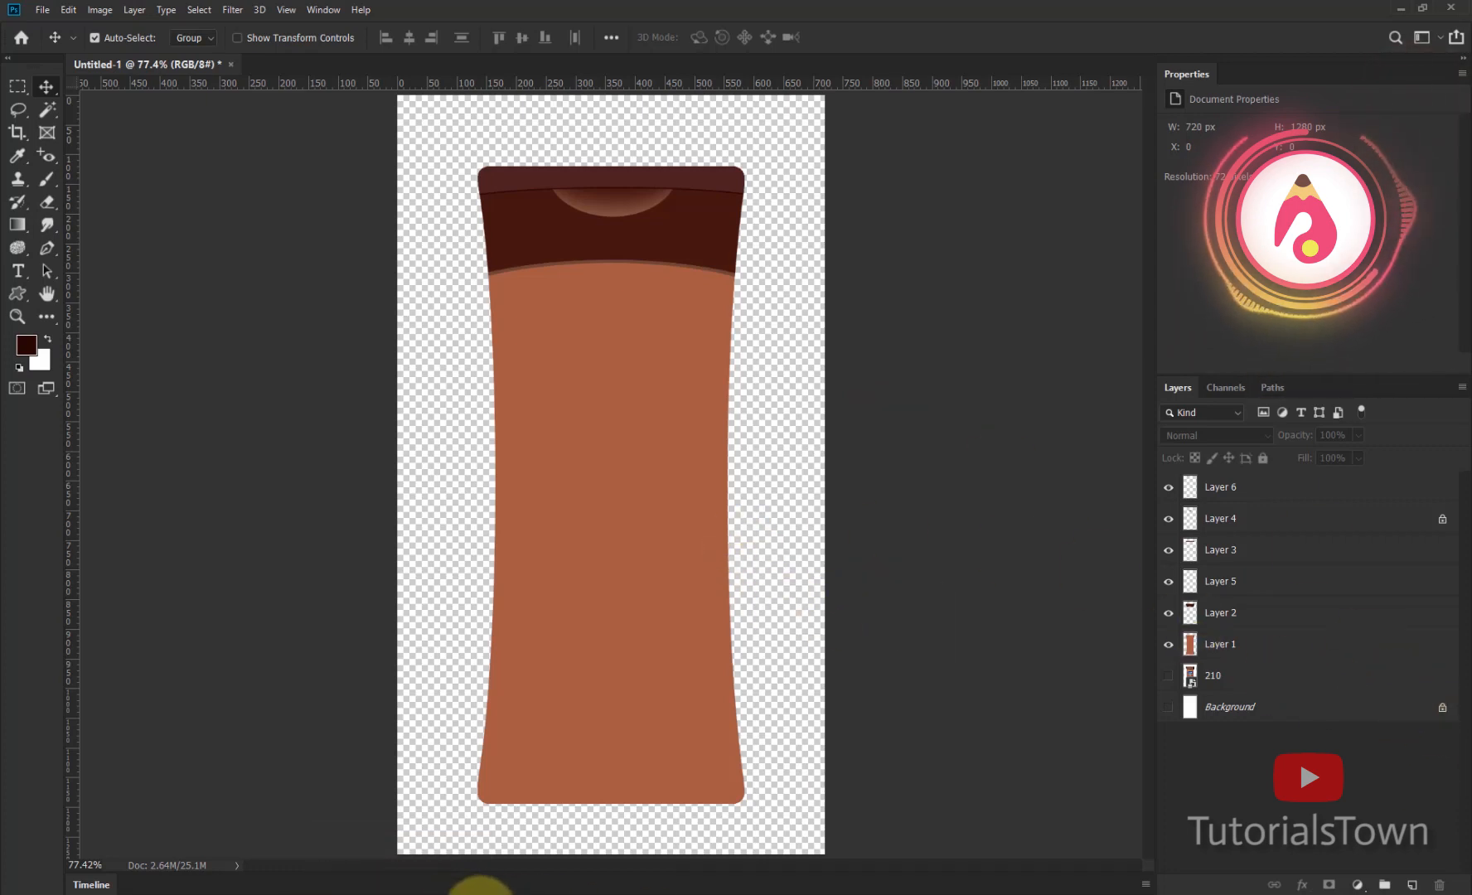
Step: Switch to the web browser and search Google Images for "vasaline", refining the query to "vasaline logo"
click(480, 888)
scroll(199, 248, up, 3)
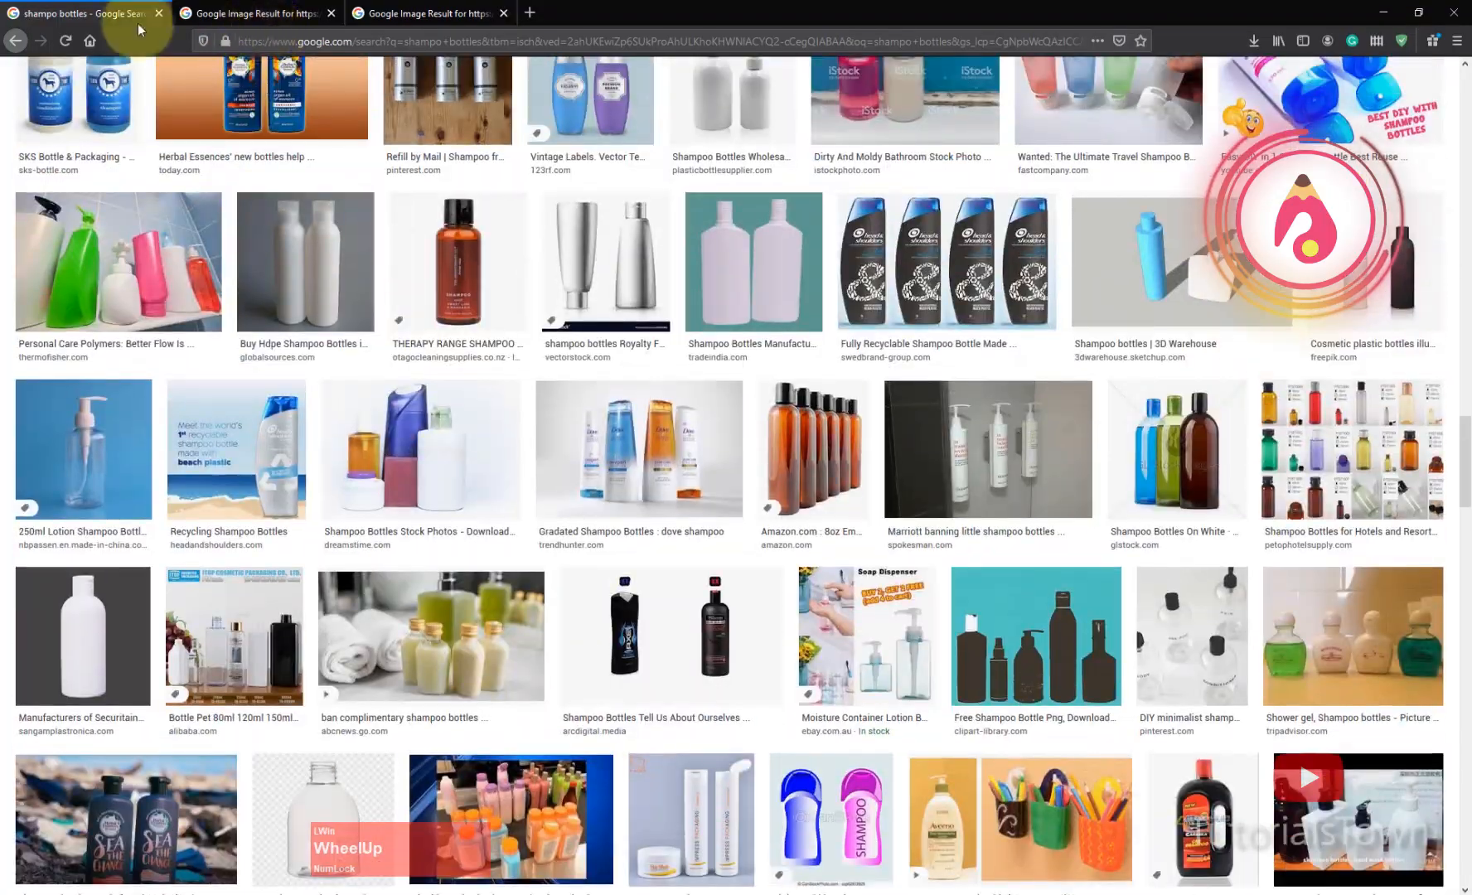
scroll(252, 190, up, 15)
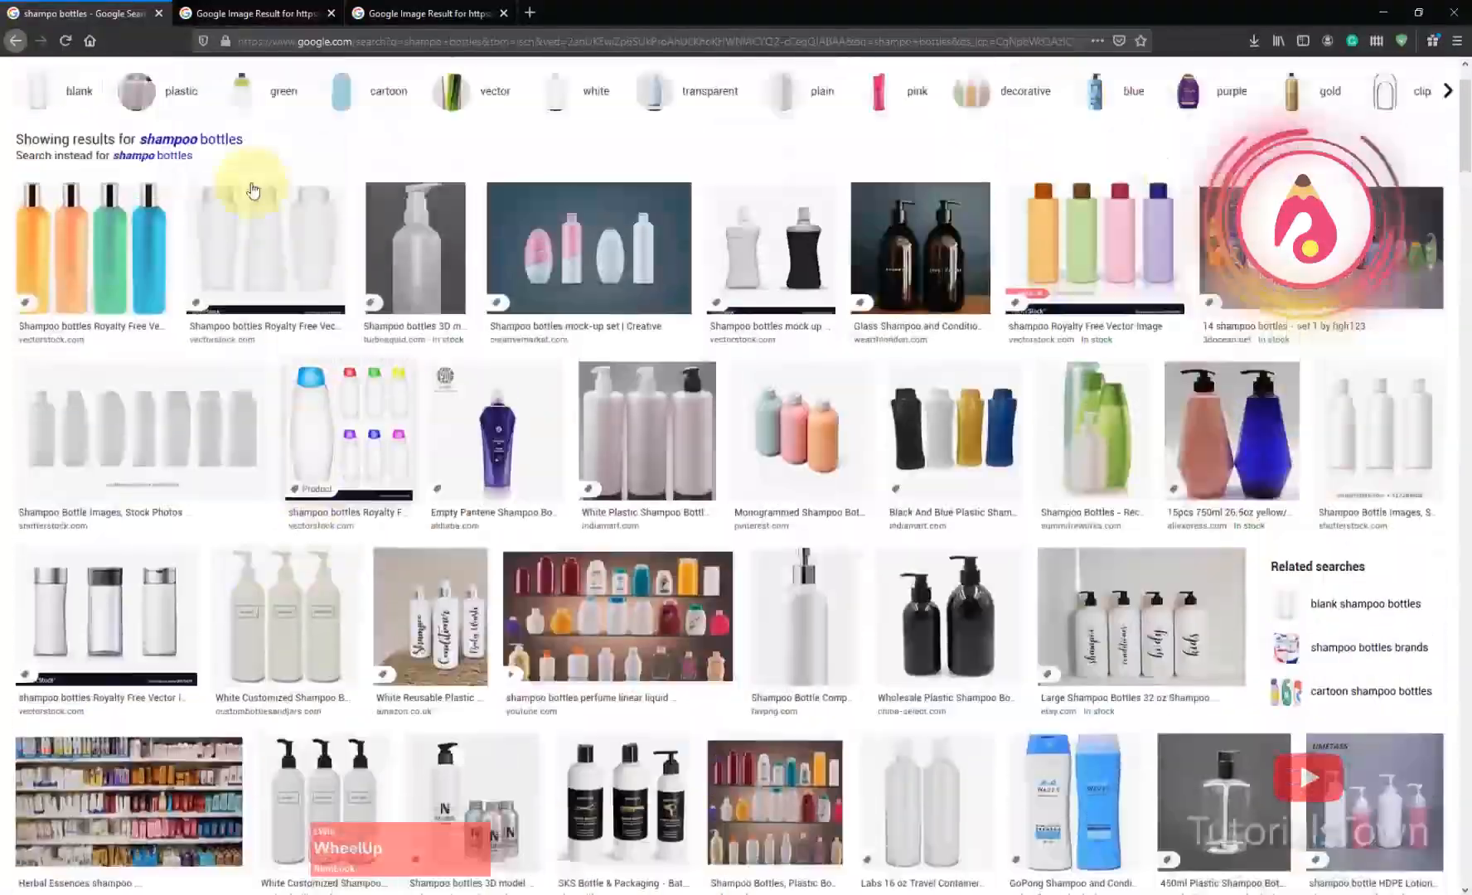
scroll(253, 191, up, 2)
drag(256, 89, 50, 88)
text(v)
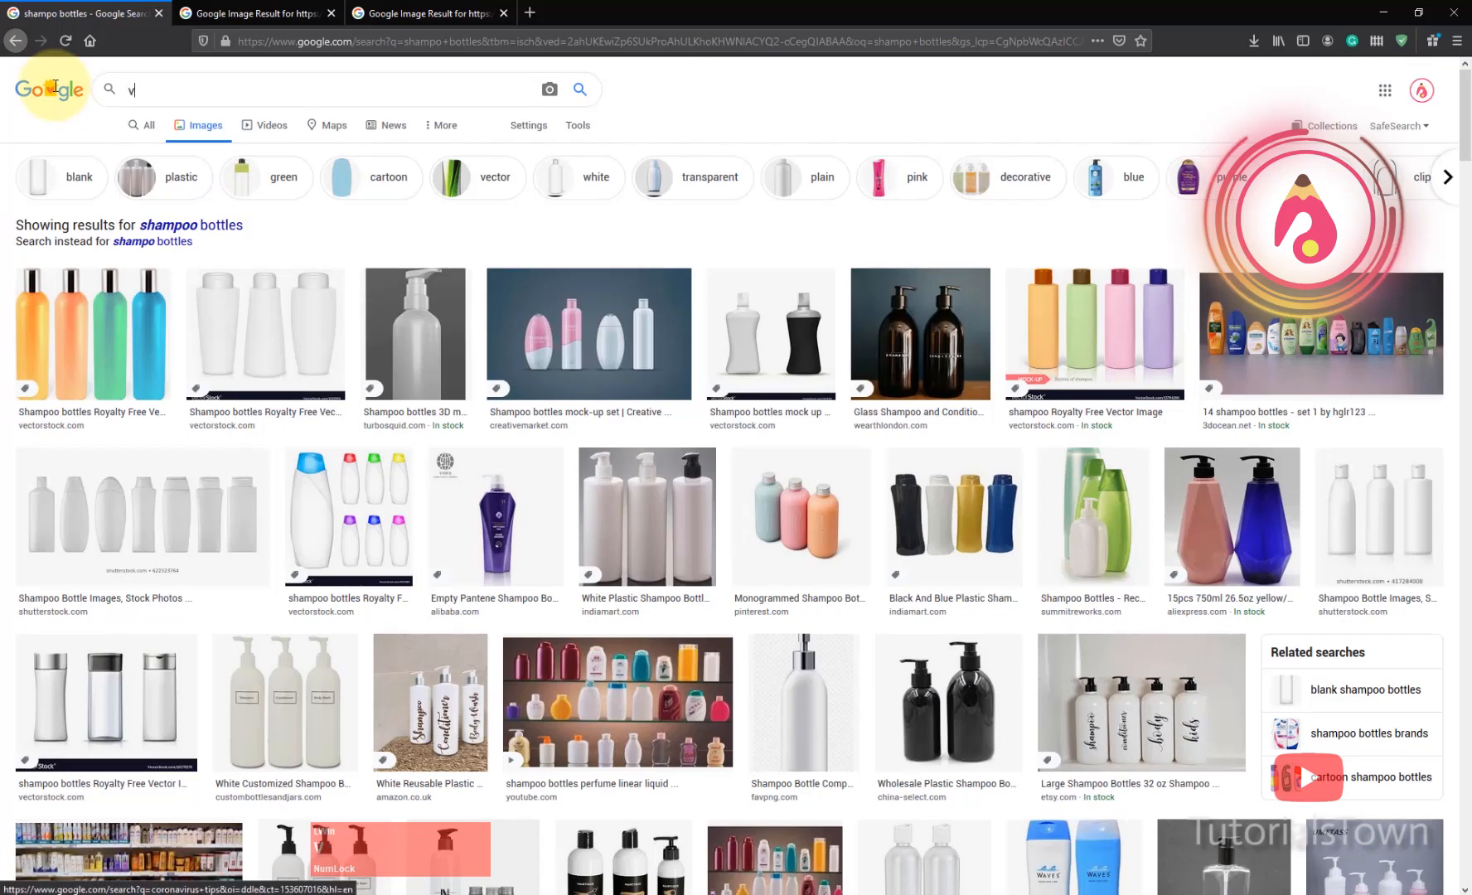
text(asaline)
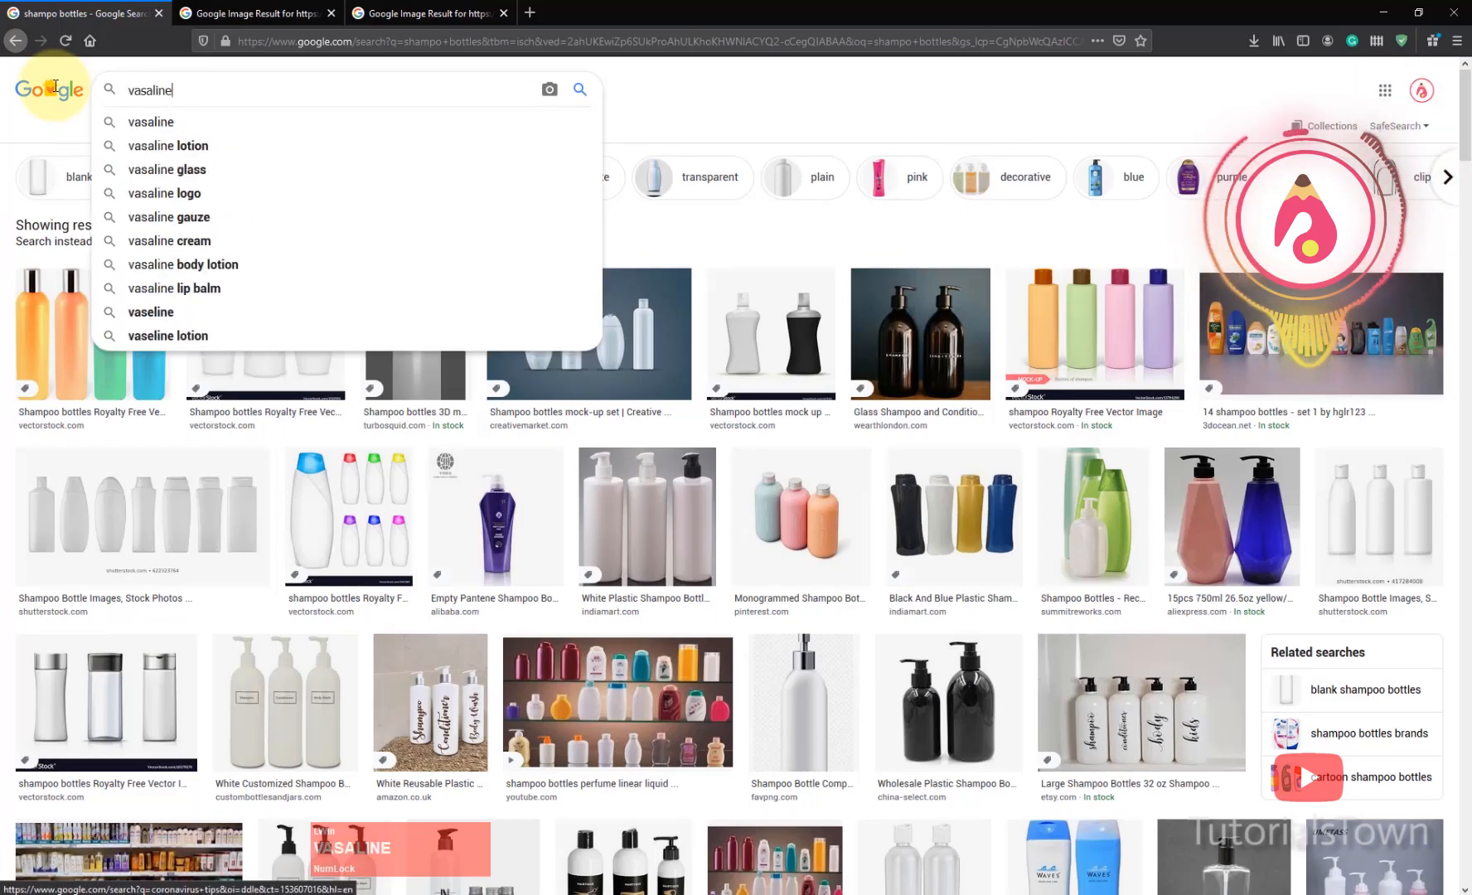
key(Return)
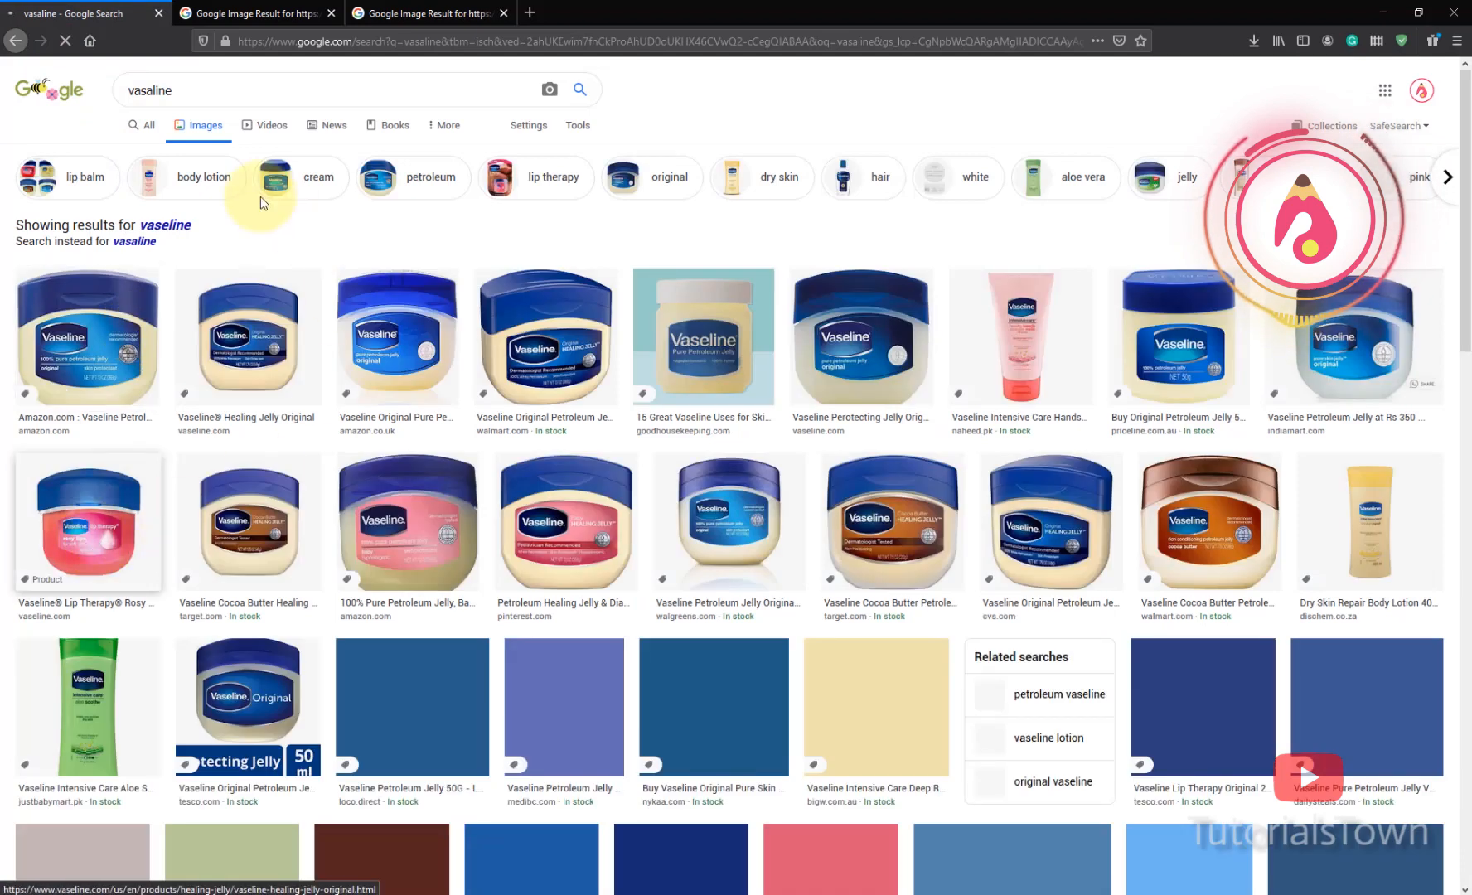
click(214, 86)
text(logo)
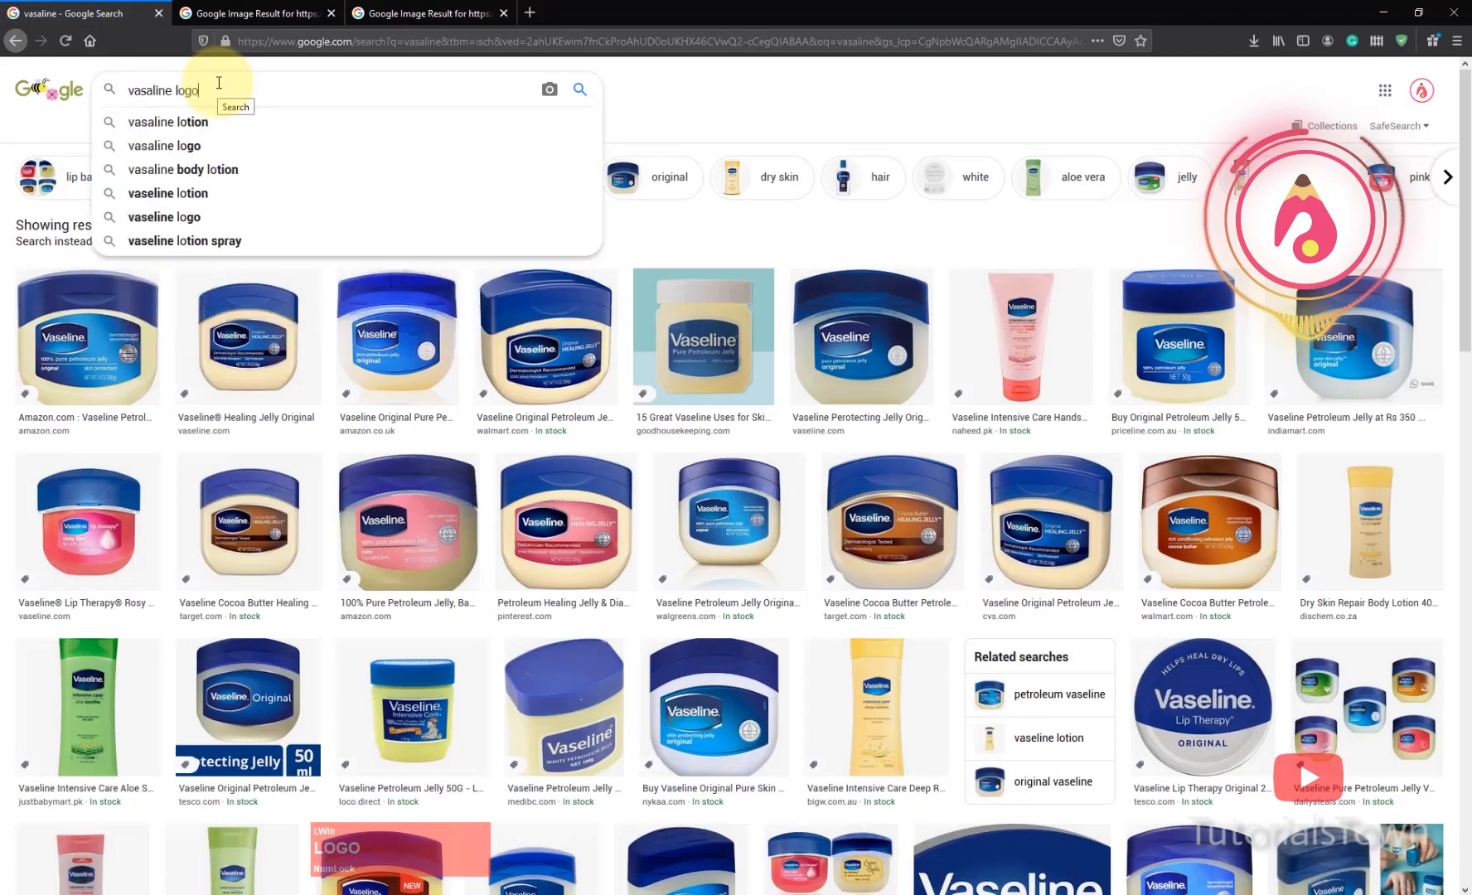
key(Return)
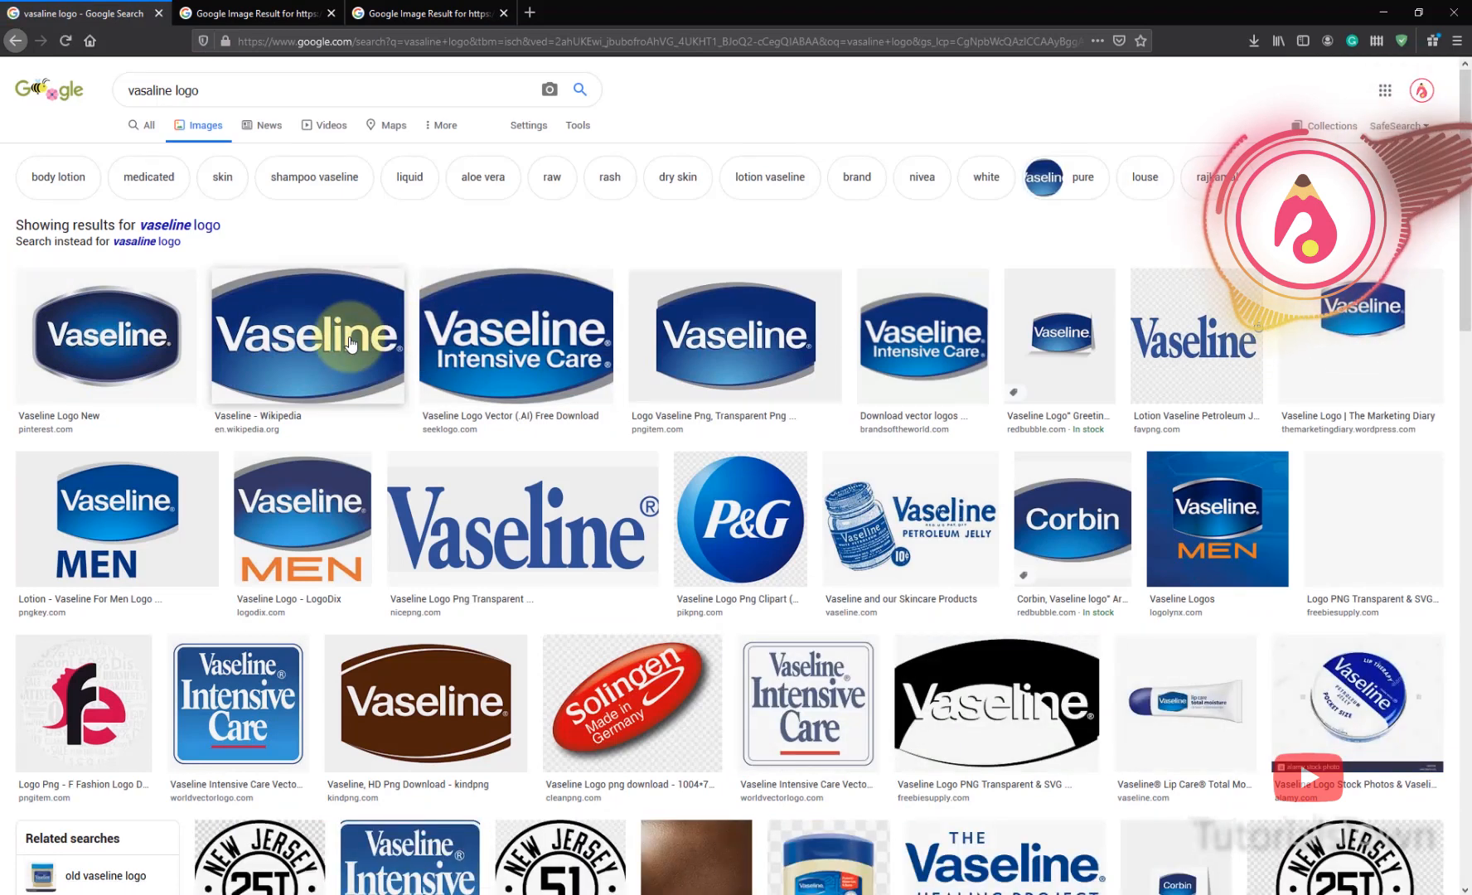
Step: Open the Wikipedia Vaseline logo result and save its image to the Desktop as 1200px-Vaseline_Logo.svg.png
click(350, 343)
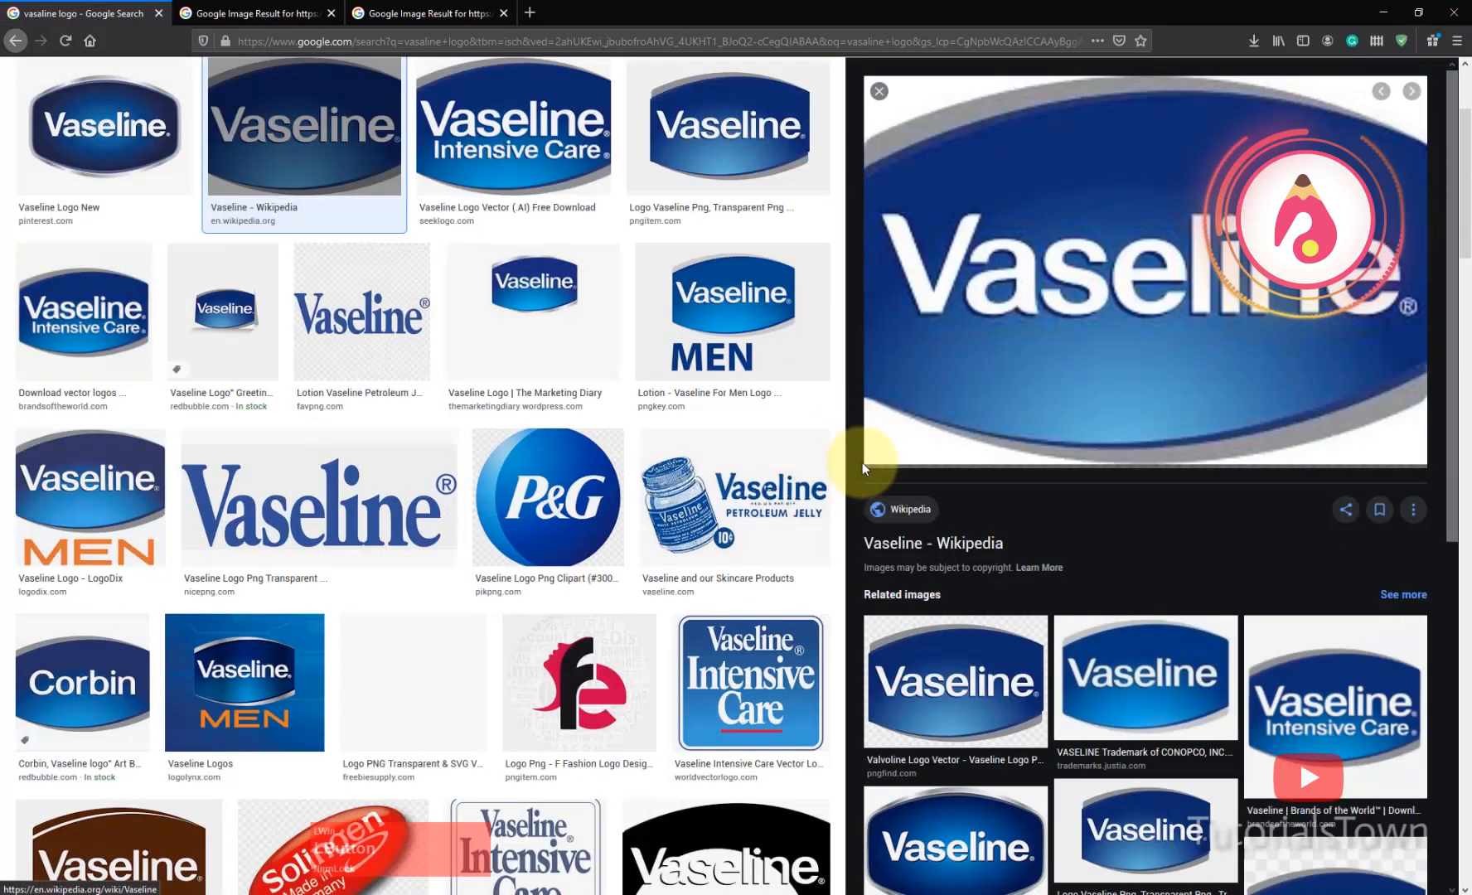
right_click(1037, 263)
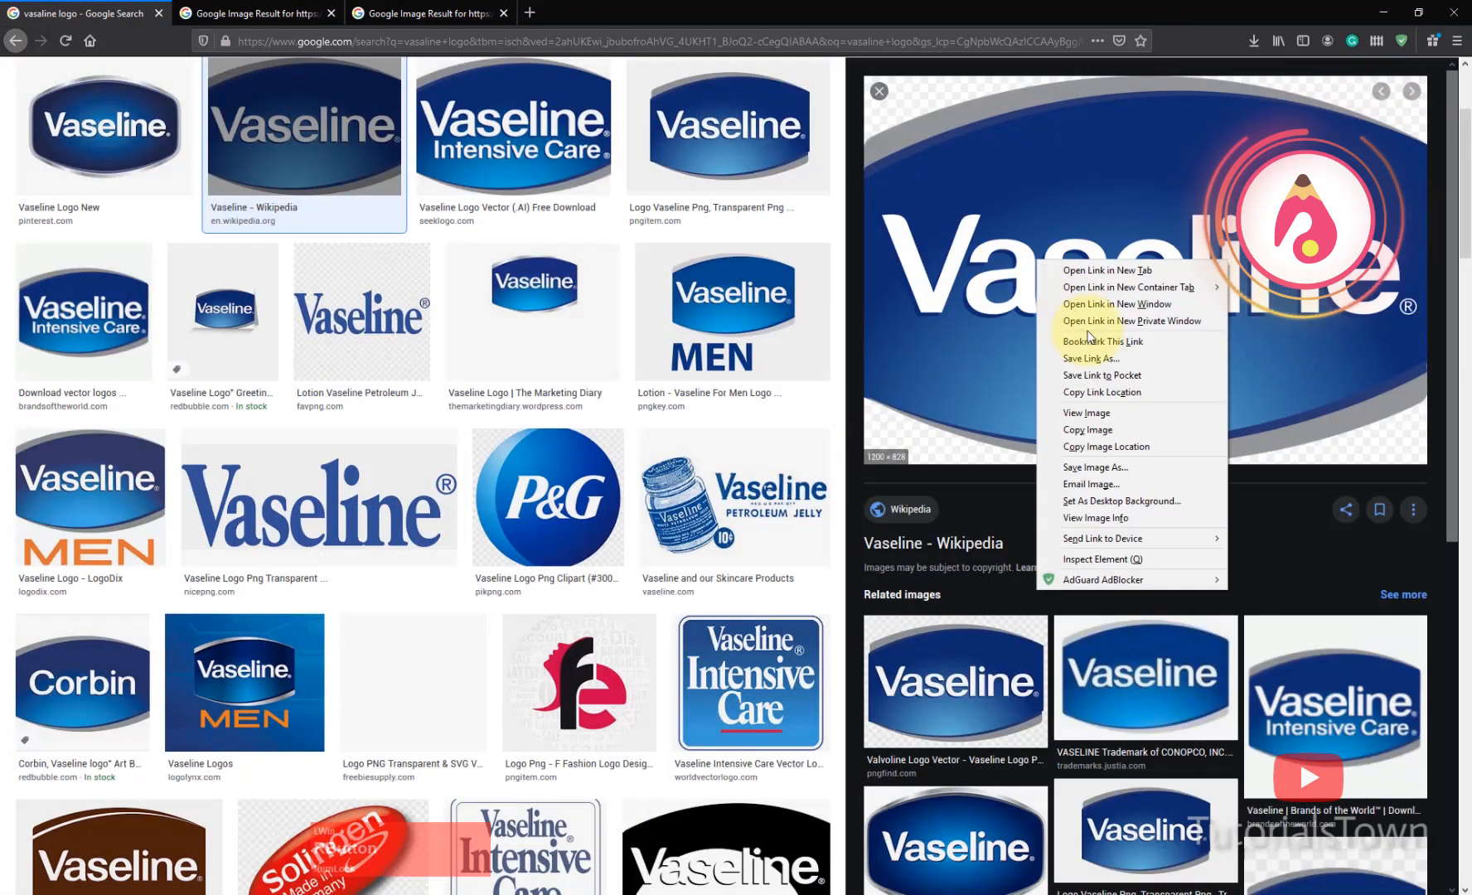
click(1085, 467)
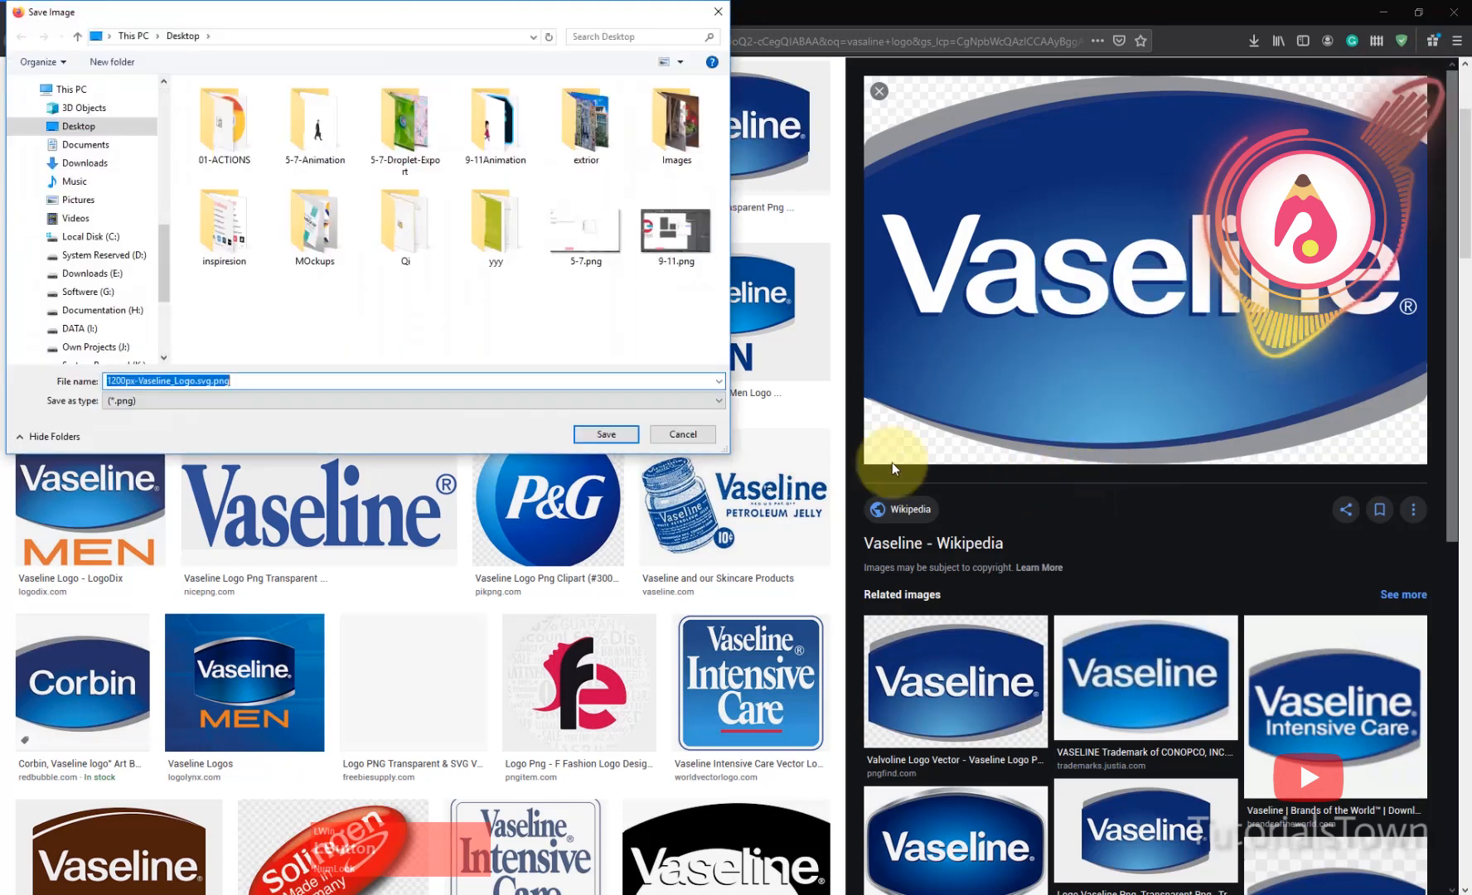
click(634, 435)
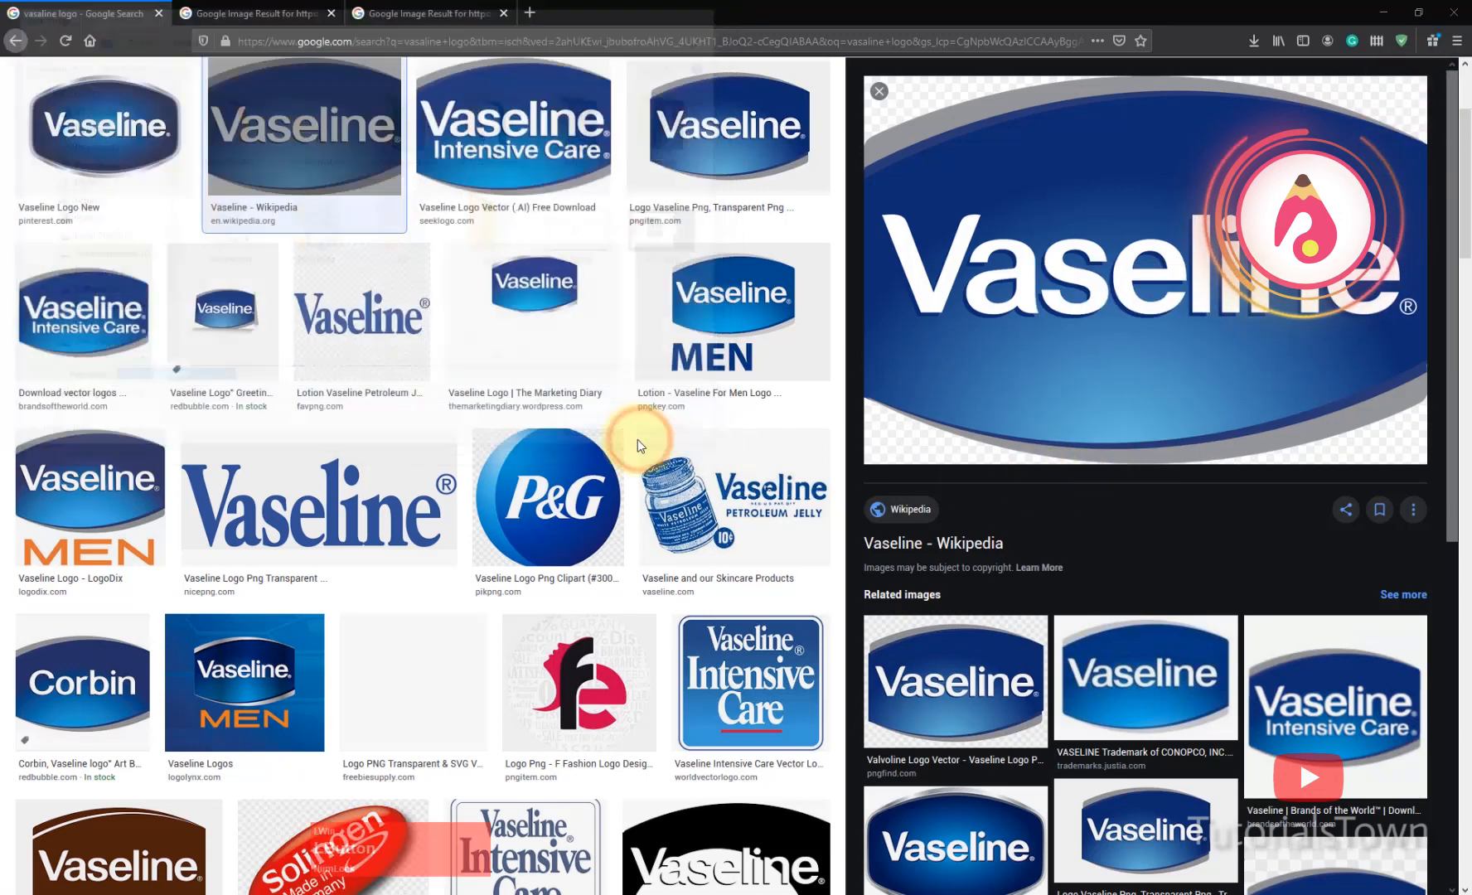
Step: Switch back to Photoshop and place 1200px-Vaseline_Logo.svg.png from the Desktop as an embedded image
click(804, 894)
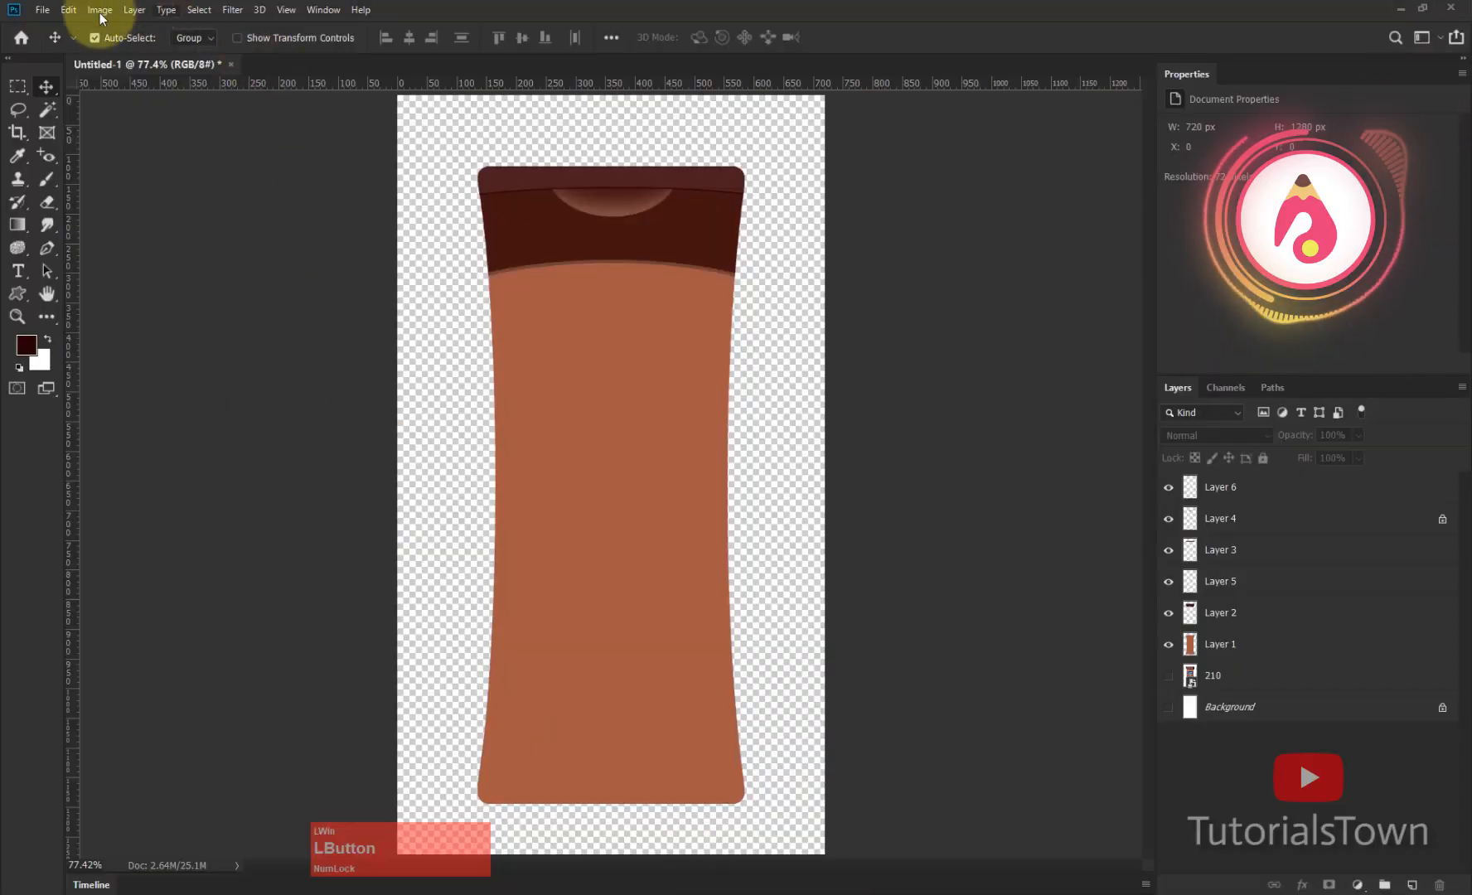
click(41, 10)
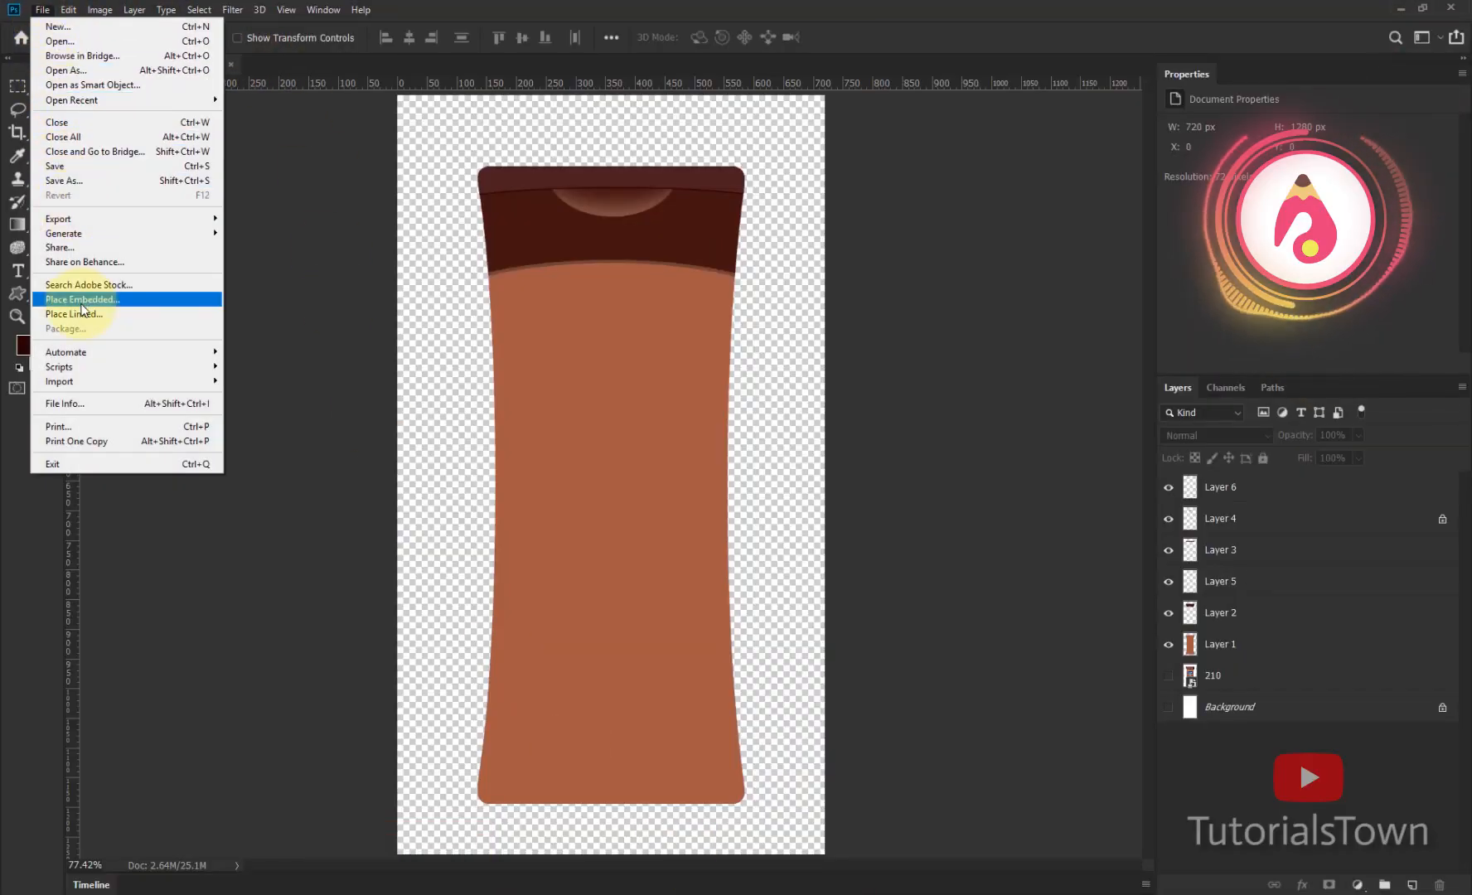
click(142, 302)
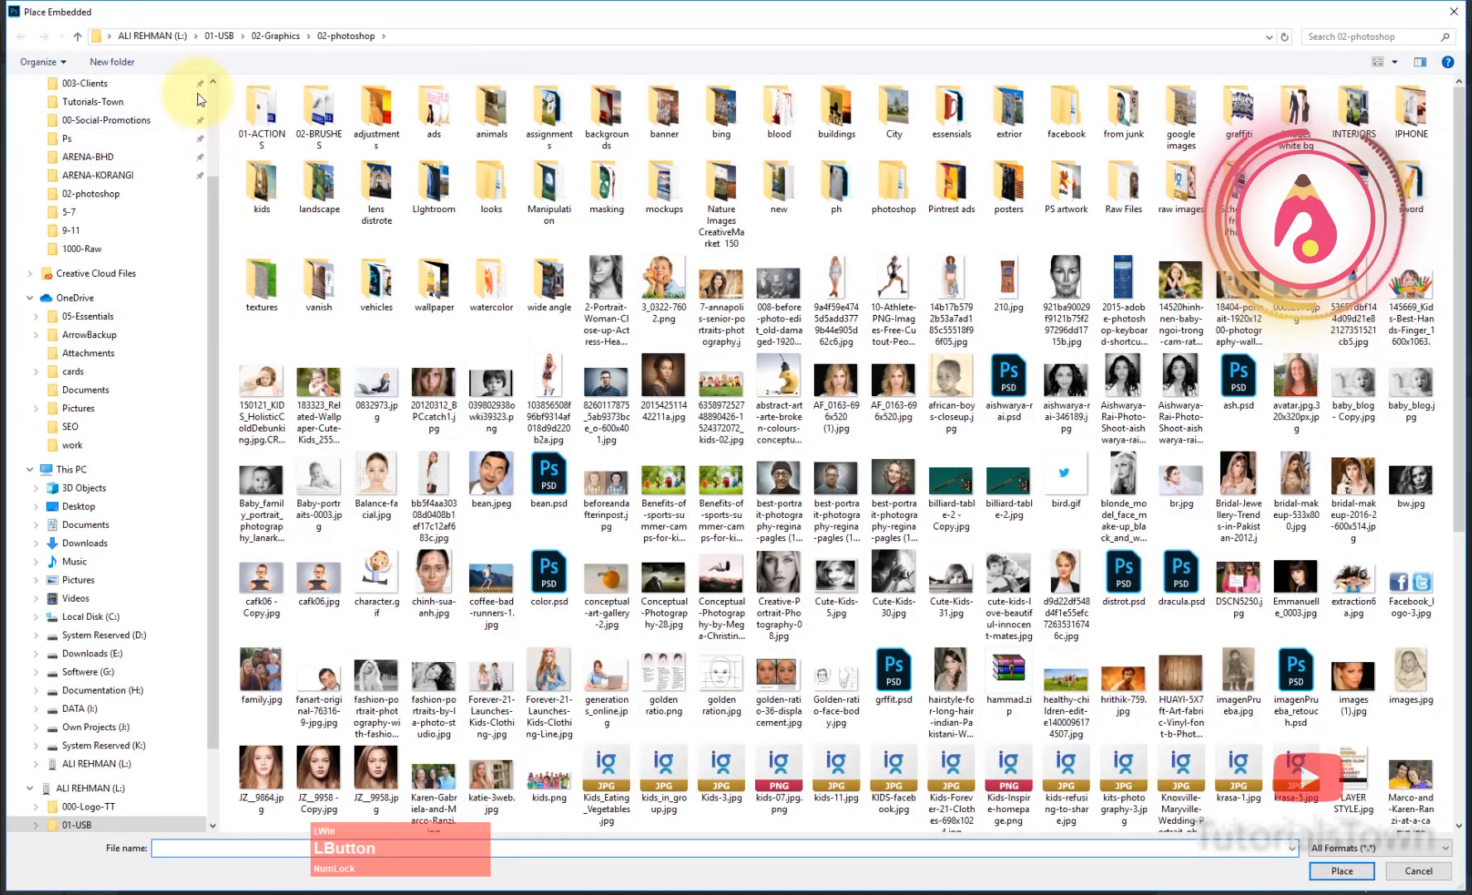
scroll(123, 95, up, 3)
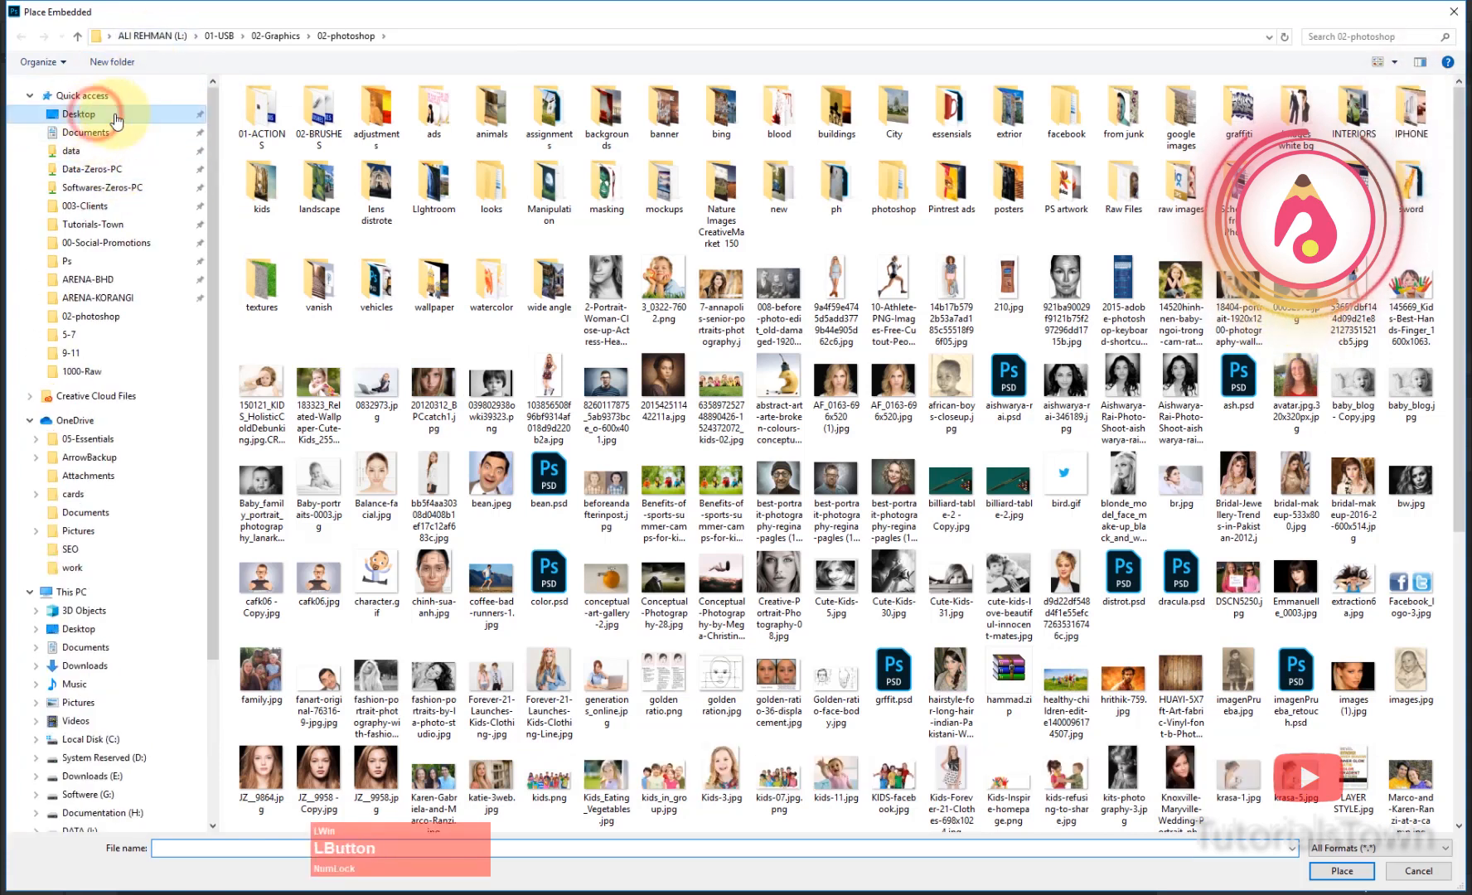
click(83, 113)
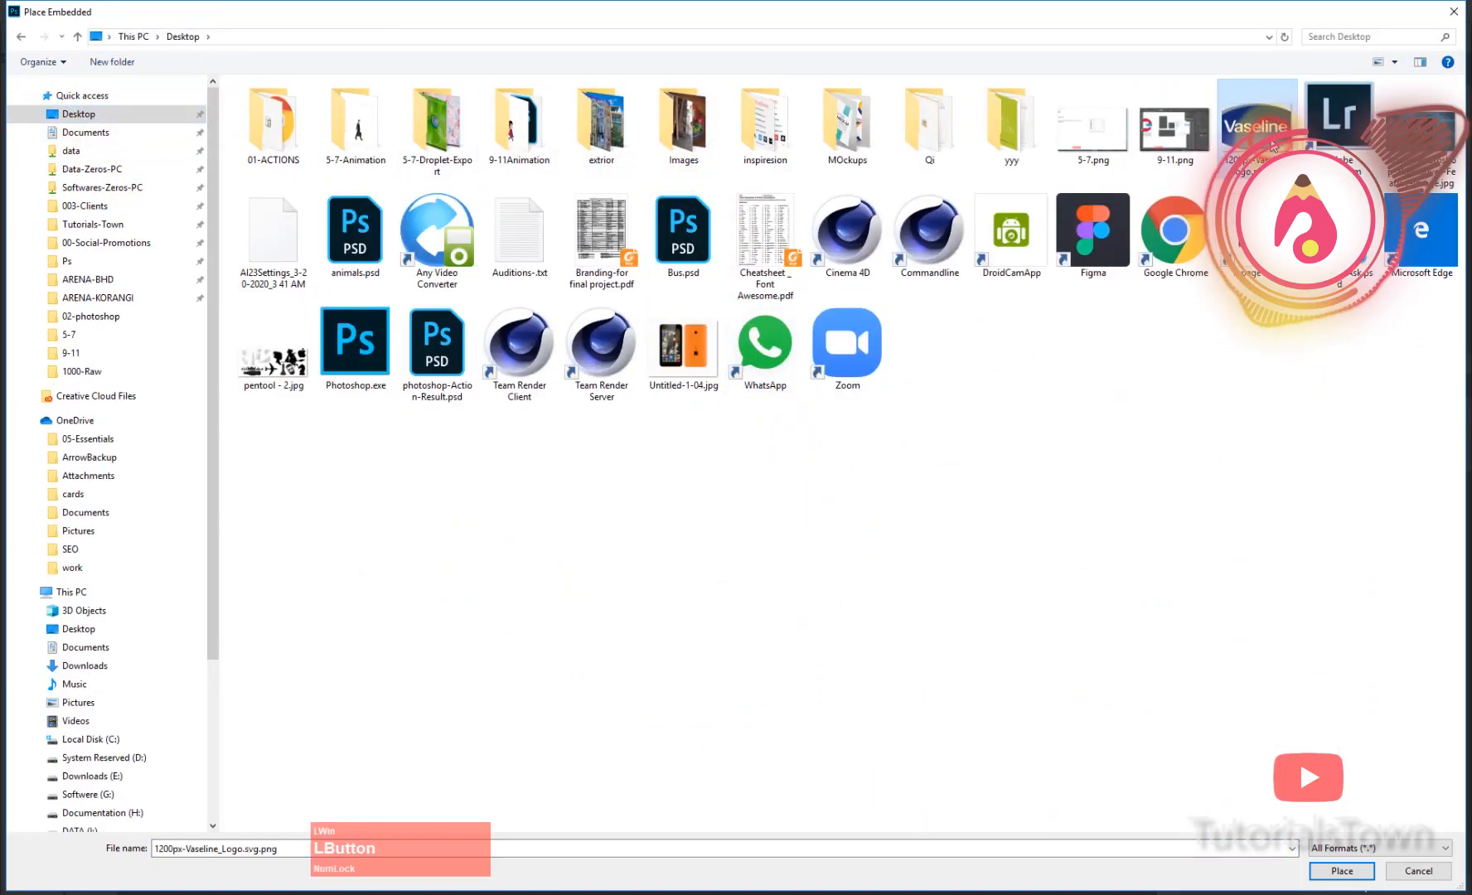
double_click(1273, 146)
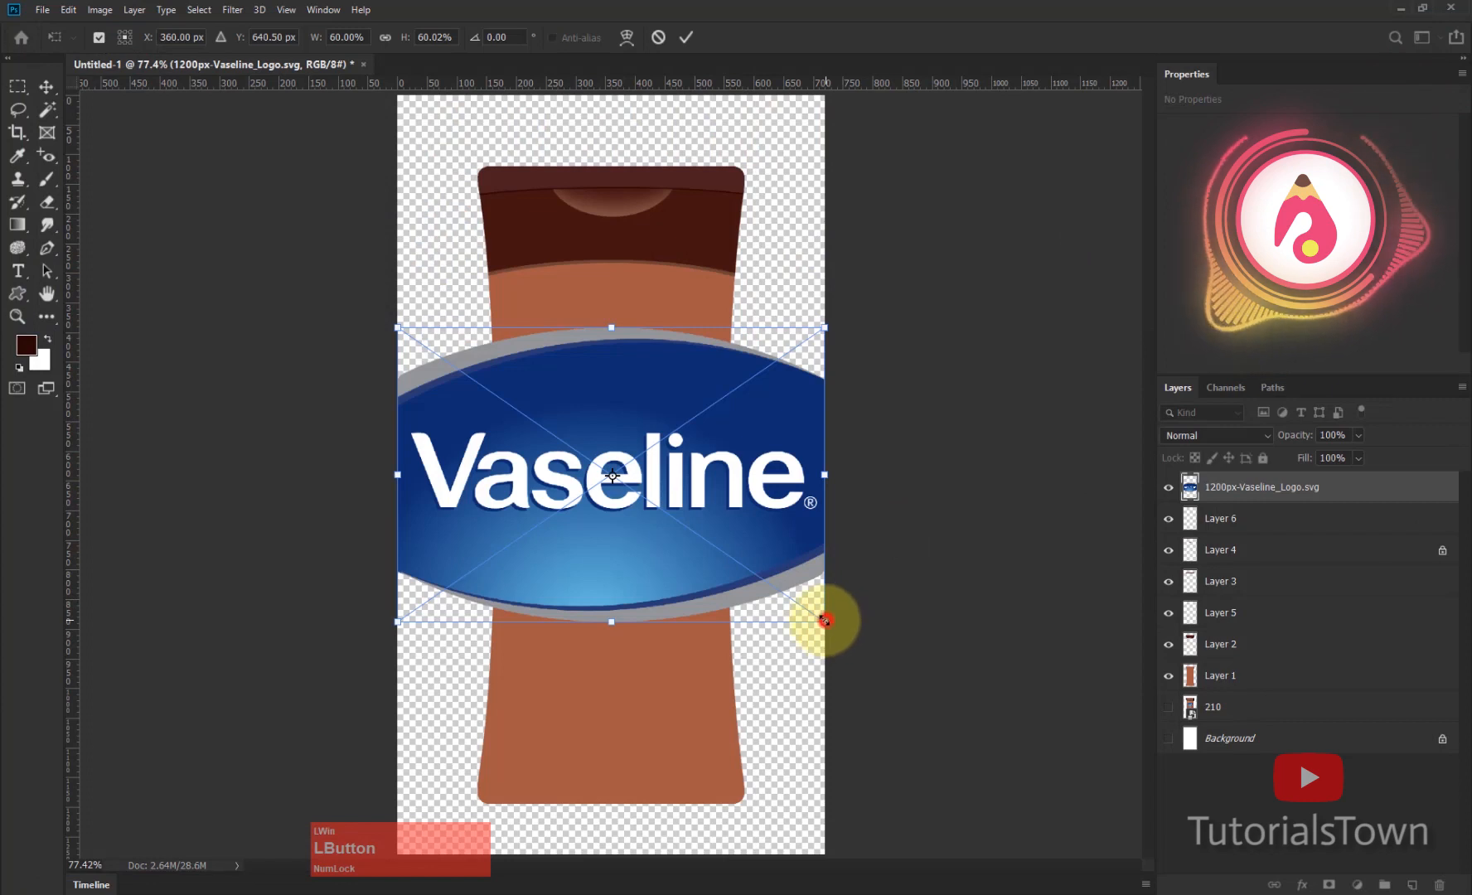
Step: Scale the placed Vaseline logo to about 20.5% and position it on the upper part of the bottle body
drag(824, 619, 696, 527)
drag(617, 495, 623, 401)
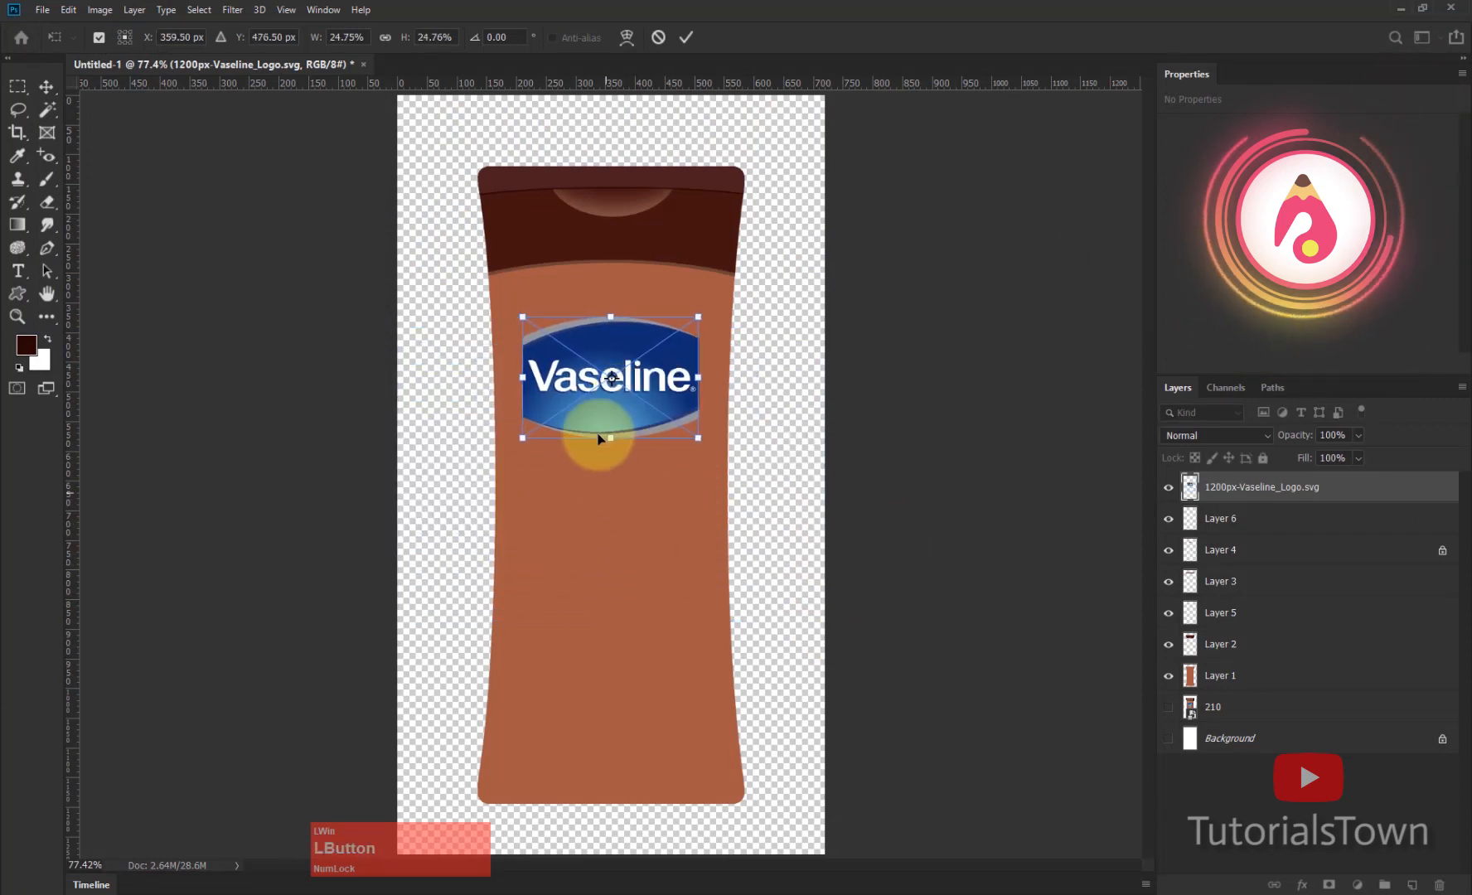
drag(489, 282, 916, 541)
drag(768, 576, 667, 497)
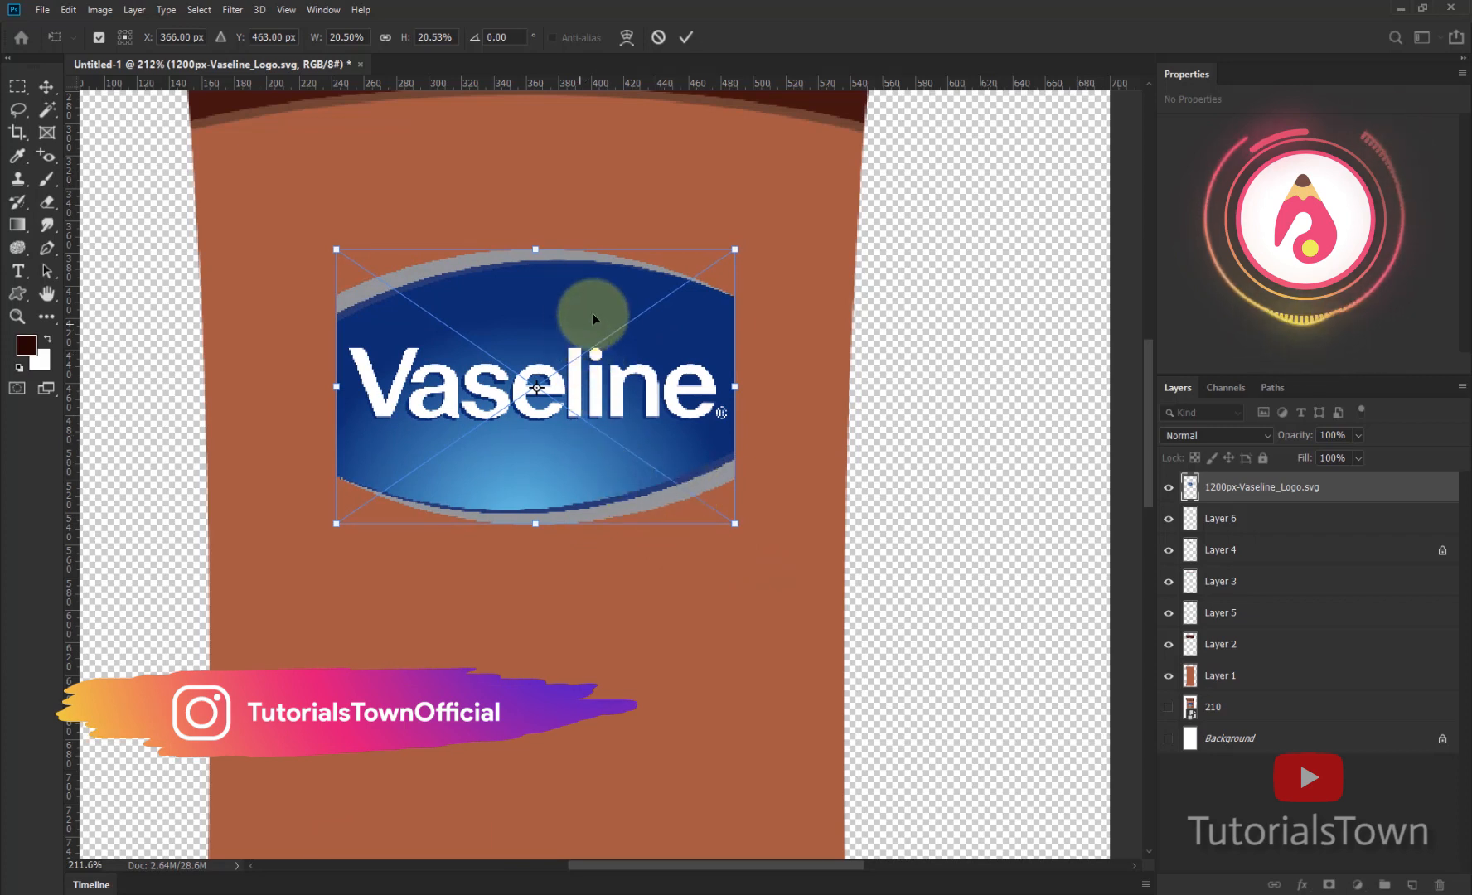
Step: Warp the Vaseline logo so its middle bows slightly downward, undo the extra pull, and commit the placement
right_click(613, 306)
click(651, 413)
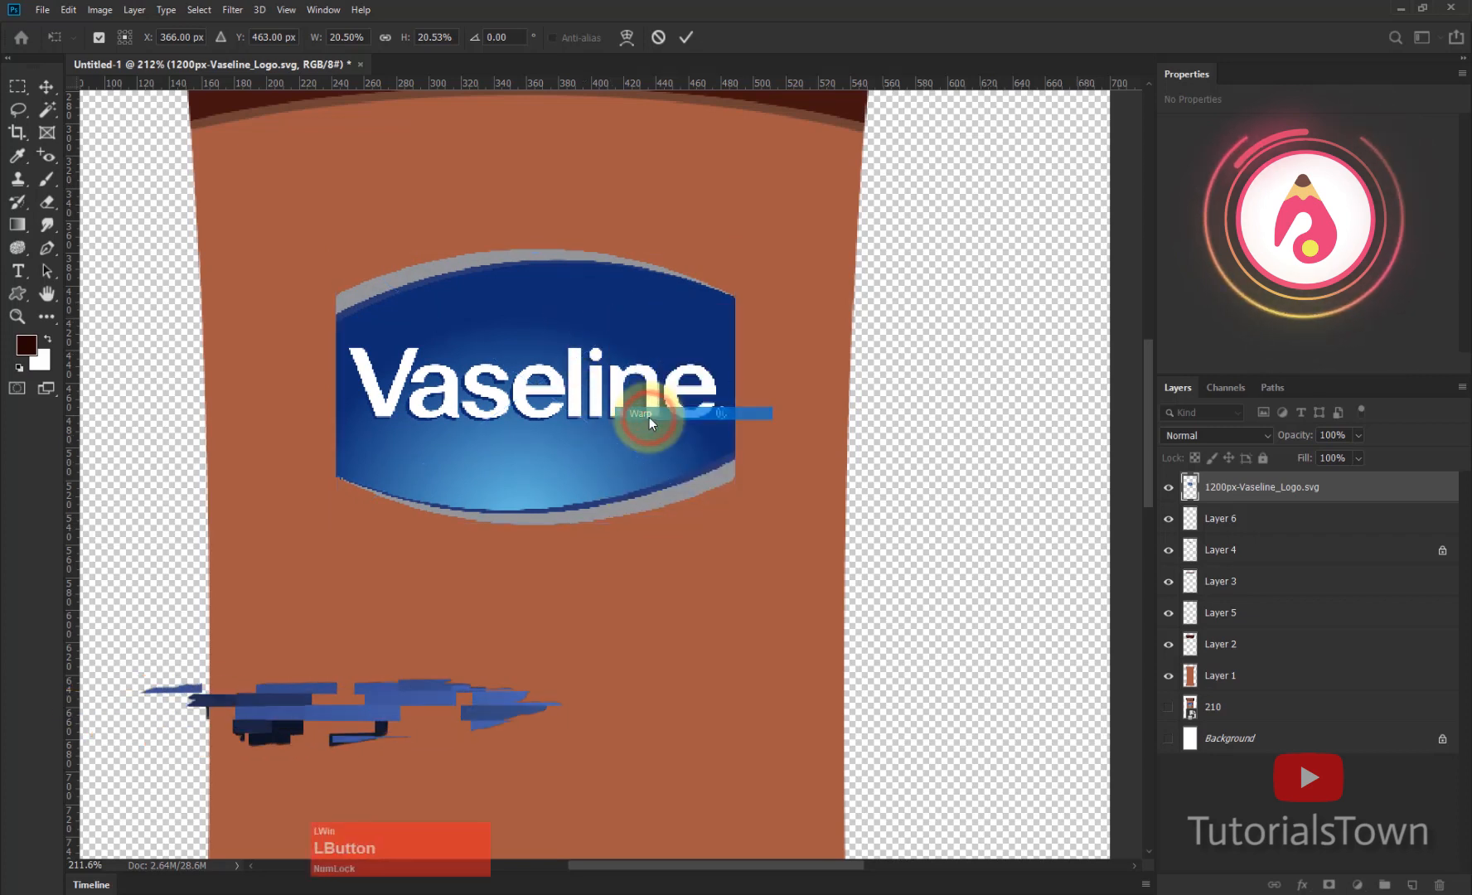
drag(540, 317, 534, 516)
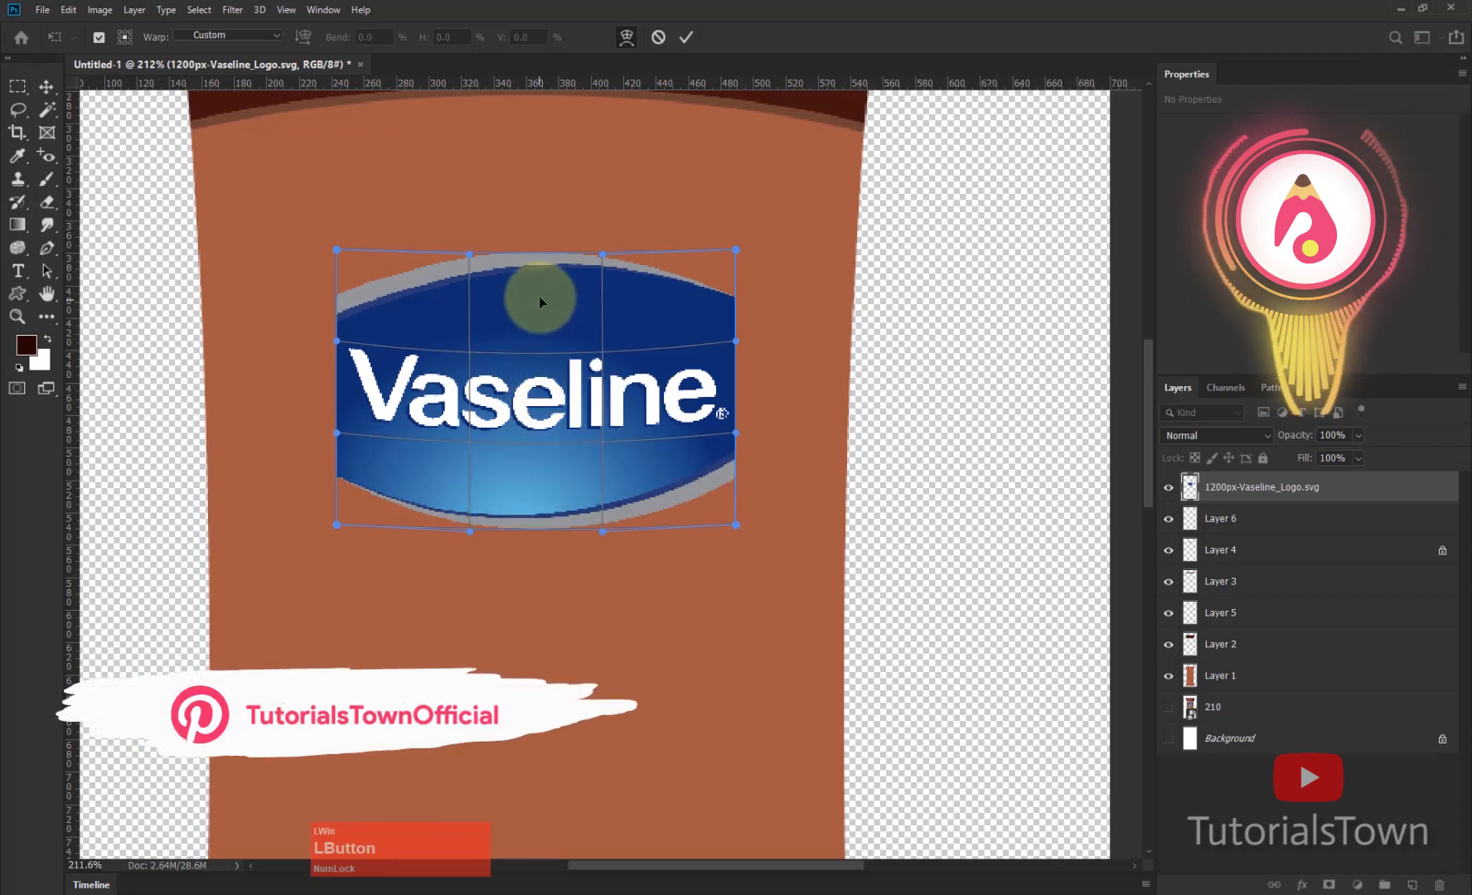
drag(541, 301, 537, 469)
key(ctrl+z)
key(Return)
key(ctrl+0)
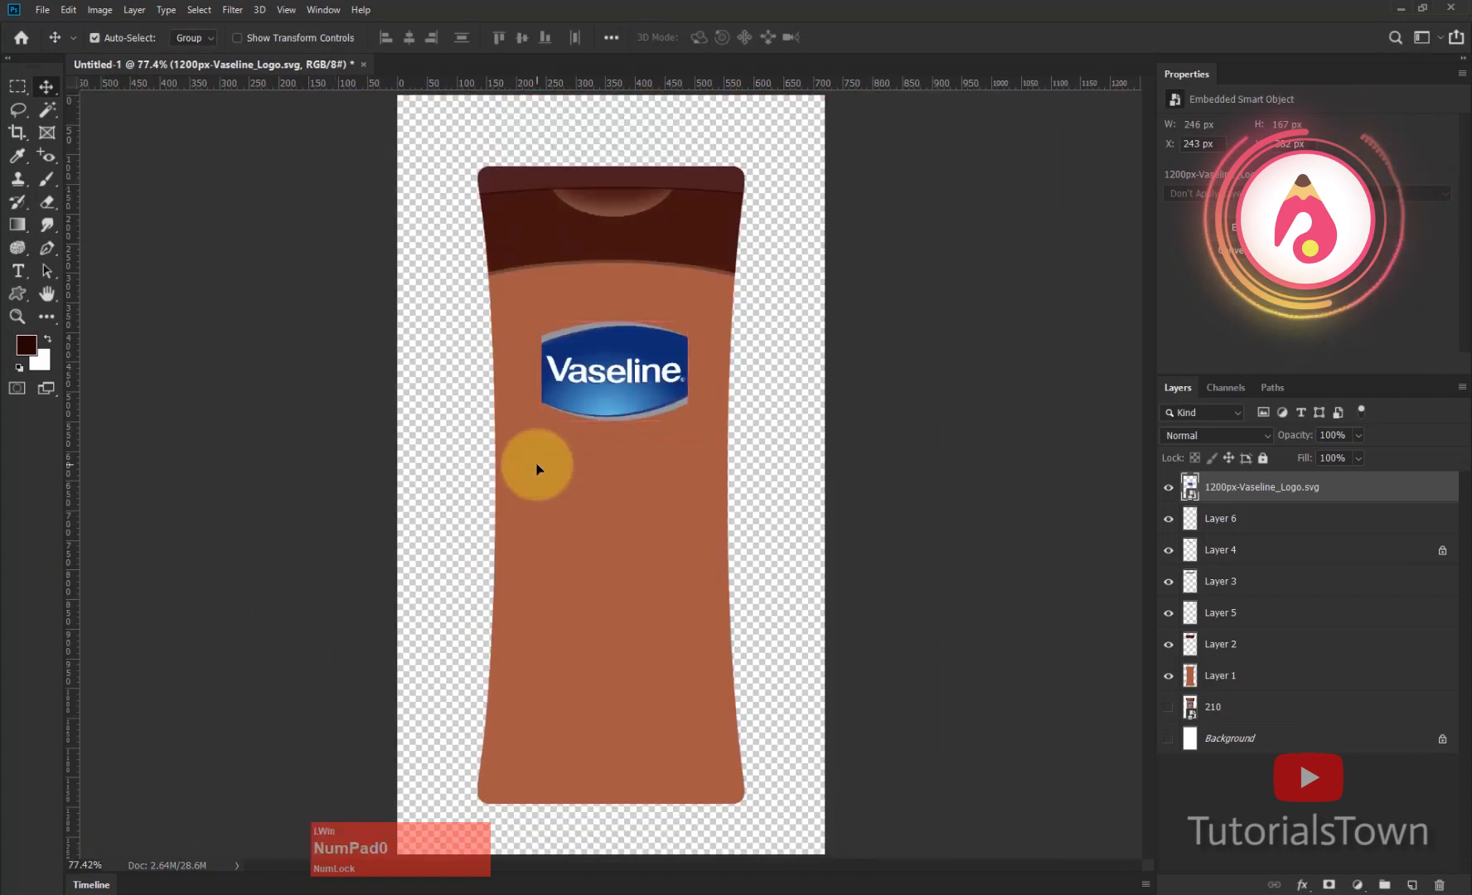
click(887, 451)
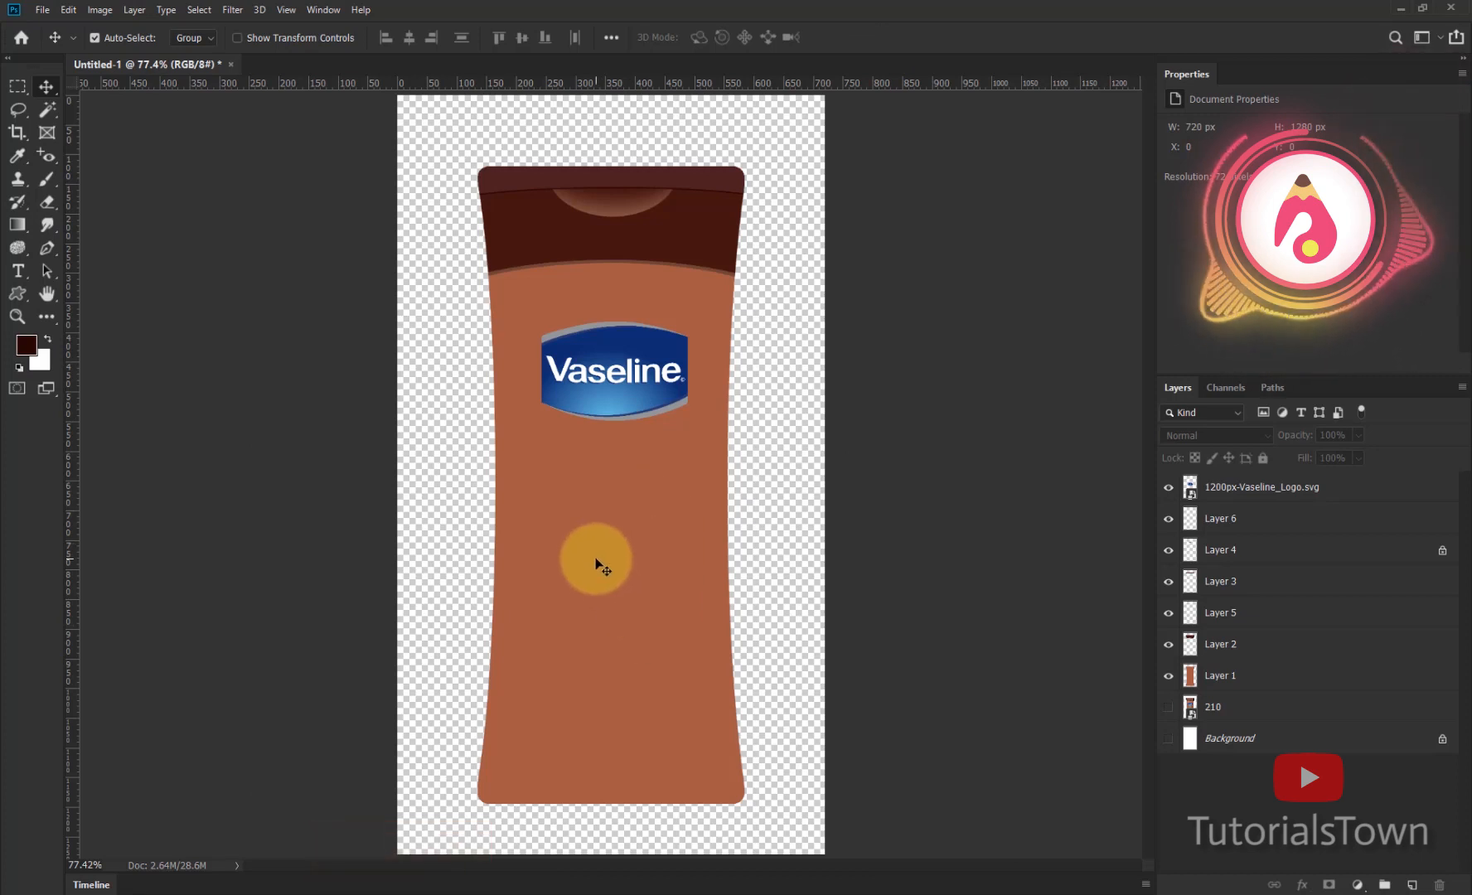
Step: Show only reference layer 210 and draw a curved path down the bottle's left side with the Pen tool in Path mode
click(1168, 706)
drag(1168, 675, 1169, 484)
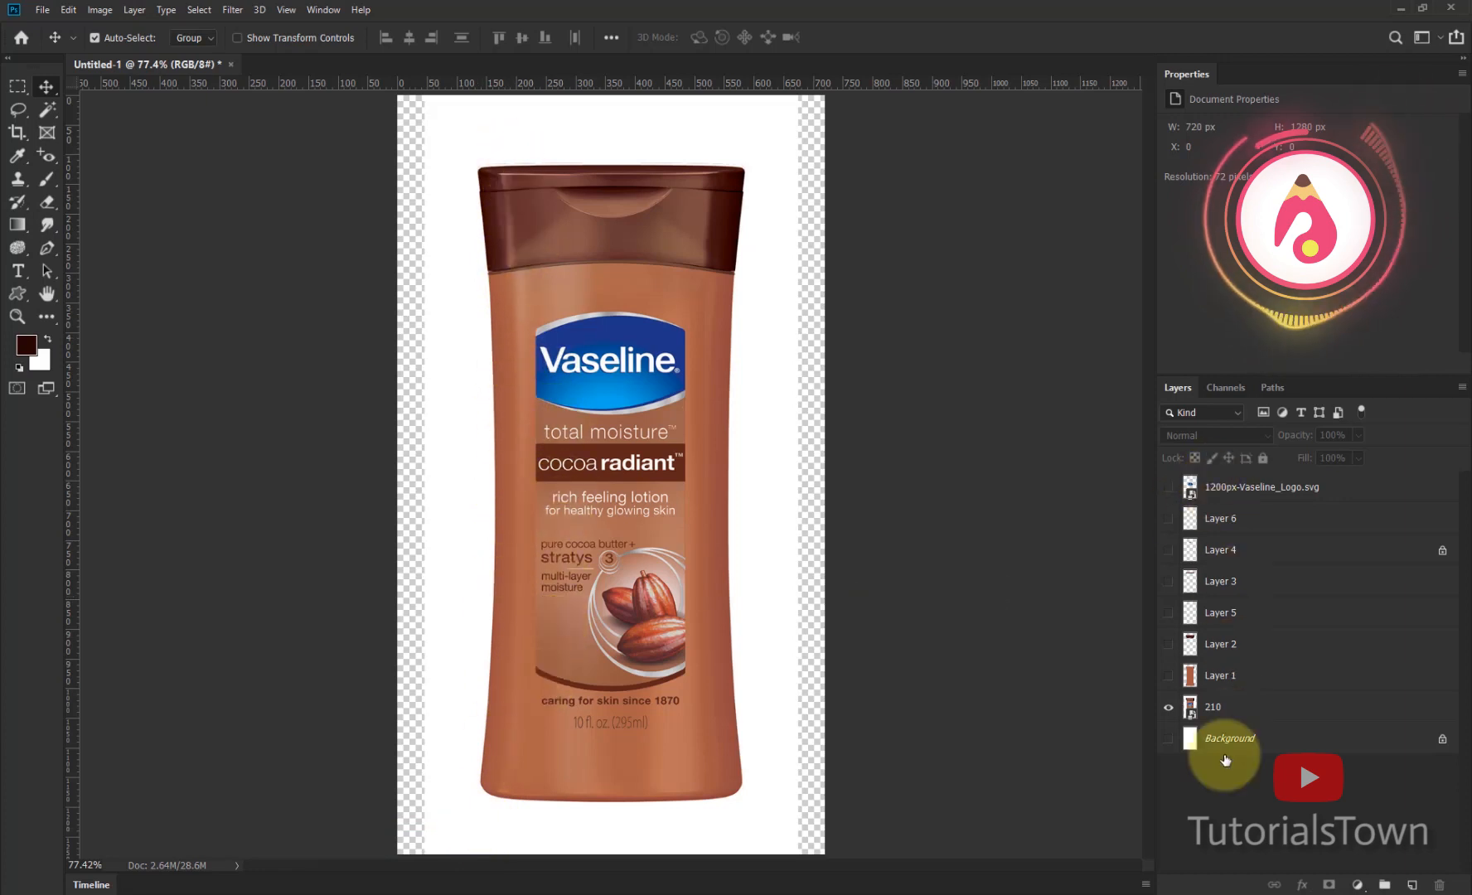
click(47, 249)
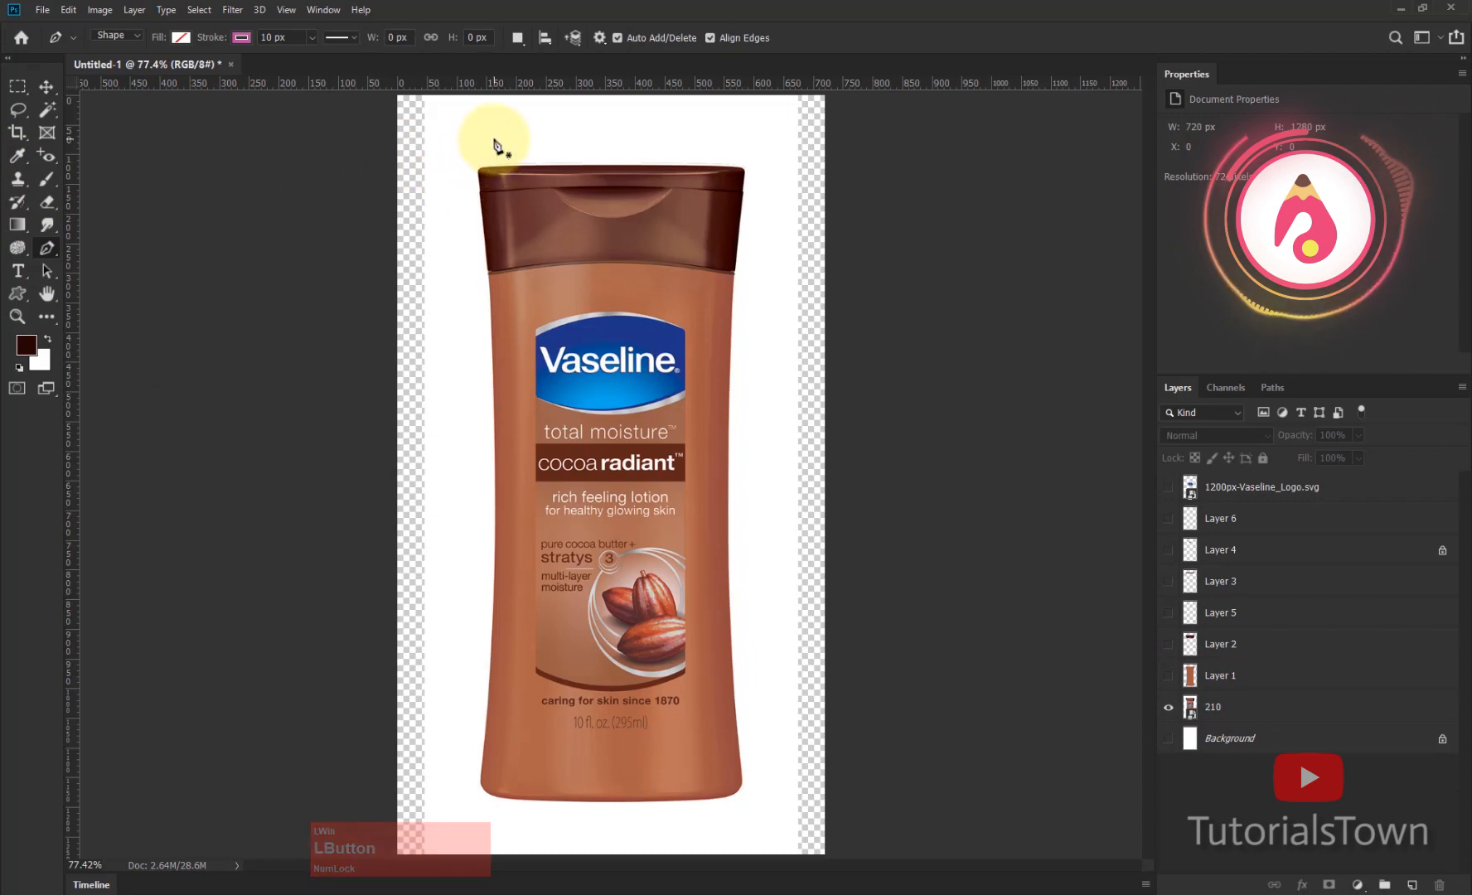
click(117, 36)
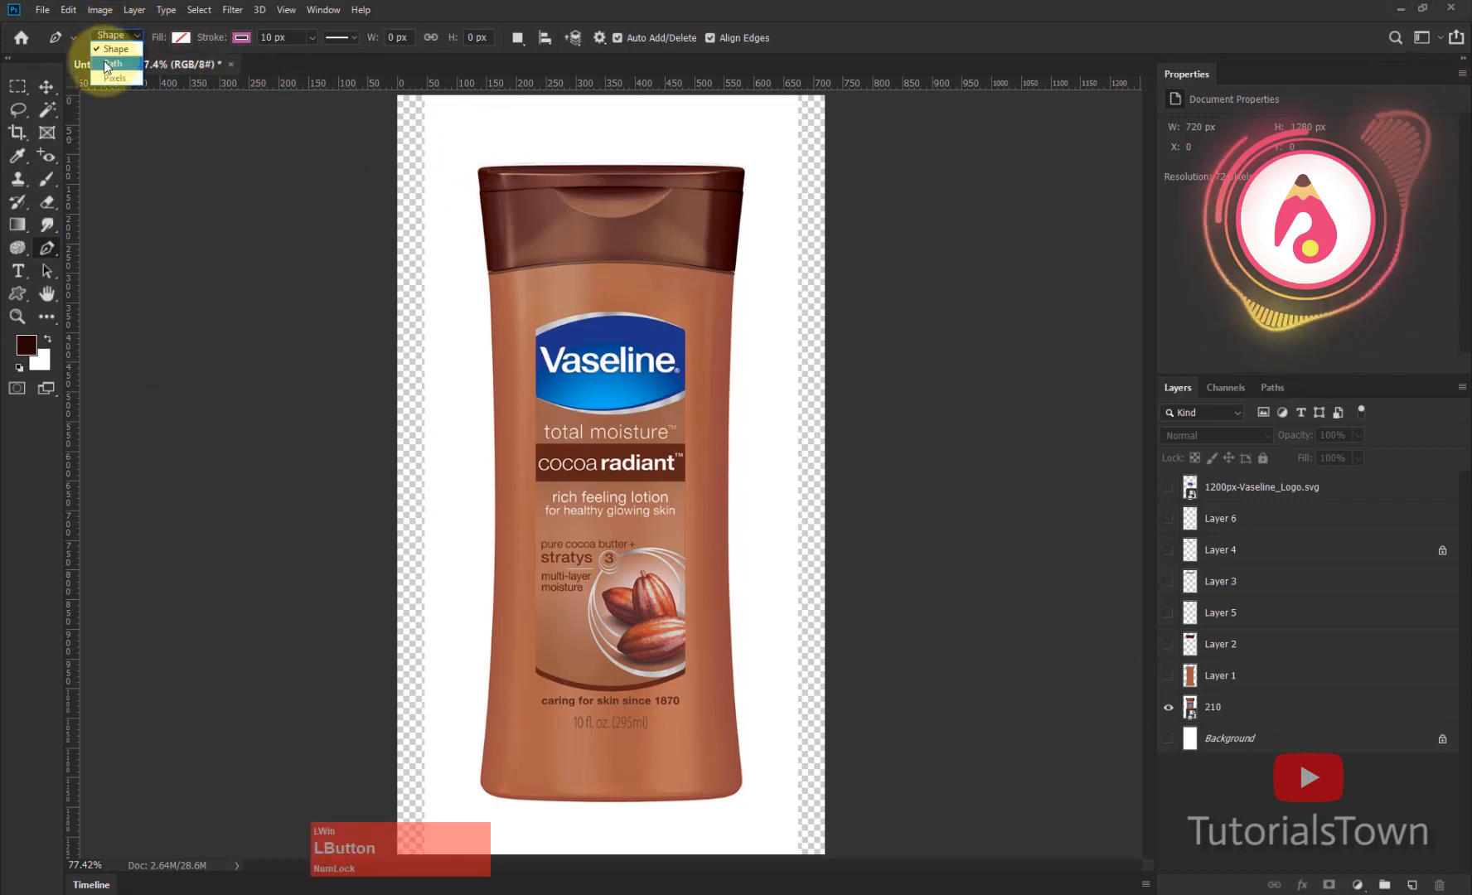
click(107, 65)
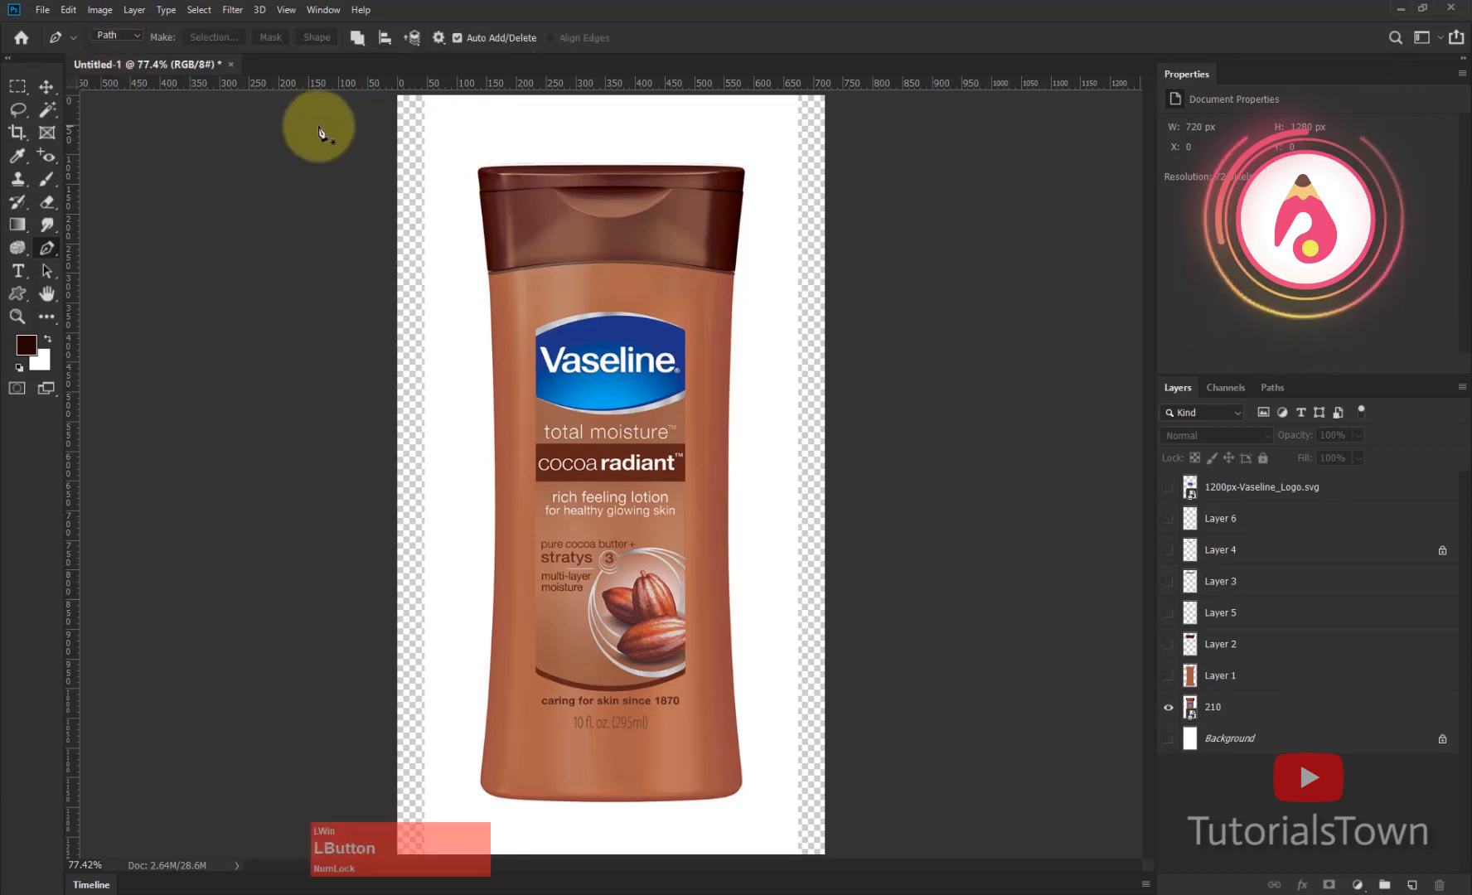
click(494, 149)
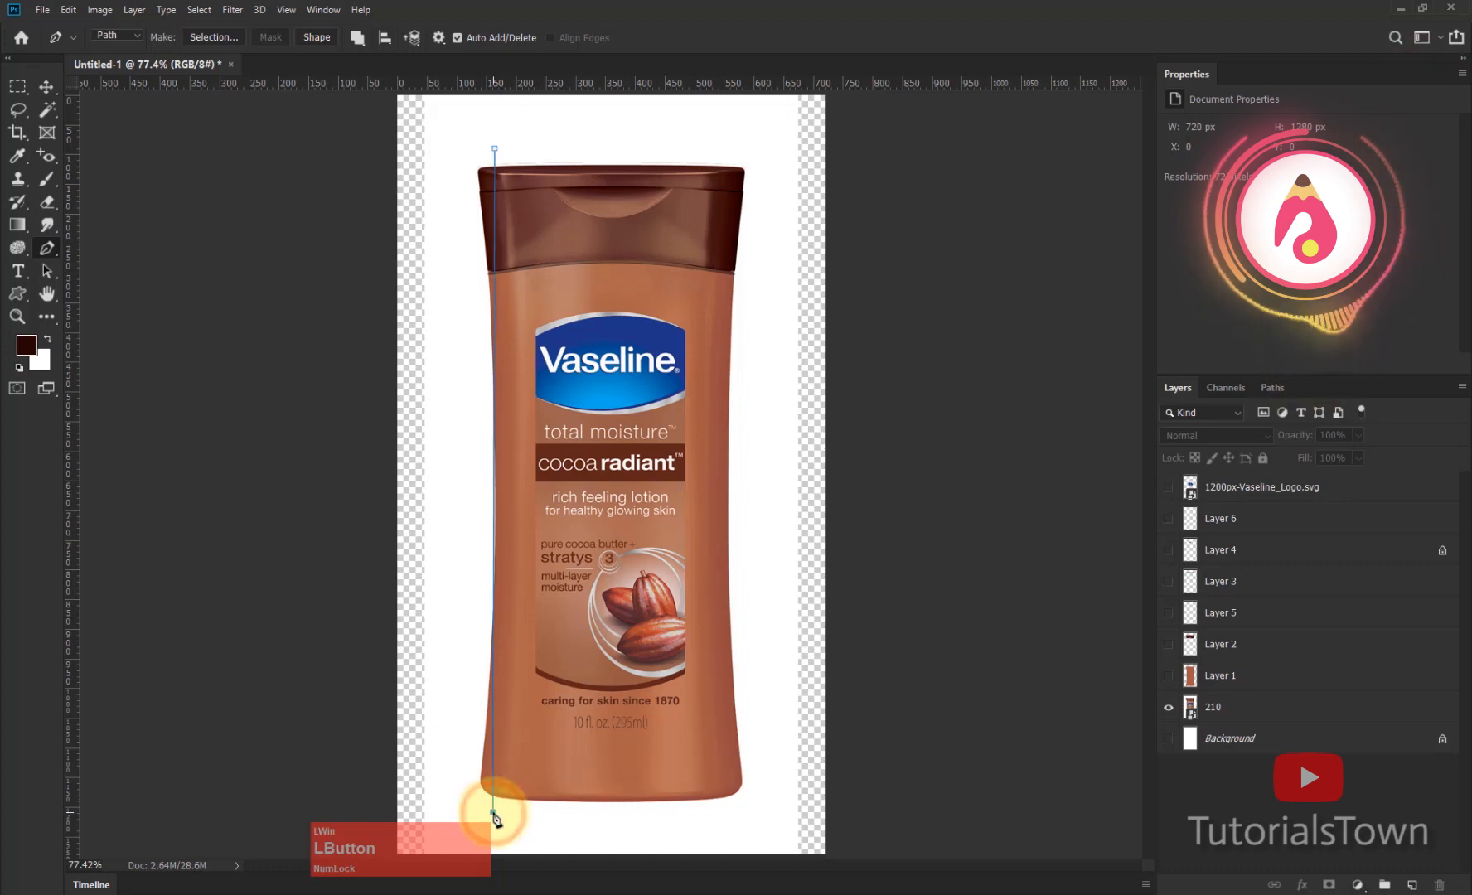
drag(494, 815, 426, 893)
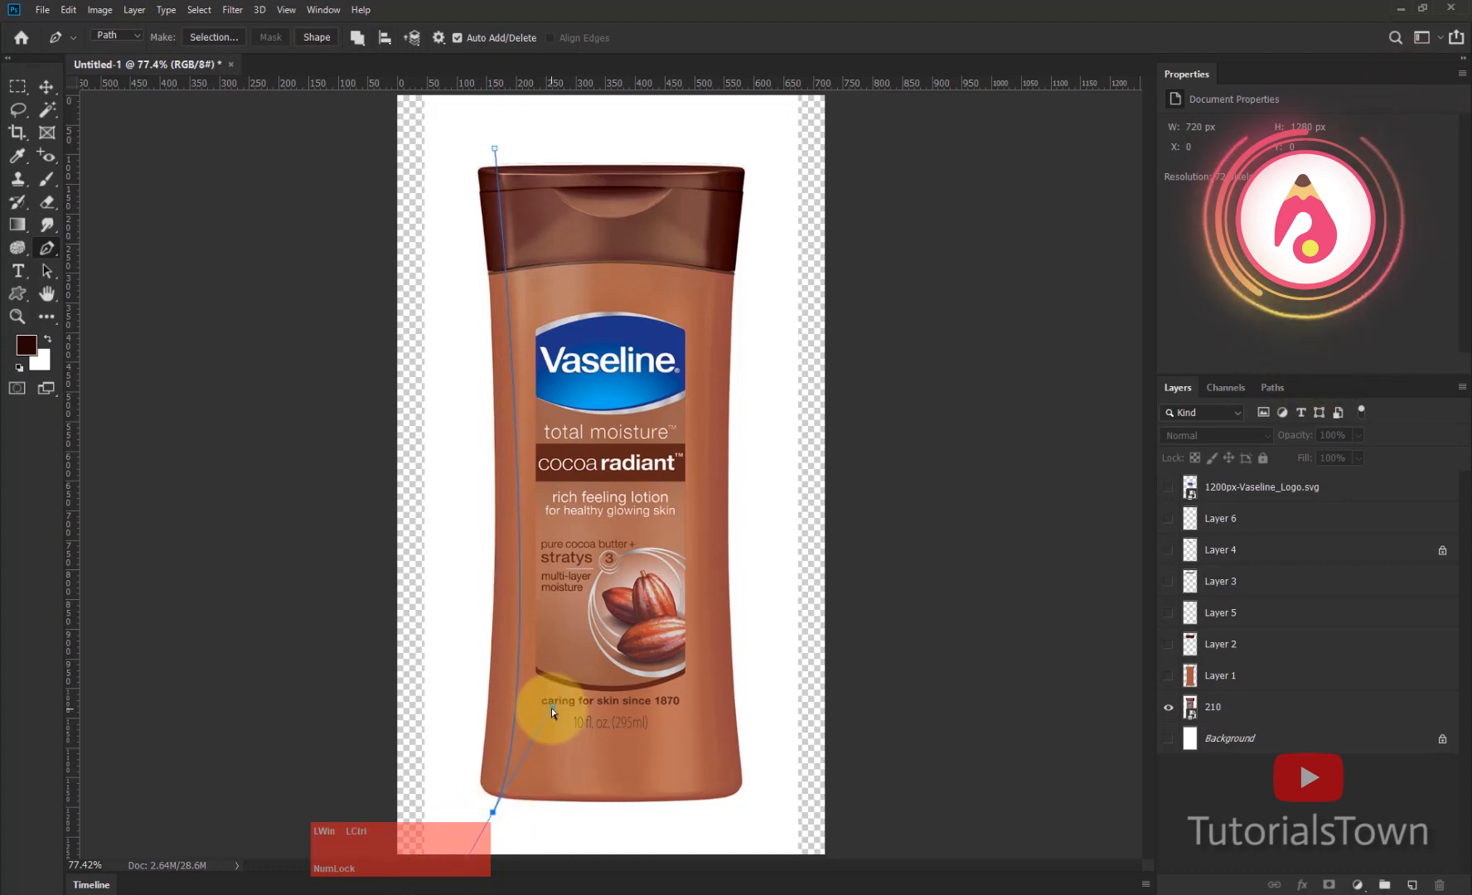
drag(551, 707, 557, 427)
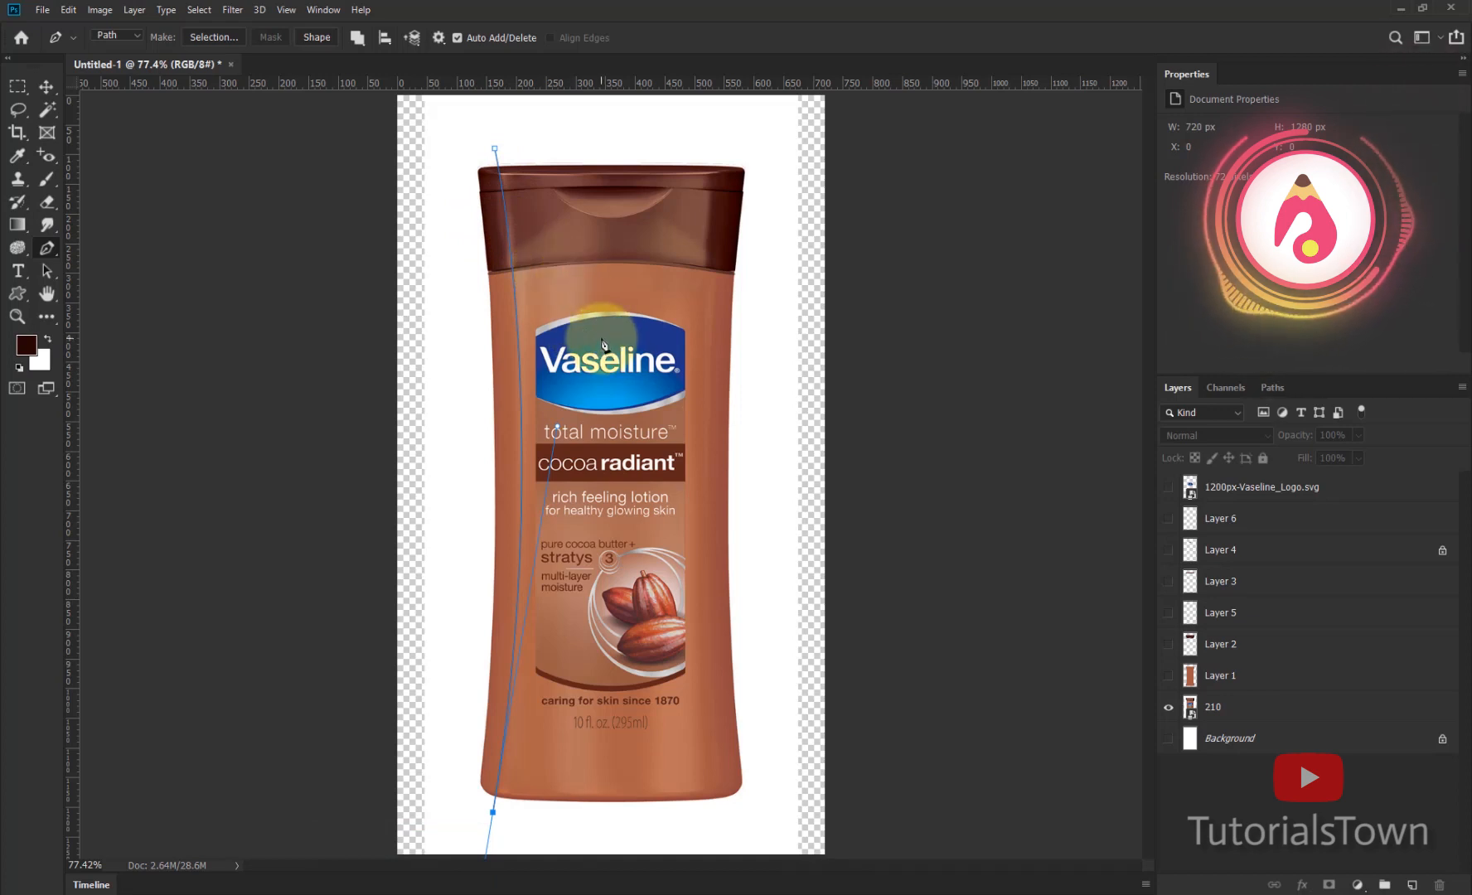
key(KP_Enter)
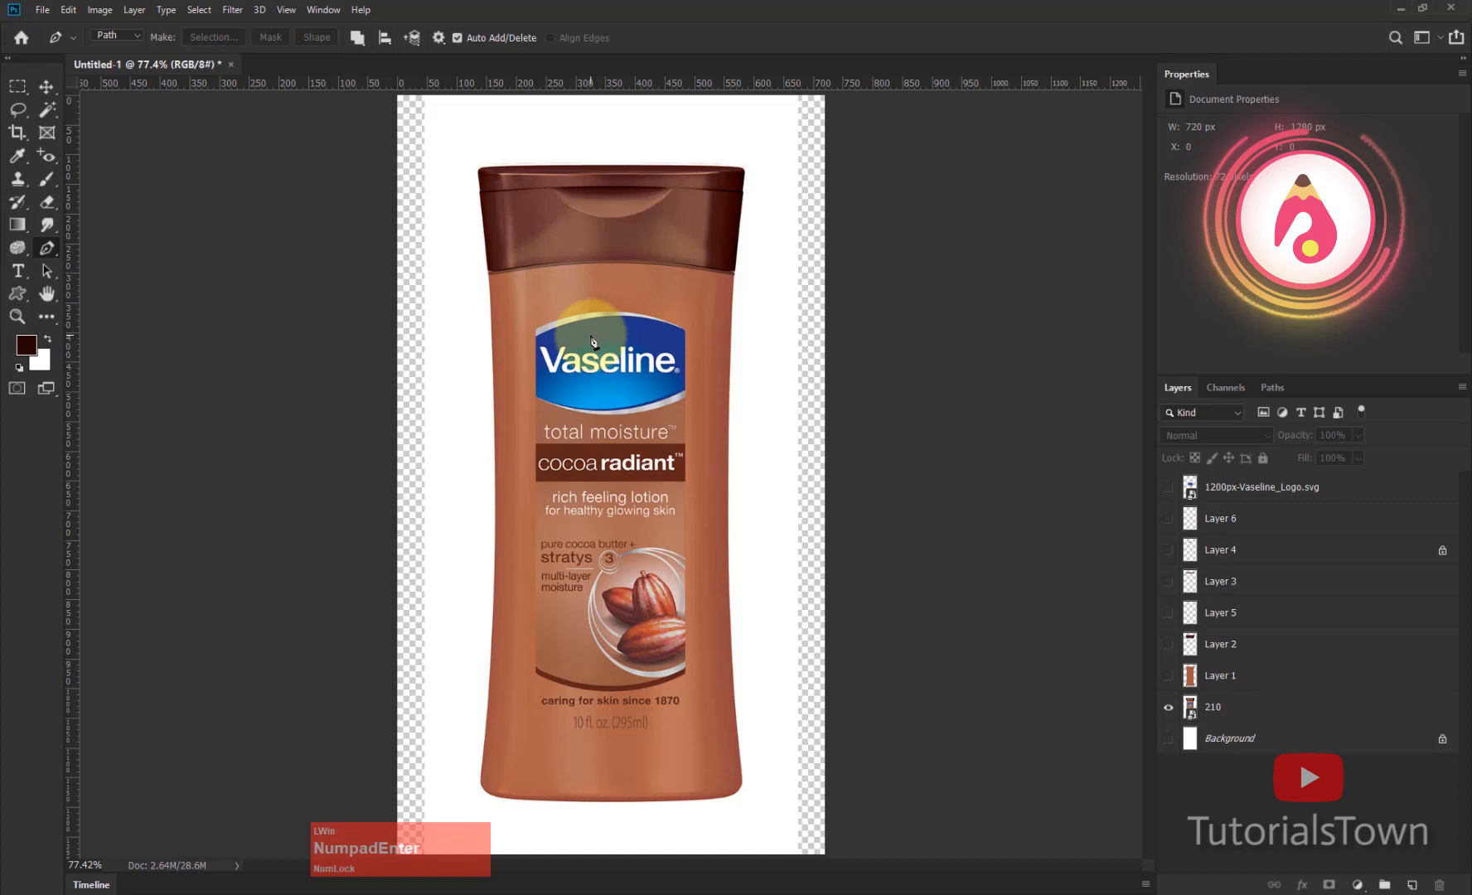
key(ctrl+z)
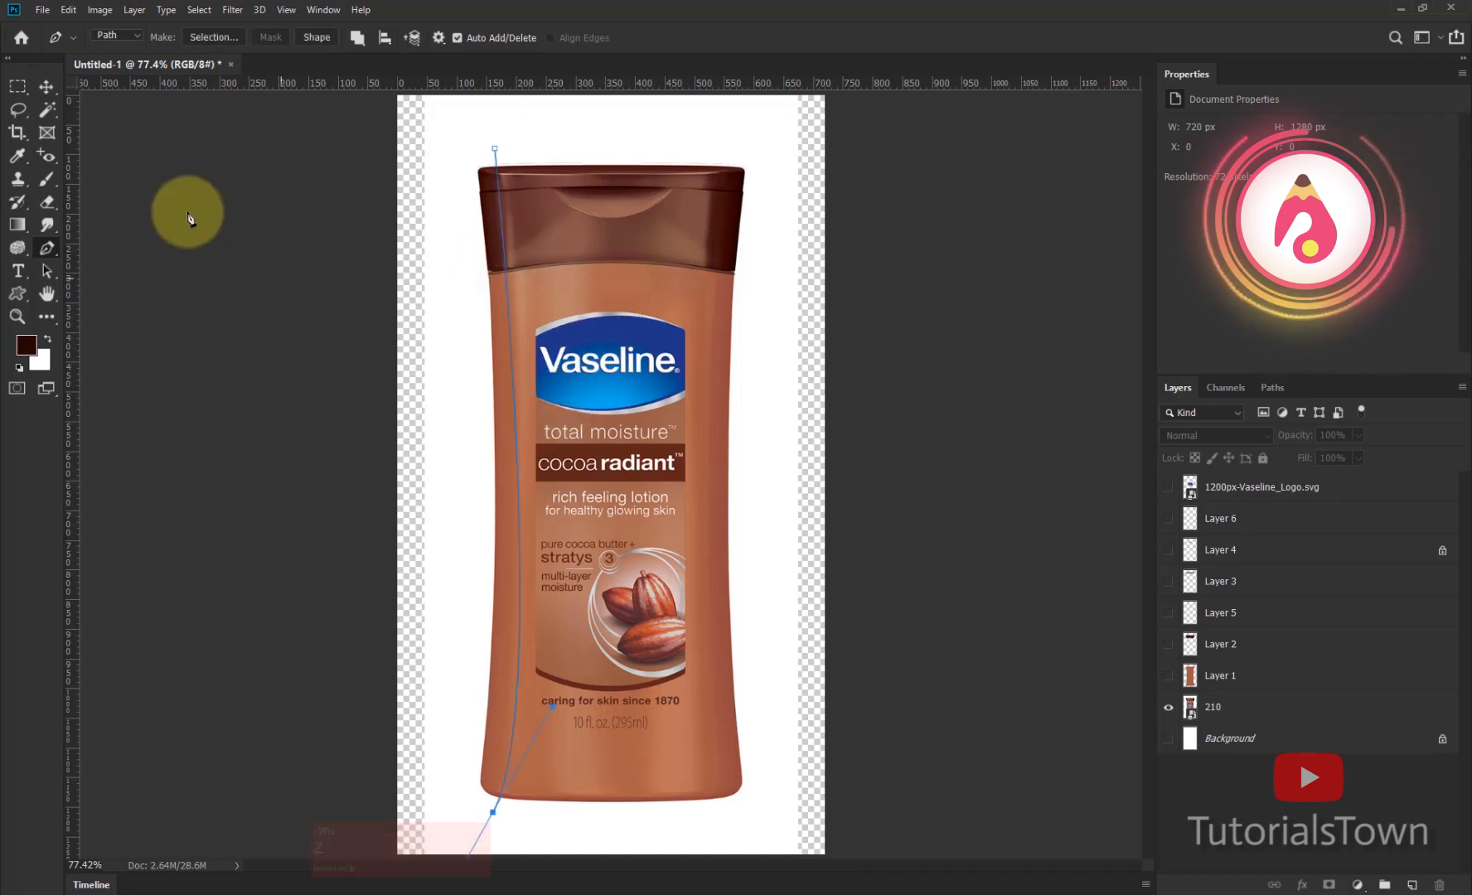
Step: Add a new layer above the Vaseline logo layer and reduce the Brush size to 50 px
click(48, 178)
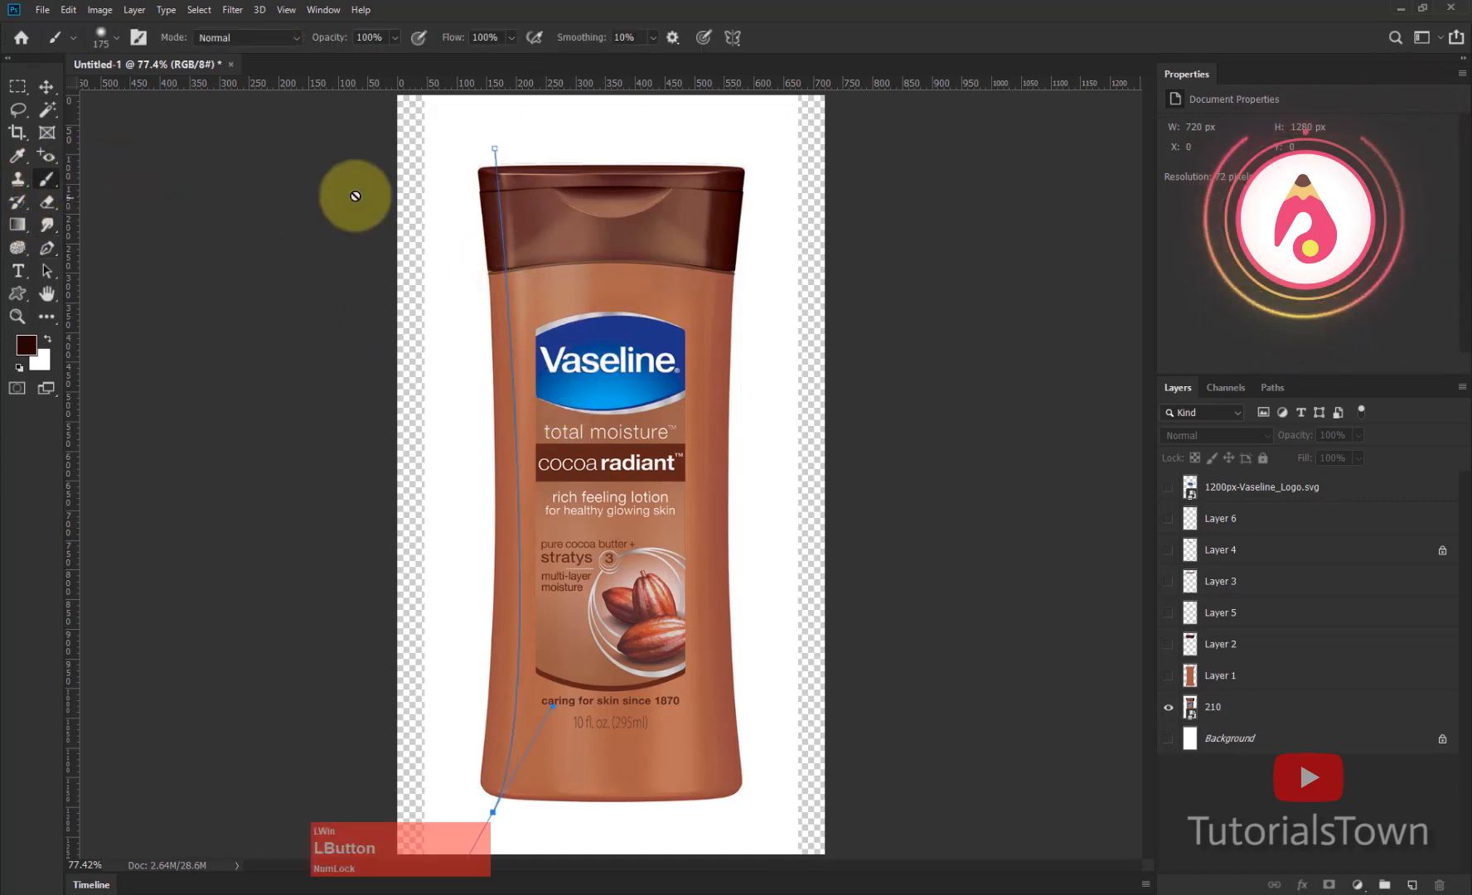
click(1243, 486)
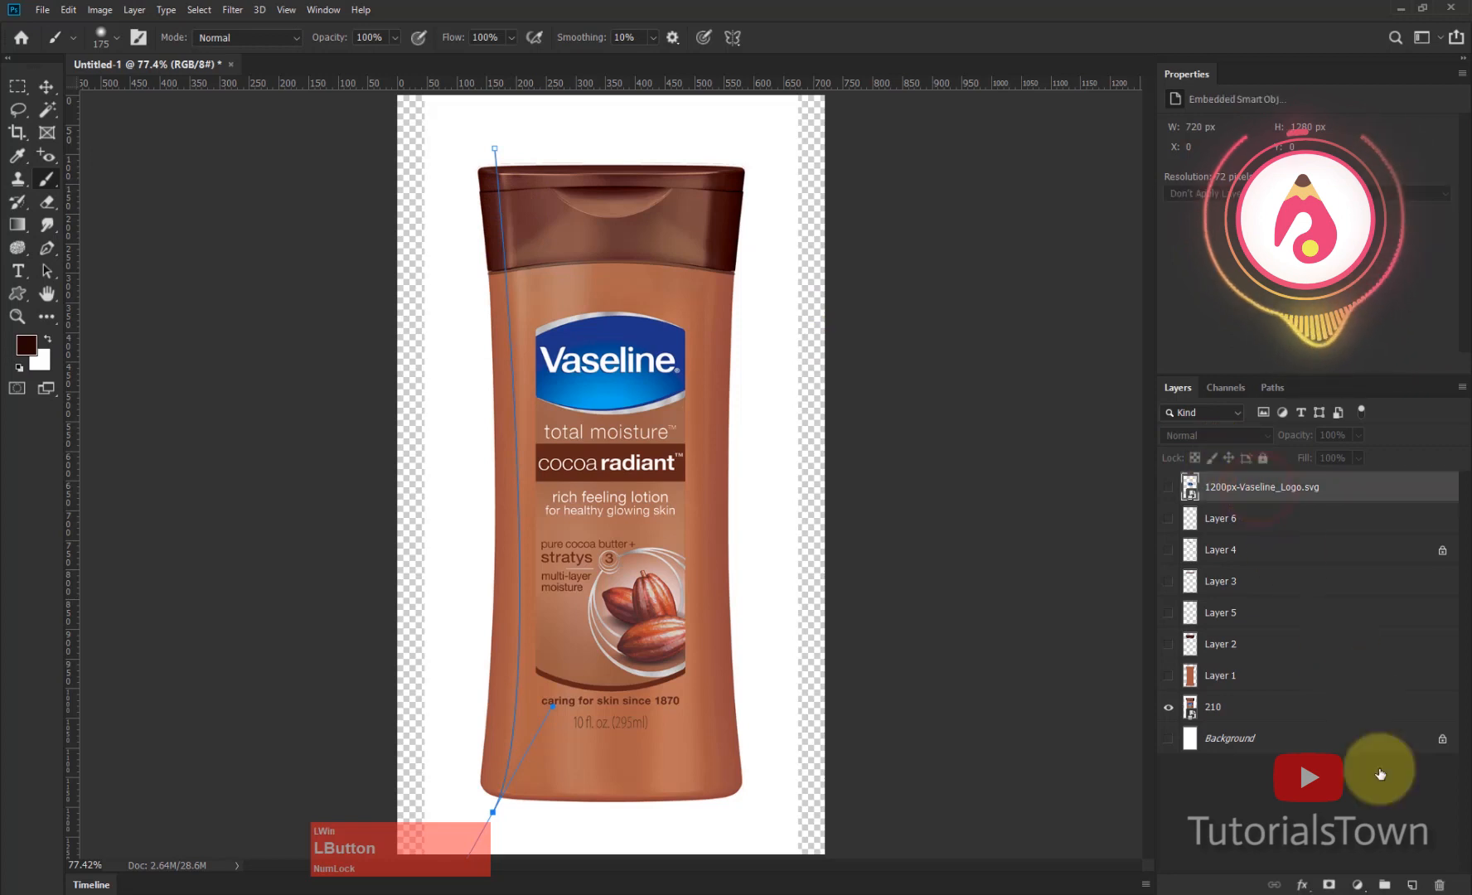
click(1411, 884)
drag(500, 233, 506, 197)
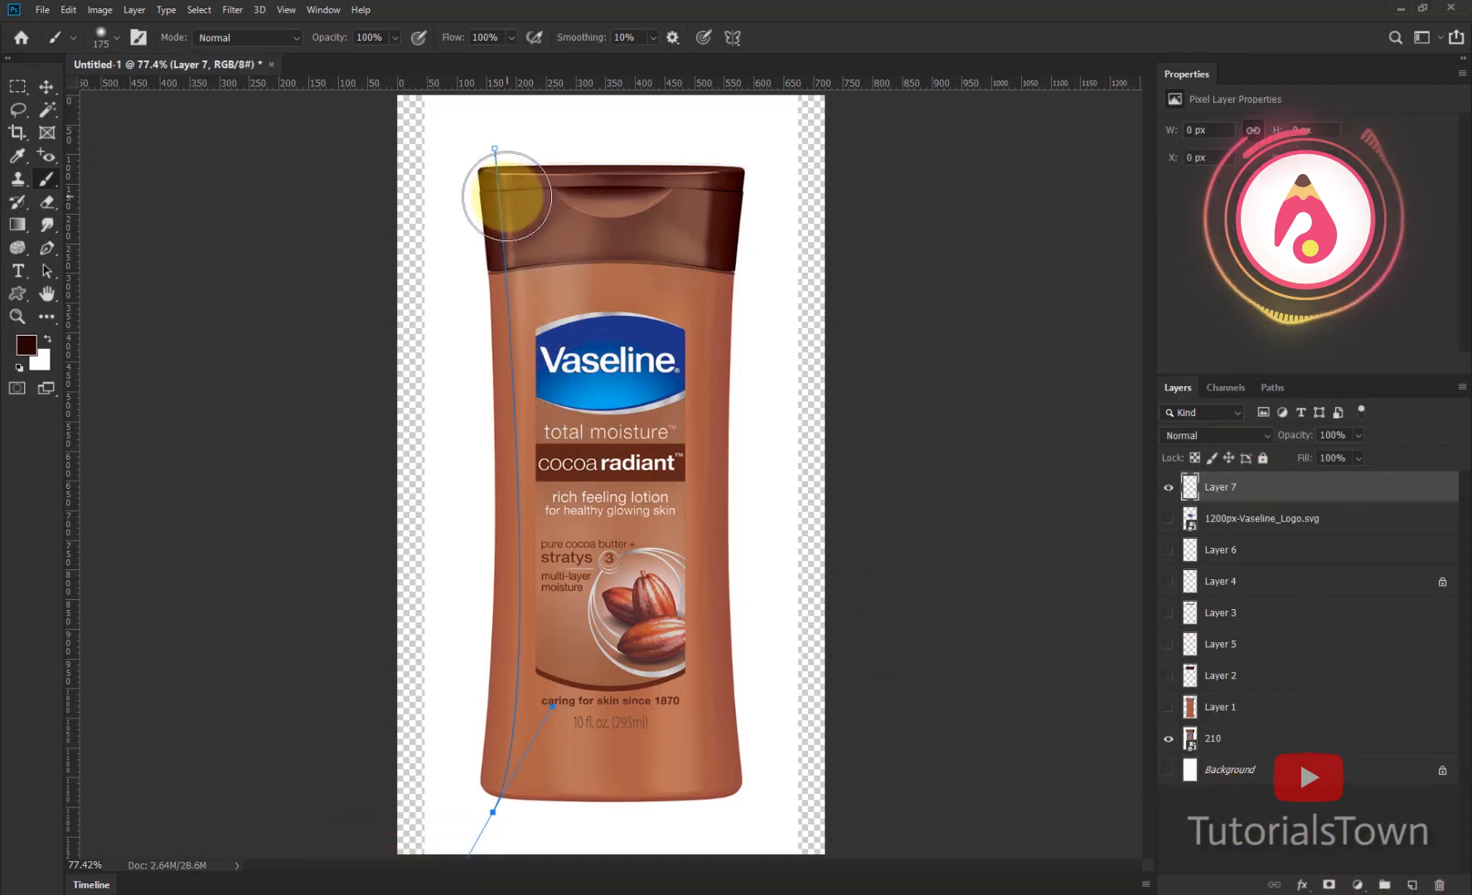
key(bracketleft)
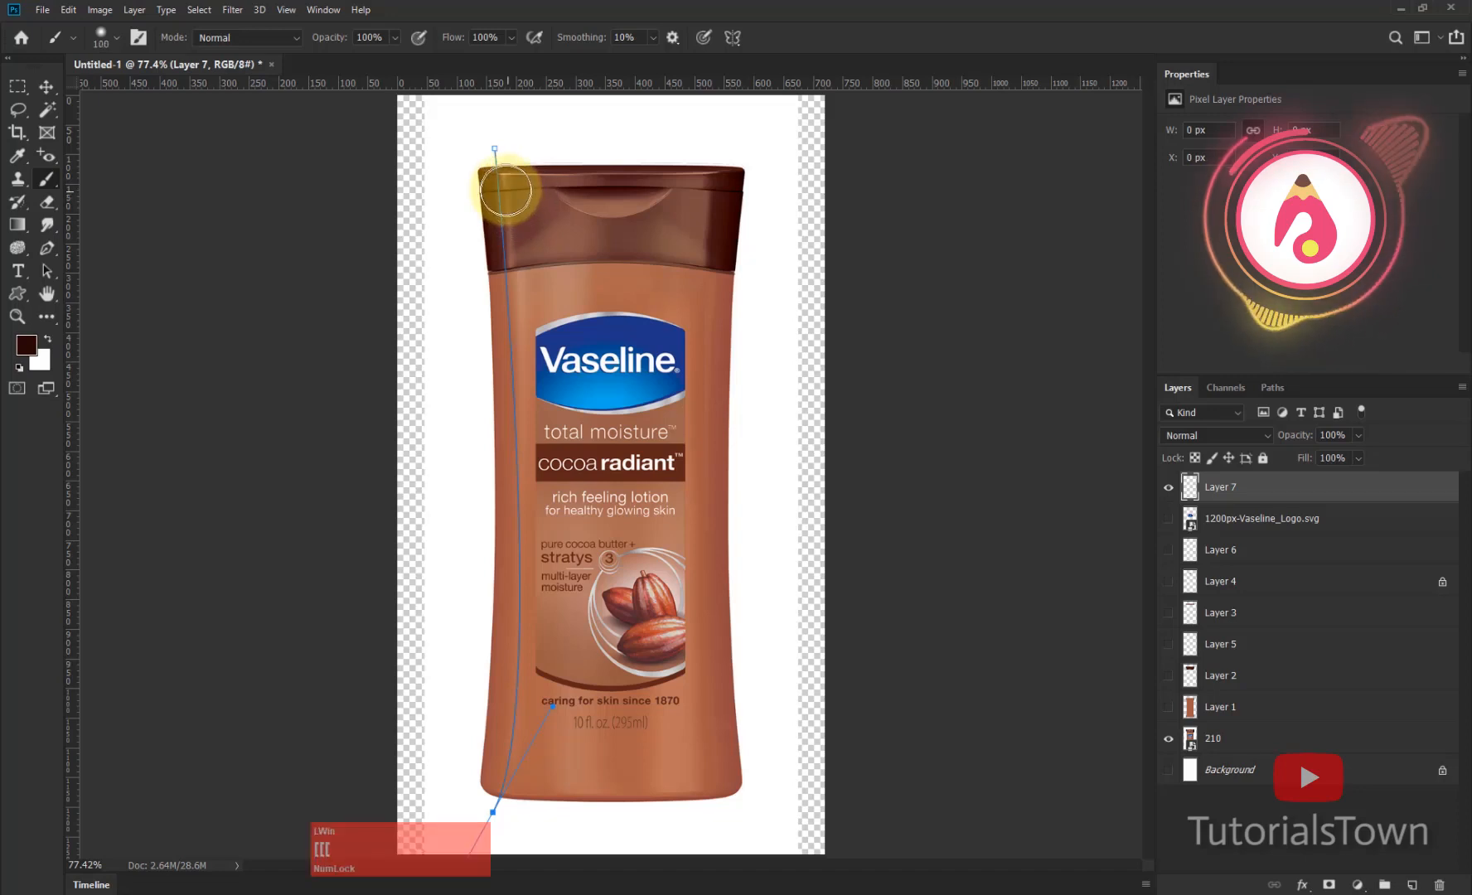
key(bracketleft)
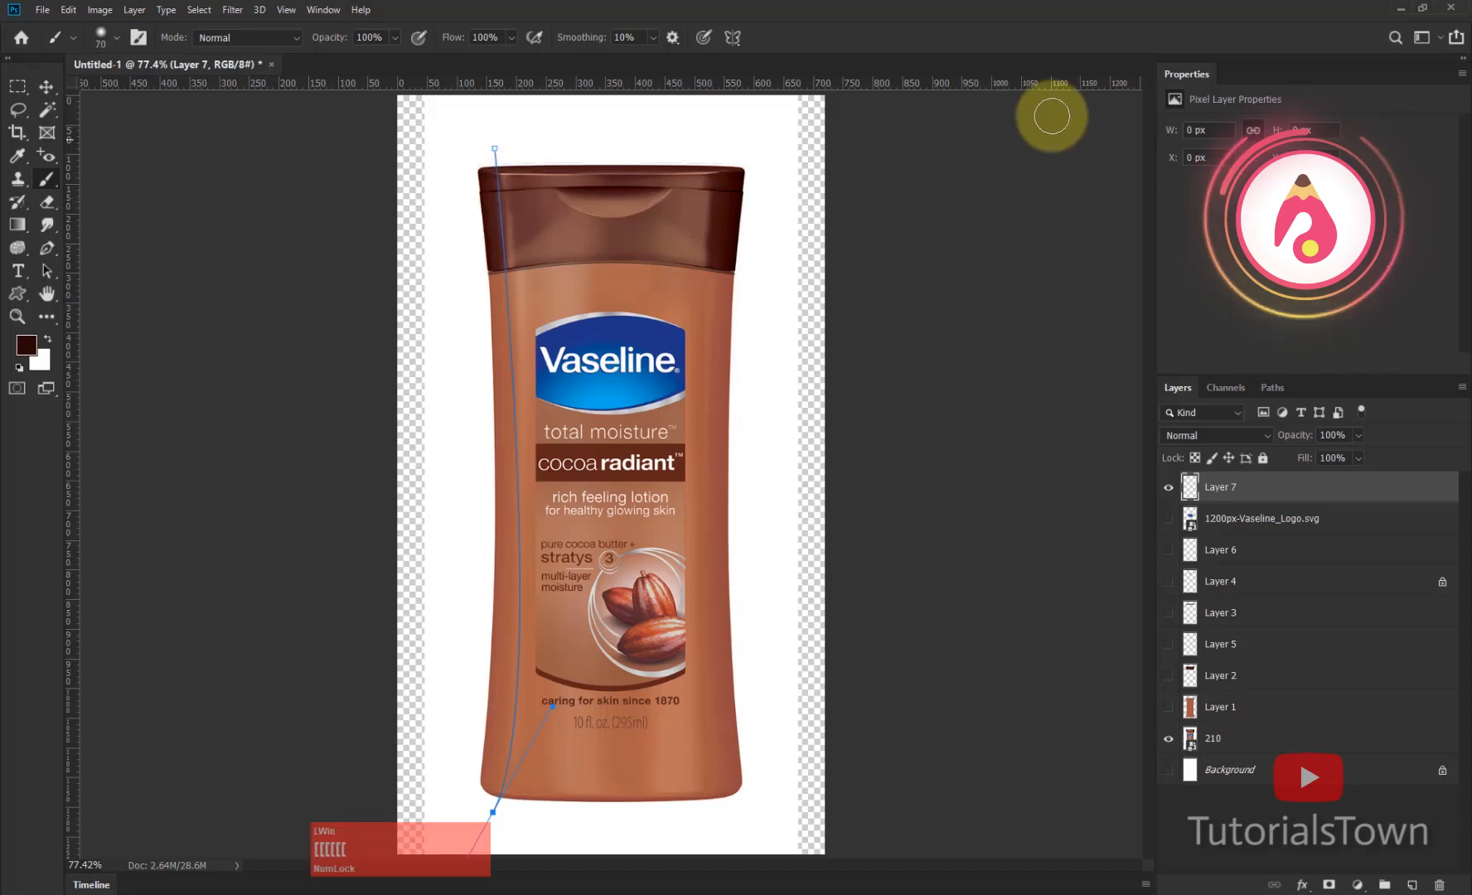
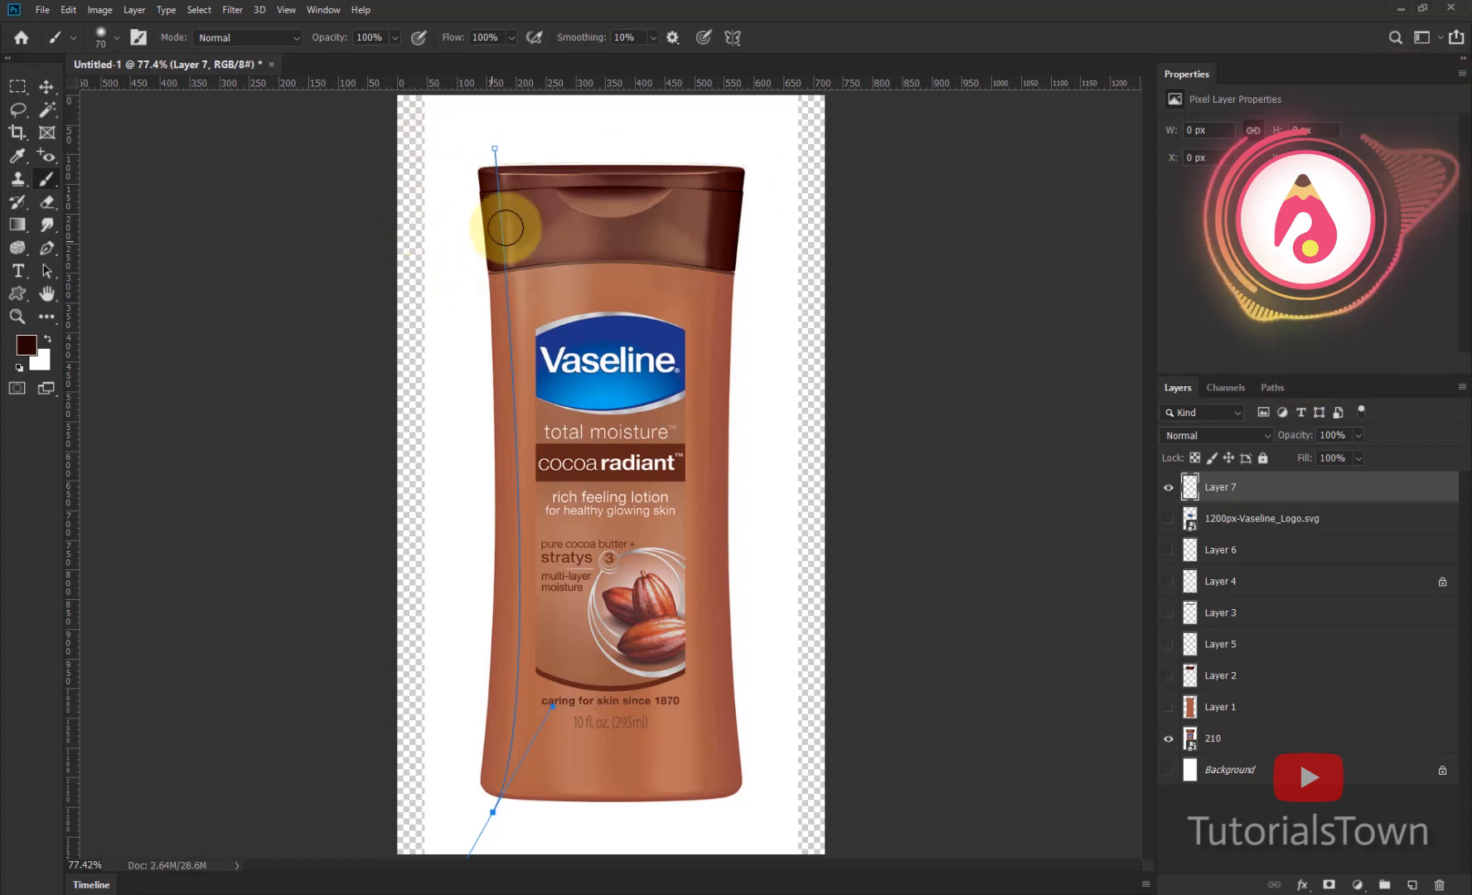
key(bracketleft)
key(bracketleft)
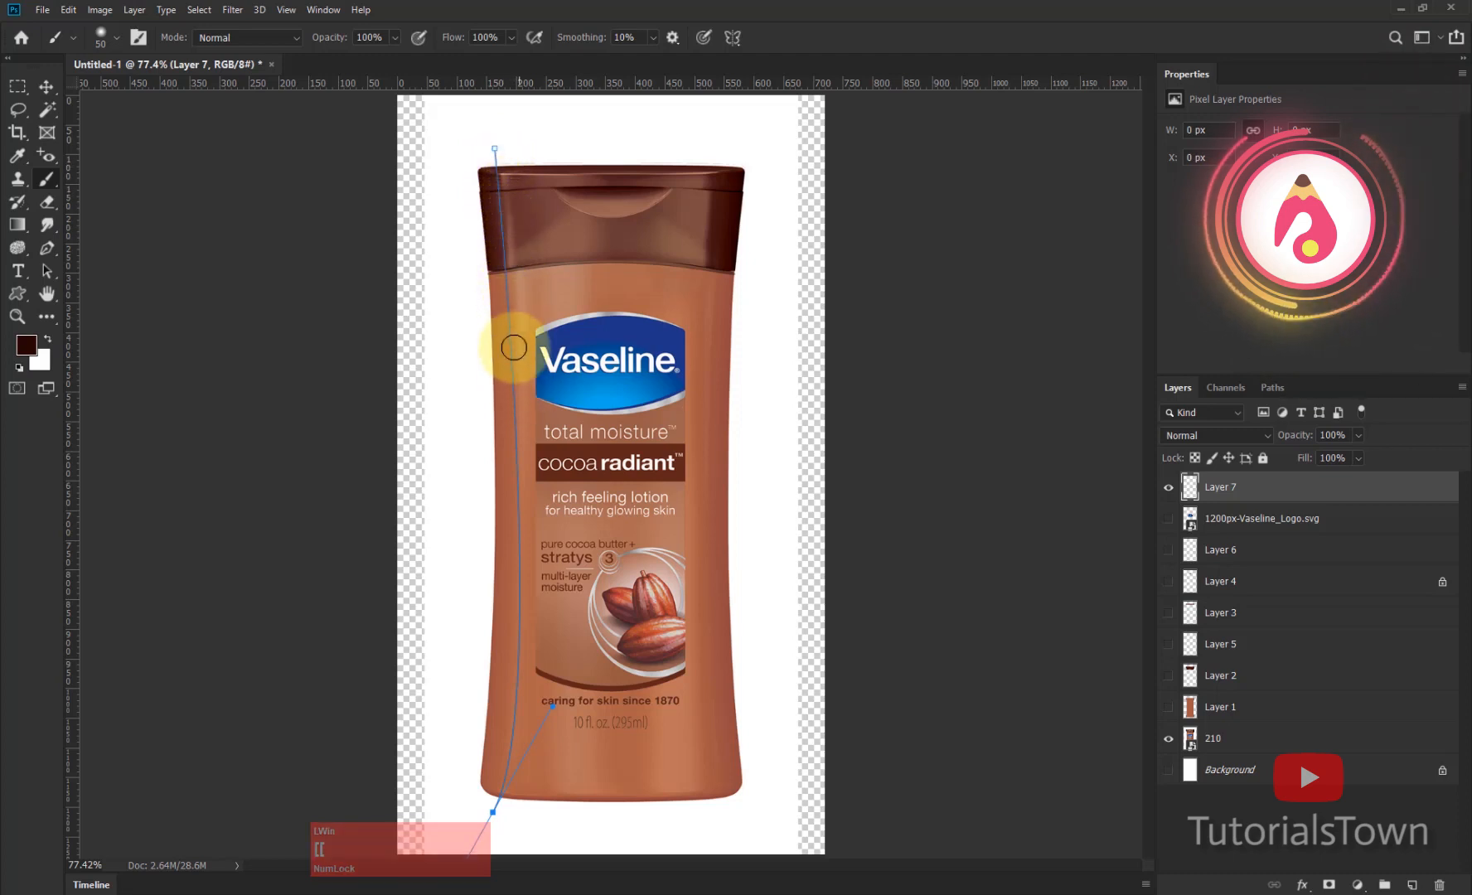
Step: Make white the foreground colour and set the brush to 76 px with 54% flow, undoing the test strokes
click(49, 338)
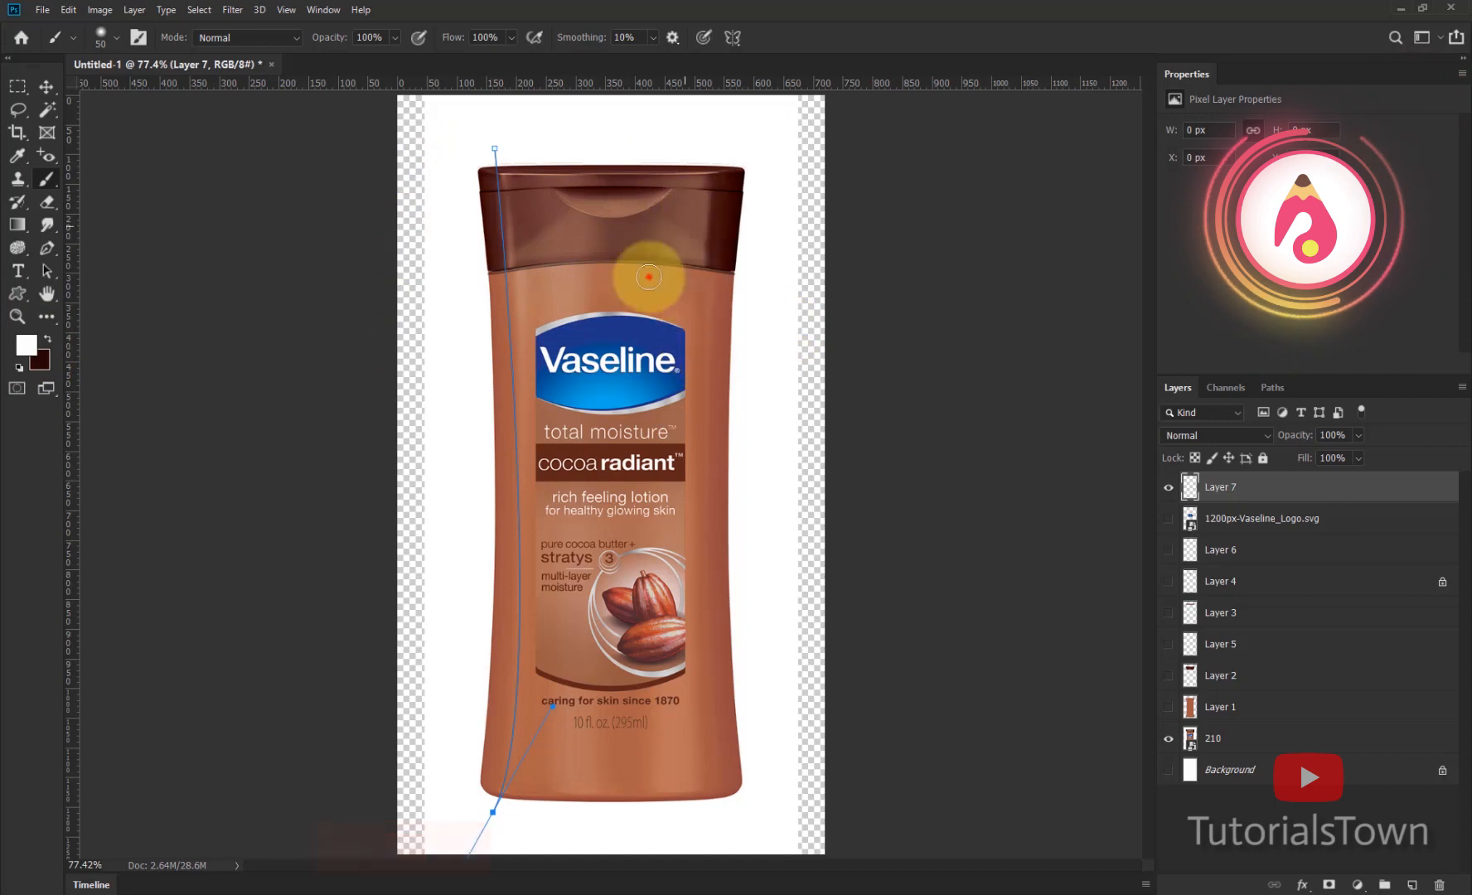
drag(651, 244, 676, 365)
key(ctrl+z)
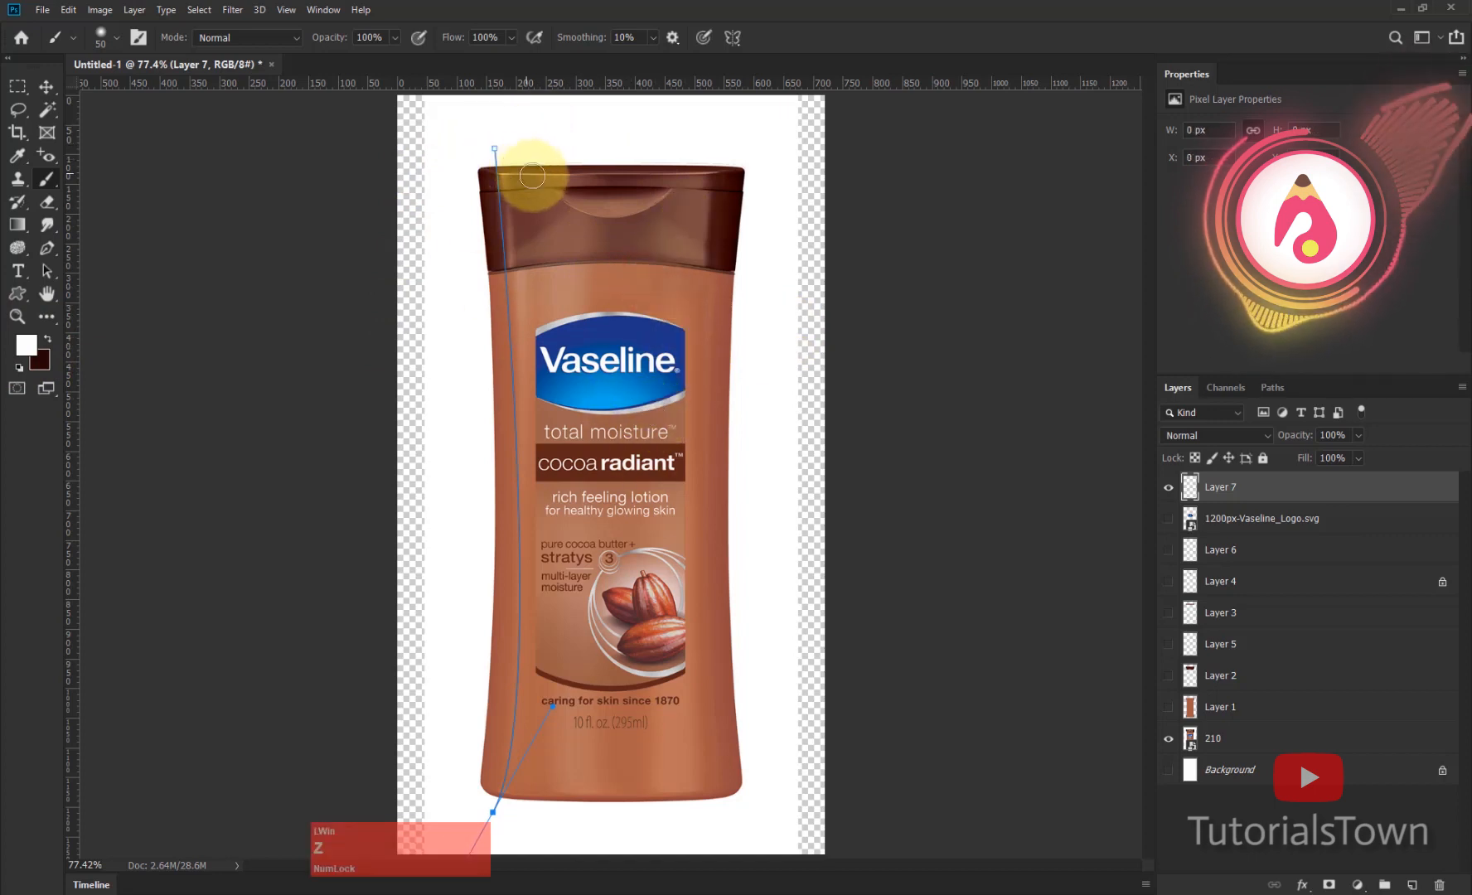
drag(534, 175, 546, 173)
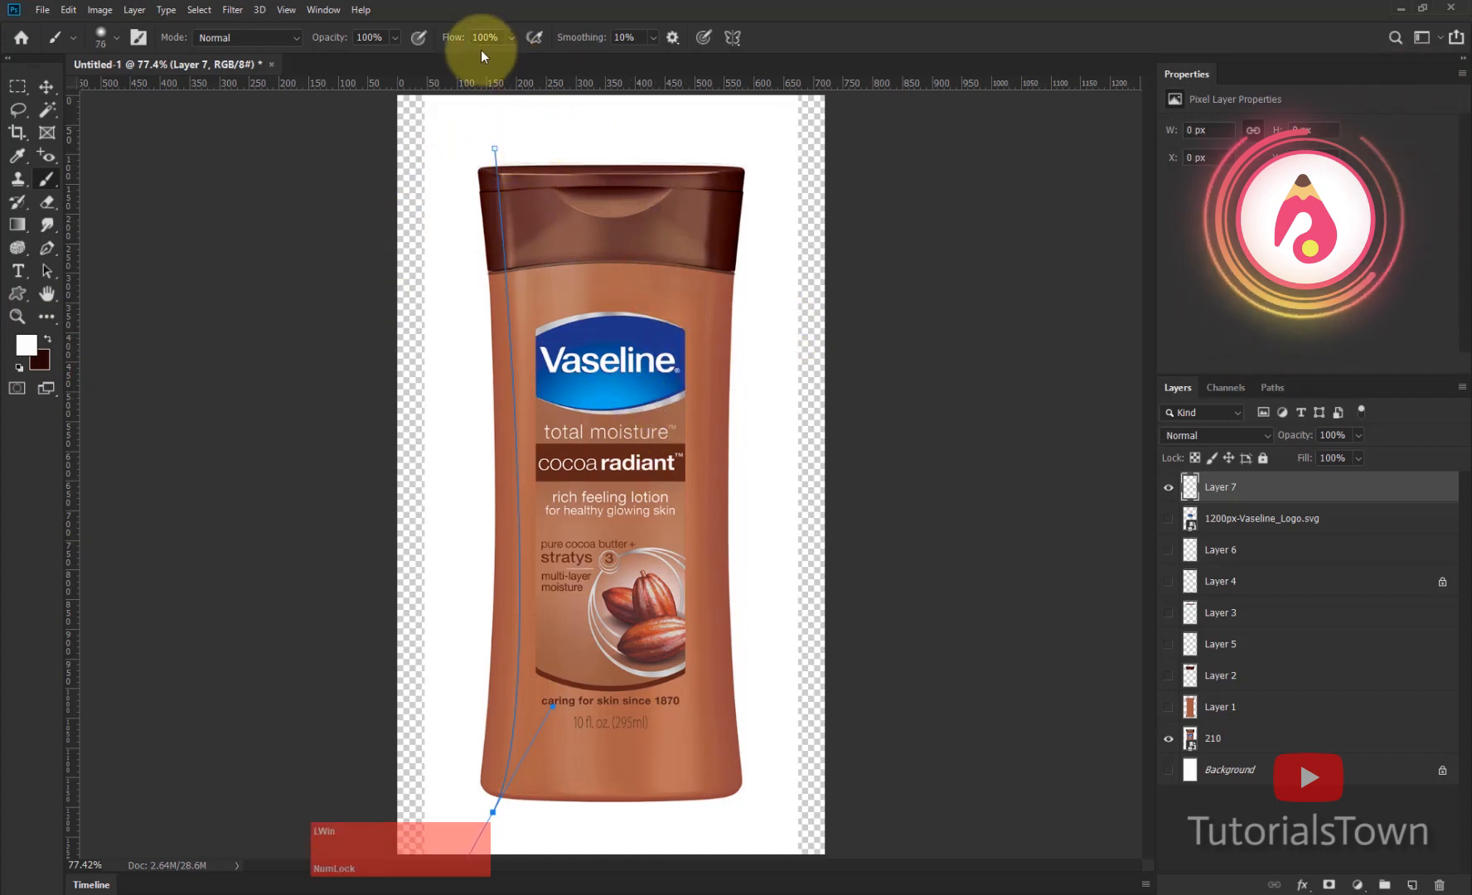
drag(453, 38, 440, 80)
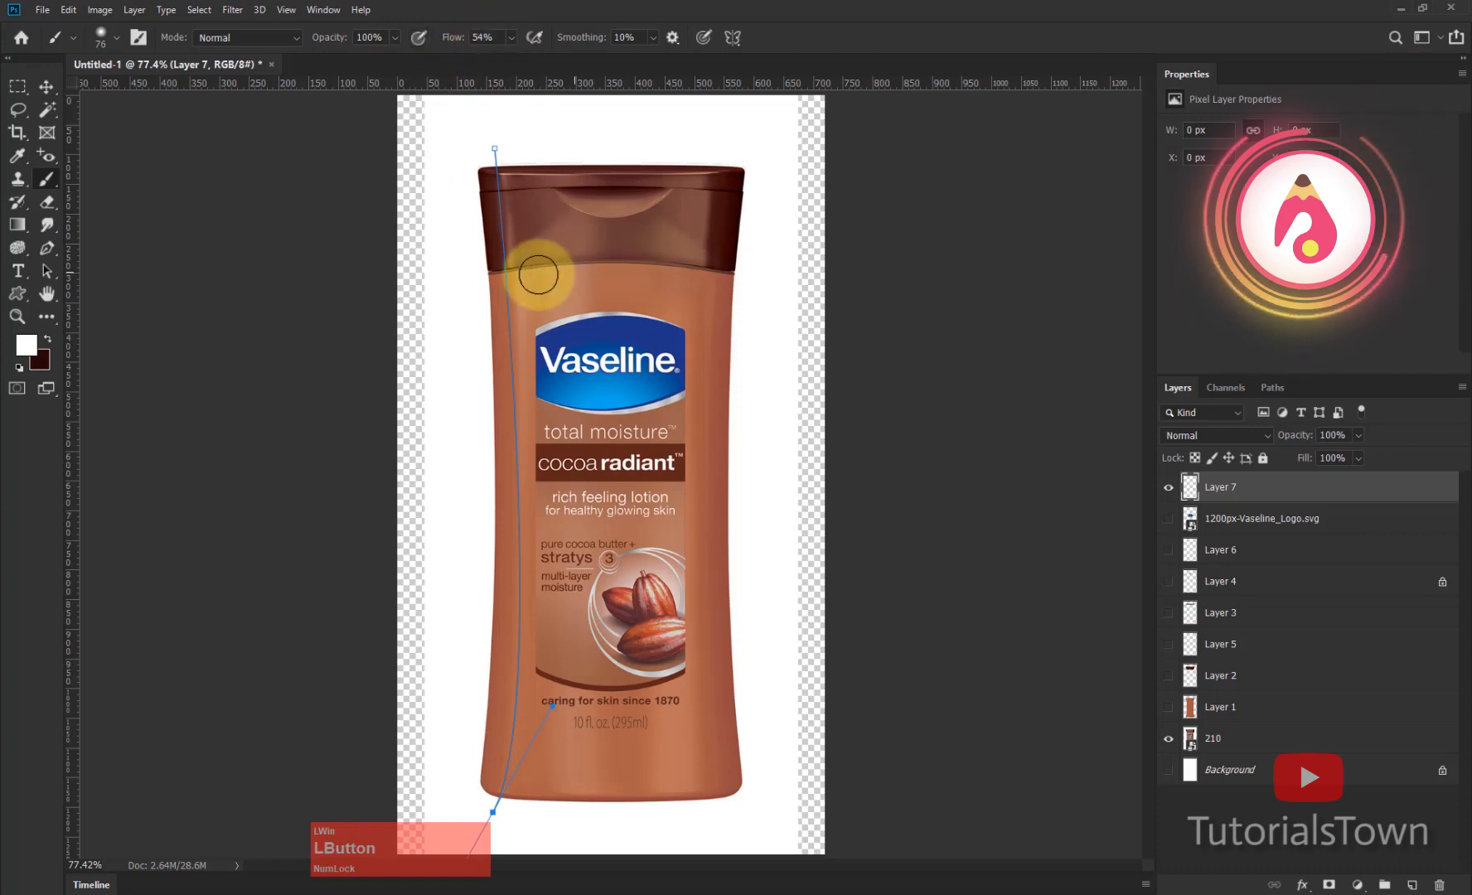
drag(503, 164, 535, 373)
key(ctrl+z)
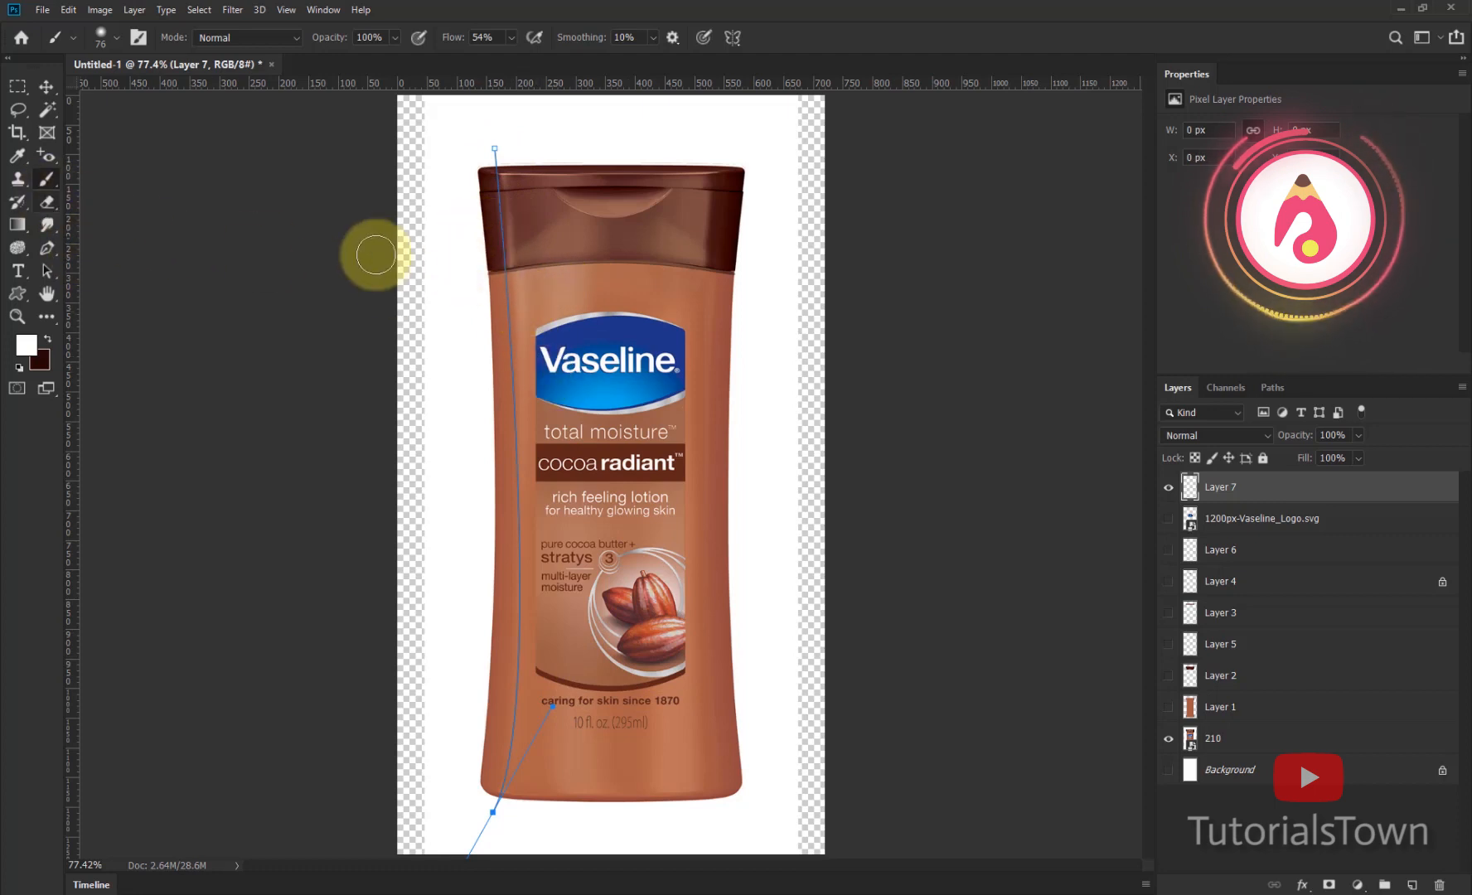
Step: Stroke the curved path with the white brush on Layer 7 and delete the path
click(1224, 495)
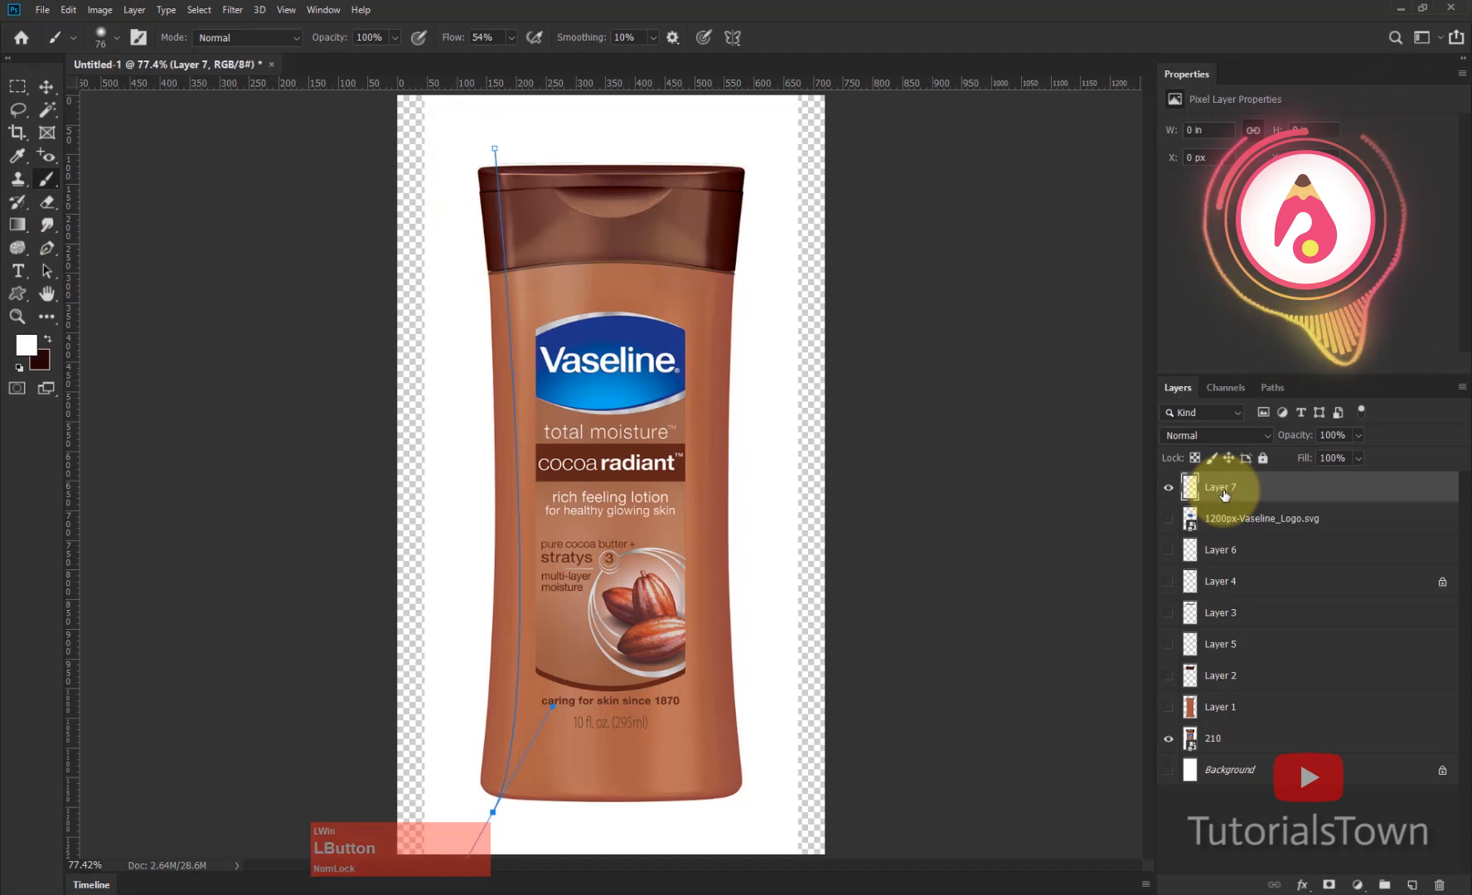
key(Return)
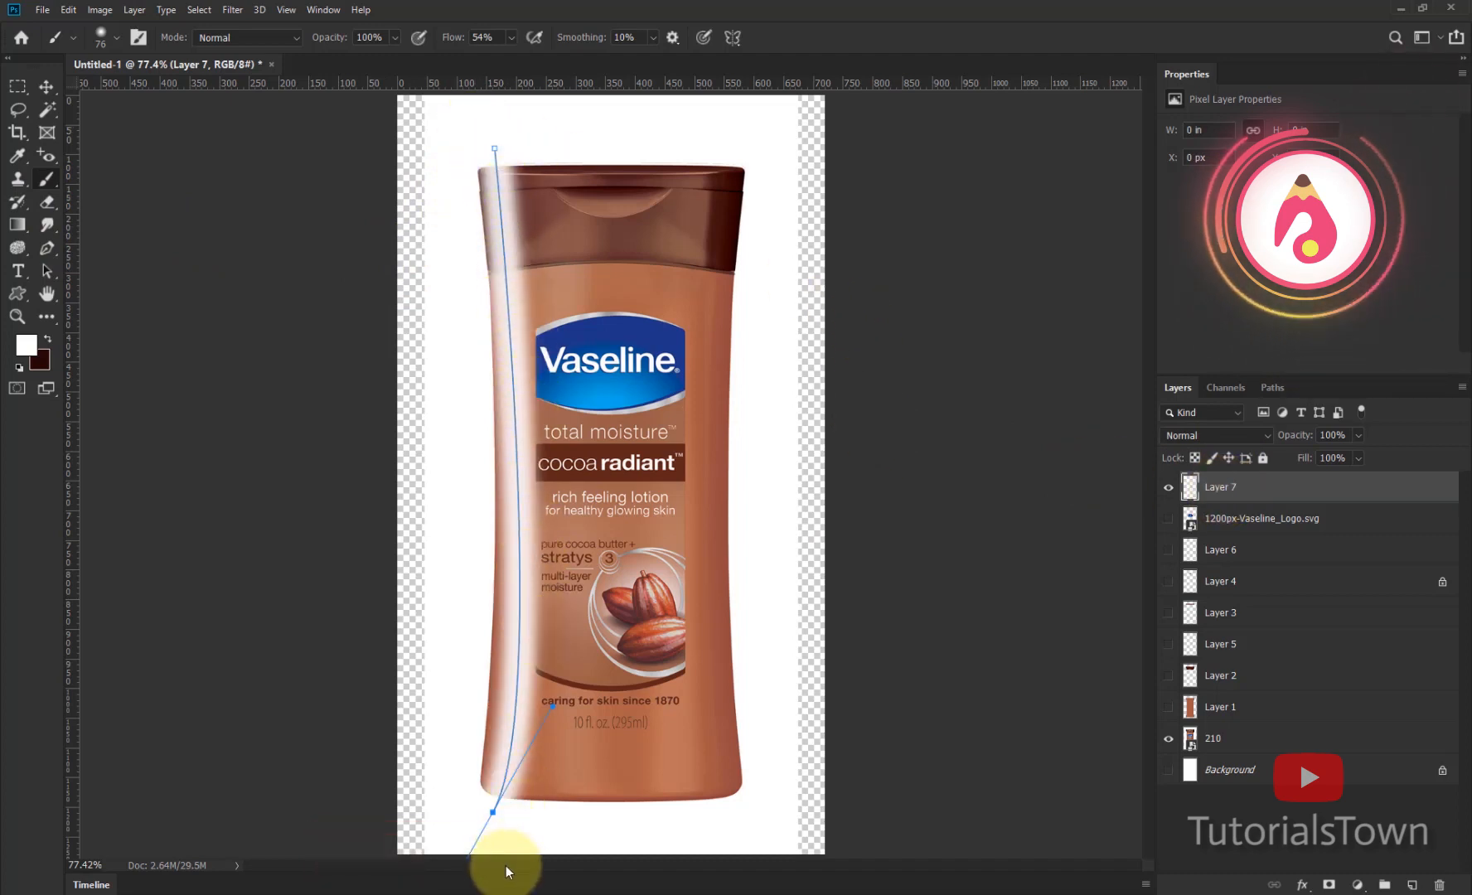
key(Delete)
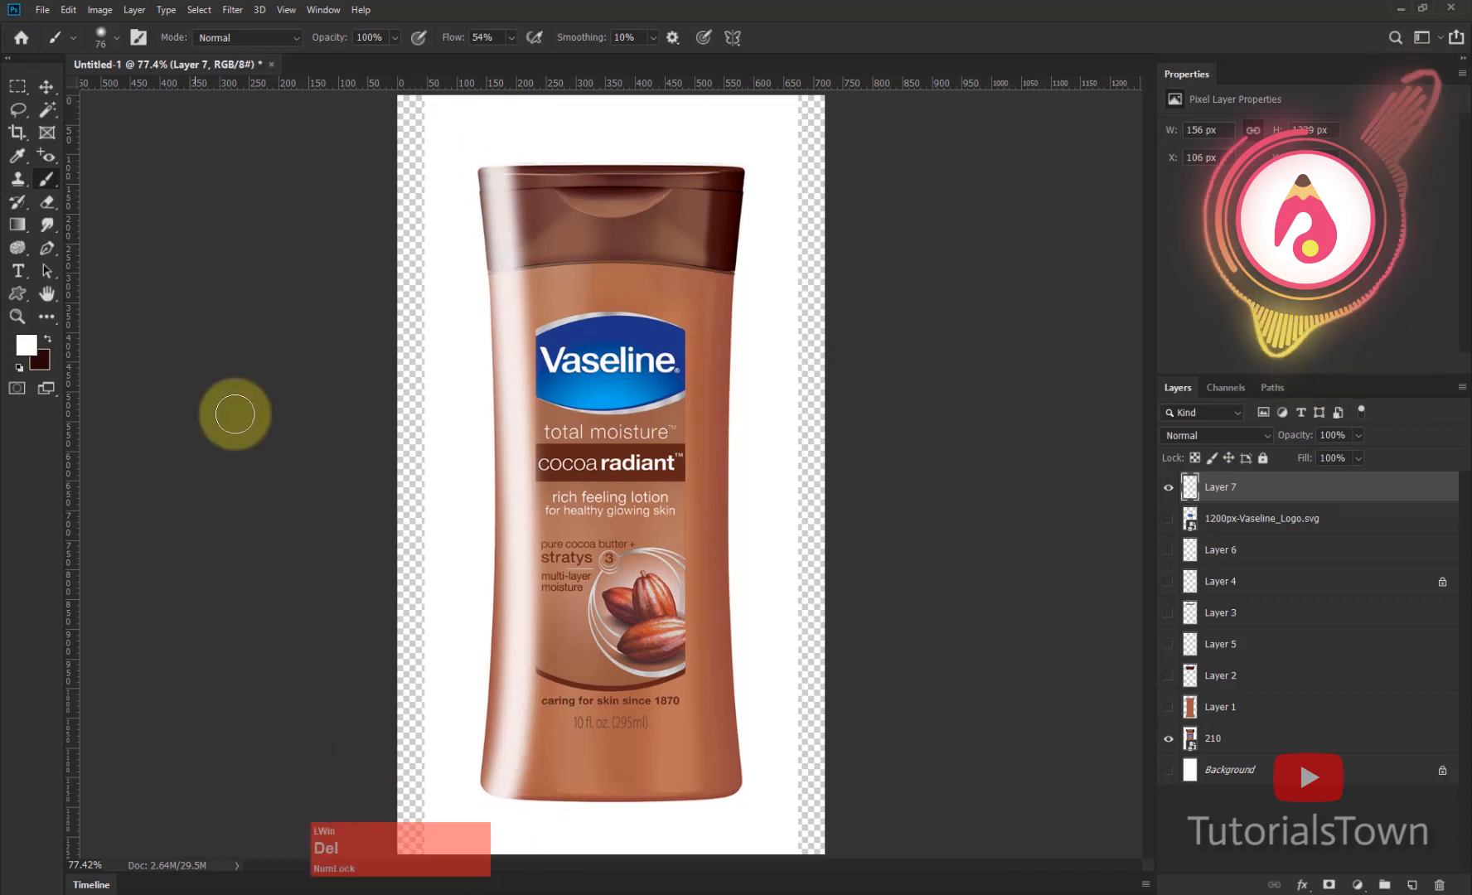
Step: Duplicate the highlight layer Layer 7 as Layer 7 copy in the same document
click(46, 86)
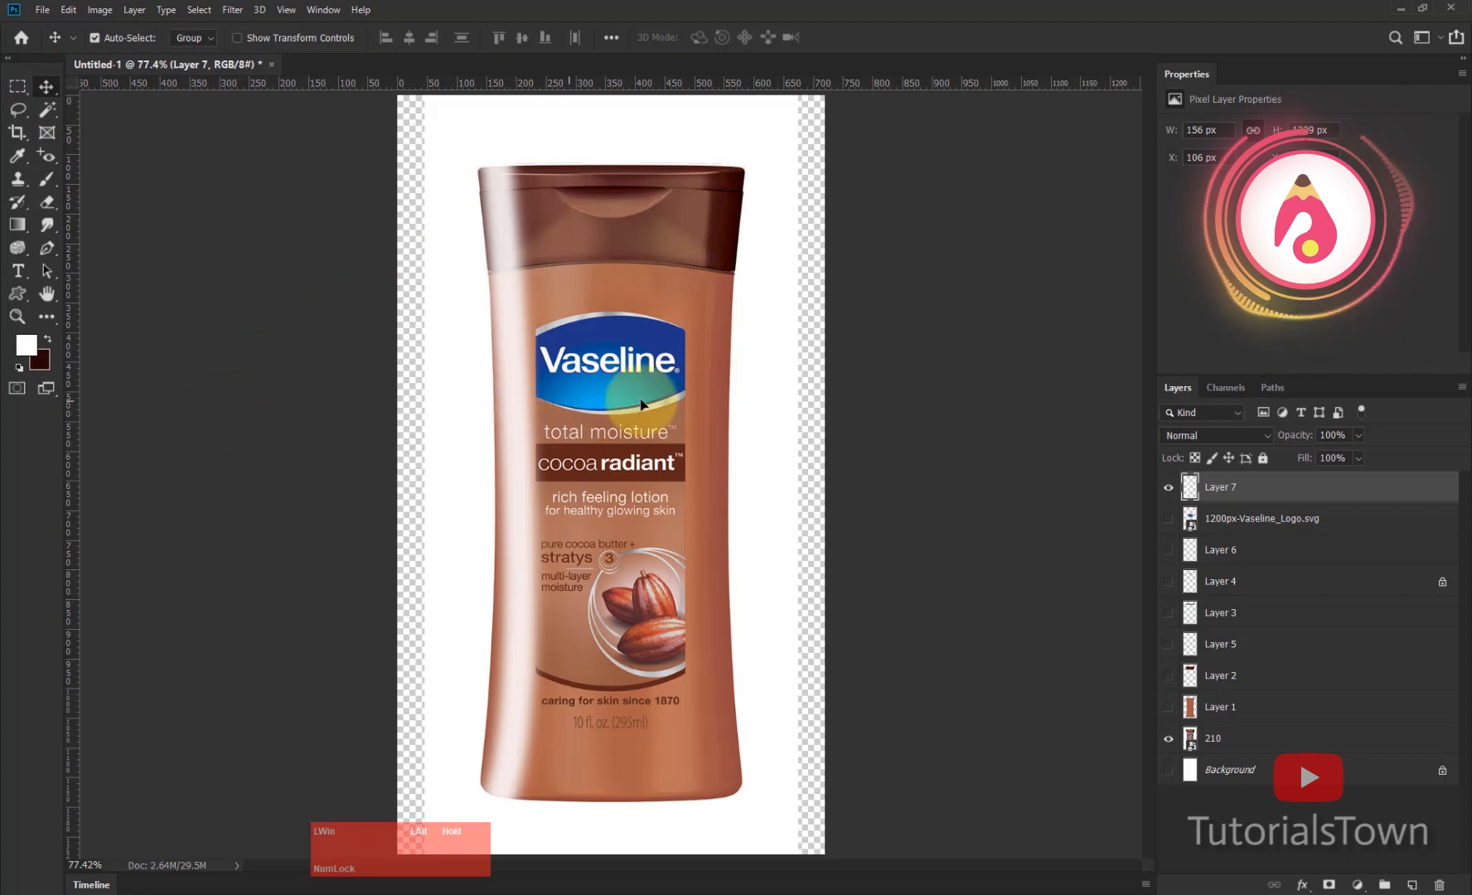
click(1410, 885)
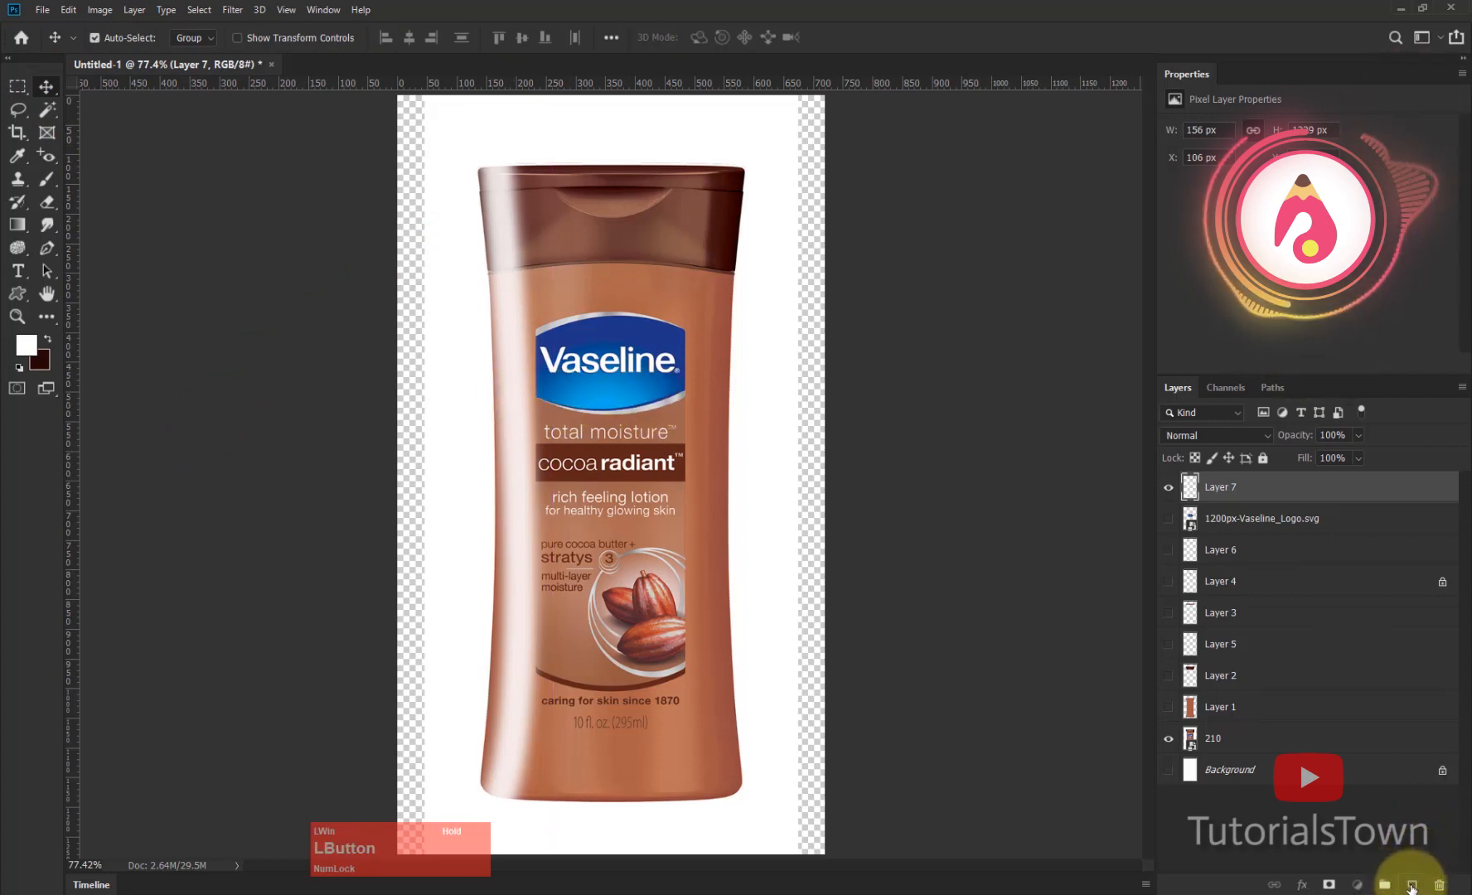
right_click(1286, 487)
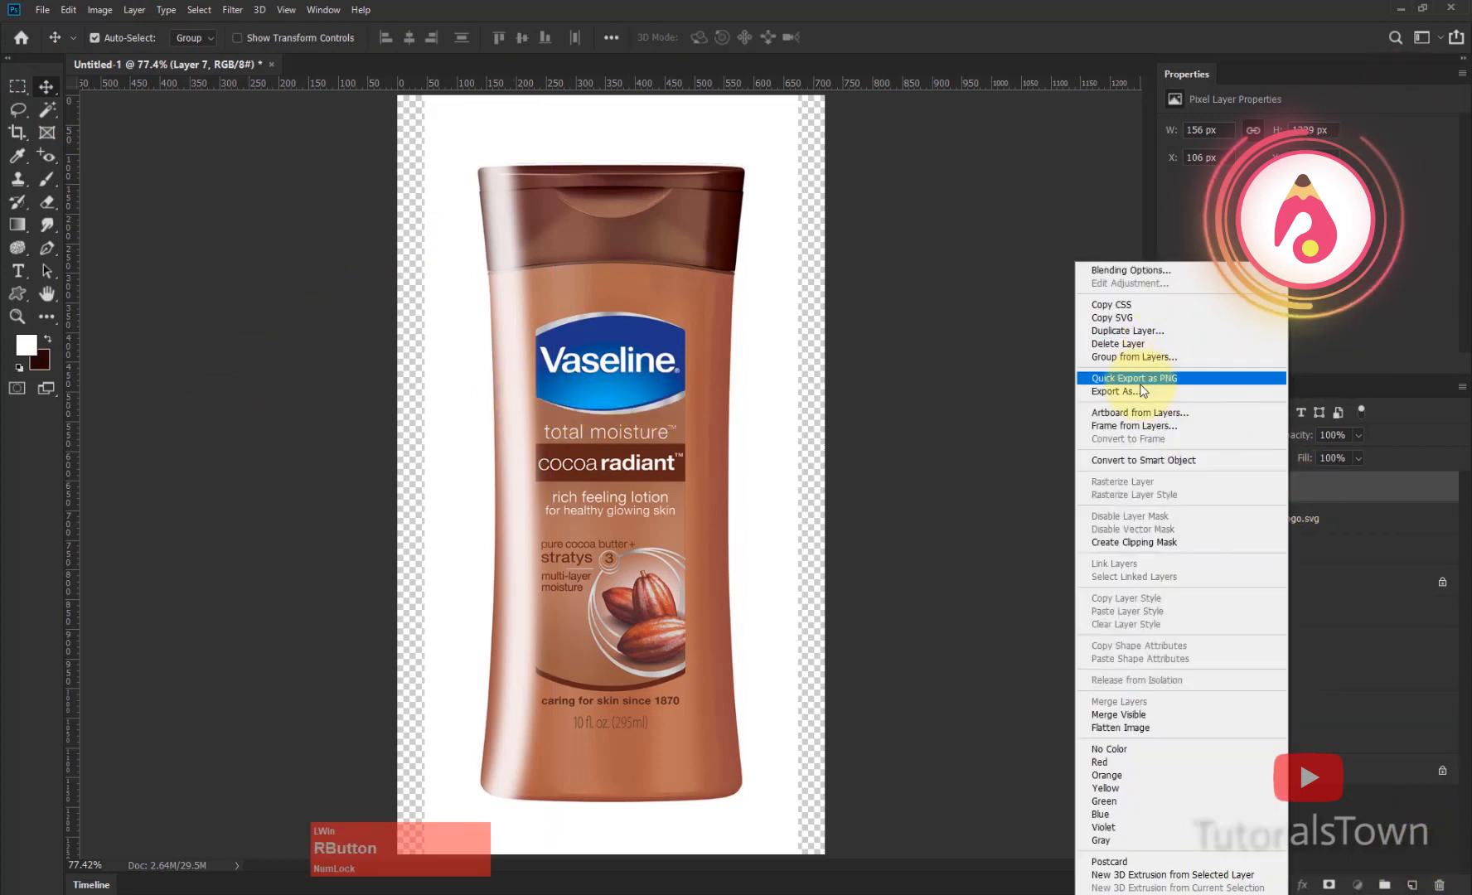
click(1127, 330)
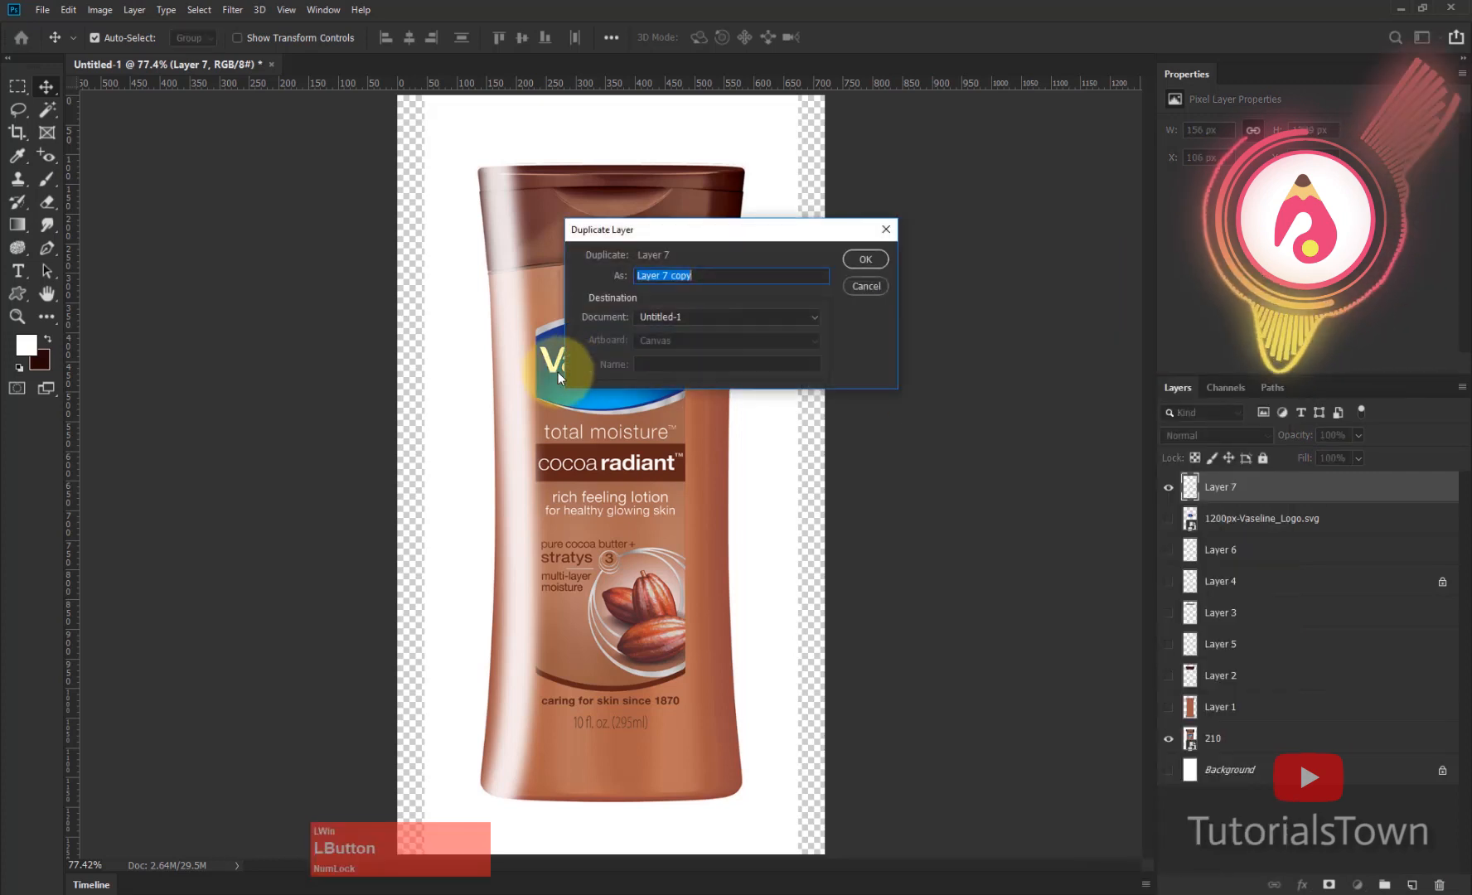
click(864, 259)
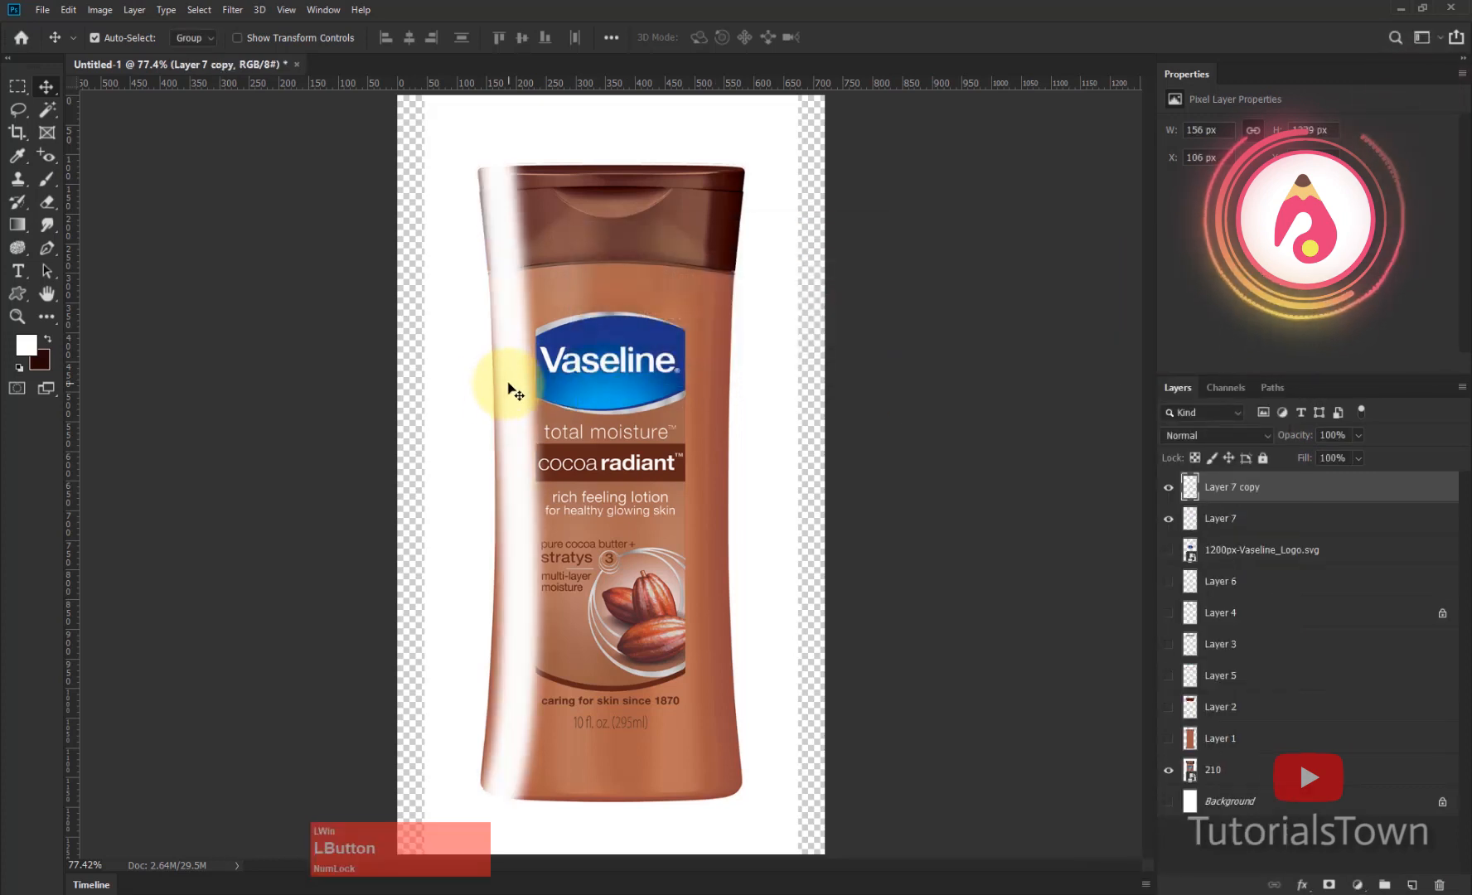
Step: Flip the duplicated highlight horizontally and position it along the bottle's right side
drag(514, 391, 684, 394)
right_click(685, 395)
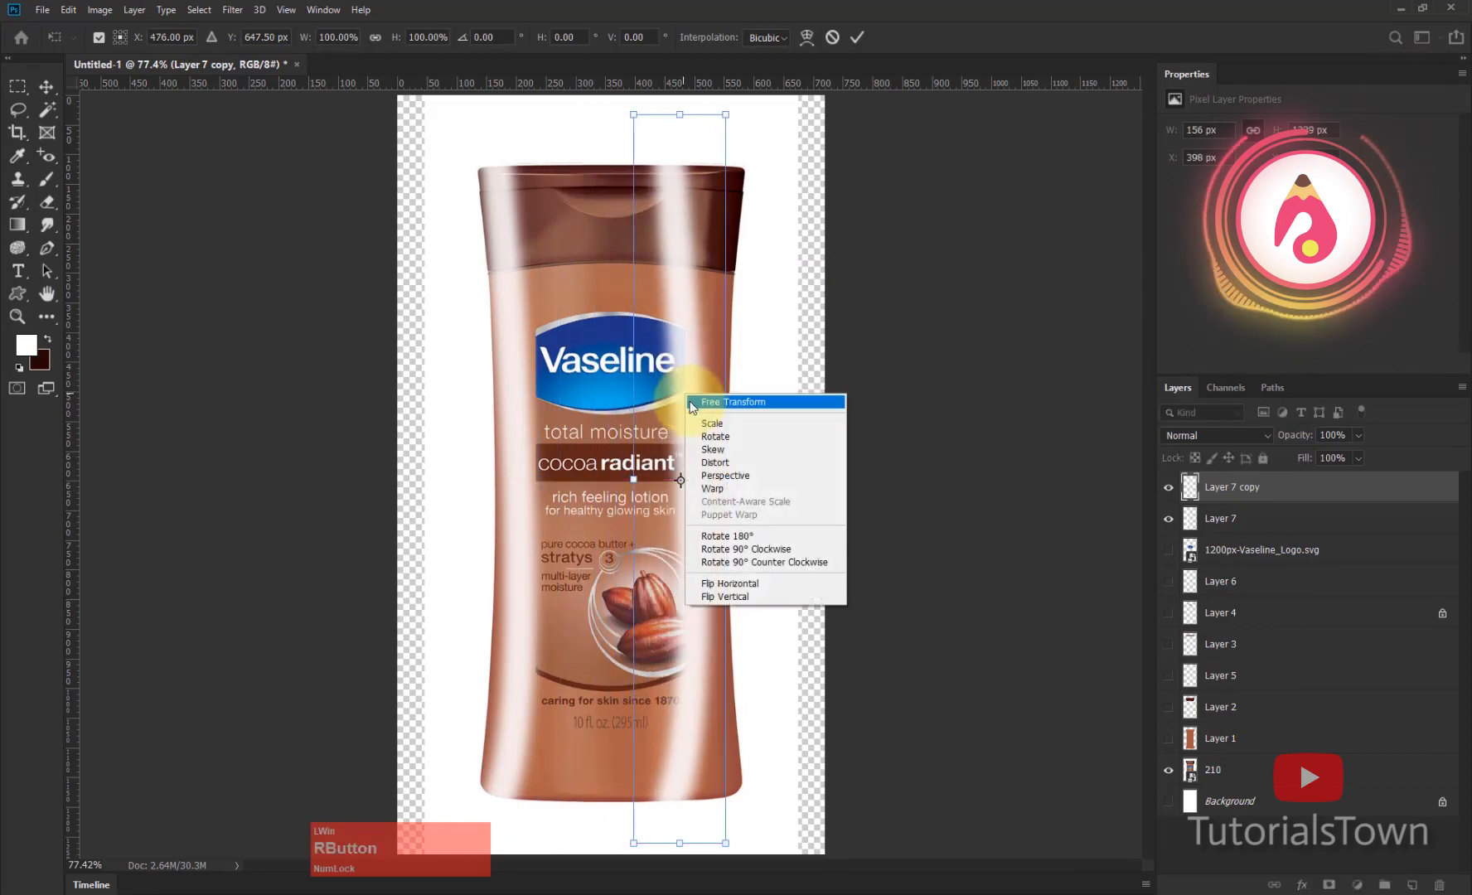
click(745, 583)
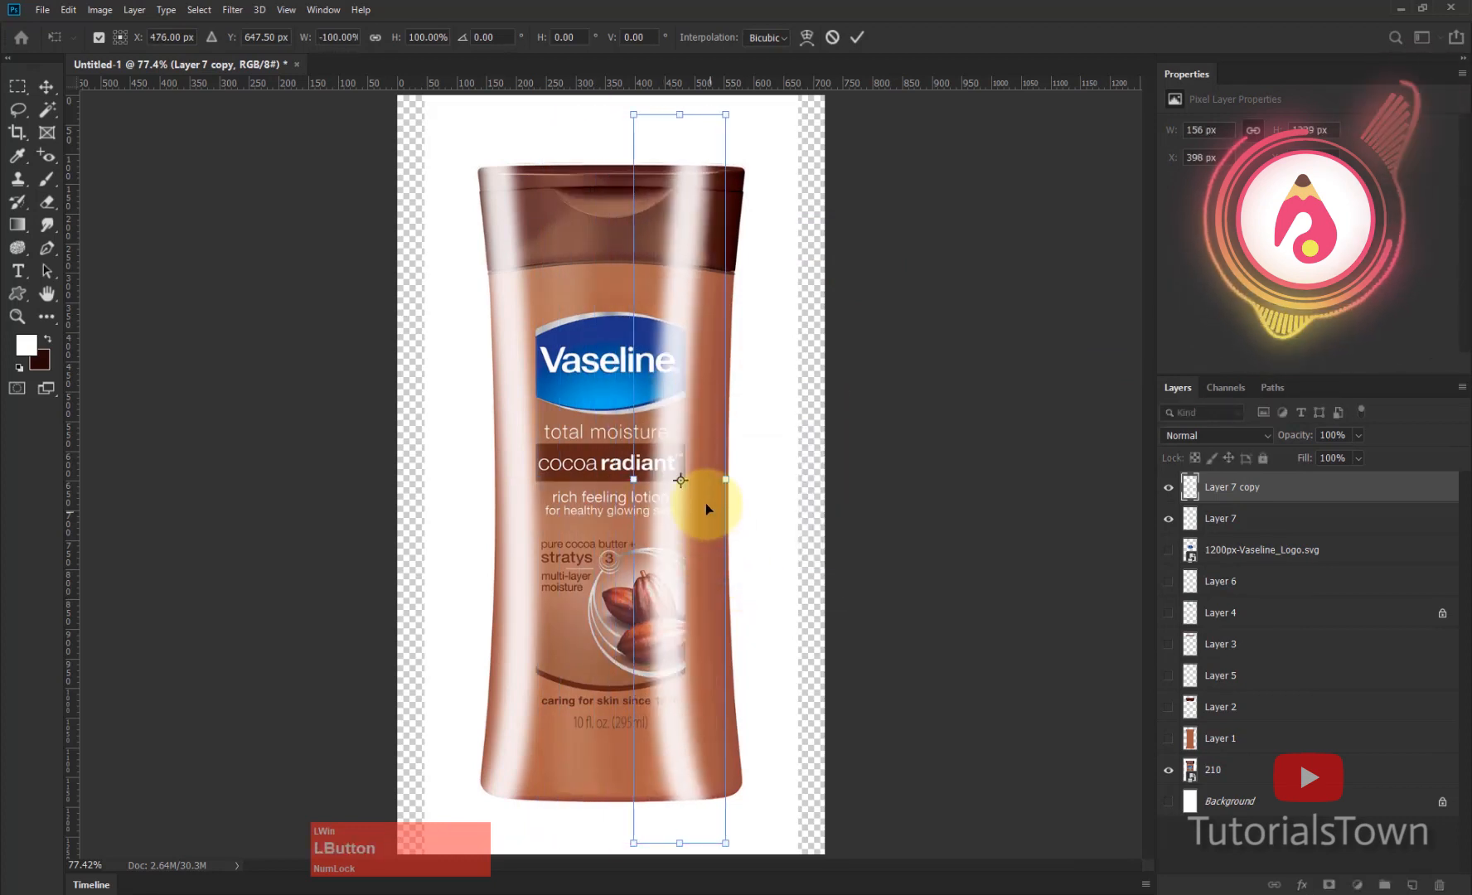
drag(671, 494, 694, 493)
key(KP_Enter)
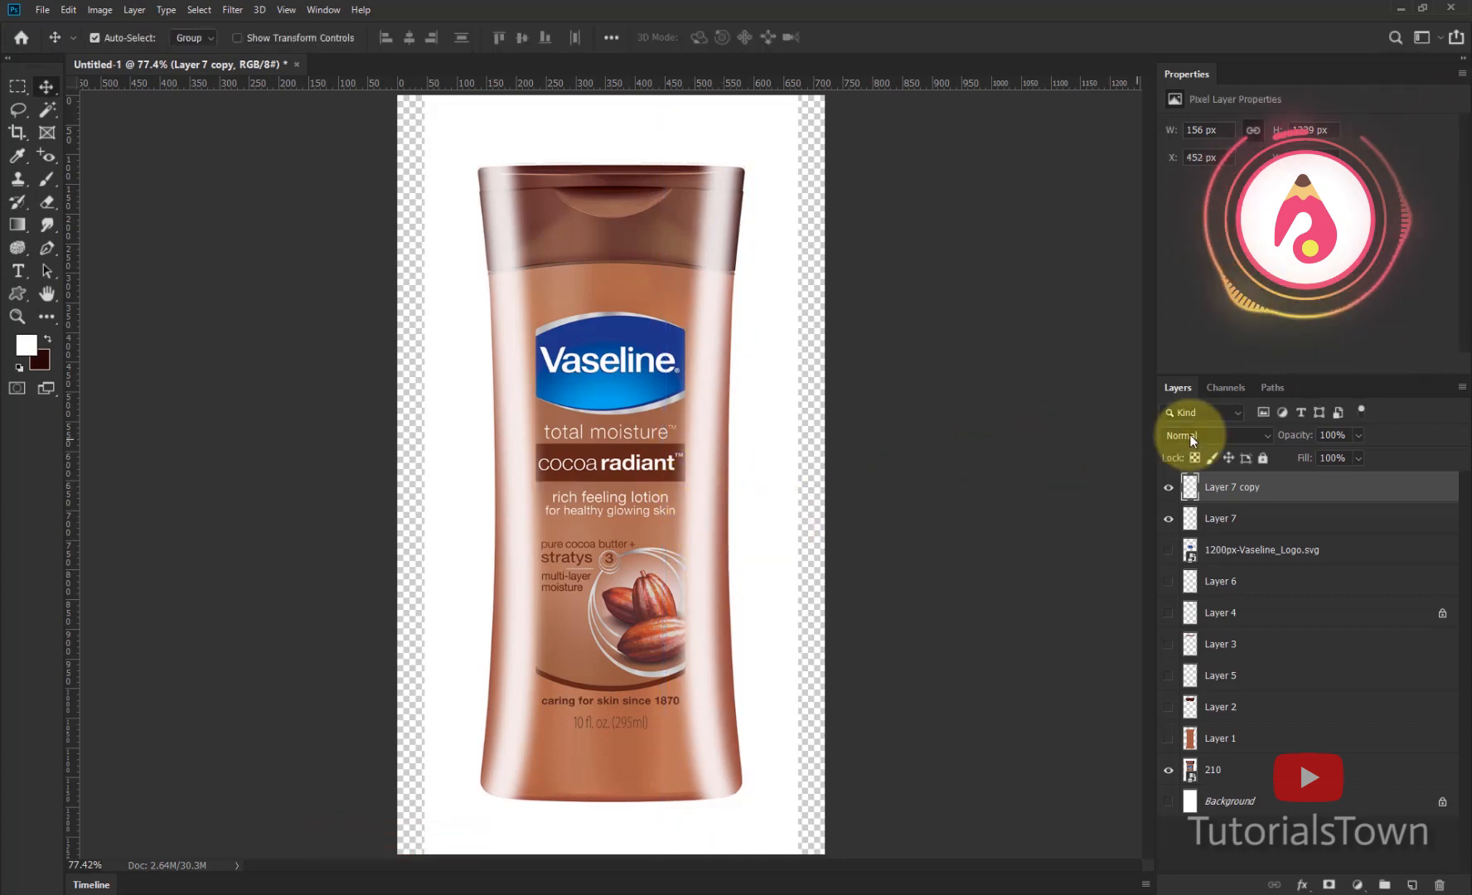
Step: Show the traced bottle and logo layers again, and hide reference layer 210 and Layer 7 copy
drag(1168, 550, 1169, 737)
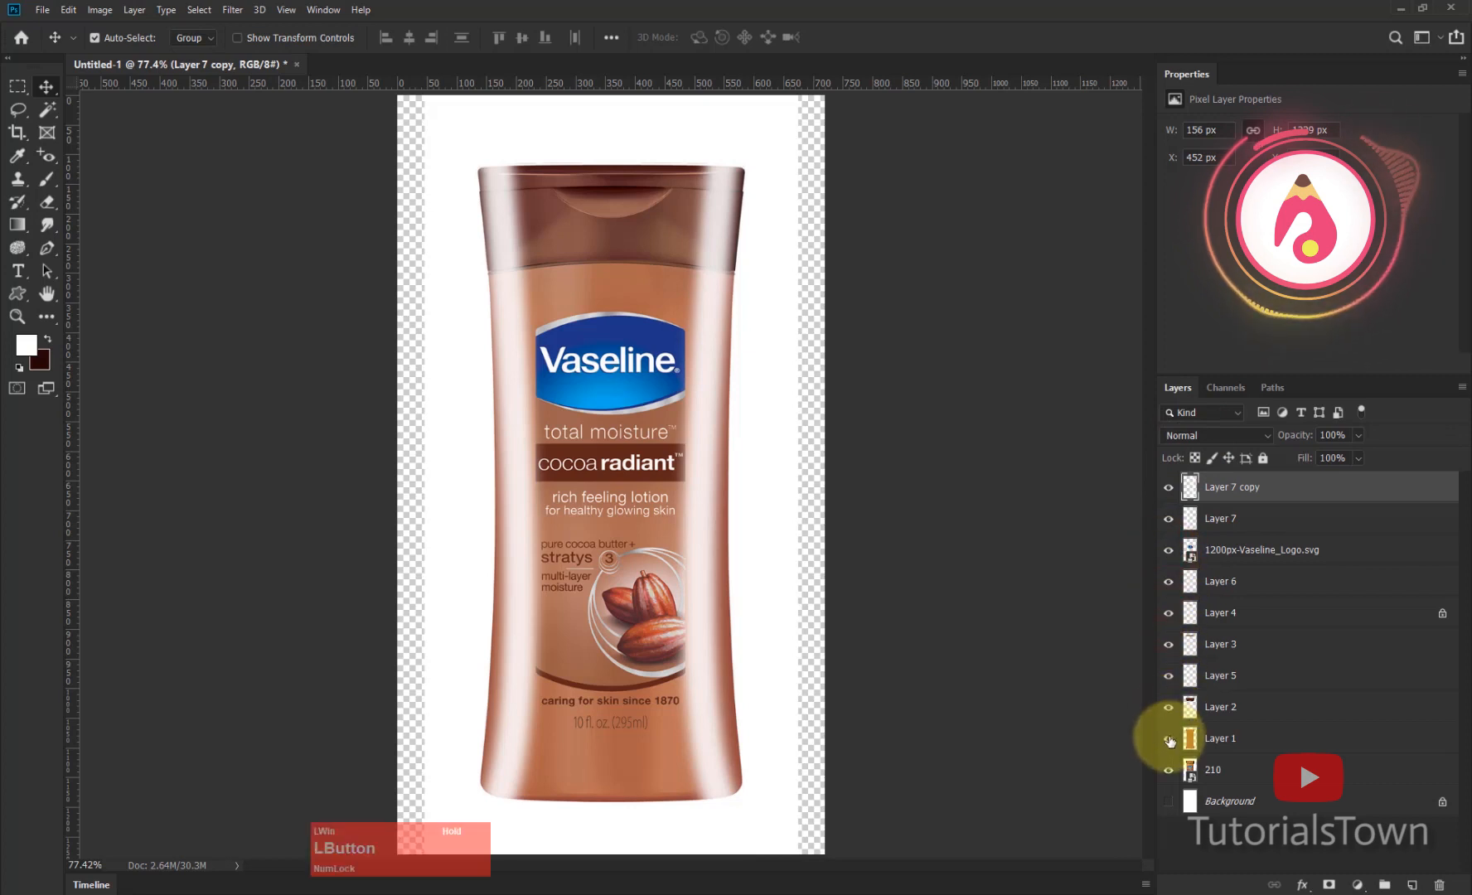
click(1168, 769)
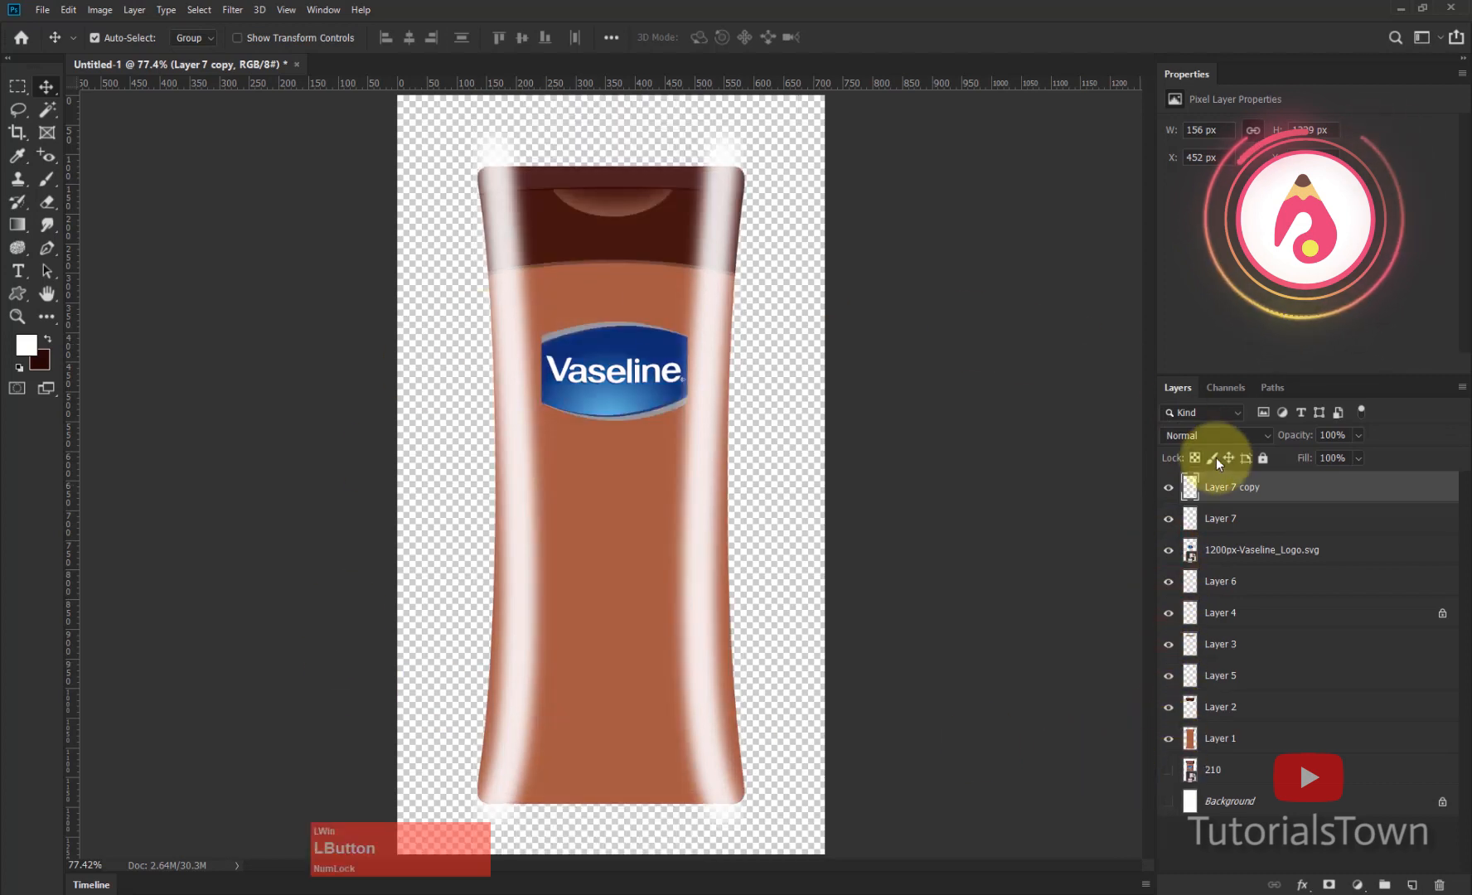
click(1168, 489)
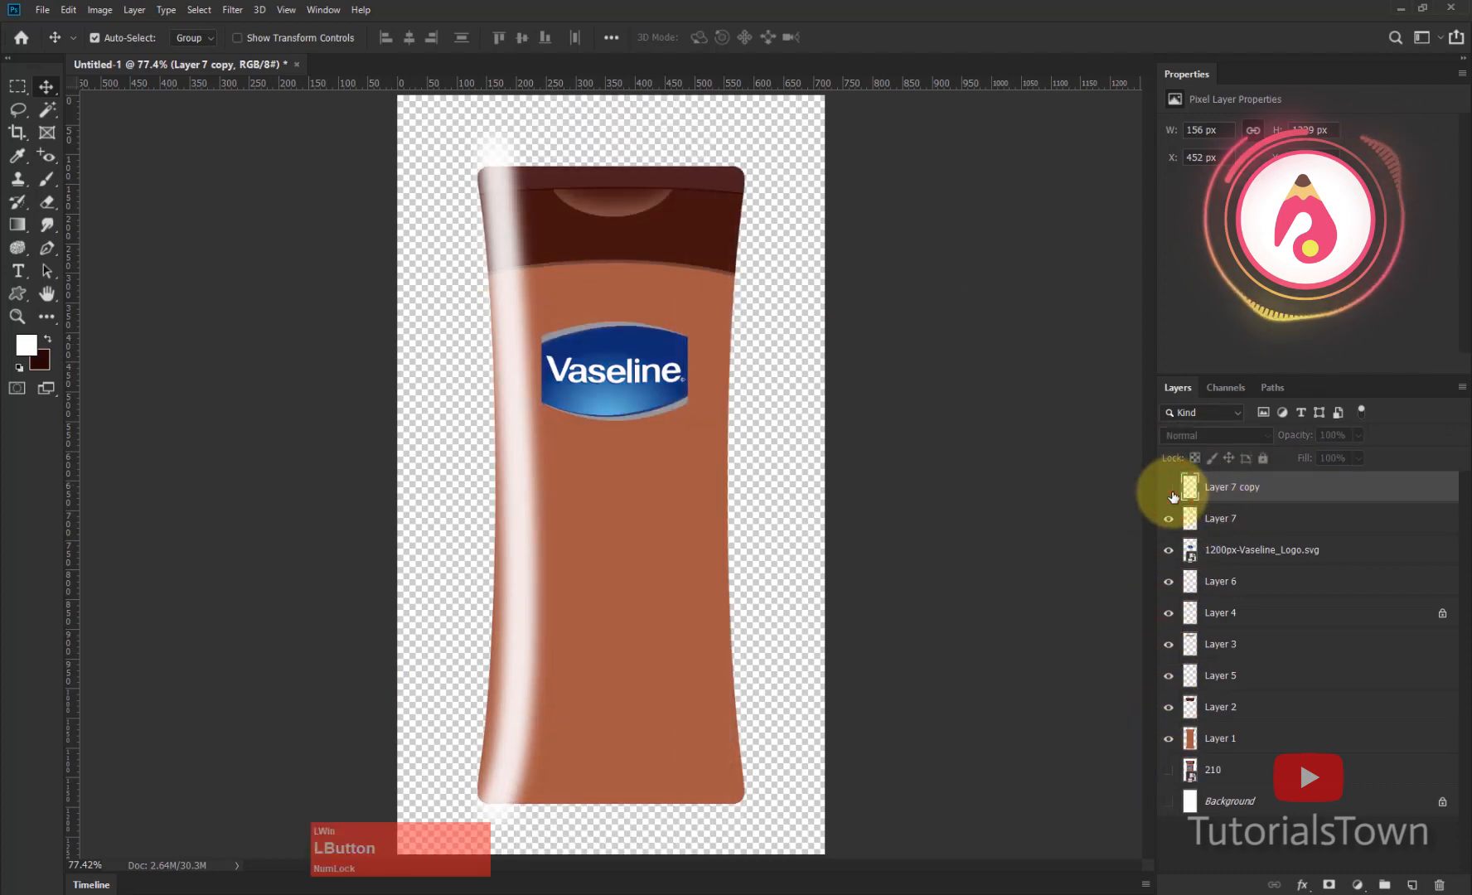
Step: Show Layer 7 copy and set the blend mode of both side highlight layers, Layer 7 copy and Layer 7, to Overlay
click(1168, 489)
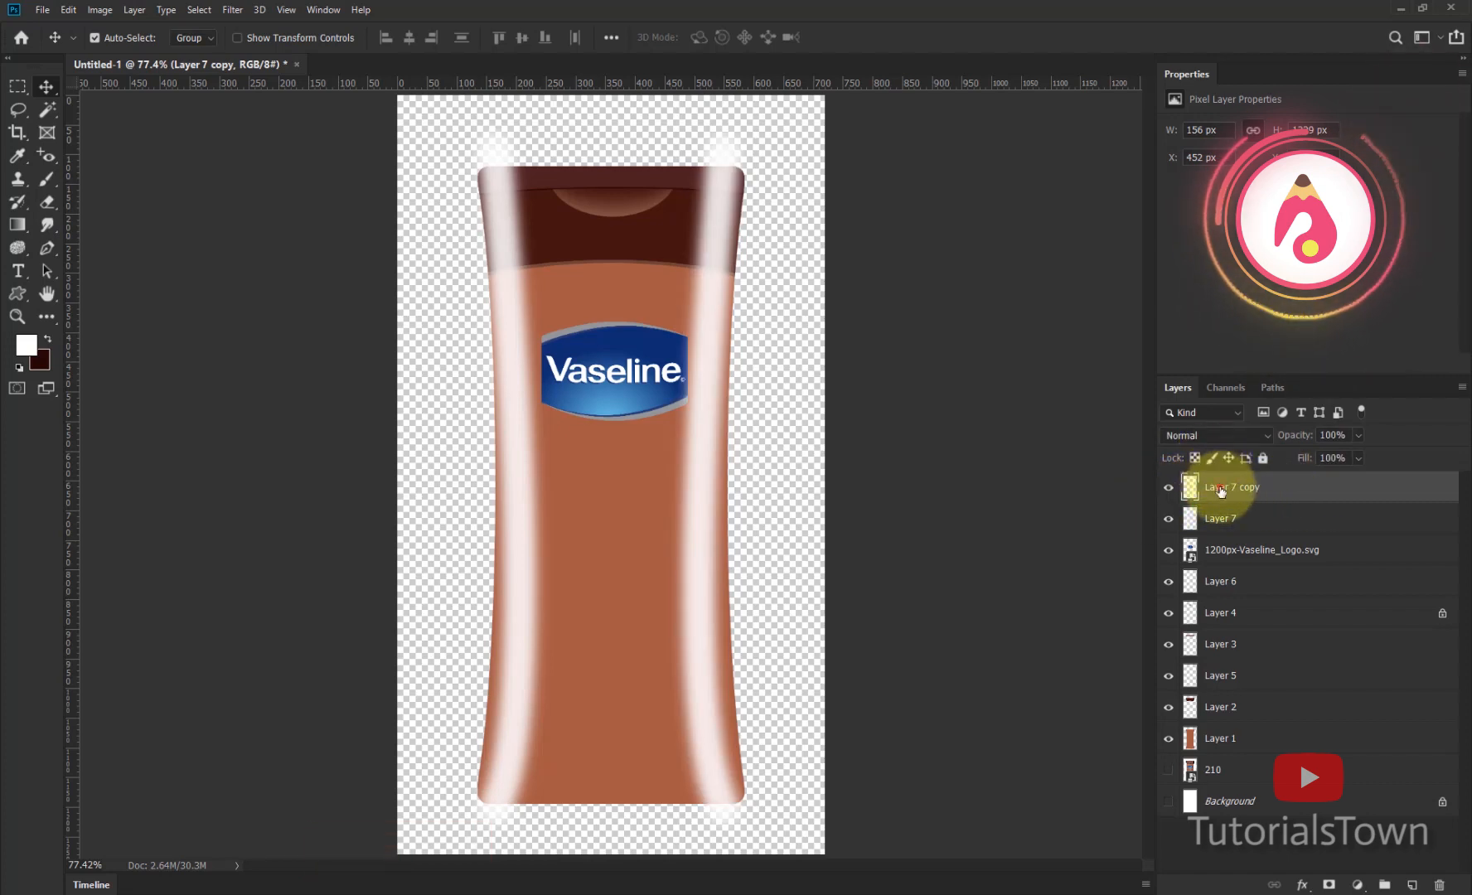
click(1223, 436)
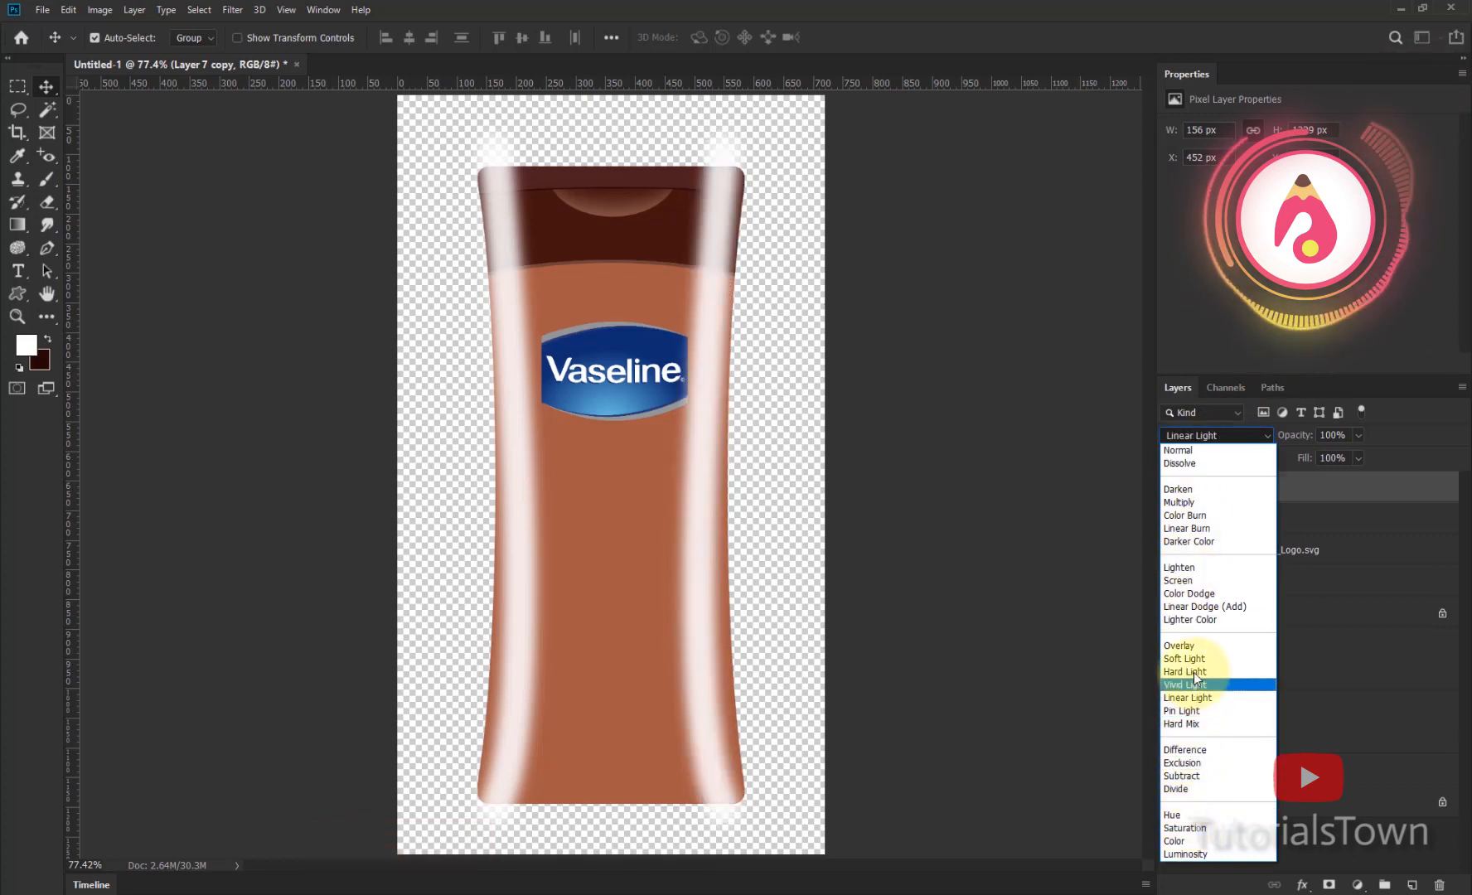
click(1196, 643)
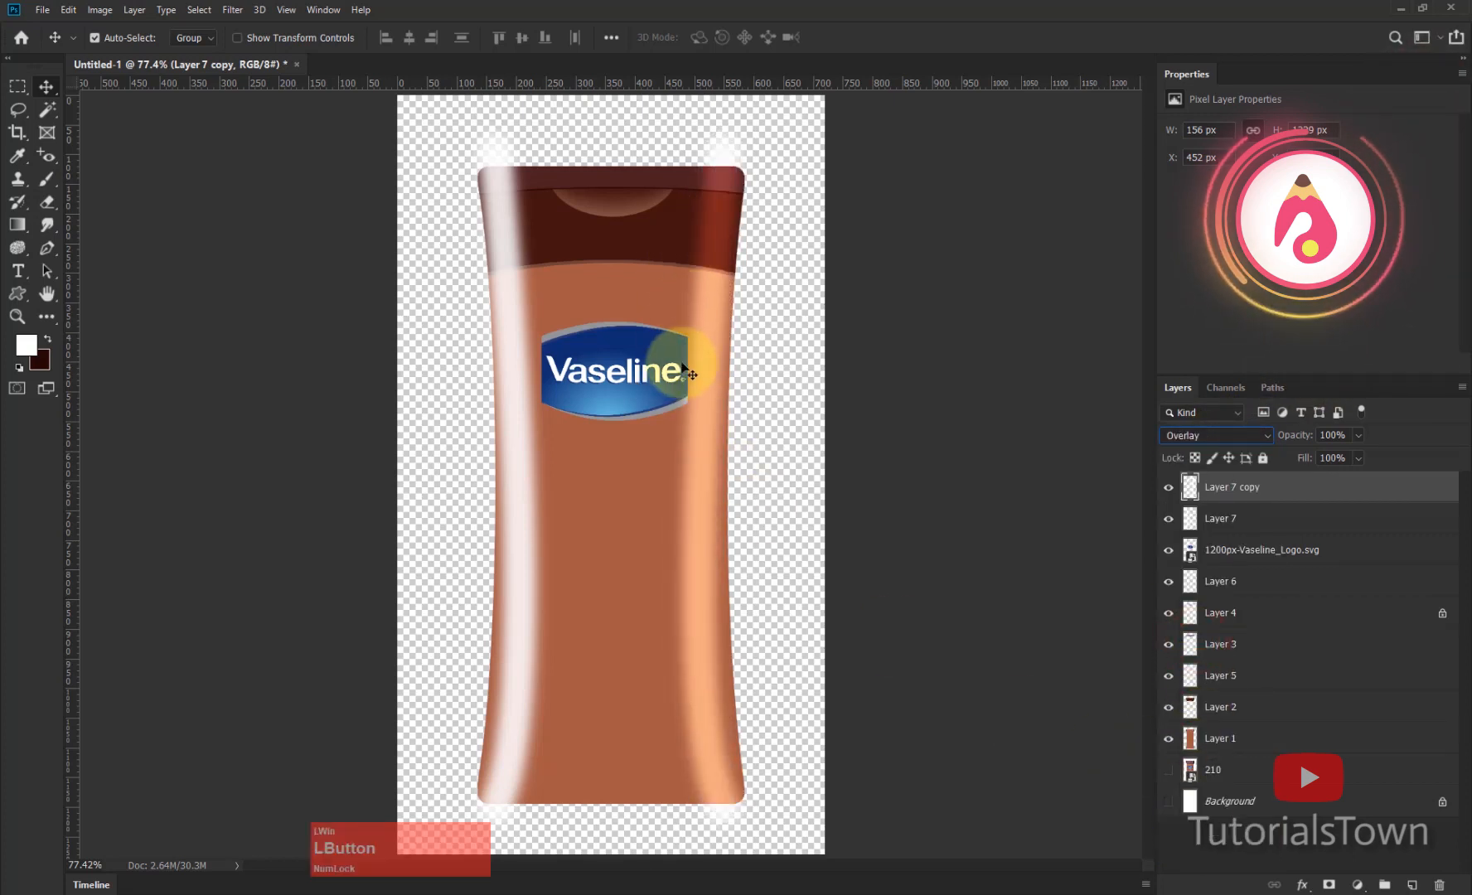
click(506, 275)
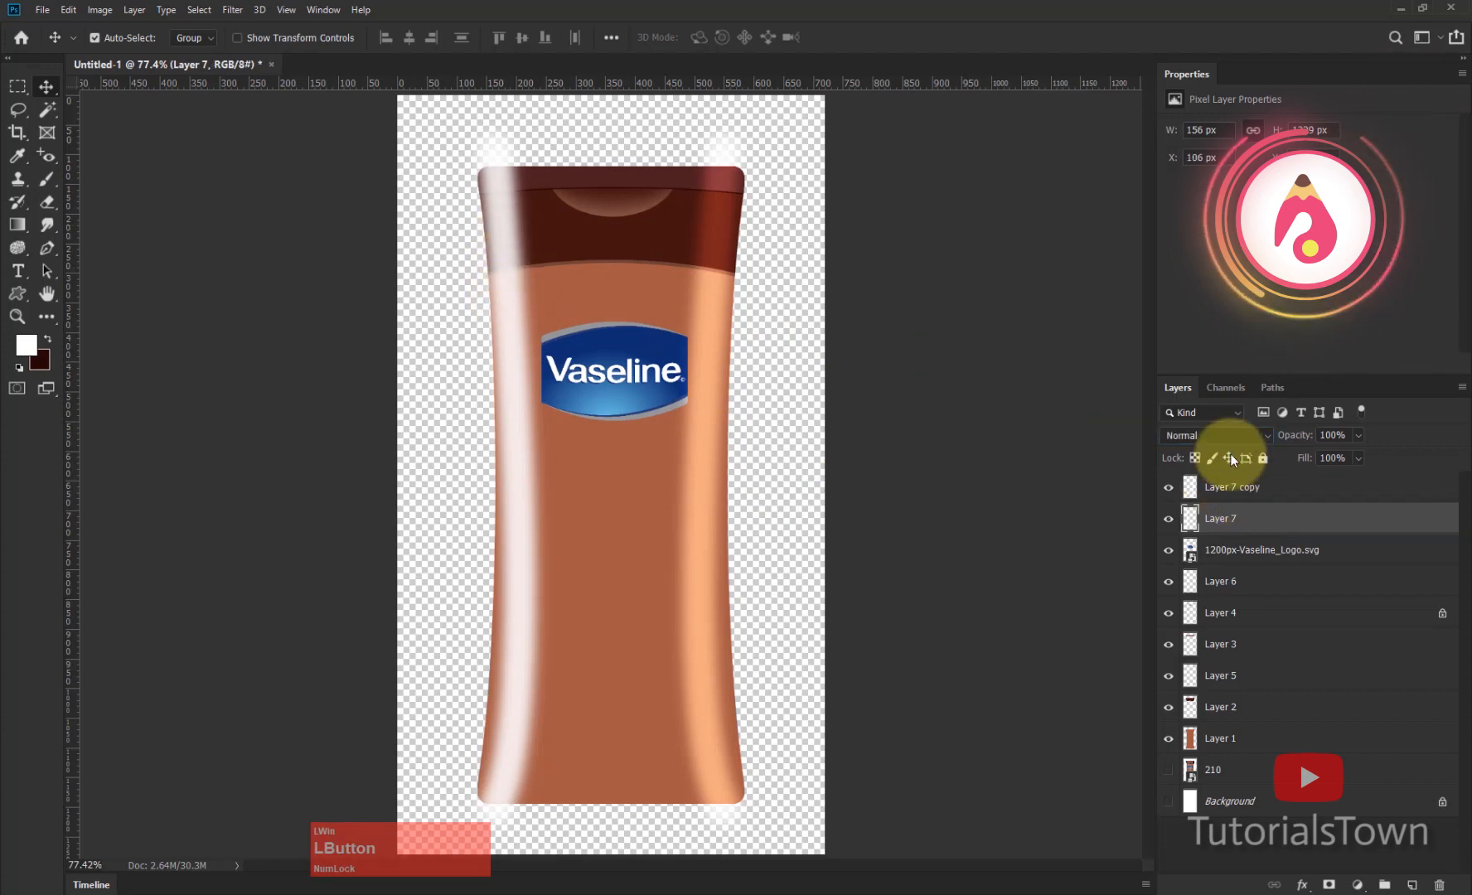
click(1216, 435)
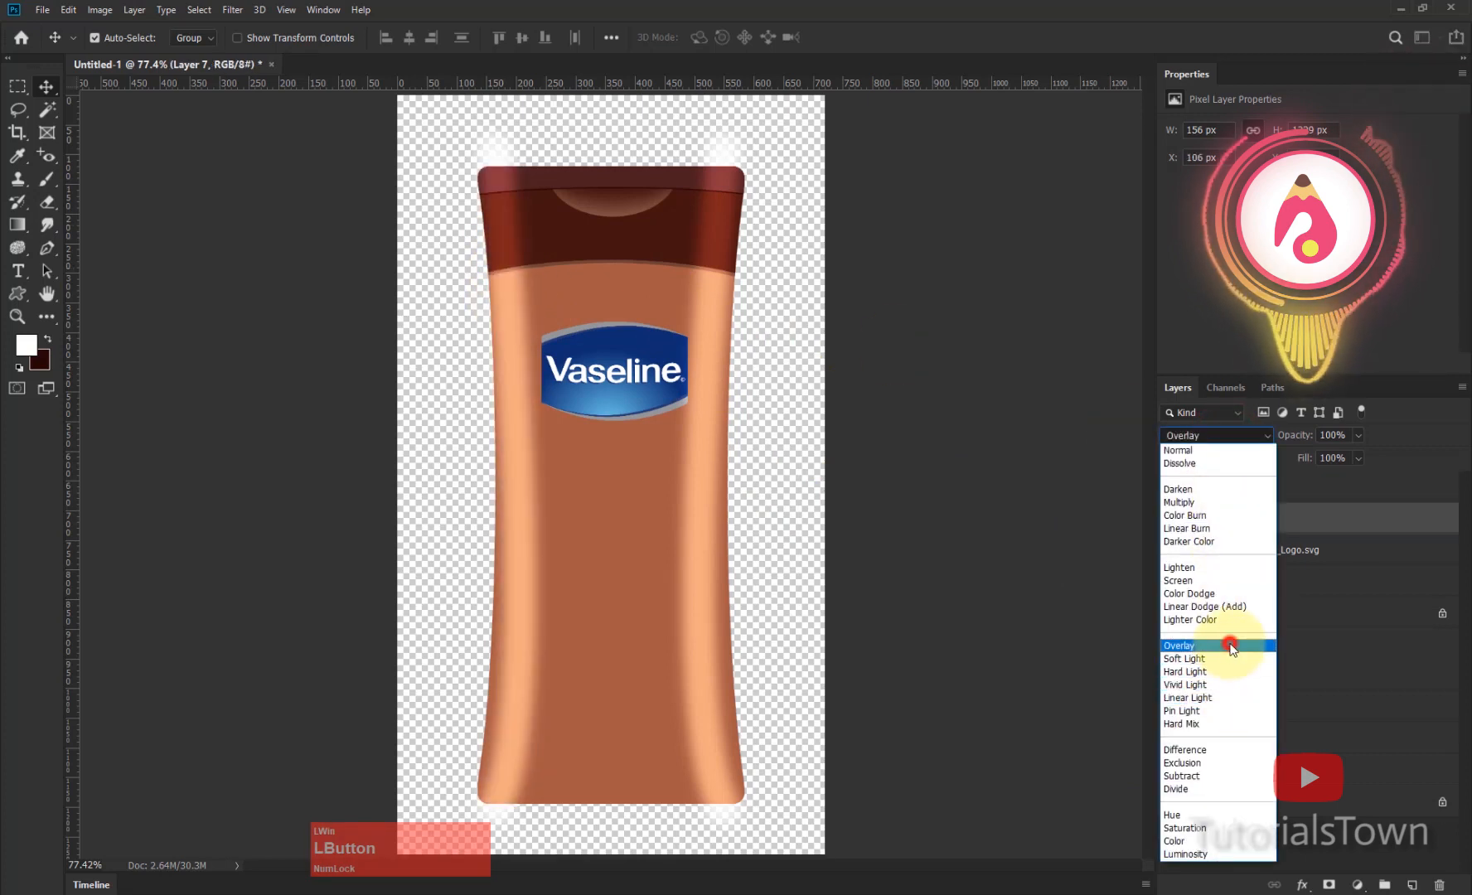
click(1229, 645)
Step: Warp the right highlight on Layer 7 copy to follow the bottle's edge and reduce its opacity to 69%
click(699, 621)
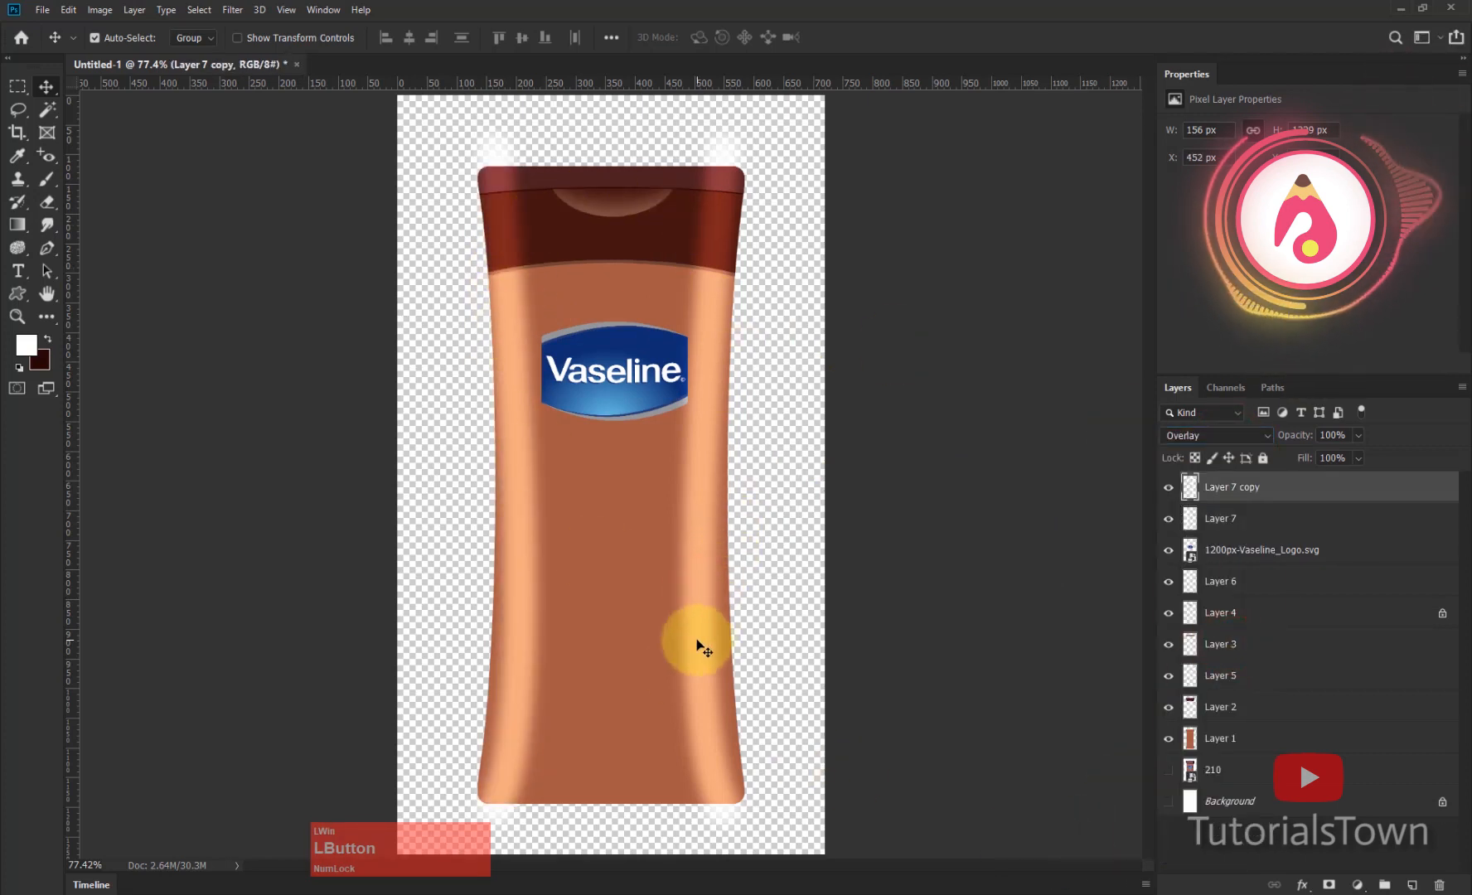
key(ctrl+t)
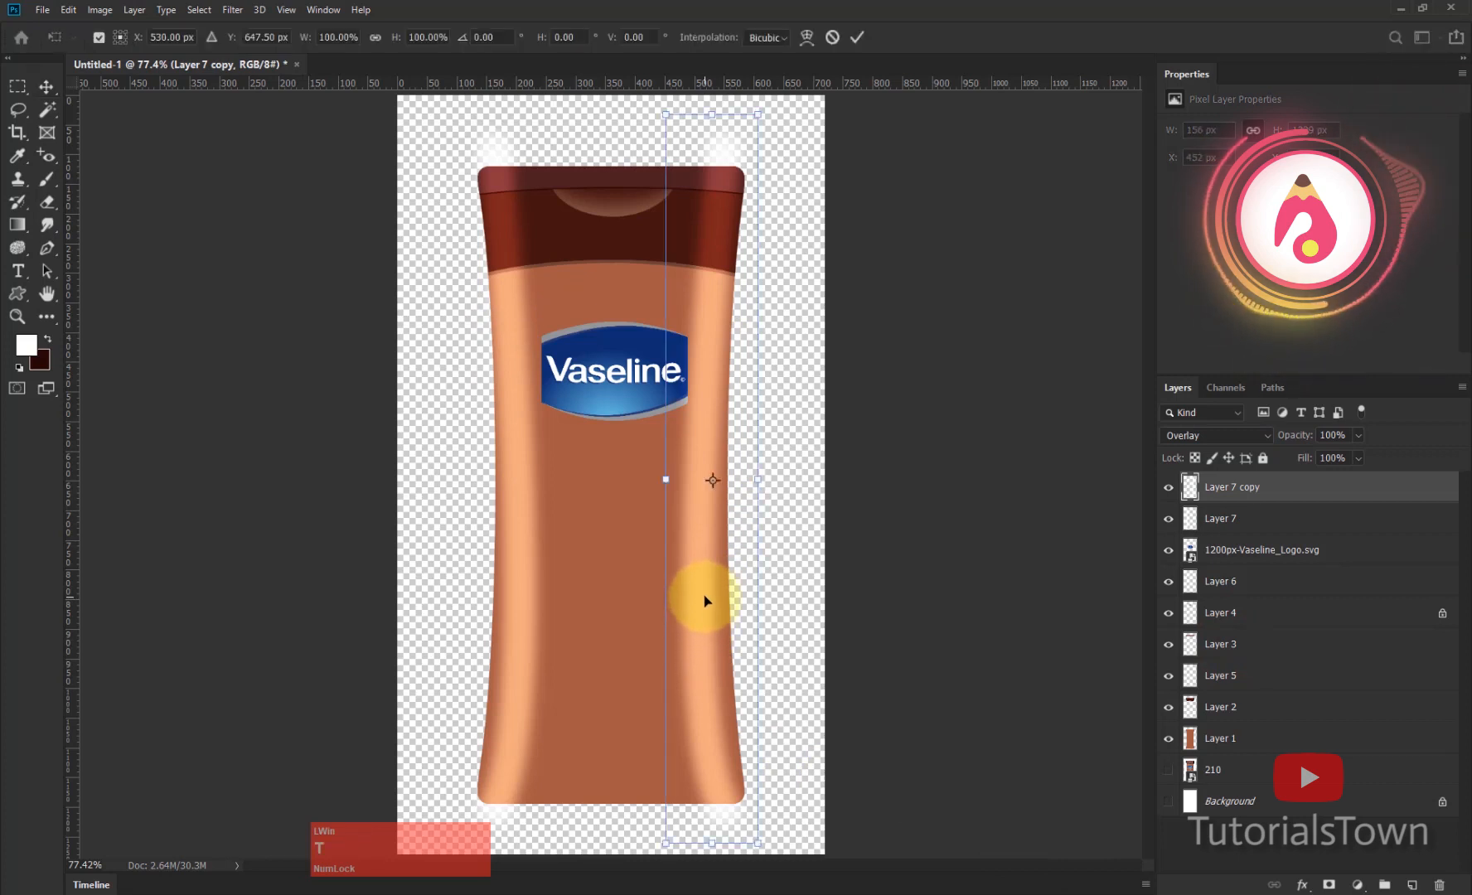
right_click(703, 596)
click(734, 693)
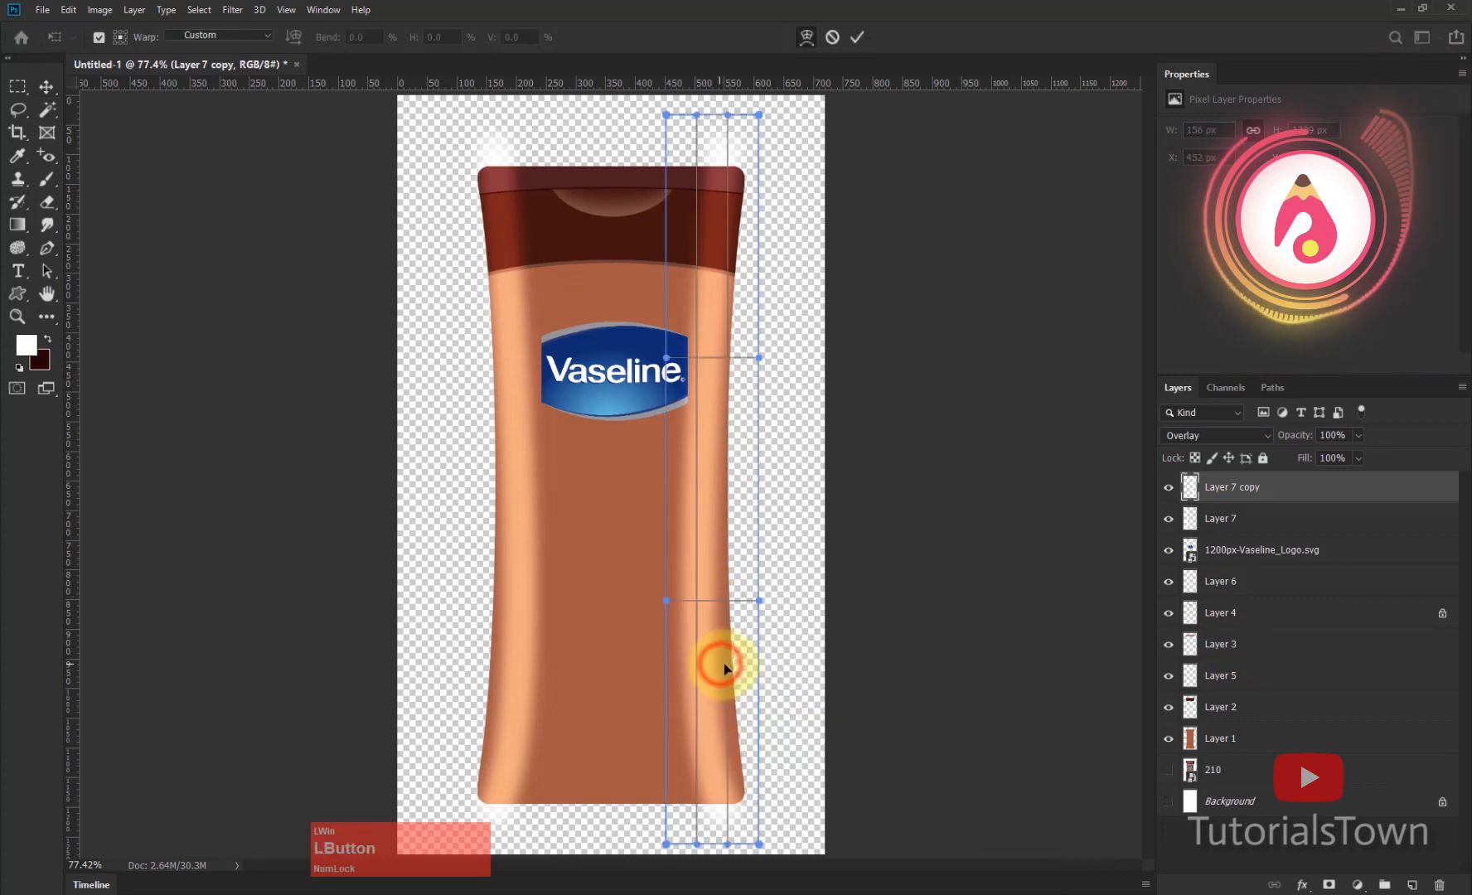
drag(723, 664, 726, 668)
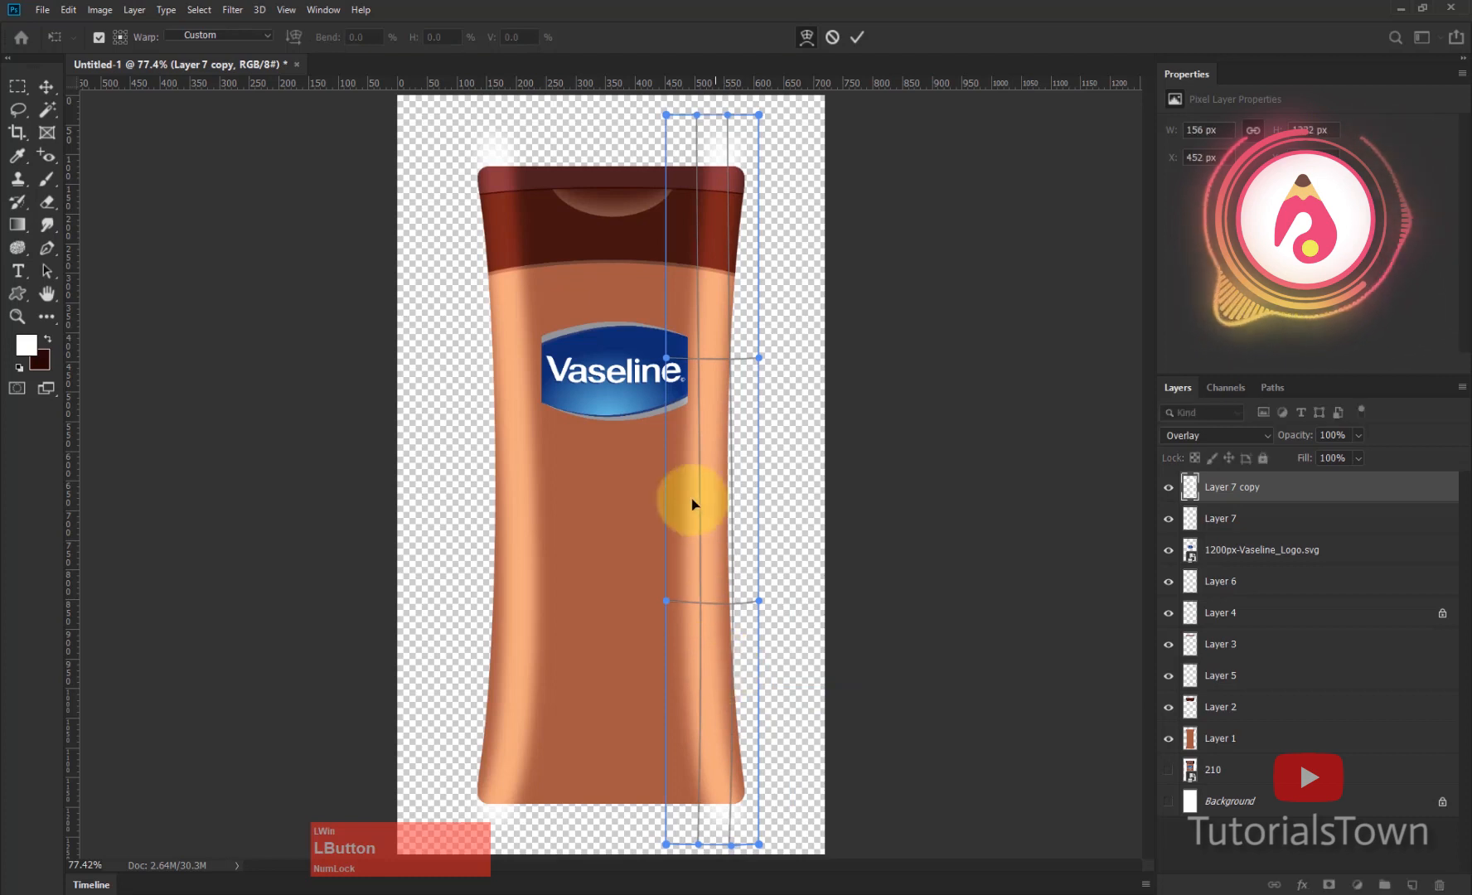
drag(726, 357, 719, 435)
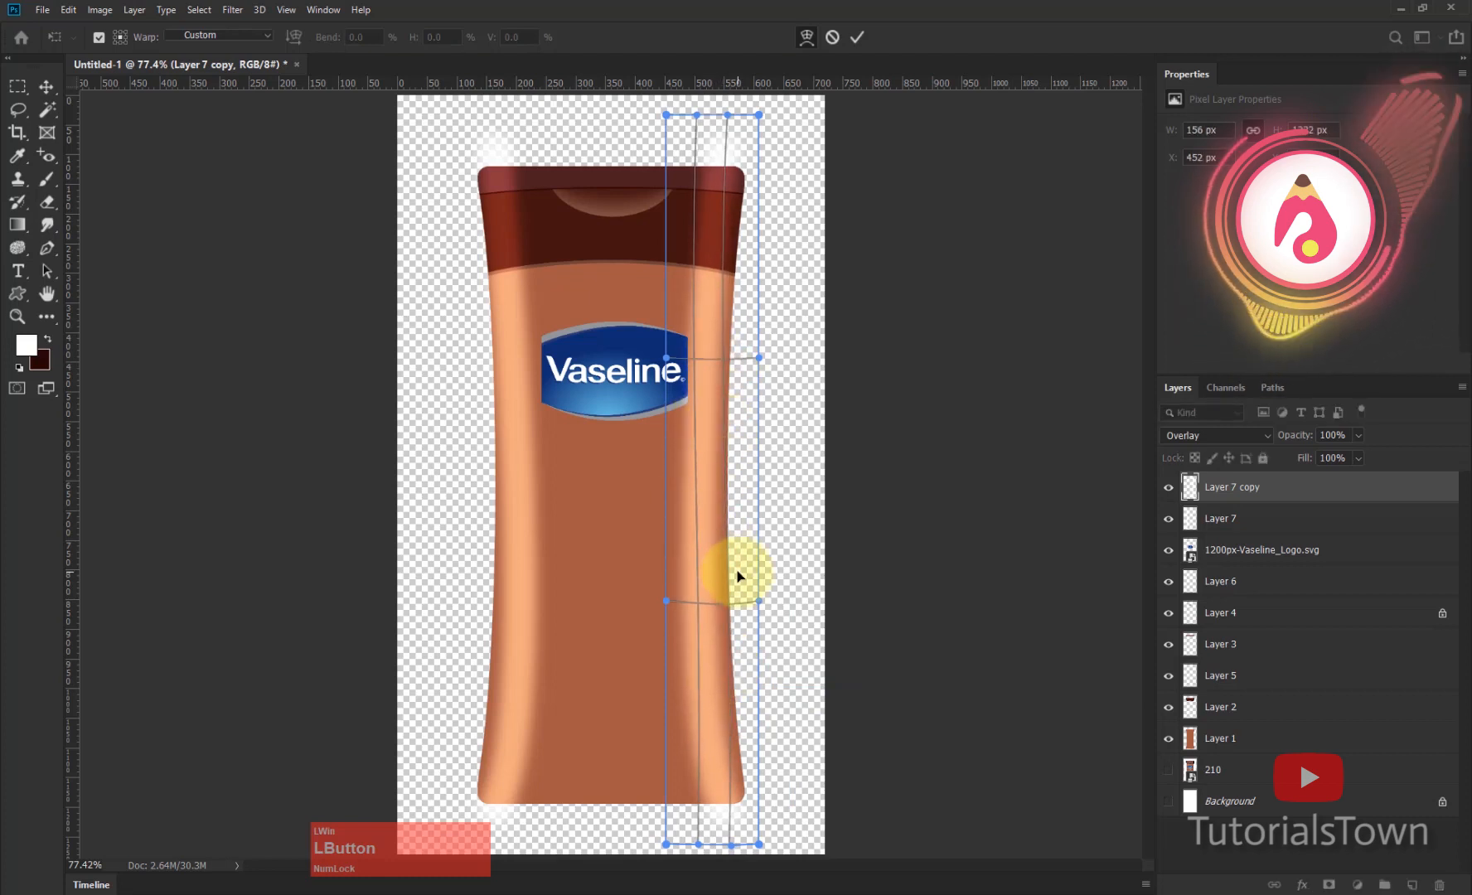
drag(726, 745, 726, 748)
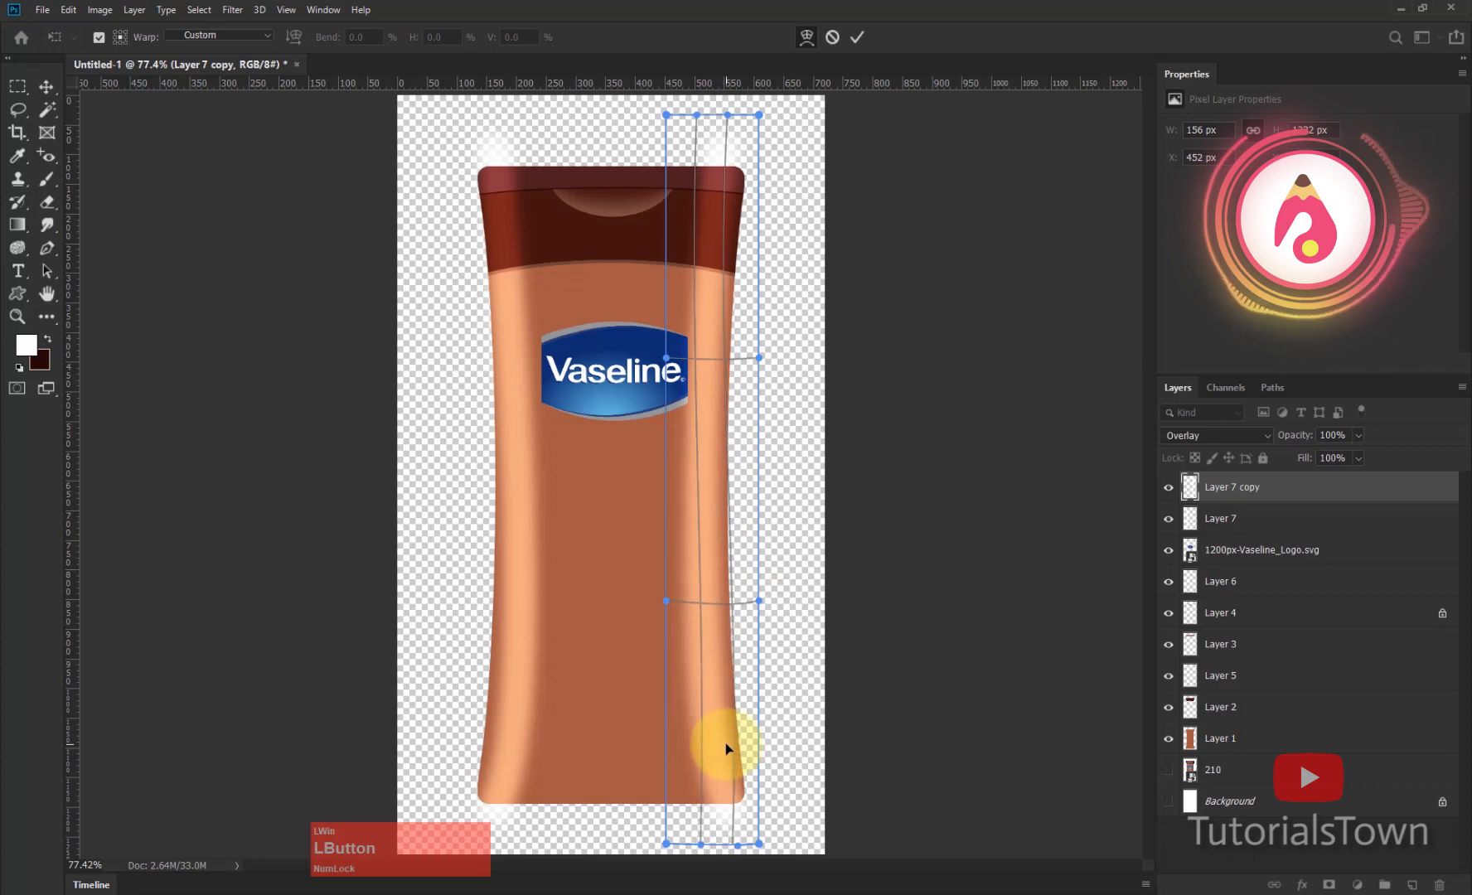
key(KP_Enter)
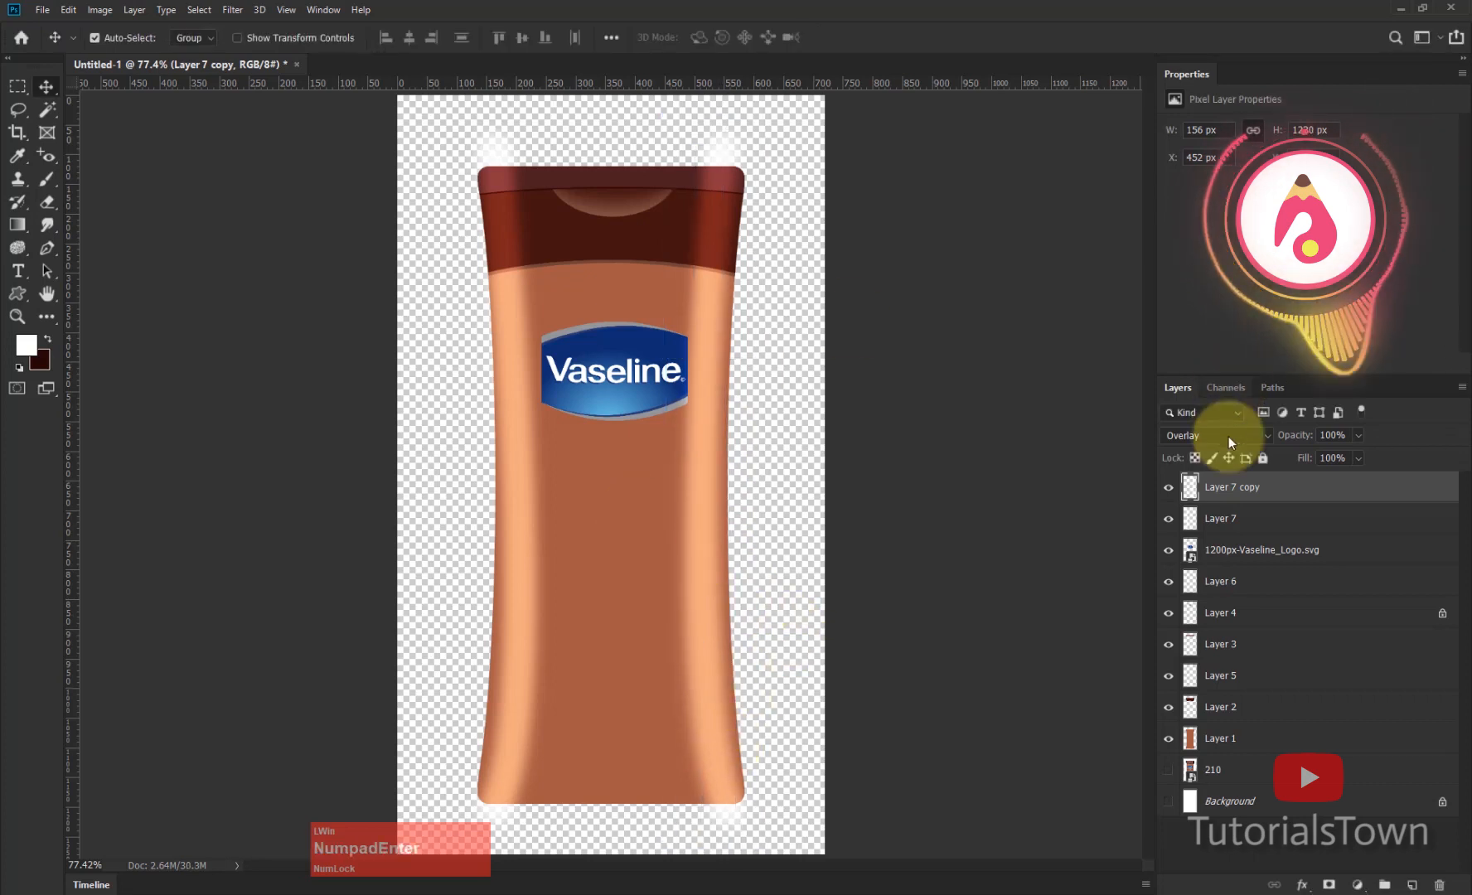
drag(1300, 435, 1272, 439)
Step: Warp the left highlight on Layer 7 to follow the bottle's edge and lower its opacity
ctrl+click(519, 324)
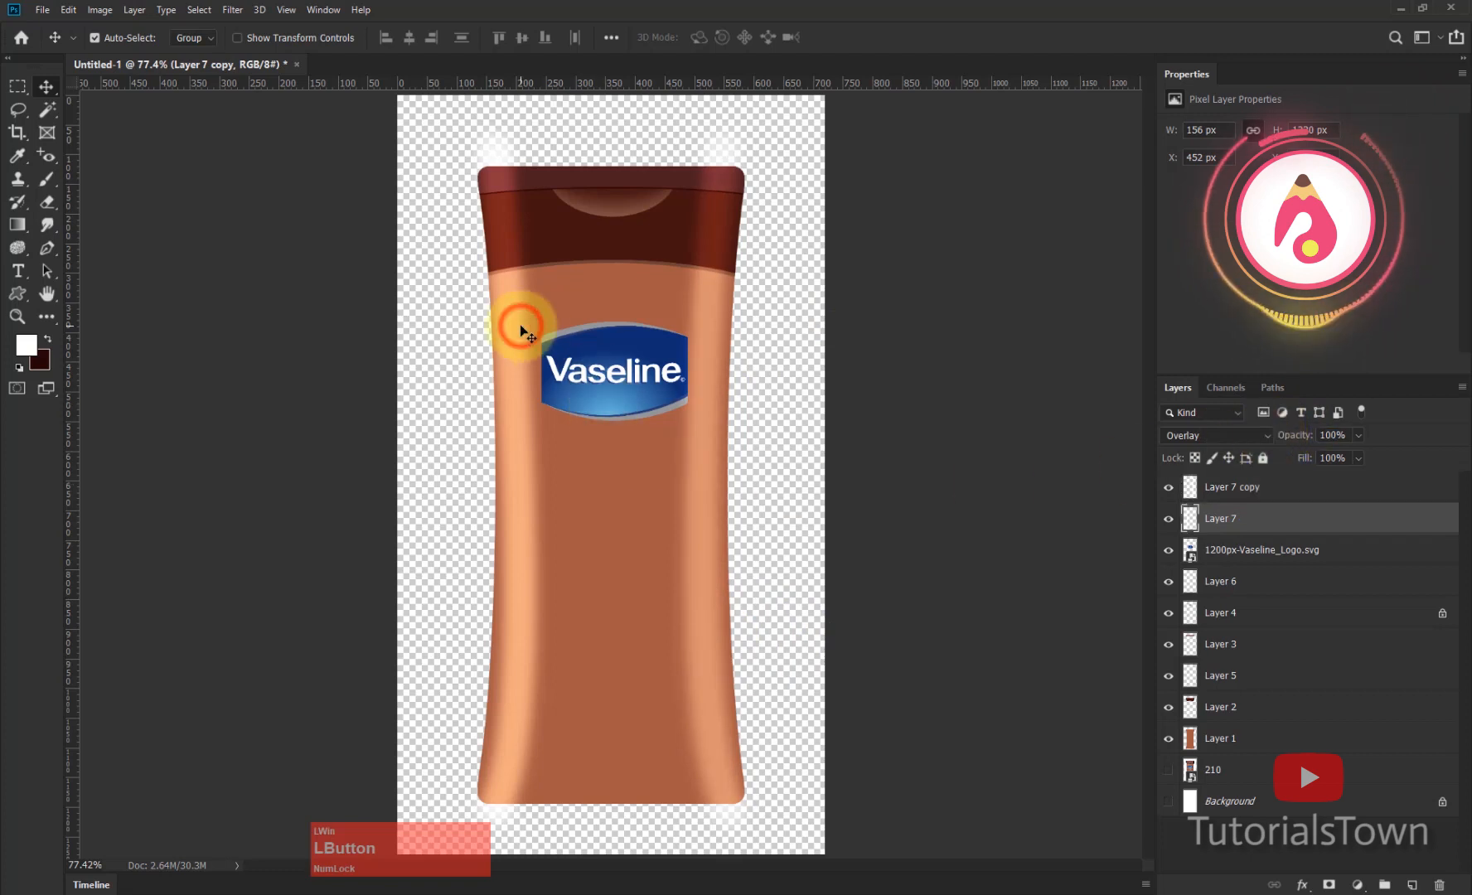
key(ctrl+t)
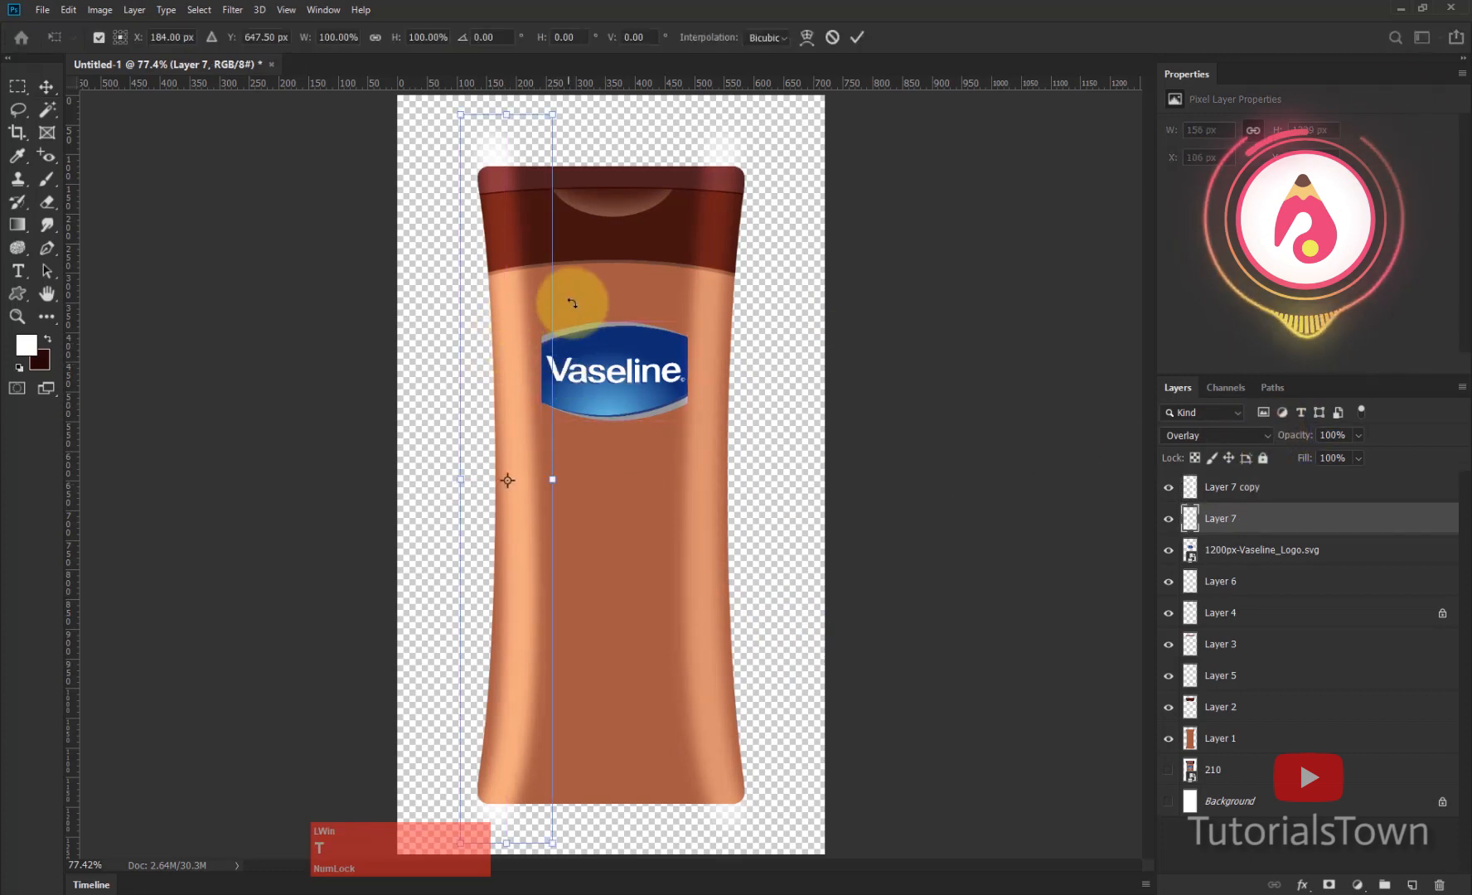
right_click(526, 277)
click(549, 373)
drag(506, 322, 515, 325)
drag(509, 686, 532, 609)
key(Return)
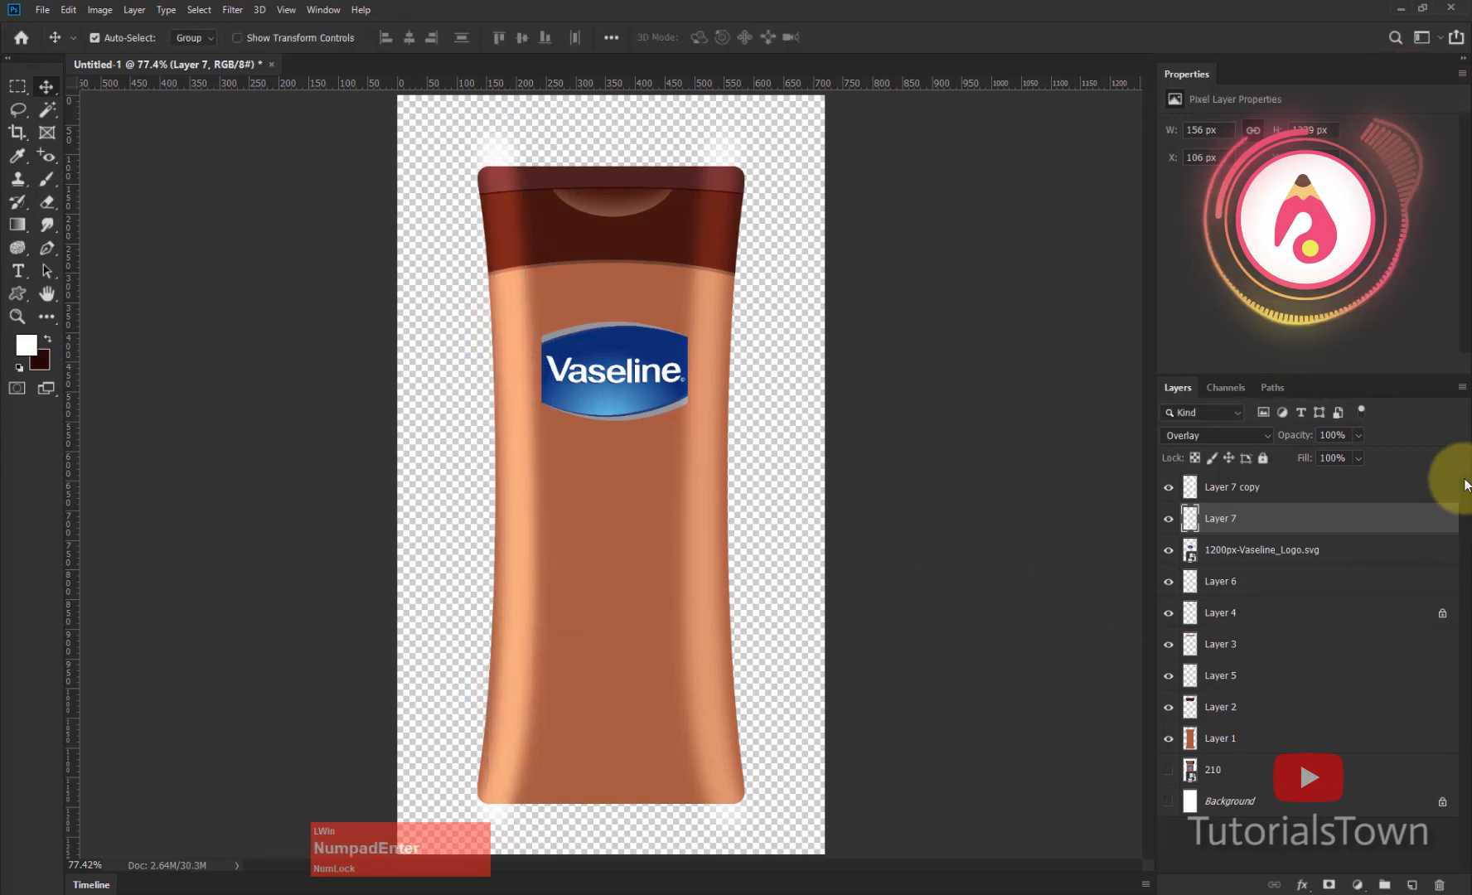
drag(1287, 440, 1271, 439)
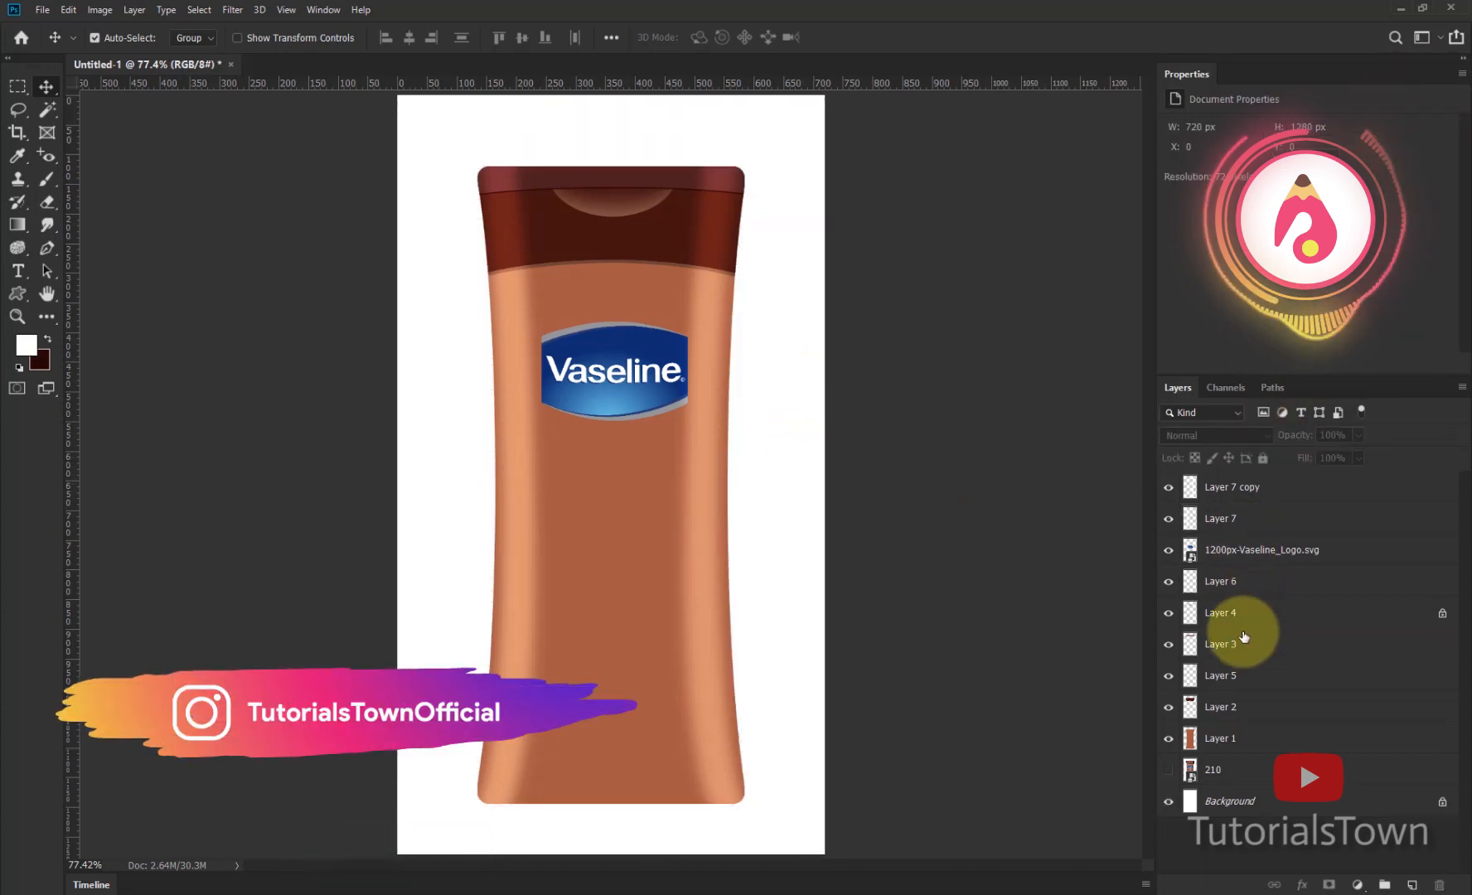
Step: Add a new layer directly above layer 210 and paint a soft black shadow along the bottle's base
click(1243, 769)
click(1411, 884)
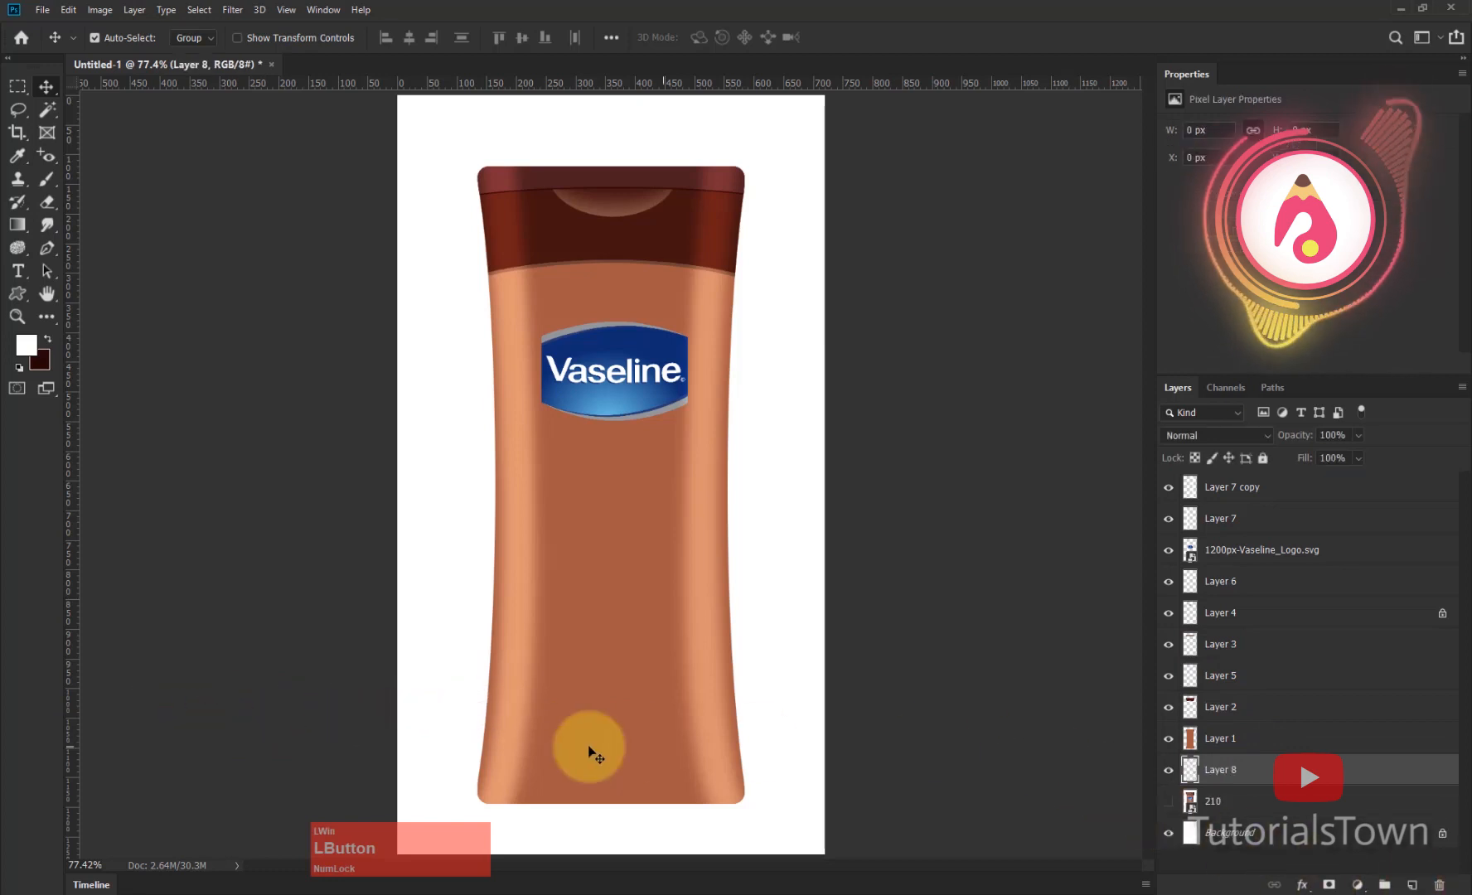
click(47, 179)
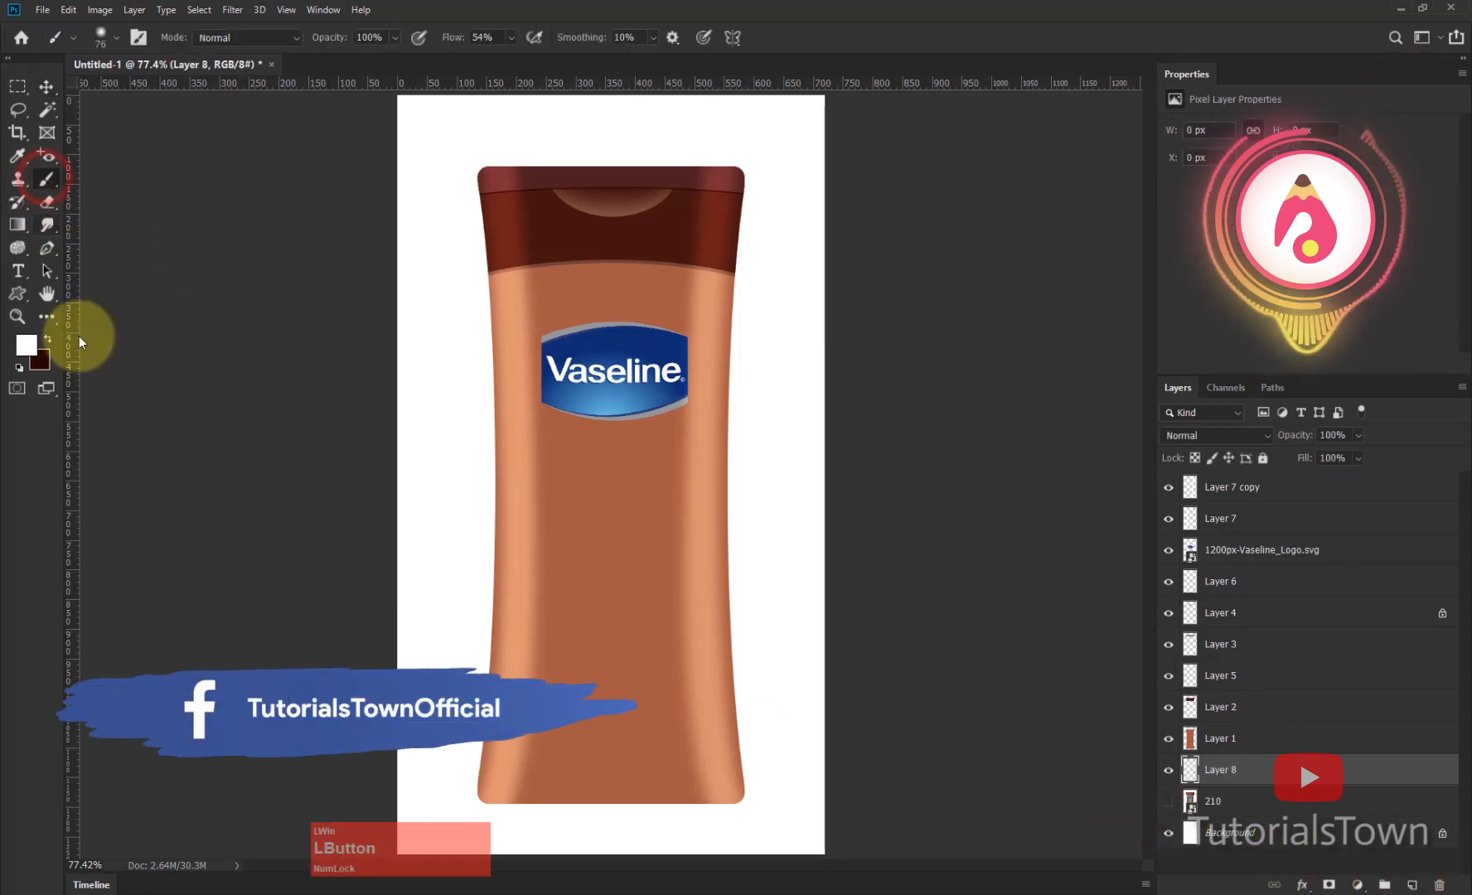
click(19, 367)
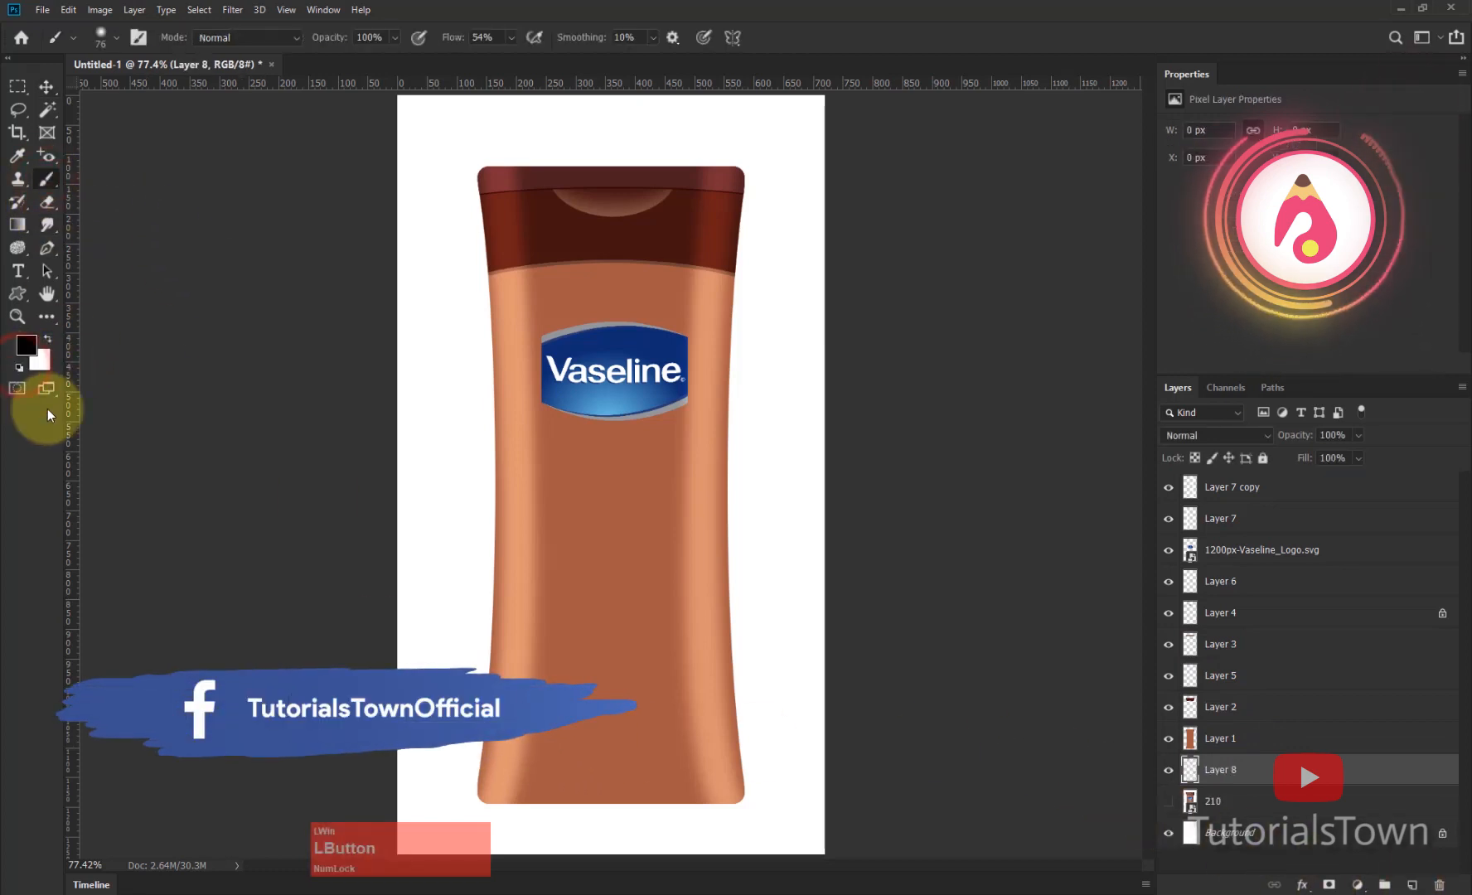
click(493, 794)
mouse_move(493, 794)
mouse_down()
mouse_move(739, 791)
mouse_move(486, 789)
mouse_move(733, 797)
mouse_move(619, 818)
mouse_move(670, 783)
mouse_up()
Step: Move the painted shadow on Layer 8 slightly down below the bottle's base
click(45, 87)
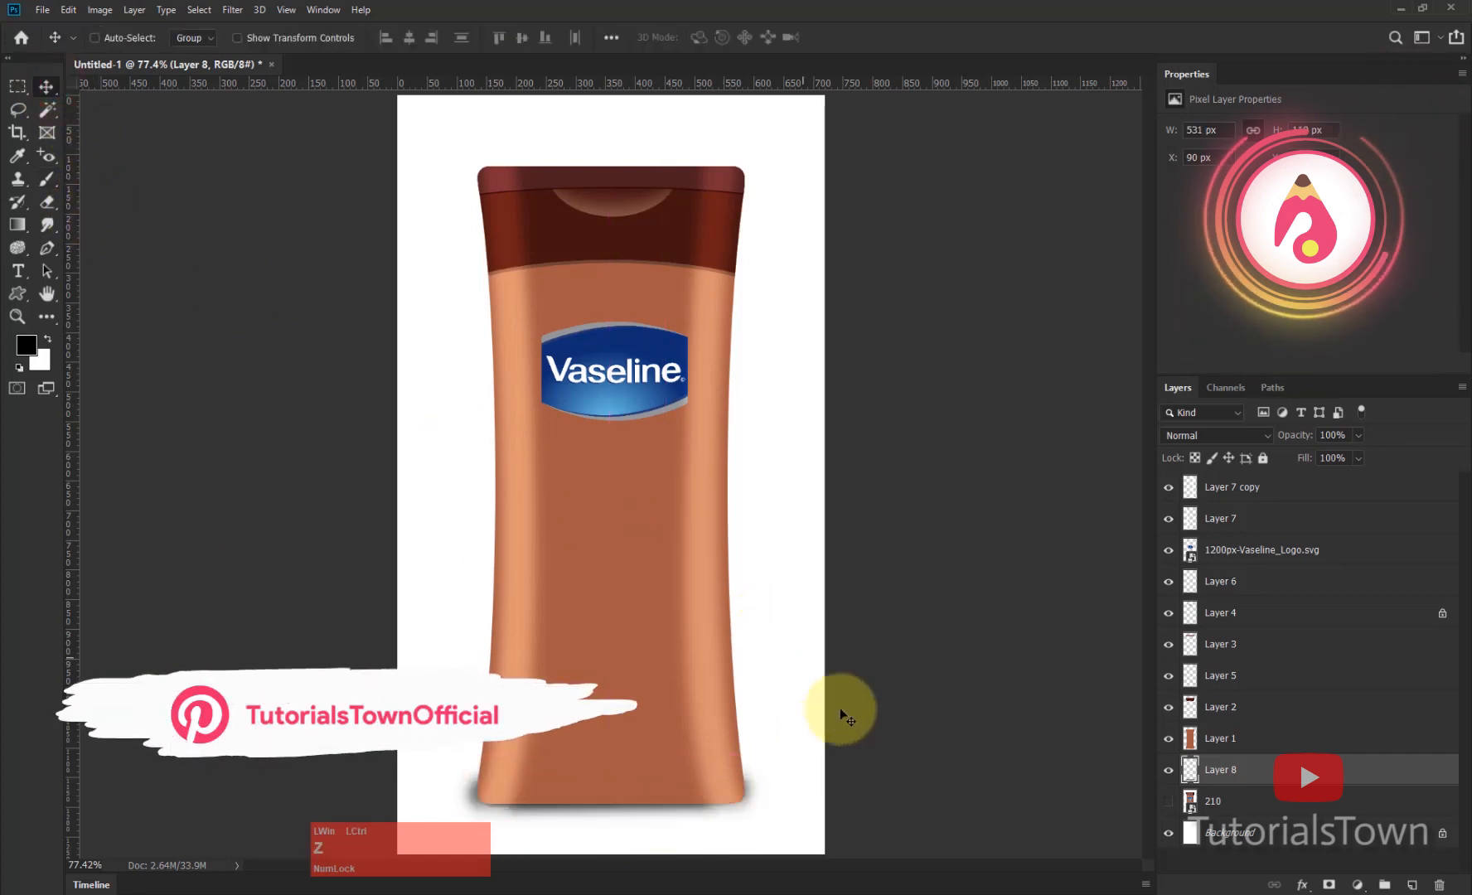
click(688, 820)
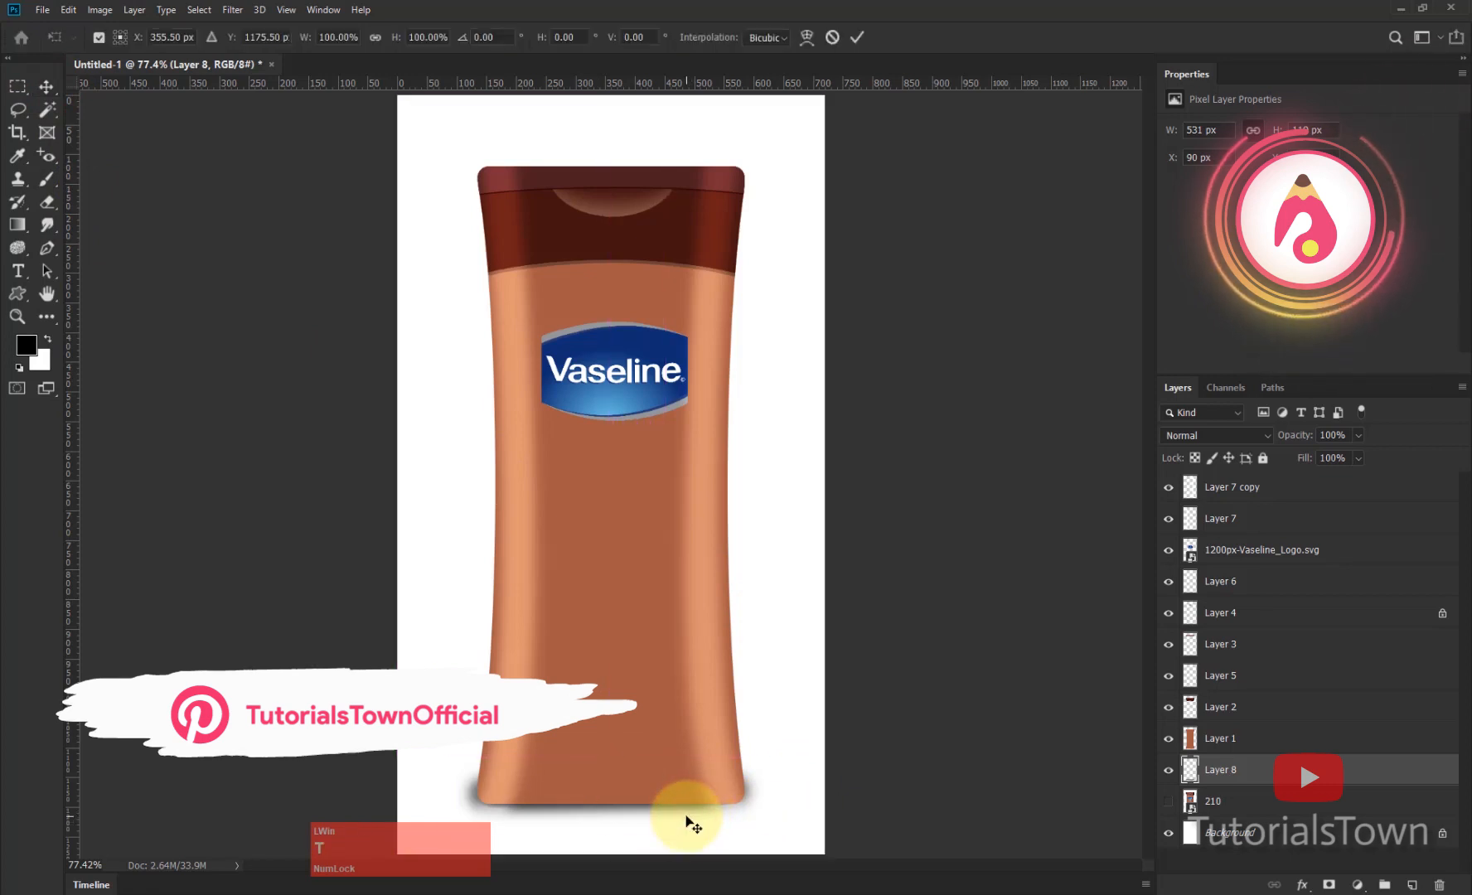
key(ctrl+t)
drag(685, 820, 686, 825)
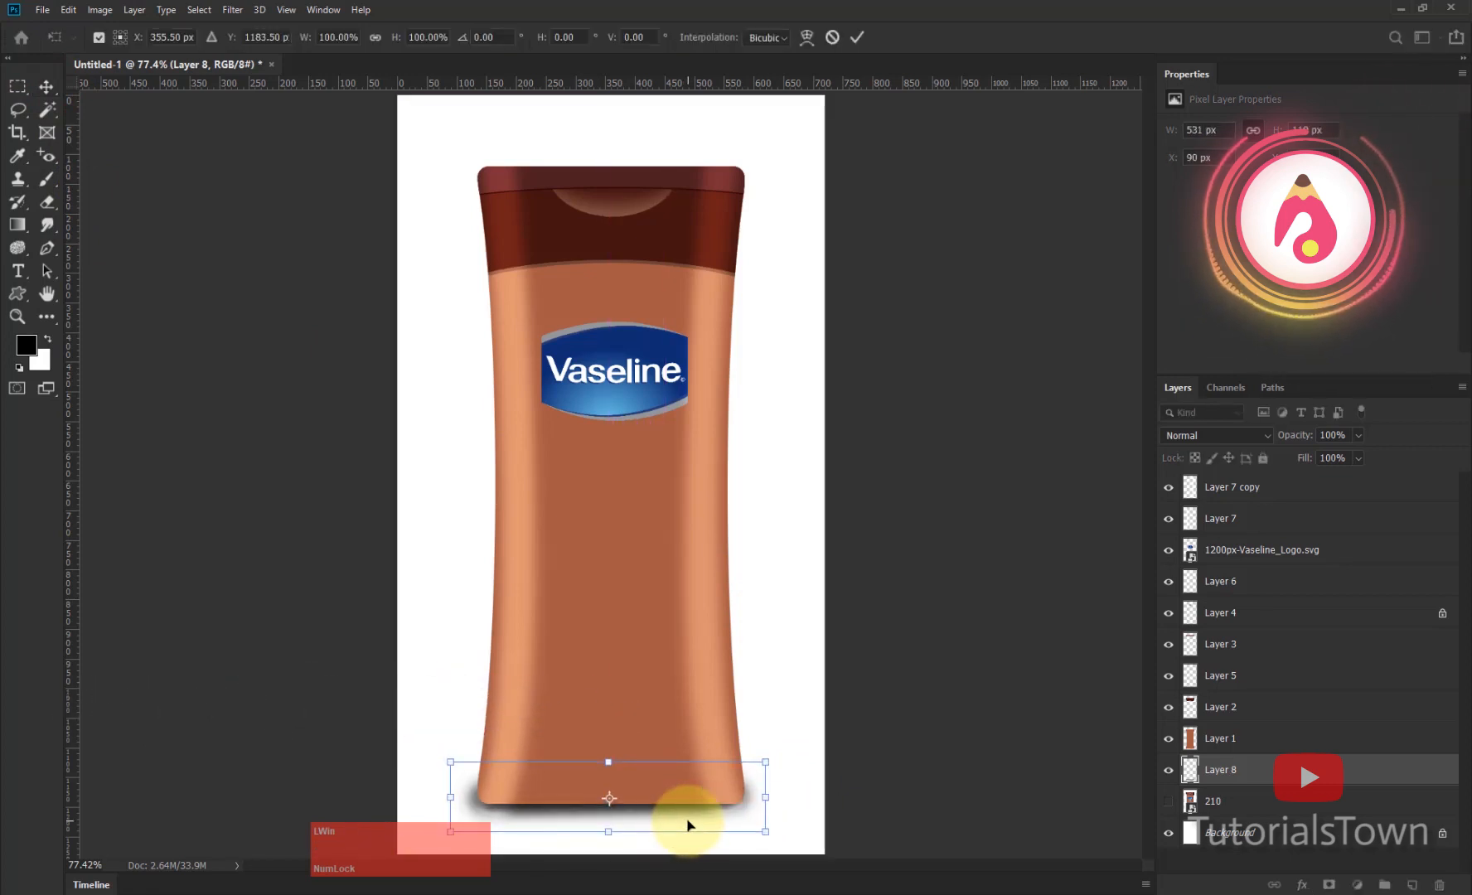
key(KP_Enter)
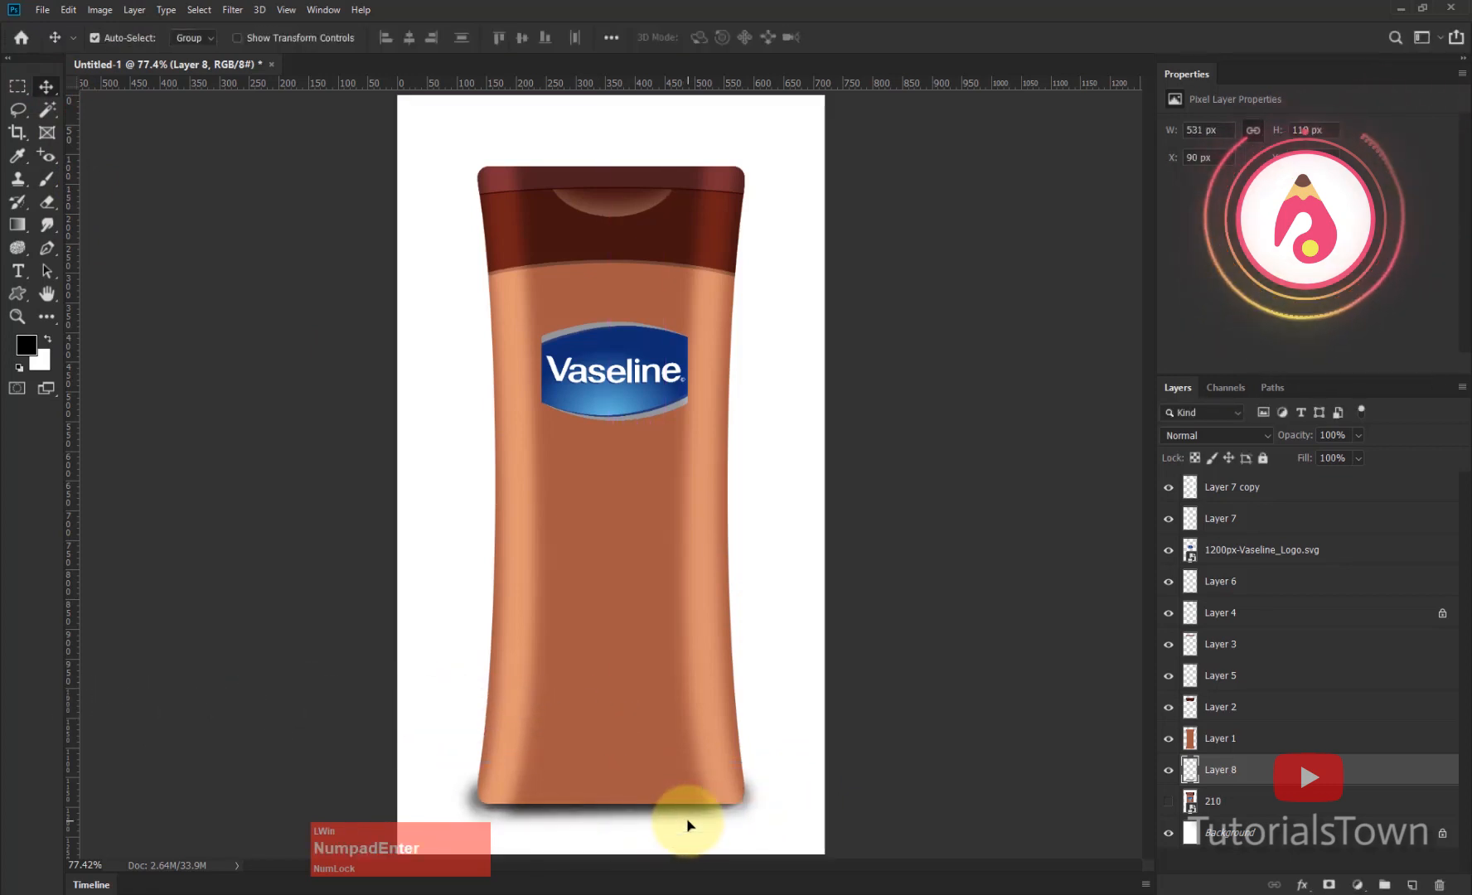
Step: Soften the base shadow on Layer 8 with a Gaussian Blur
click(235, 11)
mouse_move(276, 182)
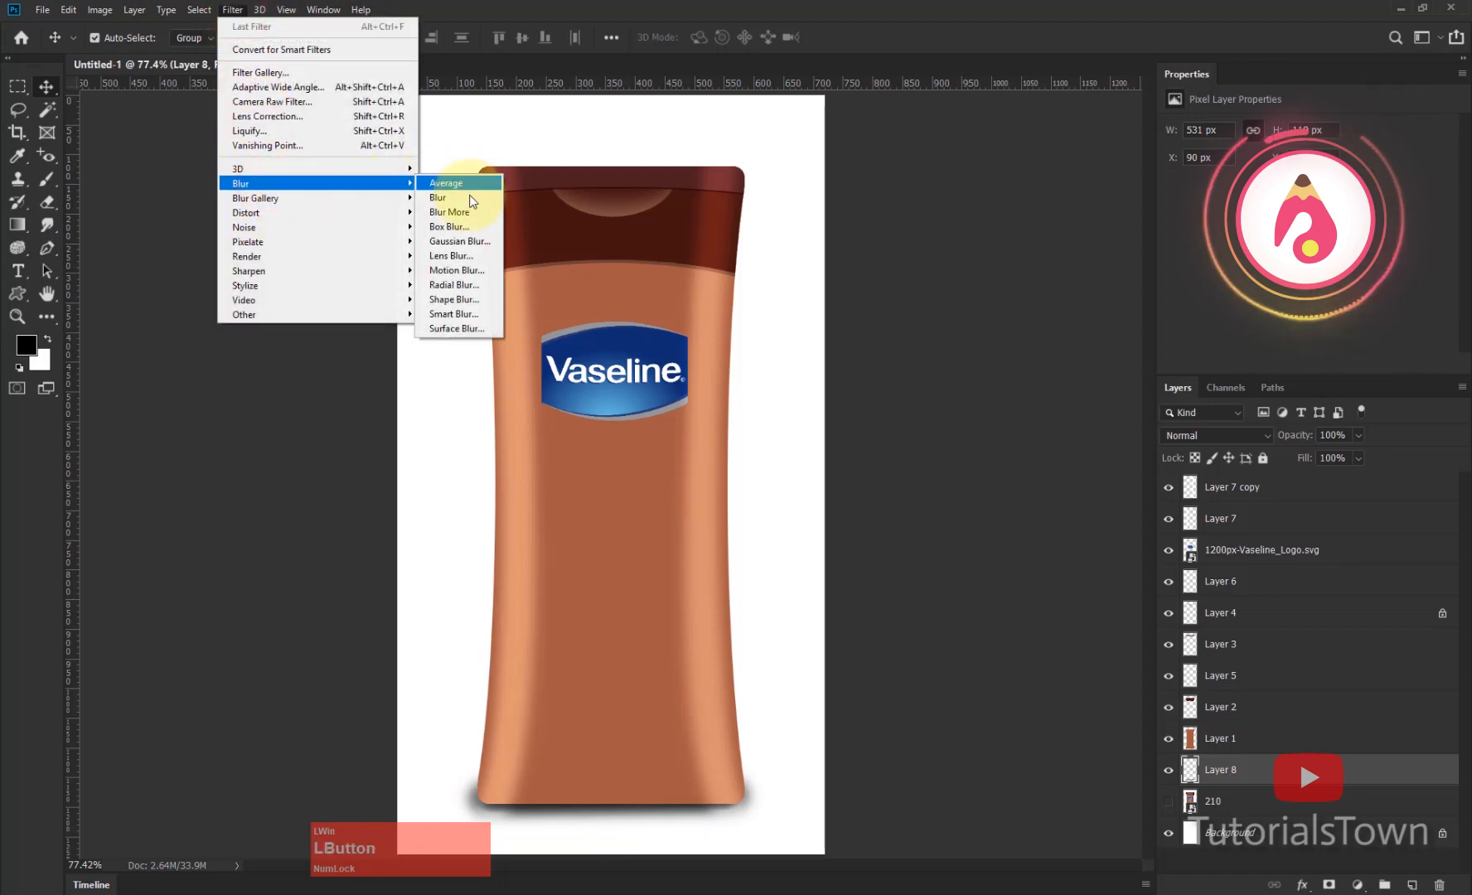
click(454, 240)
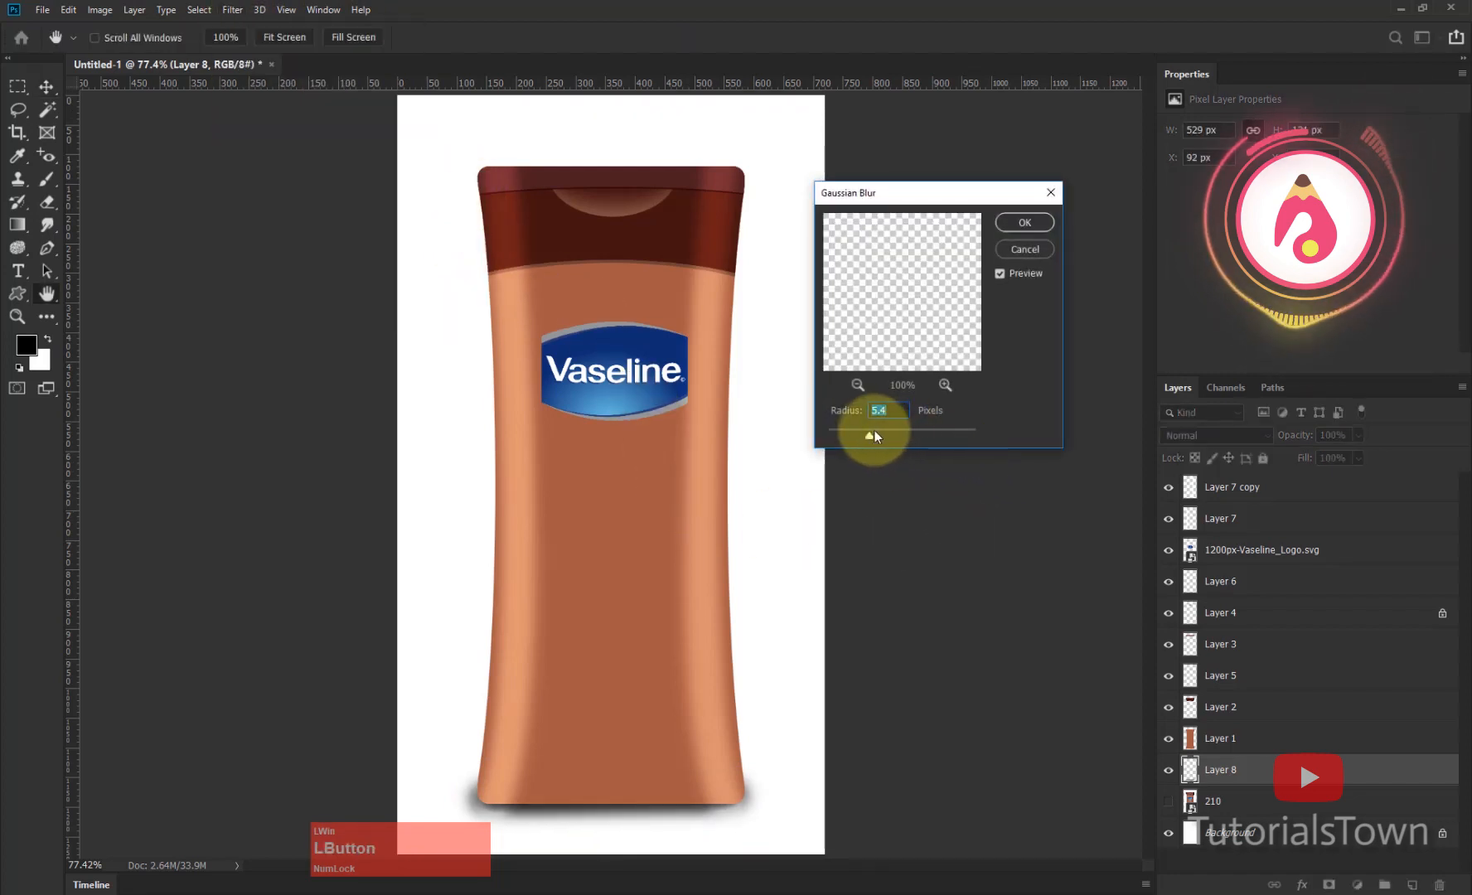
mouse_move(881, 434)
mouse_down()
mouse_move(909, 436)
mouse_move(889, 434)
mouse_up()
click(1024, 223)
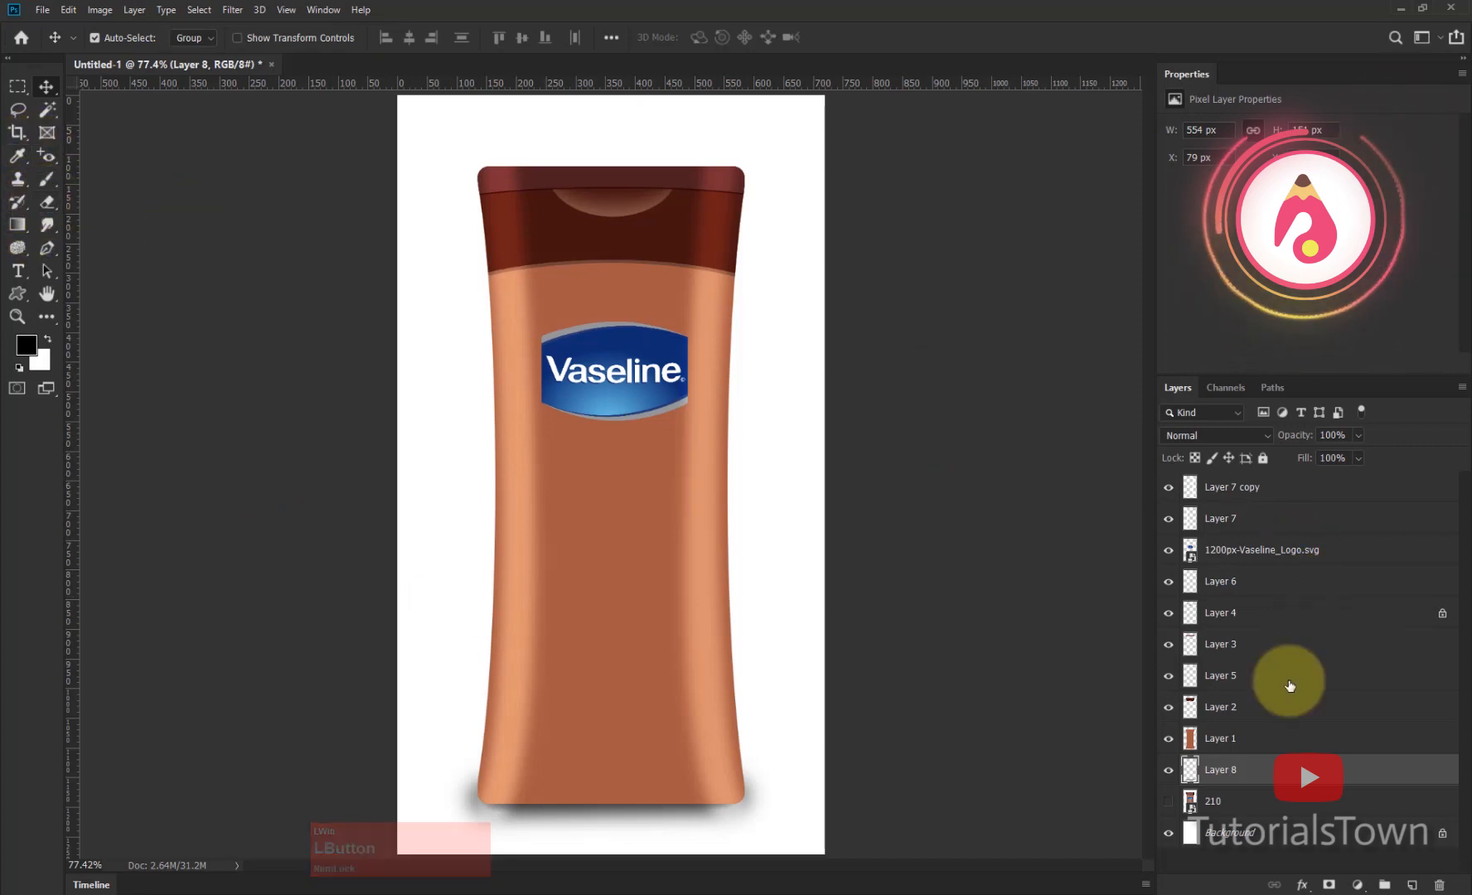
Step: Add a layer mask to Layer 8 and brush away the excess shadow around the bottle's lower corners
click(1235, 770)
click(1329, 885)
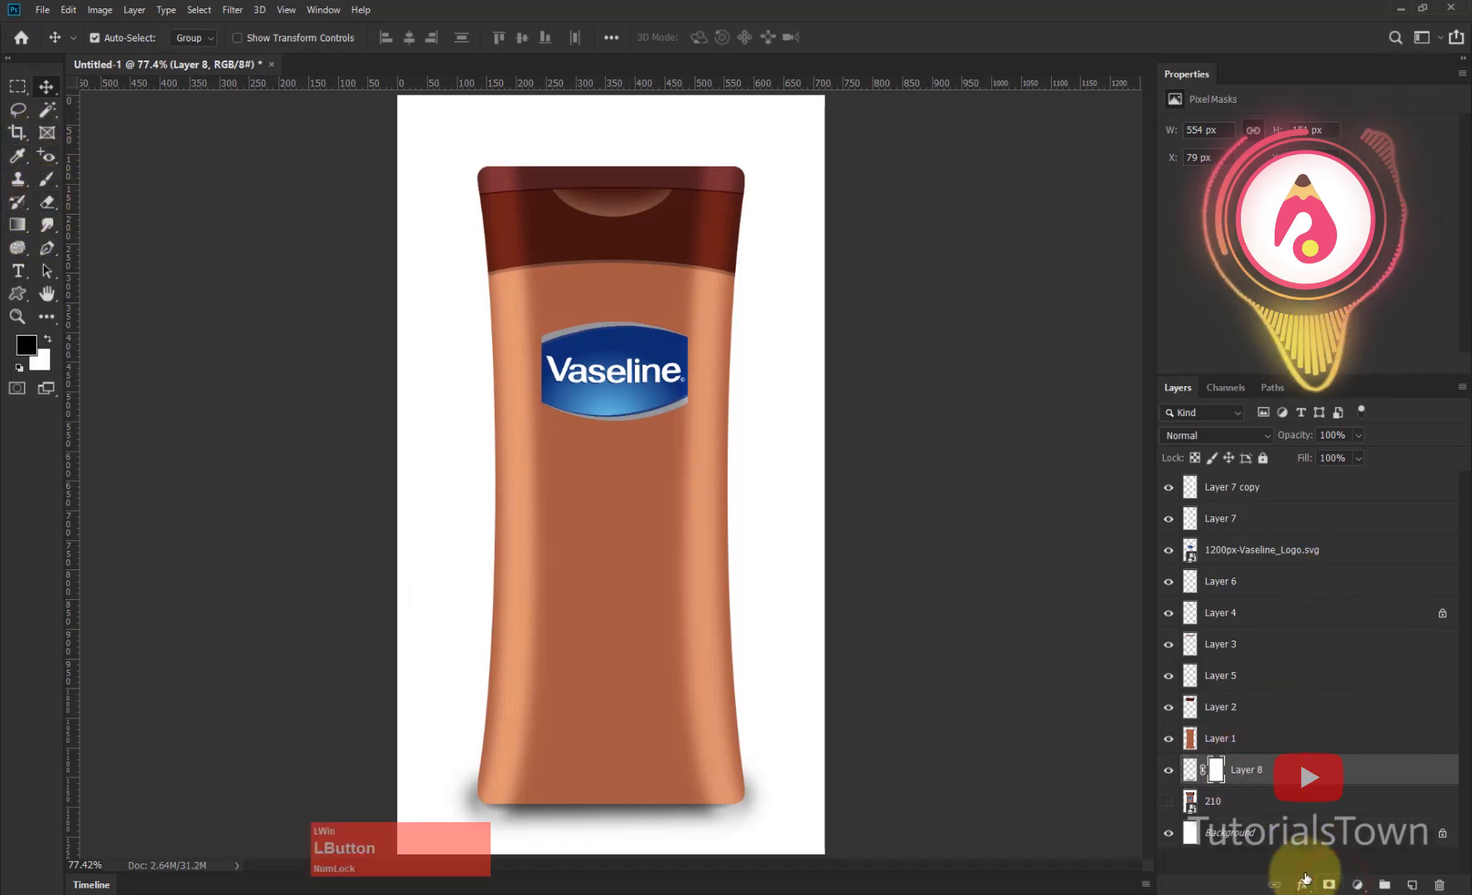
key(x)
click(46, 179)
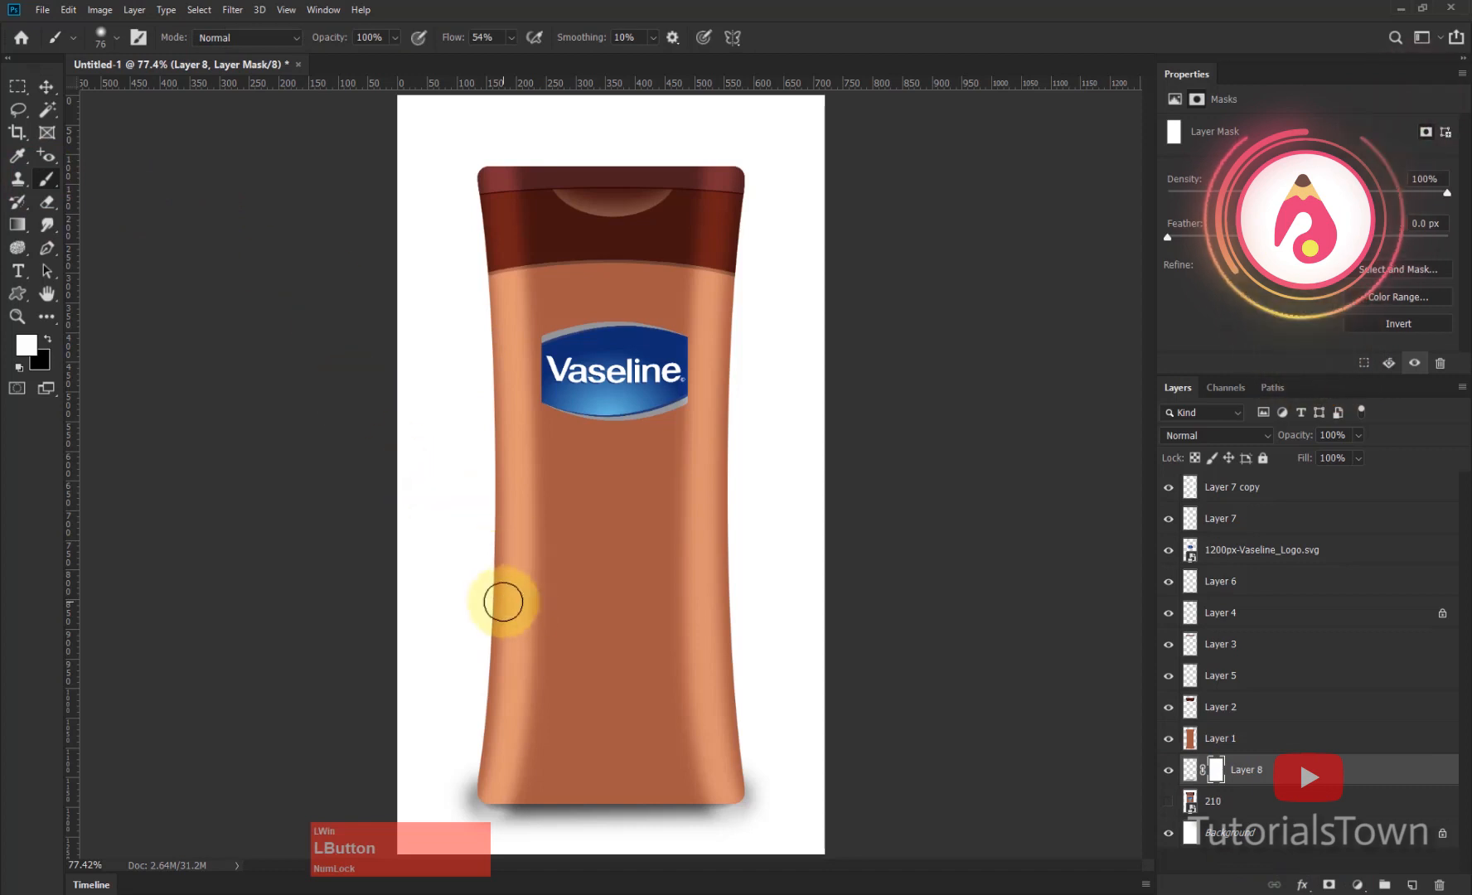
drag(486, 775, 507, 773)
mouse_move(489, 757)
mouse_down()
mouse_move(512, 737)
mouse_move(458, 770)
mouse_move(755, 731)
mouse_move(776, 762)
mouse_move(704, 826)
mouse_move(729, 835)
mouse_move(488, 831)
mouse_move(678, 826)
mouse_move(534, 848)
mouse_move(482, 800)
mouse_move(710, 790)
mouse_move(754, 840)
mouse_move(672, 860)
mouse_move(741, 851)
mouse_move(683, 851)
mouse_move(755, 843)
mouse_move(640, 856)
mouse_move(581, 853)
mouse_move(669, 849)
mouse_move(476, 844)
mouse_move(762, 840)
mouse_move(451, 845)
mouse_move(453, 818)
mouse_move(705, 789)
mouse_up()
key(x)
key(x)
key(bracketleft)
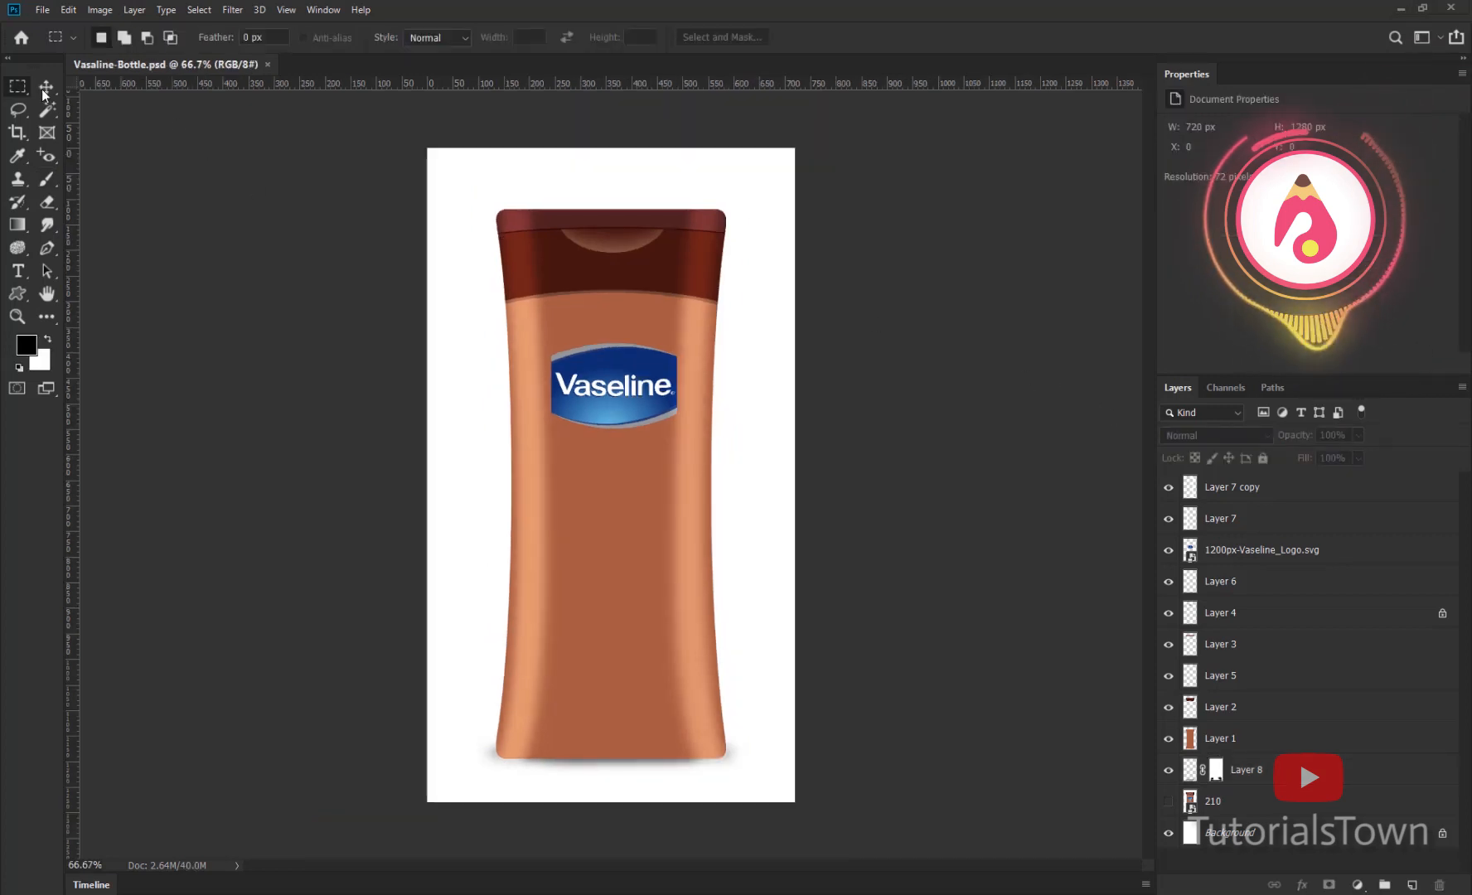
Step: Group all layers from Layer 7 copy down to Layer 8 into a new group named Vas-Bottle
click(377, 306)
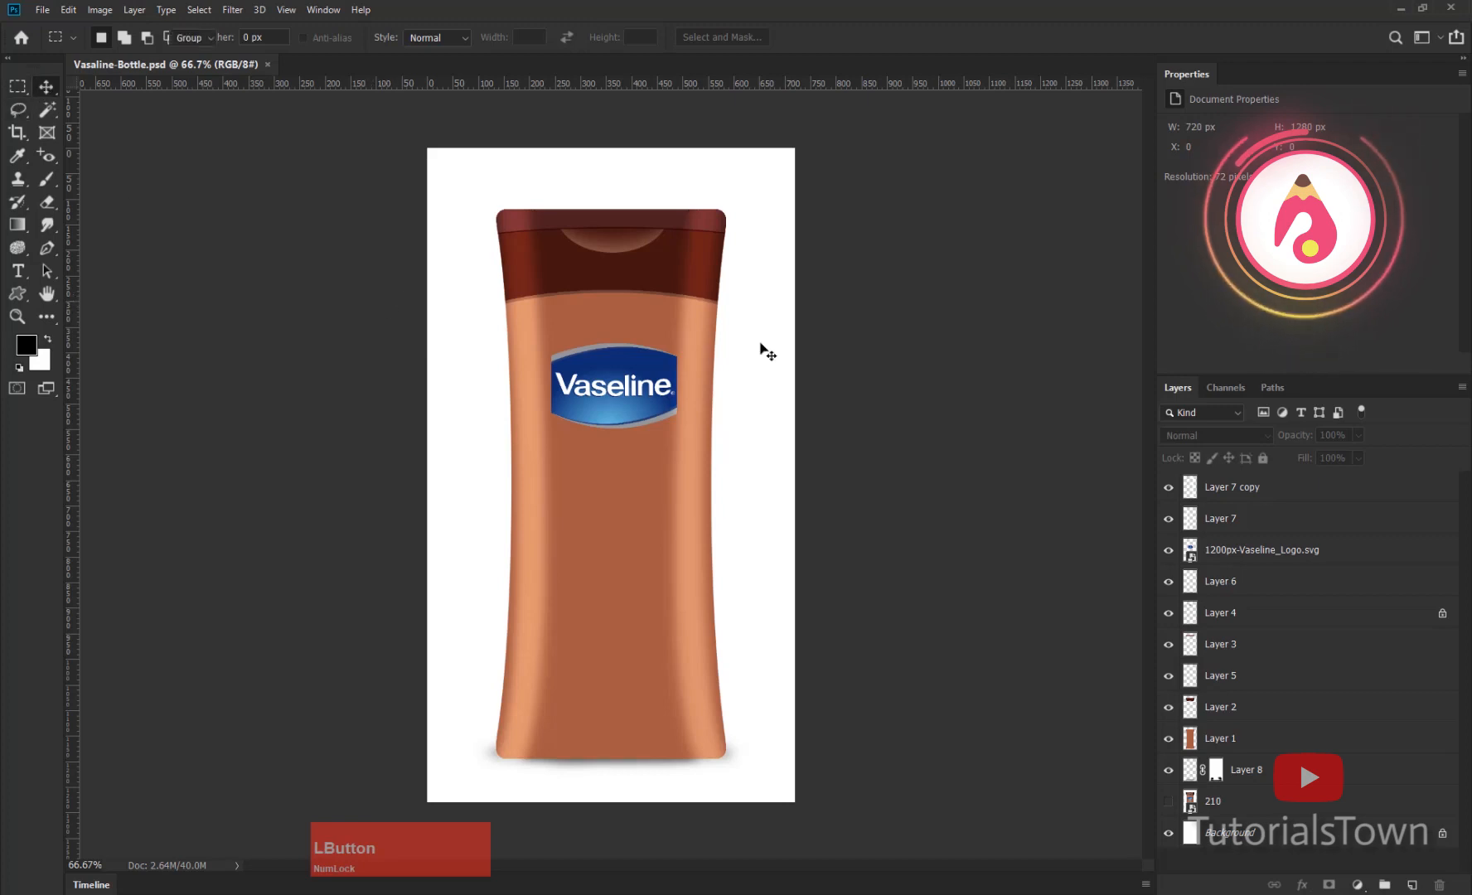
key(v)
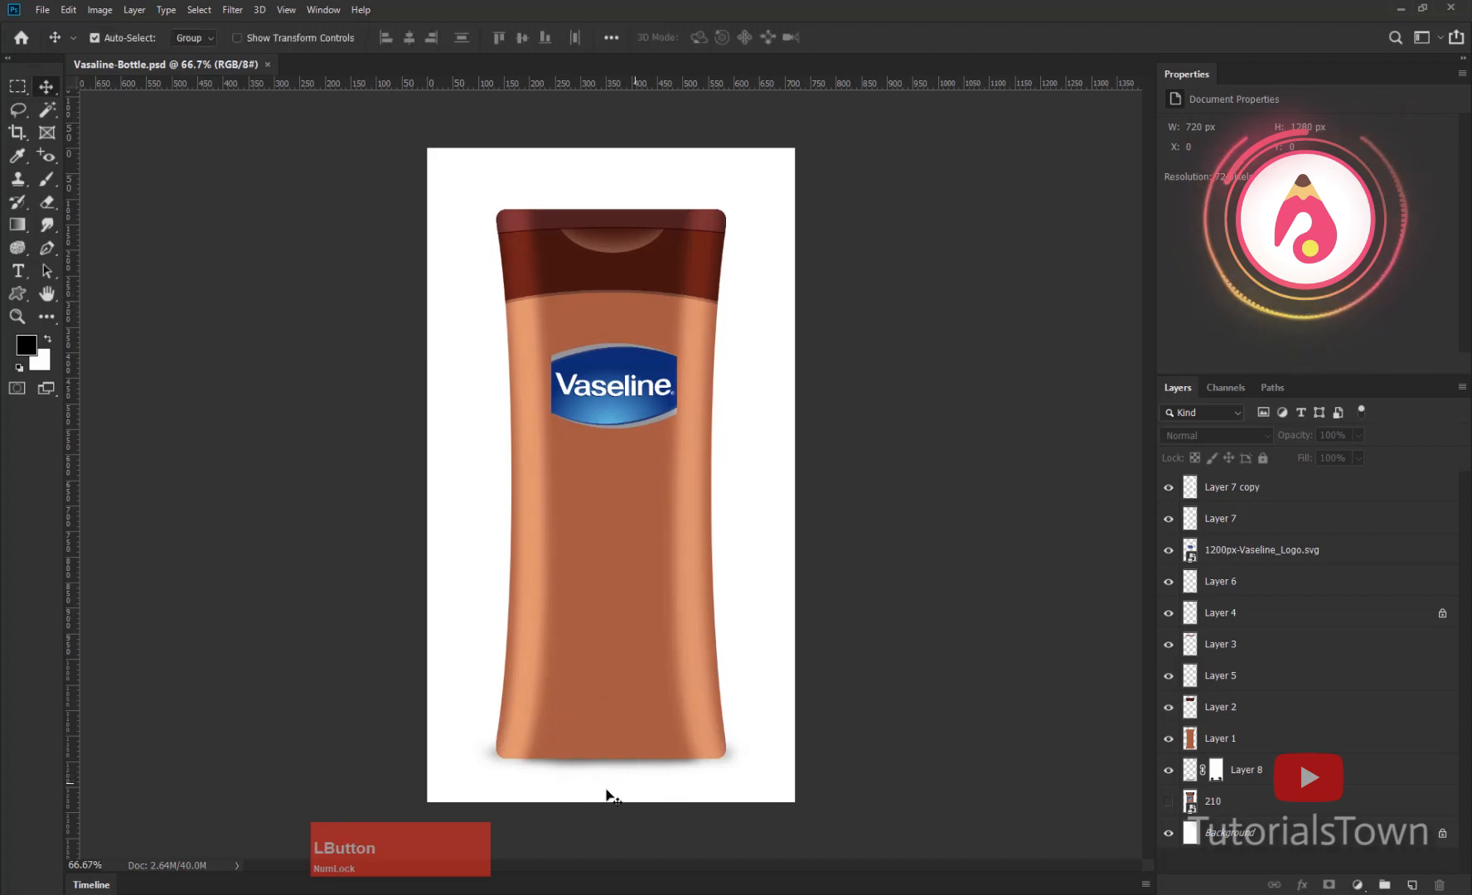
click(1240, 494)
shift+click(1234, 769)
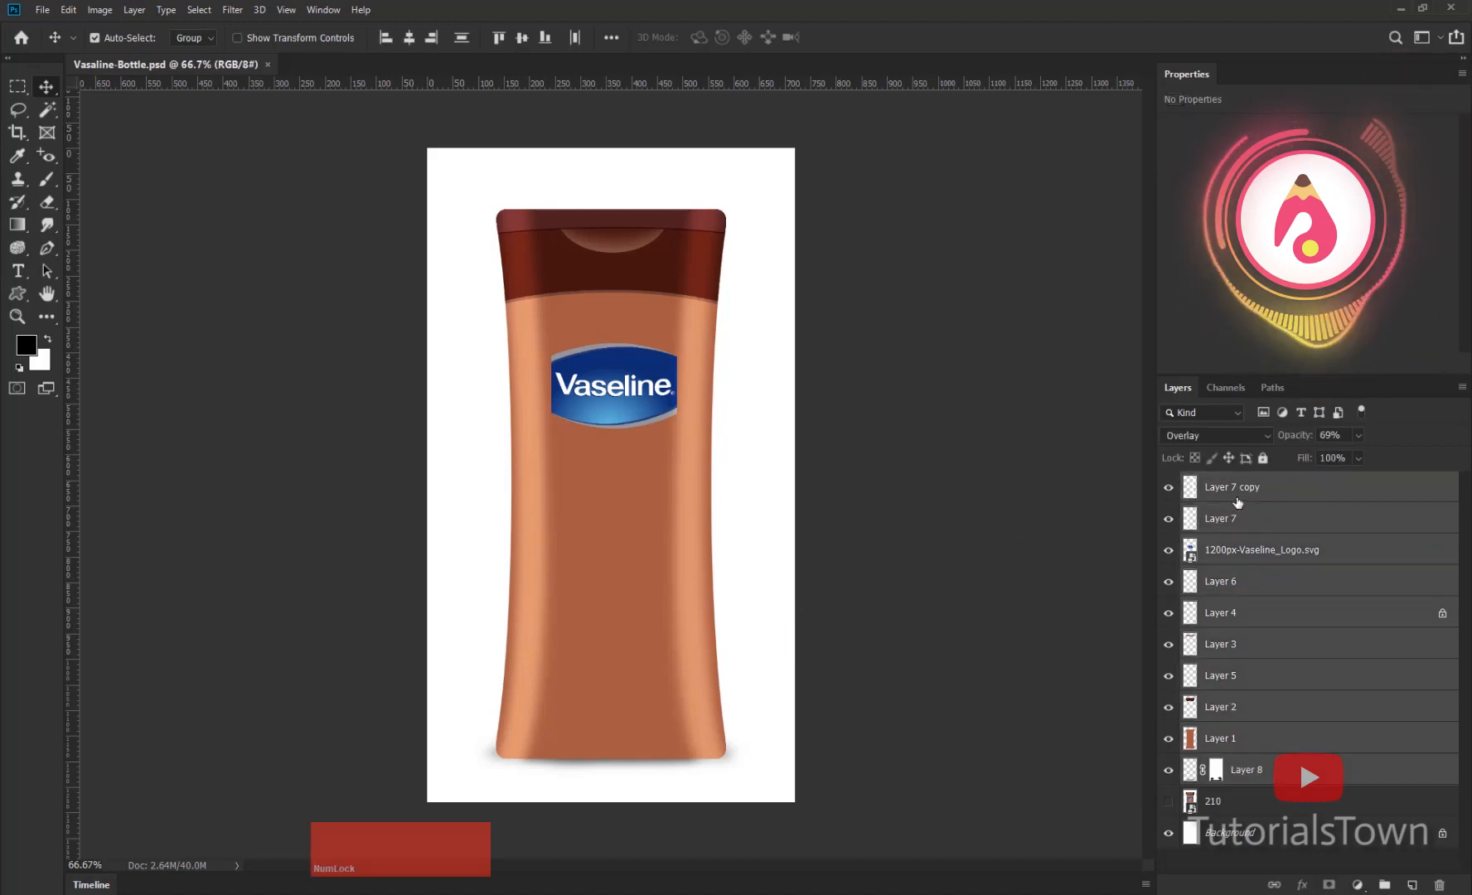
click(1236, 497)
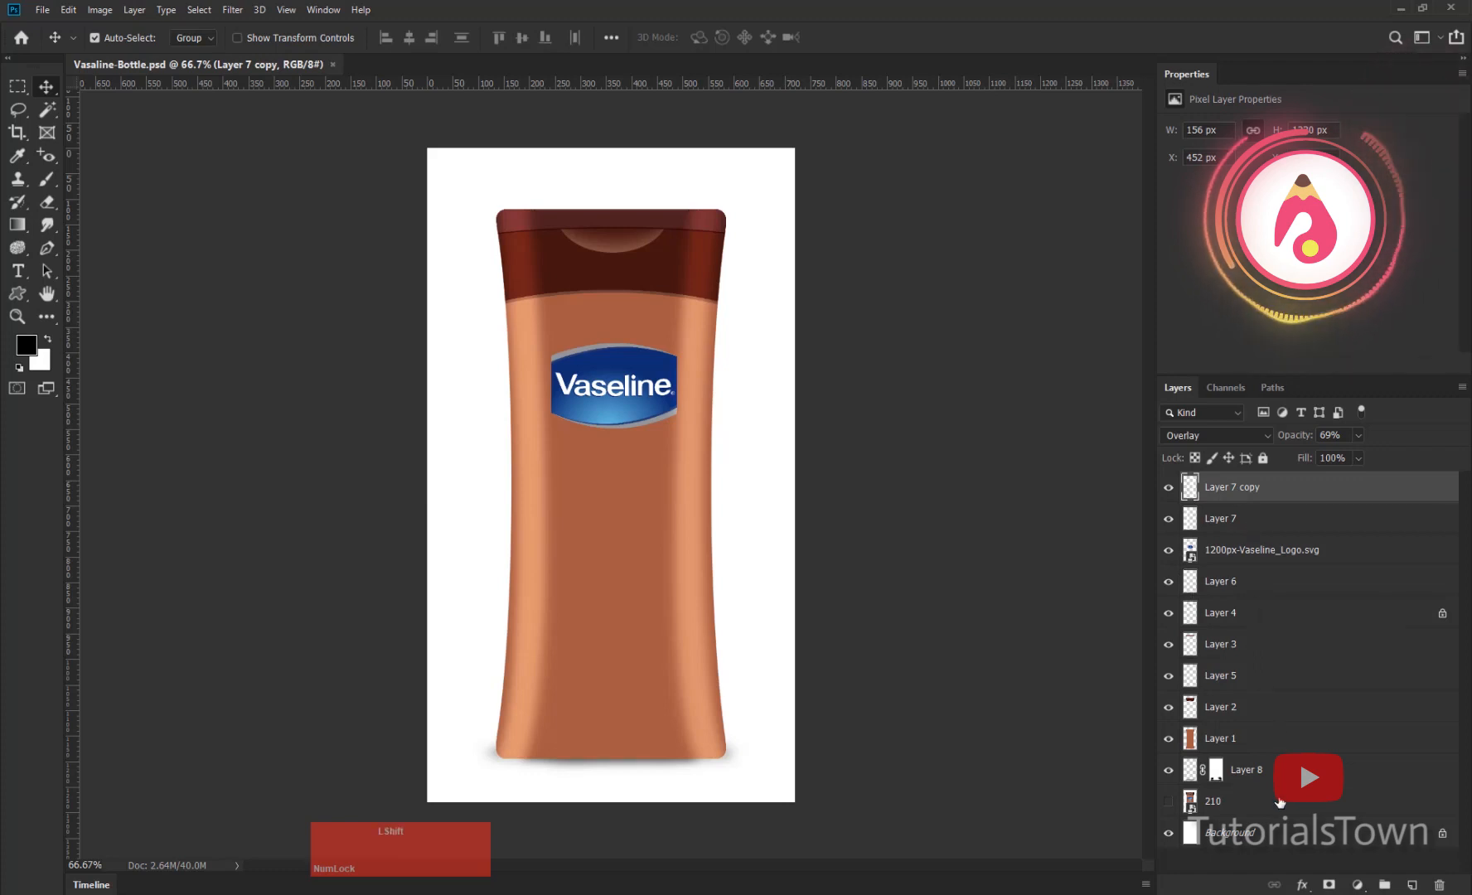
shift+click(1247, 771)
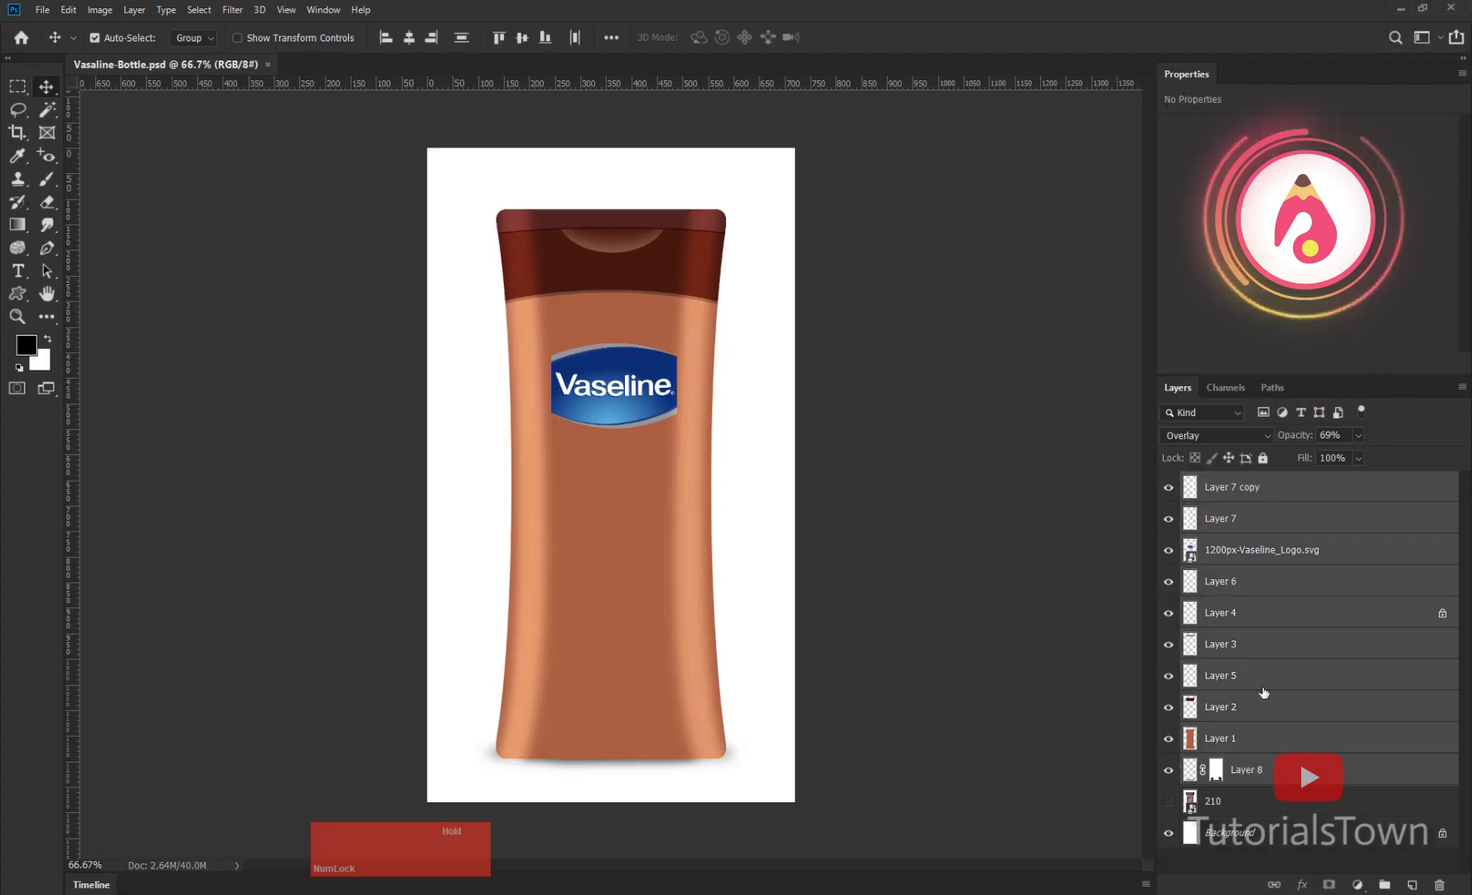
click(1246, 498)
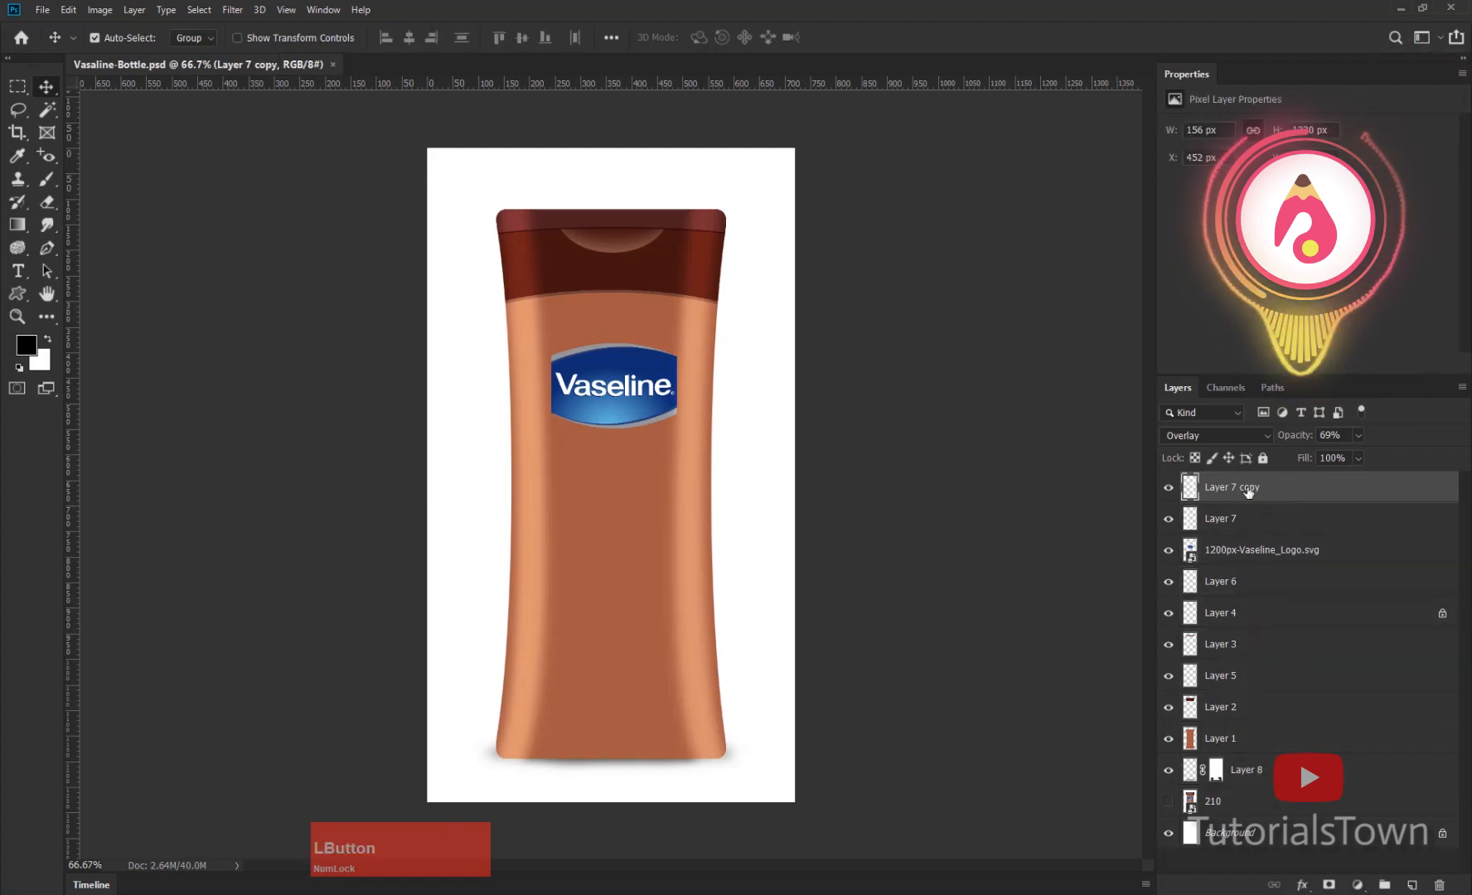
shift+click(1265, 775)
right_click(1247, 534)
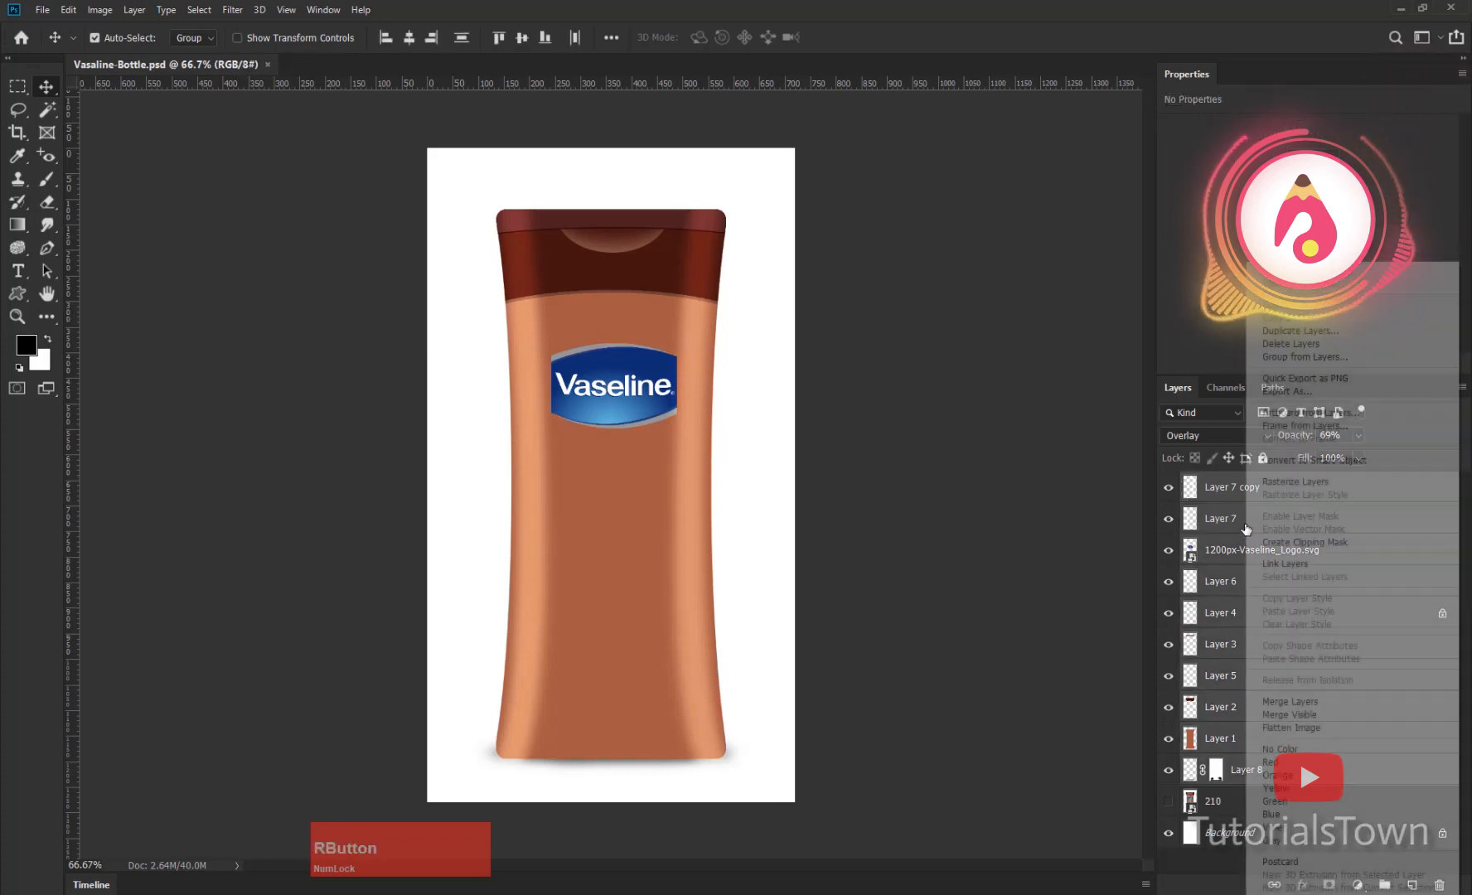
click(1299, 357)
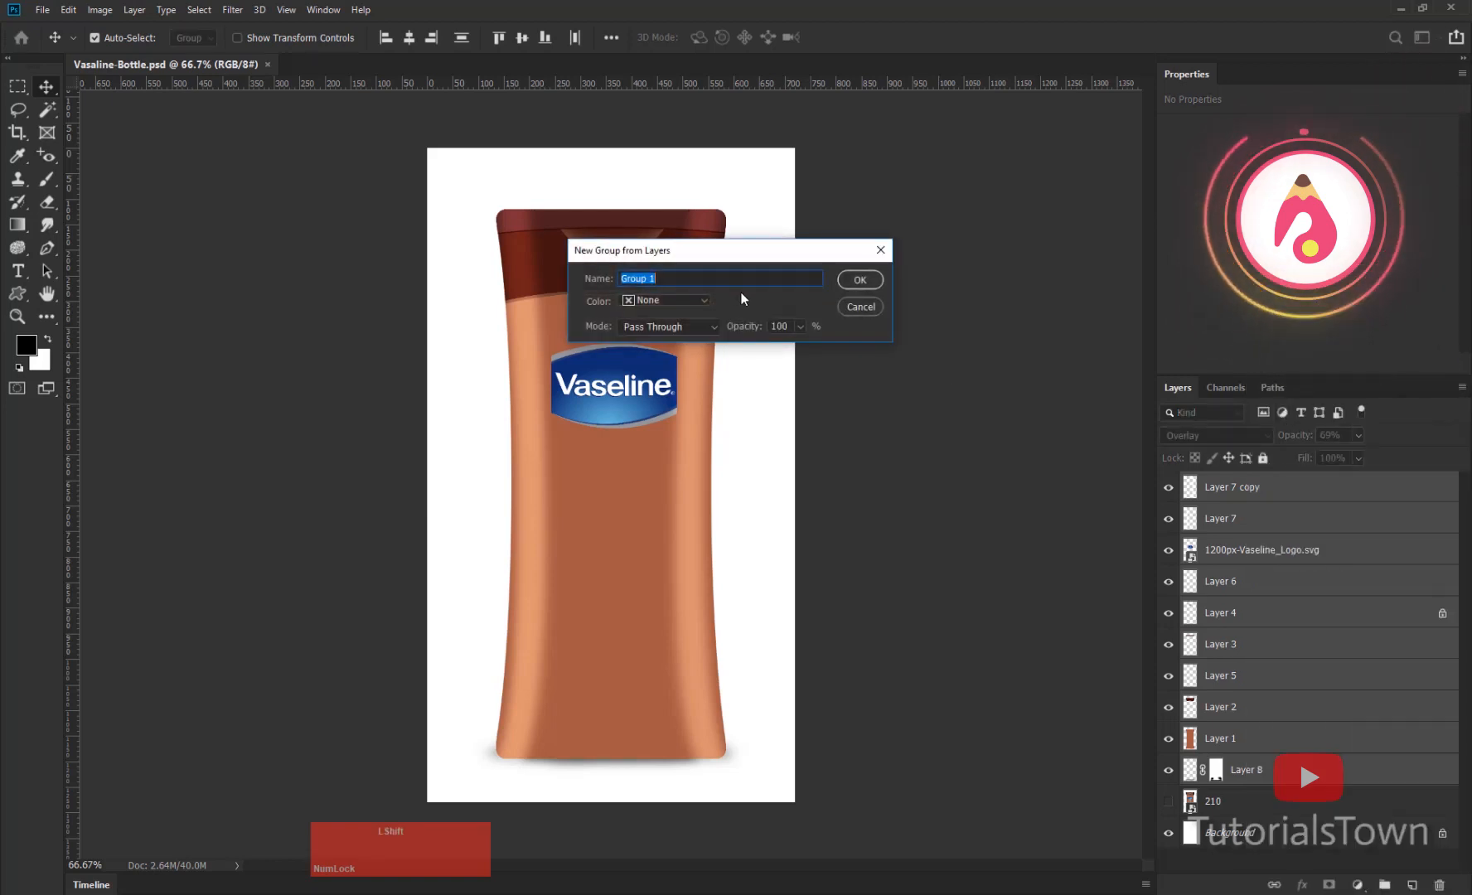
text(Vas-Bottle)
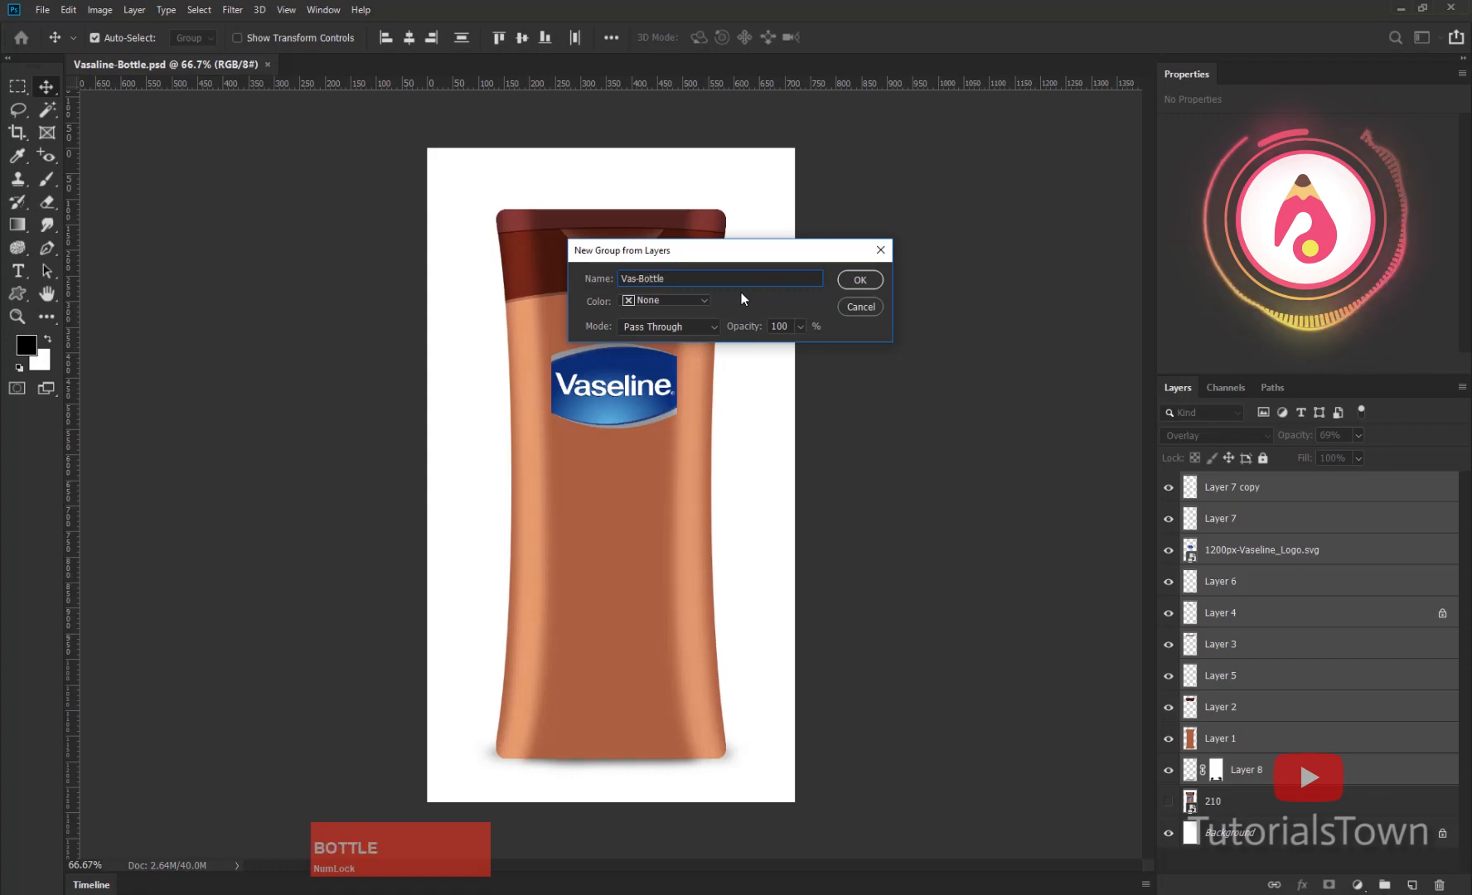
key(Return)
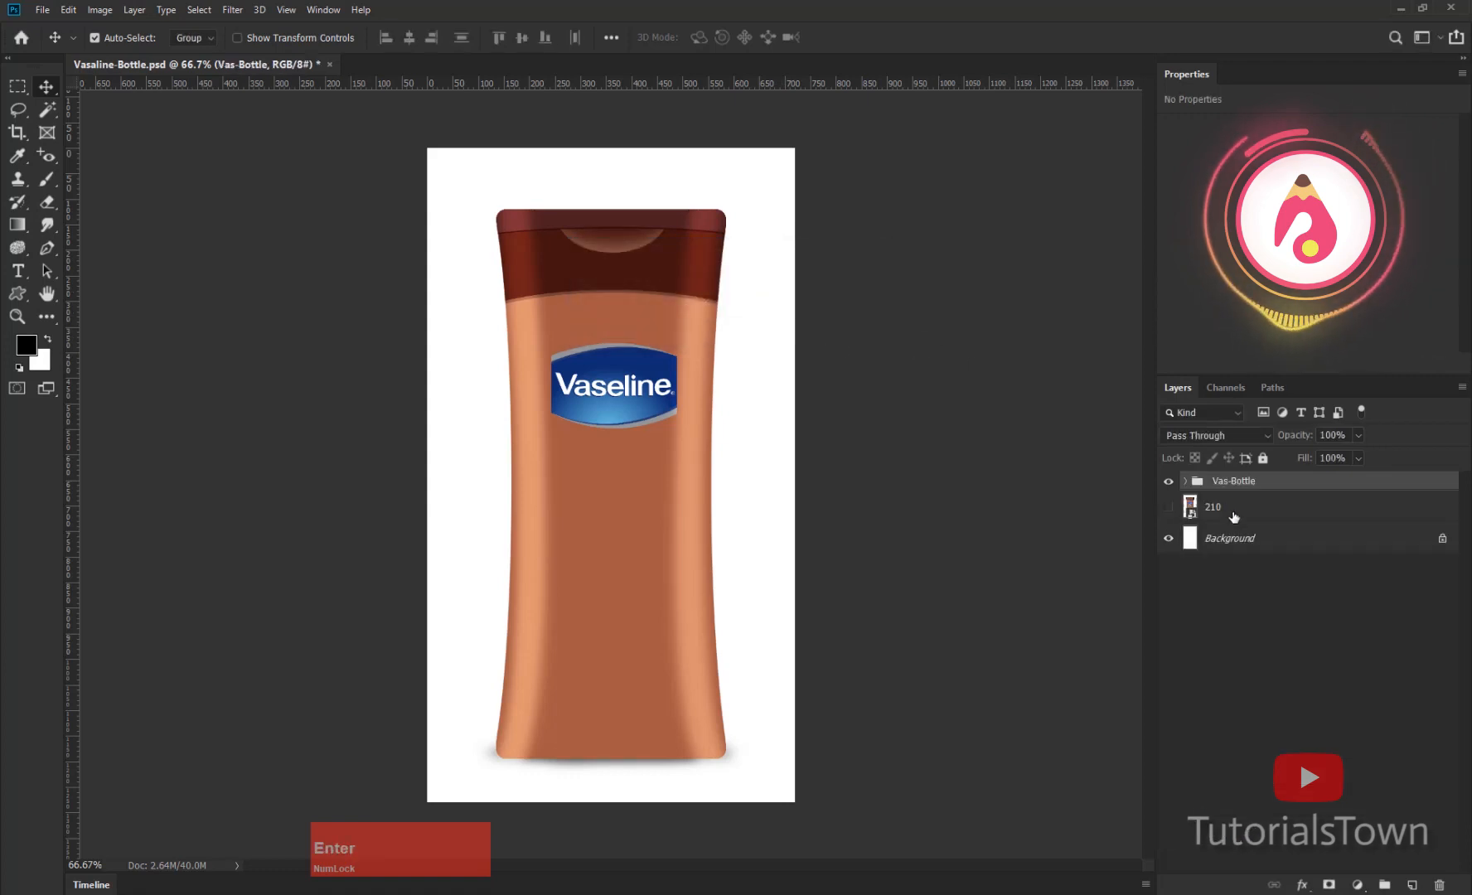
Step: Assign the Red color label to the Vas-Bottle group
right_click(1168, 481)
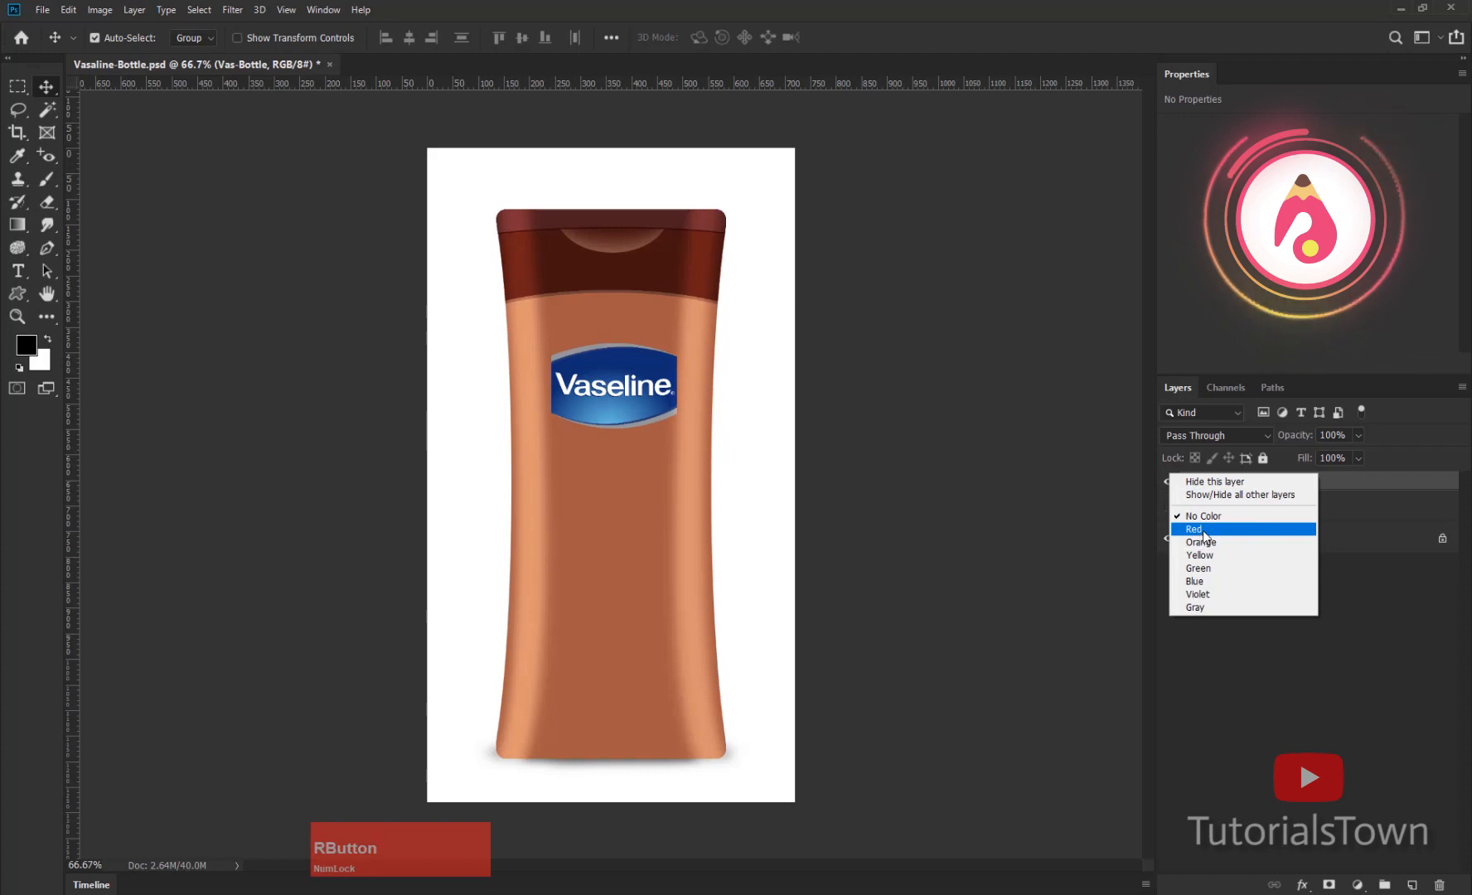
click(1199, 533)
click(1294, 635)
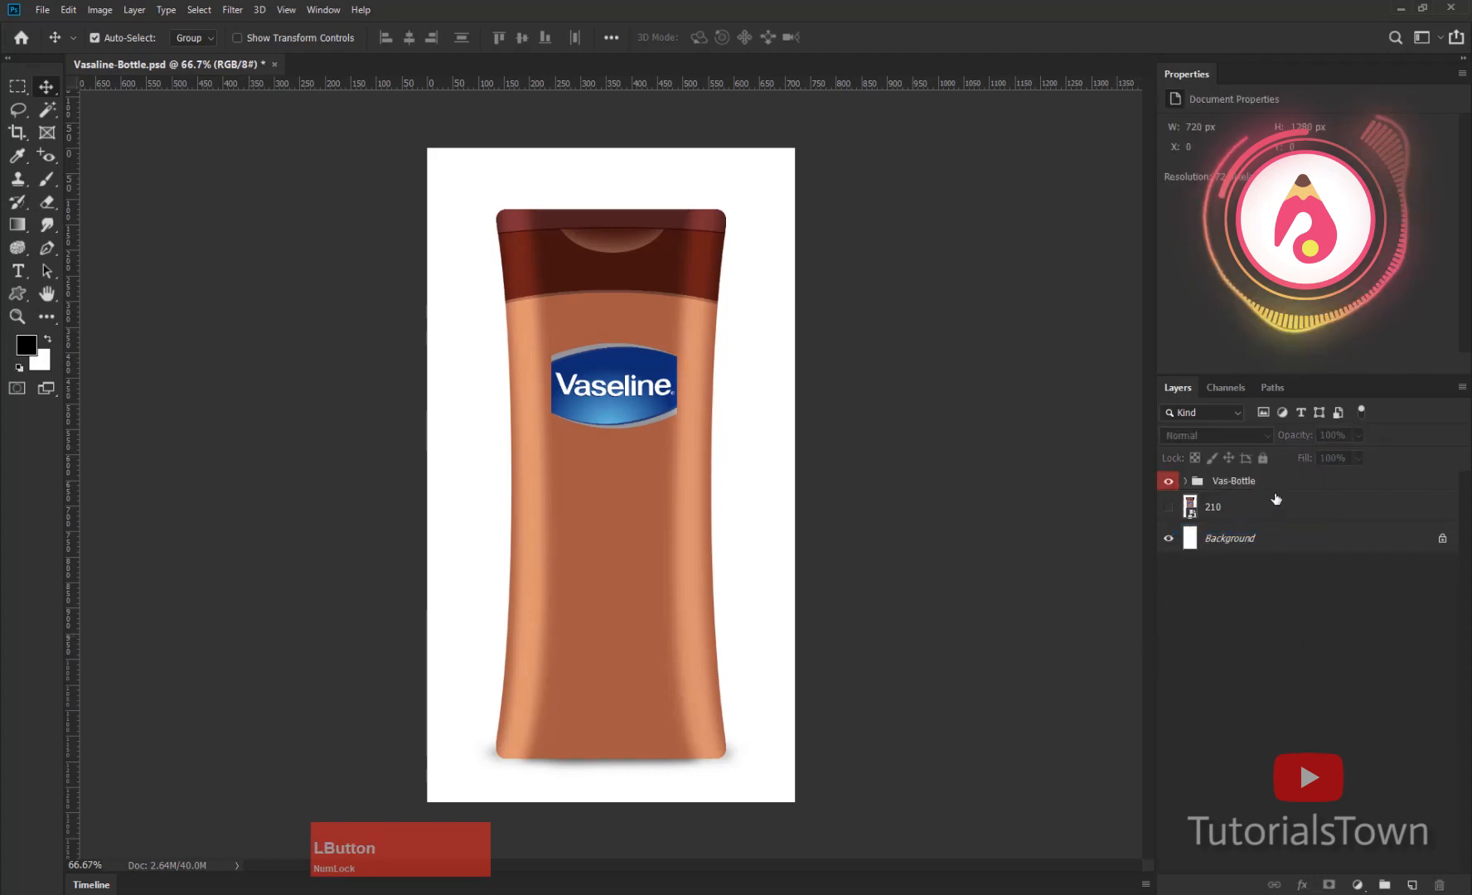
Step: Duplicate the Vas-Bottle group within the same document under the name Vas-Bottle-ref
click(1263, 483)
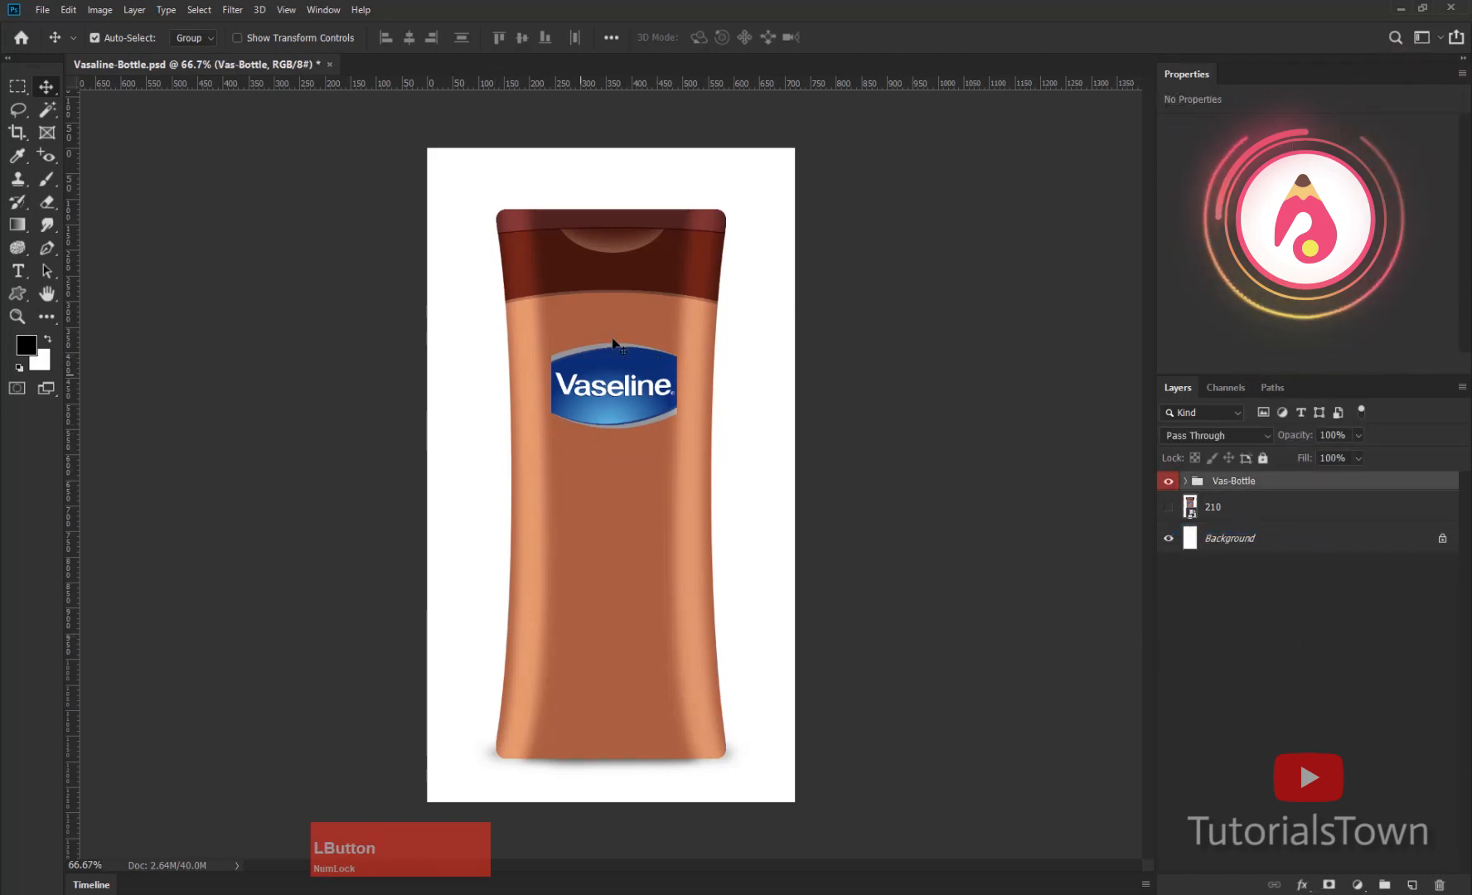
right_click(1251, 493)
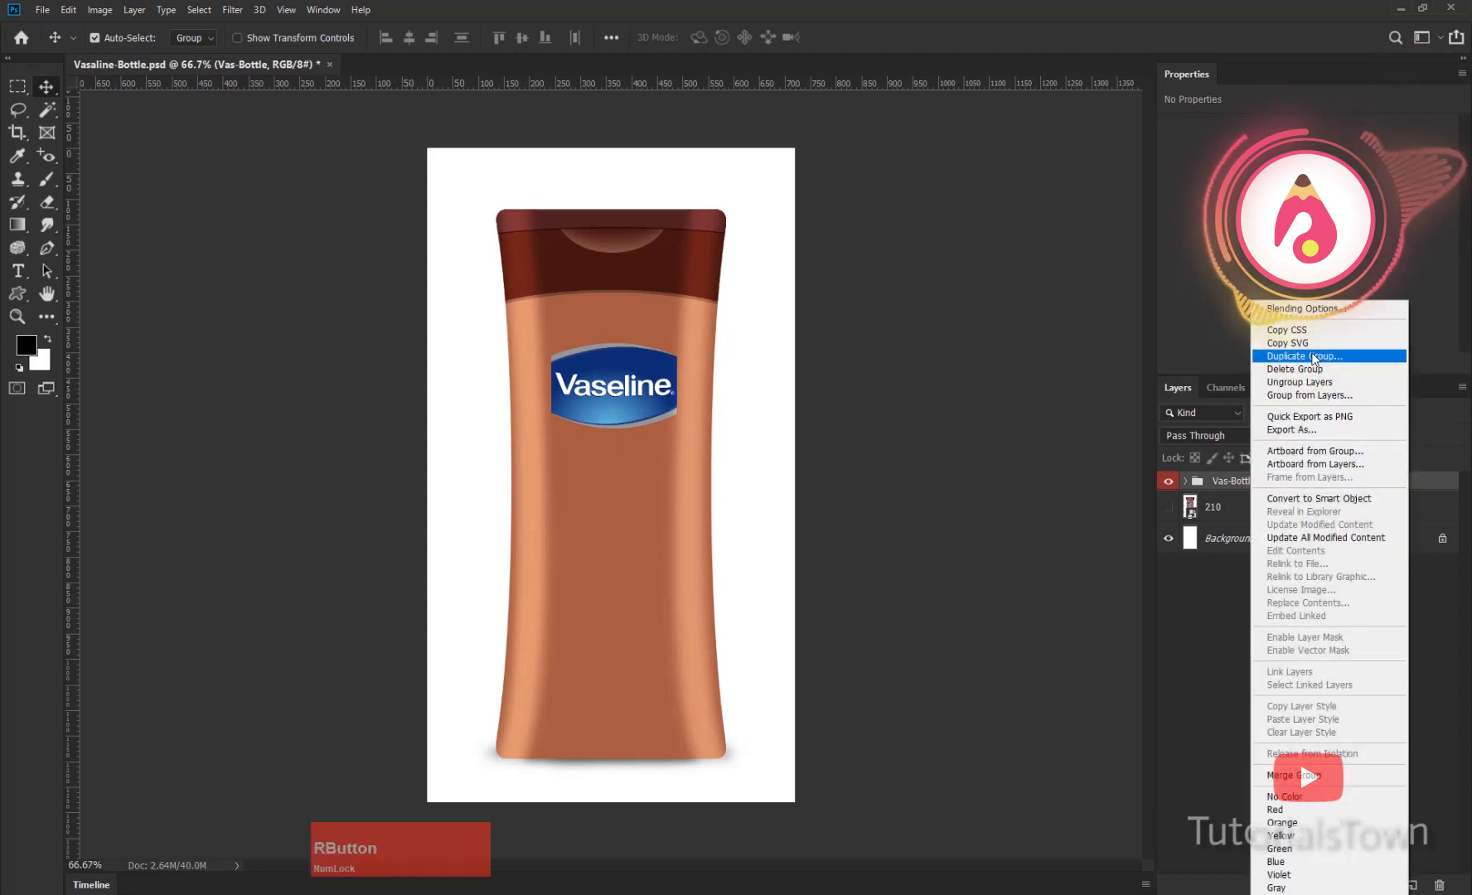
click(1313, 357)
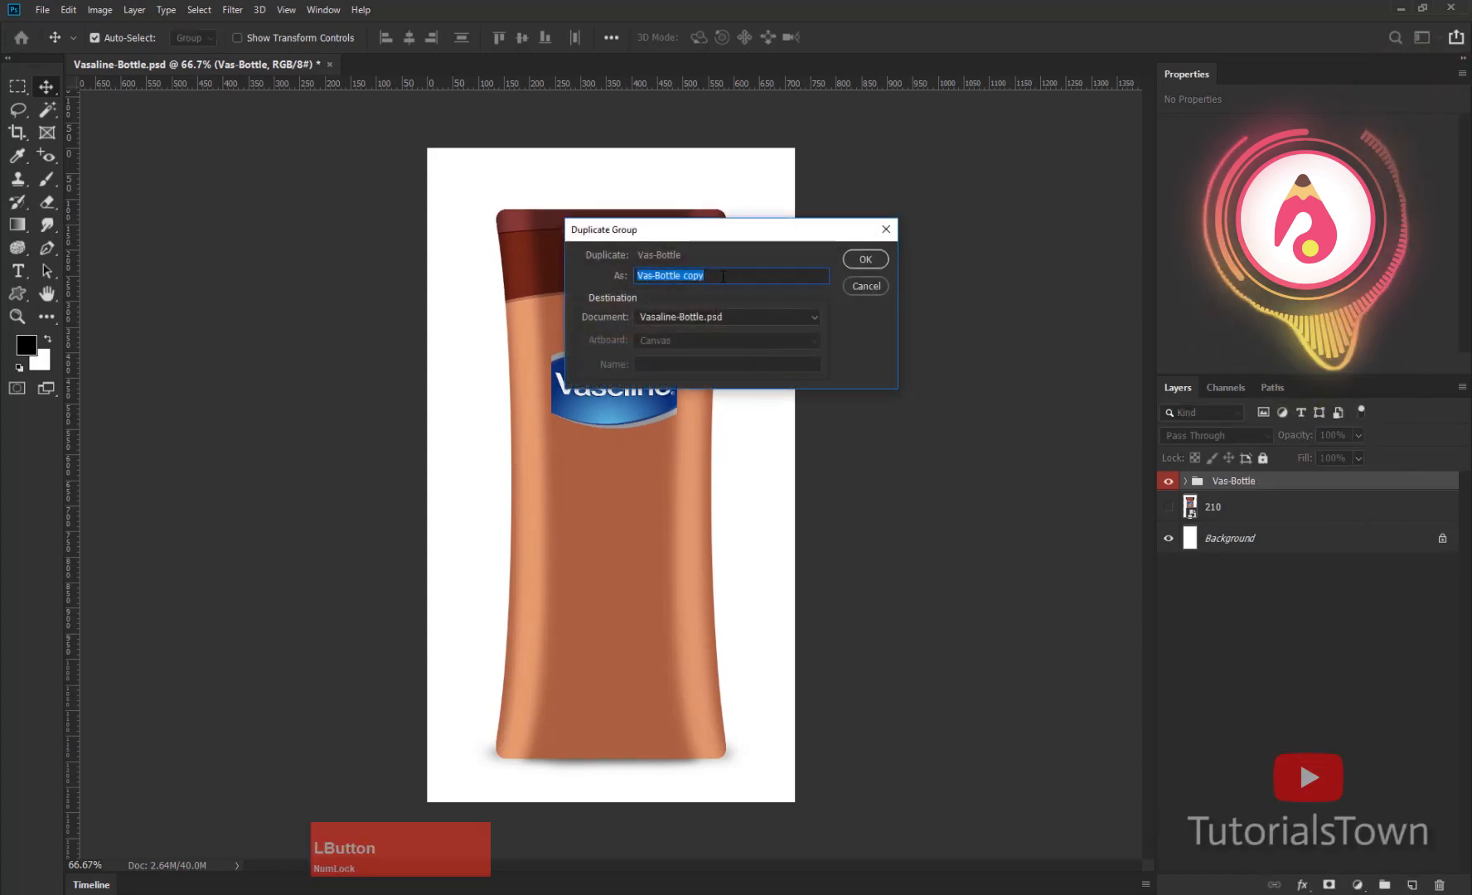
drag(722, 276, 681, 275)
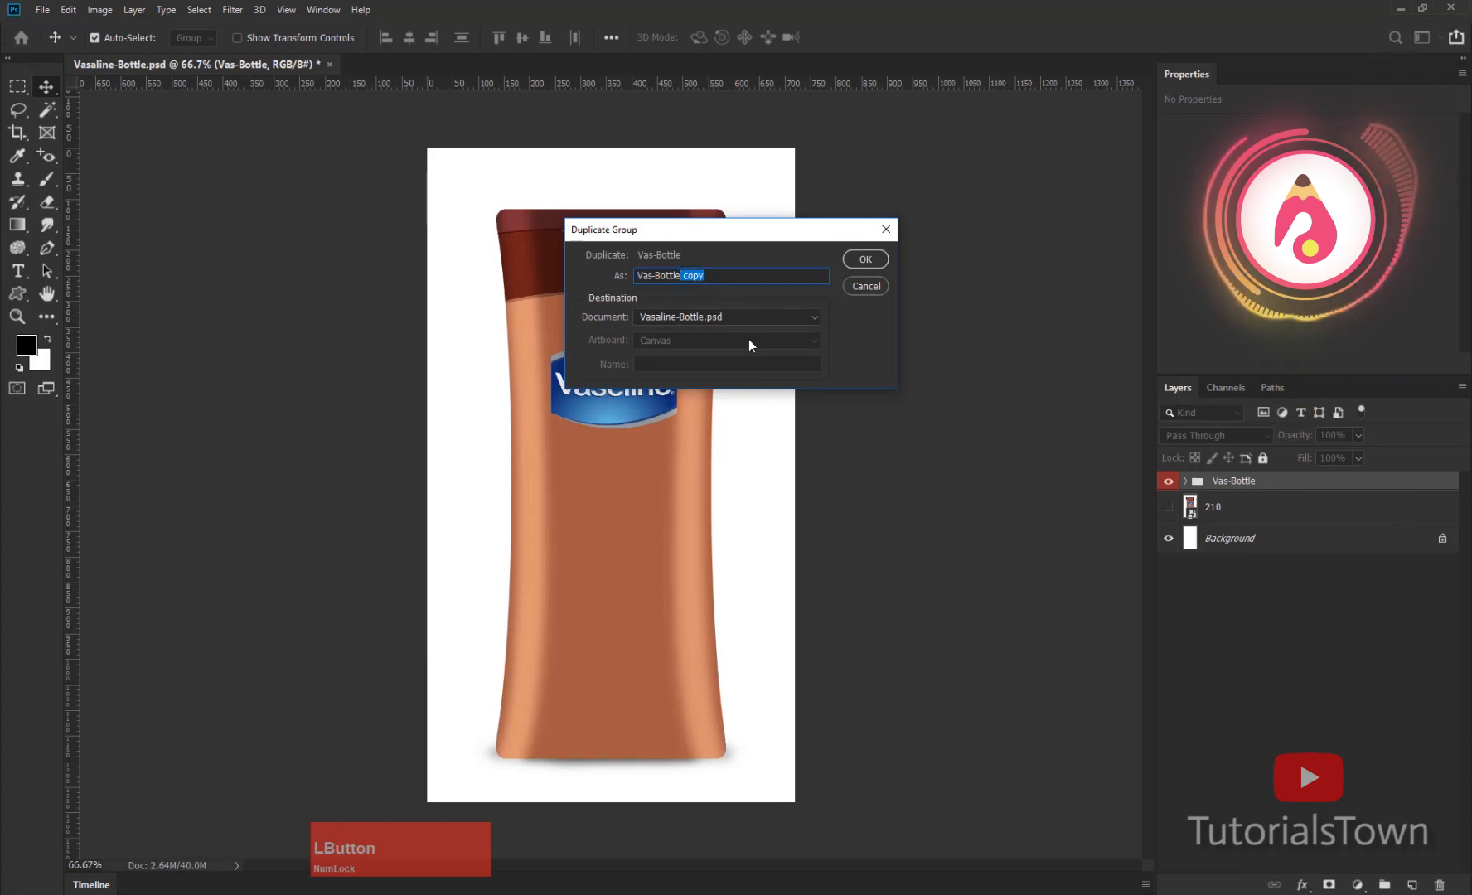
text(-ref)
key(Return)
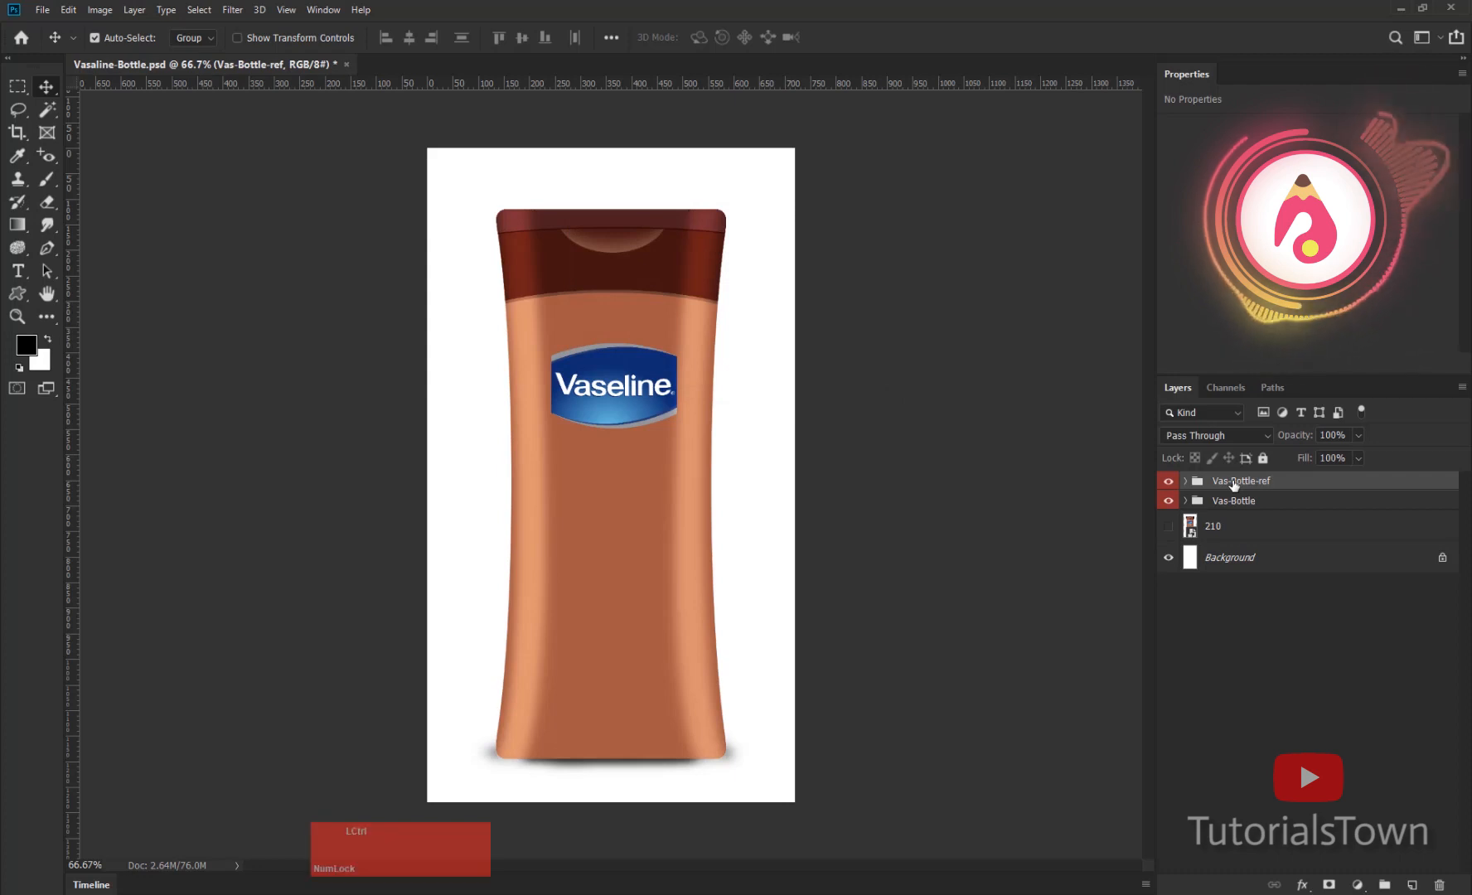
Step: Flip the Vas-Bottle-ref group vertically and move it straight down so its base meets the original bottle's base
key(ctrl+t)
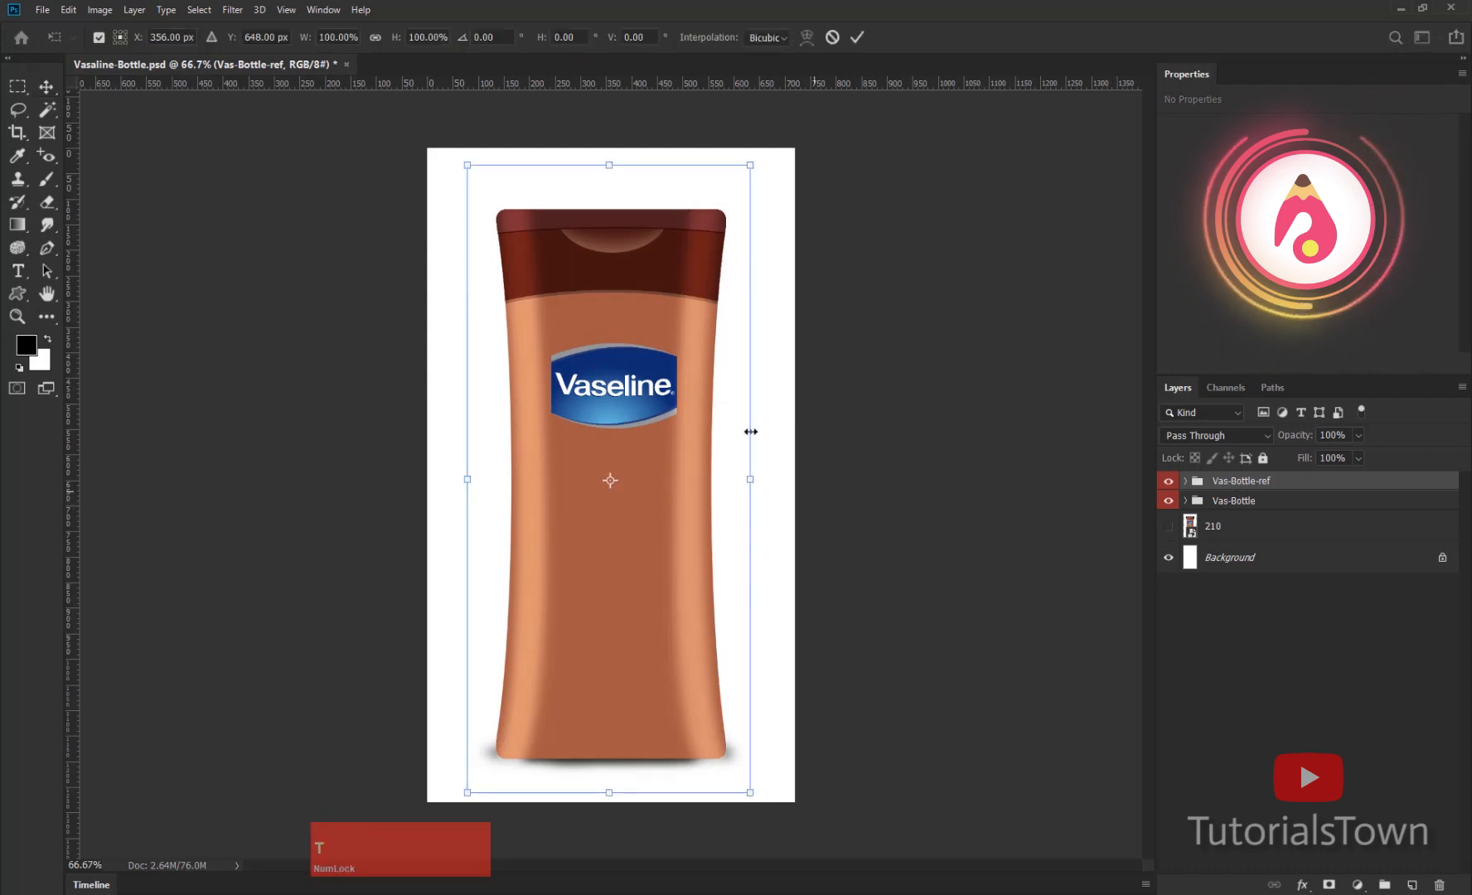
right_click(642, 332)
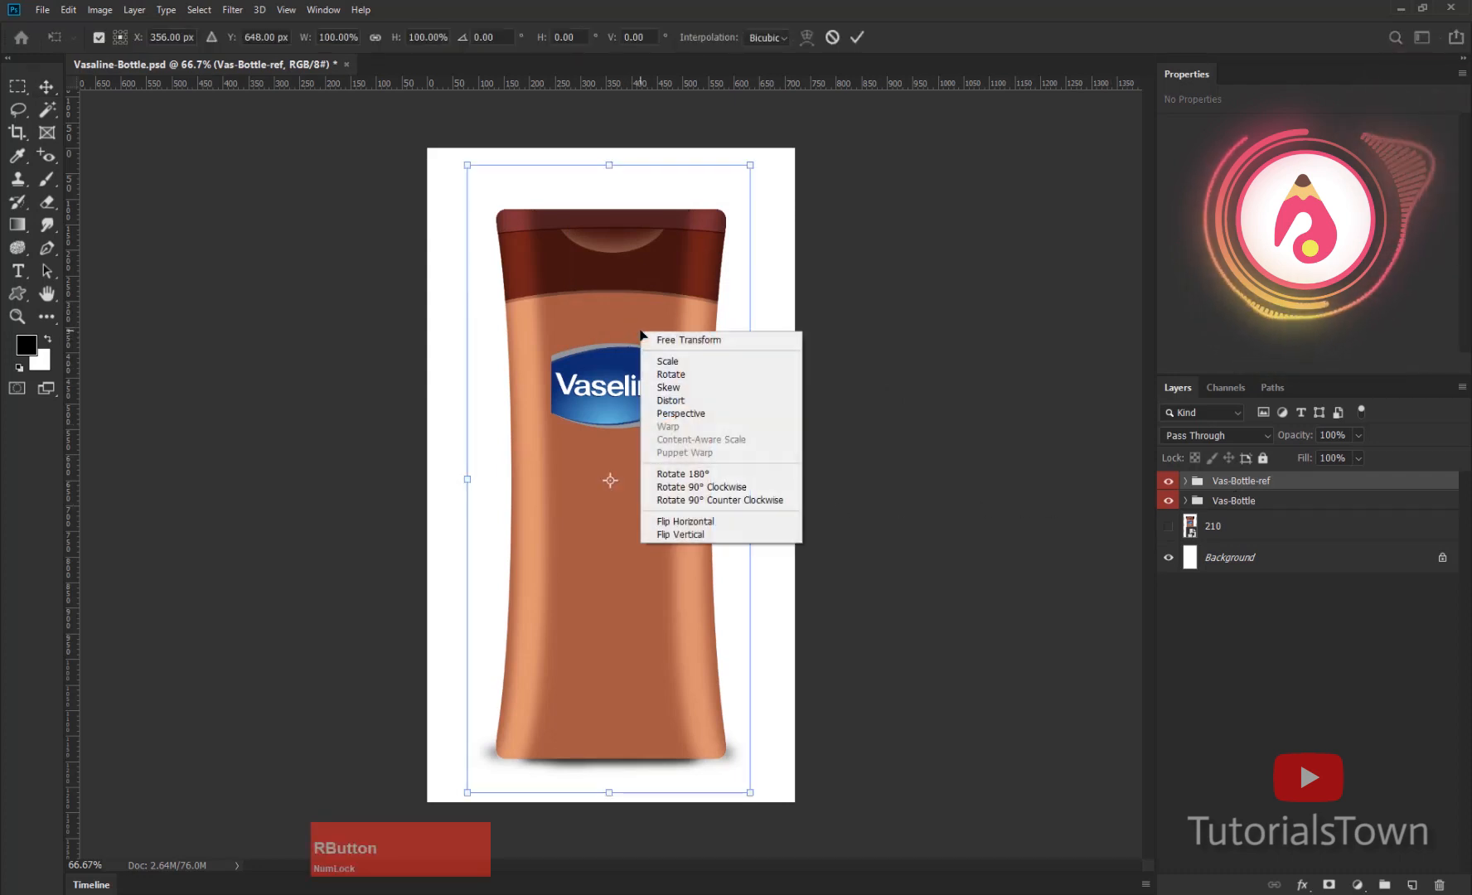
click(698, 533)
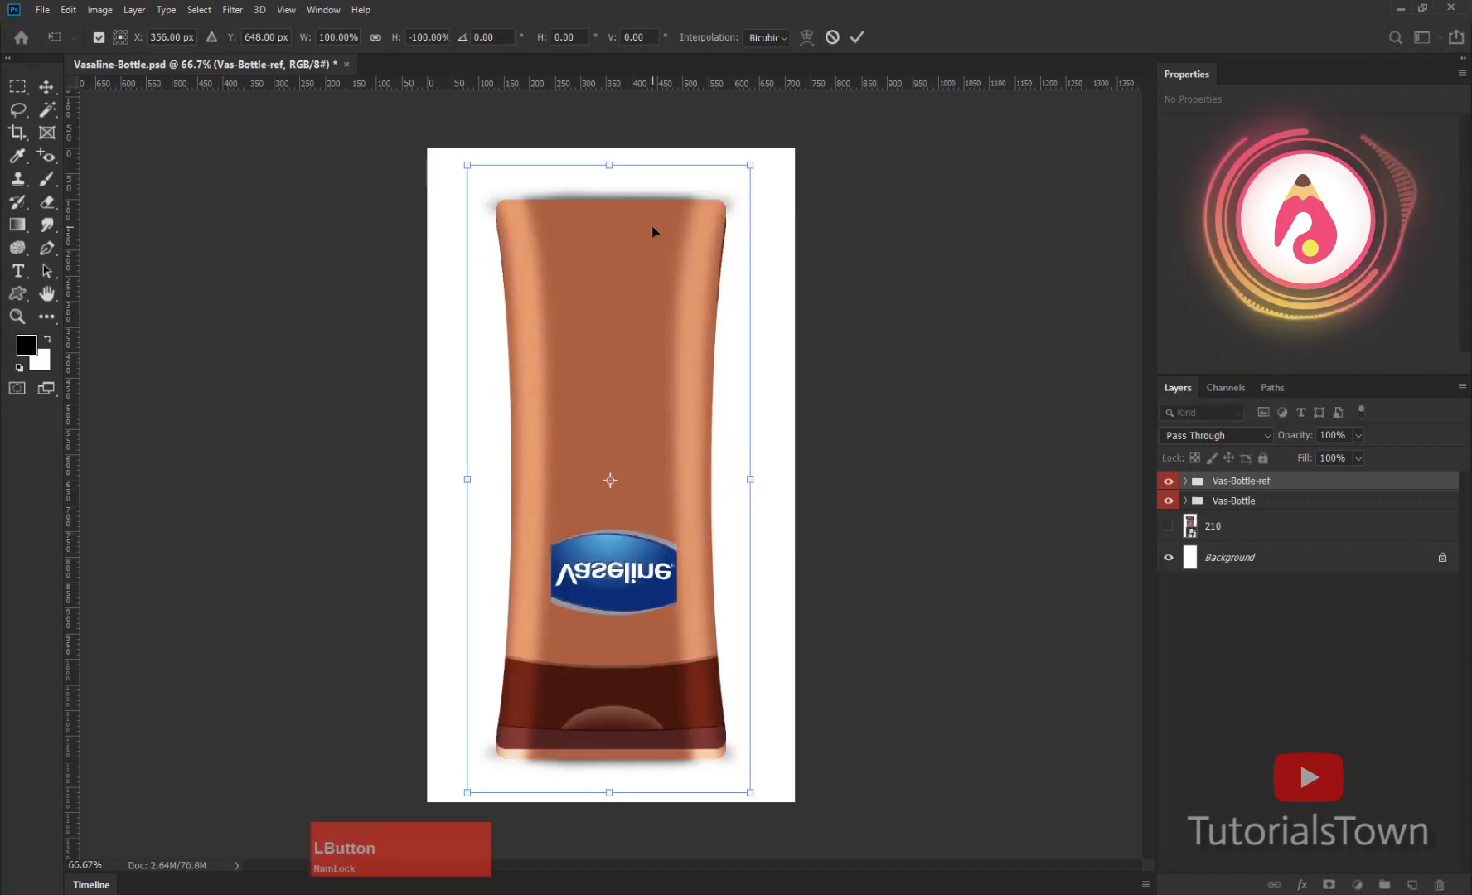
drag(650, 226, 686, 791)
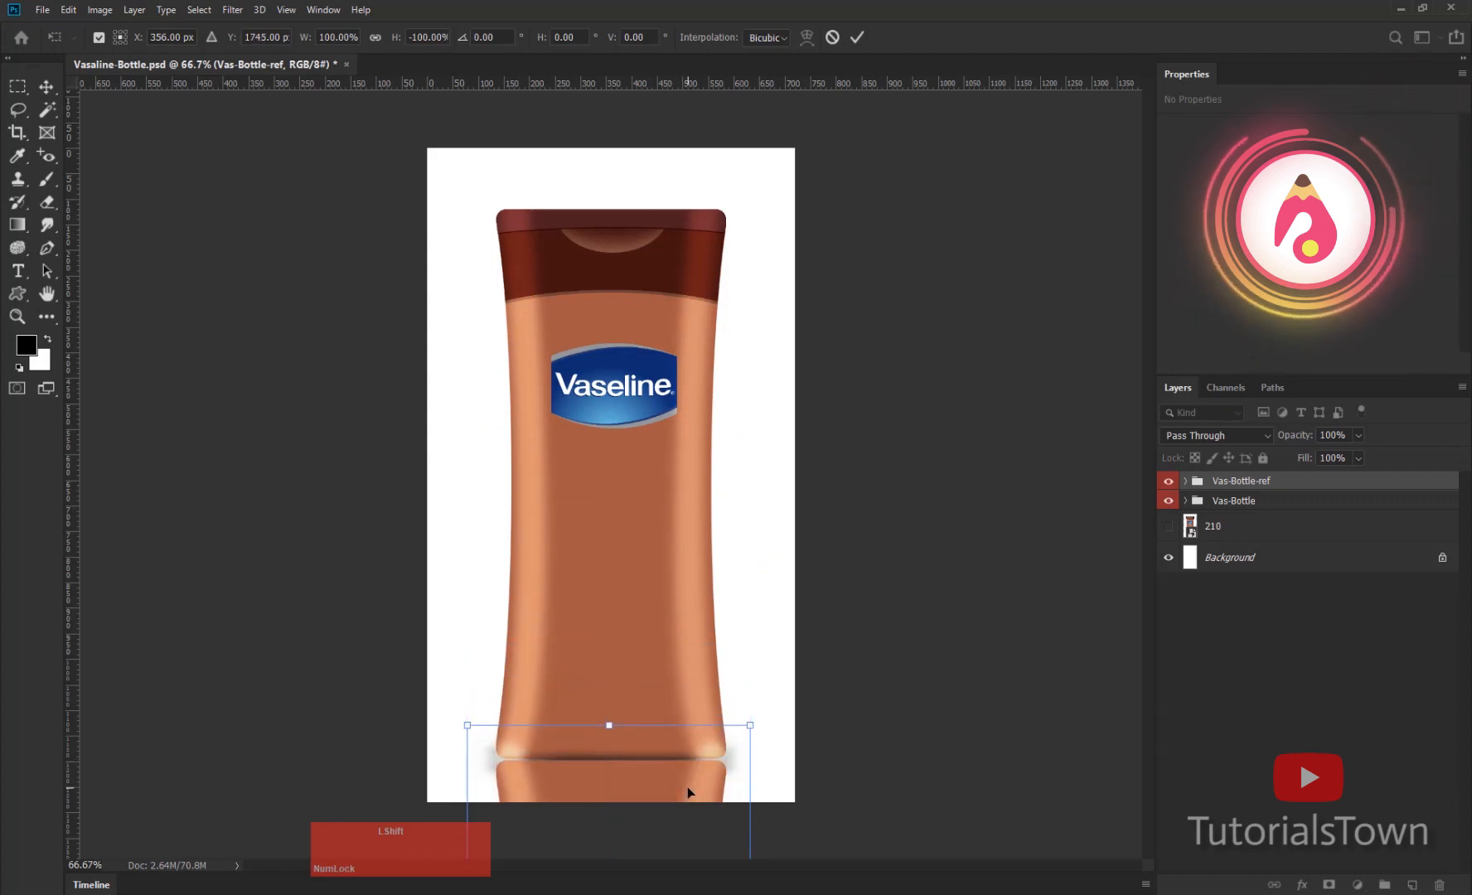
key(KP_Enter)
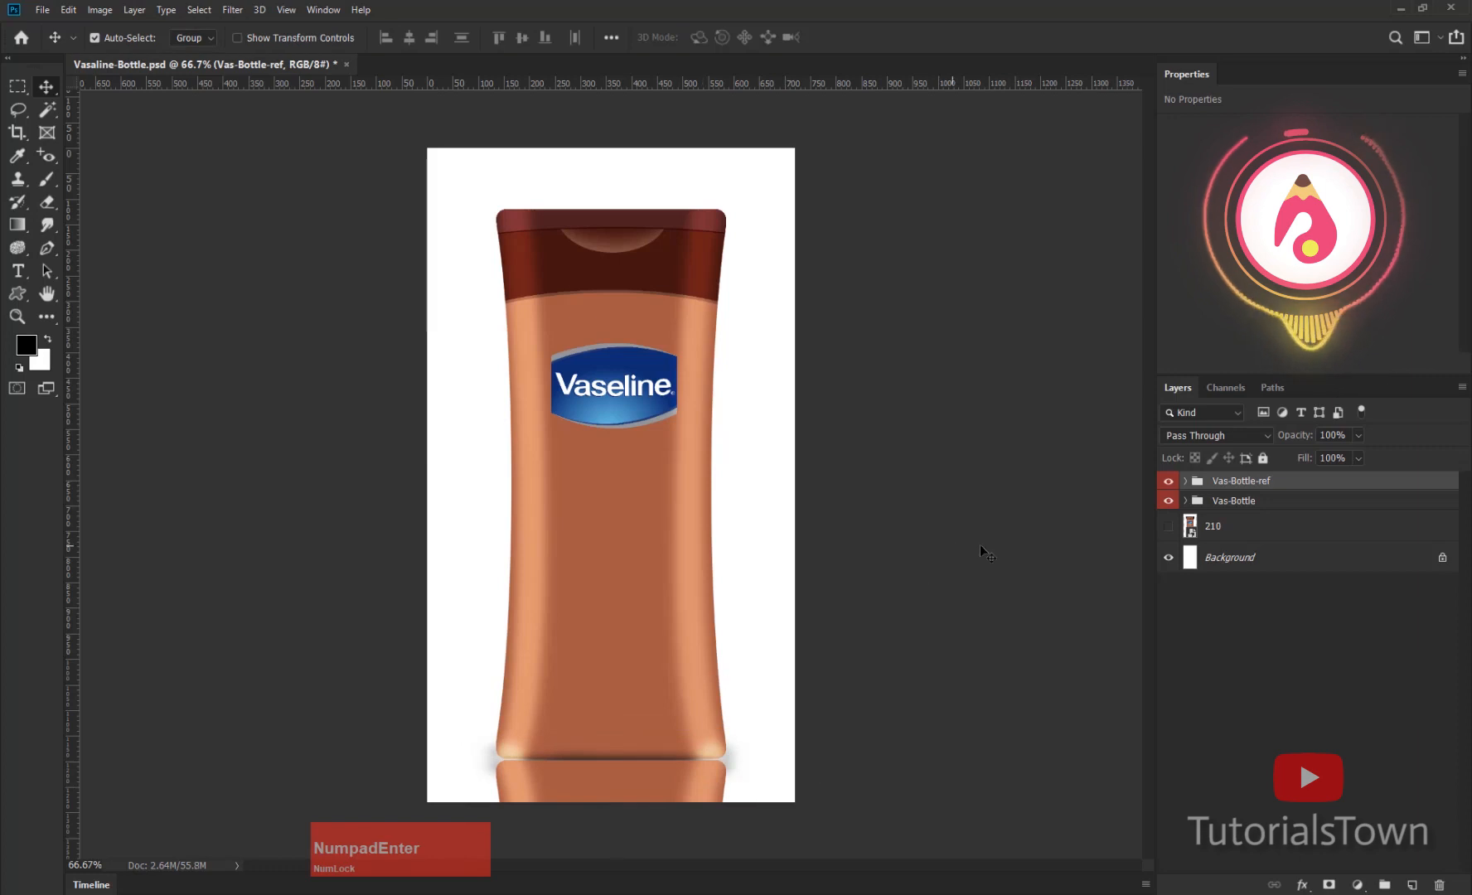
Step: Reorder Vas-Bottle-ref beneath the Vas-Bottle group in the layer stack and add a layer mask to it
click(1247, 484)
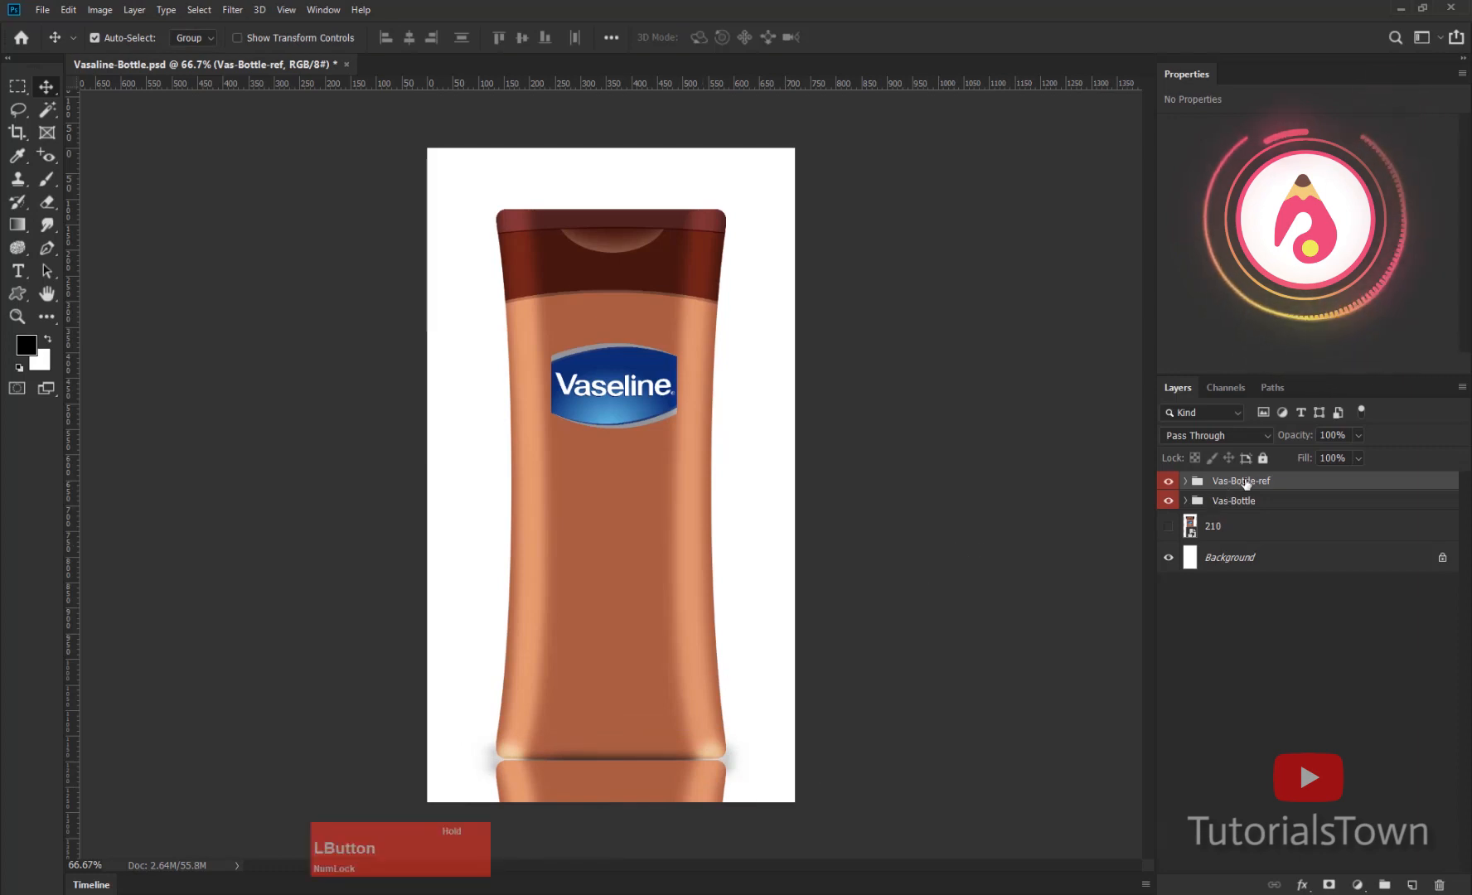
drag(1246, 484, 1240, 509)
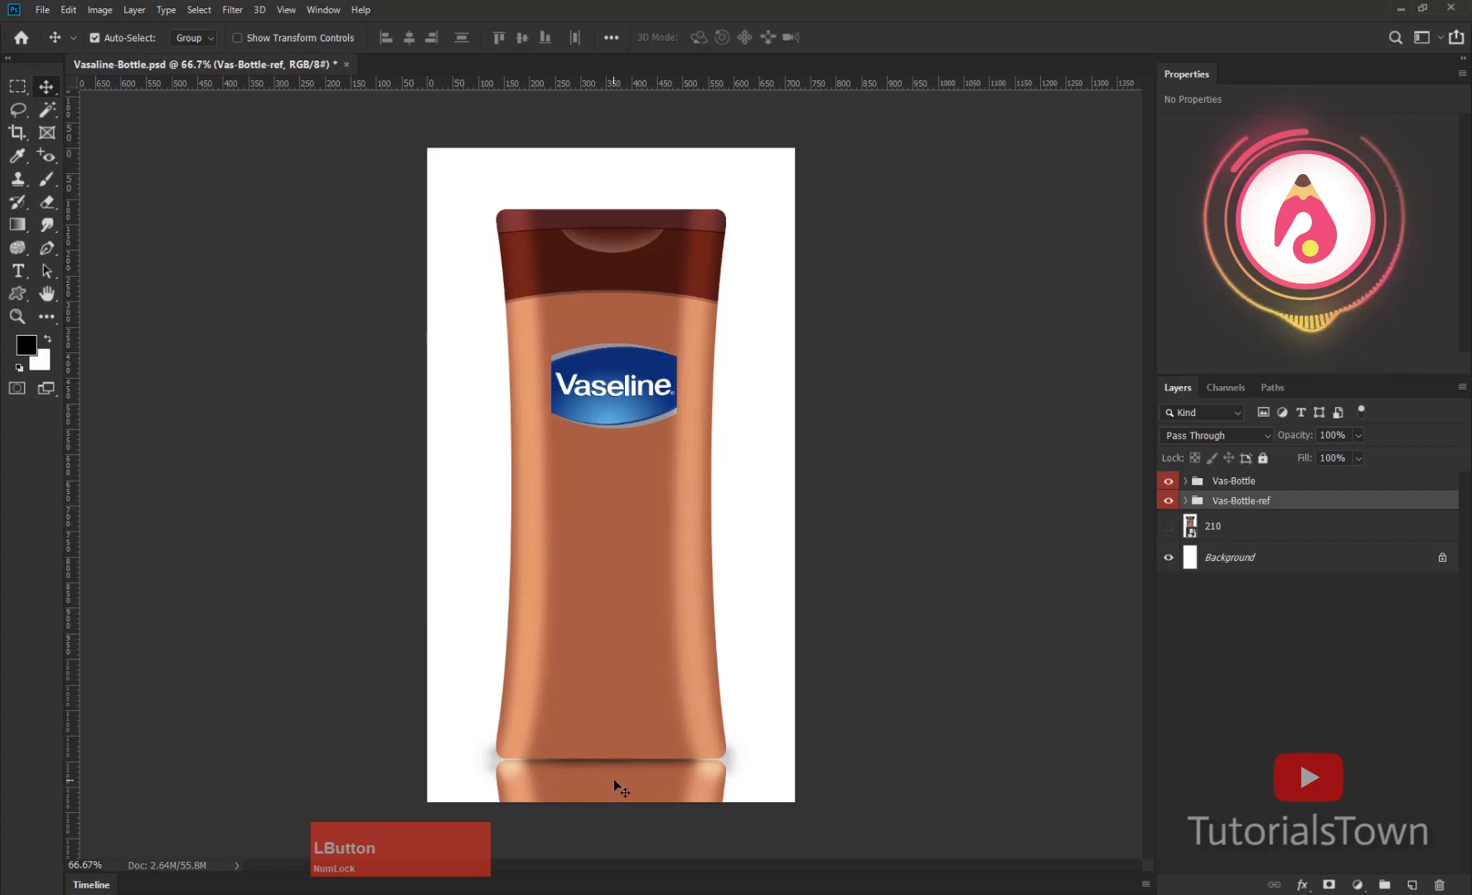
click(1327, 884)
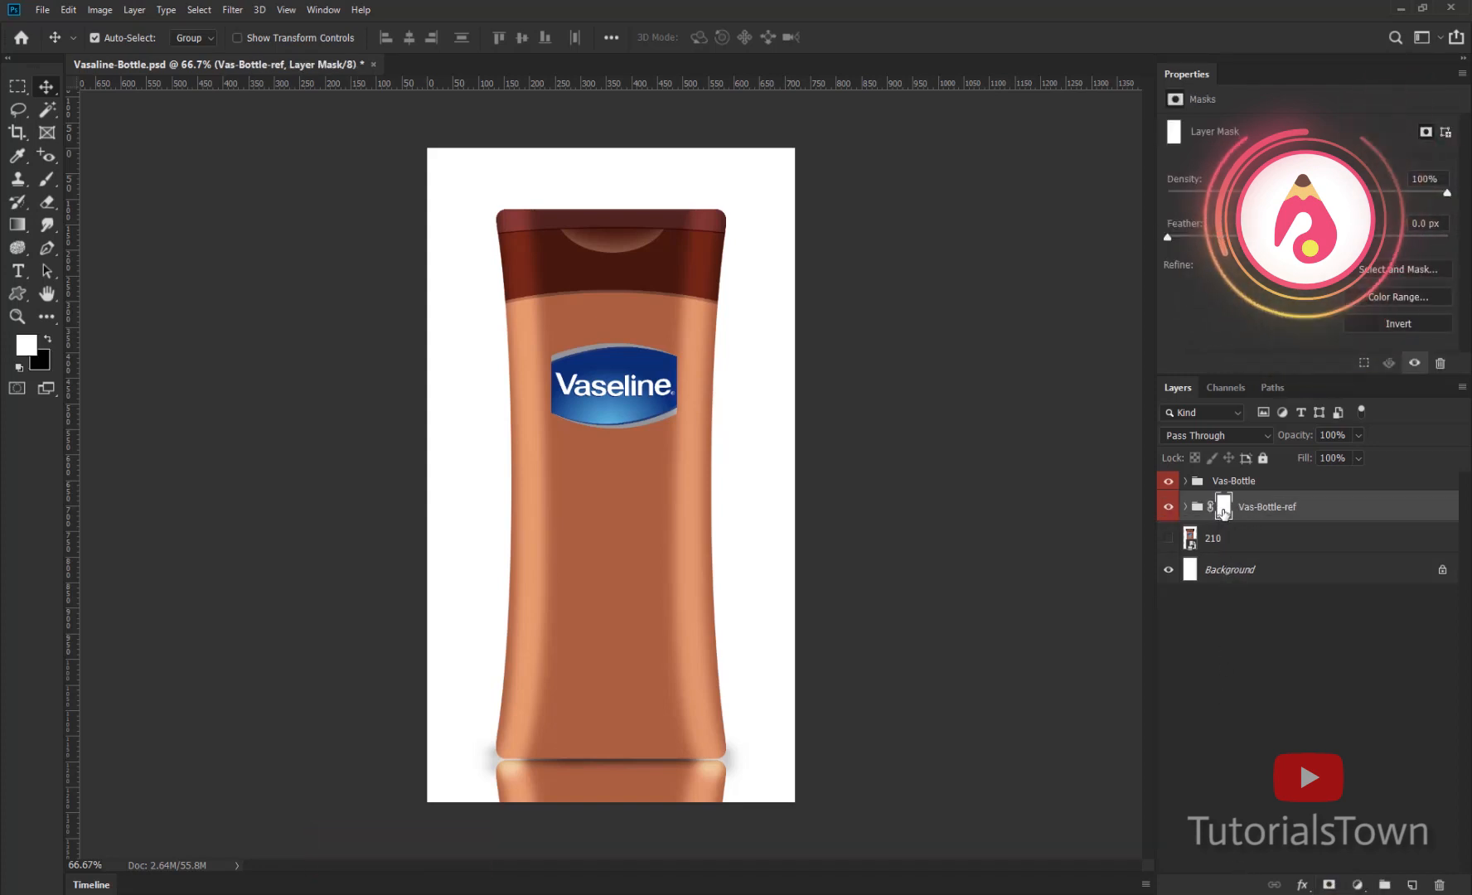
key(ctrl+z)
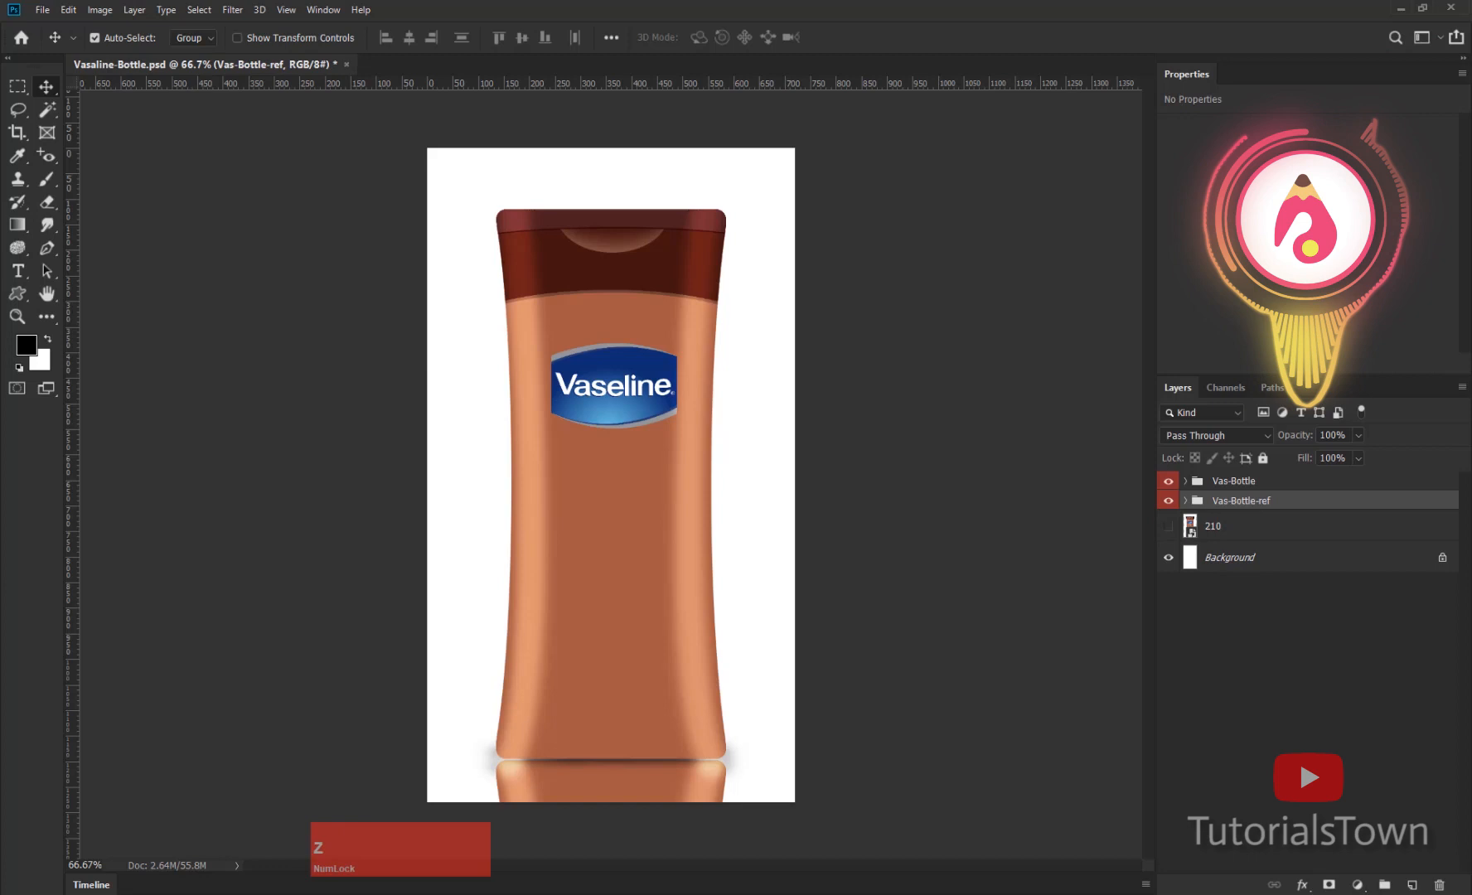
click(1328, 884)
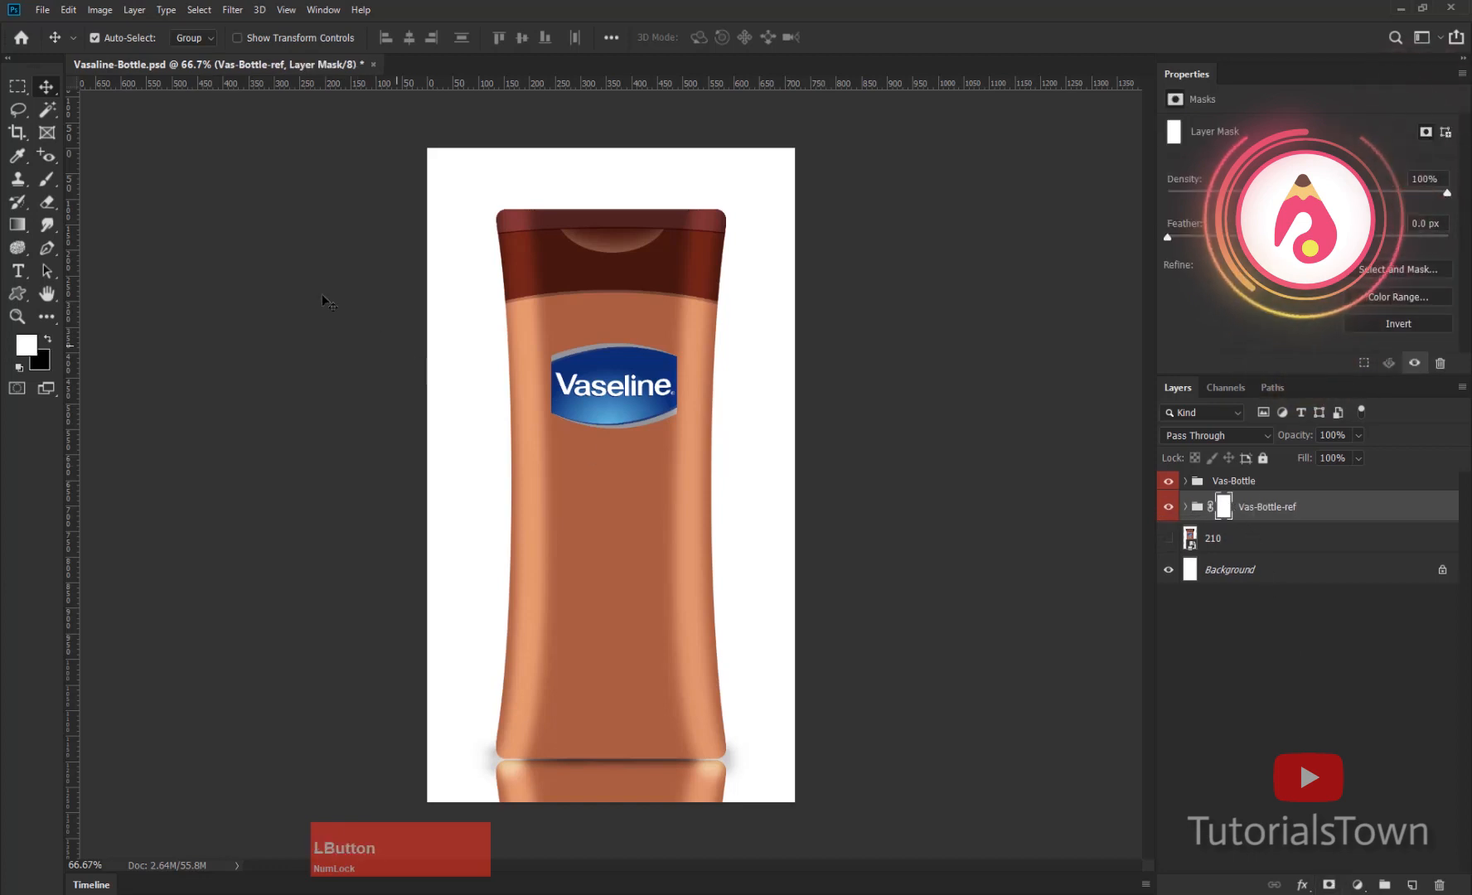
Step: Fade the reflection downward from the bottle's base with a white-to-black linear gradient on the Vas-Bottle-ref mask, with Reverse off
click(18, 224)
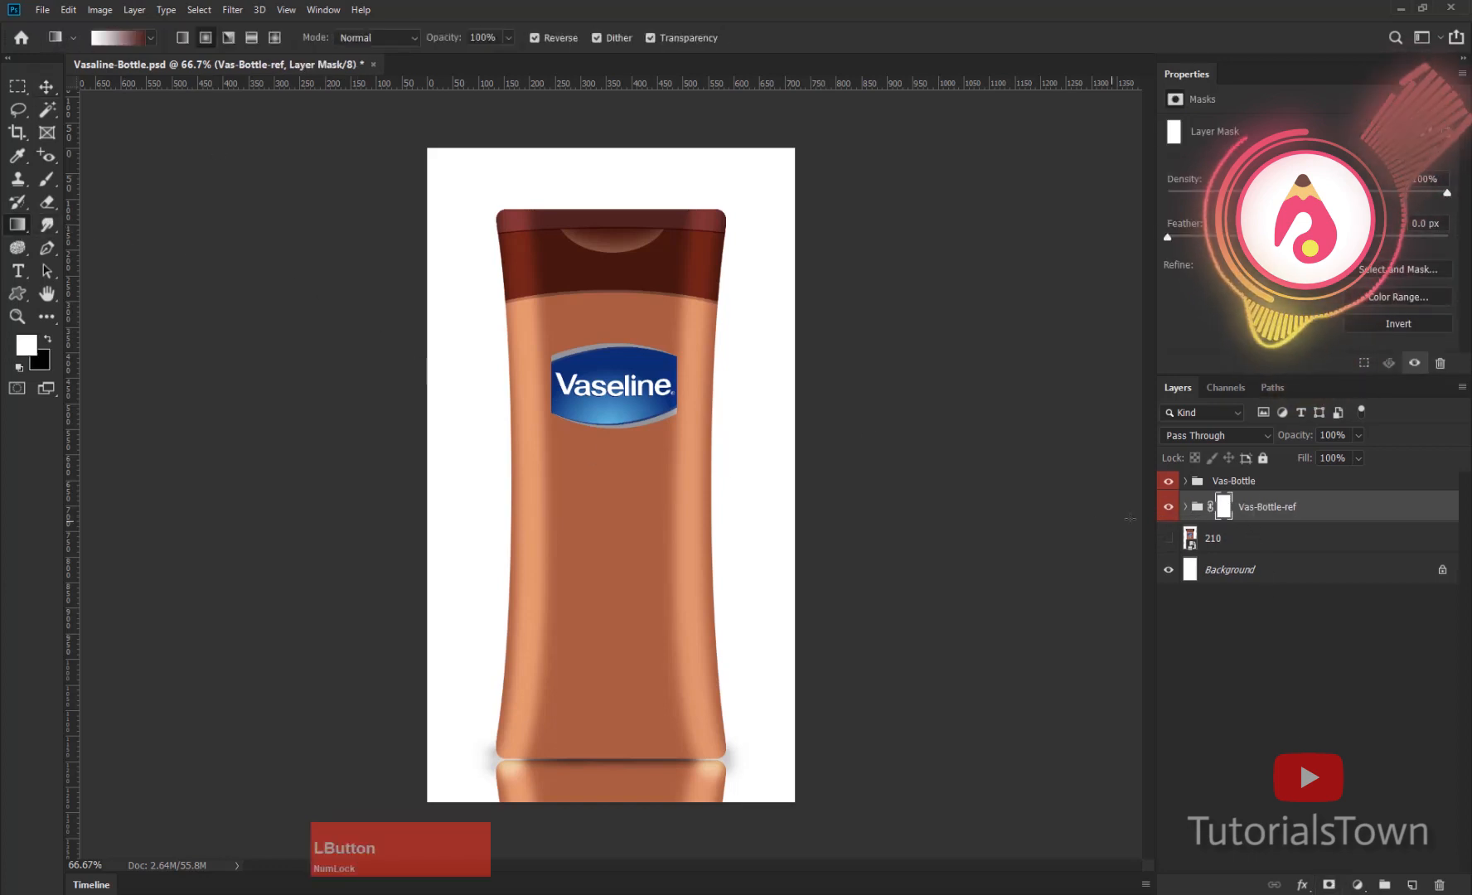
click(152, 38)
click(44, 73)
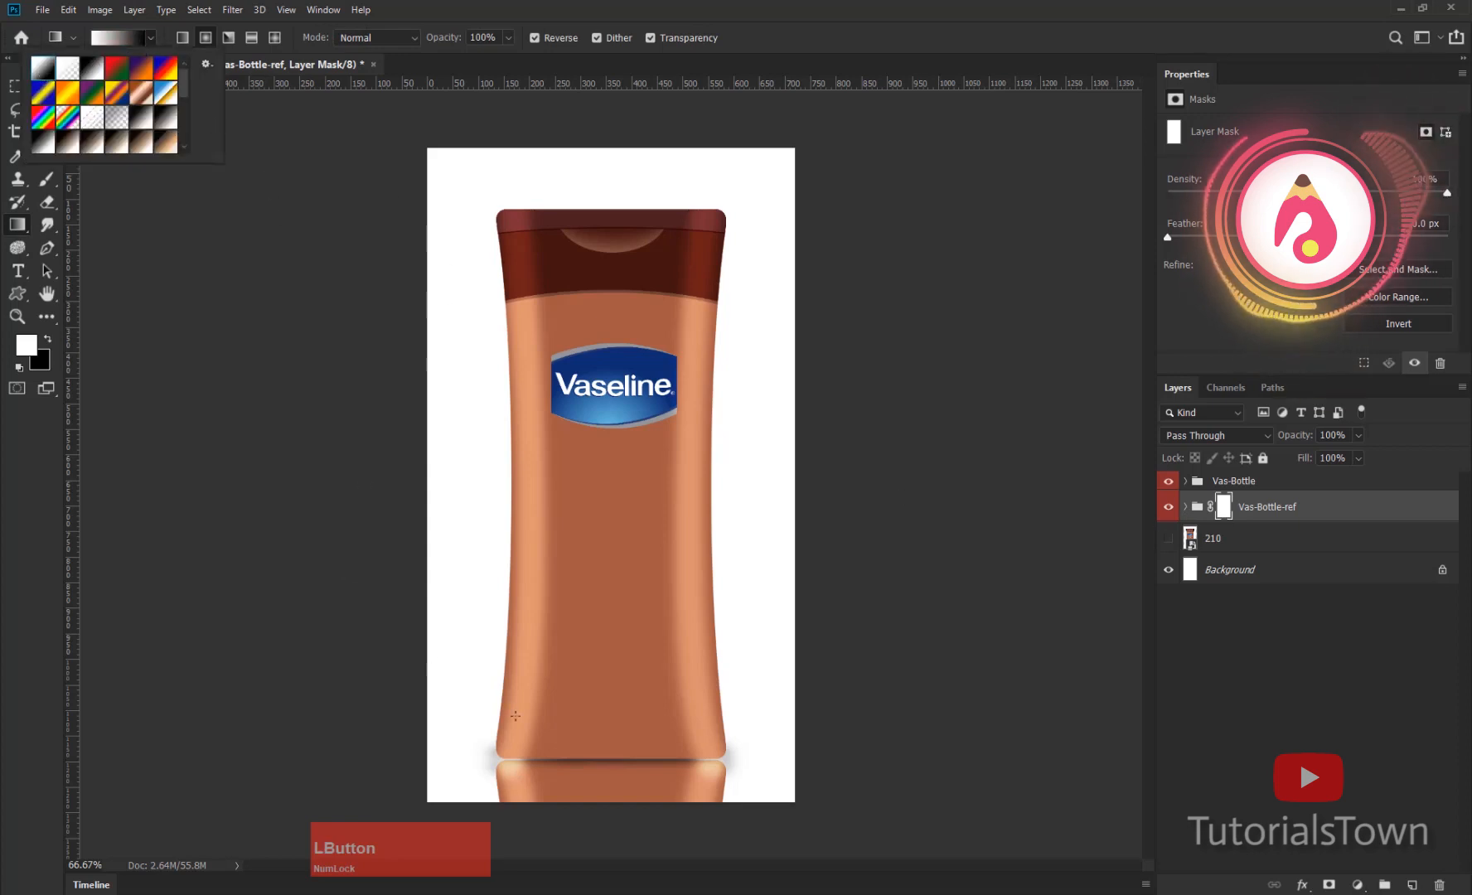
click(534, 38)
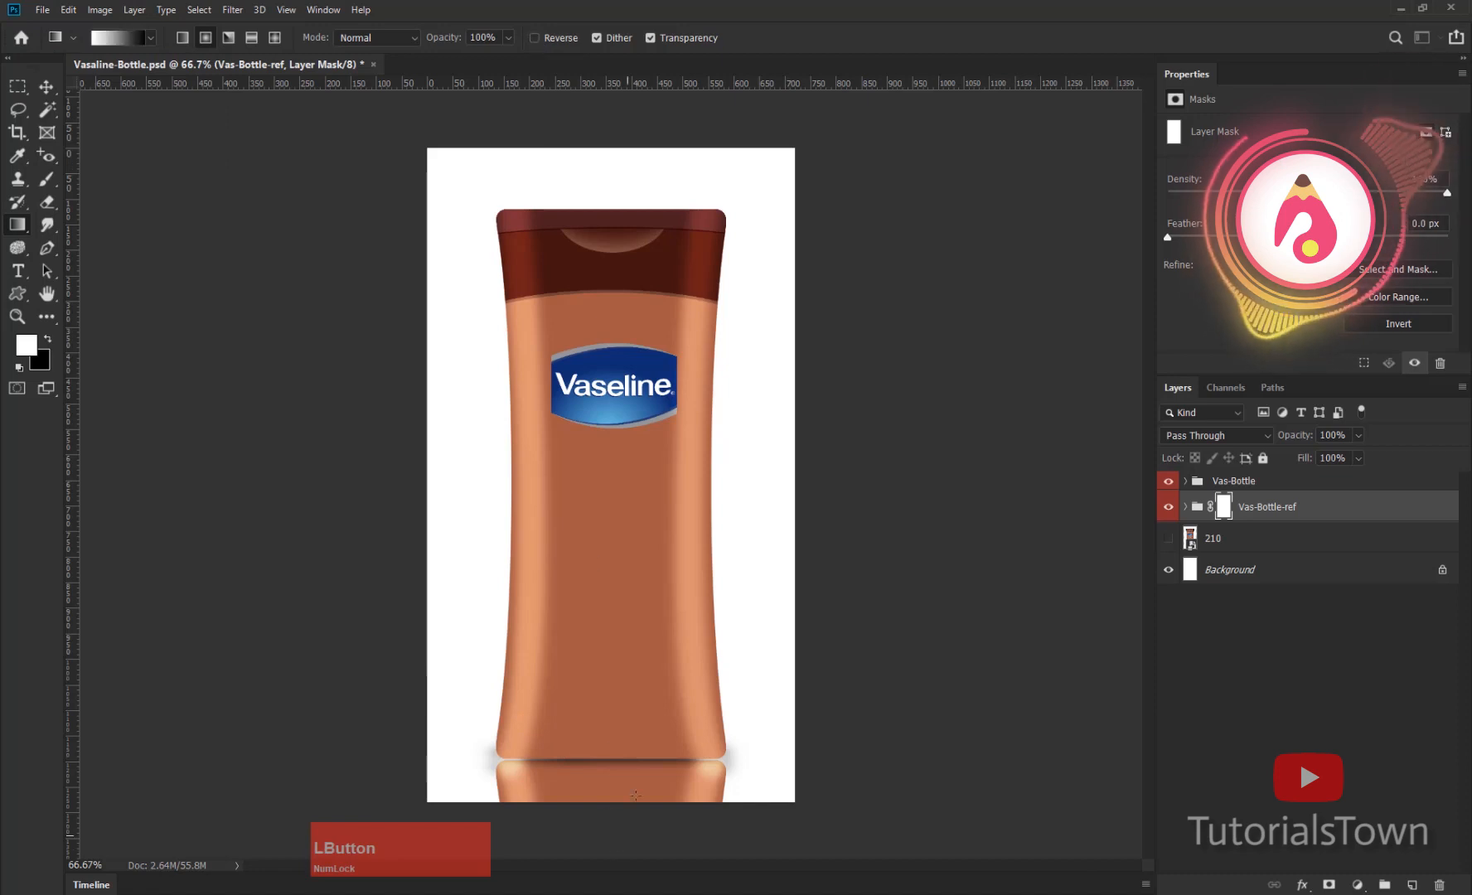
drag(607, 793, 608, 791)
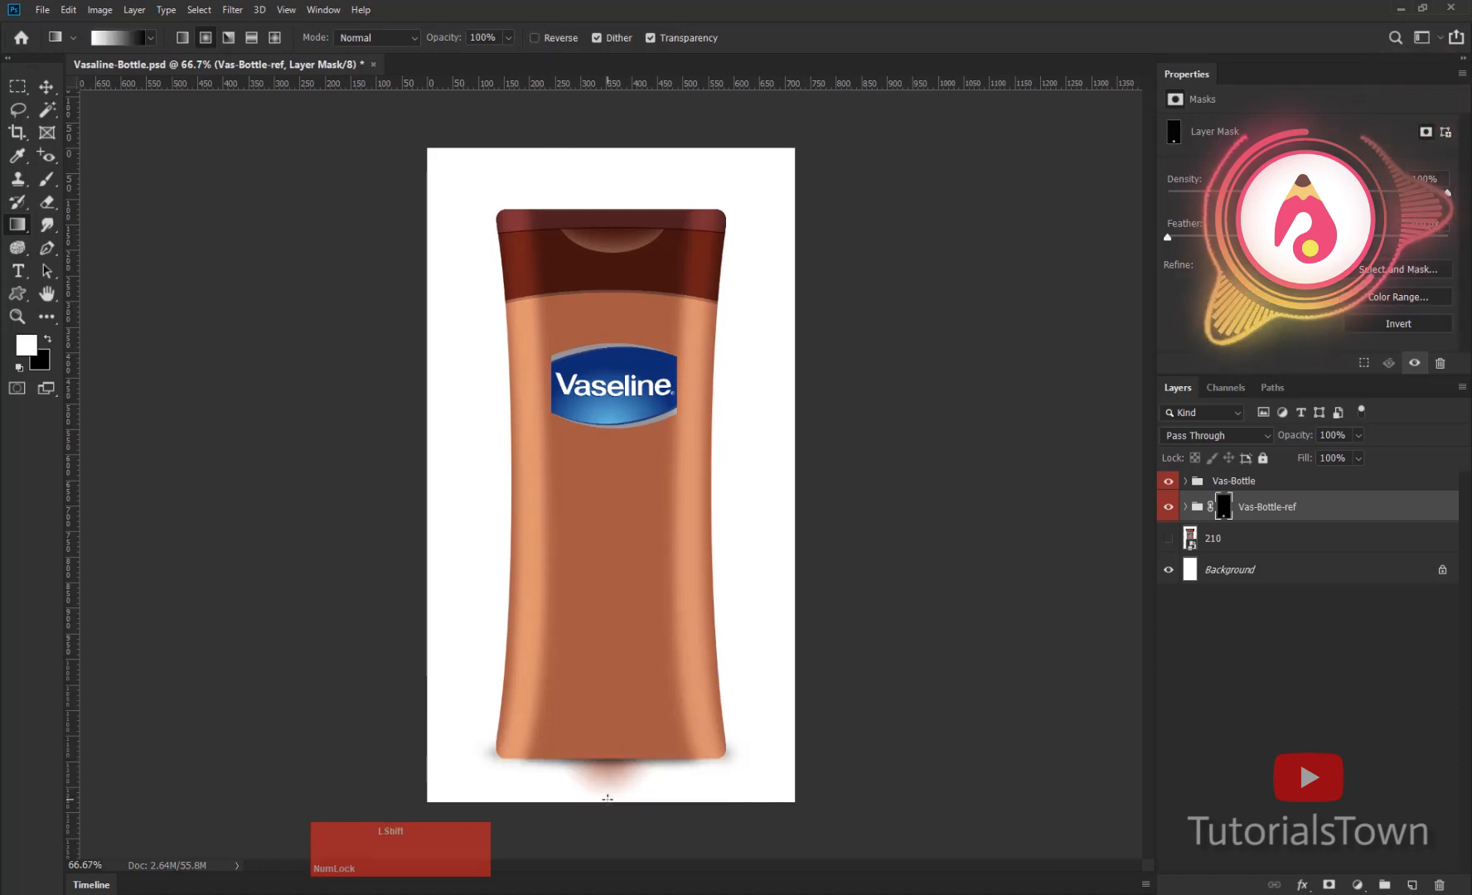
key(ctrl+z)
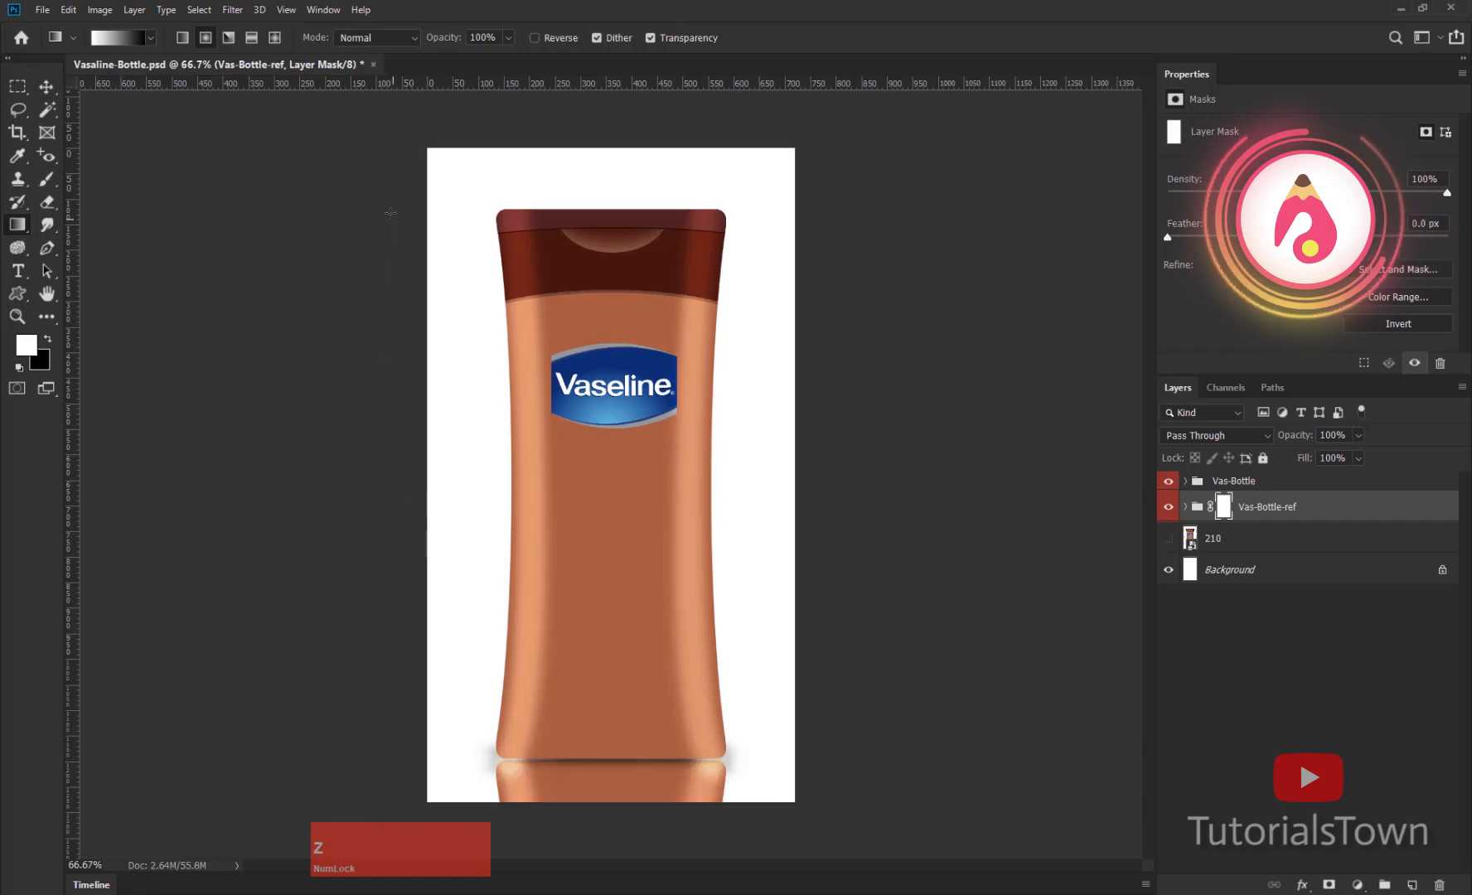
click(183, 37)
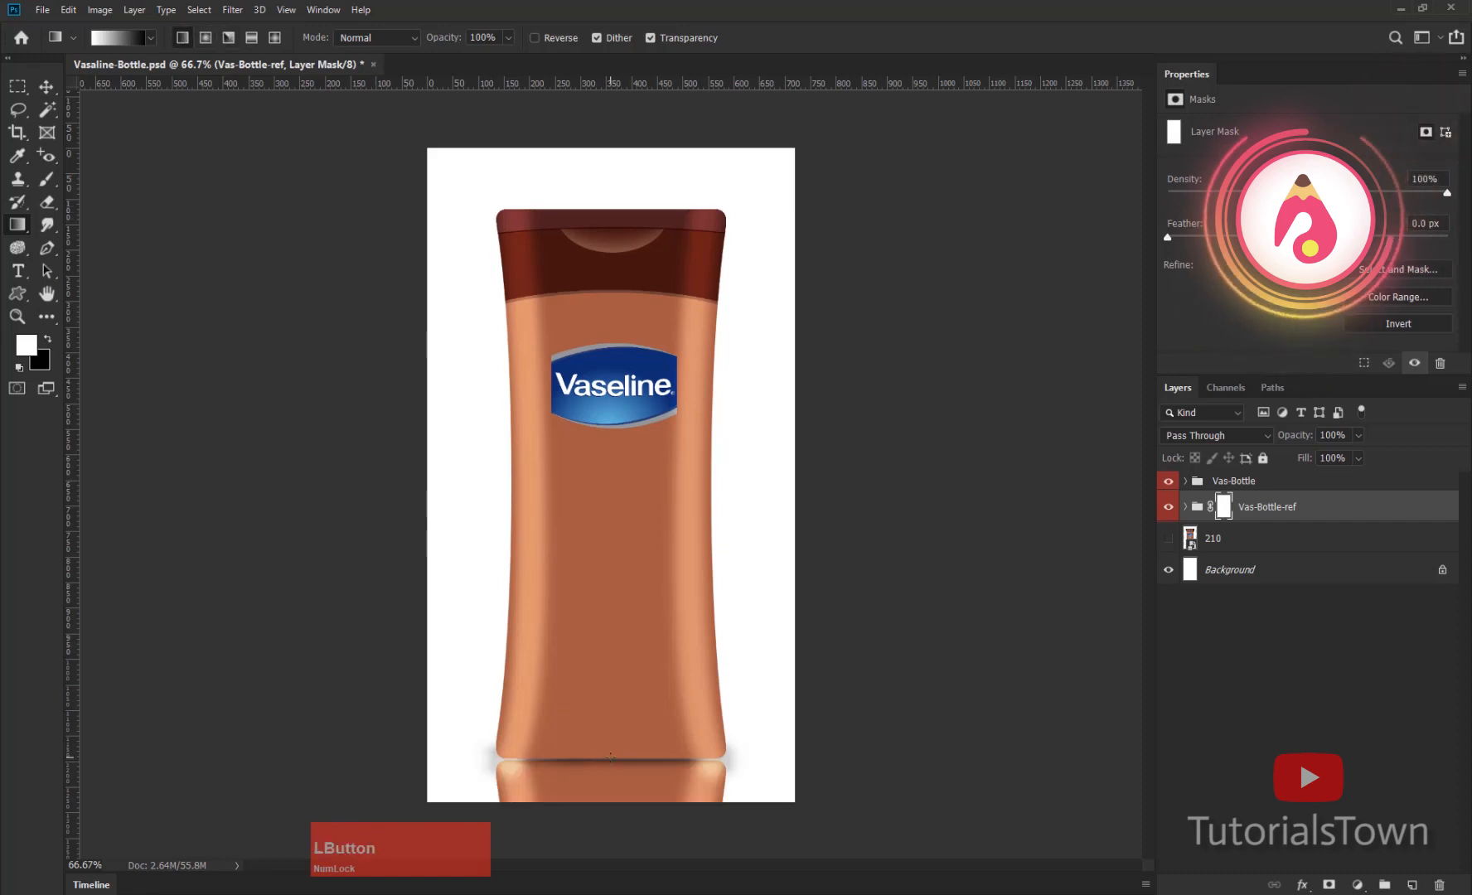
drag(610, 750, 605, 835)
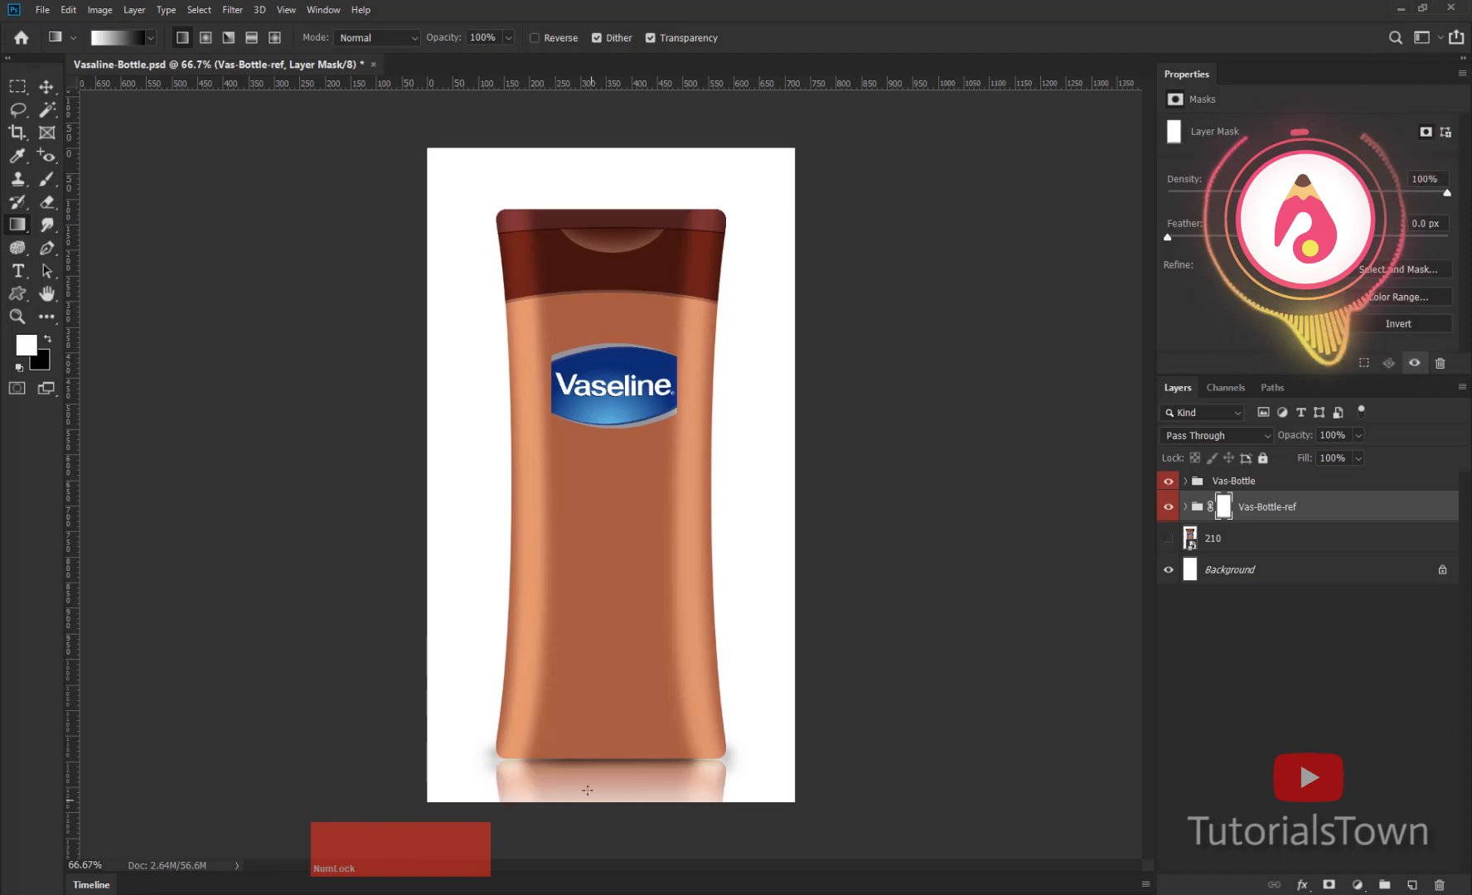
click(47, 86)
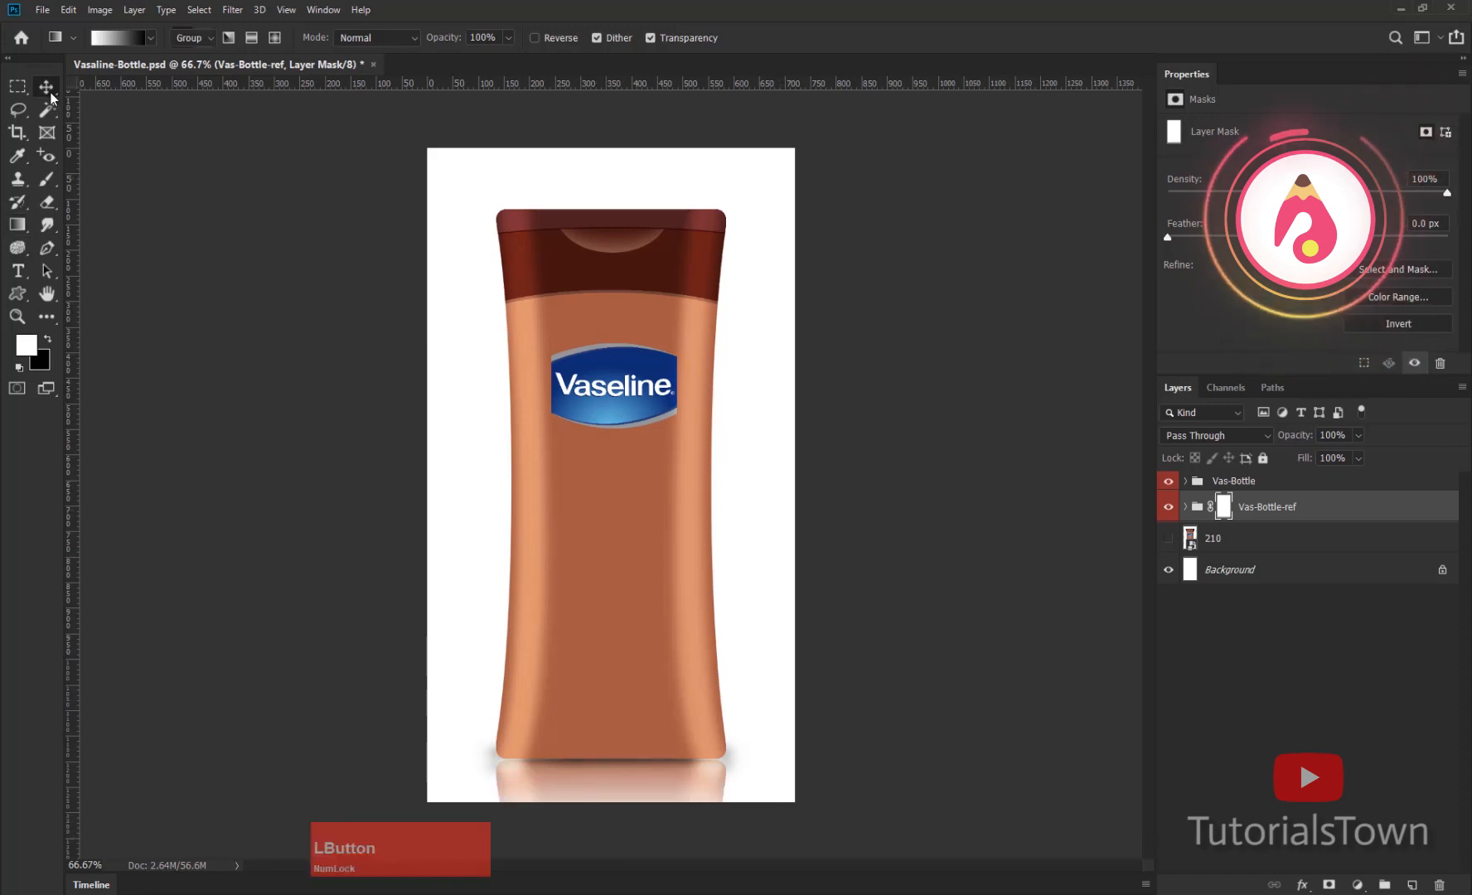